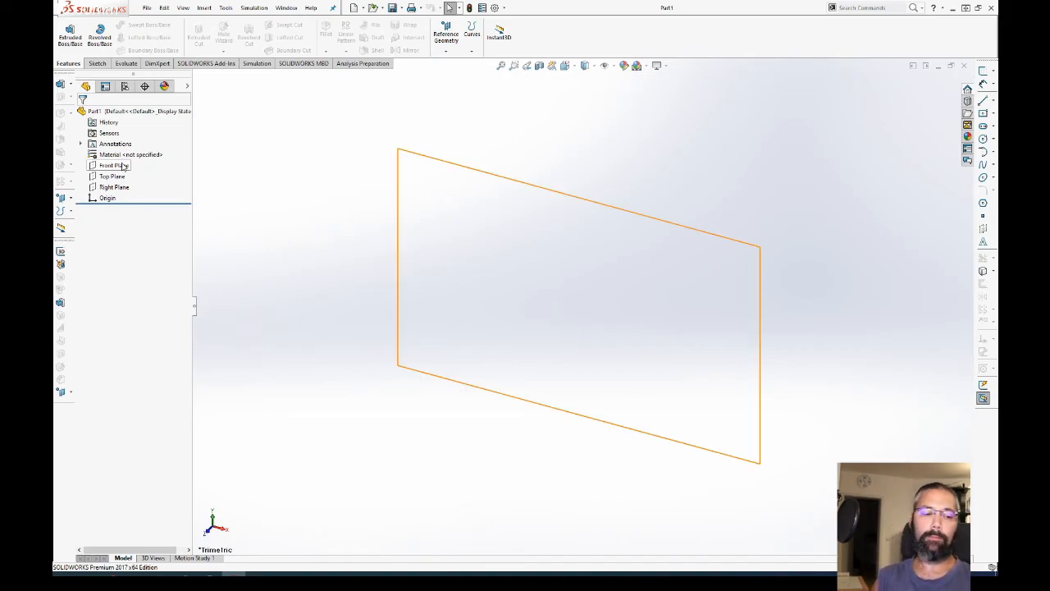
# Step: Start an extruded boss on the Top Plane and sketch a circle about 172 mm in diameter centred on the origin
pyautogui.click(115, 177)
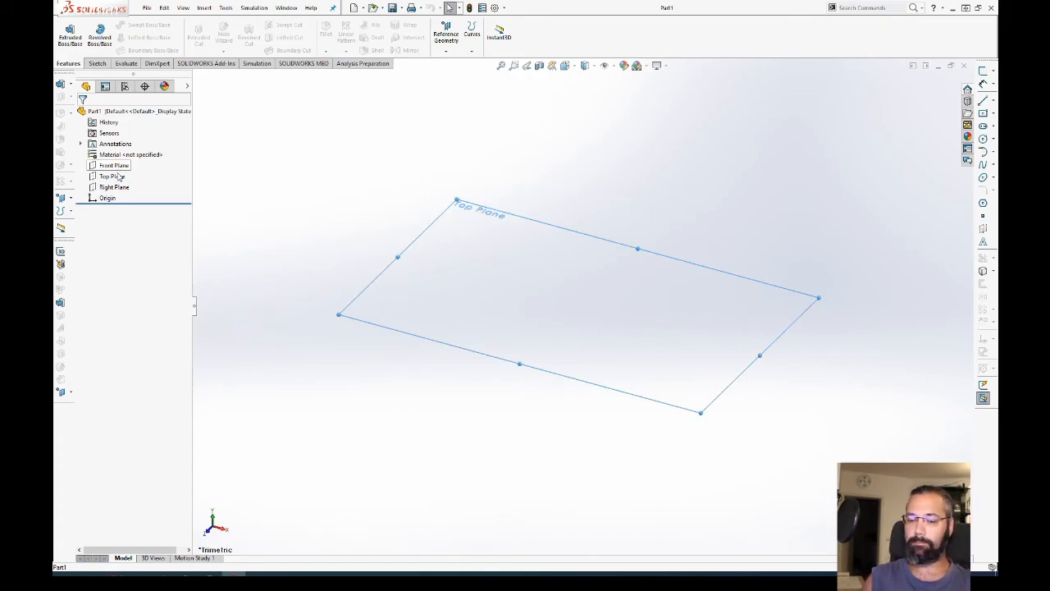
pyautogui.click(491, 230)
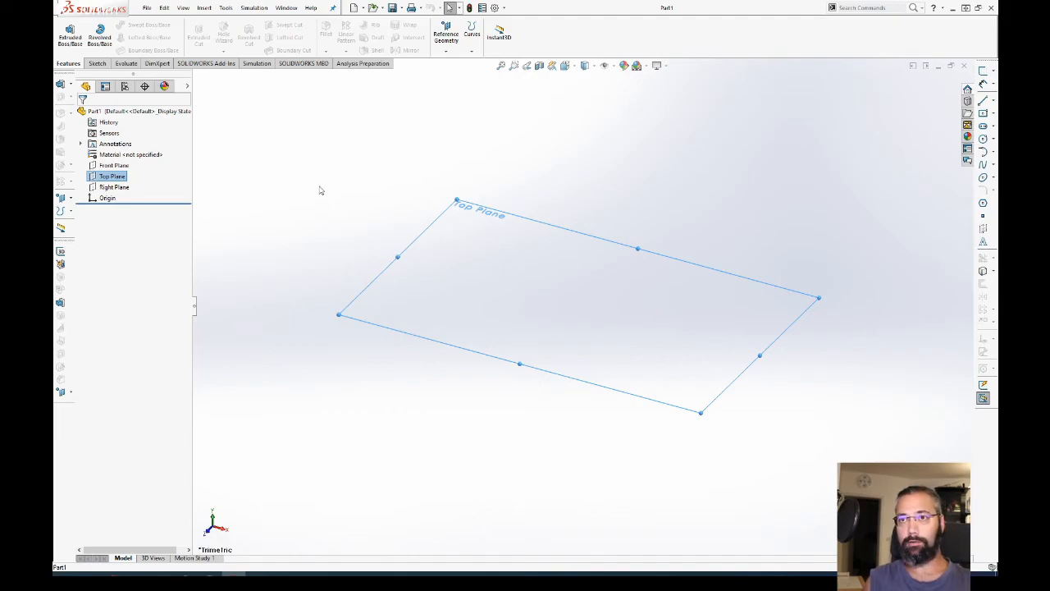
pyautogui.click(61, 84)
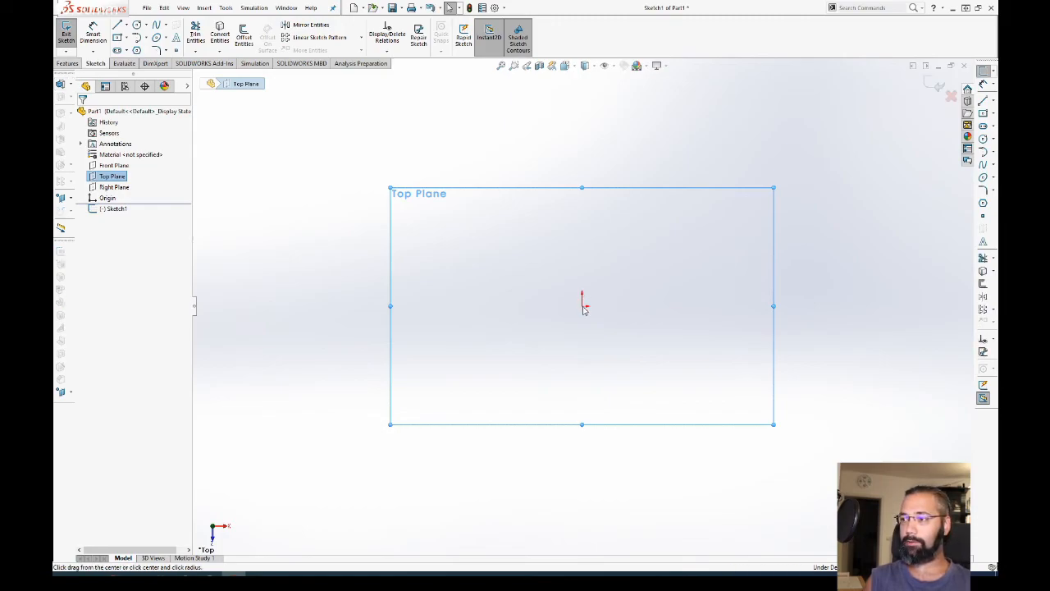
pyautogui.press('c')
pyautogui.click(582, 306)
pyautogui.click(738, 402)
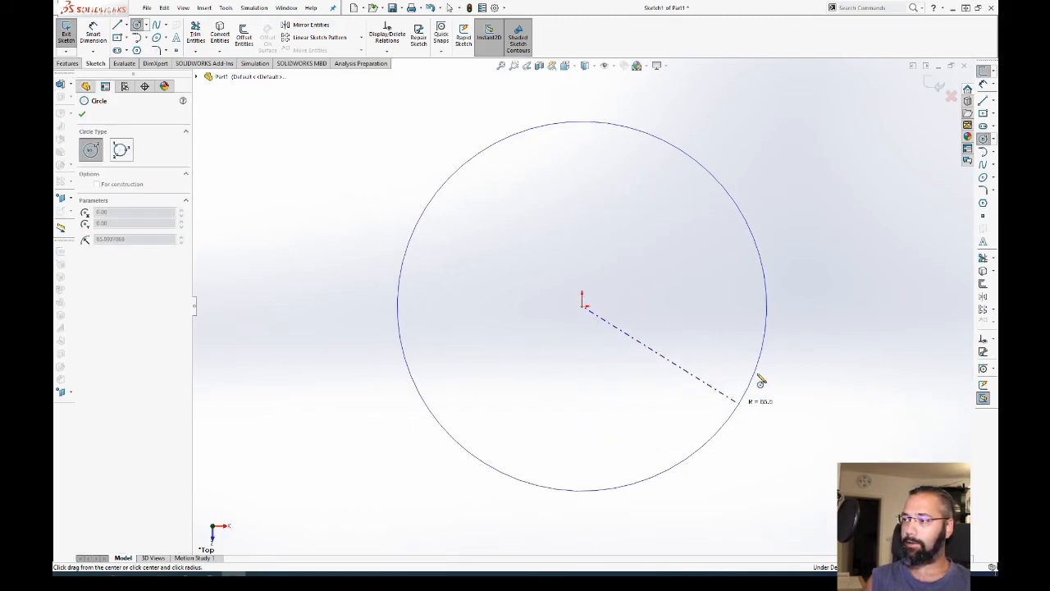
# Step: Dimension the circle's diameter as 1000 mm and finish the sketch
pyautogui.press('Escape')
pyautogui.press('d')
pyautogui.click(755, 373)
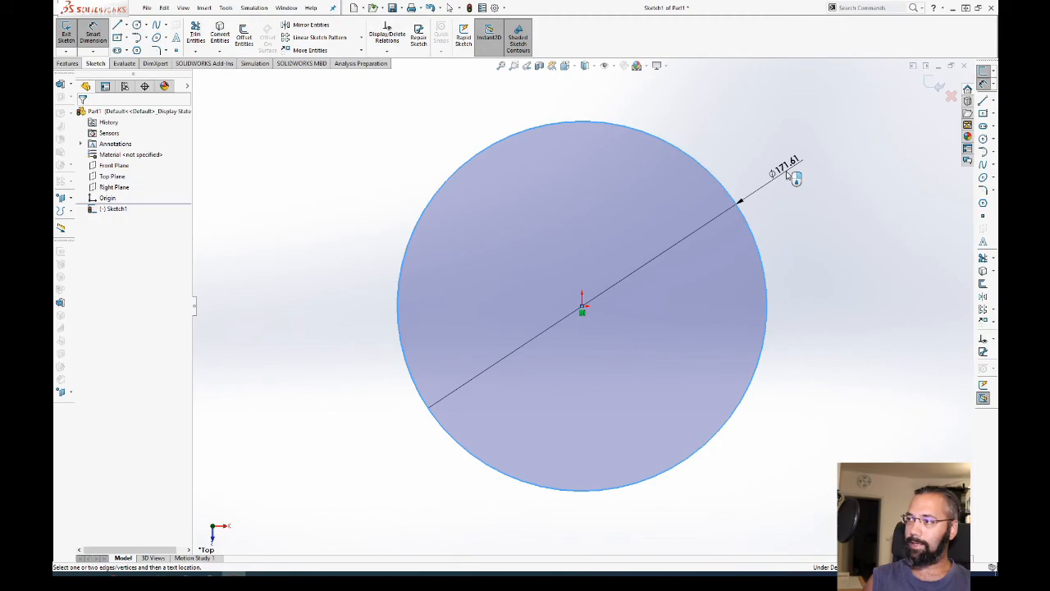
pyautogui.click(793, 176)
pyautogui.write('1000')
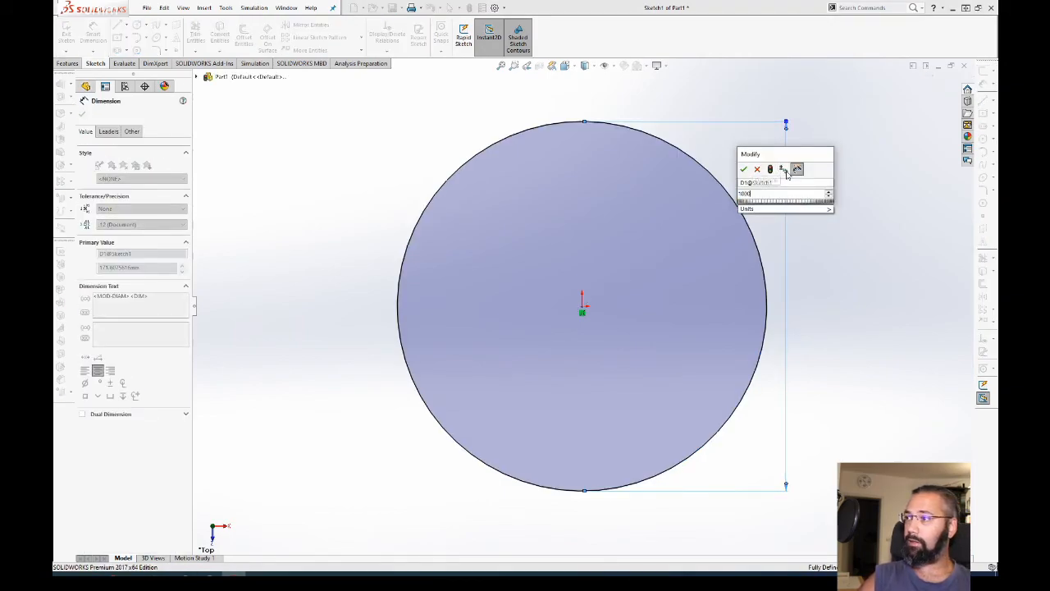
pyautogui.press('Return')
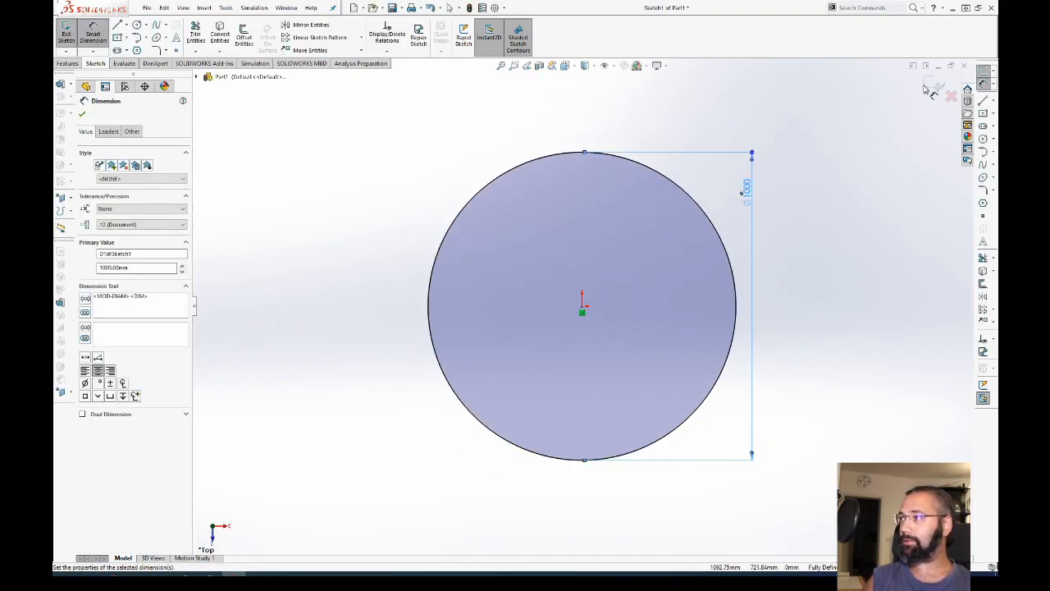
pyautogui.click(937, 83)
# Step: Extrude the circle as a blind boss with a depth of 80 mm
pyautogui.moveTo(582, 443); pyautogui.dragTo(577, 407, button='middle')
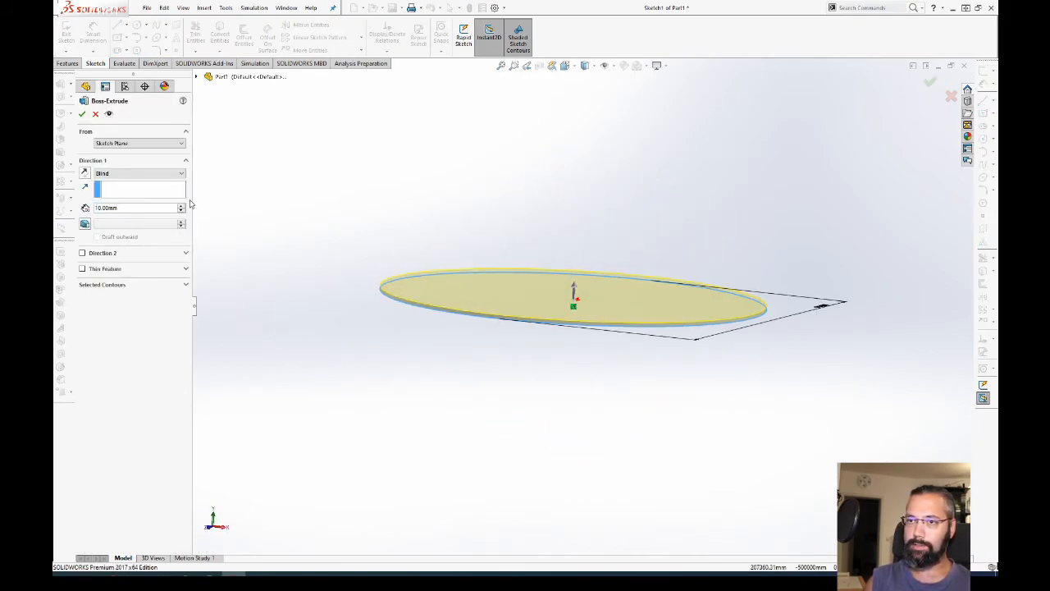
pyautogui.doubleClick(156, 208)
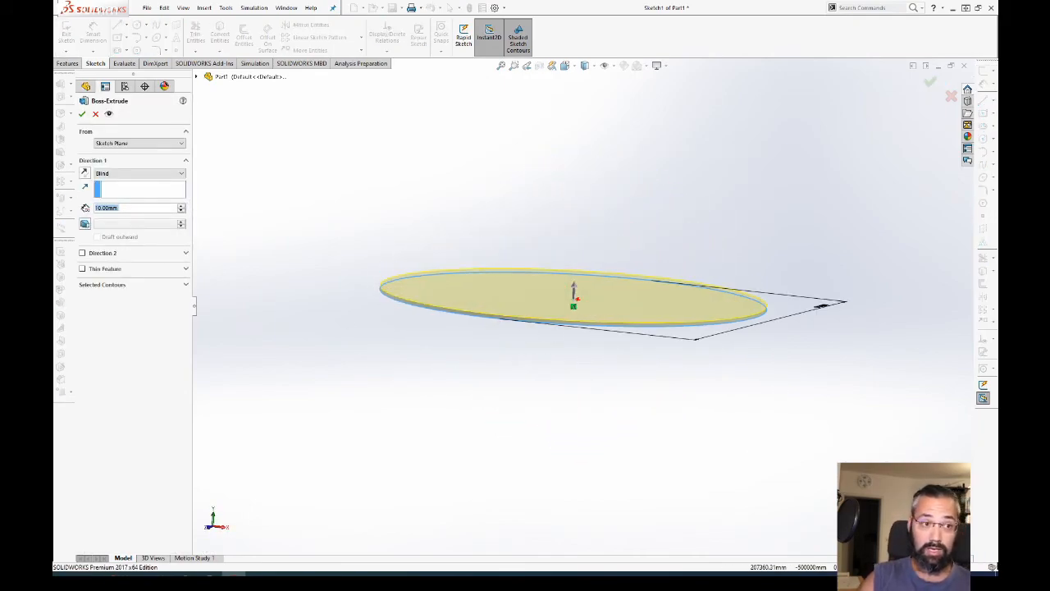
pyautogui.write('100')
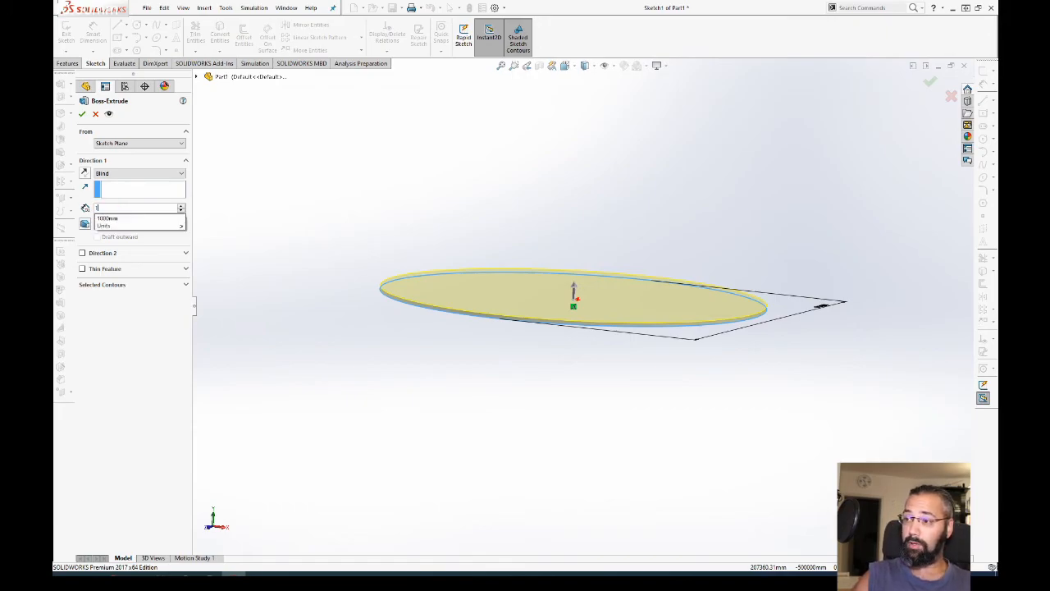
pyautogui.press('Return')
pyautogui.write('80')
pyautogui.press('Return')
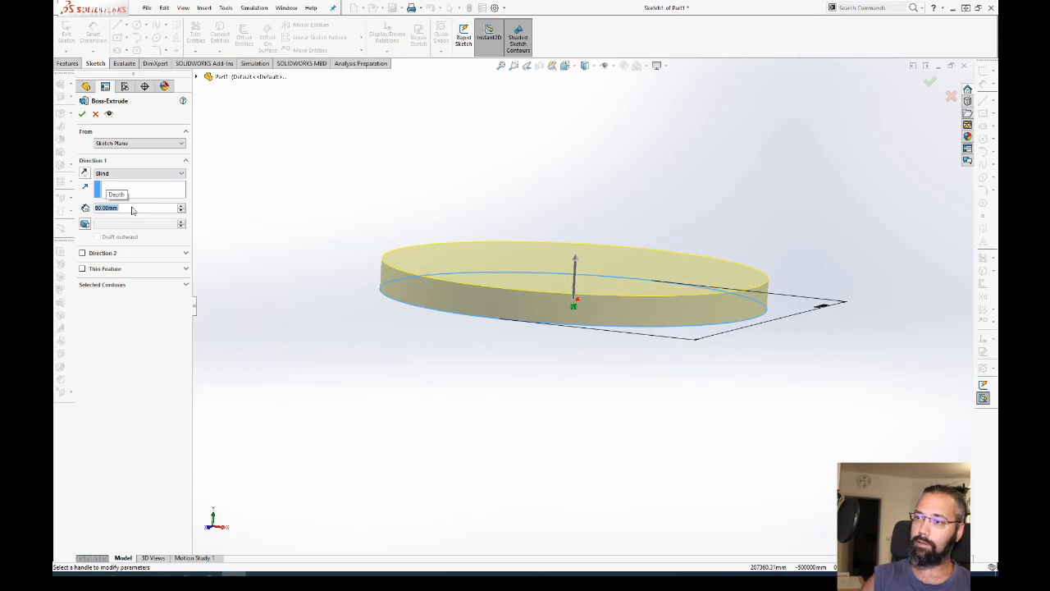
pyautogui.click(82, 114)
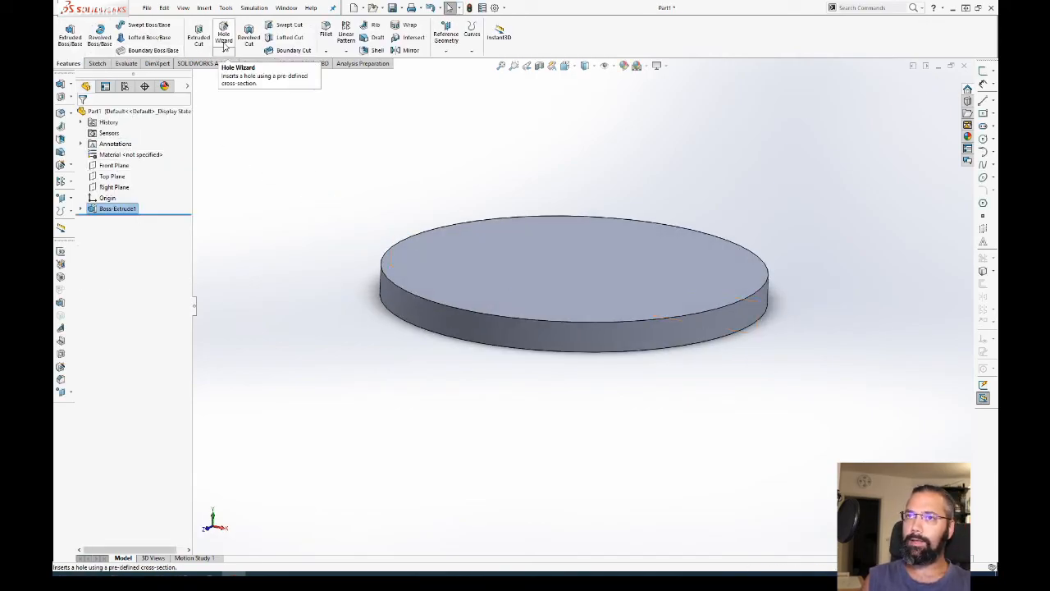
# Step: Fillet the upper and lower circular edges of the disc with a symmetric 25 mm radius
pyautogui.click(326, 31)
pyautogui.click(402, 292)
pyautogui.click(408, 323)
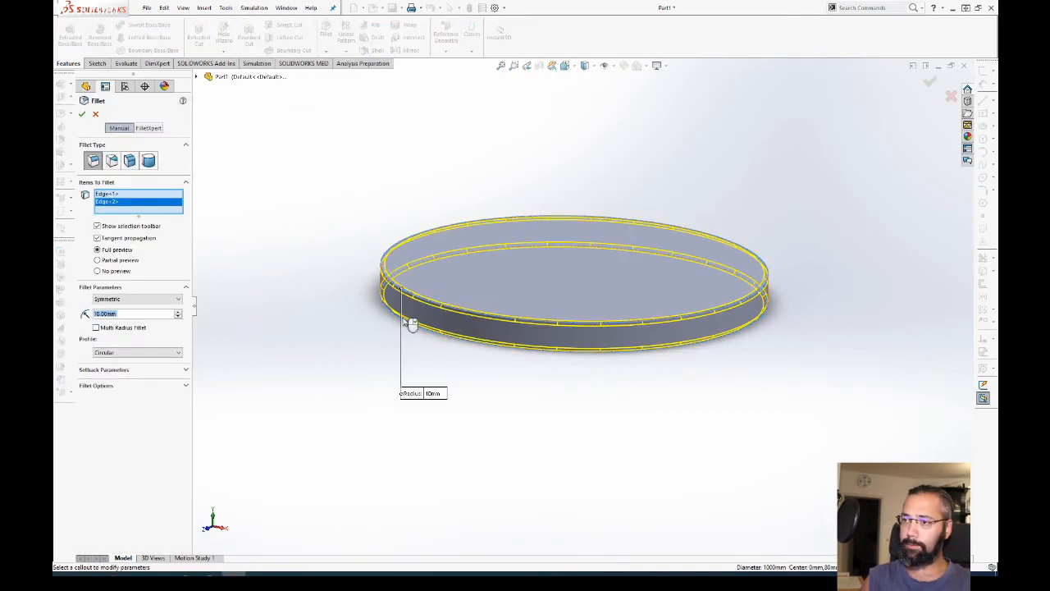
pyautogui.write('25')
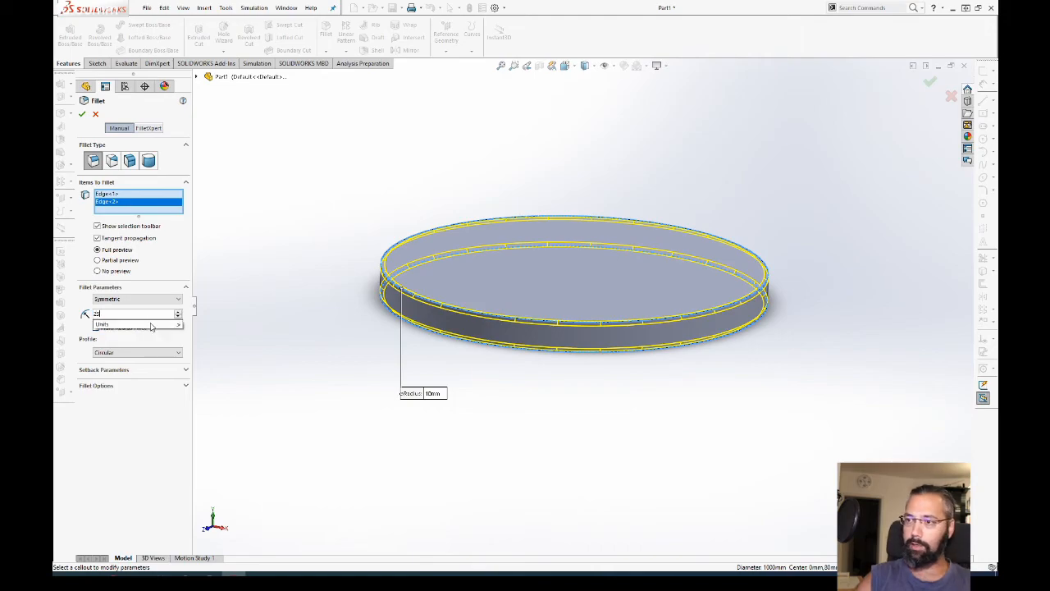
pyautogui.press('Return')
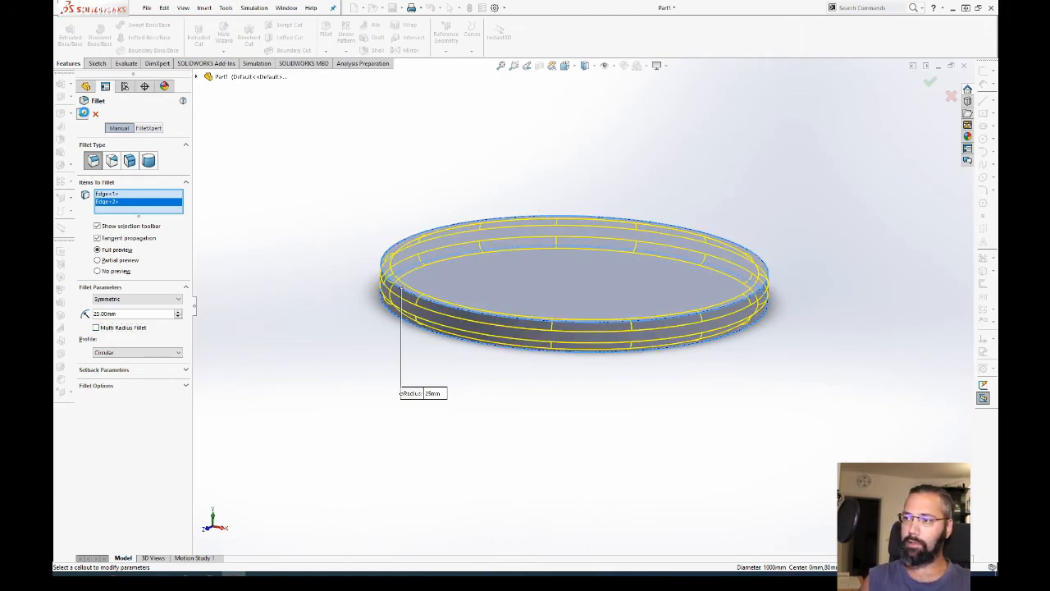
pyautogui.click(82, 114)
# Step: Save the part as Part1 in a new folder named Table inside the SolidWorks Tutorials folder
pyautogui.moveTo(525, 298); pyautogui.dragTo(648, 249, button='middle')
pyautogui.hotkey('ctrl', '7')
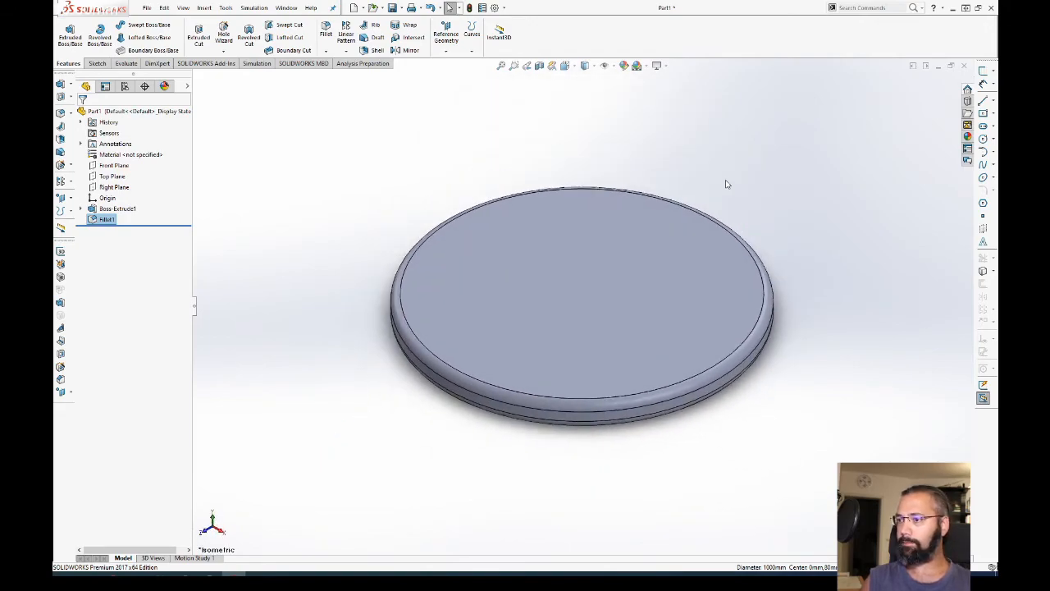
pyautogui.hotkey('ctrl', 's')
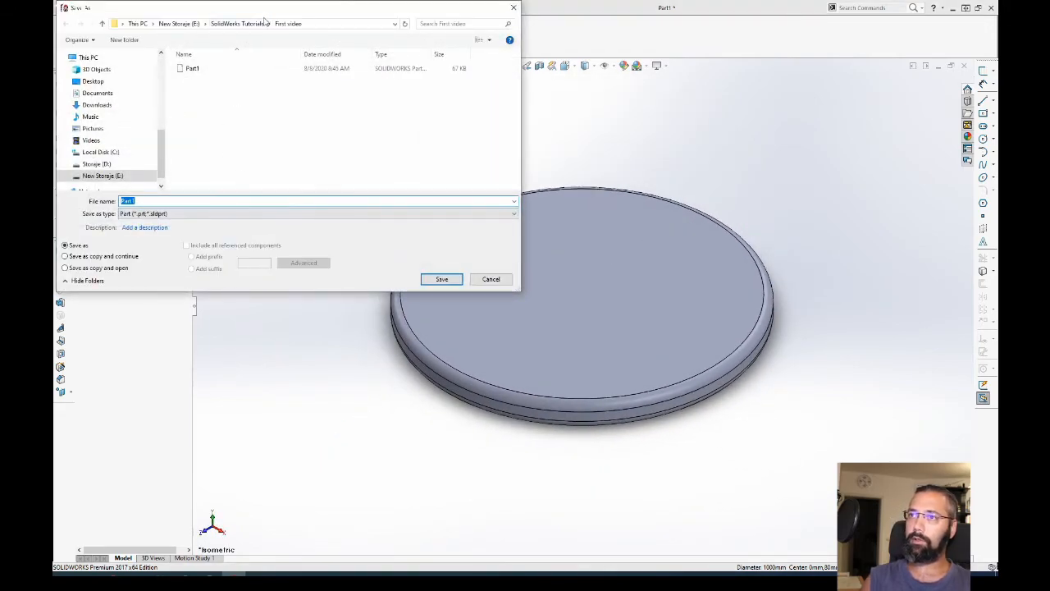
pyautogui.hotkey('ctrl', 'shift', 'n')
pyautogui.write('Table')
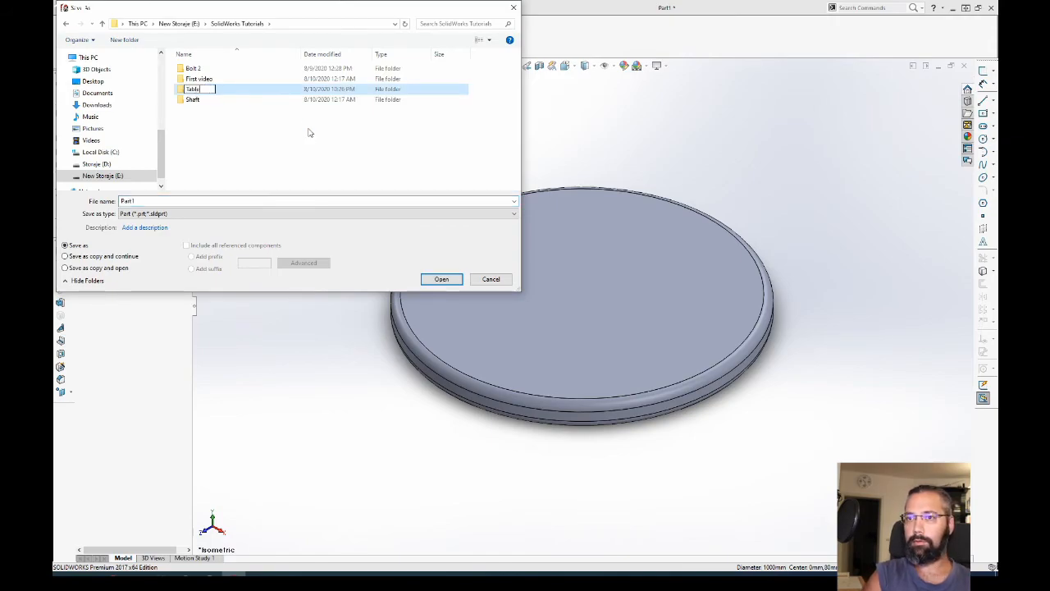
pyautogui.press('Return')
pyautogui.press('Return')
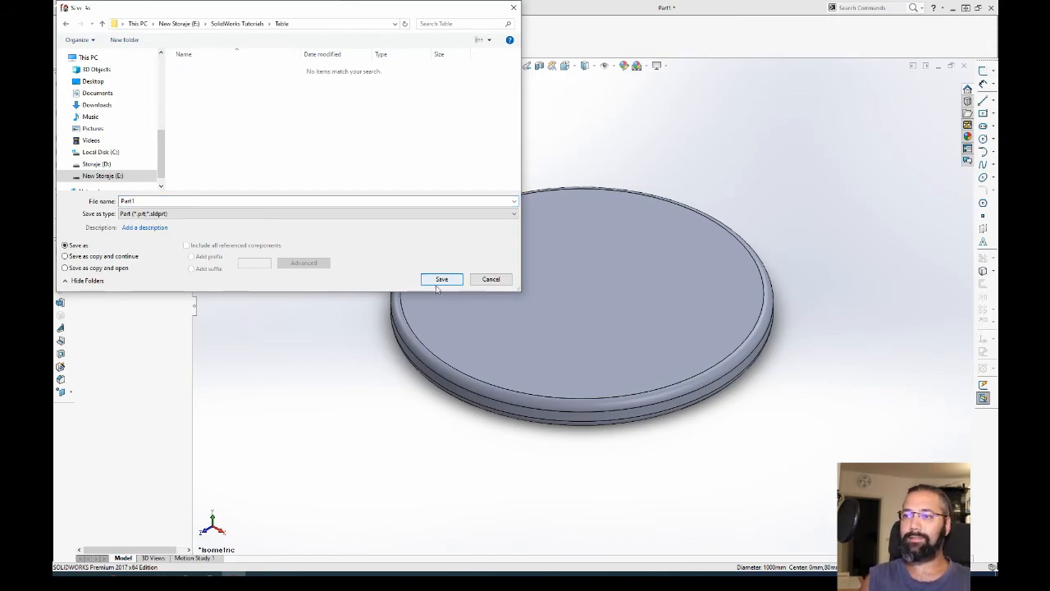
pyautogui.click(439, 279)
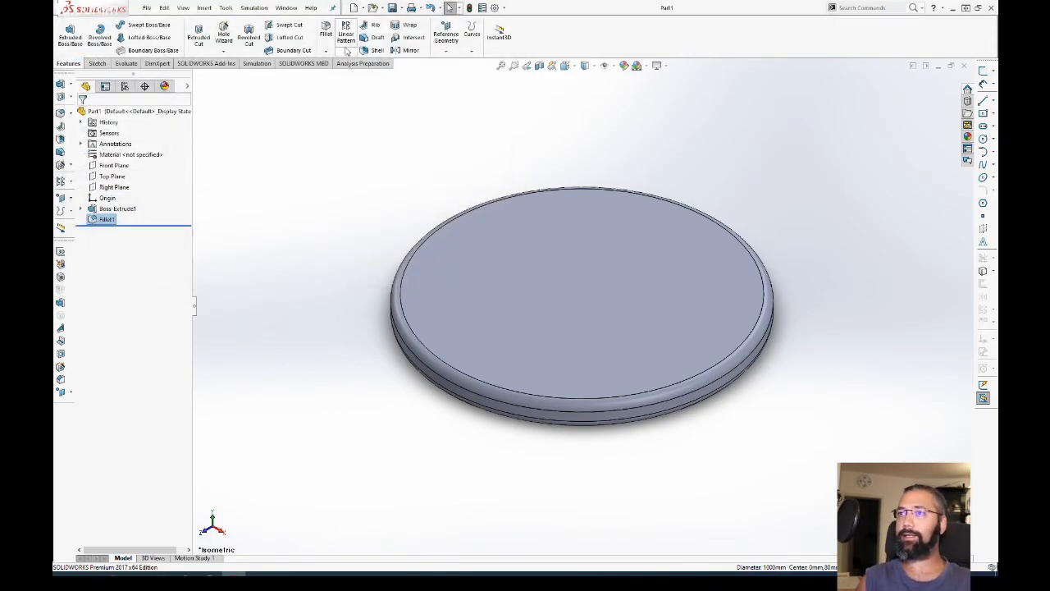
# Step: Make a new assembly from the current part with the Assembly template and insert Part1 as its first component
pyautogui.click(363, 8)
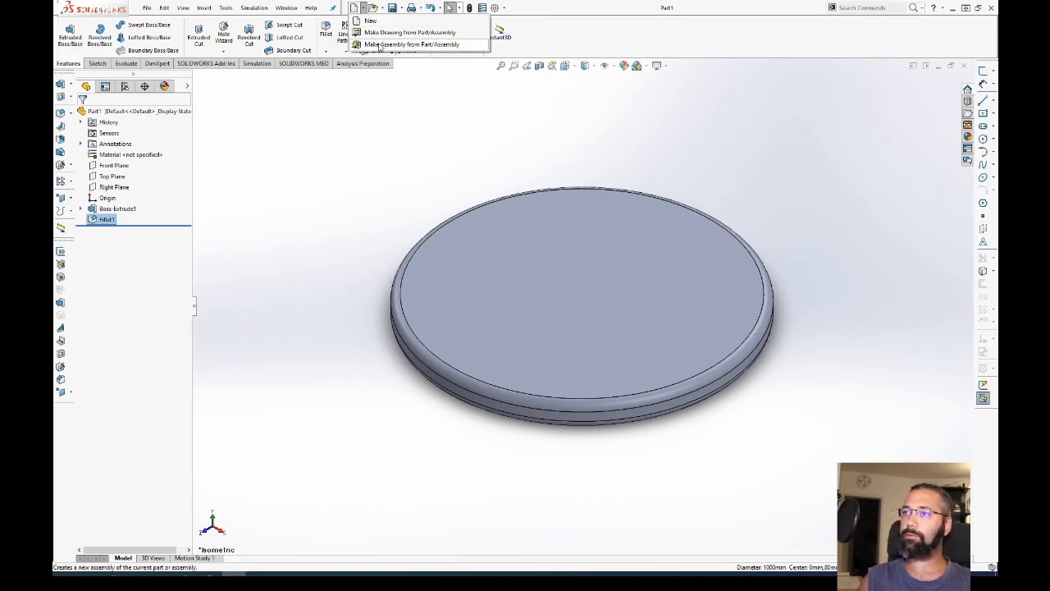
pyautogui.click(386, 45)
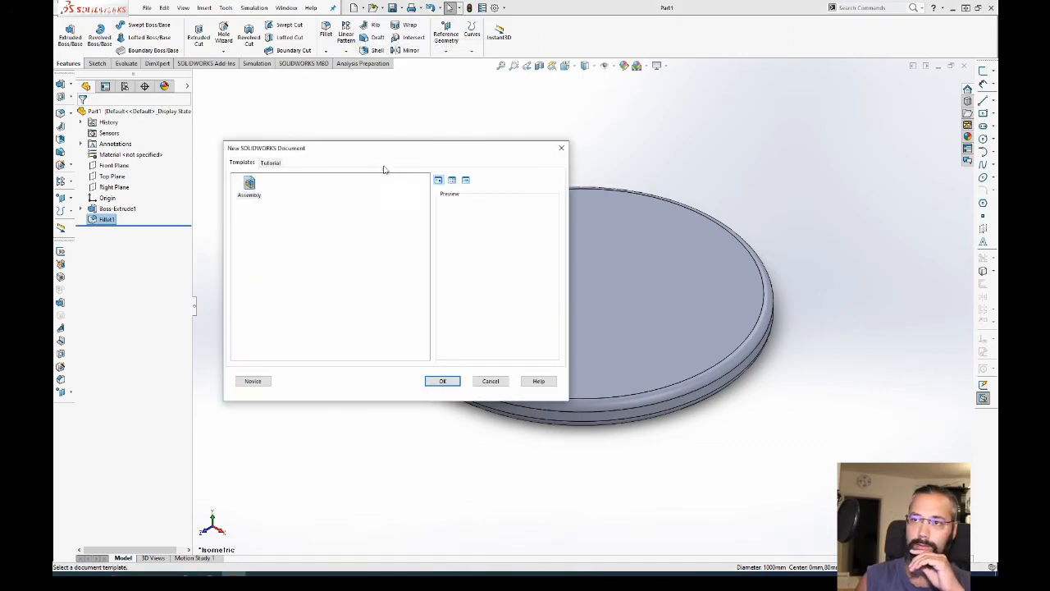
pyautogui.click(250, 185)
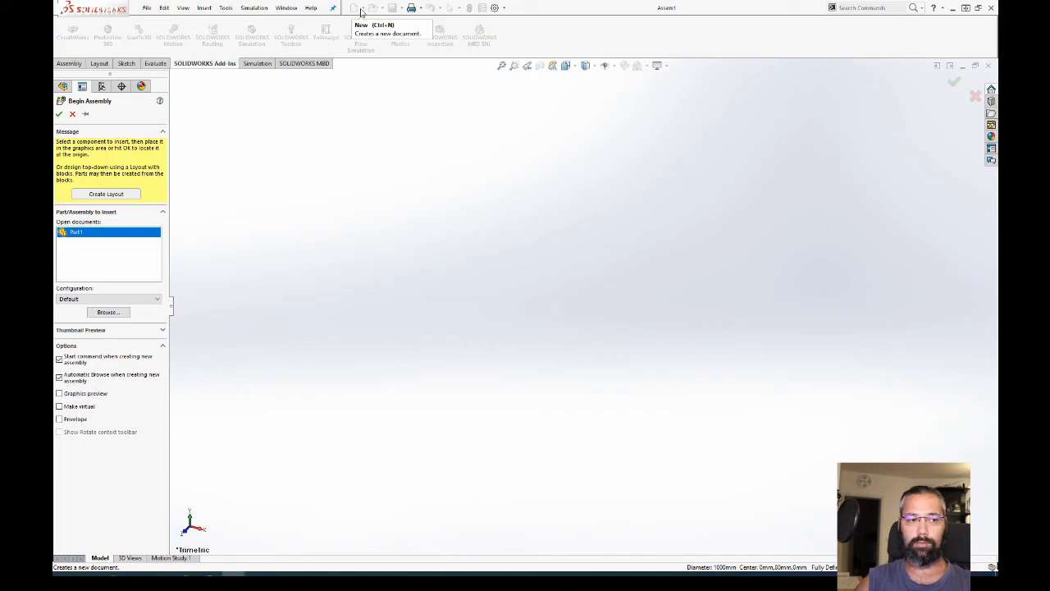
pyautogui.click(91, 236)
pyautogui.click(75, 231)
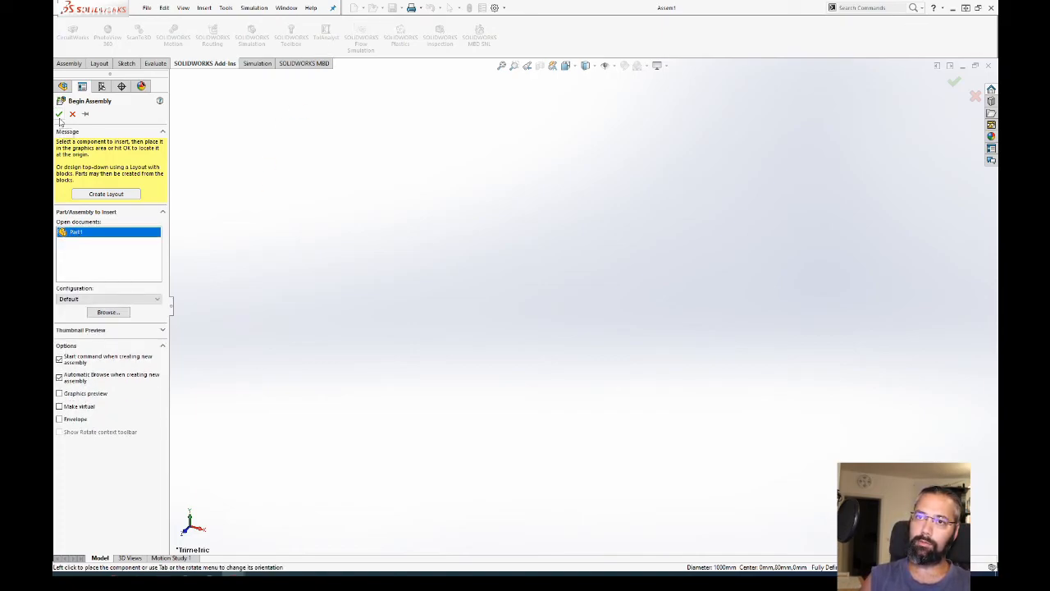
pyautogui.click(333, 298)
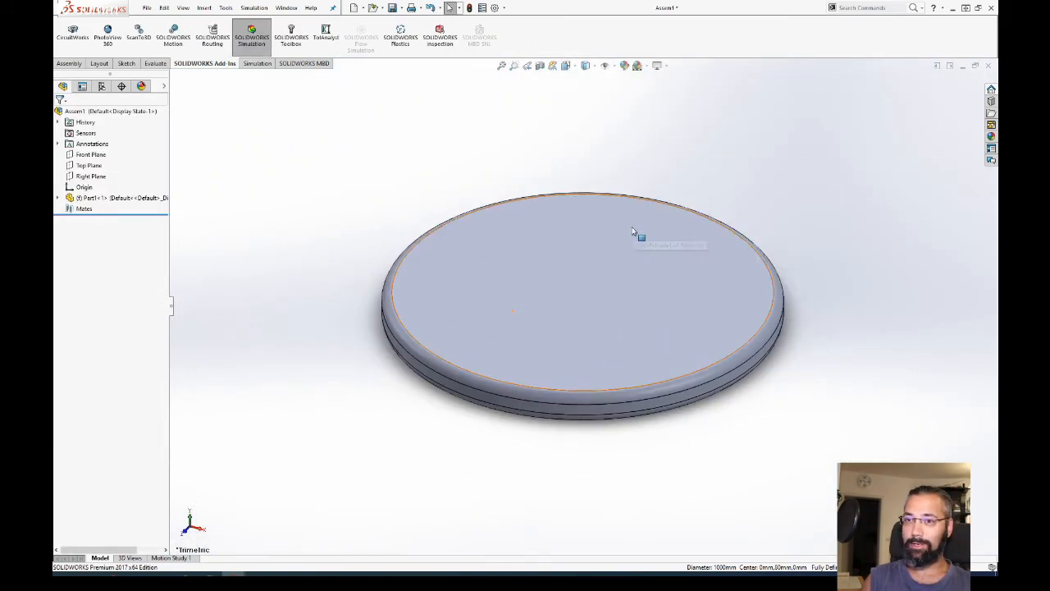
pyautogui.press('z')
pyautogui.scroll(-2, 658, 310)
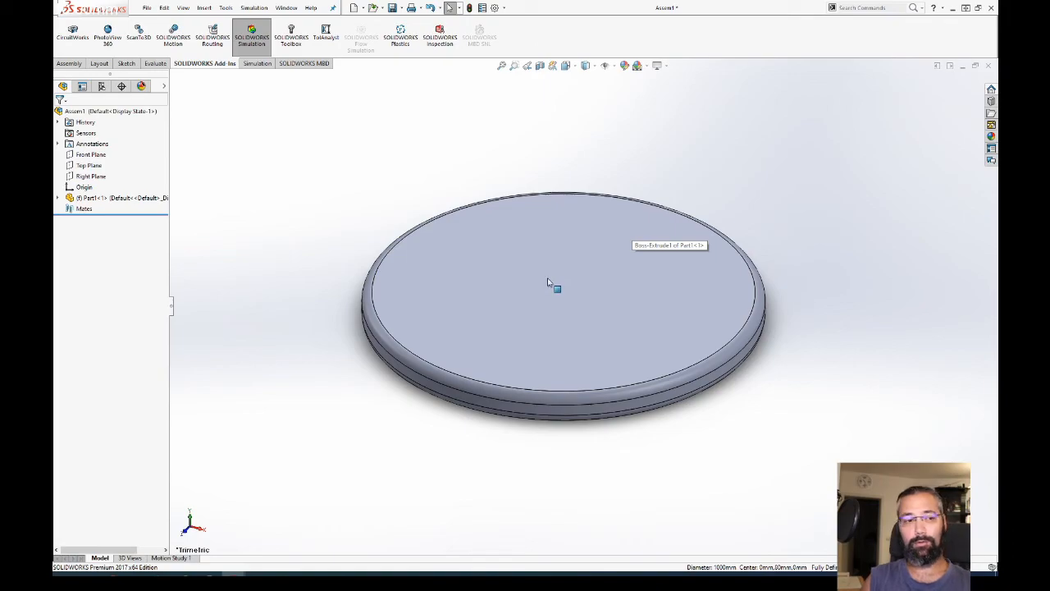
pyautogui.click(399, 290)
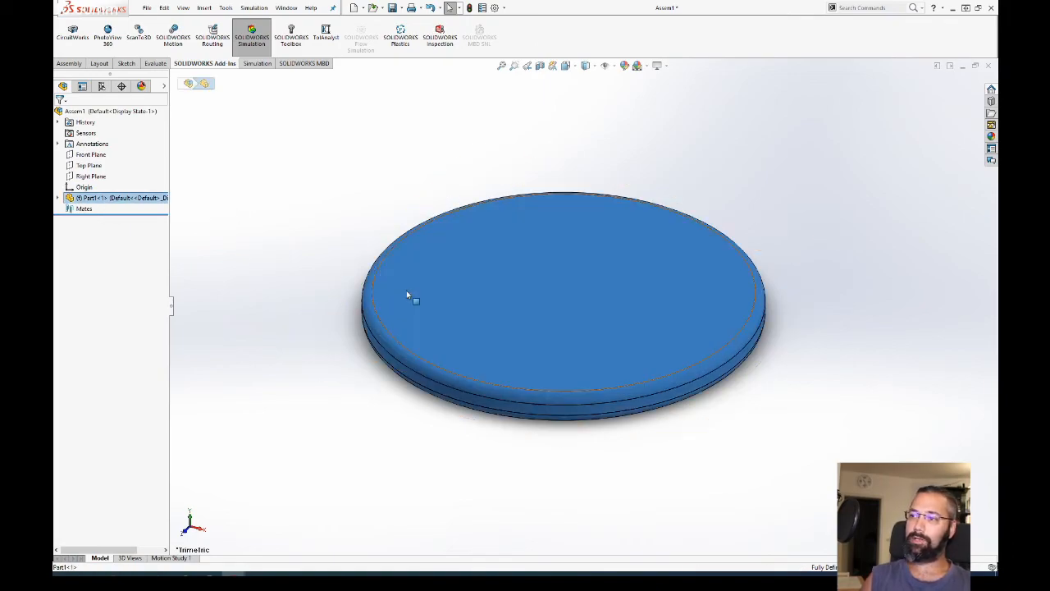
pyautogui.hotkey('ctrl', '7')
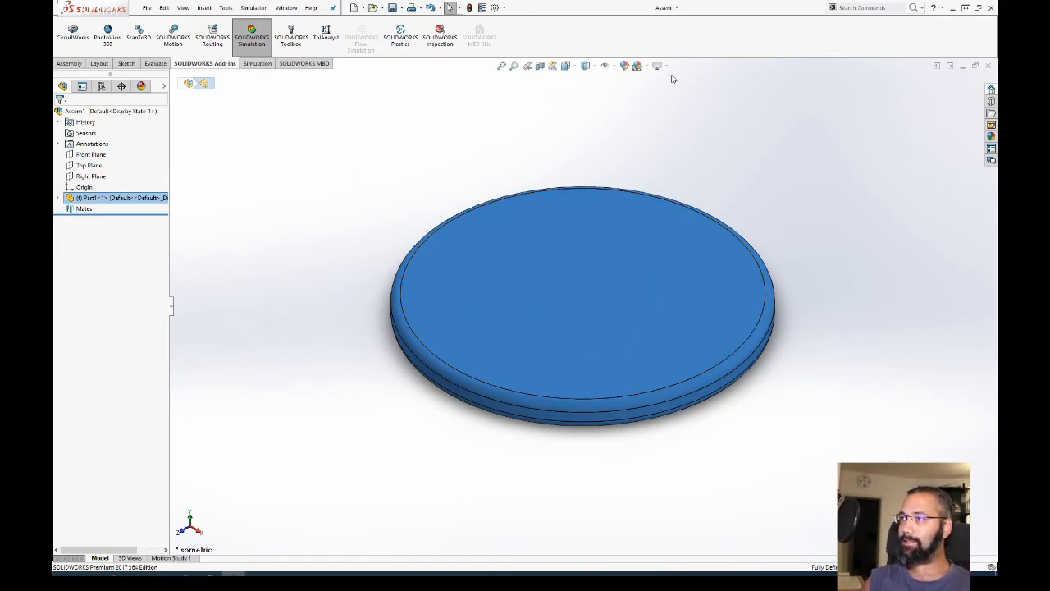
pyautogui.click(649, 101)
pyautogui.press('z')
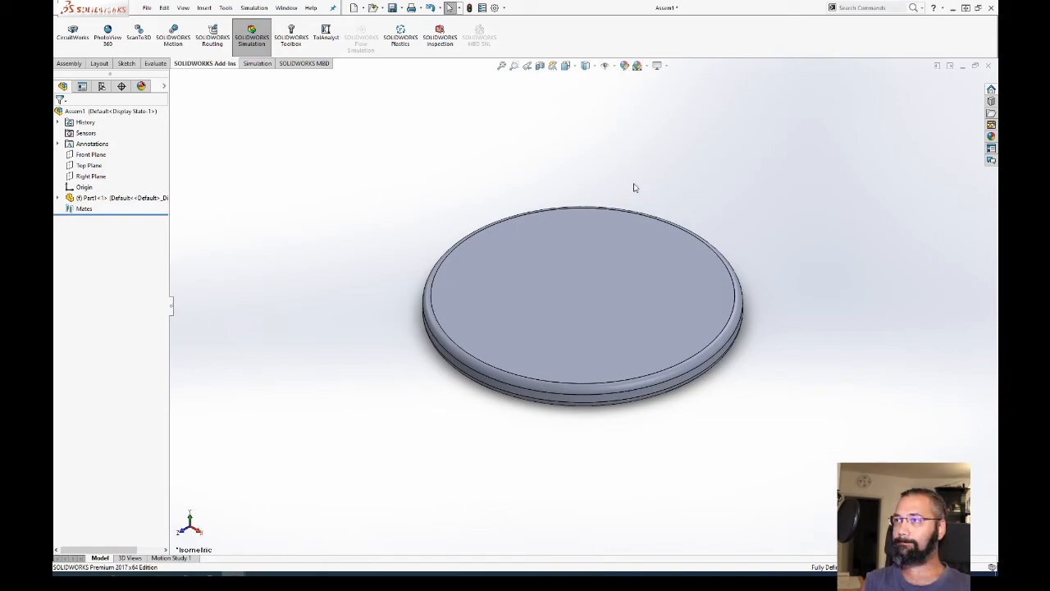
# Step: Create a new part document from the Part template
pyautogui.click(356, 8)
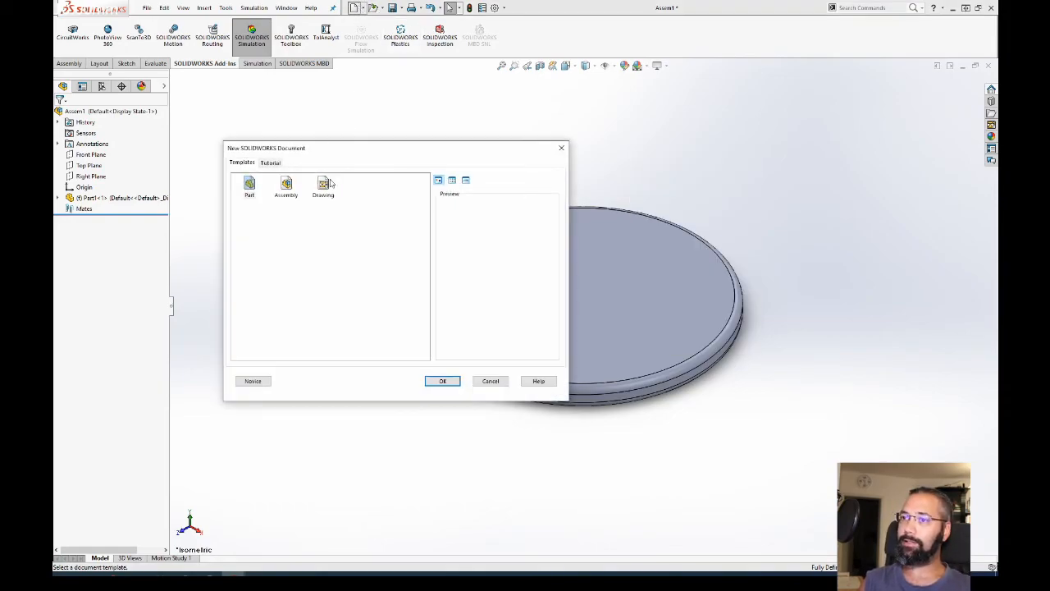
pyautogui.click(252, 186)
pyautogui.click(443, 380)
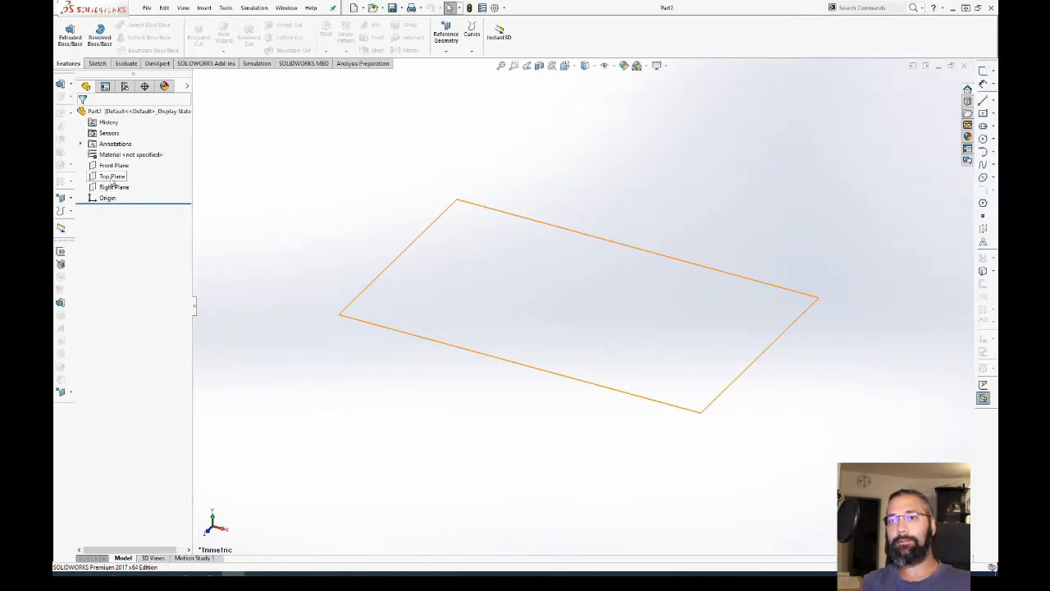
# Step: Start an extruded boss on the Top Plane and sketch a center rectangle about 74 by 37 mm centred on the origin
pyautogui.click(113, 177)
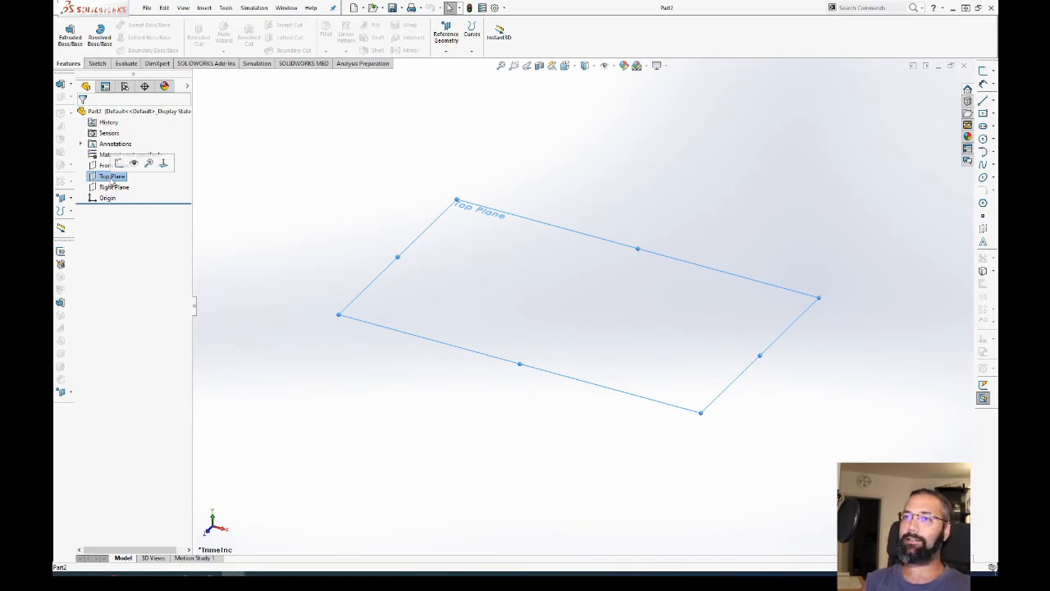
pyautogui.click(71, 33)
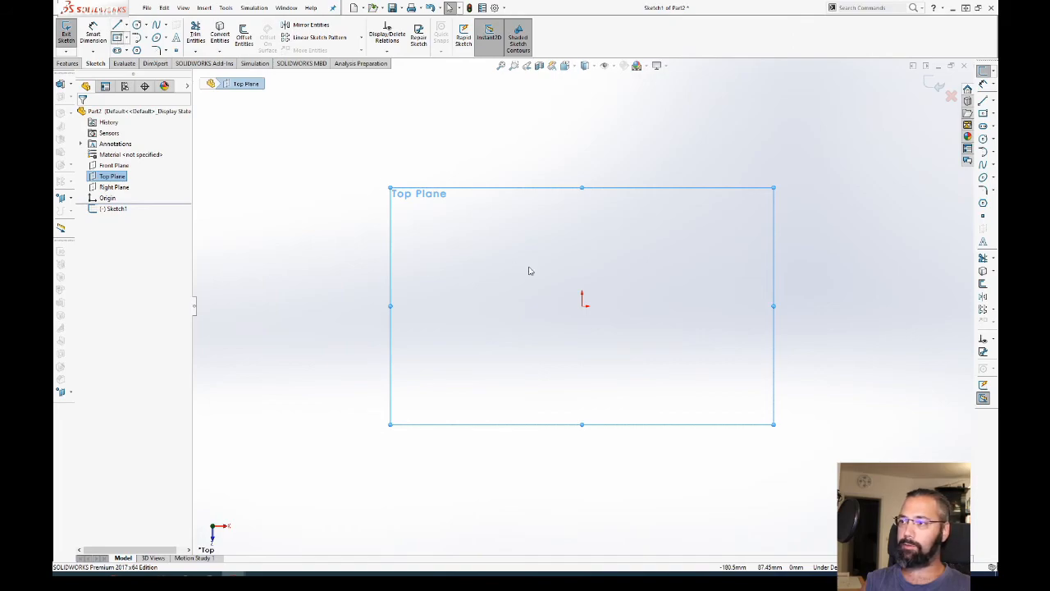
pyautogui.click(582, 305)
pyautogui.click(661, 345)
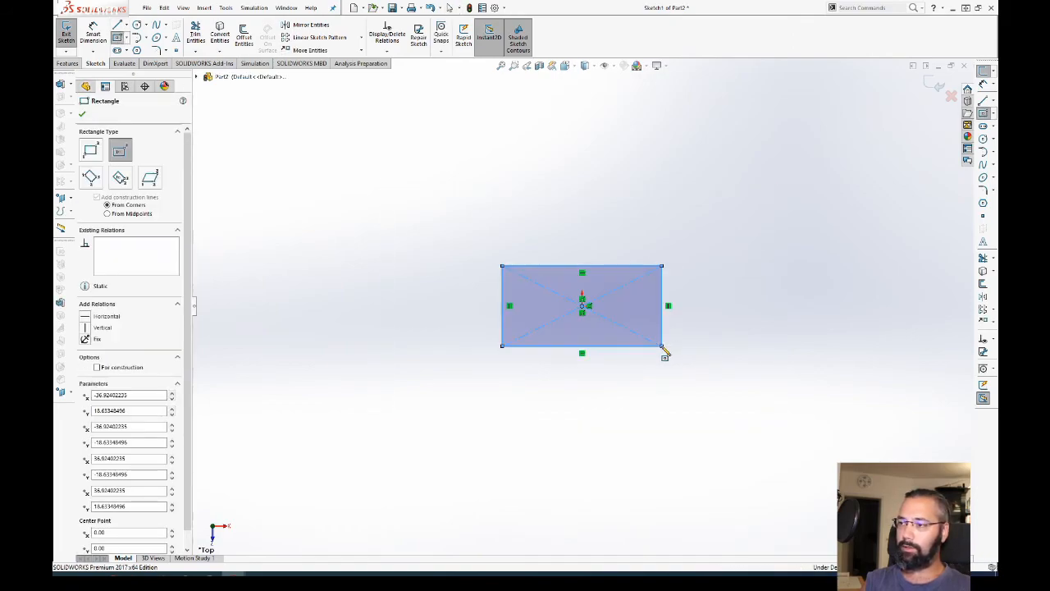
# Step: Dimension the center rectangle to 100 mm wide and 50 mm high
pyautogui.scroll(-2, 598, 373)
pyautogui.moveTo(610, 349); pyautogui.dragTo(530, 308, button='right')
pyautogui.click(663, 217)
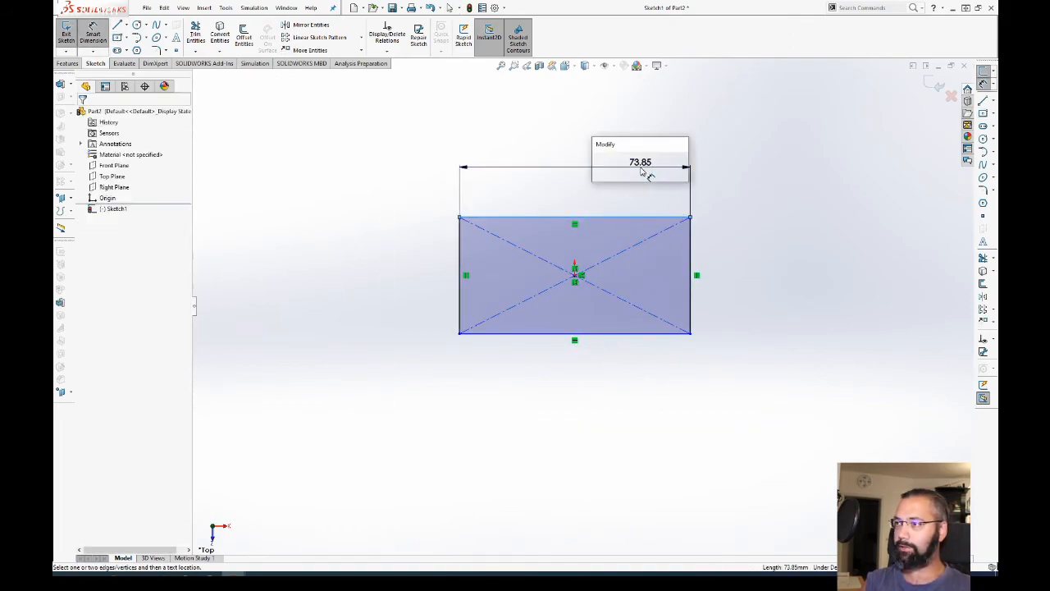
pyautogui.click(643, 170)
pyautogui.write('1')
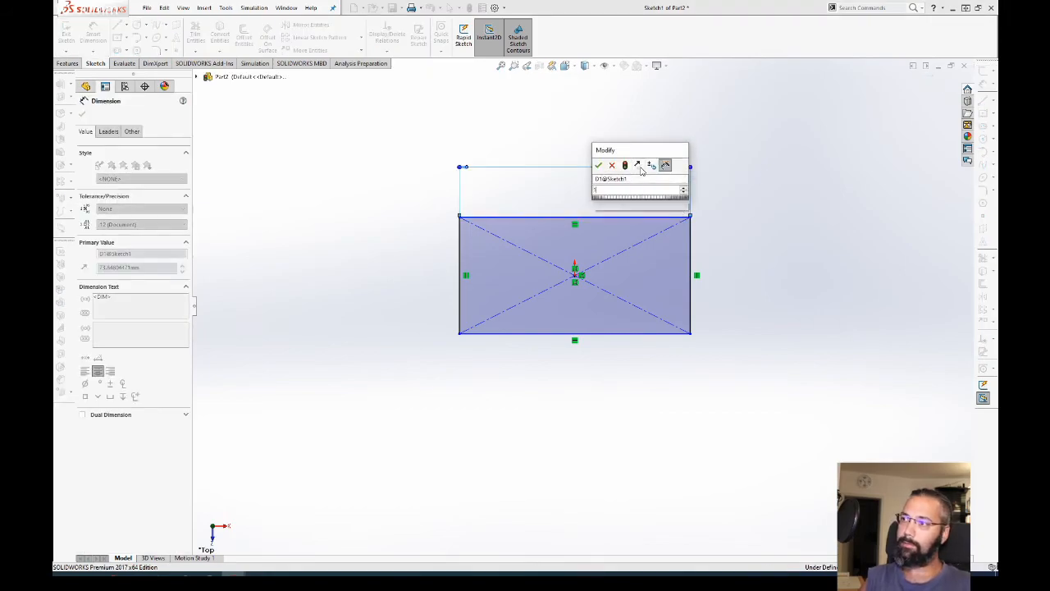
pyautogui.write('00')
pyautogui.press('Return')
pyautogui.click(459, 274)
pyautogui.click(416, 274)
pyautogui.write('50')
pyautogui.press('Return')
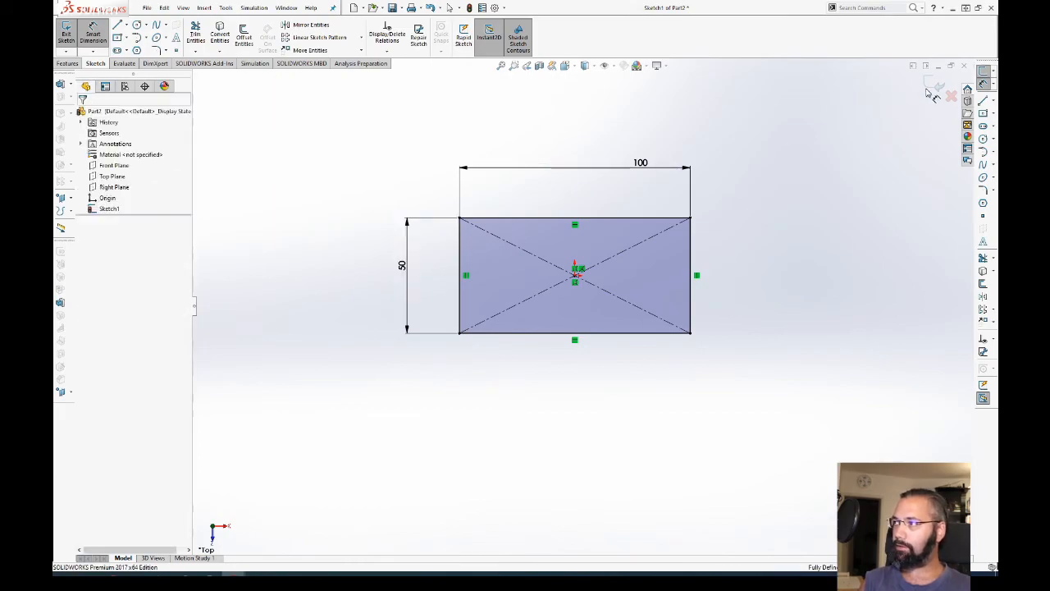
# Step: Finish the sketch and extrude it 10 mm with the Mid Plane end condition
pyautogui.click(933, 81)
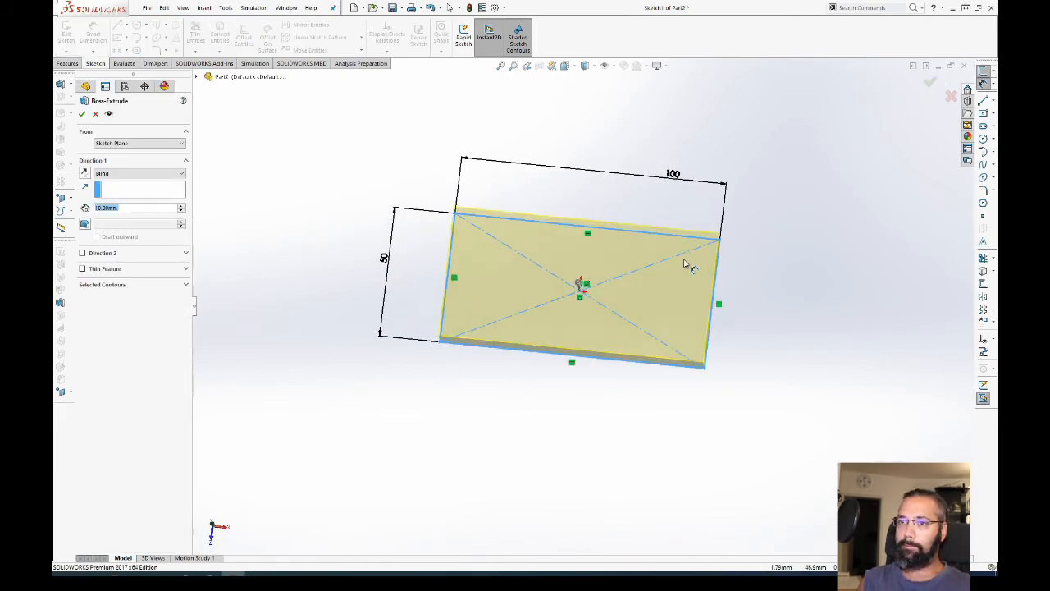
pyautogui.click(156, 175)
pyautogui.click(147, 214)
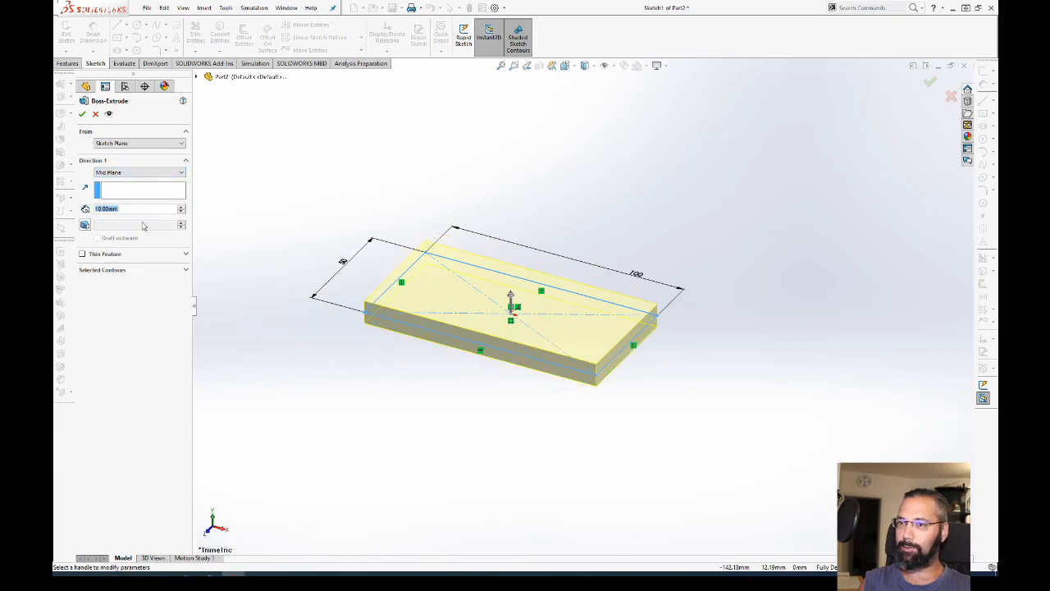
pyautogui.click(82, 114)
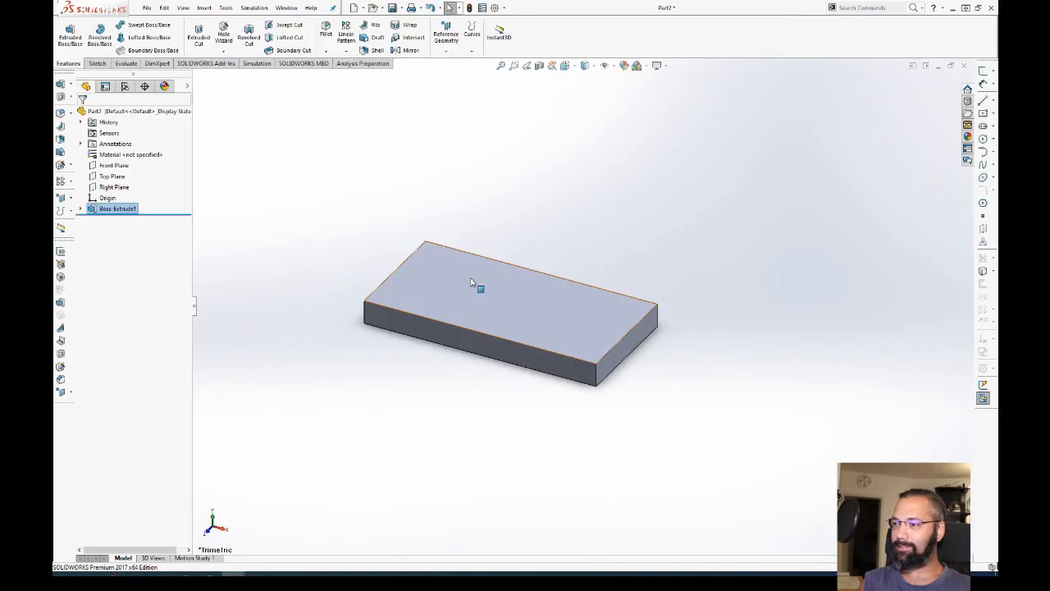
pyautogui.moveTo(574, 312); pyautogui.dragTo(529, 229, button='middle')
pyautogui.click(112, 176)
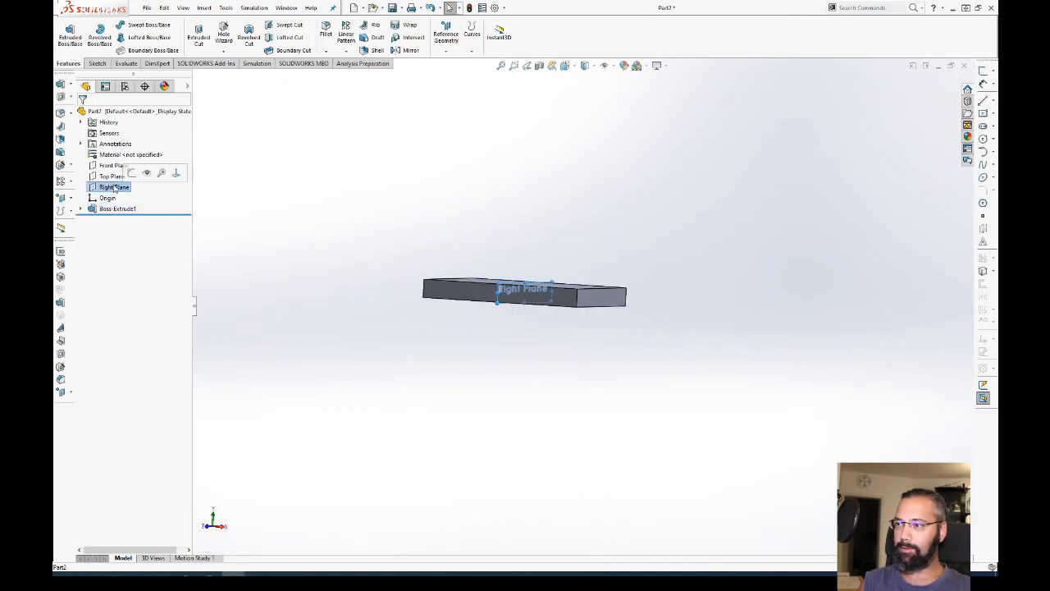
pyautogui.click(123, 159)
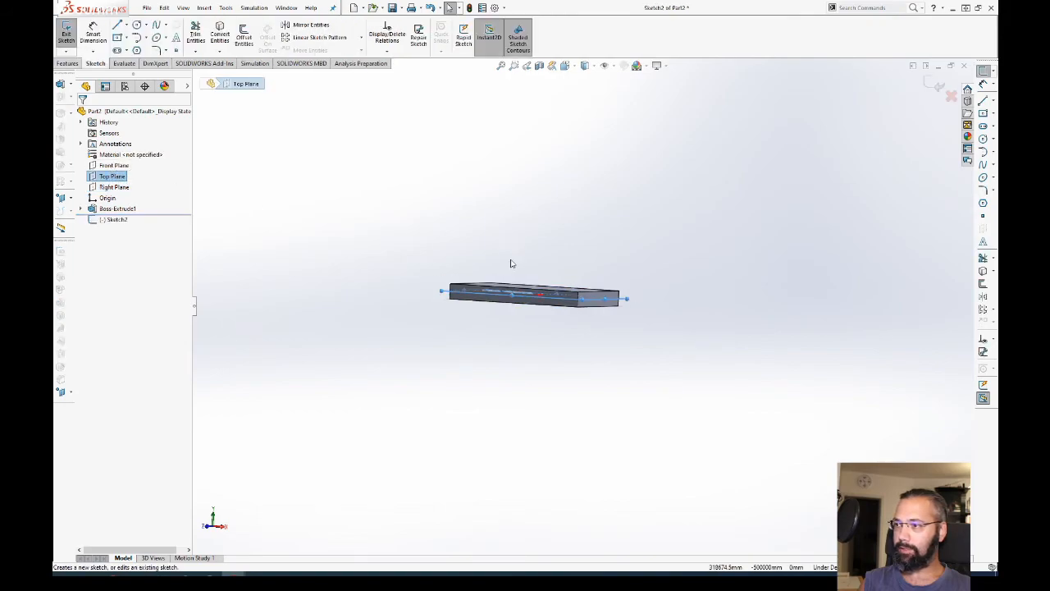
pyautogui.click(131, 165)
pyautogui.moveTo(218, 197); pyautogui.dragTo(460, 427, button='middle')
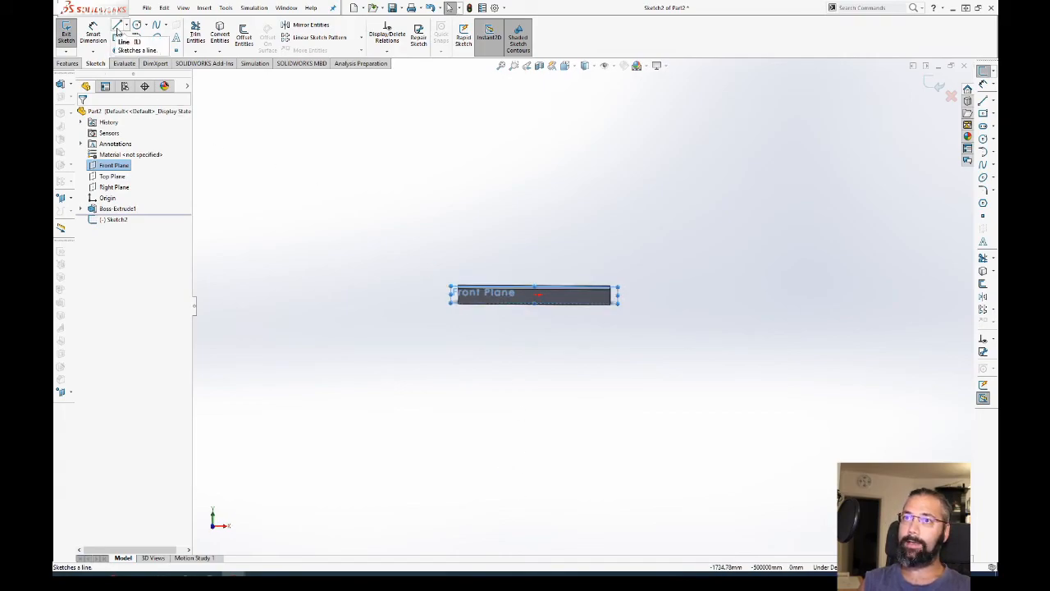
pyautogui.click(119, 27)
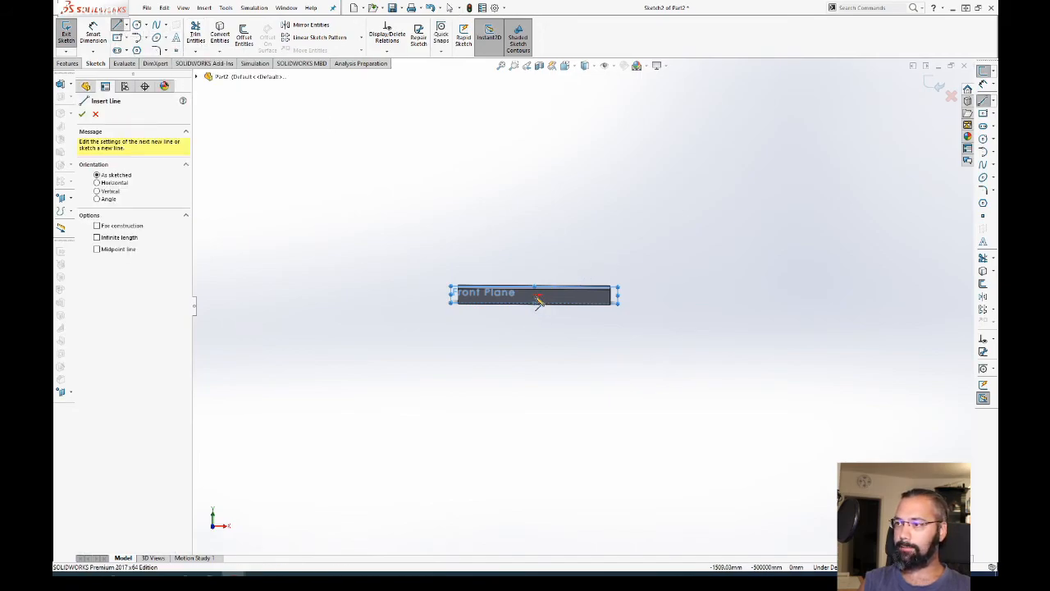
pyautogui.scroll(-5, 549, 320)
pyautogui.moveTo(532, 277); pyautogui.dragTo(715, 275, button='middle')
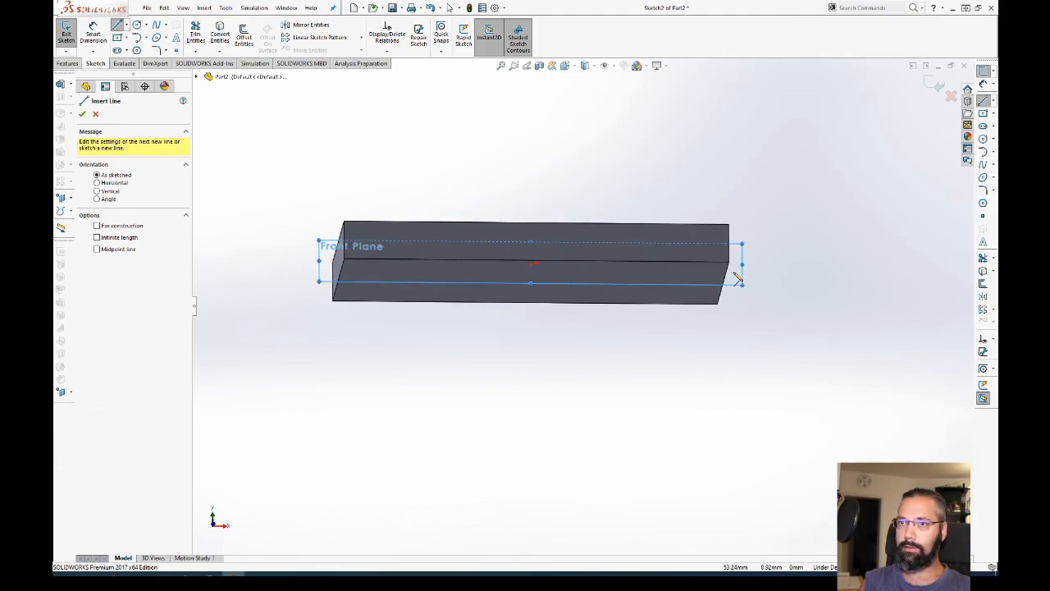
pyautogui.hotkey('ctrl', '8')
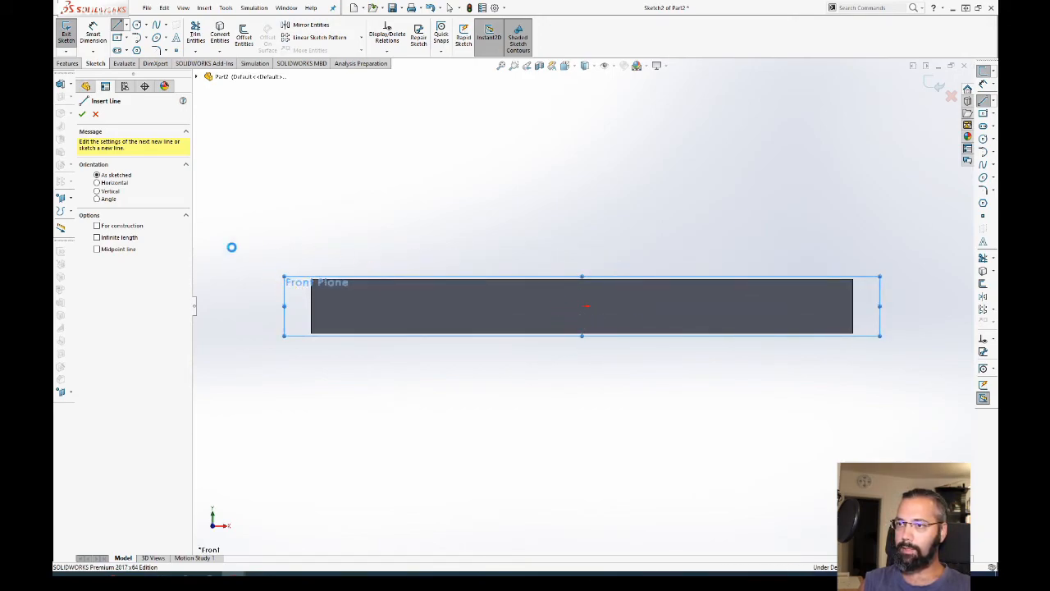
pyautogui.press('Escape')
pyautogui.click(115, 219)
pyautogui.click(118, 24)
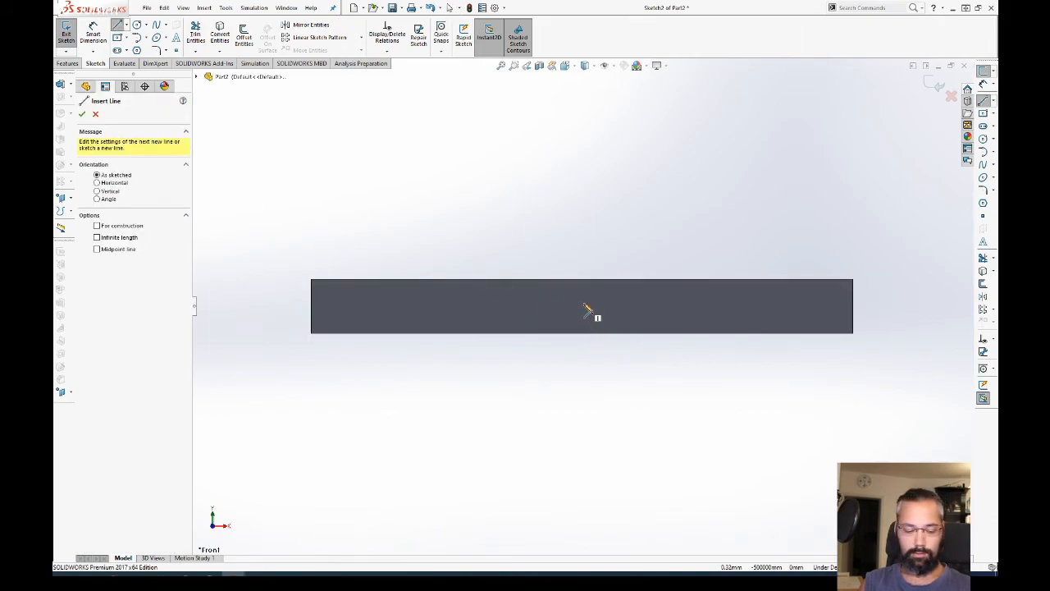
pyautogui.moveTo(584, 304); pyautogui.dragTo(587, 340, button='middle')
pyautogui.click(584, 306)
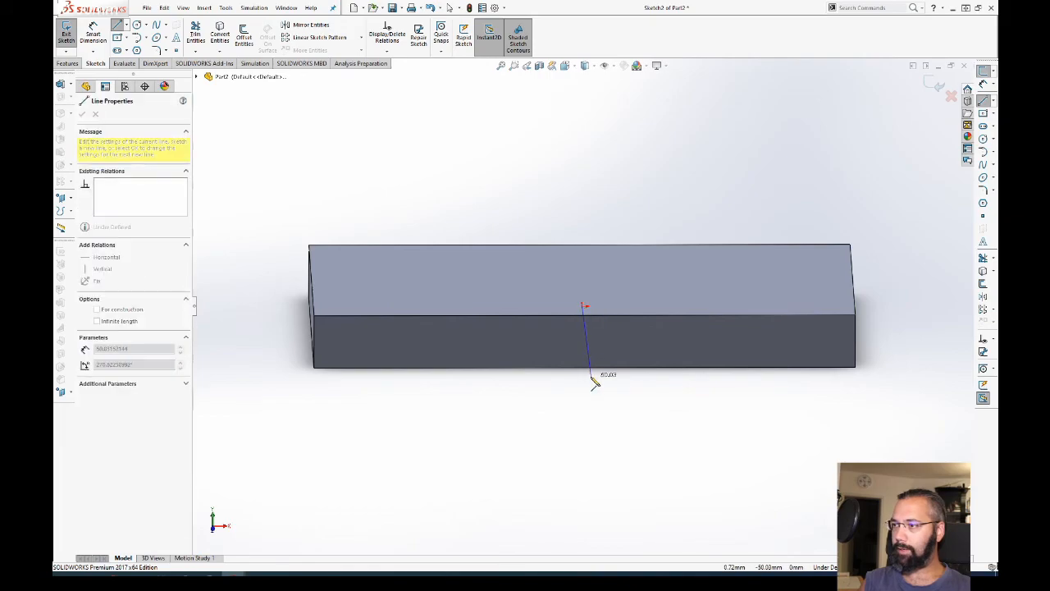
pyautogui.hotkey('ctrl', '8')
pyautogui.moveTo(589, 364); pyautogui.dragTo(579, 137, button='middle')
pyautogui.hotkey('ctrl', '8')
pyautogui.press('Escape')
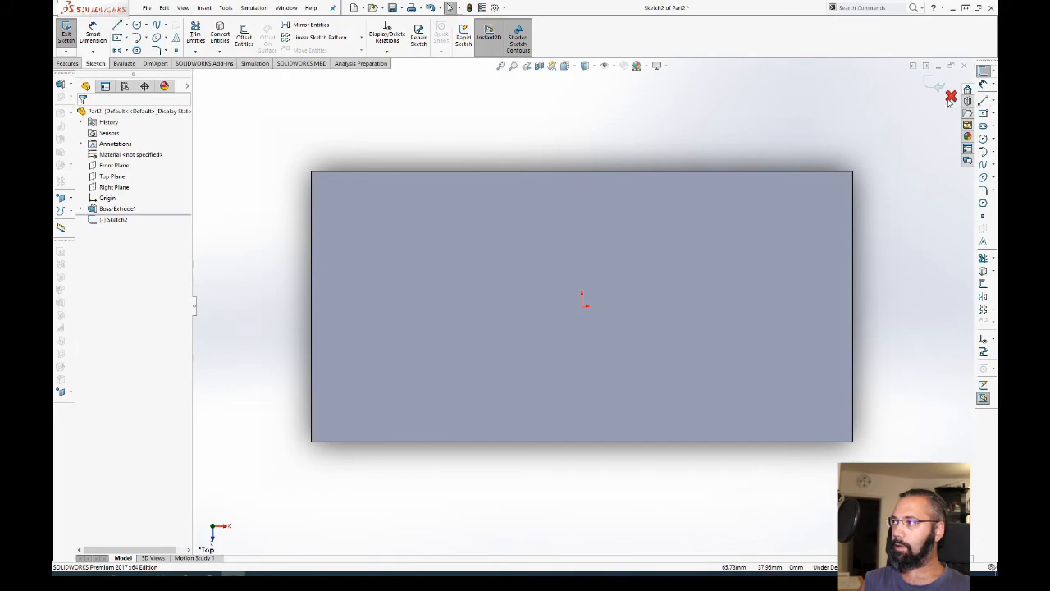
pyautogui.click(951, 96)
pyautogui.click(563, 290)
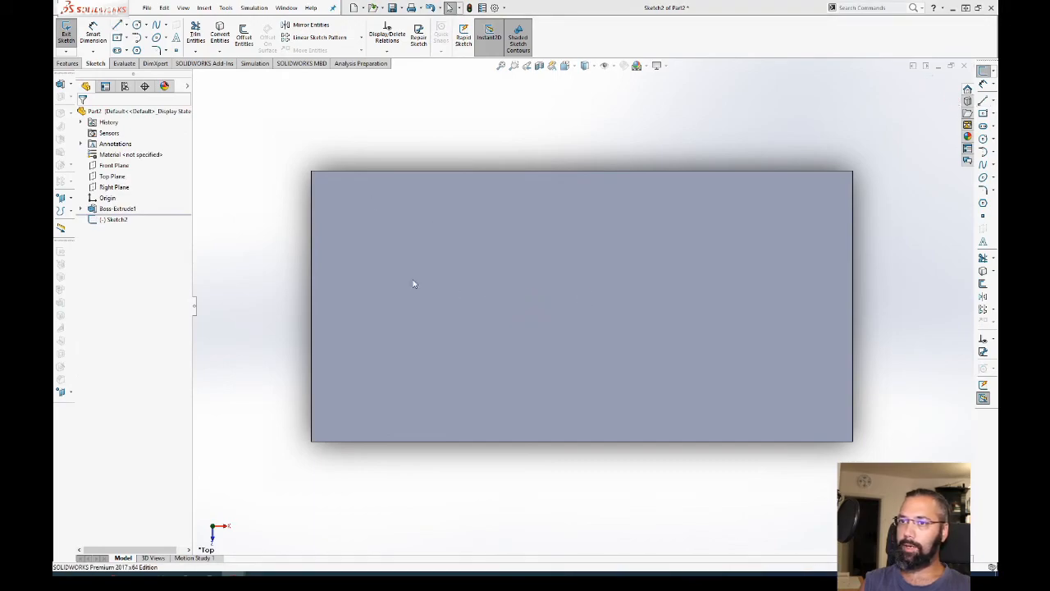
# Step: Start a new sketch on the Front Plane with the Line tool, viewed normal to the plane
pyautogui.click(110, 166)
pyautogui.moveTo(387, 141); pyautogui.dragTo(376, 107, button='middle')
pyautogui.press('f')
pyautogui.hotkey('ctrl', '8')
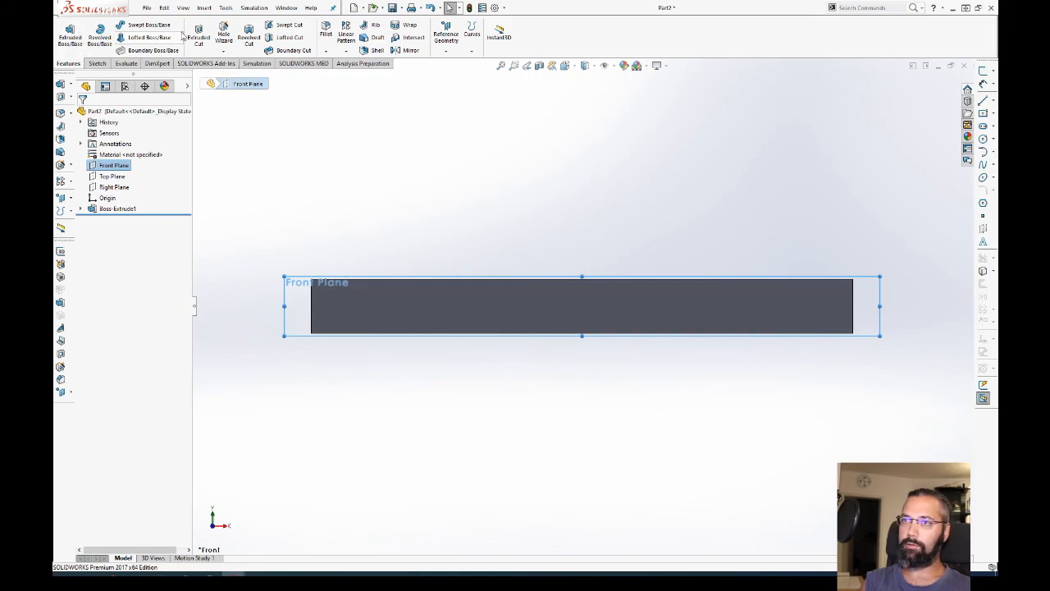
pyautogui.click(984, 100)
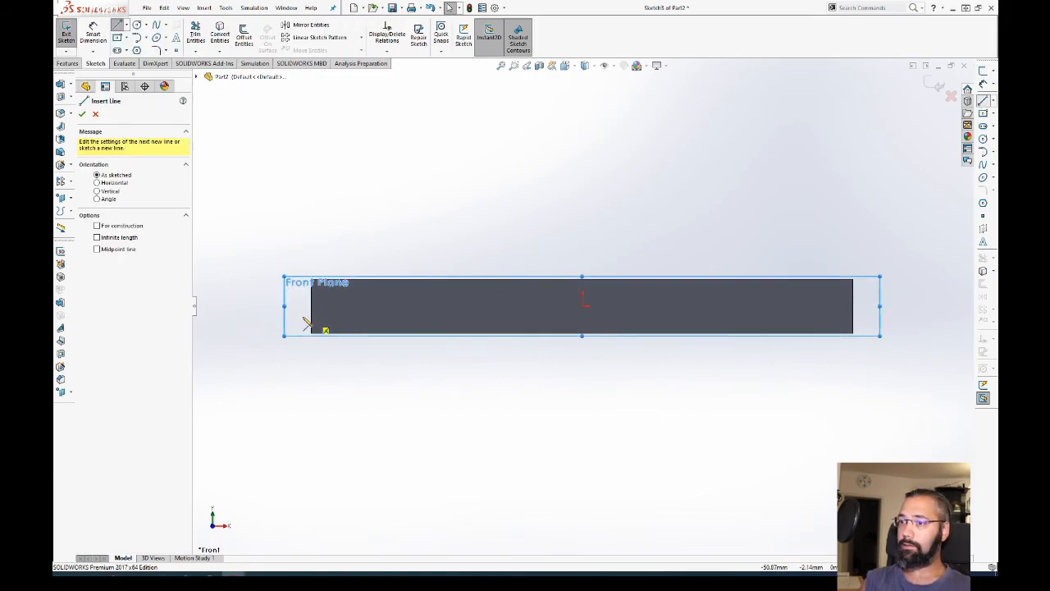
pyautogui.click(298, 287)
pyautogui.click(412, 380)
pyautogui.click(614, 429)
pyautogui.click(674, 363)
pyautogui.press('Escape')
pyautogui.moveTo(818, 265); pyautogui.dragTo(345, 472)
pyautogui.moveTo(878, 179); pyautogui.dragTo(345, 467)
pyautogui.press('Delete')
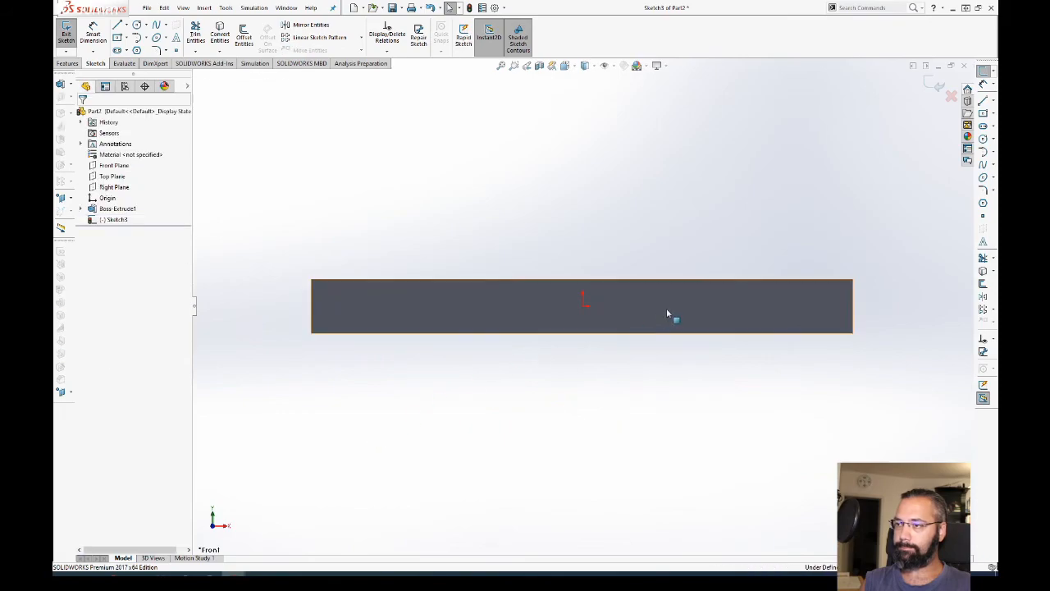
# Step: Sketch a sloping line about 63 mm long downward from the midpoint of the slab's bottom edge, ending about 24 mm sideways from the origin
pyautogui.press('l')
pyautogui.click(583, 334)
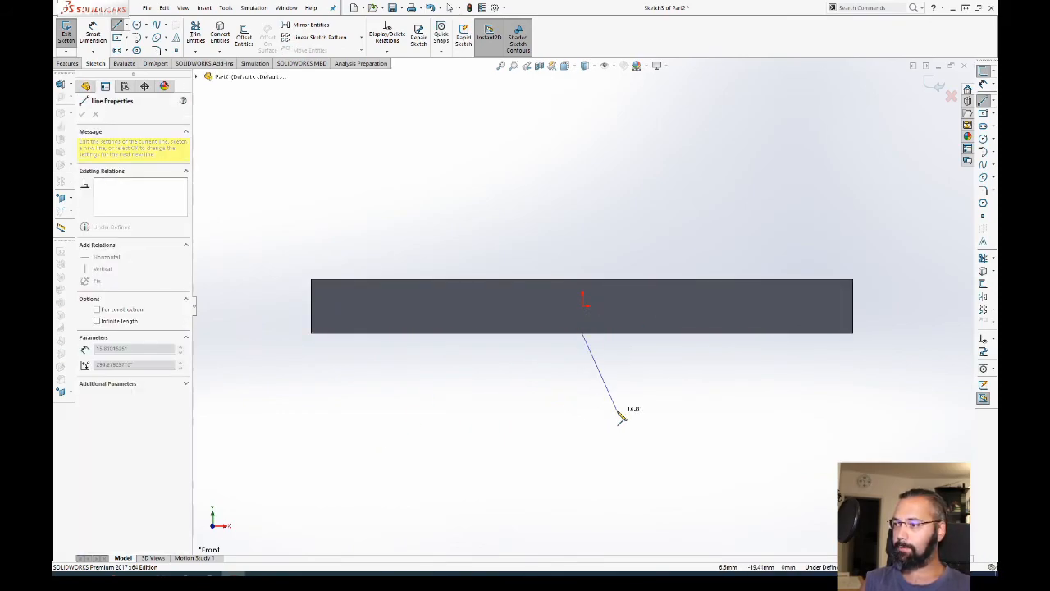
pyautogui.keyDown('ctrl'); pyautogui.moveTo(825, 473); pyautogui.dragTo(778, 430, button='middle'); pyautogui.keyUp('ctrl')
pyautogui.scroll(5, 582, 335)
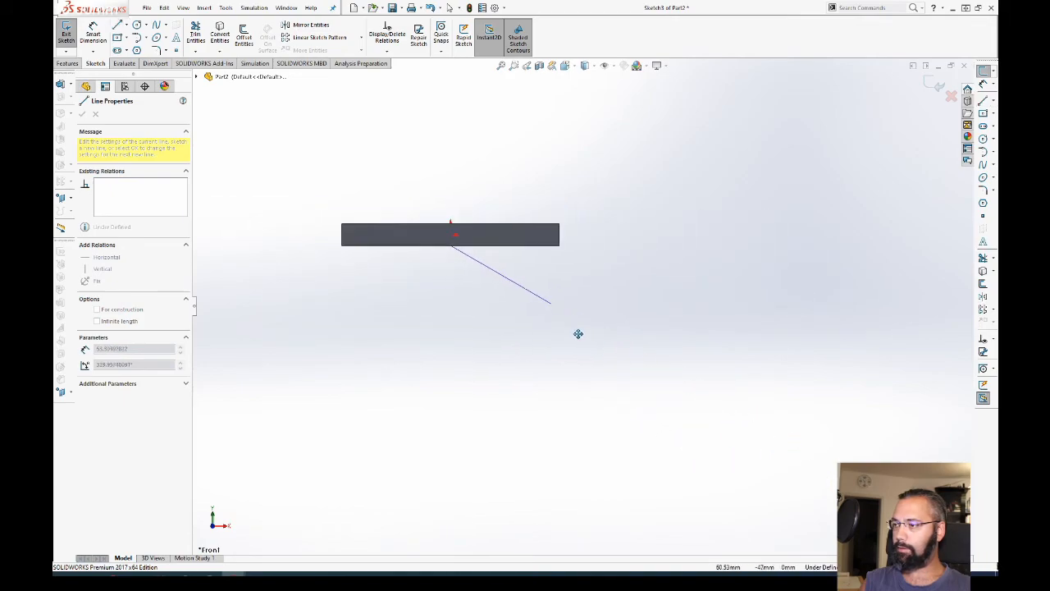
pyautogui.click(752, 466)
pyautogui.press('Escape')
pyautogui.press('d')
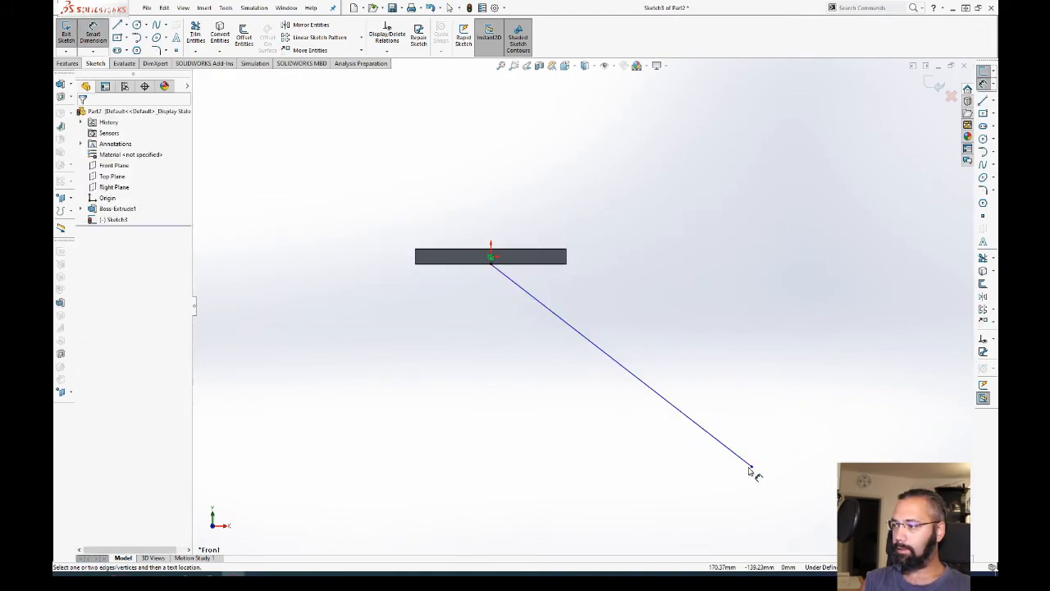
pyautogui.press('Escape')
pyautogui.moveTo(752, 467); pyautogui.dragTo(833, 504)
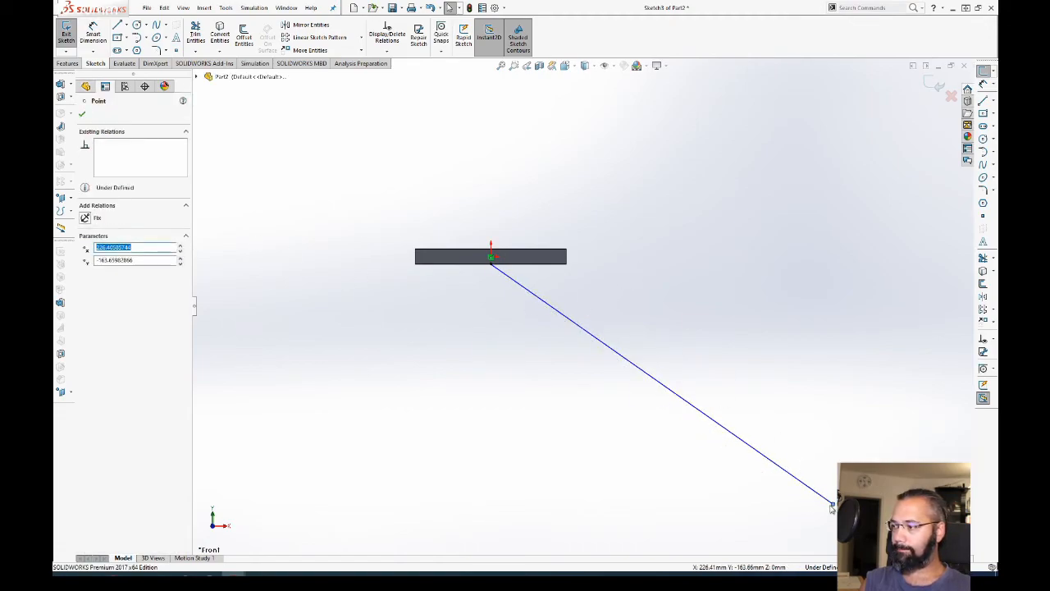
pyautogui.moveTo(831, 505); pyautogui.dragTo(529, 355)
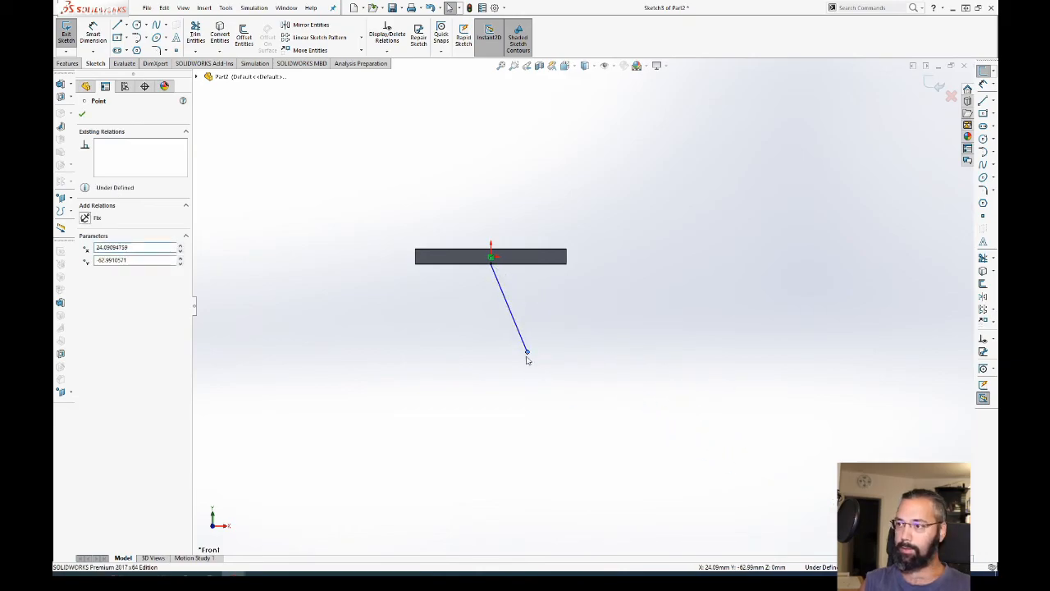
# Step: Continue from the line's lower end with two connected lines spreading outward, each dropping about 46 mm, the last about 98 mm long
pyautogui.press('l')
pyautogui.click(527, 353)
pyautogui.click(592, 422)
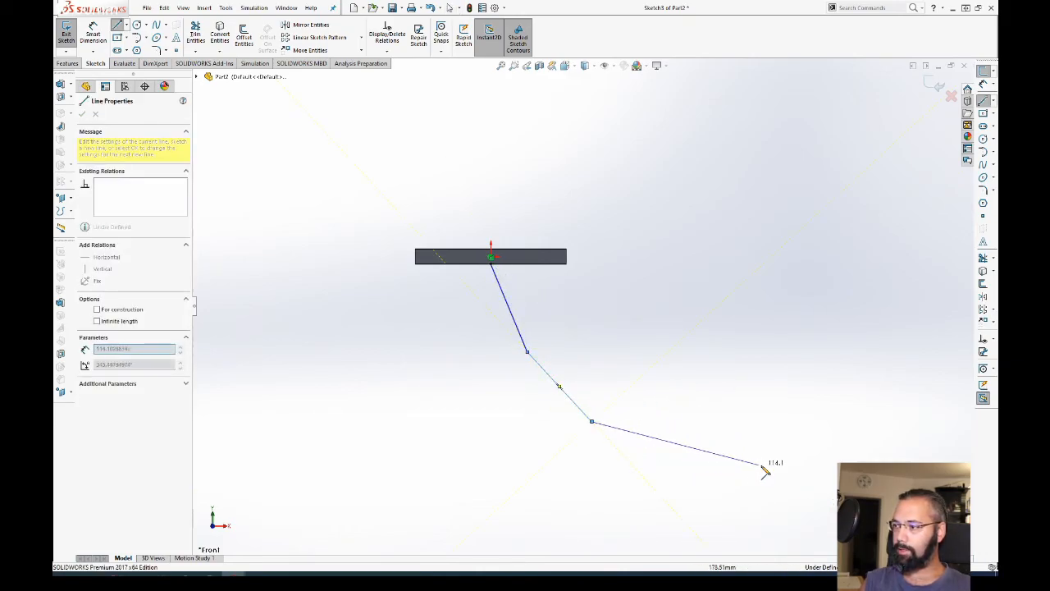
pyautogui.click(727, 496)
pyautogui.press('Escape')
# Step: Dimension the vertical height of each of the three connected lines, accepting the drawn values
pyautogui.keyDown('ctrl'); pyautogui.moveTo(760, 422); pyautogui.dragTo(669, 428, button='middle'); pyautogui.keyUp('ctrl')
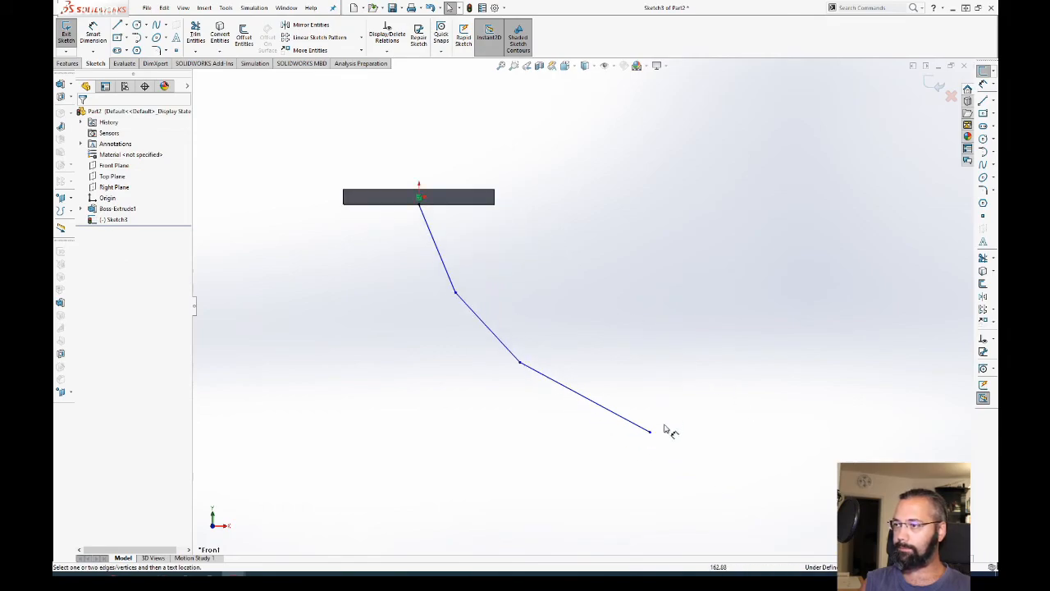
pyautogui.press('d')
pyautogui.click(449, 277)
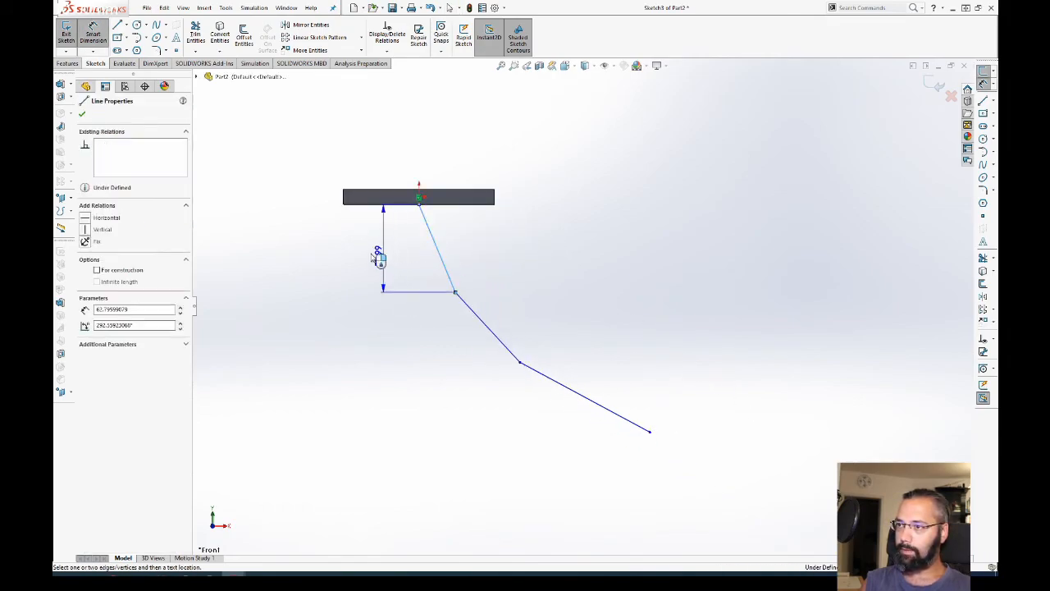
pyautogui.click(322, 261)
pyautogui.press('Return')
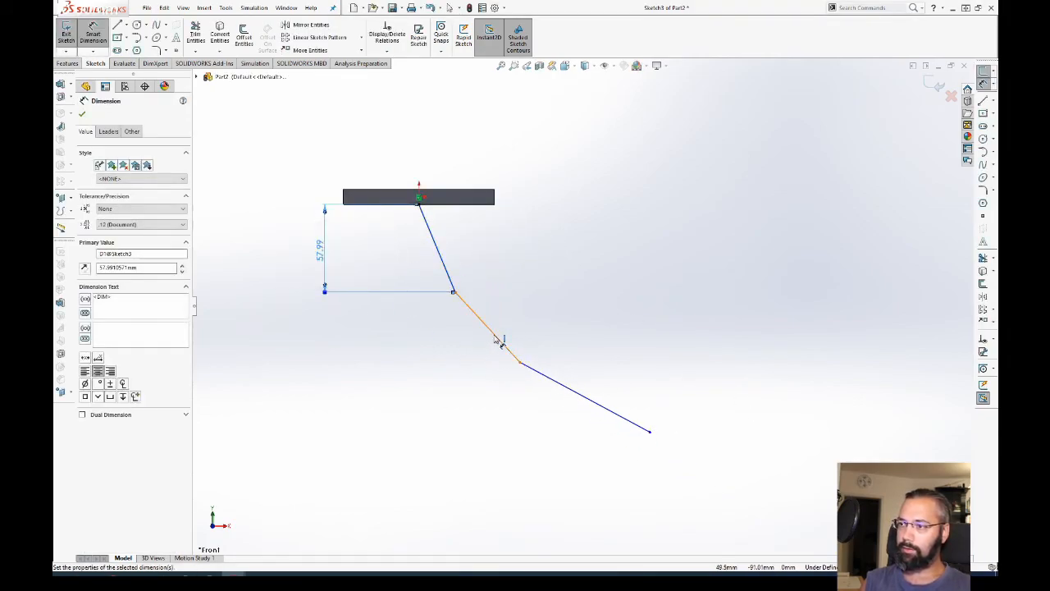
pyautogui.click(500, 340)
pyautogui.click(320, 354)
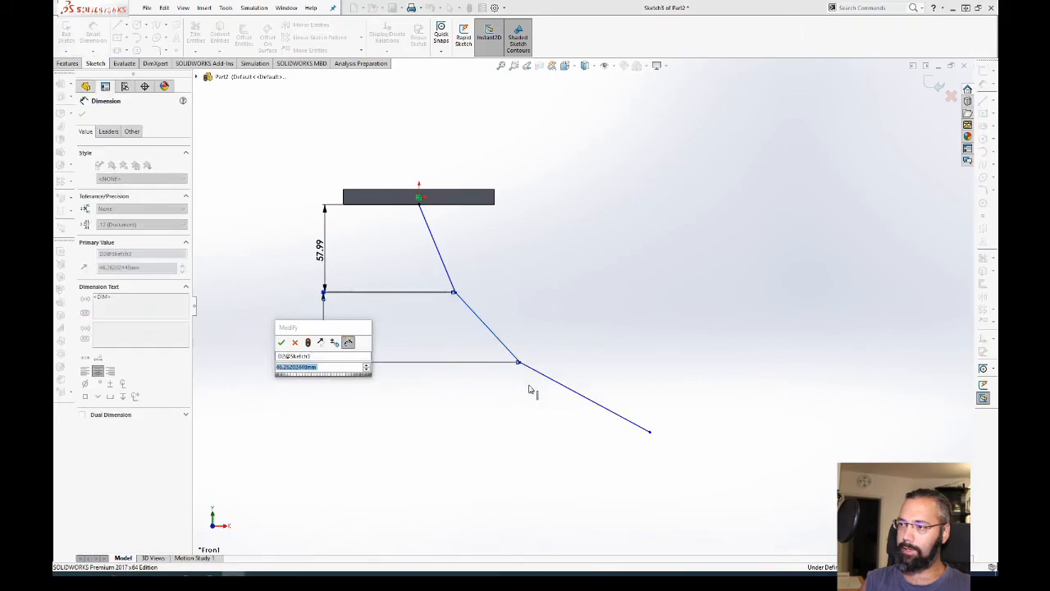
pyautogui.press('Return')
pyautogui.click(580, 400)
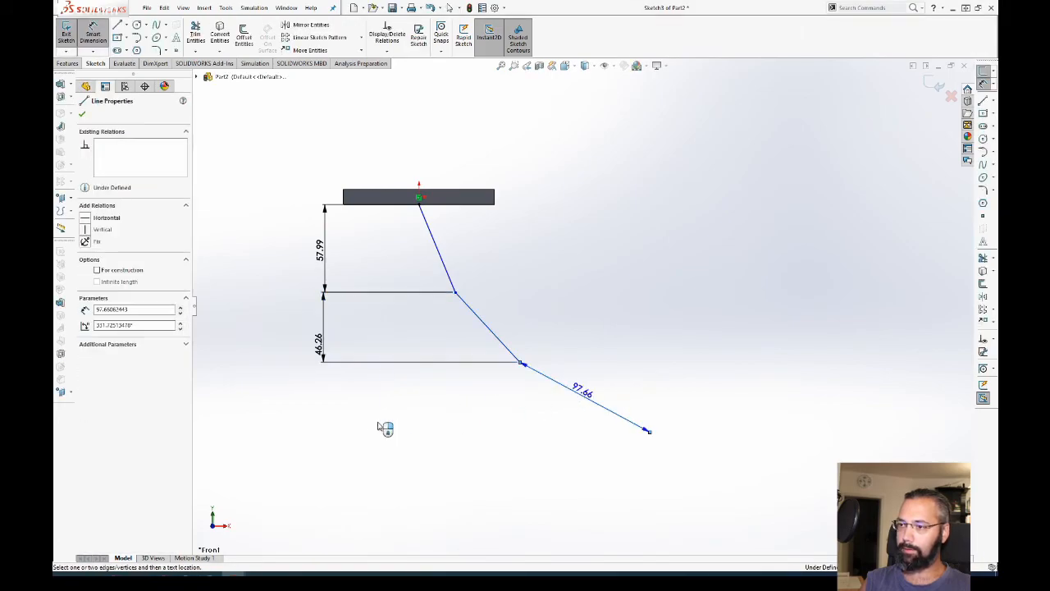
pyautogui.click(322, 412)
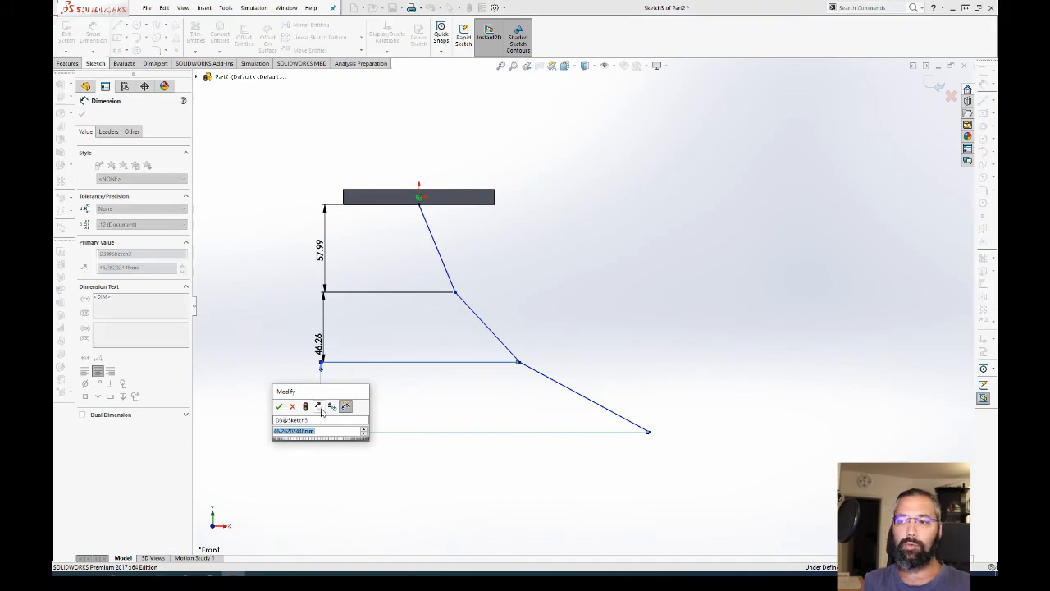
pyautogui.press('Return')
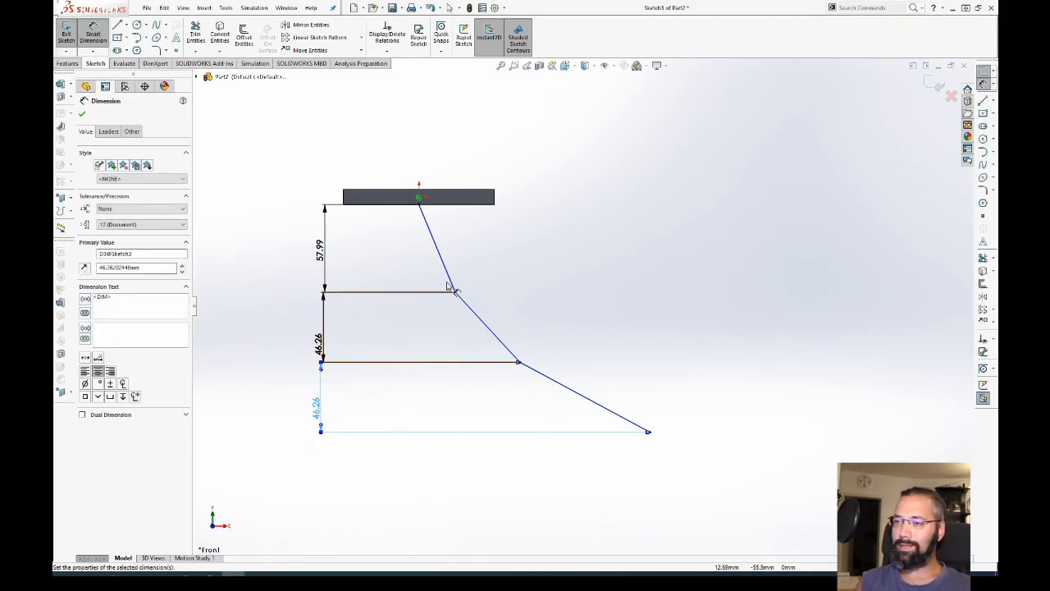
# Step: Dimension the first line's horizontal offset, accepting the drawn value, and place the dimension above the slab
pyautogui.press('f')
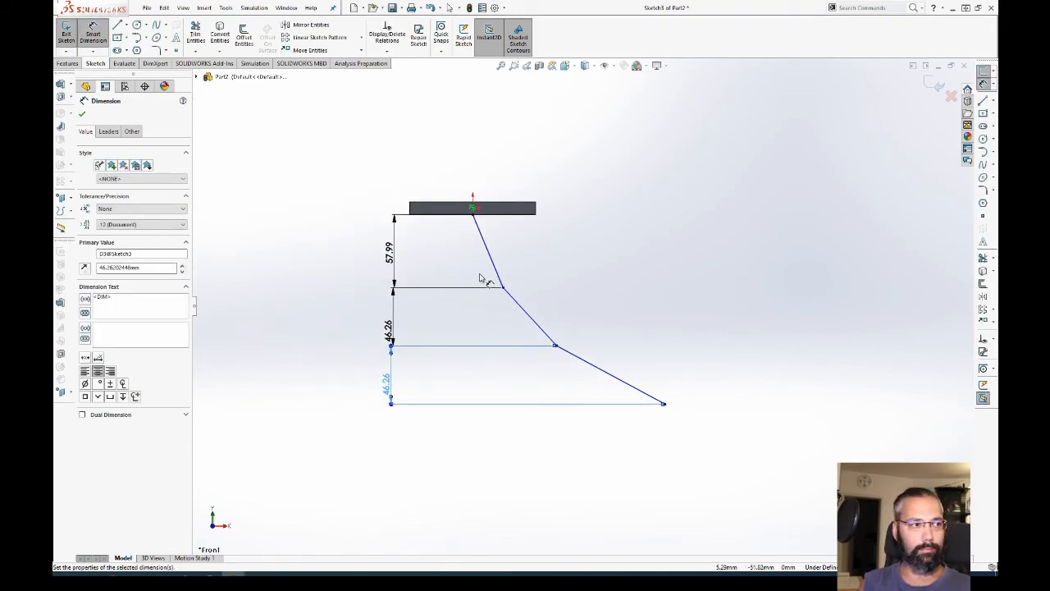
pyautogui.click(496, 275)
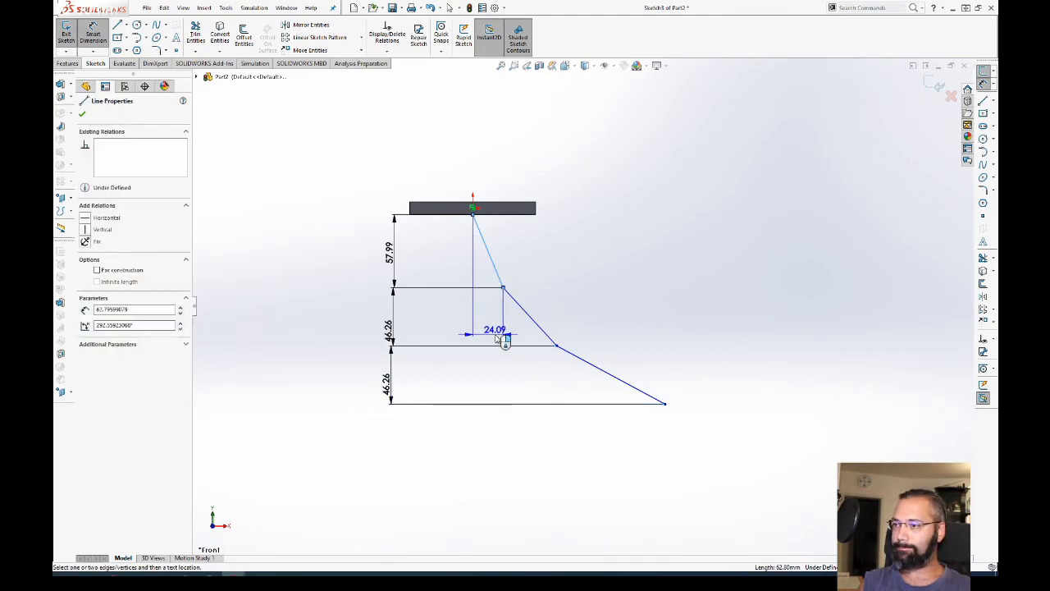
pyautogui.press('Escape')
pyautogui.click(490, 257)
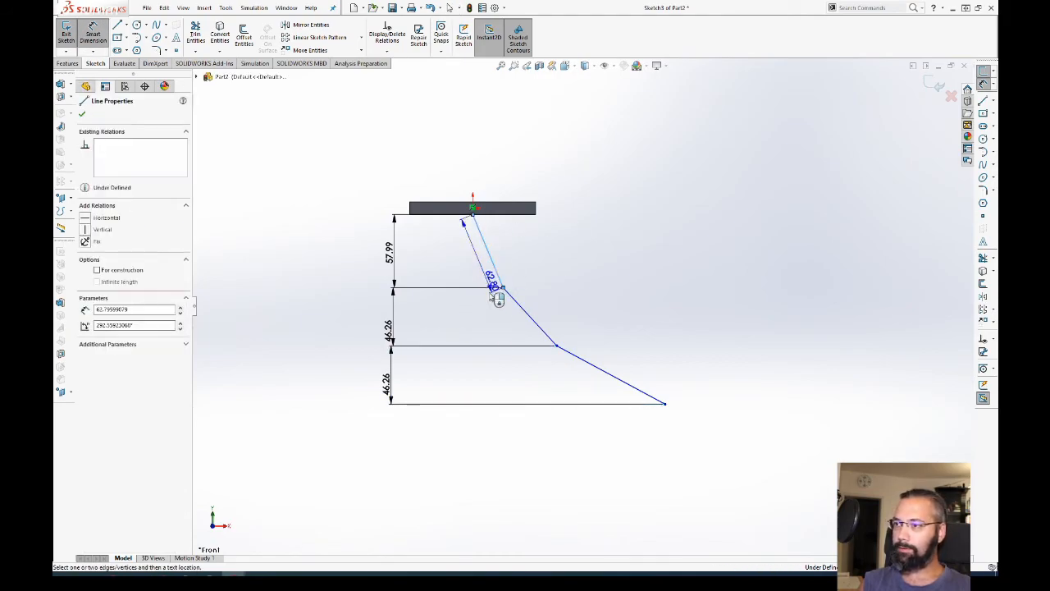
pyautogui.click(497, 324)
pyautogui.press('Return')
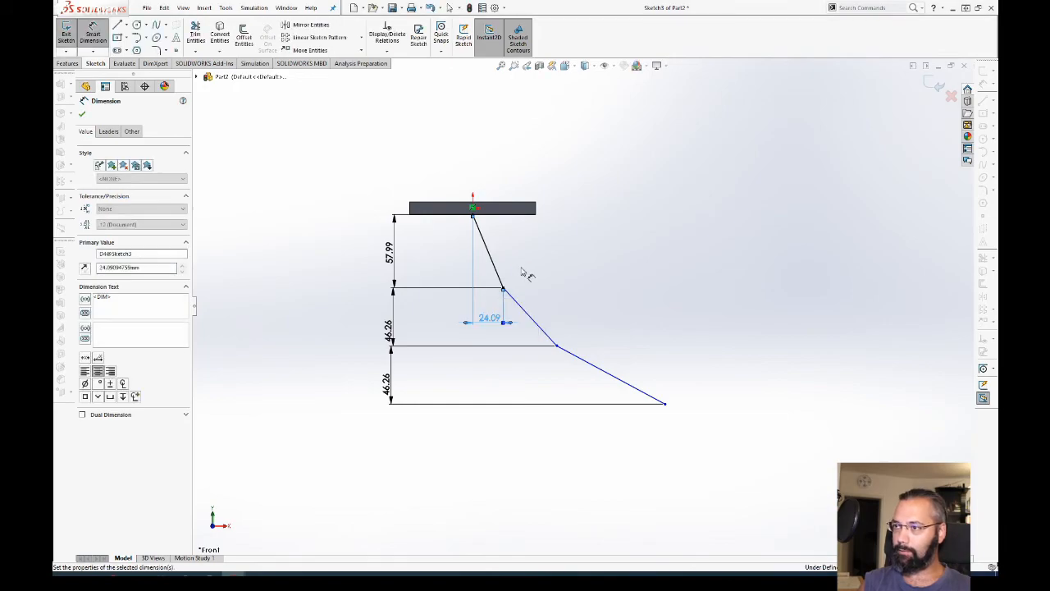
pyautogui.moveTo(492, 327); pyautogui.dragTo(498, 156)
# Step: Delete the three vertical height dimensions of the connected lines
pyautogui.doubleClick(392, 250)
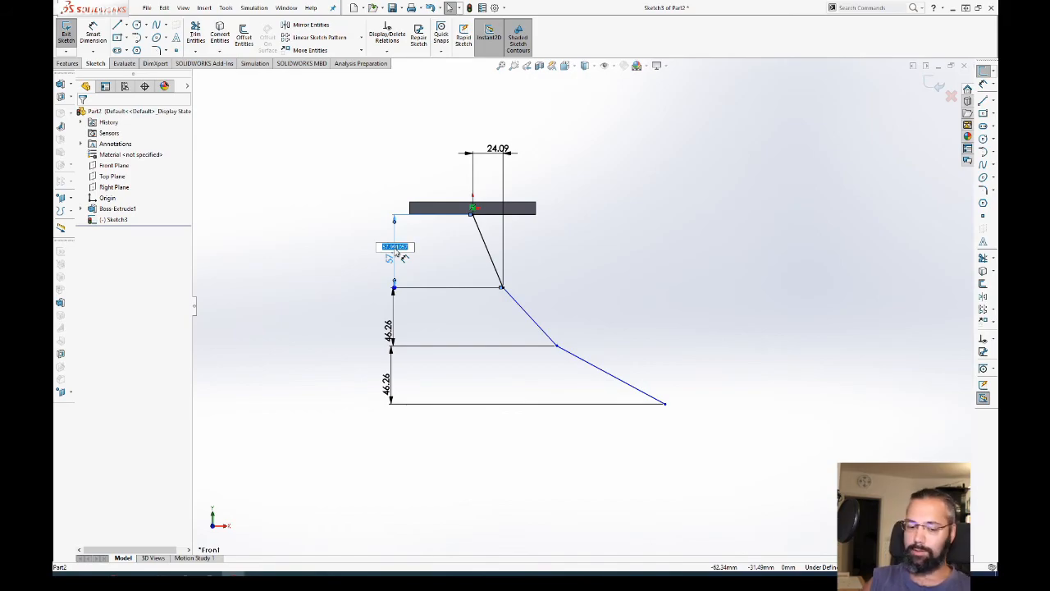
pyautogui.press('Return')
pyautogui.moveTo(428, 460); pyautogui.dragTo(327, 257)
pyautogui.press('Delete')
# Step: Dimension the overall height from the slab's top edge to the path's lowest endpoint as 750 mm
pyautogui.press('d')
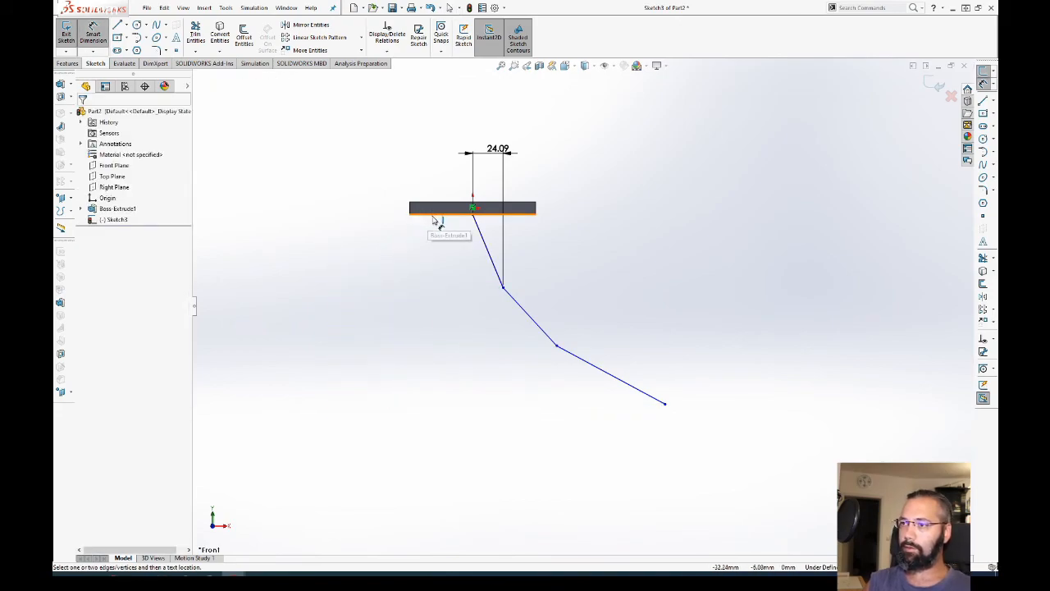
pyautogui.click(439, 208)
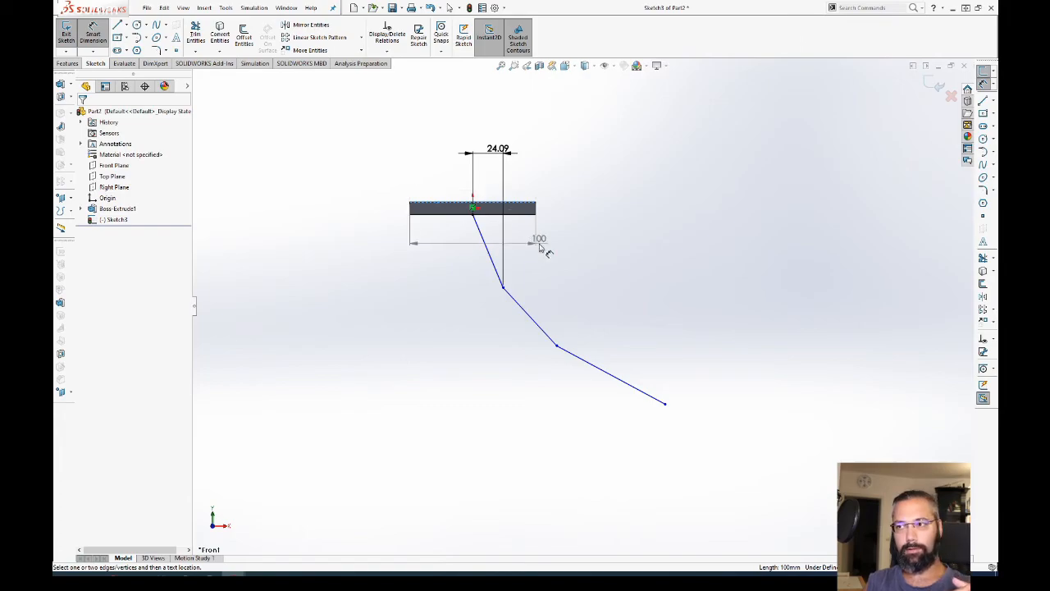
pyautogui.click(665, 403)
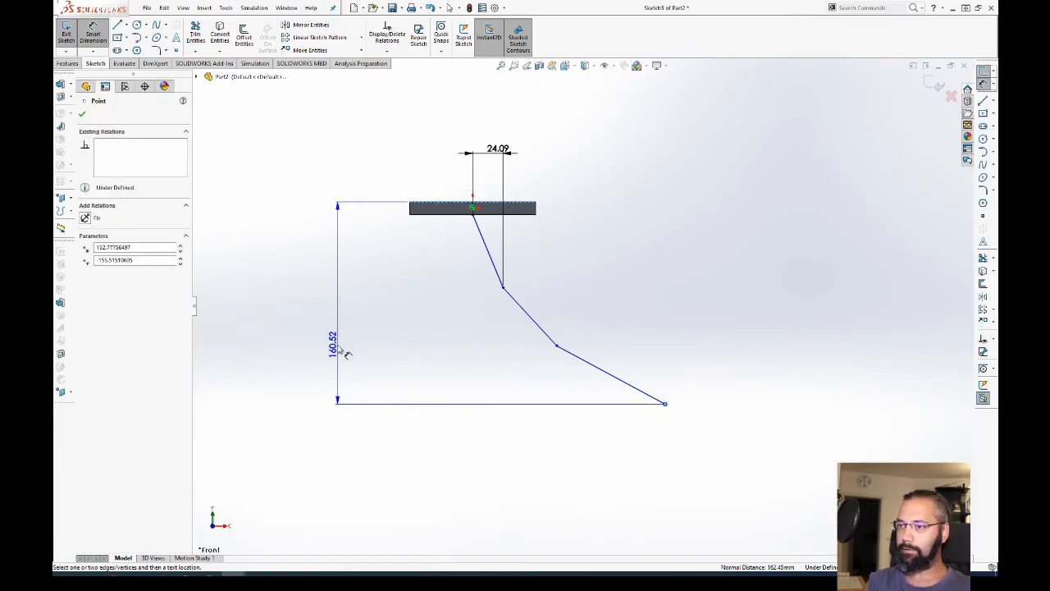
pyautogui.click(342, 352)
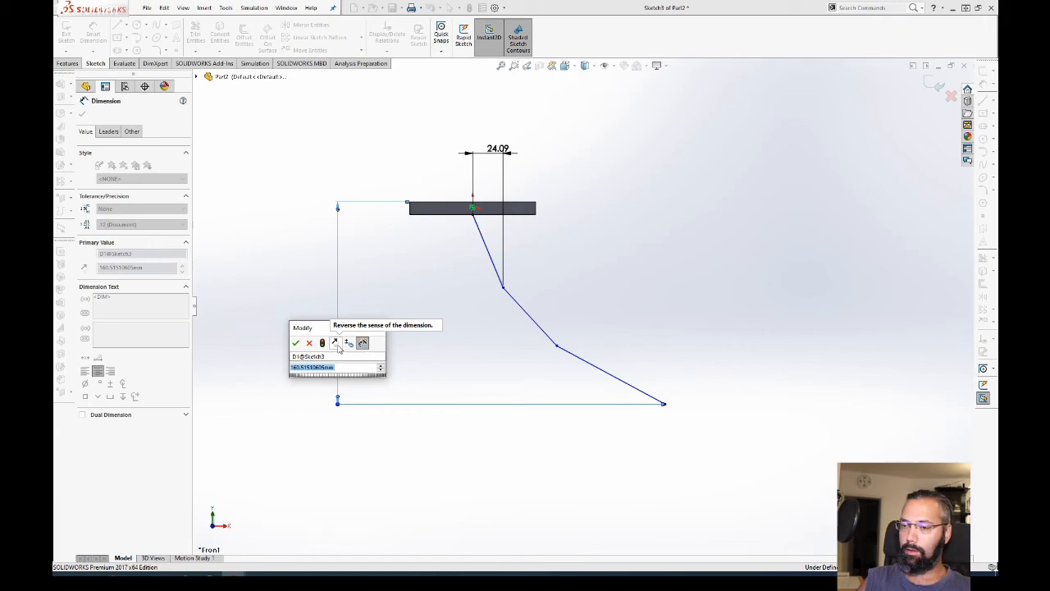
pyautogui.write('750')
pyautogui.press('Return')
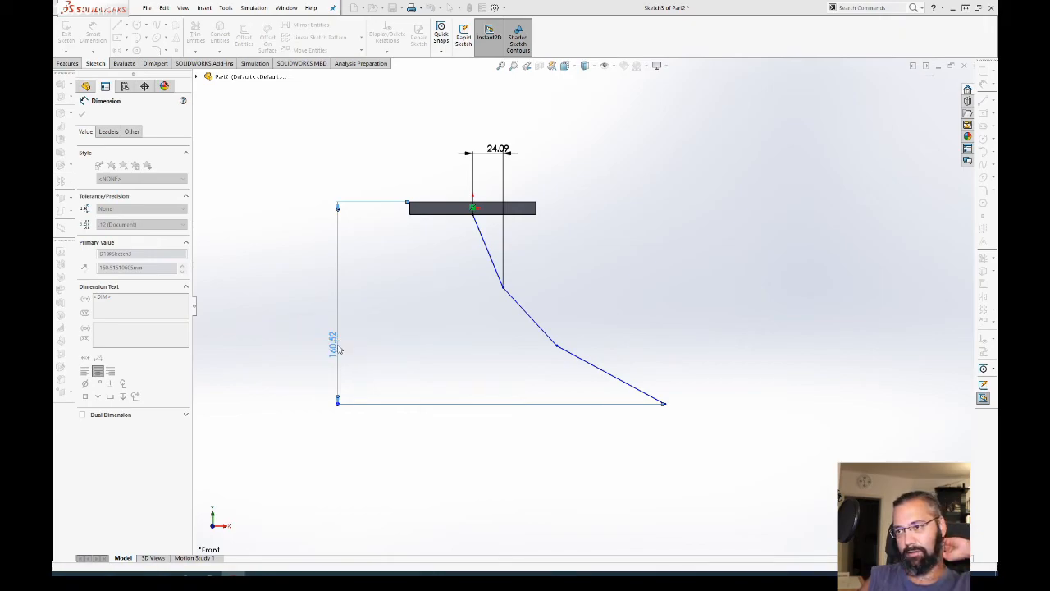
pyautogui.scroll(5, 516, 316)
pyautogui.scroll(2, 592, 358)
pyautogui.press('Escape')
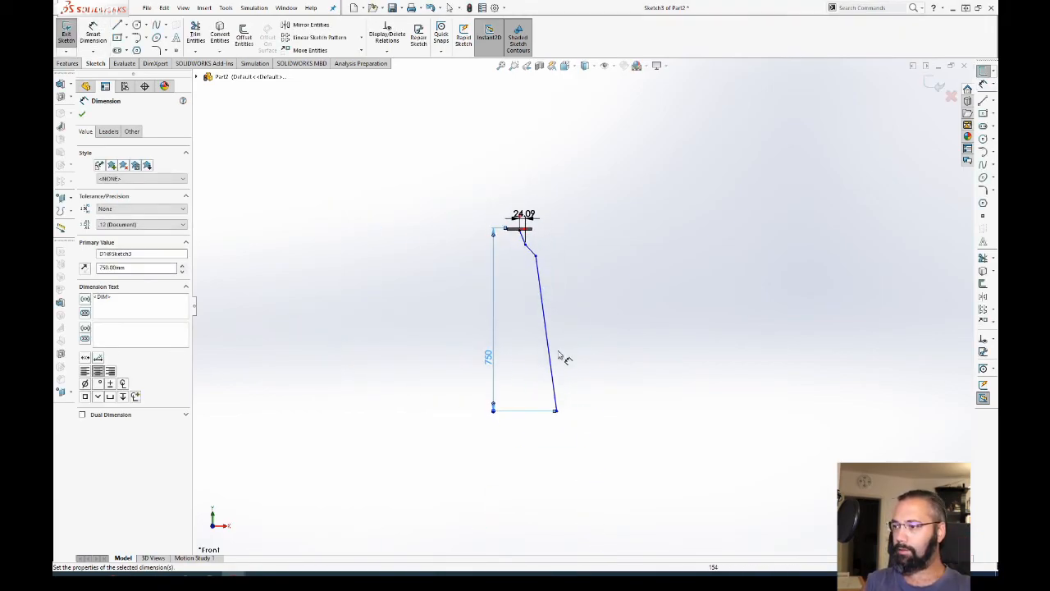
# Step: Move the path's lowest endpoint outward to about 463 mm from the origin and place the 750 dimension on the opposite side of the sketch
pyautogui.moveTo(558, 410); pyautogui.dragTo(633, 411)
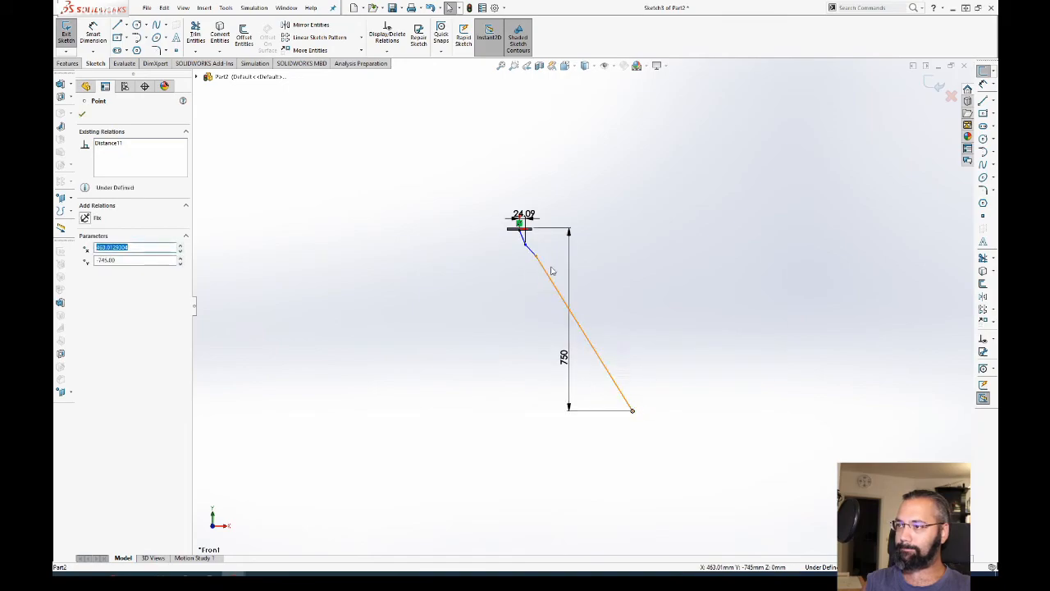
pyautogui.moveTo(574, 265); pyautogui.dragTo(385, 265)
pyautogui.scroll(-3, 534, 253)
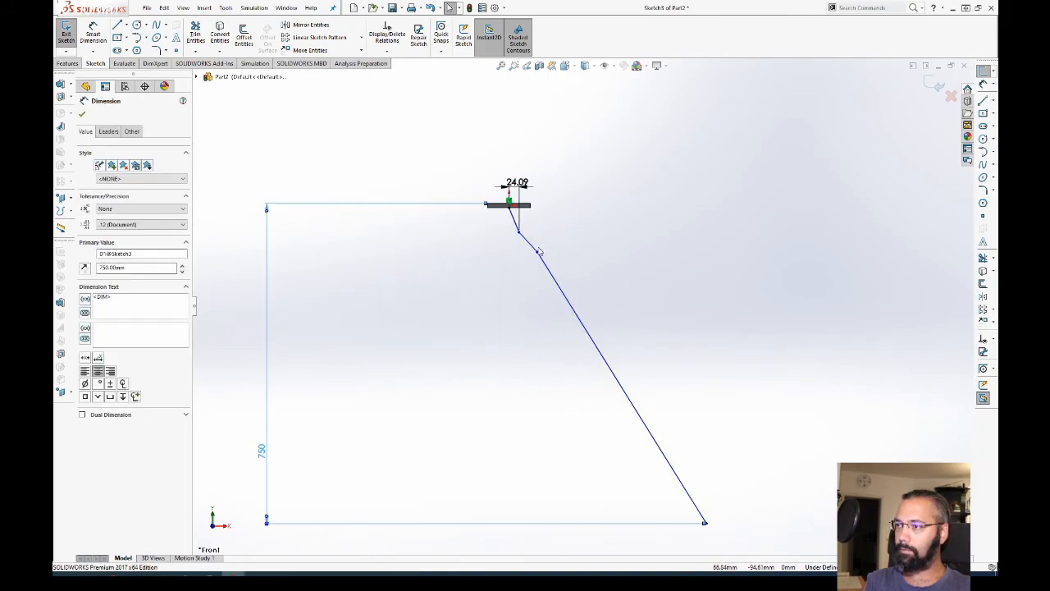
# Step: Lower the path's two intermediate vertices and delete the horizontal dimension above the slab, placing the upper vertex at about X 89, Y -285 mm
pyautogui.moveTo(538, 253); pyautogui.dragTo(605, 414)
pyautogui.moveTo(519, 232)
pyautogui.mouseDown()
pyautogui.moveTo(531, 351)
pyautogui.moveTo(532, 297)
pyautogui.mouseUp()
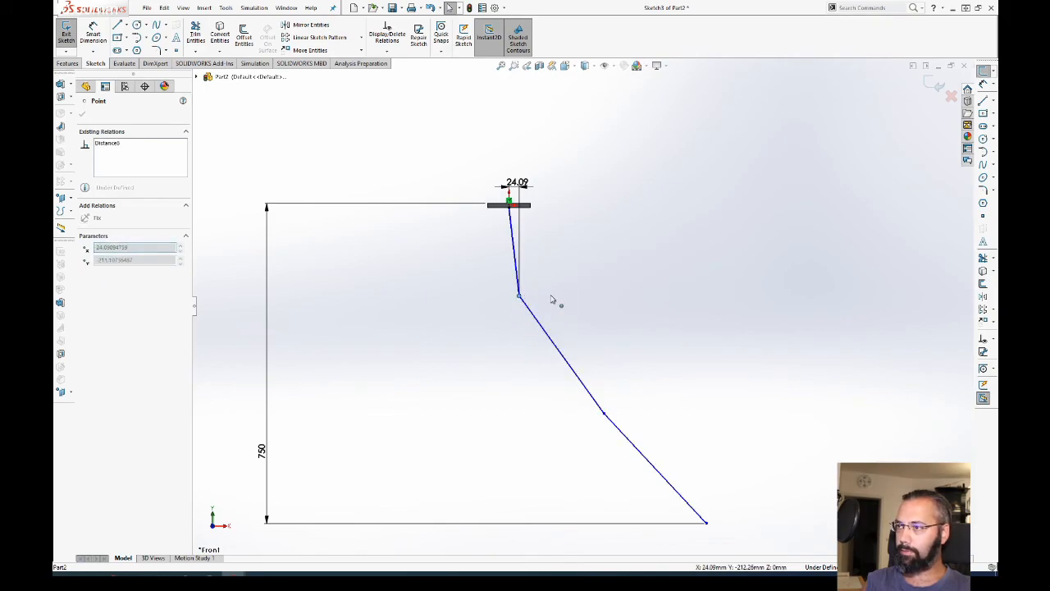
pyautogui.click(522, 185)
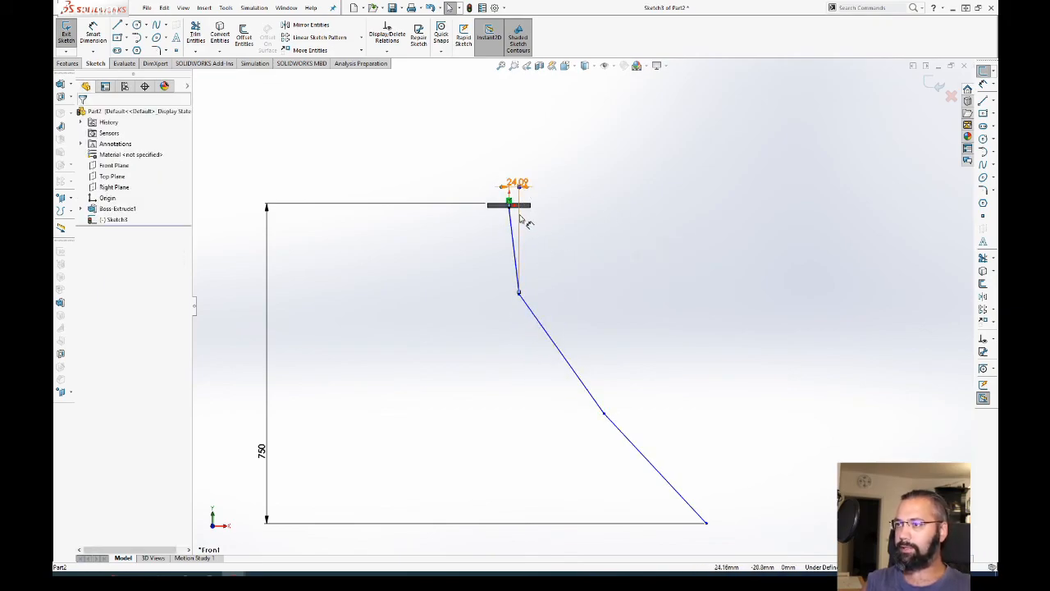
pyautogui.moveTo(520, 297)
pyautogui.mouseDown()
pyautogui.moveTo(563, 336)
pyautogui.moveTo(548, 330)
pyautogui.mouseUp()
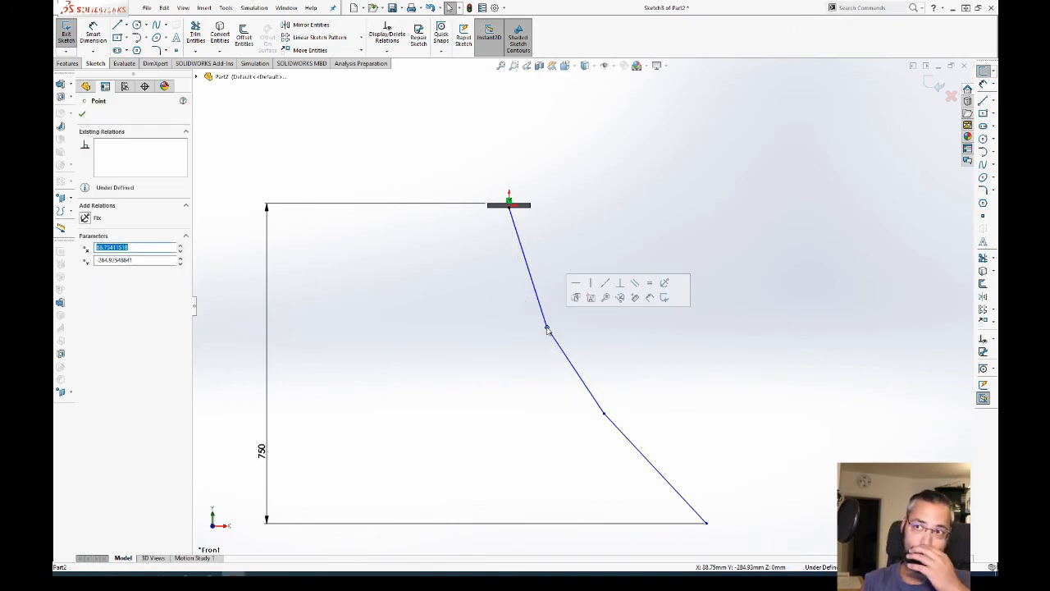
pyautogui.keyDown('ctrl'); pyautogui.moveTo(727, 374); pyautogui.dragTo(668, 332, button='middle'); pyautogui.keyUp('ctrl')
pyautogui.scroll(1, 668, 332)
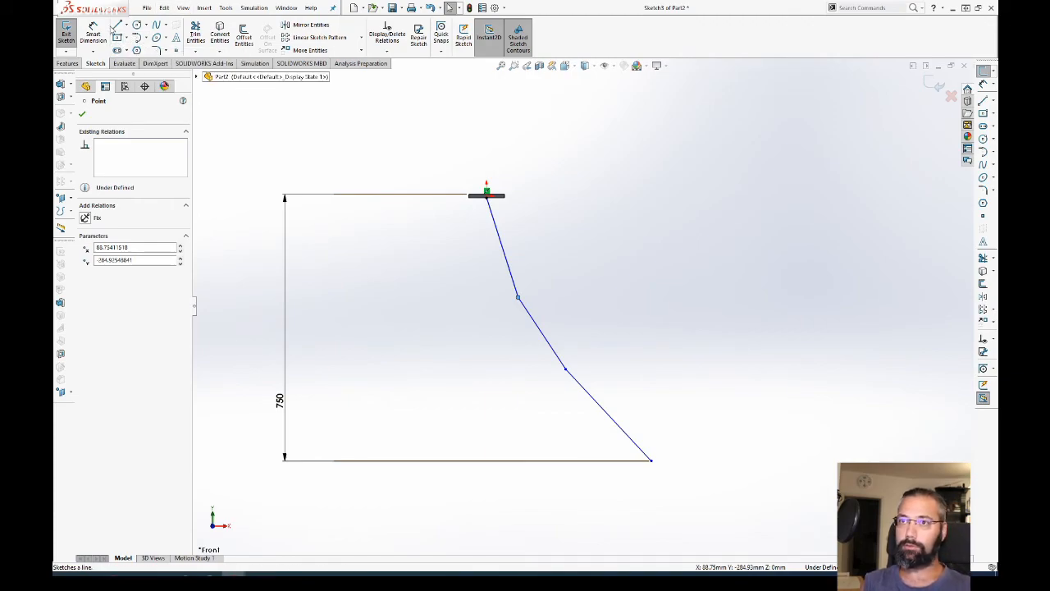
pyautogui.press('d')
pyautogui.click(501, 253)
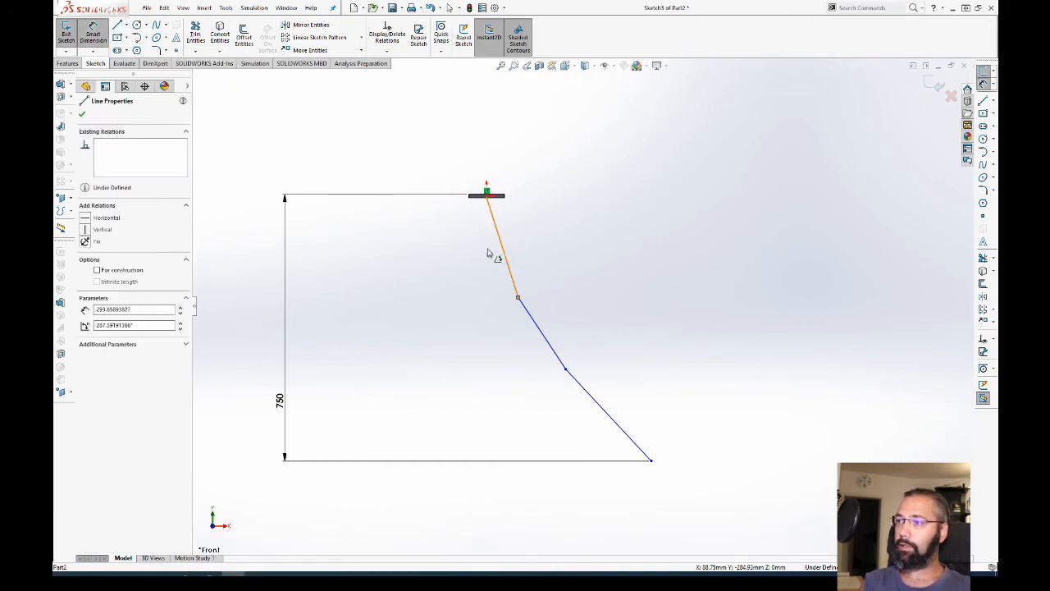
pyautogui.press('Escape')
pyautogui.press('Escape')
# Step: Dimension the first line's vertical height as 280 mm
pyautogui.press('d')
pyautogui.click(503, 249)
pyautogui.press('Escape')
pyautogui.click(499, 236)
pyautogui.click(375, 219)
pyautogui.write('280')
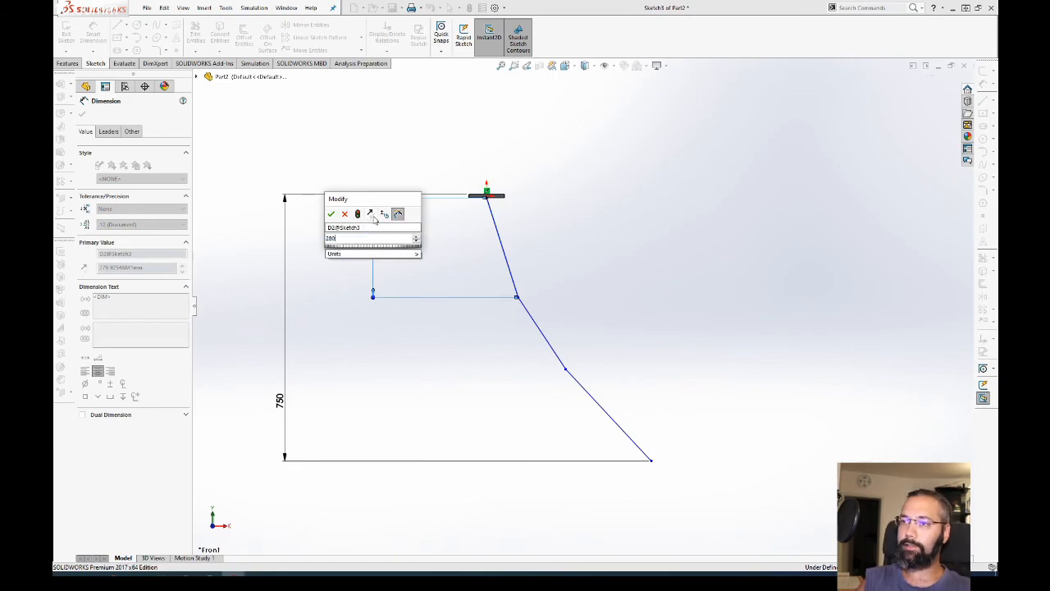
pyautogui.press('Return')
# Step: Dimension the middle line's vertical height as 200 mm
pyautogui.click(554, 350)
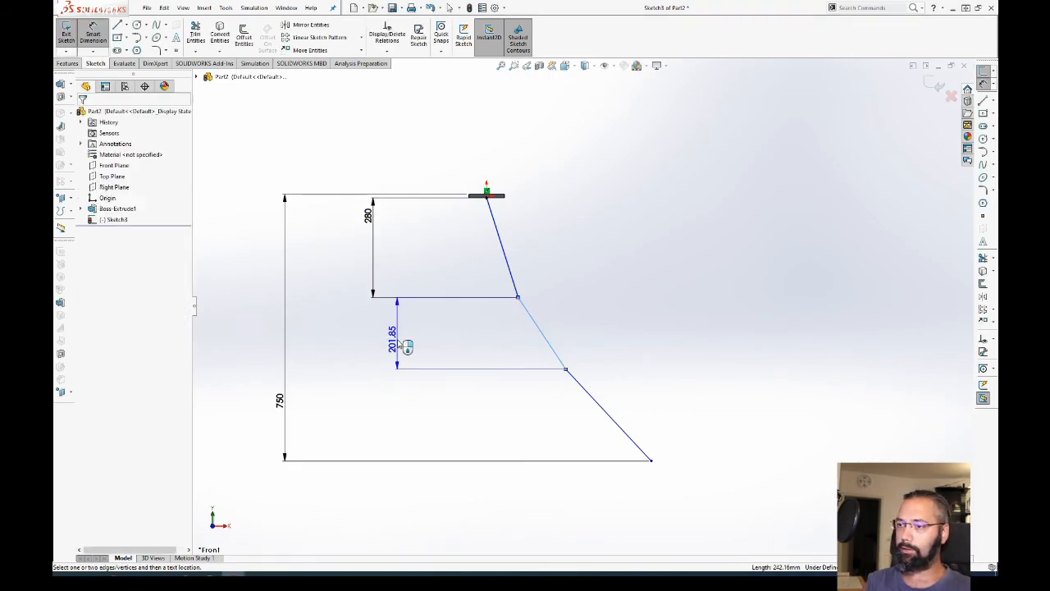
pyautogui.click(399, 341)
pyautogui.write('200')
pyautogui.press('Return')
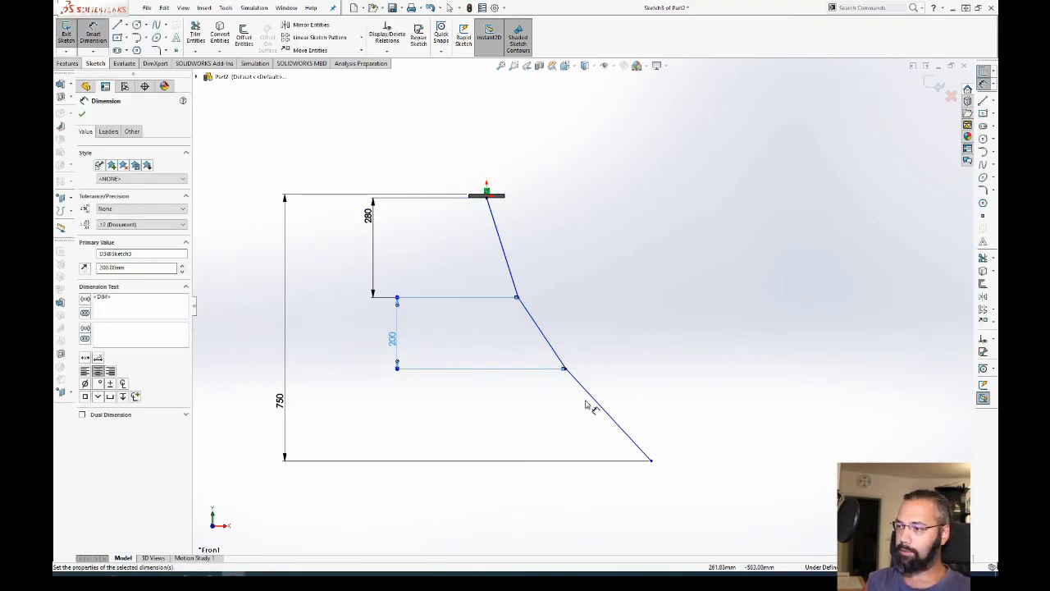
# Step: Try to dimension the vertical height of the lowest line
pyautogui.click(593, 402)
pyautogui.click(390, 419)
pyautogui.press('Escape')
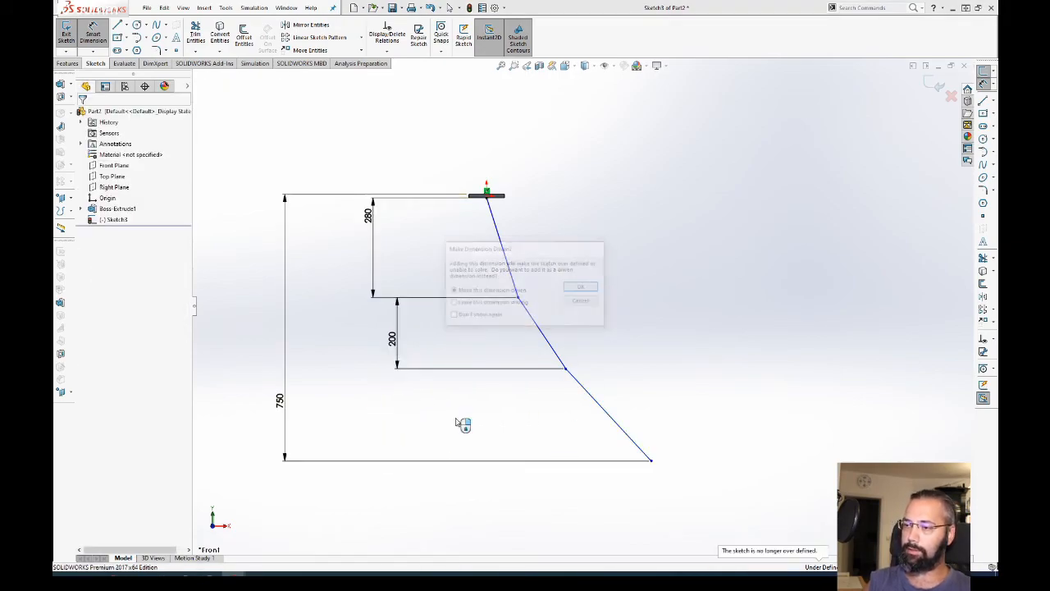
# Step: Dimension the horizontal offsets of the middle, first and lowest lines, accepting the drawn values
pyautogui.click(551, 343)
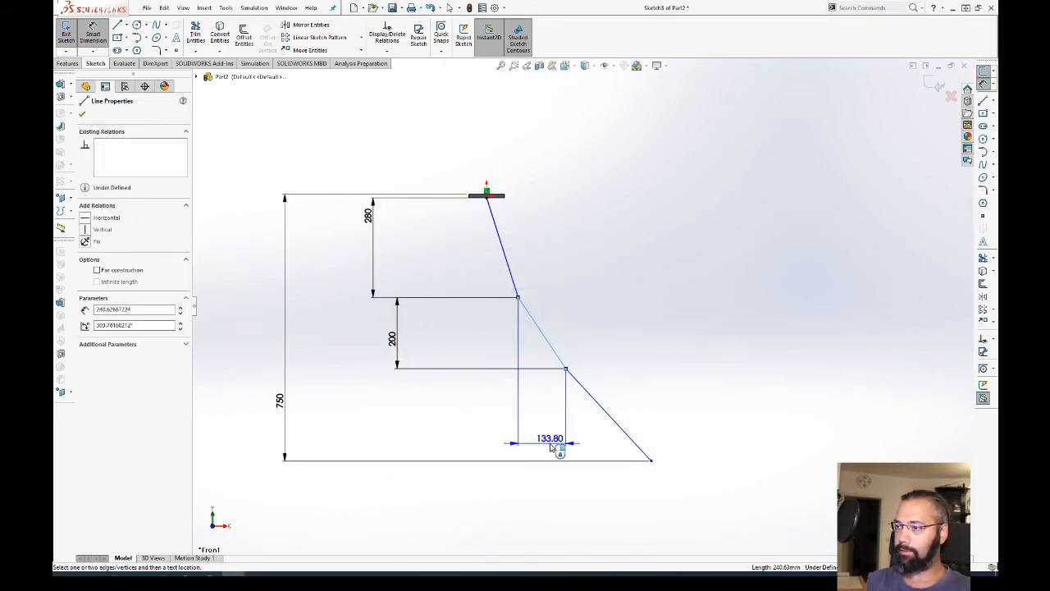
pyautogui.click(551, 281)
pyautogui.press('Return')
pyautogui.click(502, 247)
pyautogui.click(512, 182)
pyautogui.press('Return')
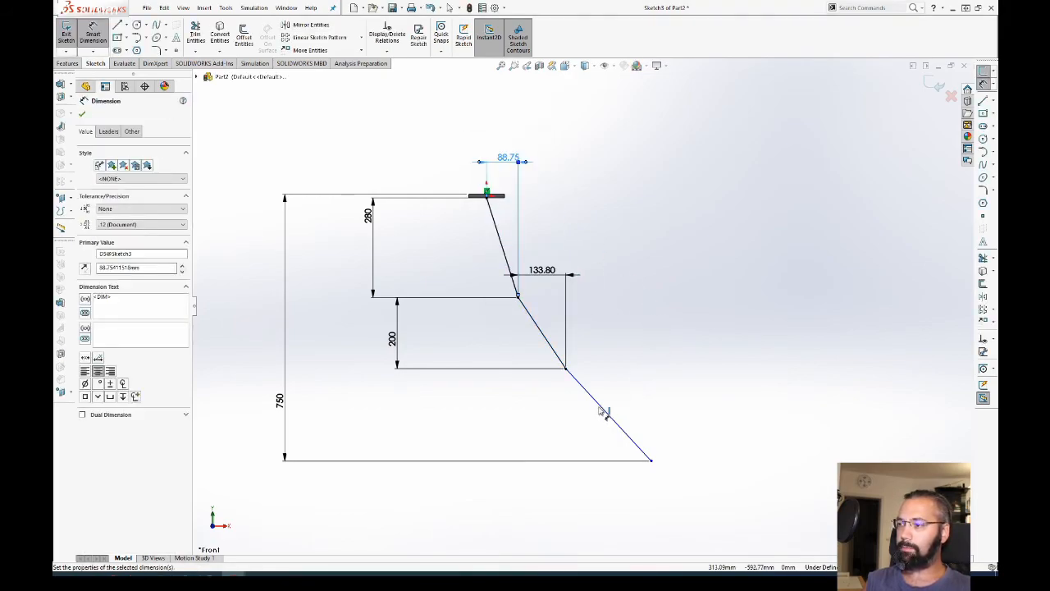
pyautogui.click(596, 403)
pyautogui.click(605, 343)
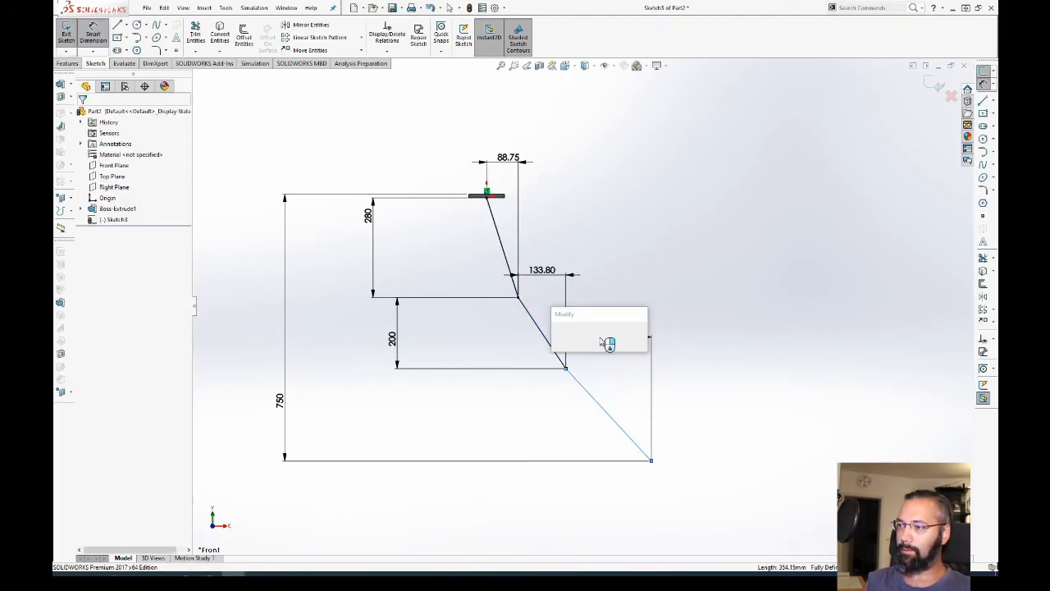
pyautogui.press('Return')
# Step: Set the lowest line's horizontal offset to 250 mm and the middle line's horizontal offset to 150 mm
pyautogui.doubleClick(603, 332)
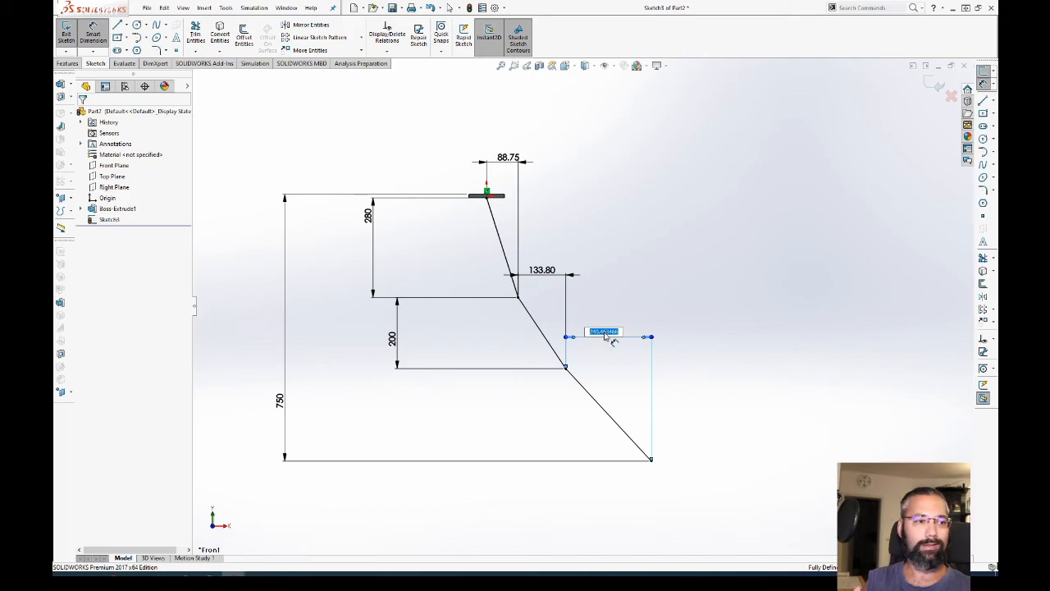
pyautogui.write('25')
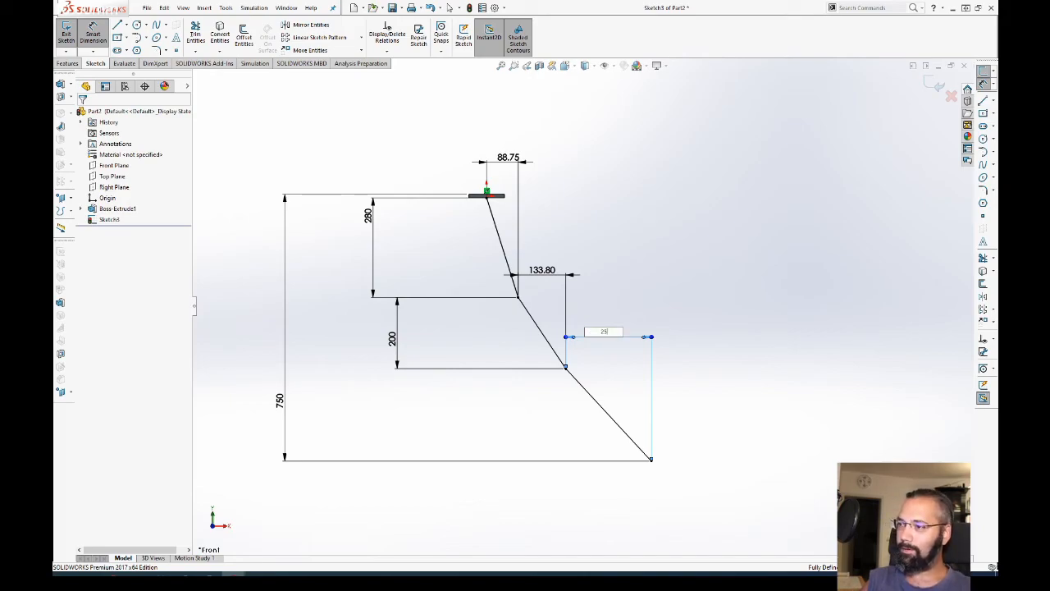
pyautogui.write('0')
pyautogui.press('Return')
pyautogui.click(542, 270)
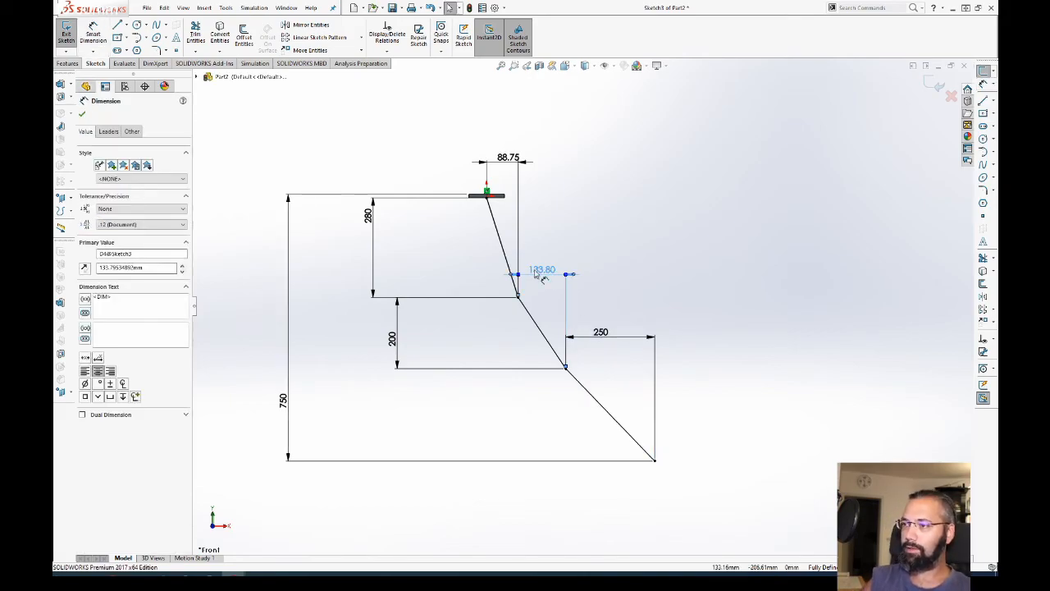
pyautogui.doubleClick(541, 271)
pyautogui.write('150')
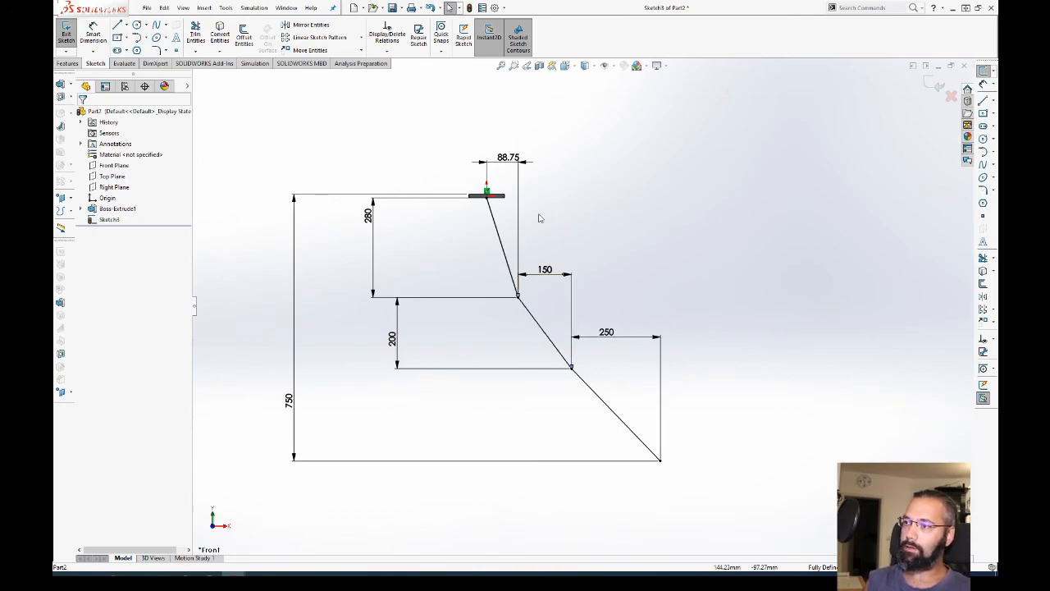
# Step: Delete the first line's horizontal offset dimension above the slab
pyautogui.doubleClick(519, 167)
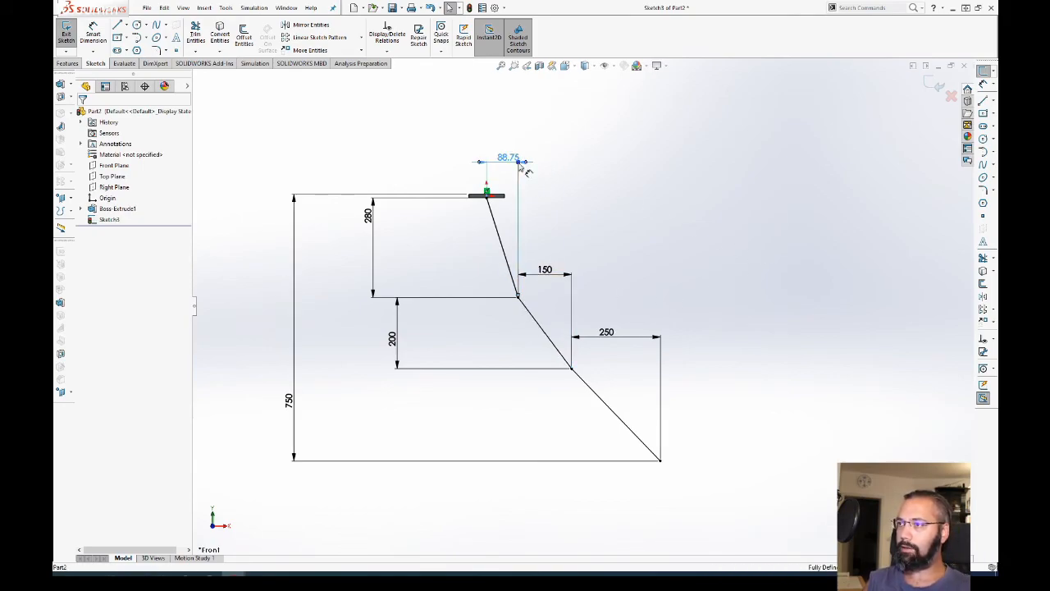
pyautogui.click(612, 208)
pyautogui.doubleClick(519, 168)
pyautogui.press('Return')
pyautogui.press('Return')
pyautogui.click(509, 157)
pyautogui.press('Delete')
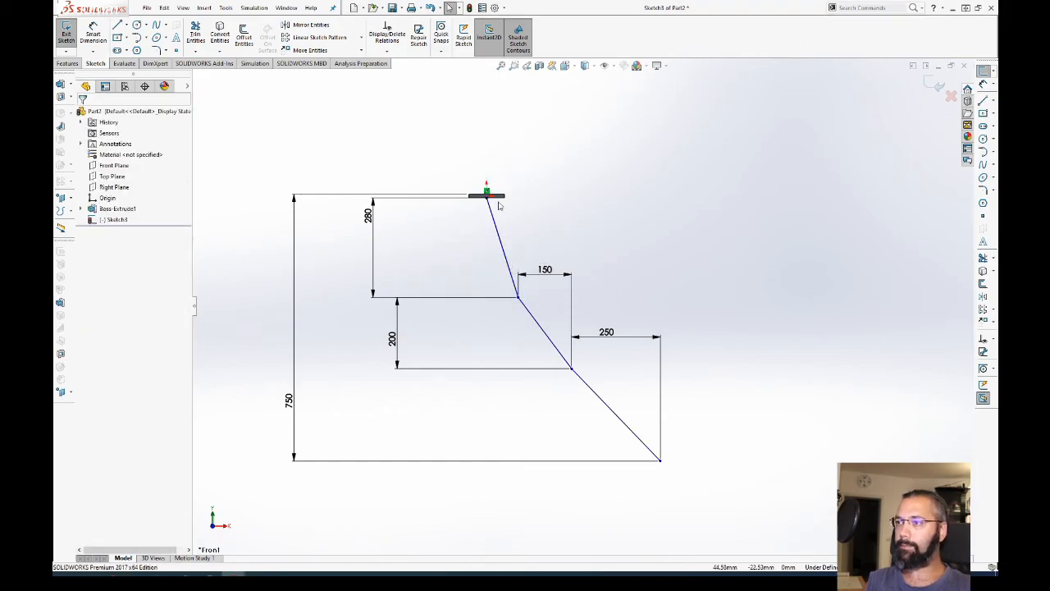
# Step: Dimension the path's horizontal span from its top point to its lowest endpoint as 375 mm, and set the lowest line's horizontal offset to 150 mm
pyautogui.press('d')
pyautogui.click(488, 197)
pyautogui.click(661, 462)
pyautogui.click(668, 155)
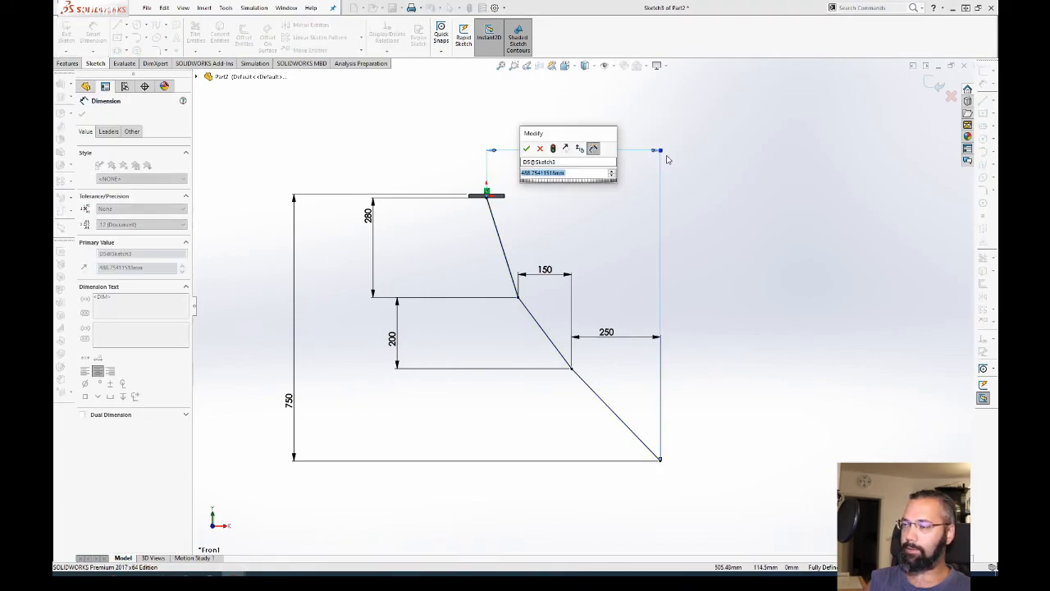
pyautogui.write('375')
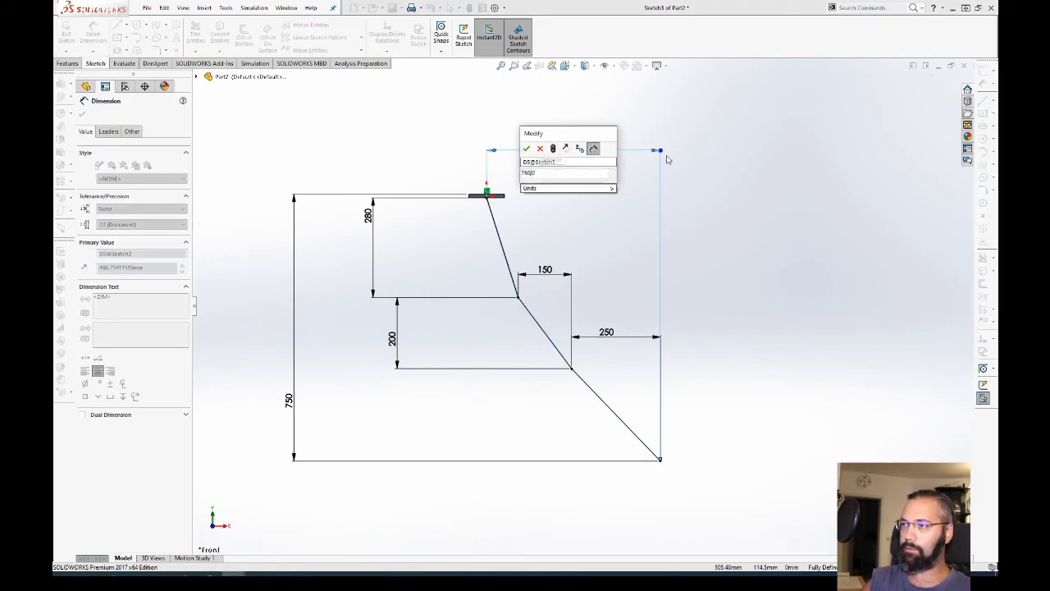
pyautogui.press('Return')
pyautogui.press('Escape')
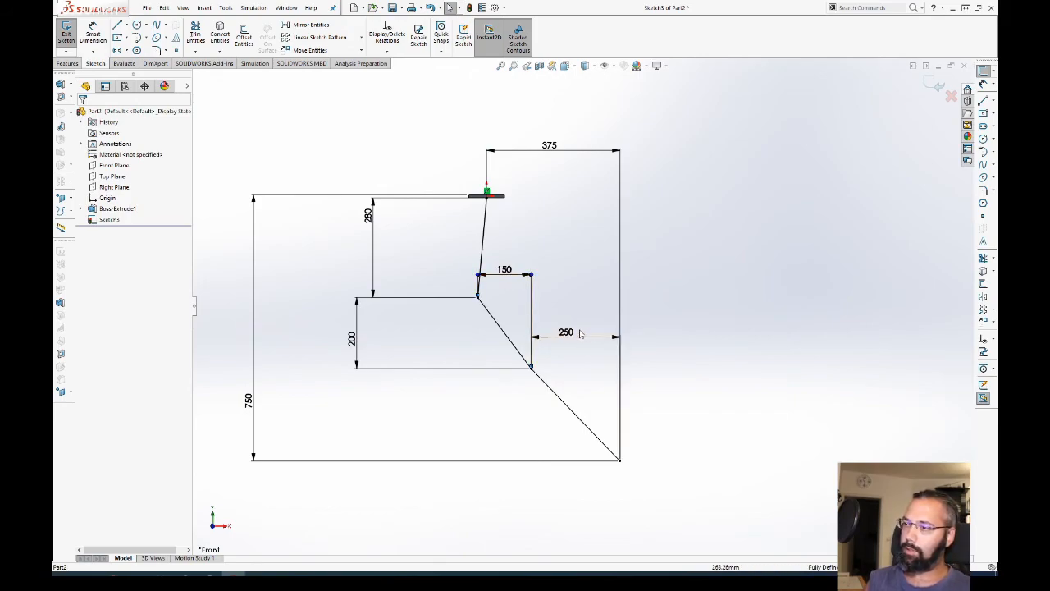
pyautogui.write('50')
pyautogui.press('Return')
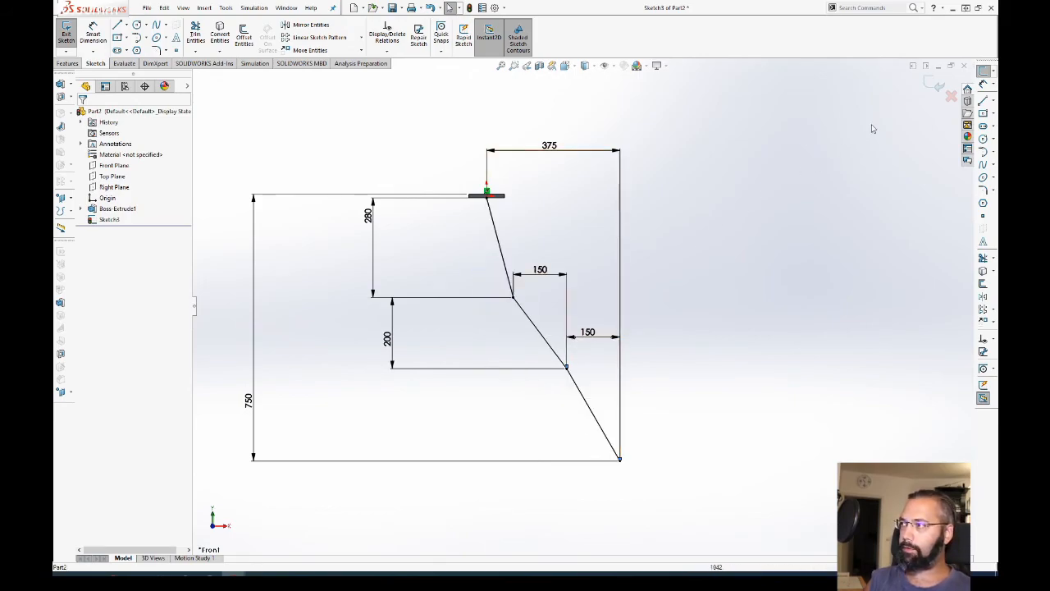
# Step: Close the path sketch and start a new sketch on the slab's underside
pyautogui.hotkey('ctrl', 'b')
pyautogui.moveTo(520, 227)
pyautogui.mouseDown(button='middle')
pyautogui.moveTo(569, 206)
pyautogui.moveTo(525, 258)
pyautogui.moveTo(540, 158)
pyautogui.moveTo(447, 375)
pyautogui.mouseUp(button='middle')
pyautogui.moveTo(501, 279); pyautogui.dragTo(467, 112, button='middle')
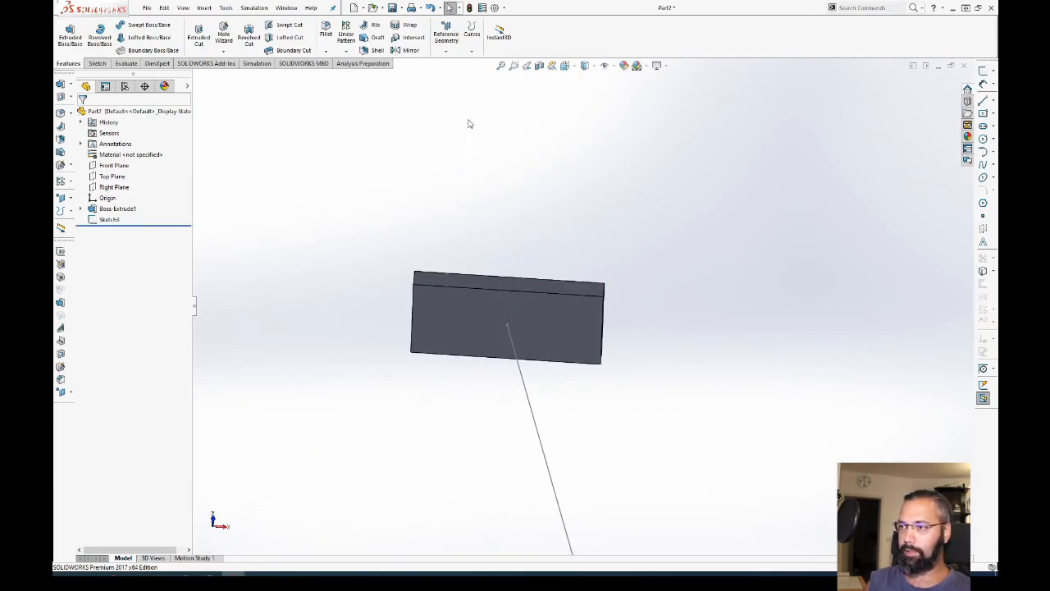
pyautogui.scroll(-5, 533, 330)
pyautogui.press('z')
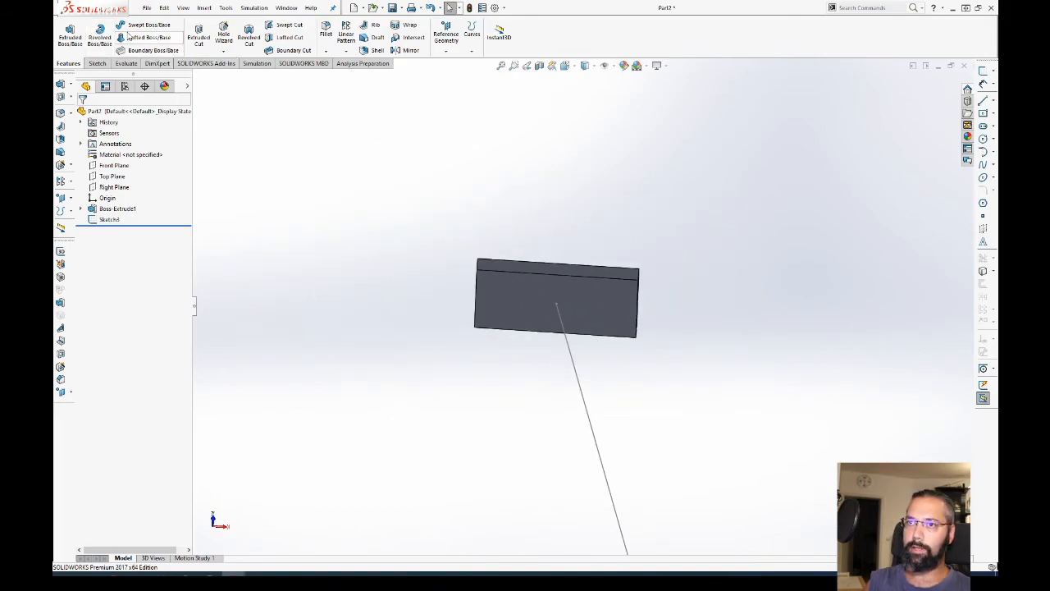
pyautogui.click(583, 299)
pyautogui.click(984, 72)
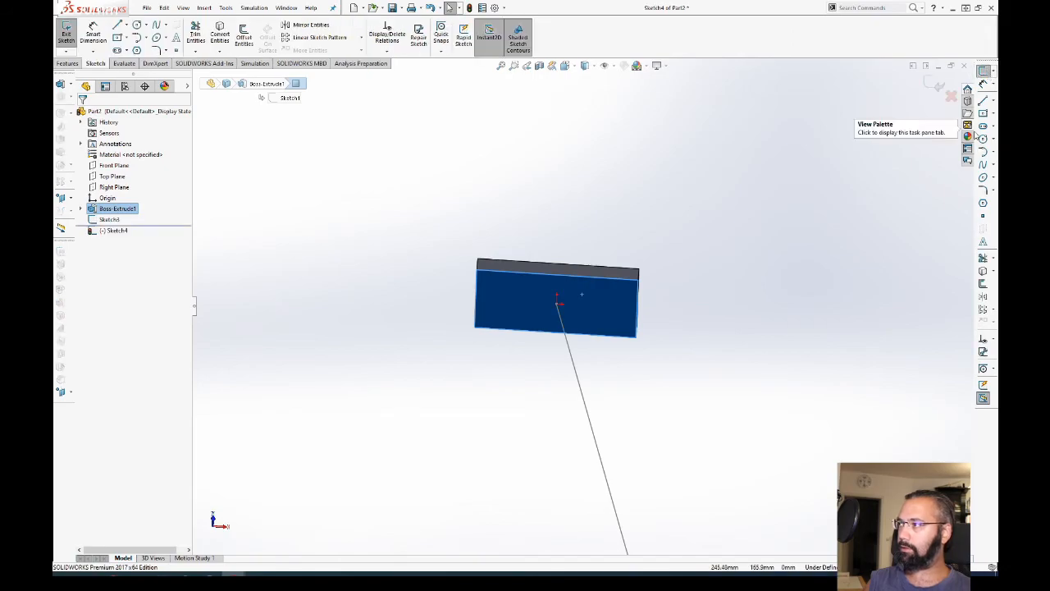
# Step: Sketch a circle centred on the path's top point on the slab's underside and set its diameter to 15 mm
pyautogui.press('c')
pyautogui.scroll(-3, 556, 319)
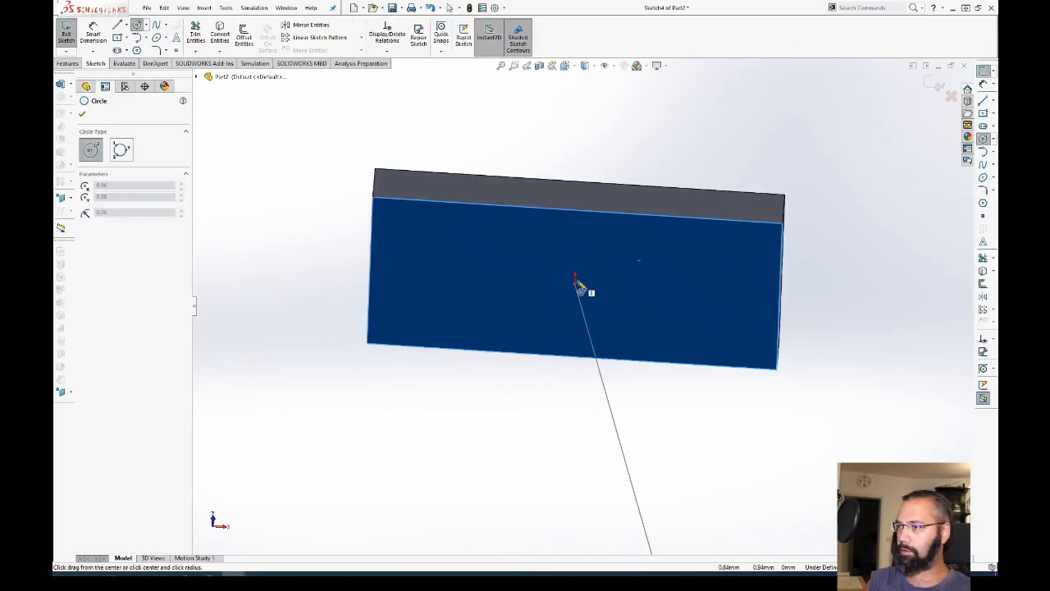
pyautogui.click(575, 284)
pyautogui.click(602, 295)
pyautogui.press('Escape')
pyautogui.press('d')
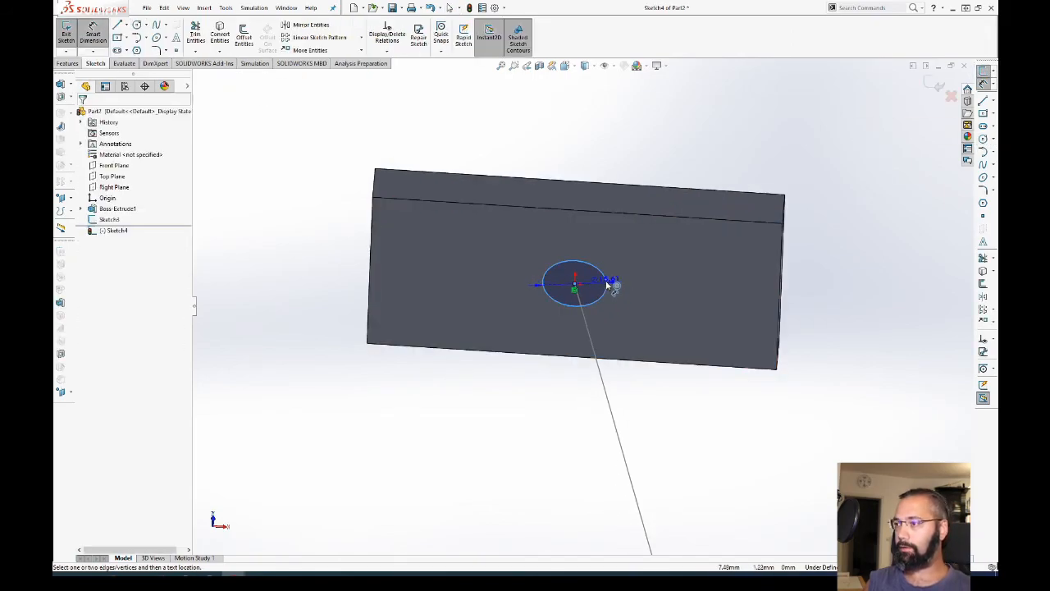
pyautogui.click(625, 267)
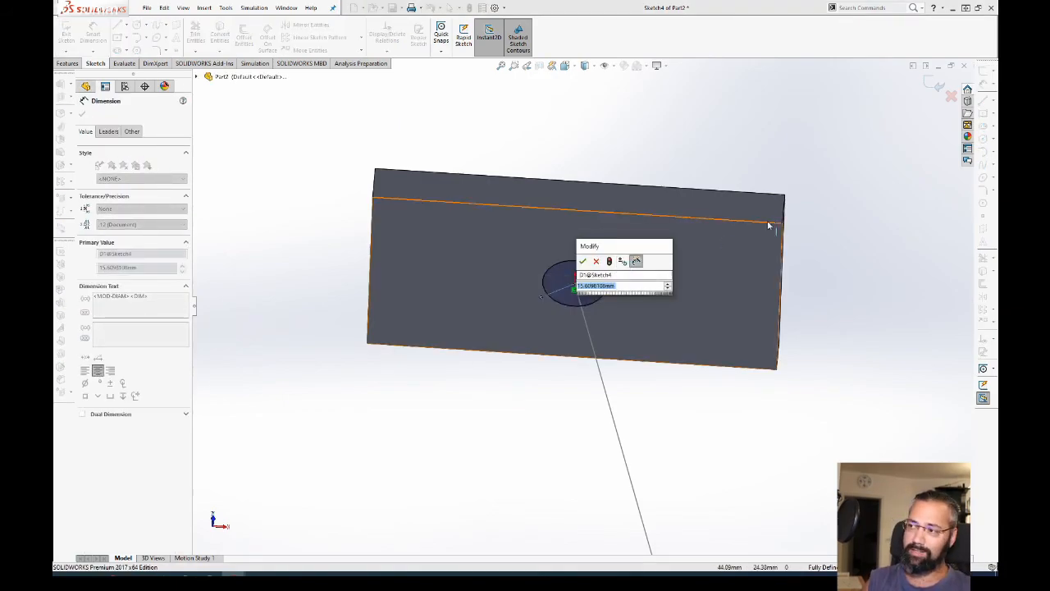
pyautogui.write('15')
pyautogui.press('Return')
# Step: Sketch a concentric inner circle inside the 15 mm circle and set its diameter to 8 mm
pyautogui.scroll(-2, 556, 267)
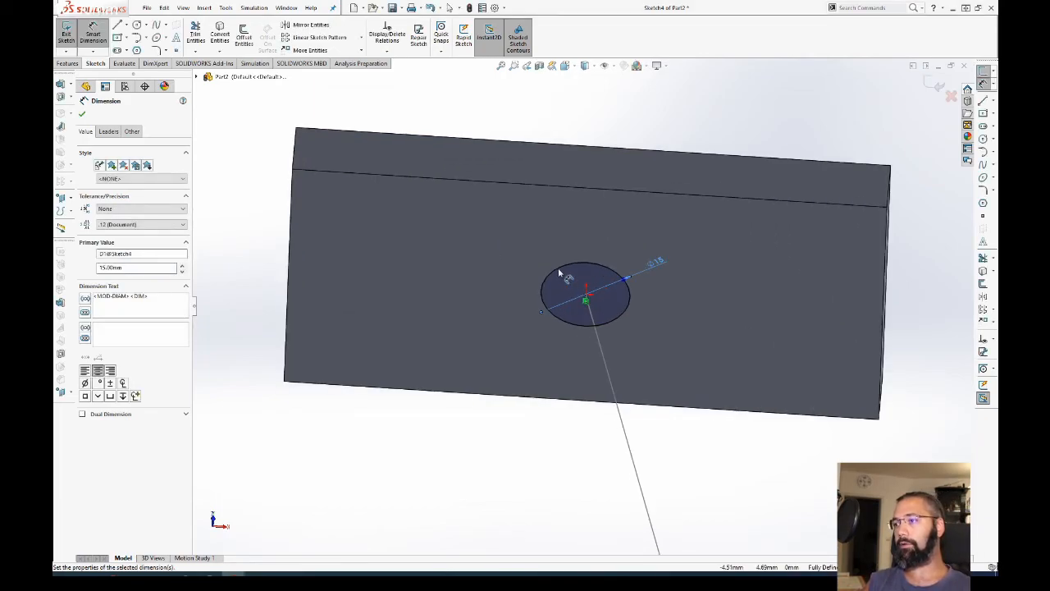
pyautogui.press('c')
pyautogui.click(585, 295)
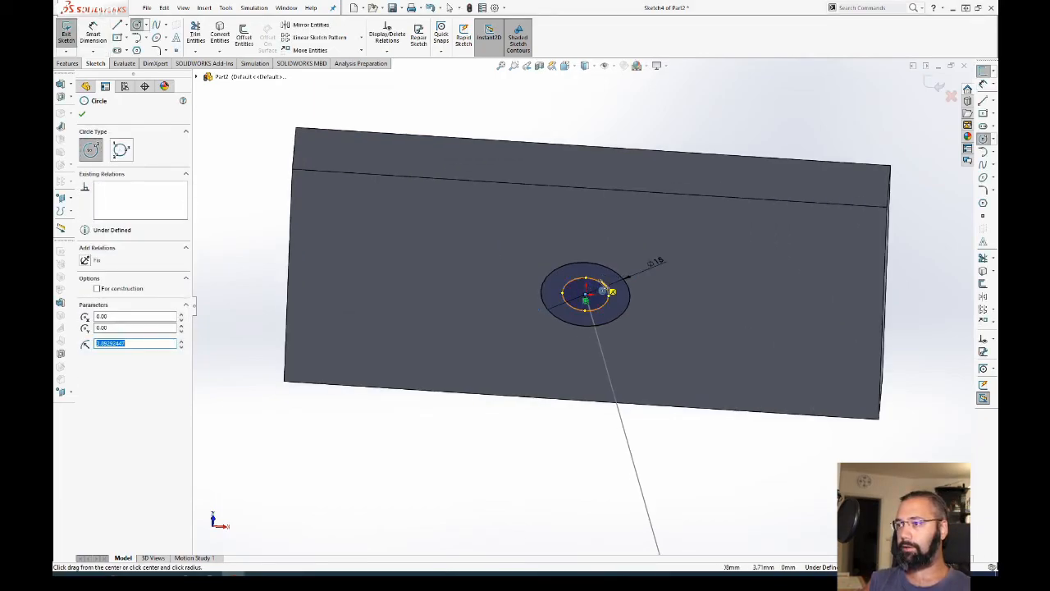
pyautogui.press('d')
pyautogui.click(600, 281)
pyautogui.moveTo(607, 288); pyautogui.dragTo(610, 239, button='middle')
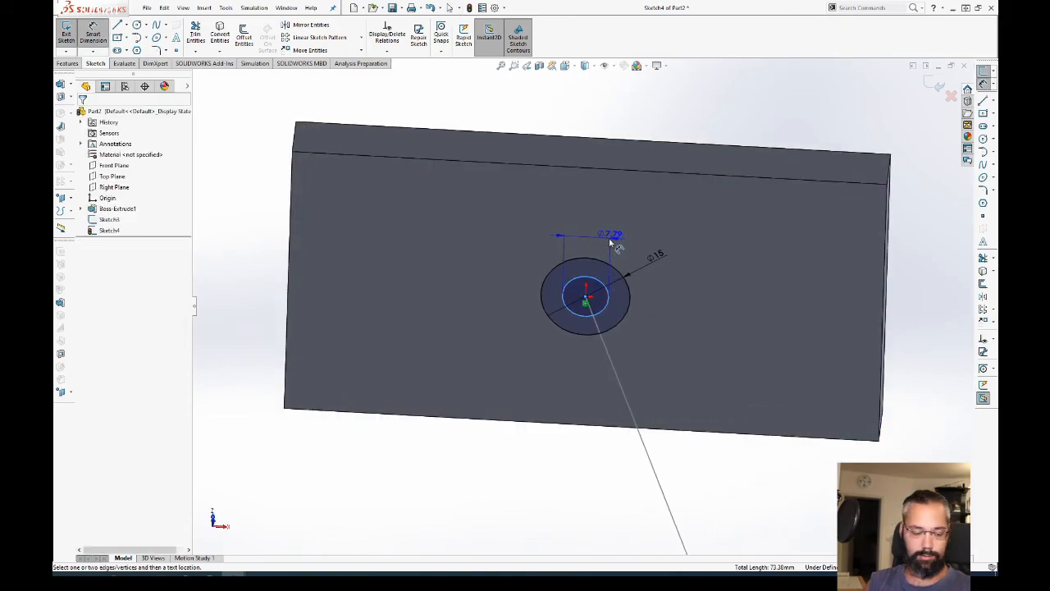
pyautogui.hotkey('ctrl', '8')
pyautogui.scroll(-8, 307, 307)
pyautogui.click(463, 290)
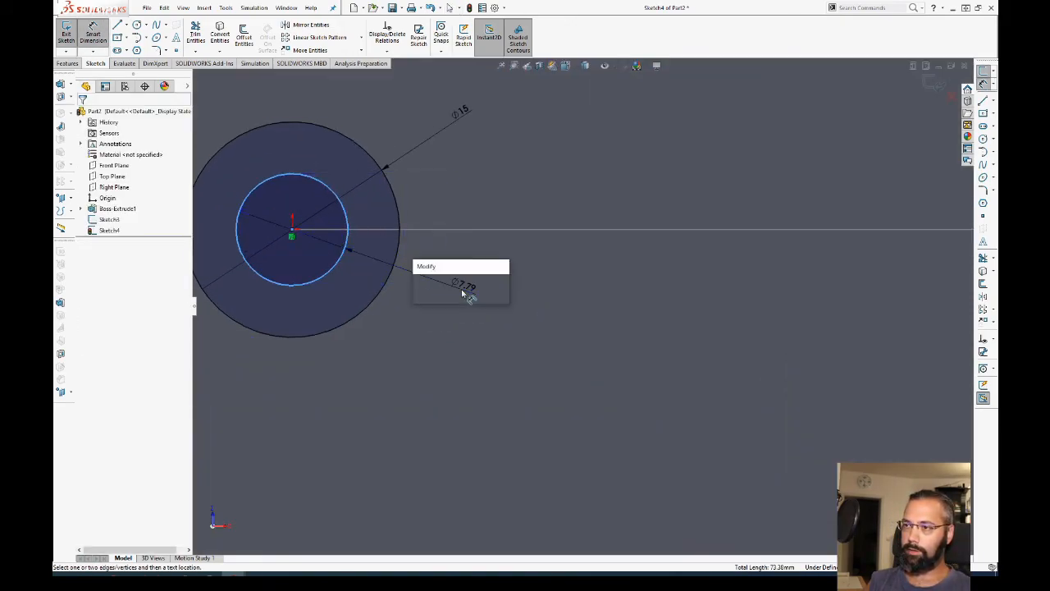
pyautogui.write('8')
pyautogui.press('Return')
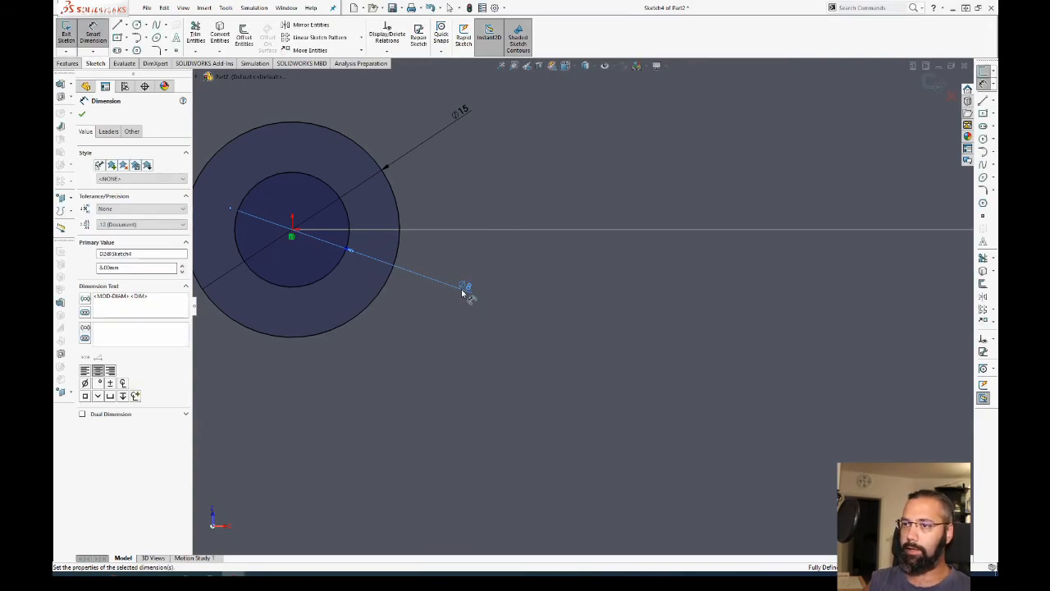
# Step: Finish dimensioning and close the two-circle profile sketch
pyautogui.scroll(6, 463, 291)
pyautogui.moveTo(480, 238); pyautogui.dragTo(519, 279, button='middle')
pyautogui.press('Escape')
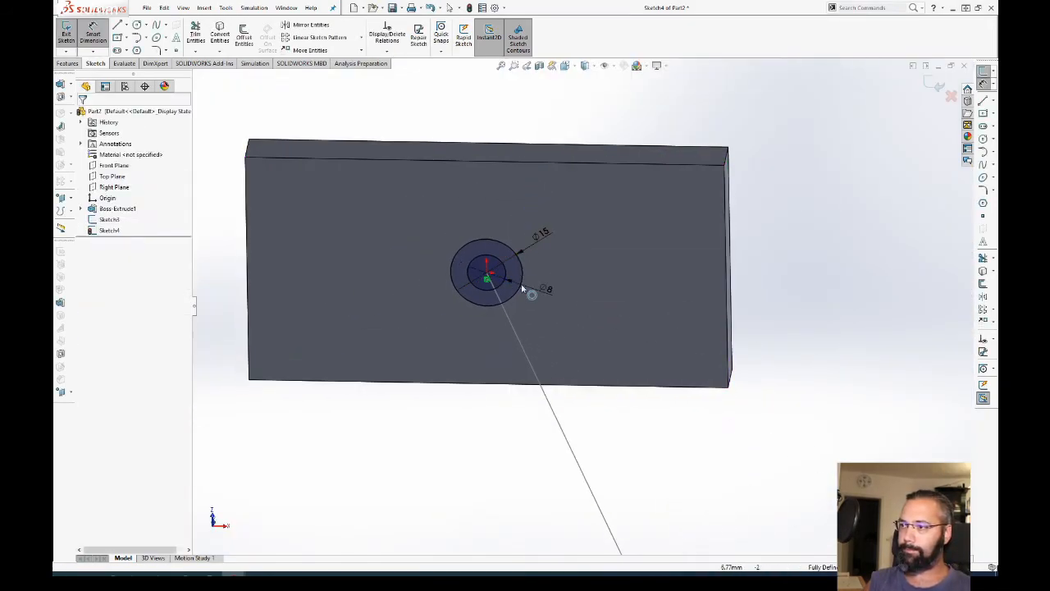
pyautogui.press('Escape')
pyautogui.click(932, 84)
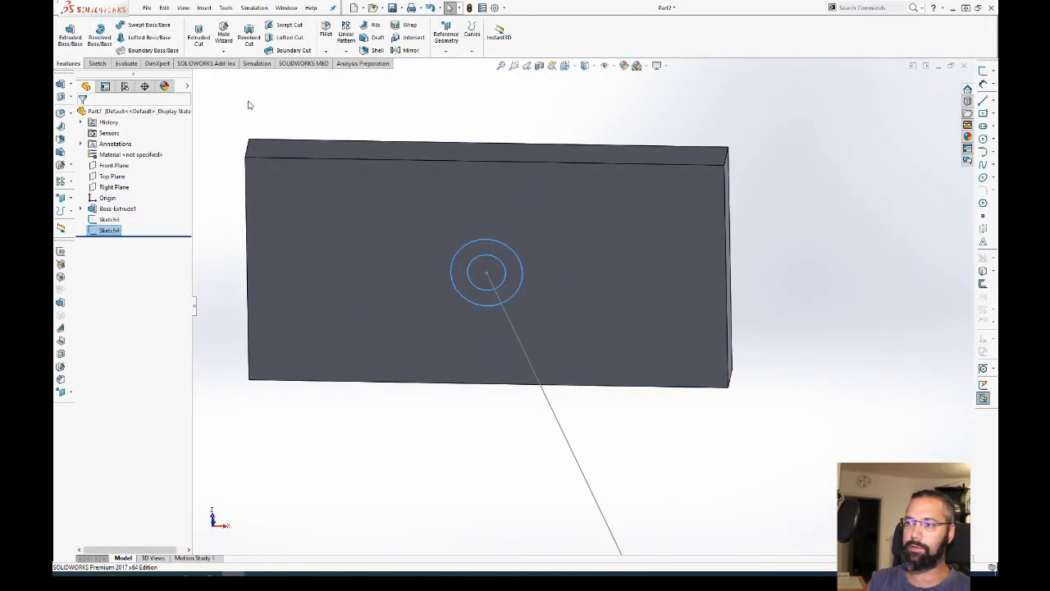
# Step: Sweep the two-circle profile along the three-line path to form the hollow leg tube
pyautogui.scroll(3, 534, 223)
pyautogui.moveTo(534, 222); pyautogui.dragTo(504, 145, button='middle')
pyautogui.click(505, 145)
pyautogui.moveTo(535, 286)
pyautogui.mouseDown(button='middle')
pyautogui.moveTo(511, 403)
pyautogui.moveTo(436, 223)
pyautogui.moveTo(554, 336)
pyautogui.moveTo(528, 385)
pyautogui.moveTo(556, 356)
pyautogui.moveTo(397, 159)
pyautogui.moveTo(460, 320)
pyautogui.mouseUp(button='middle')
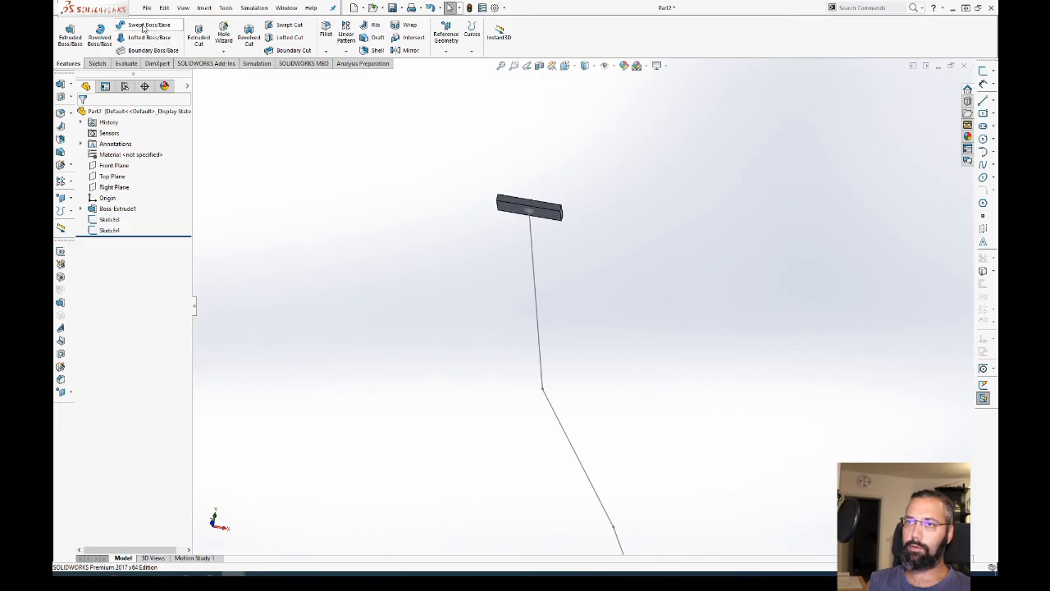
pyautogui.moveTo(444, 246); pyautogui.dragTo(459, 192, button='middle')
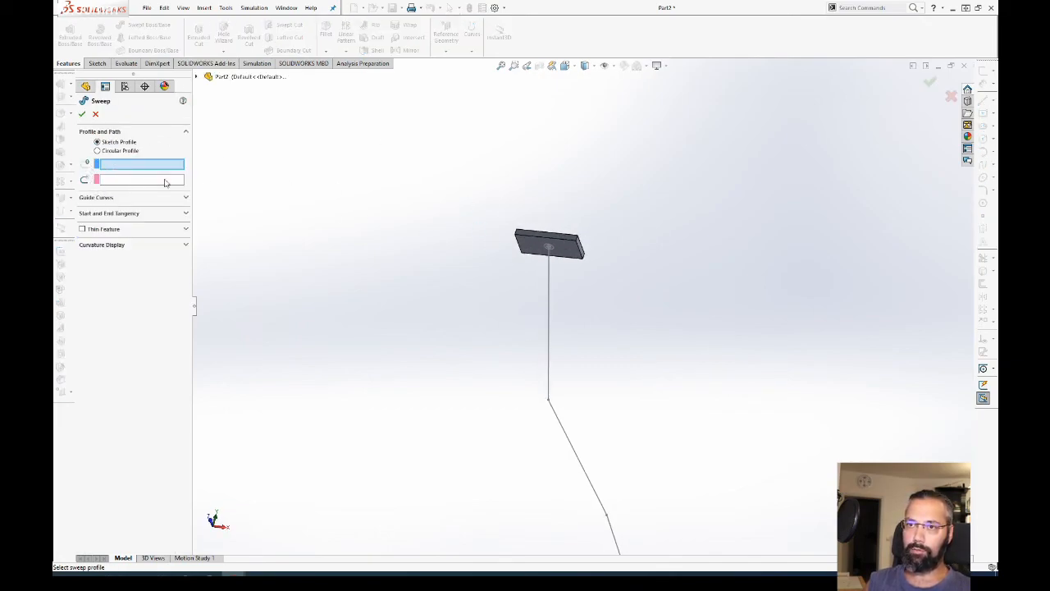
pyautogui.scroll(-10, 533, 271)
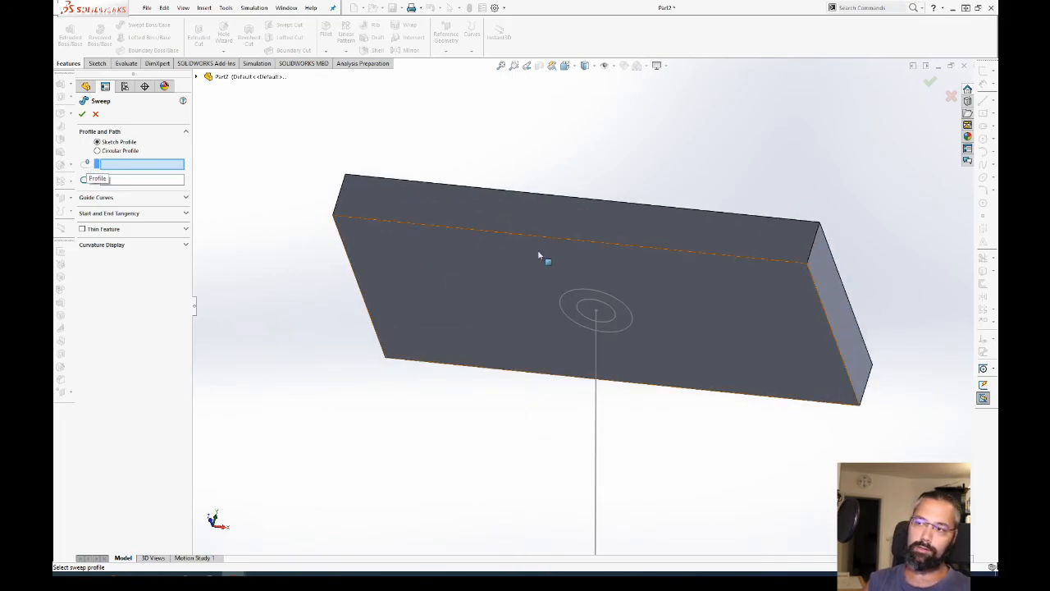
pyautogui.click(584, 299)
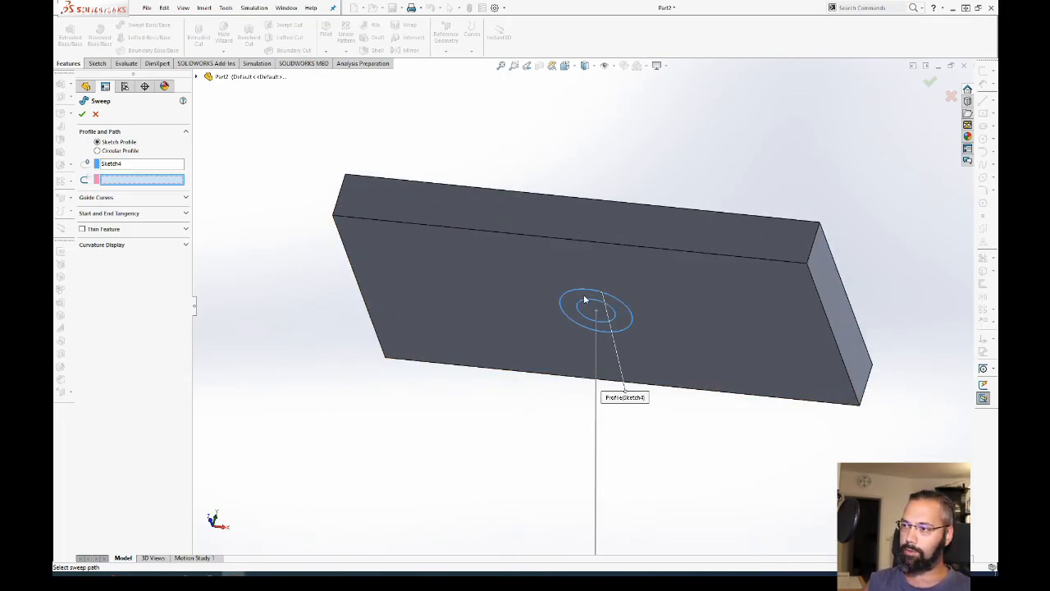
pyautogui.click(596, 341)
pyautogui.scroll(8, 730, 328)
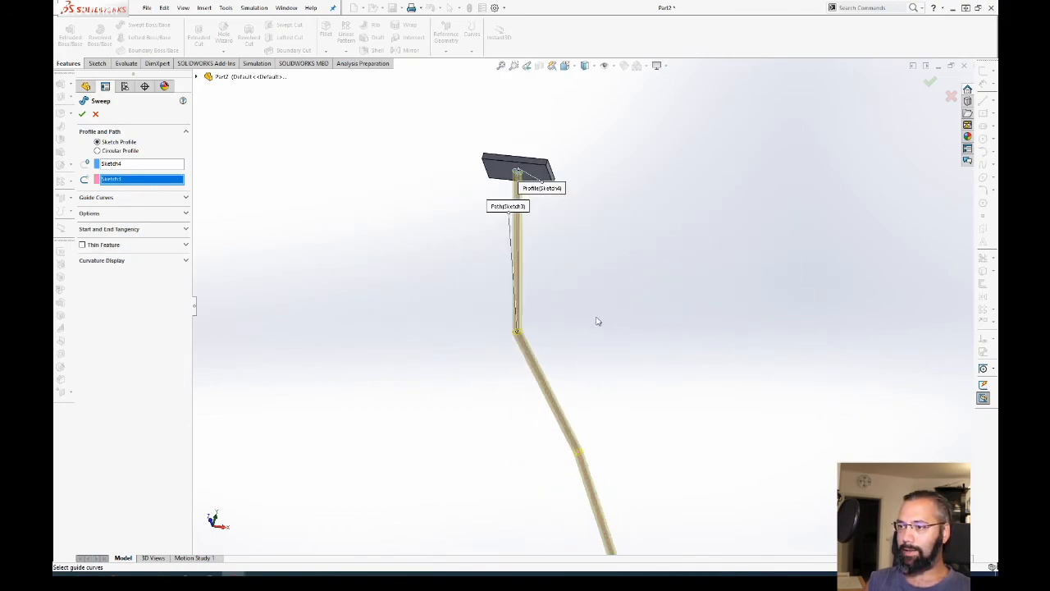
pyautogui.moveTo(599, 239); pyautogui.dragTo(599, 326, button='middle')
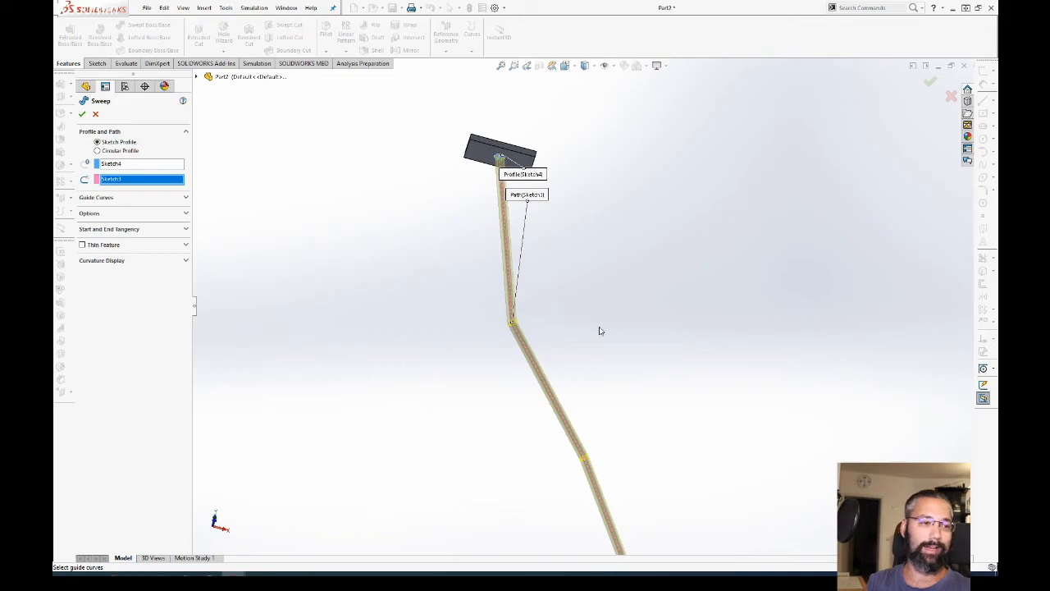
pyautogui.click(82, 115)
pyautogui.moveTo(474, 260); pyautogui.dragTo(464, 386, button='middle')
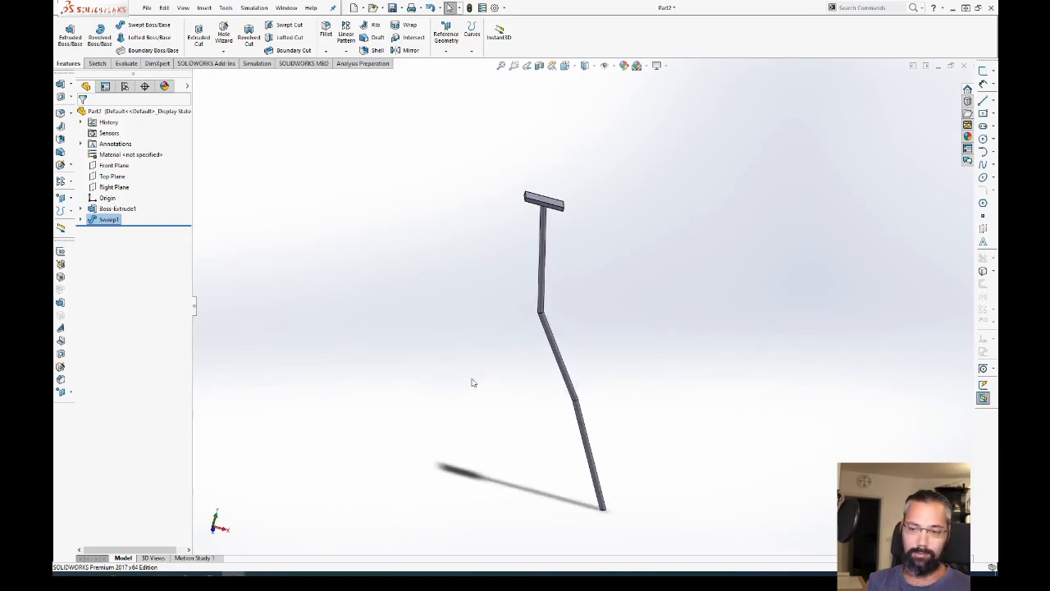
# Step: Save the leg part as "Leg" in the Table folder
pyautogui.hotkey('ctrl', '7')
pyautogui.hotkey('ctrl', 's')
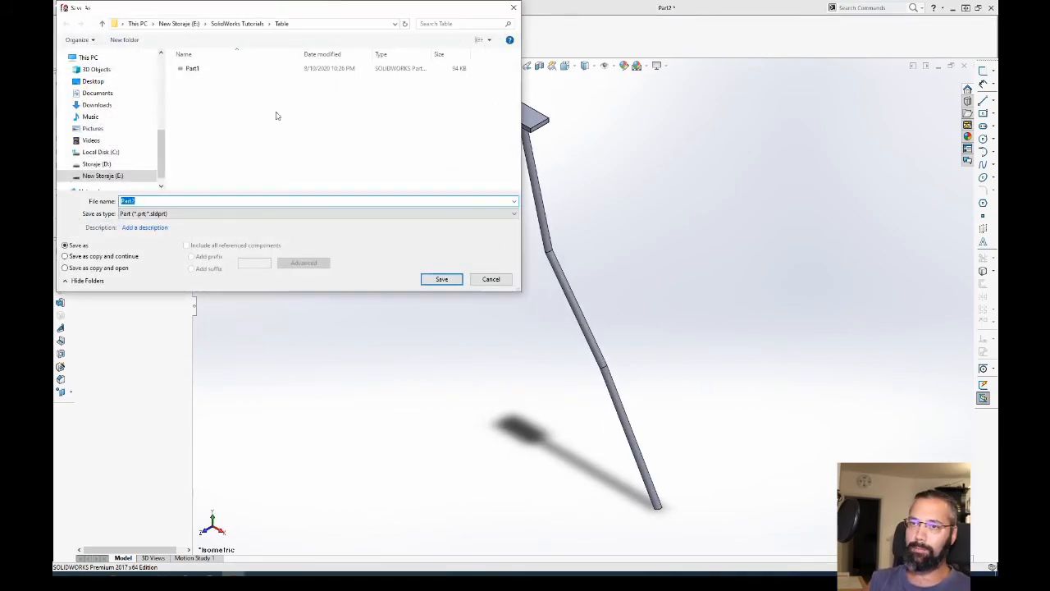
pyautogui.write('l')
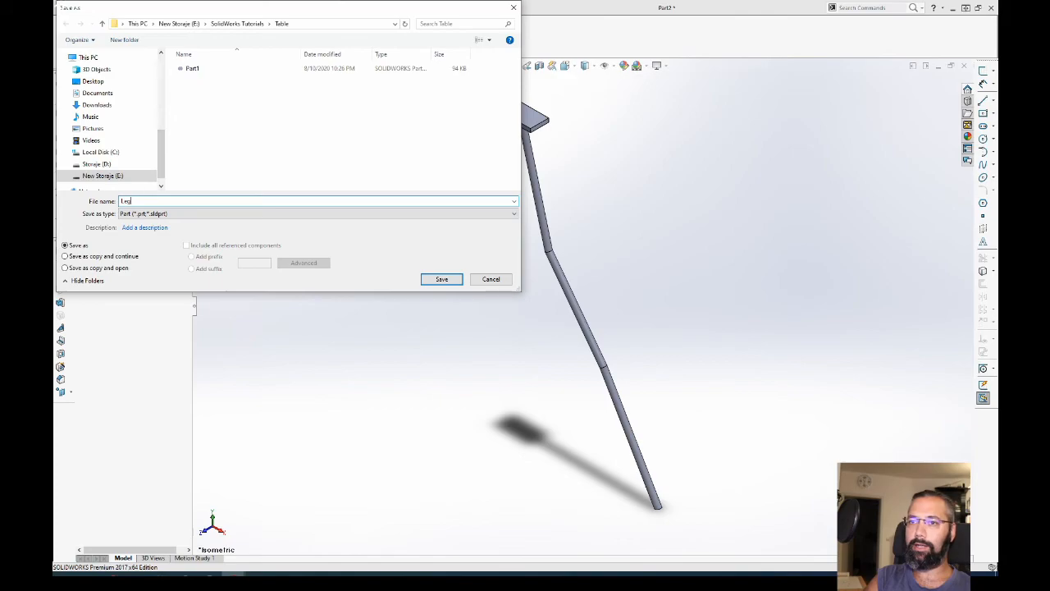
pyautogui.press('Return')
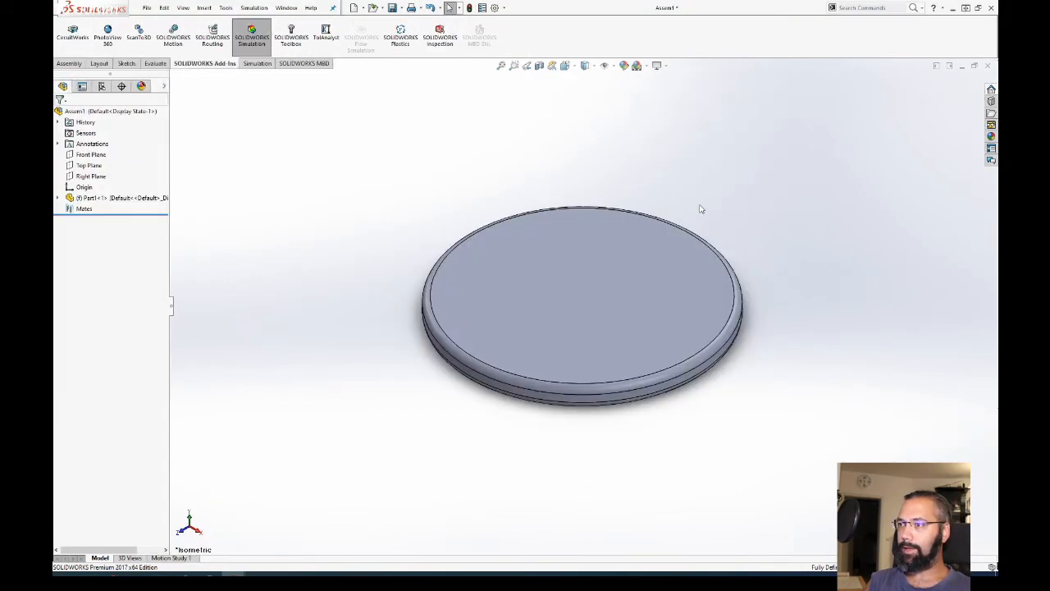
# Step: Save the assembly containing the round tabletop as "Table assy"
pyautogui.moveTo(599, 297); pyautogui.dragTo(614, 268, button='middle')
pyautogui.hotkey('ctrl', 's')
pyautogui.write('Table assy')
pyautogui.press('Return')
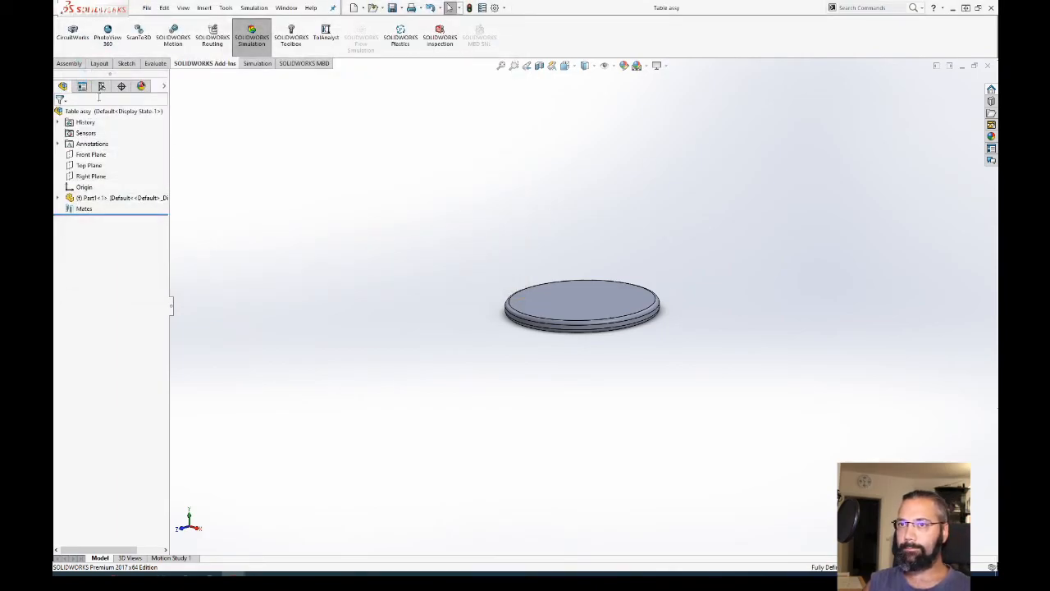
pyautogui.scroll(4, 77, 41)
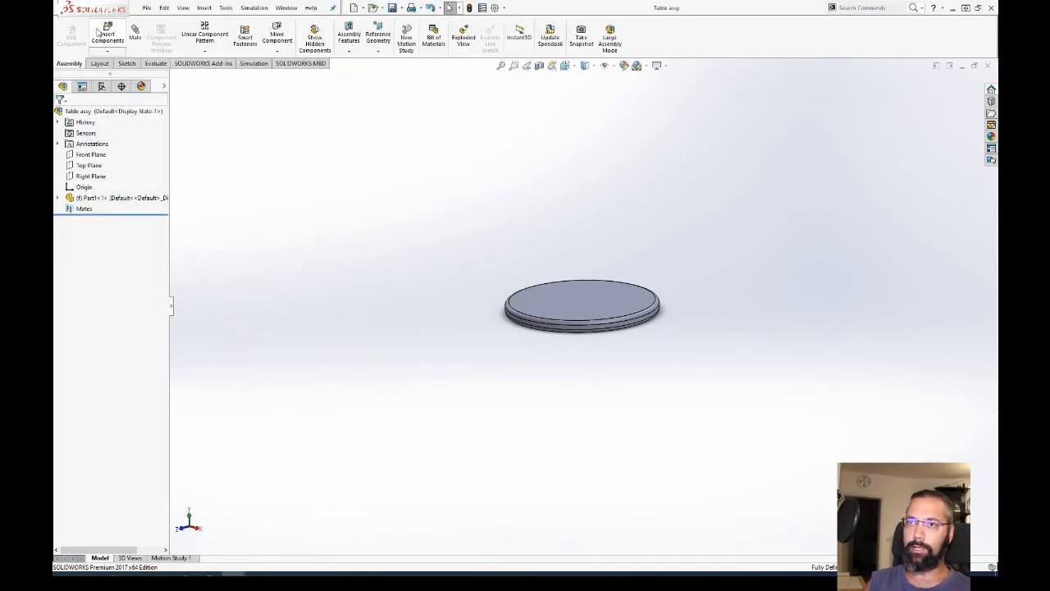
pyautogui.click(107, 36)
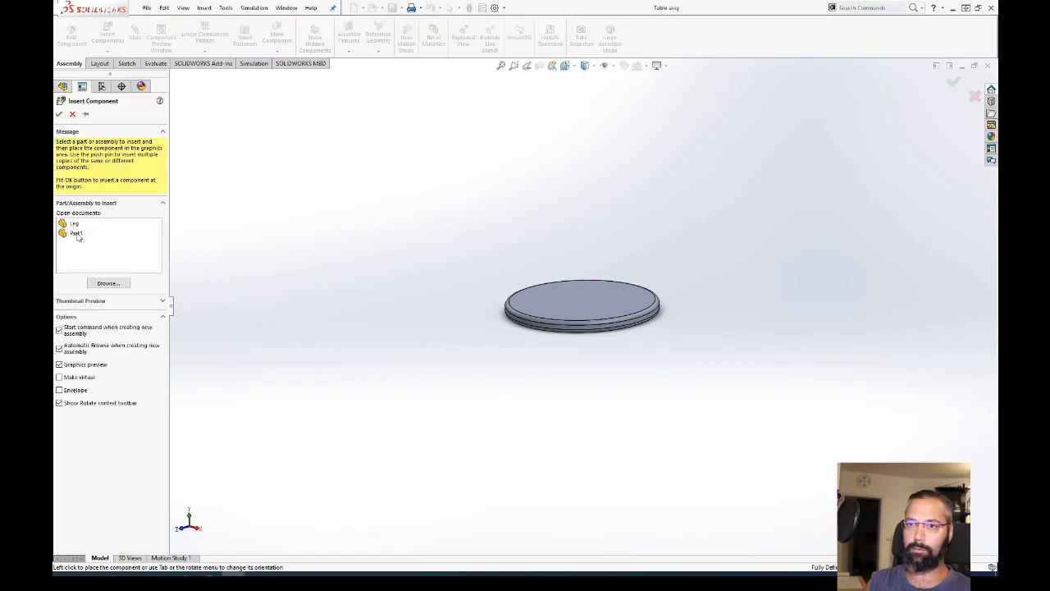
pyautogui.click(317, 300)
pyautogui.hotkey('alt', 'Tab')
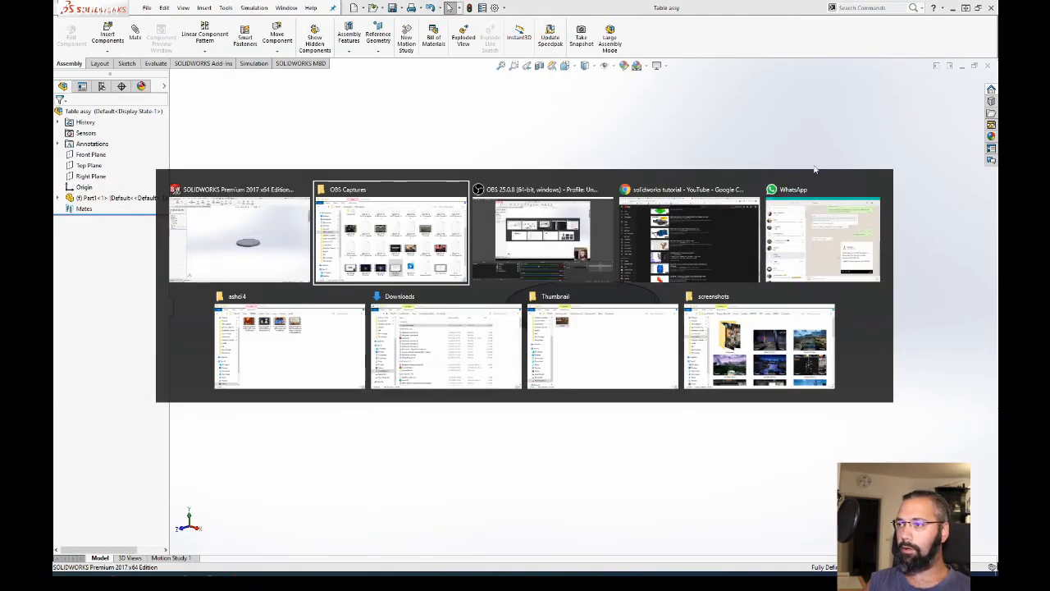
pyautogui.click(627, 334)
pyautogui.click(632, 290)
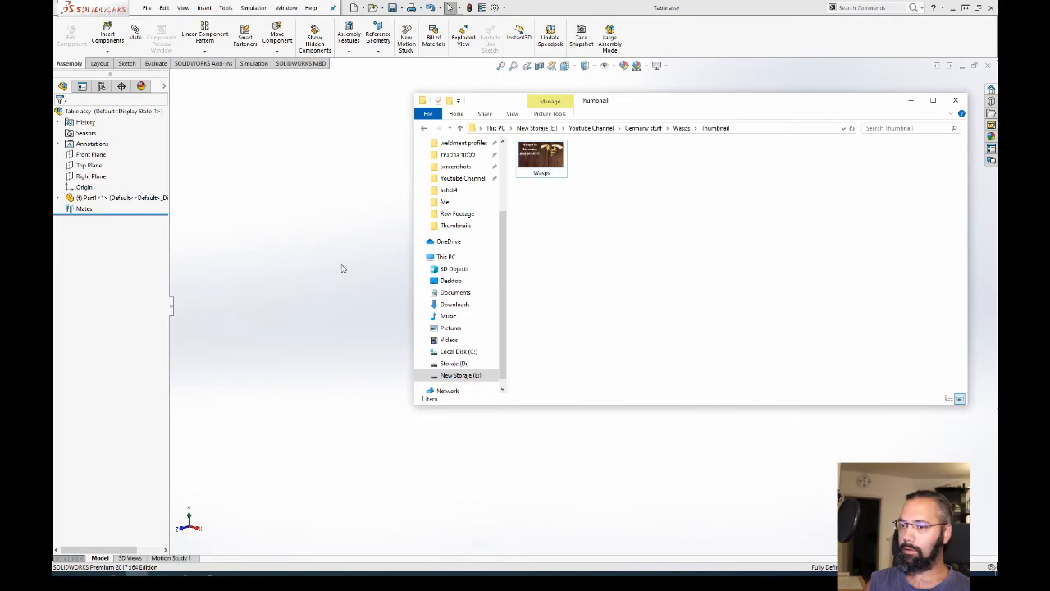
pyautogui.click(345, 269)
# Step: Switch to File Explorer and open the Table folder inside SolidWorks Tutorials on drive E, keeping the assembly visible beside it
pyautogui.press('super+e')
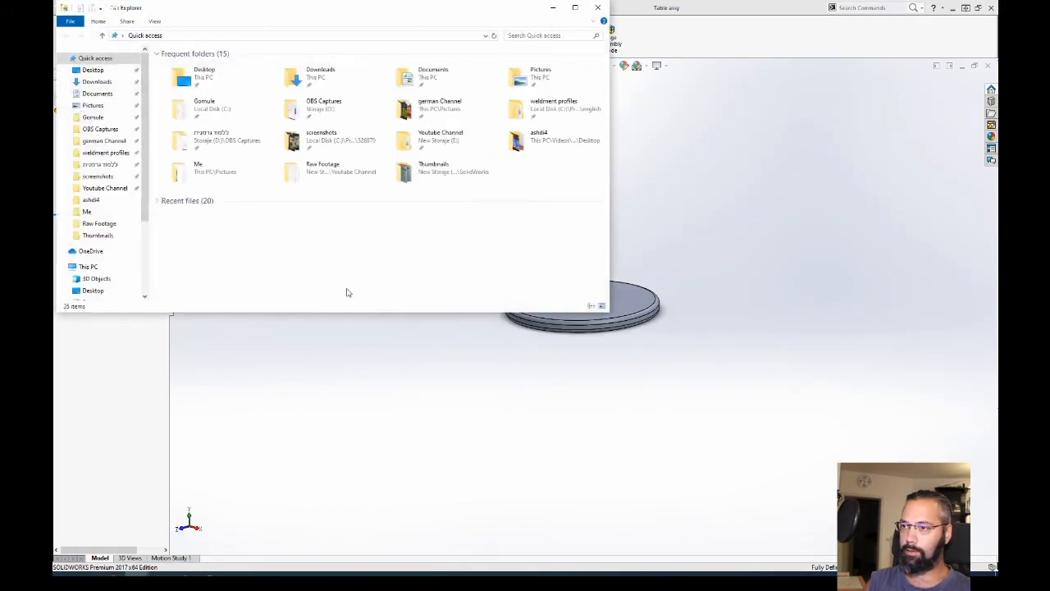
pyautogui.click(89, 268)
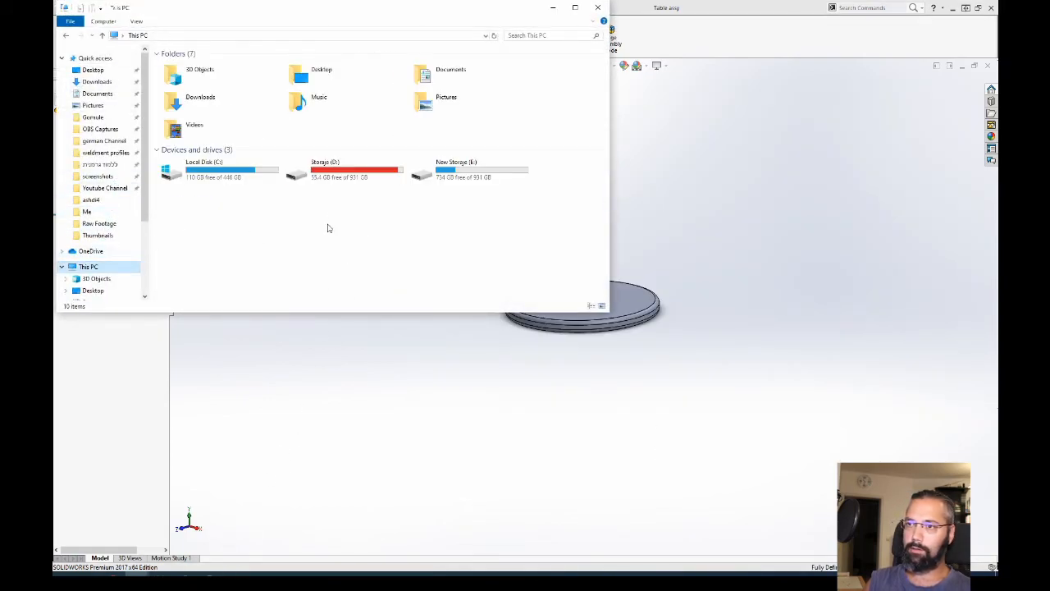
pyautogui.doubleClick(469, 170)
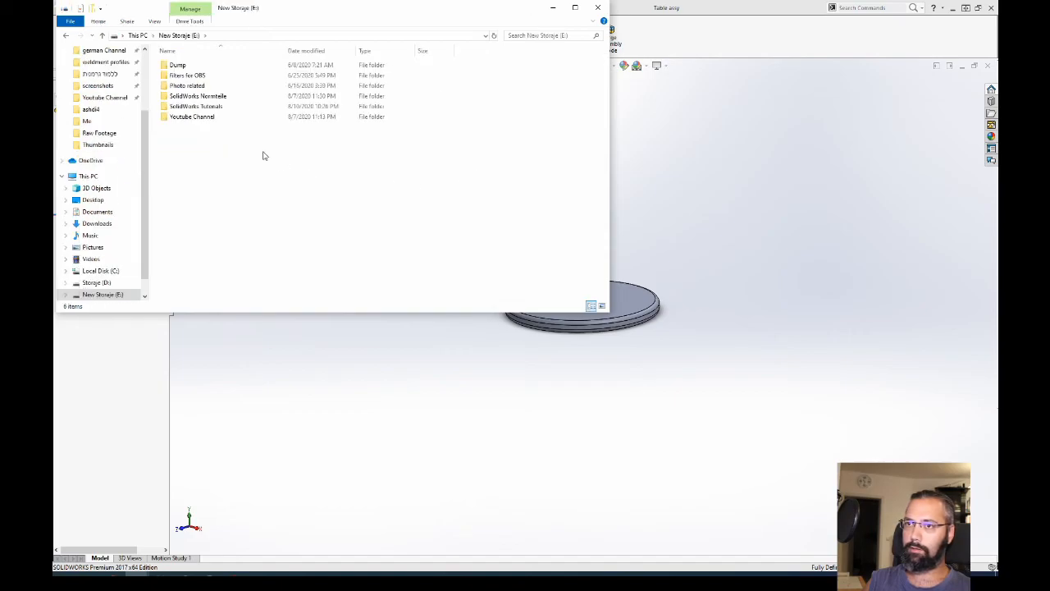
pyautogui.doubleClick(223, 107)
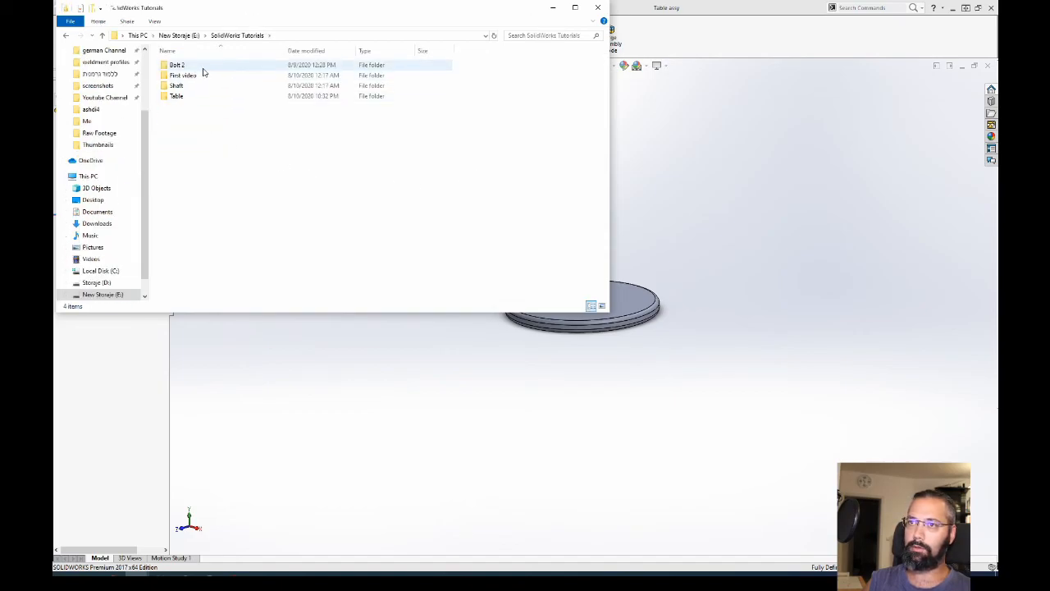
pyautogui.doubleClick(185, 97)
pyautogui.moveTo(297, 16); pyautogui.dragTo(323, 74)
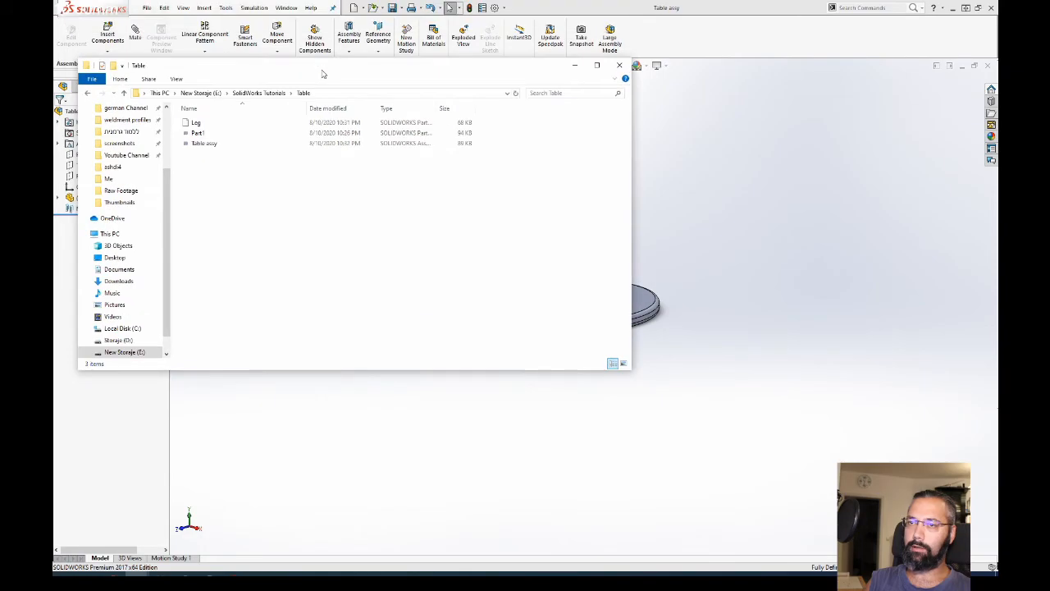
# Step: Insert the Leg part from the Table folder into the assembly, placing it freely beside and above the tabletop
pyautogui.moveTo(202, 134); pyautogui.dragTo(381, 123)
pyautogui.moveTo(782, 199); pyautogui.dragTo(778, 194)
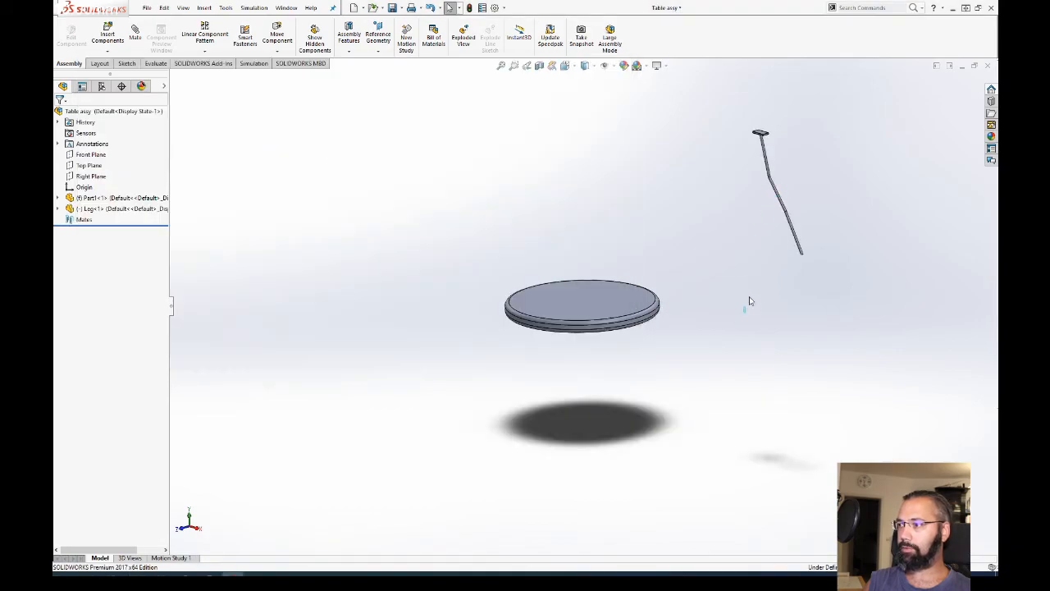
pyautogui.scroll(-6, 763, 140)
pyautogui.moveTo(724, 271)
pyautogui.mouseDown(button='middle')
pyautogui.moveTo(699, 307)
pyautogui.moveTo(711, 279)
pyautogui.mouseUp(button='middle')
pyautogui.keyDown('ctrl'); pyautogui.moveTo(711, 280); pyautogui.dragTo(743, 143, button='middle'); pyautogui.keyUp('ctrl')
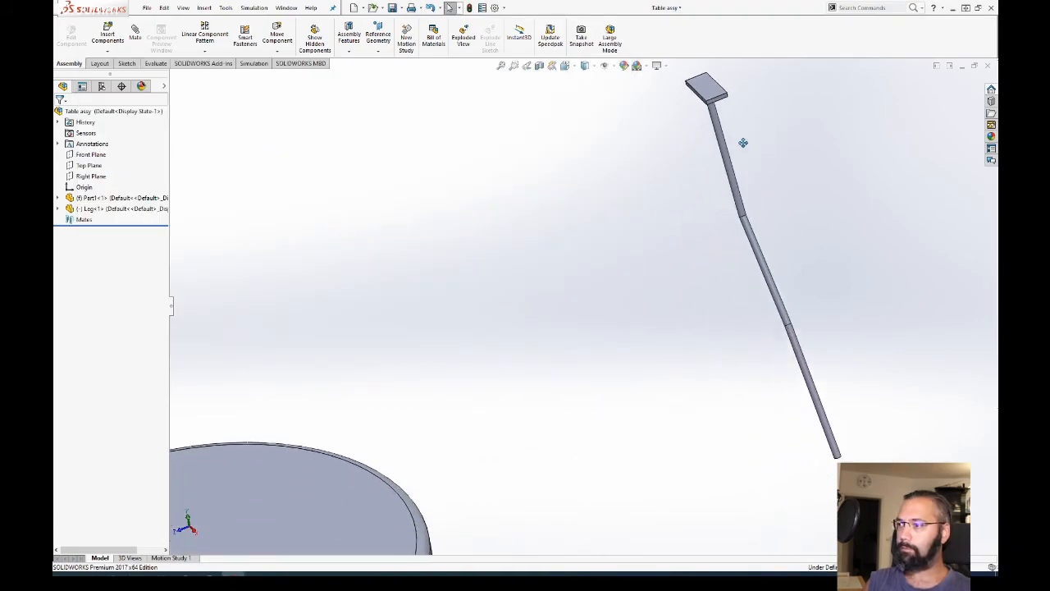
# Step: Move the Leg component down beside the tabletop so its mounting plate sits near the tabletop's edge
pyautogui.scroll(6, 732, 181)
pyautogui.click(624, 234)
pyautogui.moveTo(631, 252); pyautogui.dragTo(563, 431)
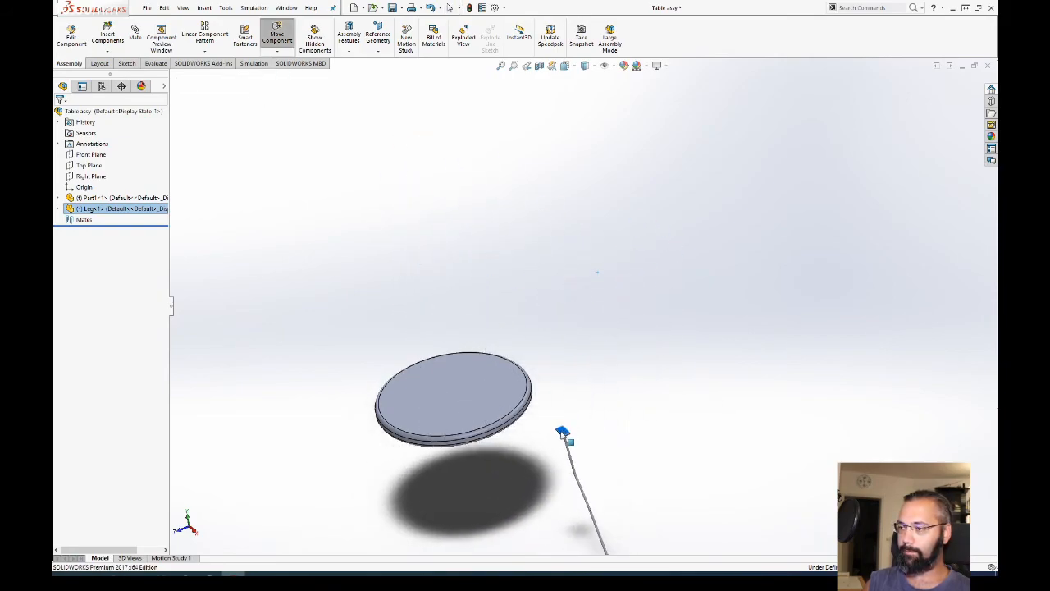
pyautogui.keyDown('ctrl'); pyautogui.moveTo(571, 419); pyautogui.dragTo(616, 291, button='middle'); pyautogui.keyUp('ctrl')
pyautogui.scroll(-2, 463, 389)
pyautogui.moveTo(487, 366); pyautogui.dragTo(542, 315, button='middle')
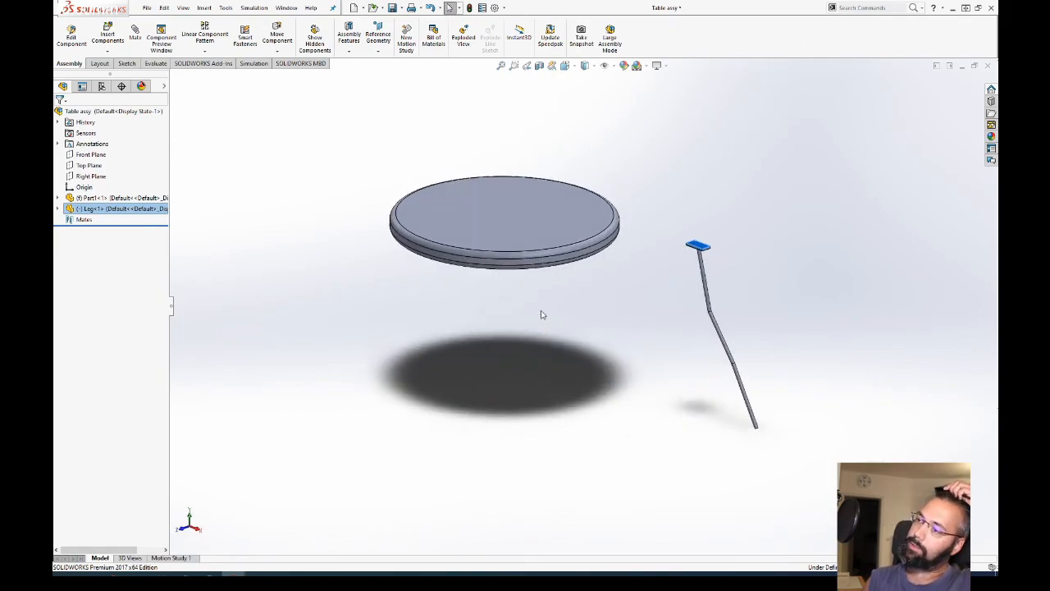
pyautogui.click(556, 355)
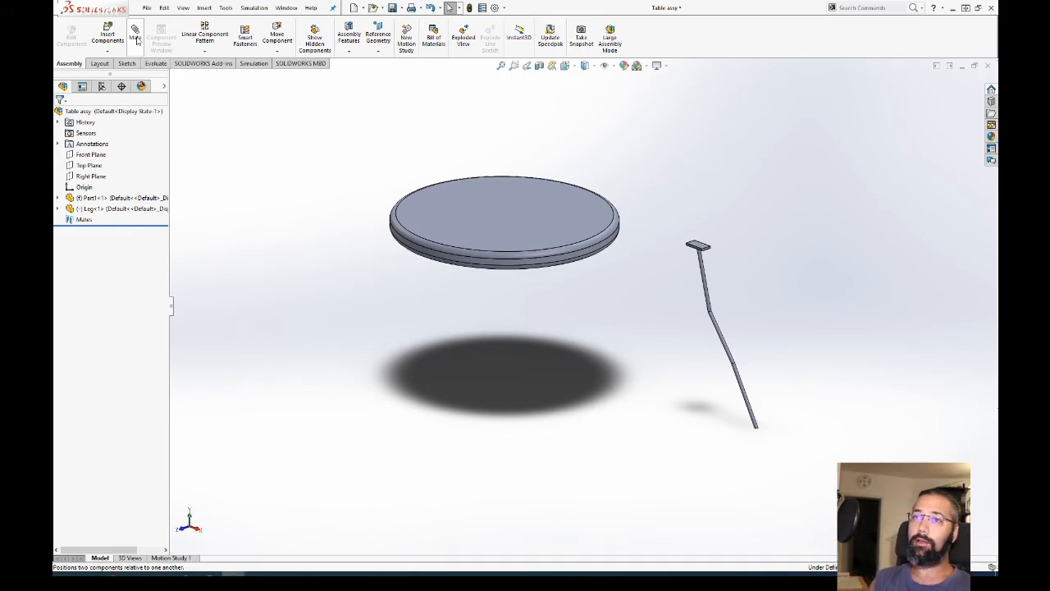
# Step: Set up a coincident mate between the upper face of the leg's mounting plate and the underside of the tabletop
pyautogui.click(135, 37)
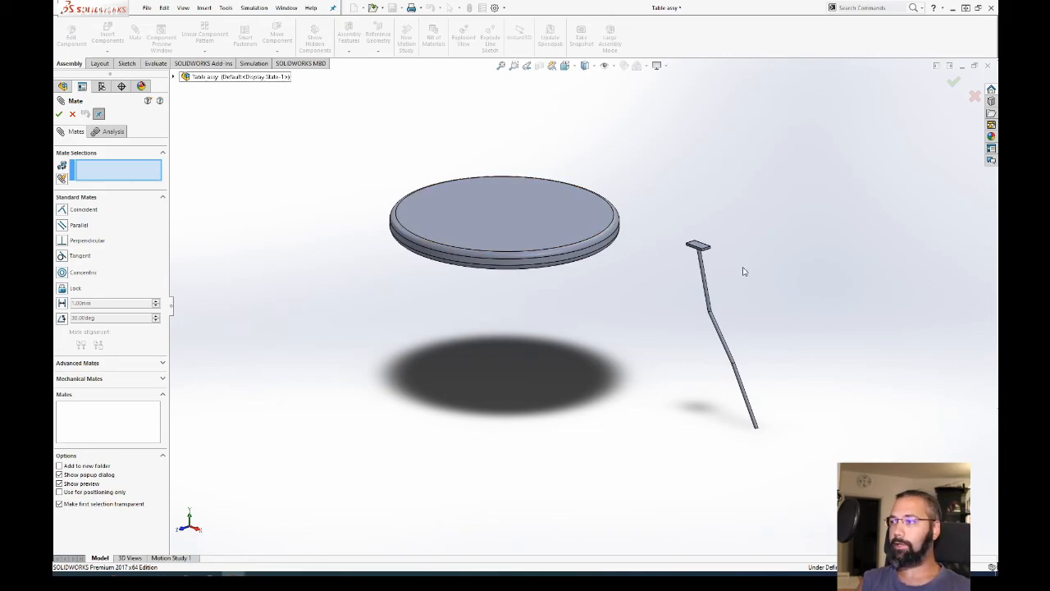
pyautogui.moveTo(742, 269); pyautogui.dragTo(680, 299, button='middle')
pyautogui.scroll(-6, 681, 299)
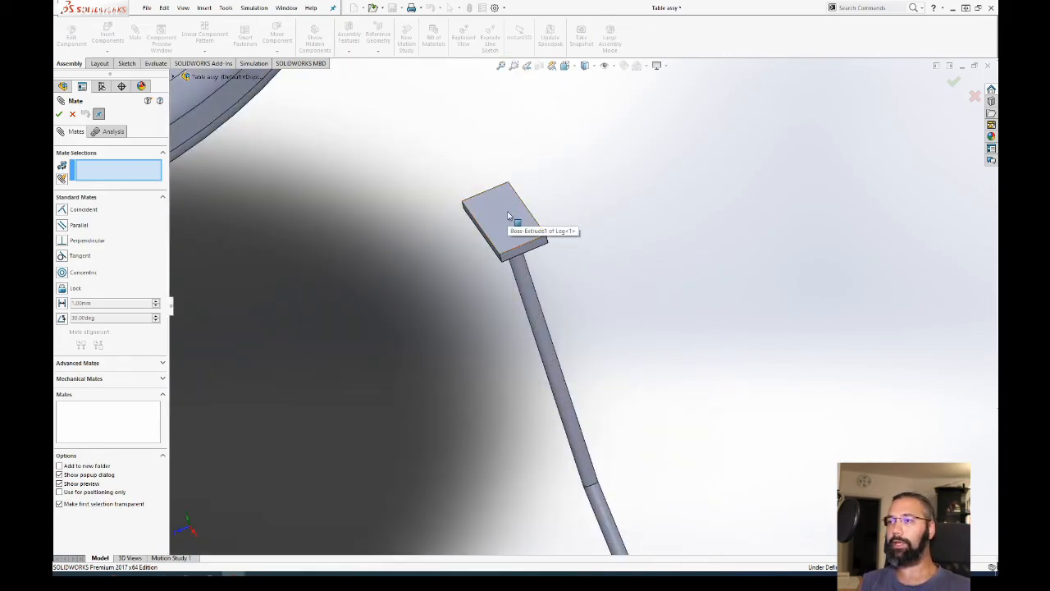
pyautogui.click(508, 216)
pyautogui.moveTo(508, 216); pyautogui.dragTo(485, 267, button='middle')
pyautogui.click(485, 267)
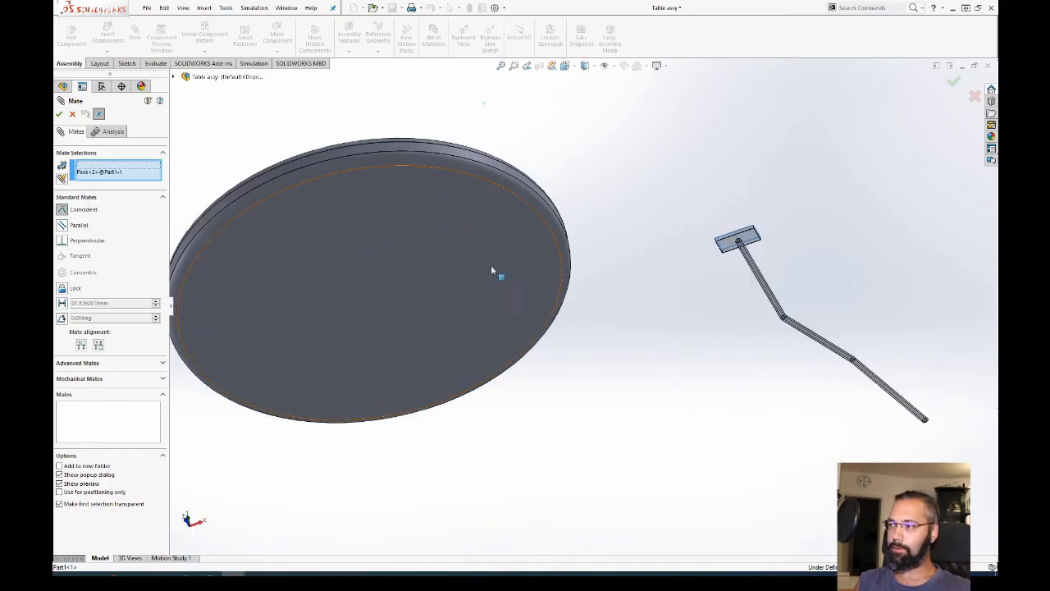
pyautogui.moveTo(665, 292); pyautogui.dragTo(592, 233, button='middle')
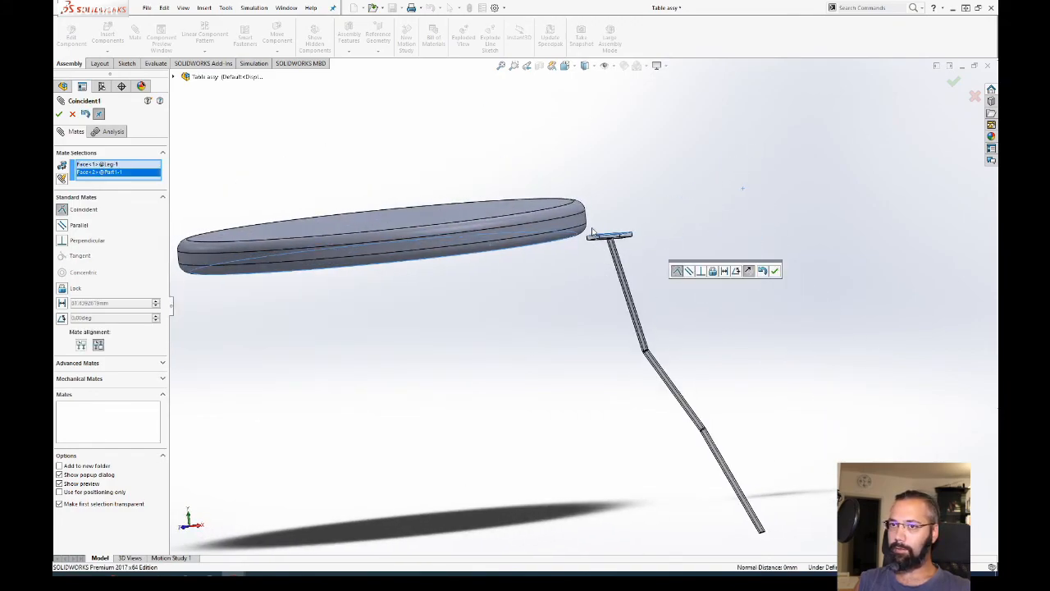
pyautogui.scroll(-6, 592, 218)
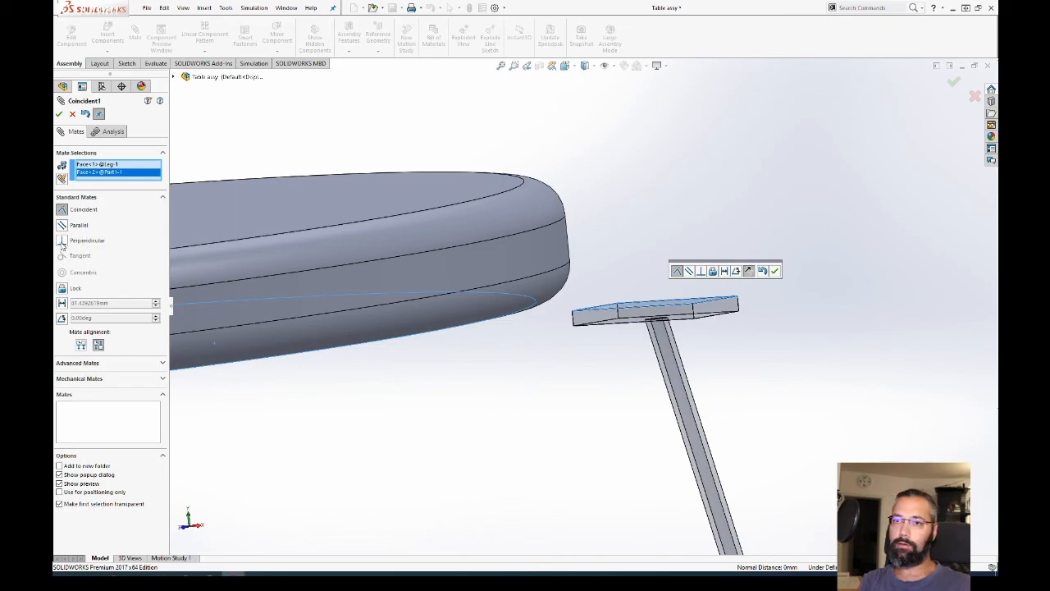
# Step: Try a perpendicular relation between the two selected faces, and settle on the coincident mate
pyautogui.click(62, 241)
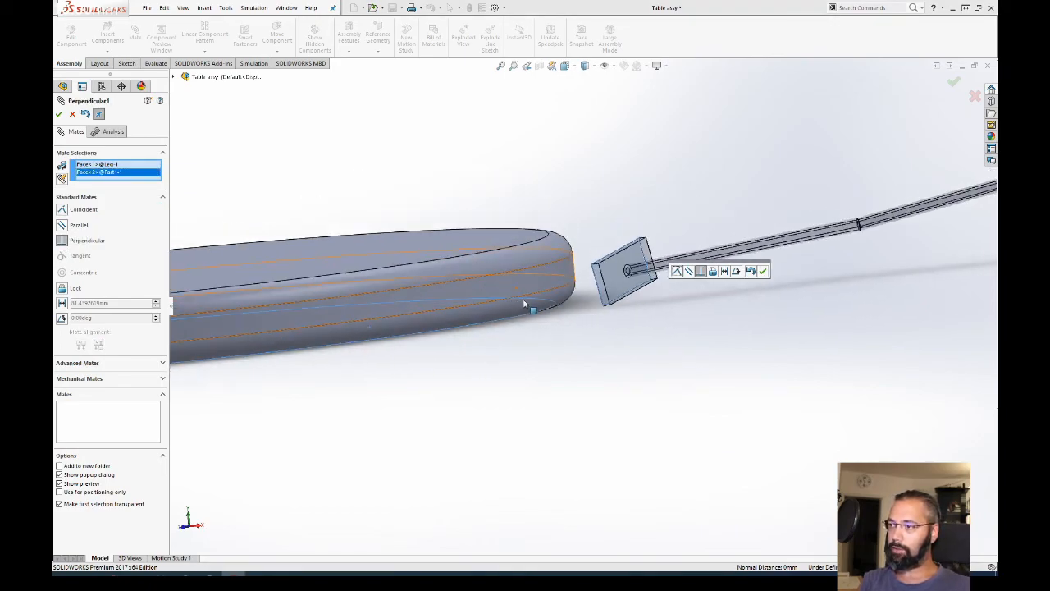
pyautogui.moveTo(551, 243); pyautogui.dragTo(369, 227, button='middle')
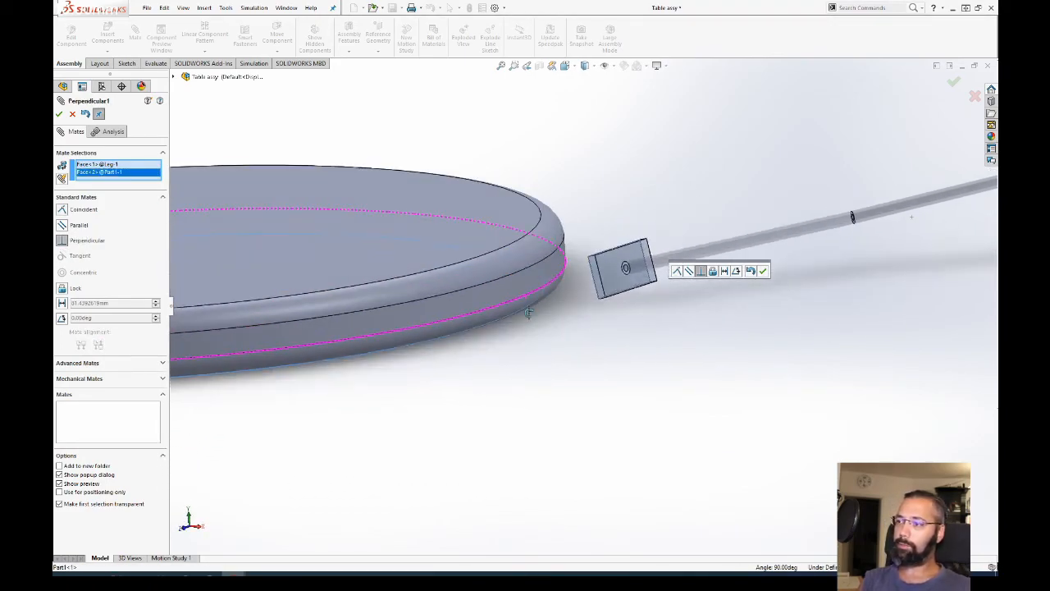
pyautogui.click(63, 211)
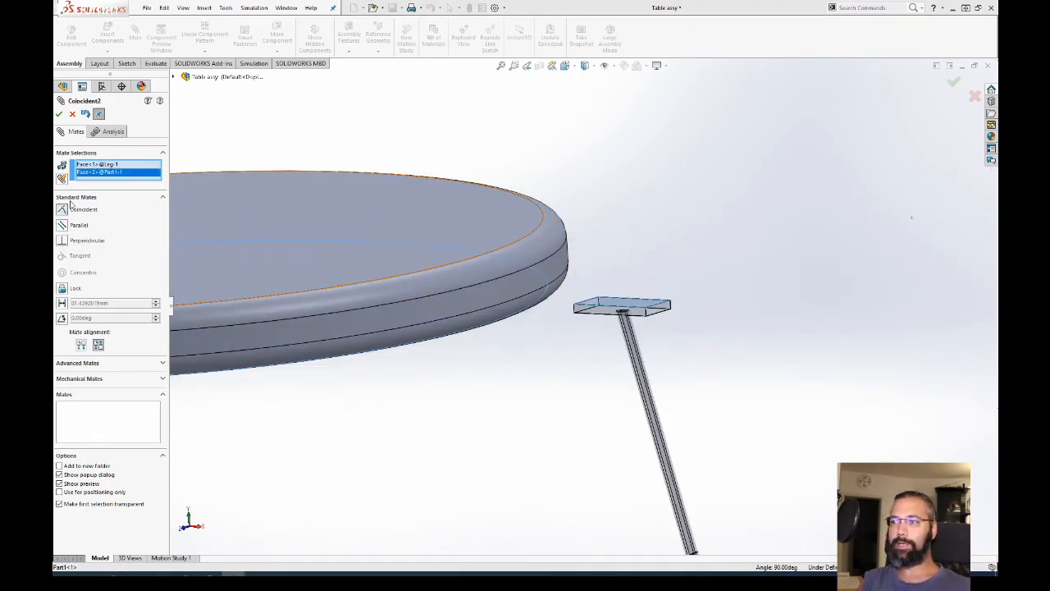
pyautogui.click(63, 113)
pyautogui.scroll(2, 631, 200)
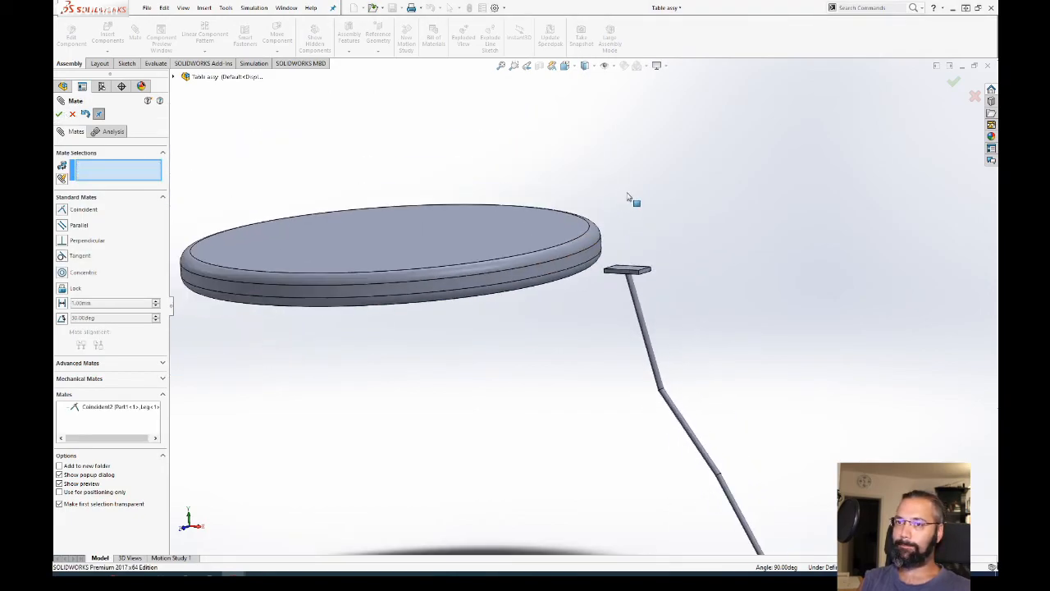
# Step: Finish mating and check how the leg can still move relative to the tabletop
pyautogui.click(636, 277)
pyautogui.moveTo(636, 277); pyautogui.dragTo(602, 298, button='middle')
pyautogui.click(586, 290)
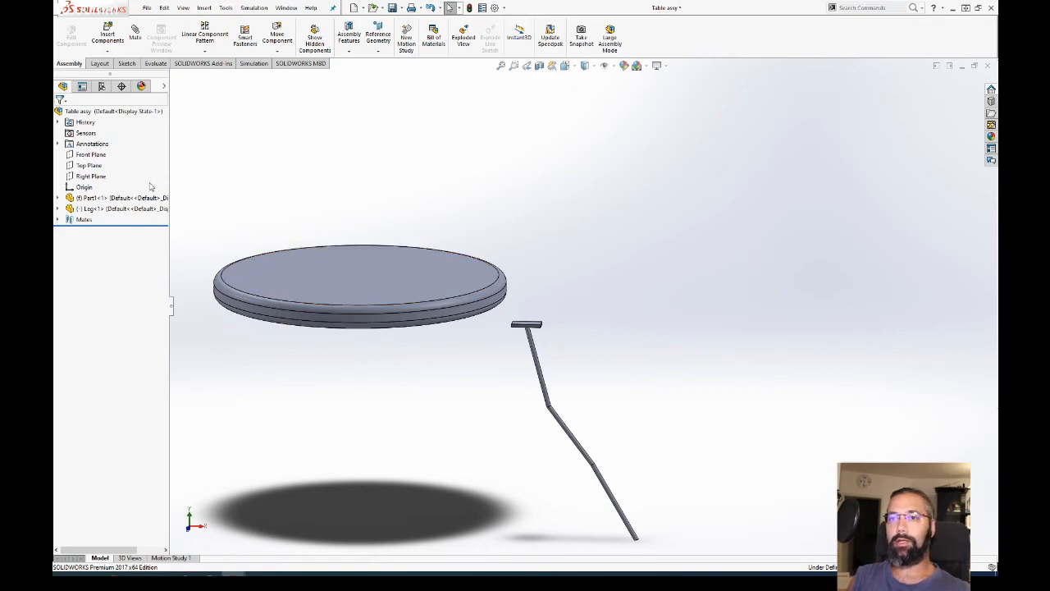
pyautogui.moveTo(370, 304); pyautogui.dragTo(602, 326, button='middle')
pyautogui.click(602, 327)
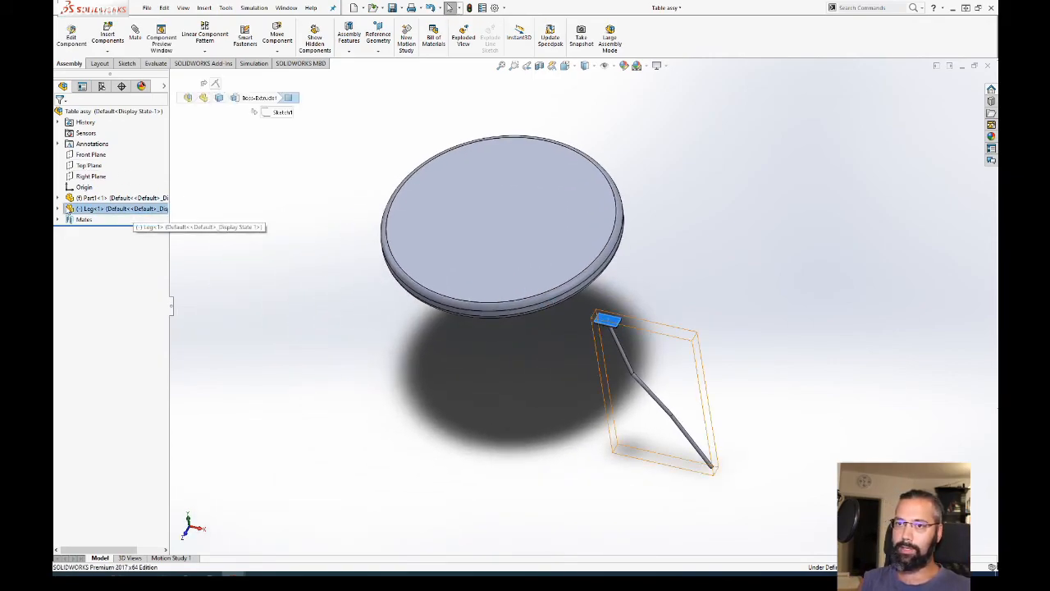
# Step: Add a coincident mate between the Leg part's Front Plane and the assembly's Front Plane
pyautogui.click(102, 209)
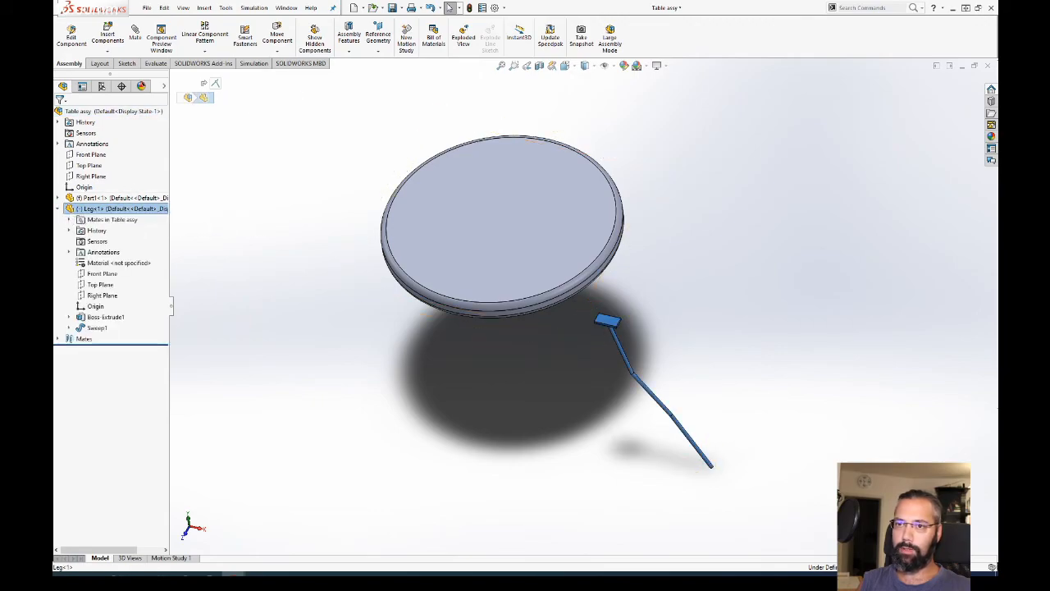
pyautogui.click(102, 273)
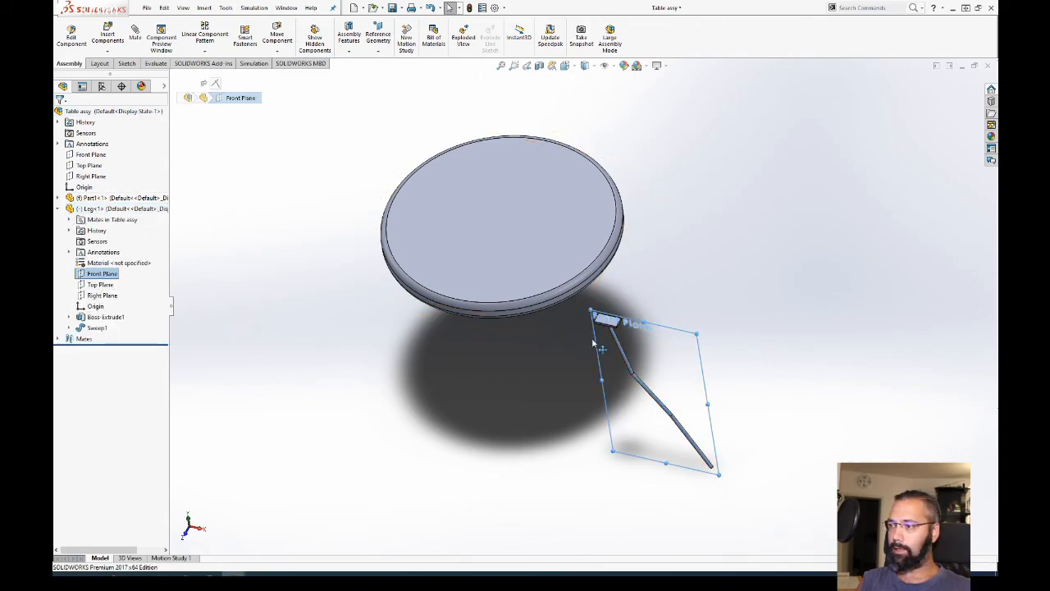
pyautogui.hotkey('ctrl', '8')
pyautogui.moveTo(595, 395); pyautogui.dragTo(590, 439, button='middle')
pyautogui.scroll(-6, 589, 440)
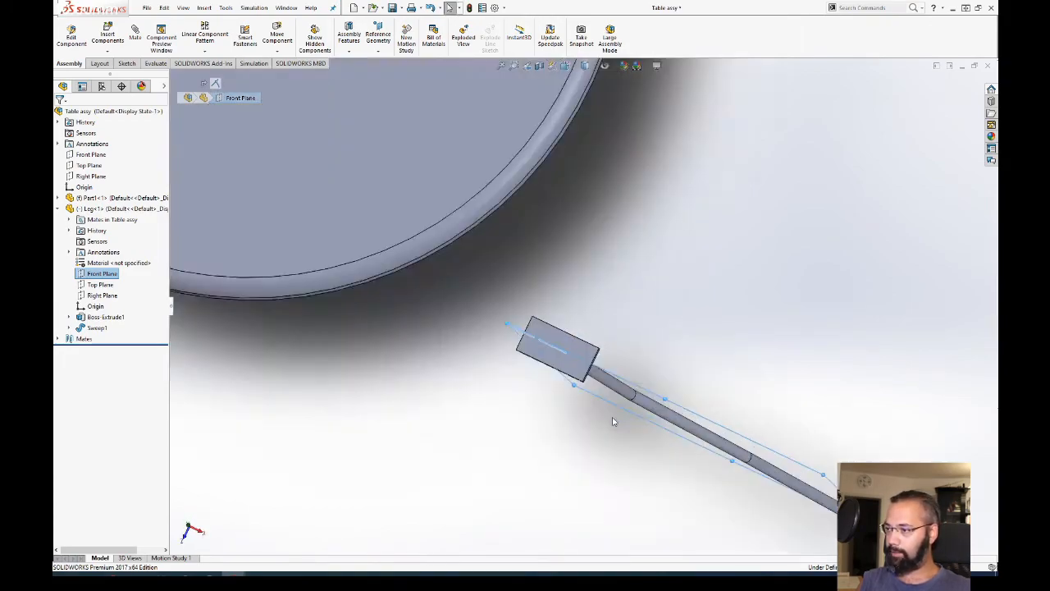
pyautogui.scroll(2, 581, 297)
pyautogui.scroll(6, 581, 298)
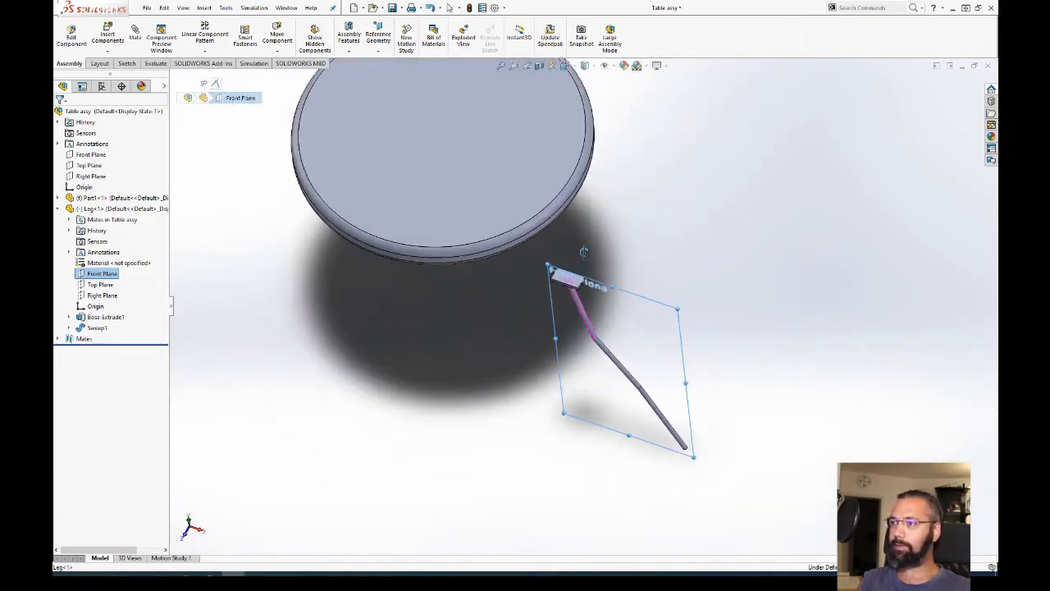
pyautogui.moveTo(444, 263); pyautogui.dragTo(468, 251, button='middle')
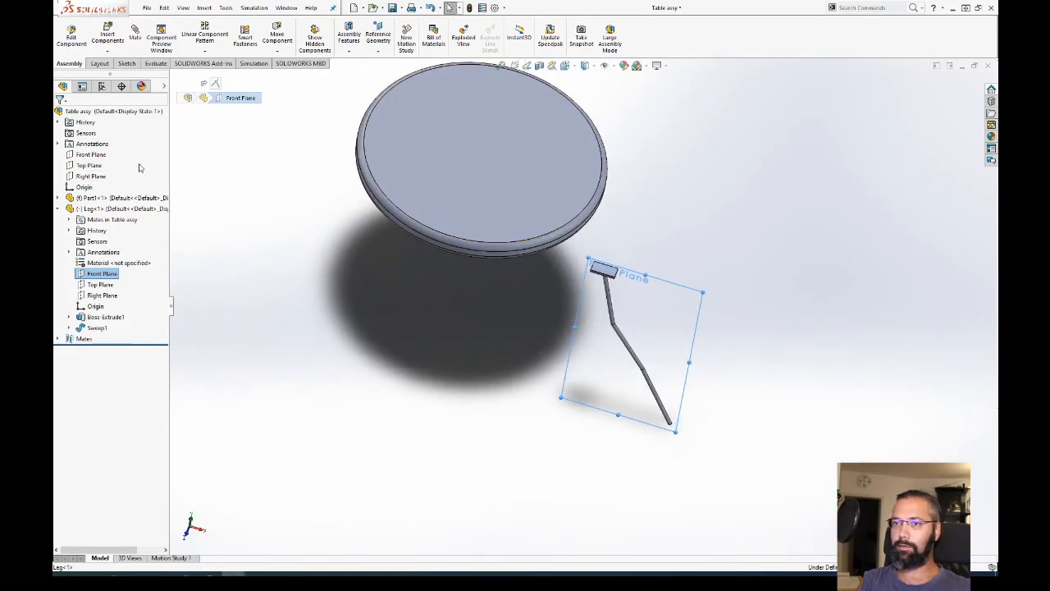
pyautogui.click(92, 156)
pyautogui.moveTo(421, 277); pyautogui.dragTo(344, 298, button='middle')
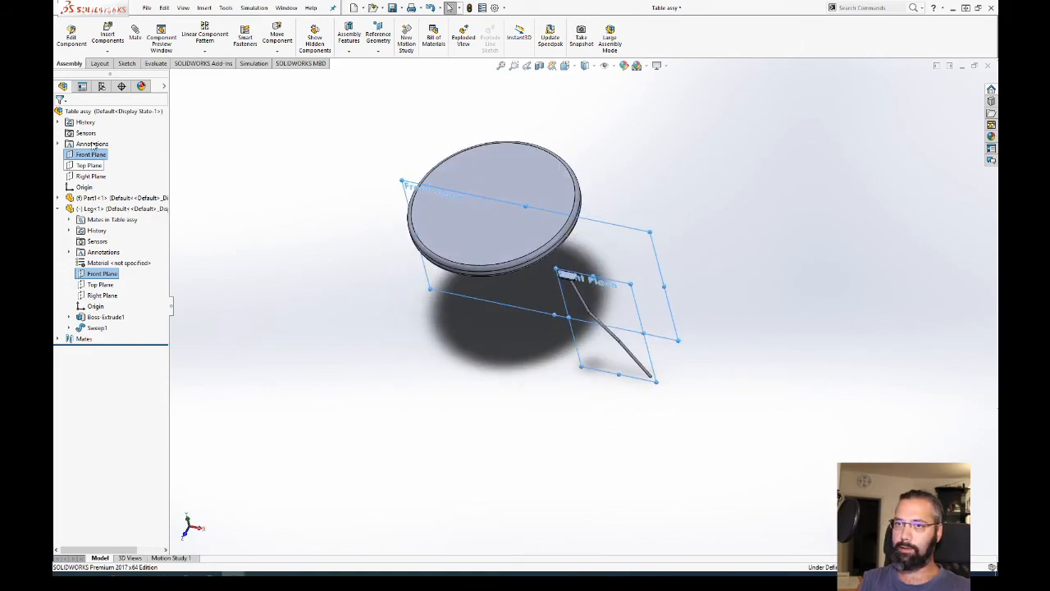
pyautogui.click(135, 34)
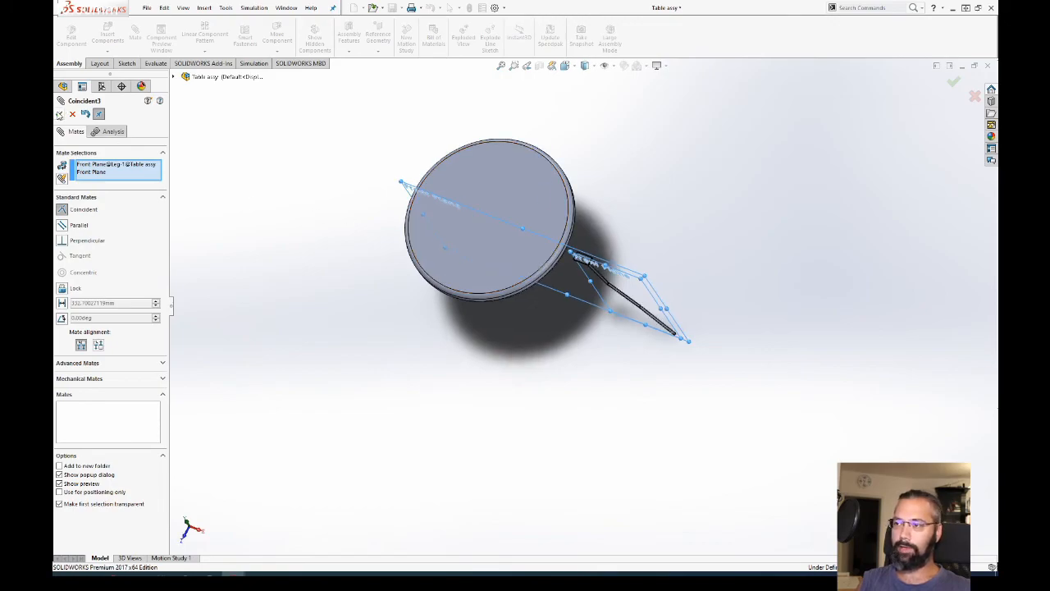
pyautogui.click(59, 114)
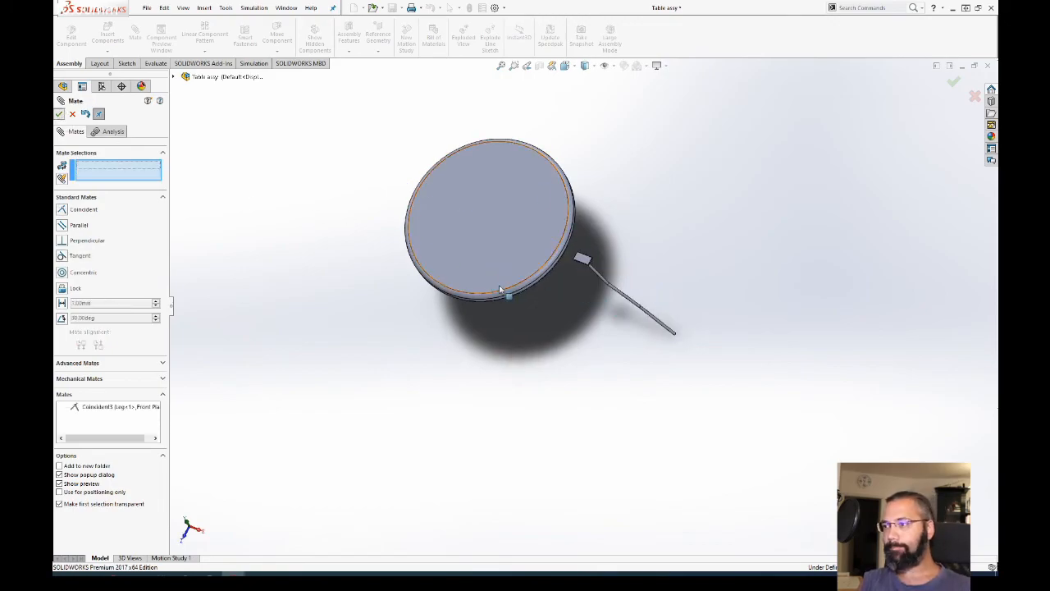
pyautogui.moveTo(485, 276); pyautogui.dragTo(525, 134, button='middle')
pyautogui.click(59, 114)
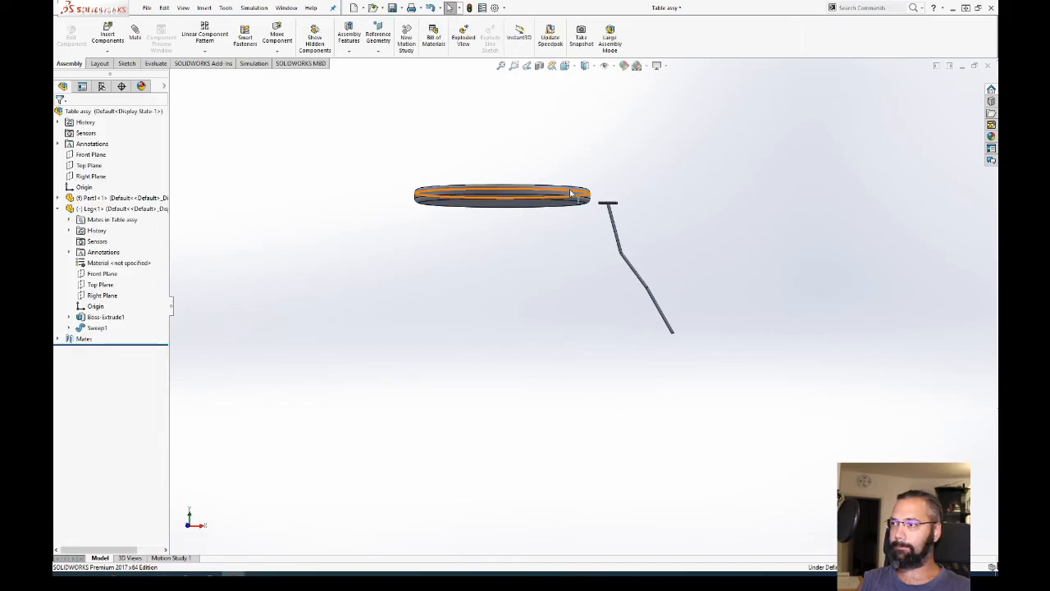
# Step: Slide the leg inward so its mounting plate lies against the tabletop's underside, inside the rim
pyautogui.moveTo(567, 187); pyautogui.dragTo(581, 99, button='middle')
pyautogui.scroll(-5, 628, 194)
pyautogui.click(557, 289)
pyautogui.scroll(6, 556, 289)
pyautogui.click(580, 281)
pyautogui.moveTo(579, 281); pyautogui.dragTo(704, 197, button='middle')
pyautogui.scroll(-5, 587, 324)
pyautogui.click(497, 344)
pyautogui.scroll(2, 542, 333)
pyautogui.scroll(5, 542, 333)
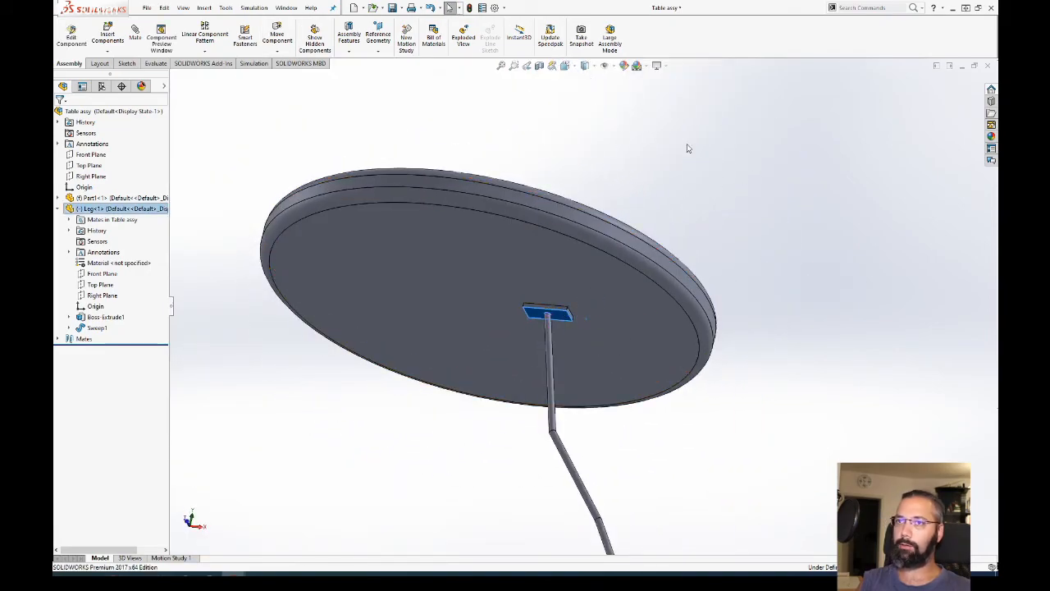
# Step: Switch to the Leg part document and start the Hole Wizard for its rectangular mounting plate
pyautogui.hotkey('ctrl', 'Tab')
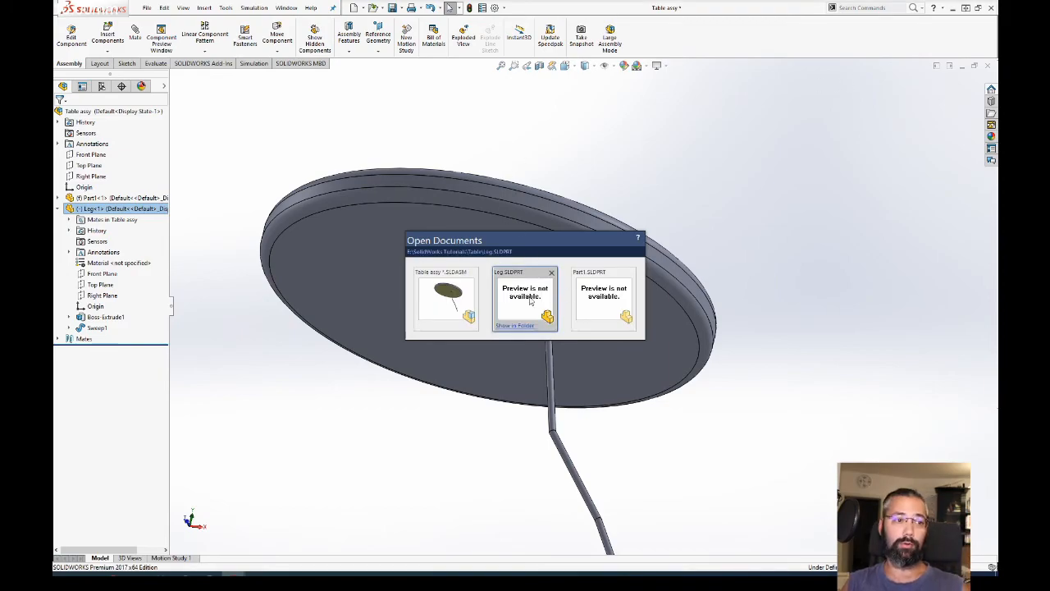
pyautogui.click(529, 300)
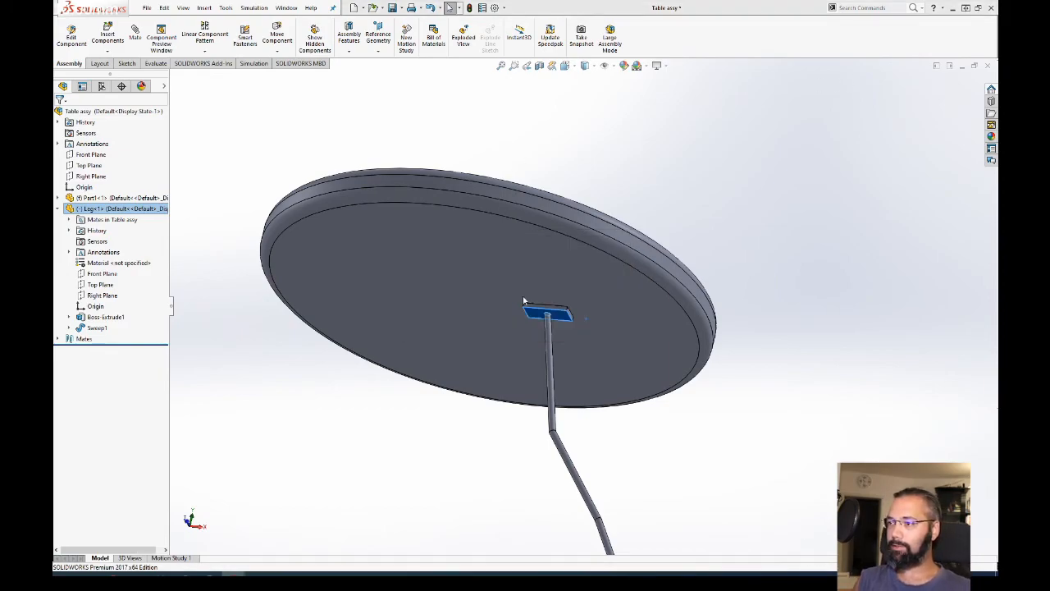
pyautogui.moveTo(525, 287); pyautogui.dragTo(601, 396, button='middle')
pyautogui.scroll(5, 528, 216)
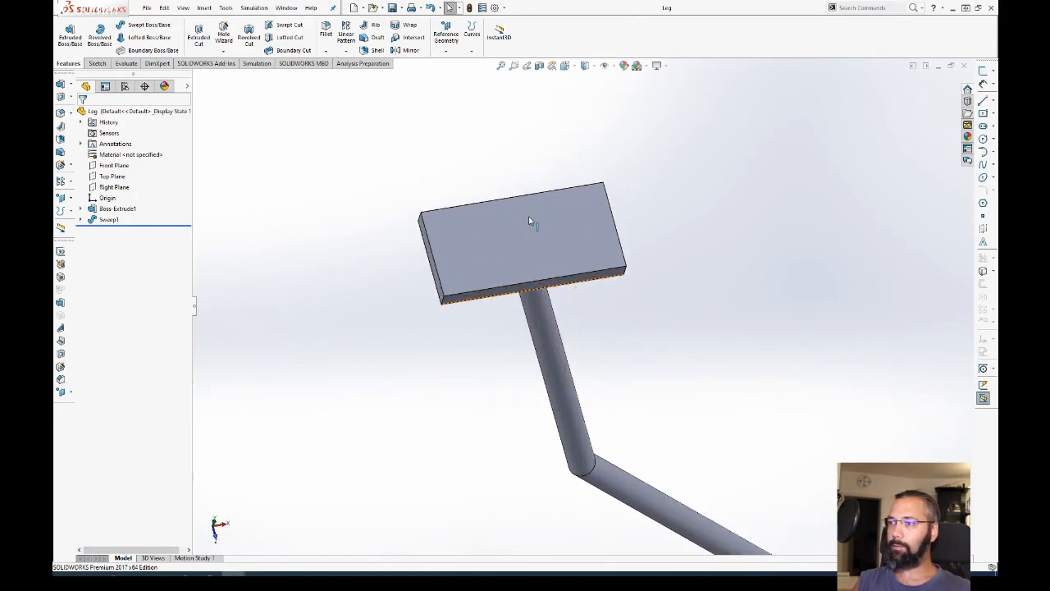
pyautogui.moveTo(528, 217); pyautogui.dragTo(324, 84, button='middle')
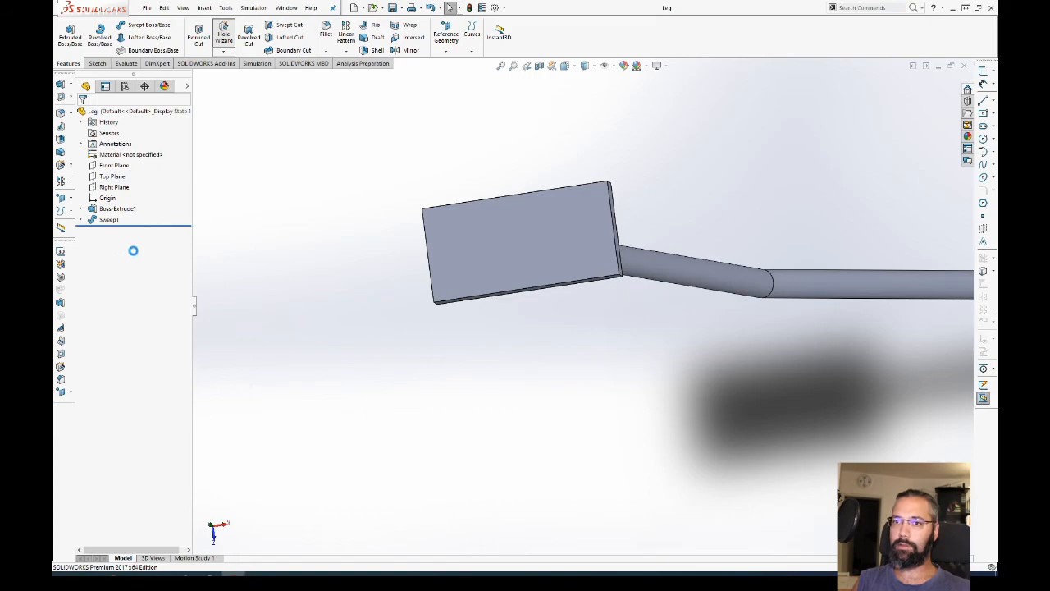
pyautogui.moveTo(595, 253); pyautogui.dragTo(524, 195, button='middle')
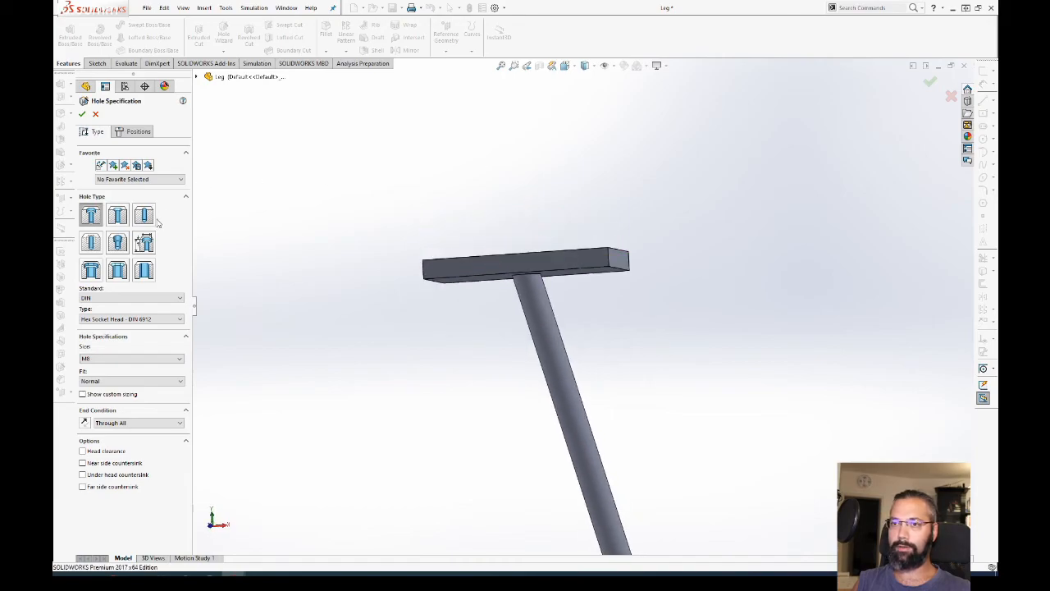
# Step: Specify a plain hole of type Screw Clearances with size M10 and Normal fit
pyautogui.click(144, 216)
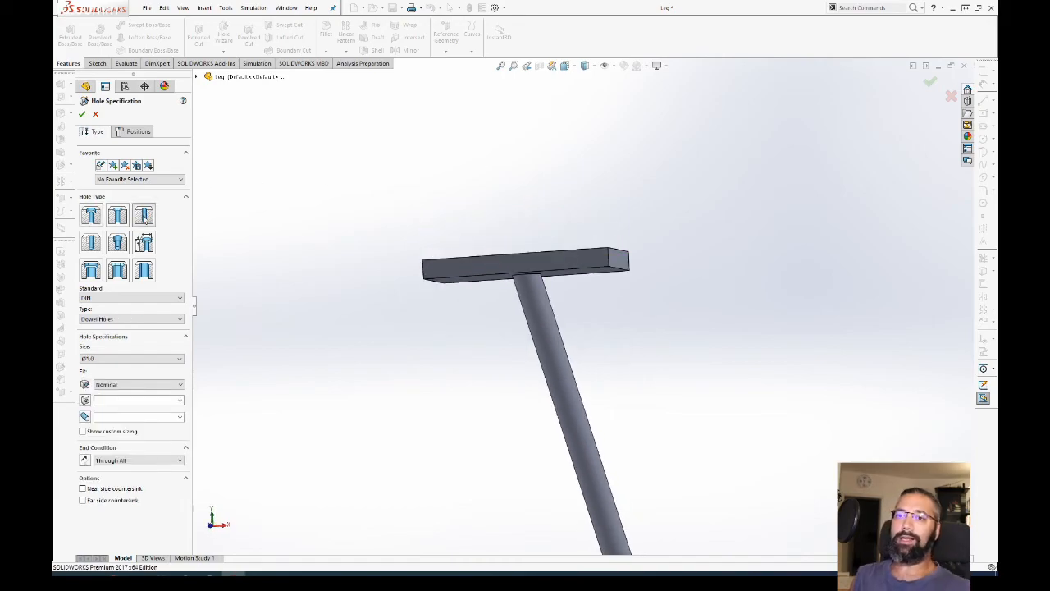
pyautogui.click(121, 319)
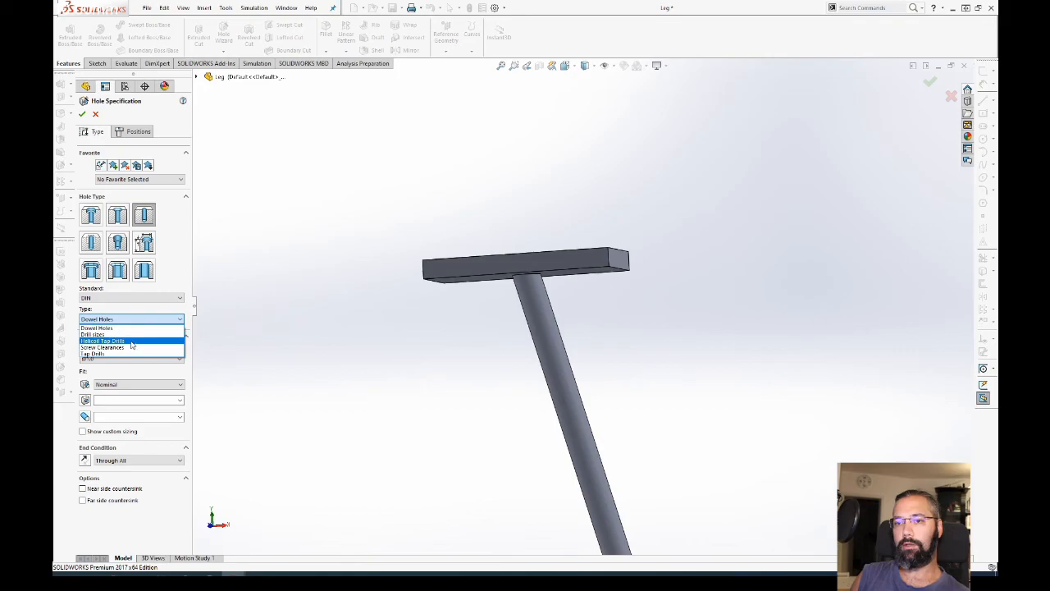
pyautogui.click(129, 347)
pyautogui.click(123, 358)
pyautogui.scroll(-4, 103, 396)
pyautogui.scroll(2, 103, 396)
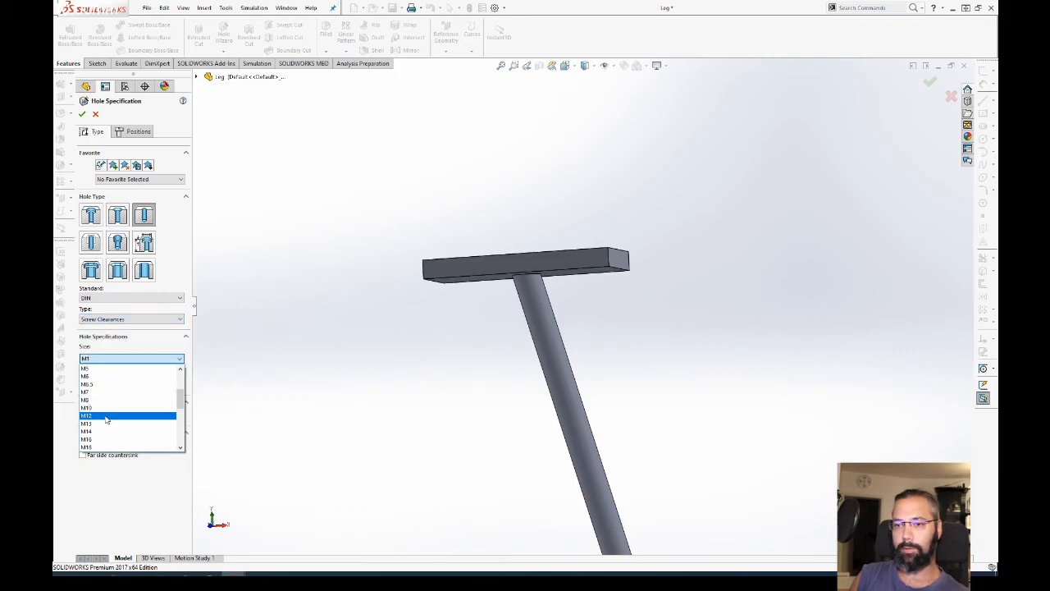
pyautogui.click(106, 410)
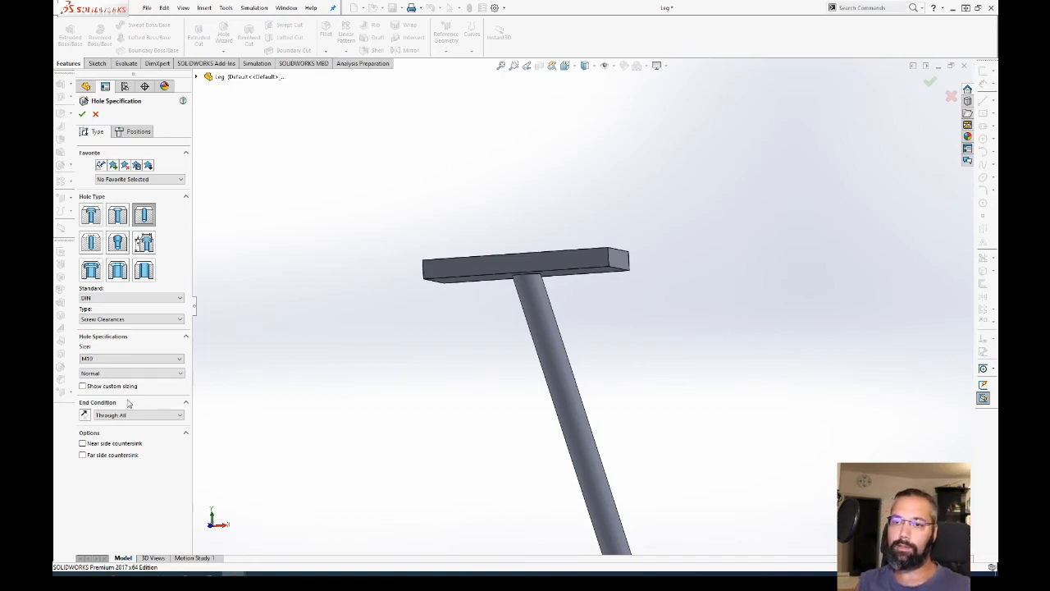
pyautogui.click(132, 373)
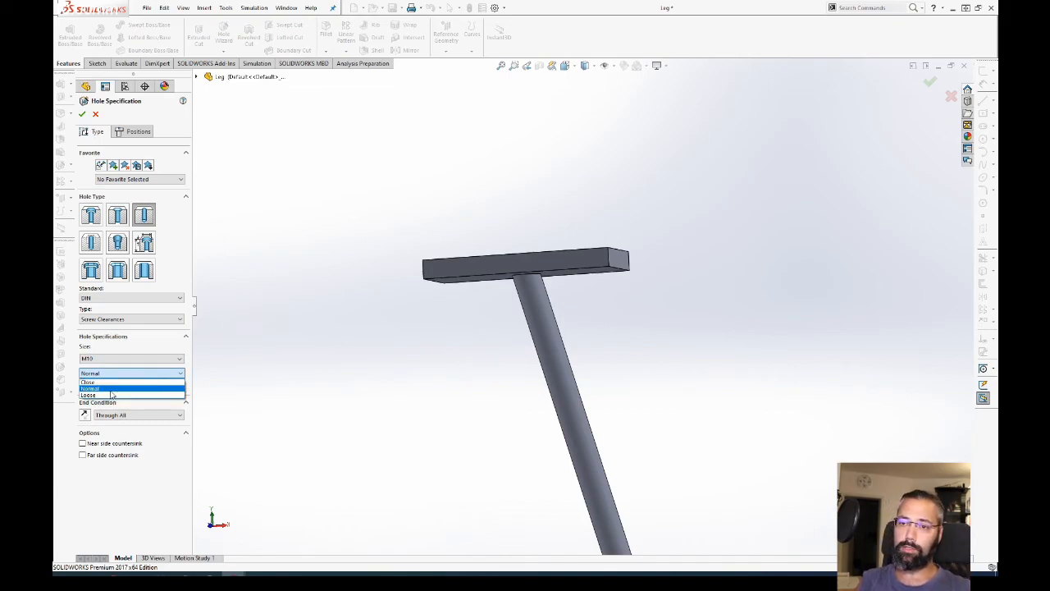
pyautogui.click(112, 389)
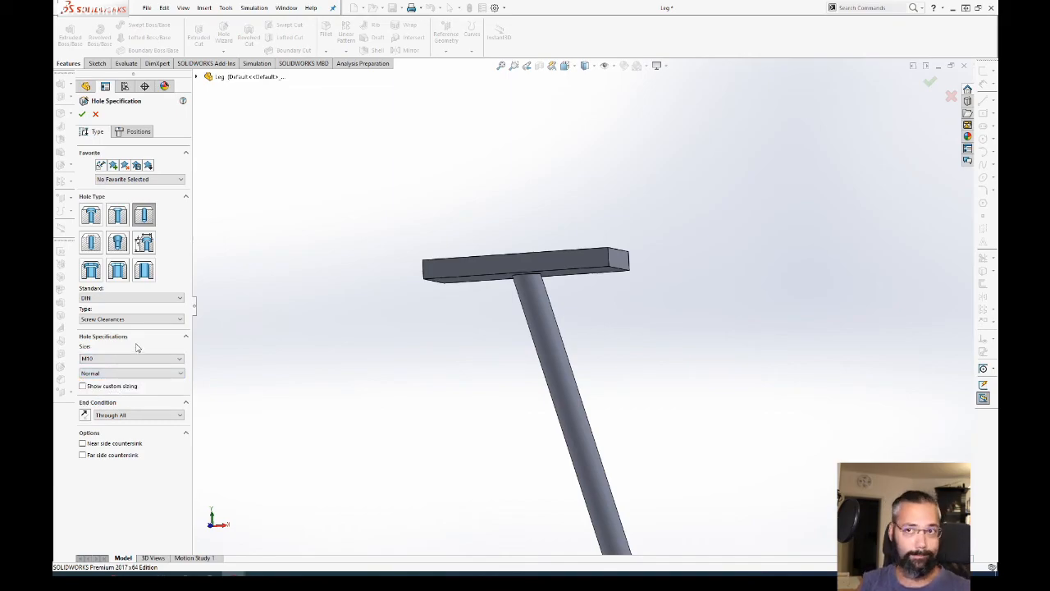
# Step: Place four screw holes on the mounting plate's underside, one near each corner
pyautogui.click(135, 131)
pyautogui.moveTo(328, 201)
pyautogui.mouseDown(button='middle')
pyautogui.moveTo(387, 205)
pyautogui.moveTo(465, 300)
pyautogui.mouseUp(button='middle')
pyautogui.click(466, 299)
pyautogui.moveTo(527, 367); pyautogui.dragTo(458, 275, button='middle')
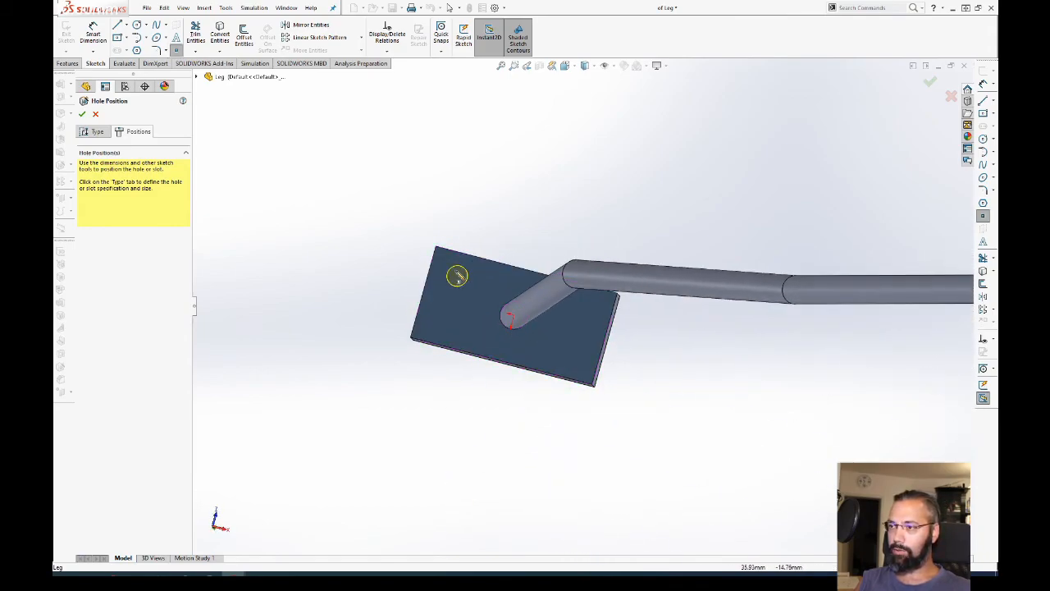
pyautogui.click(451, 267)
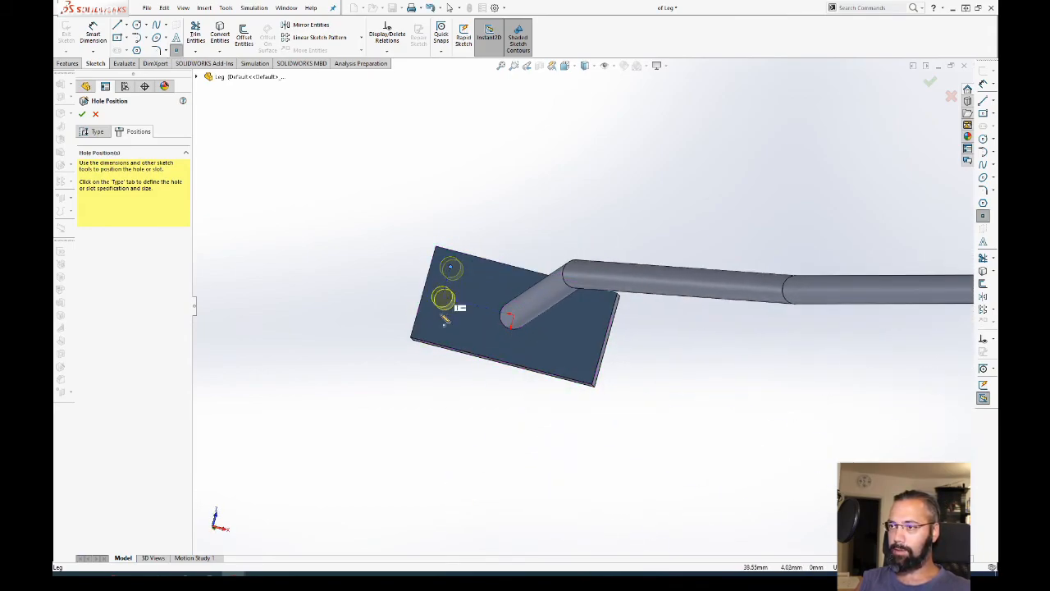
pyautogui.click(579, 365)
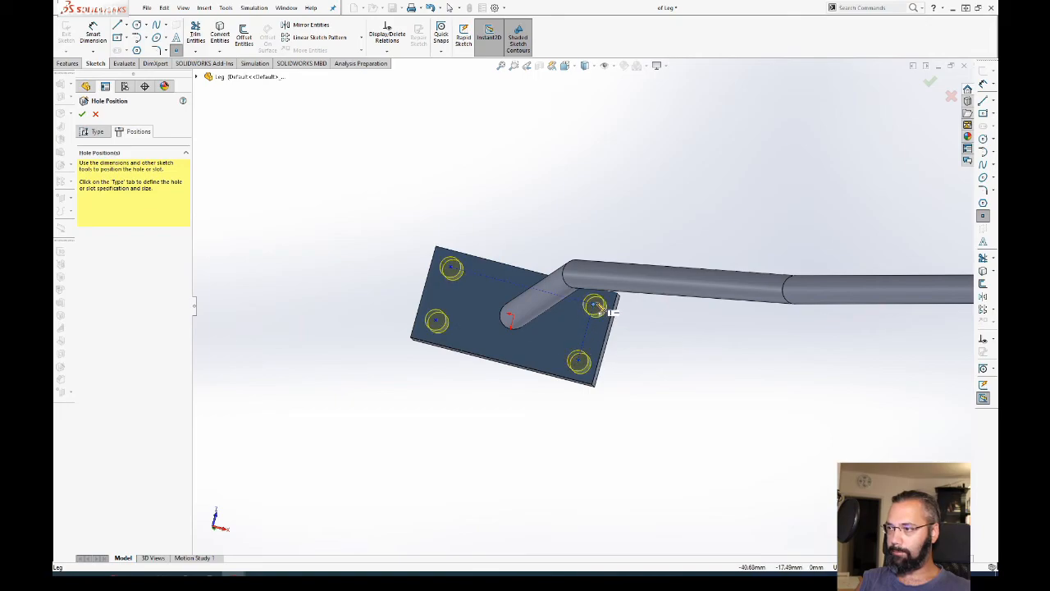
pyautogui.click(594, 305)
pyautogui.press('Escape')
# Step: Add a horizontal relation between the center points of the upper two holes, viewing the plate face-on
pyautogui.moveTo(608, 355); pyautogui.dragTo(619, 350, button='middle')
pyautogui.moveTo(741, 358); pyautogui.dragTo(738, 199, button='middle')
pyautogui.moveTo(704, 316); pyautogui.dragTo(710, 204, button='middle')
pyautogui.hotkey('ctrl', '8')
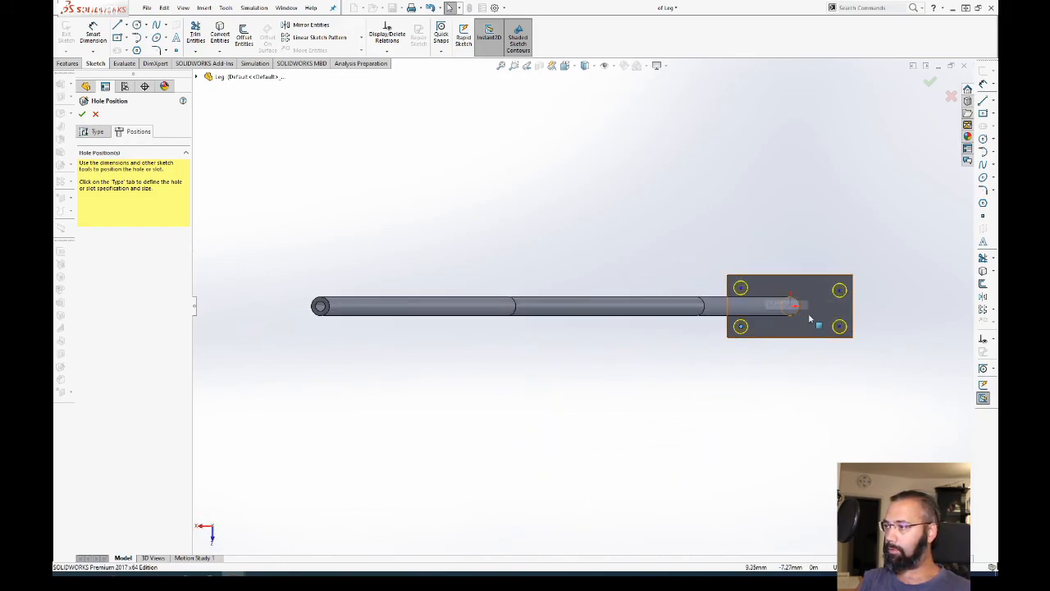
pyautogui.scroll(-8, 804, 316)
pyautogui.scroll(1, 786, 284)
pyautogui.scroll(2, 800, 298)
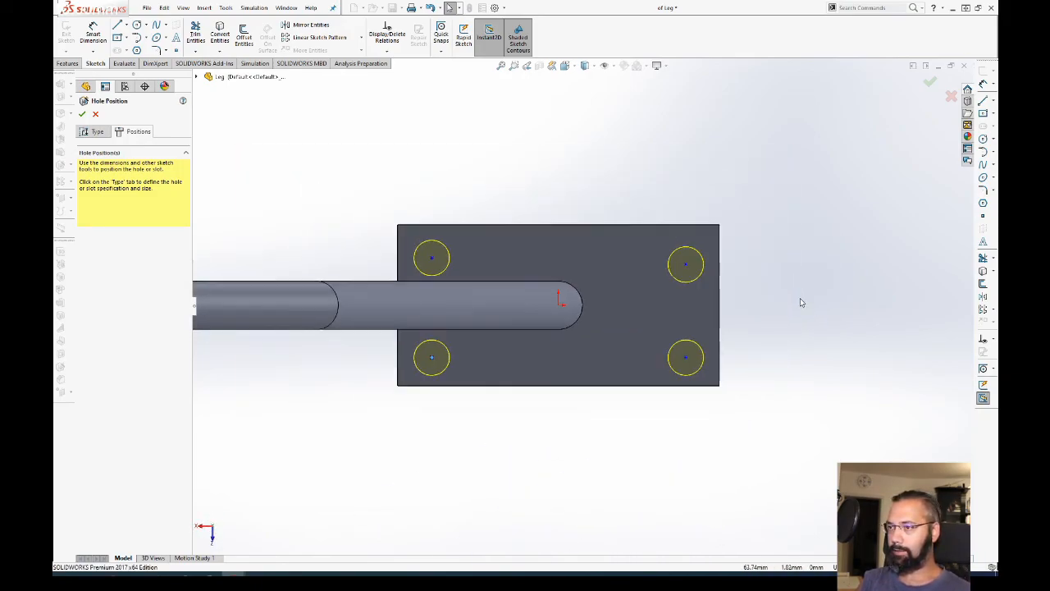
pyautogui.press('d')
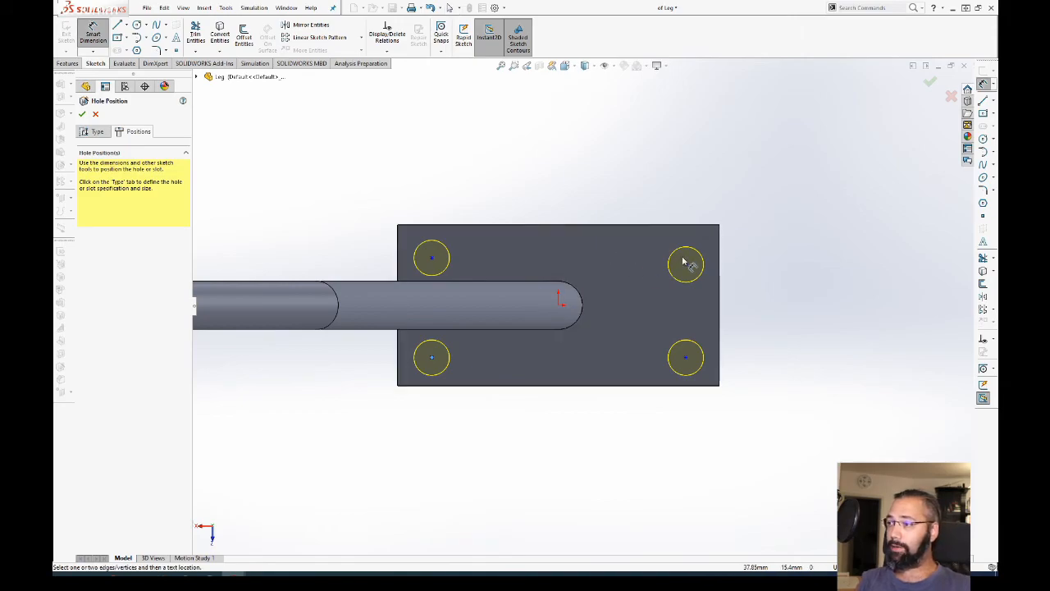
pyautogui.click(686, 267)
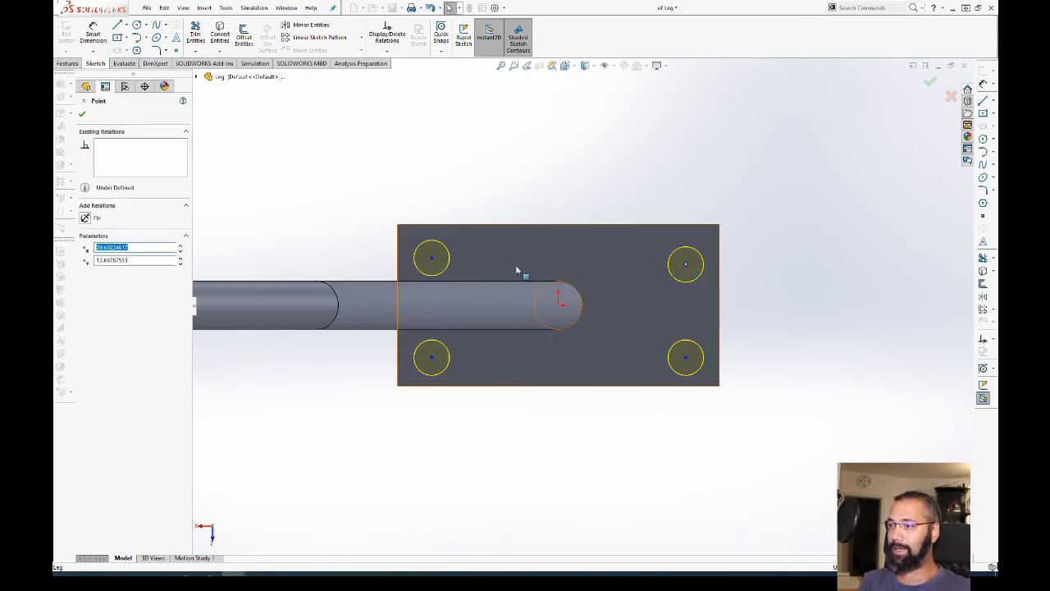
pyautogui.keyDown('ctrl'); pyautogui.click(432, 259); pyautogui.keyUp('ctrl')
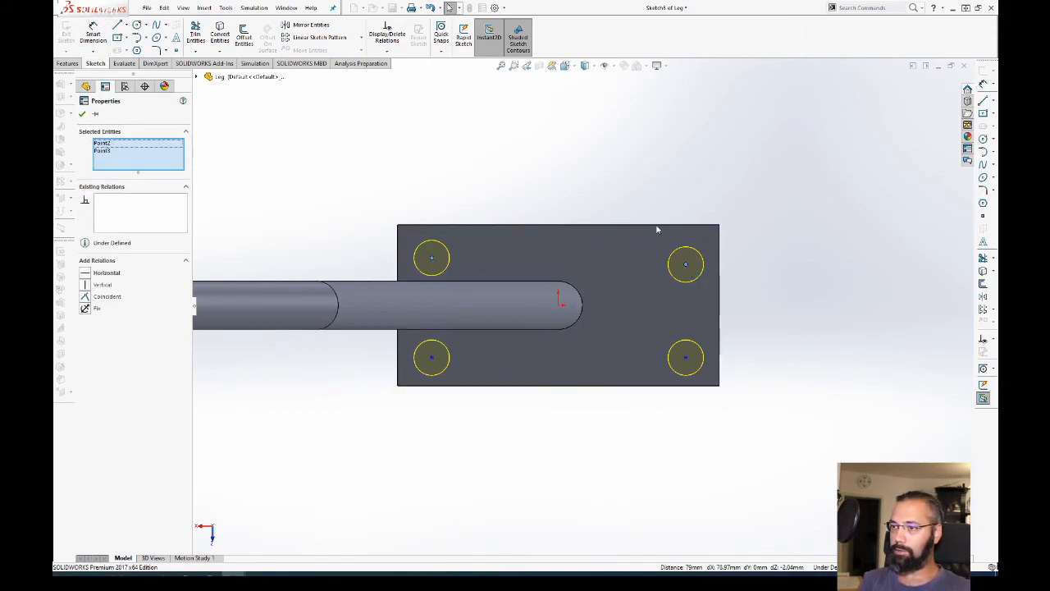
pyautogui.click(100, 274)
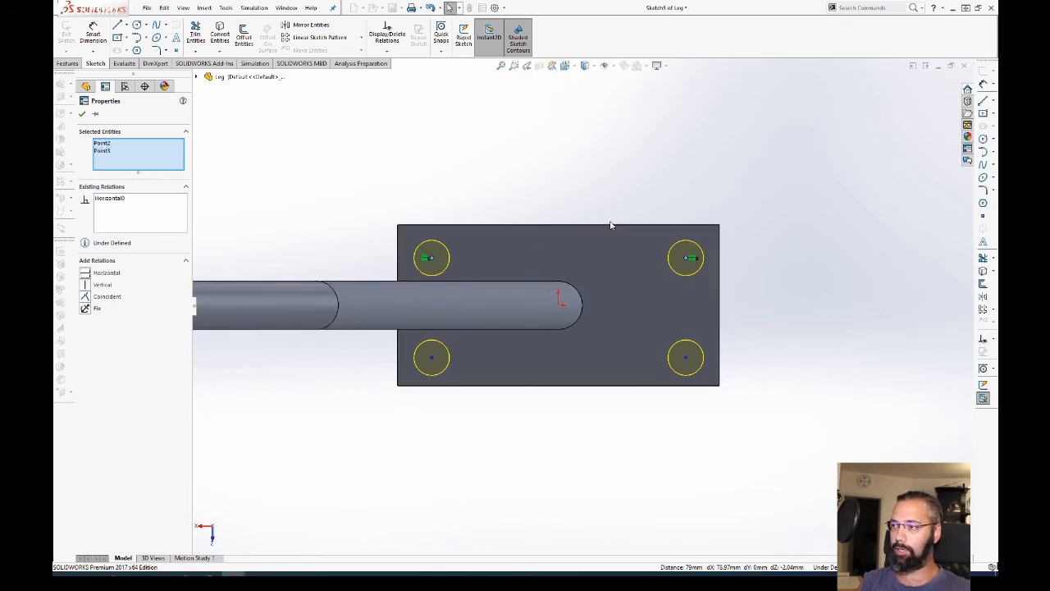
pyautogui.click(487, 206)
# Step: Add vertical relations between the center points of the left pair and of the right pair of holes
pyautogui.click(433, 259)
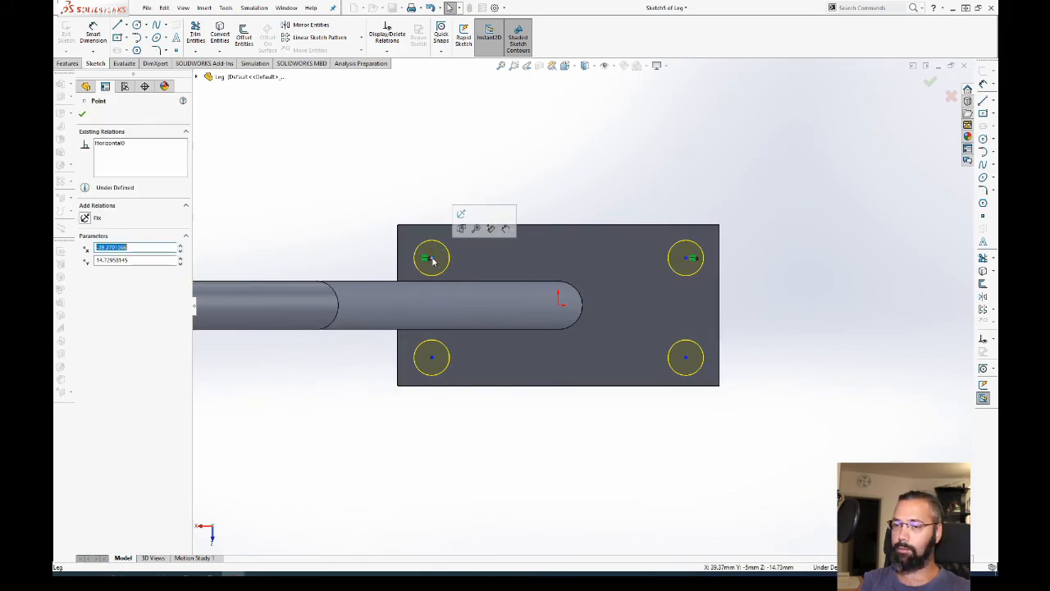
pyautogui.keyDown('ctrl'); pyautogui.click(432, 357); pyautogui.keyUp('ctrl')
pyautogui.click(100, 284)
pyautogui.click(363, 375)
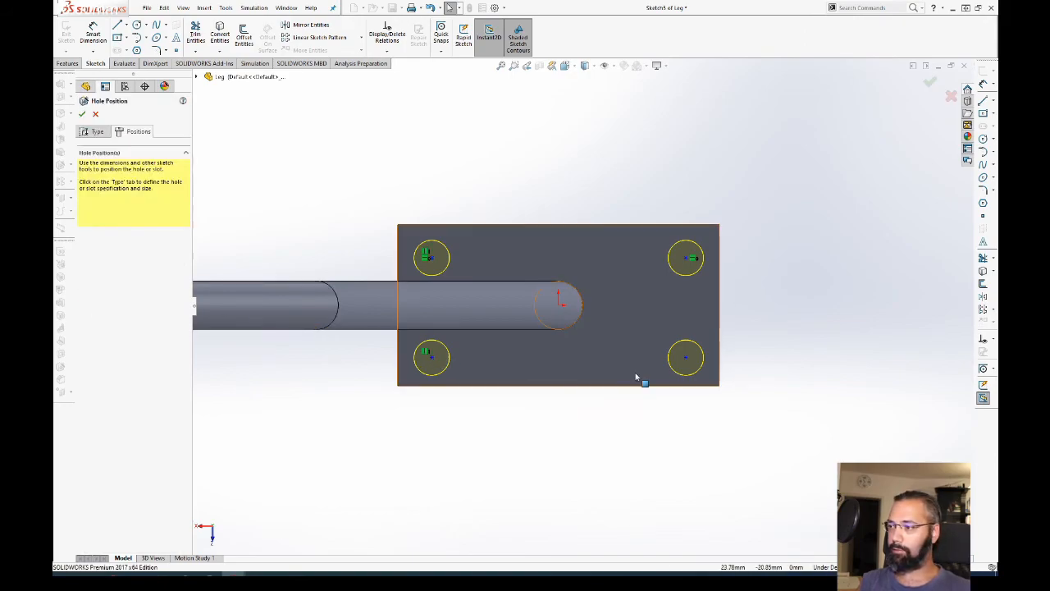
pyautogui.click(685, 357)
pyautogui.keyDown('ctrl'); pyautogui.click(685, 258); pyautogui.keyUp('ctrl')
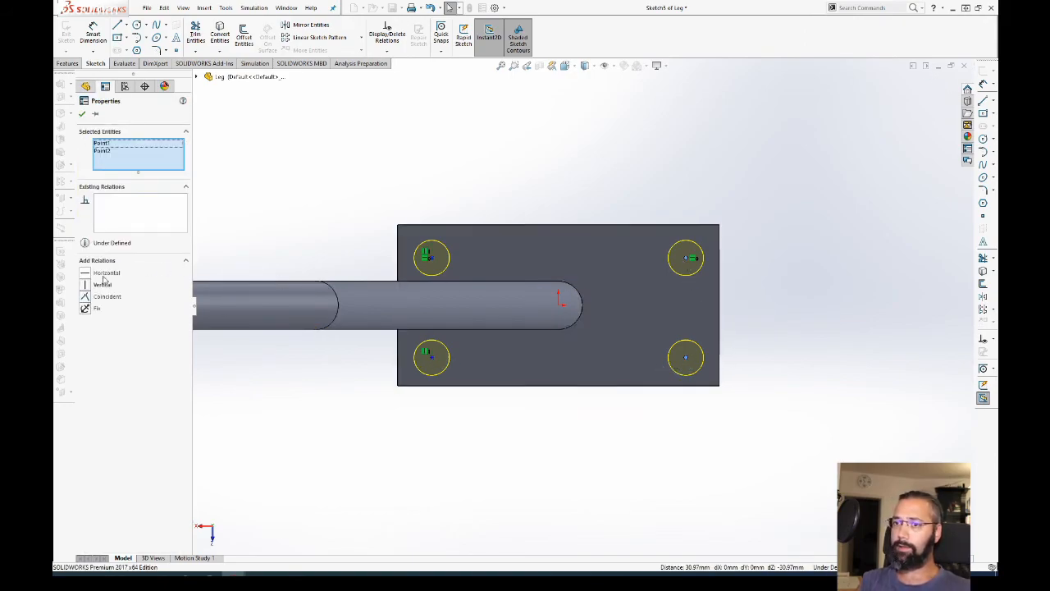
pyautogui.click(100, 285)
pyautogui.click(457, 429)
# Step: Add a horizontal relation between the center points of the lower two holes
pyautogui.click(431, 357)
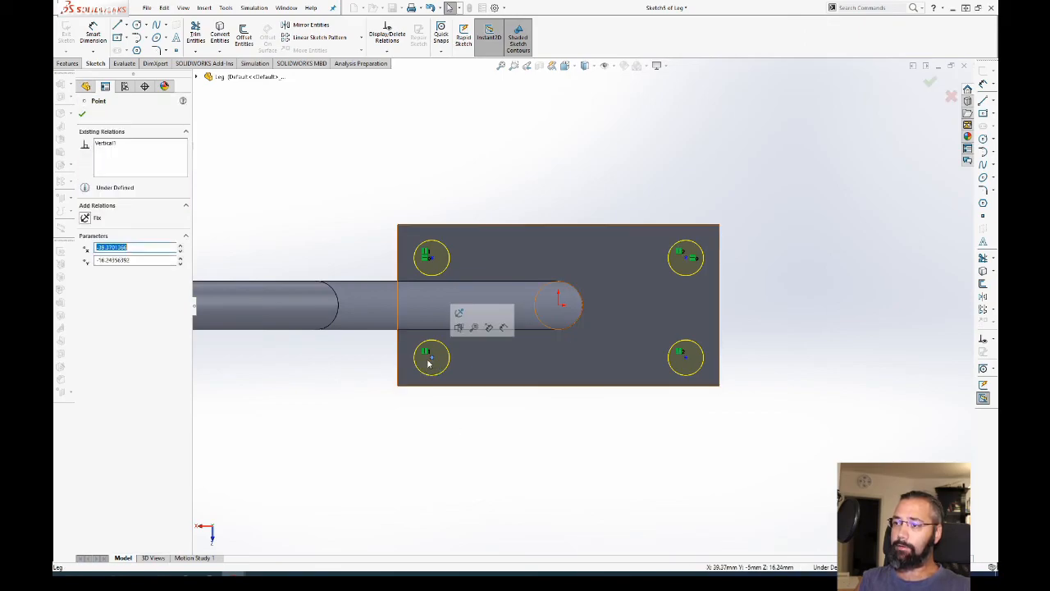
pyautogui.keyDown('ctrl'); pyautogui.click(685, 356); pyautogui.keyUp('ctrl')
pyautogui.click(86, 274)
pyautogui.click(546, 448)
# Step: Dimension the vertical spacing of the left hole pair and the horizontal spacing of the upper hole pair
pyautogui.moveTo(547, 448); pyautogui.dragTo(525, 335, button='right')
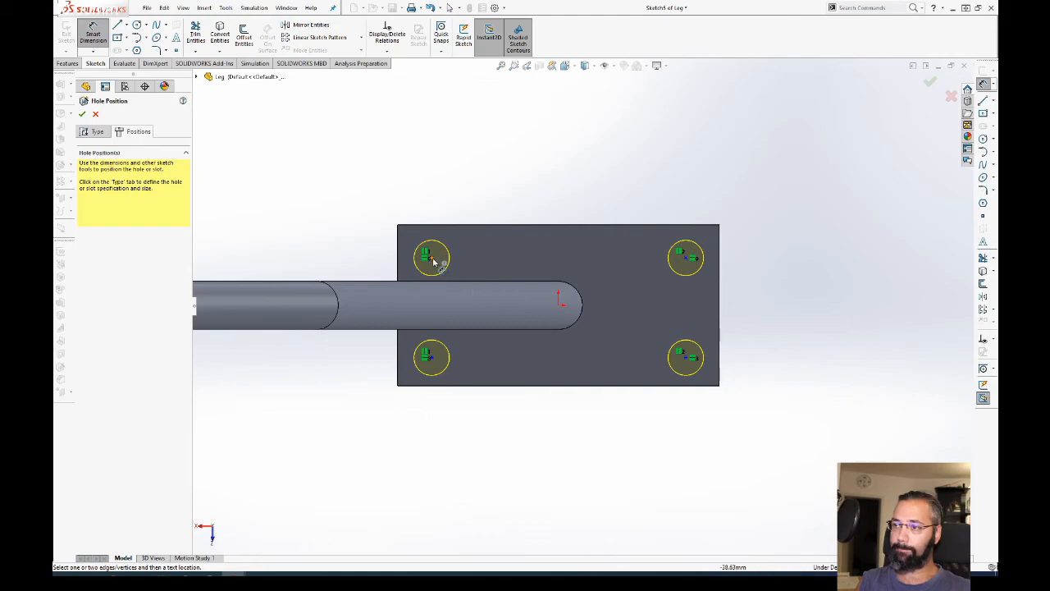
pyautogui.click(428, 258)
pyautogui.click(432, 359)
pyautogui.click(363, 352)
pyautogui.press('Return')
pyautogui.click(434, 259)
pyautogui.click(686, 259)
pyautogui.click(687, 262)
pyautogui.press('Return')
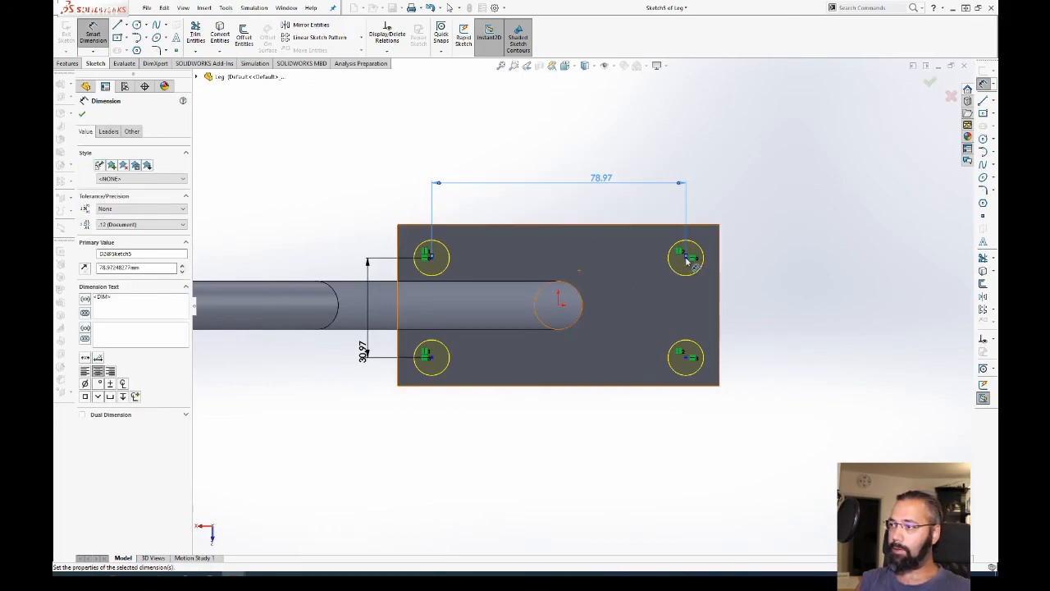
# Step: Dimension the horizontal distance from the origin to the upper-right hole's center
pyautogui.click(686, 260)
pyautogui.click(559, 305)
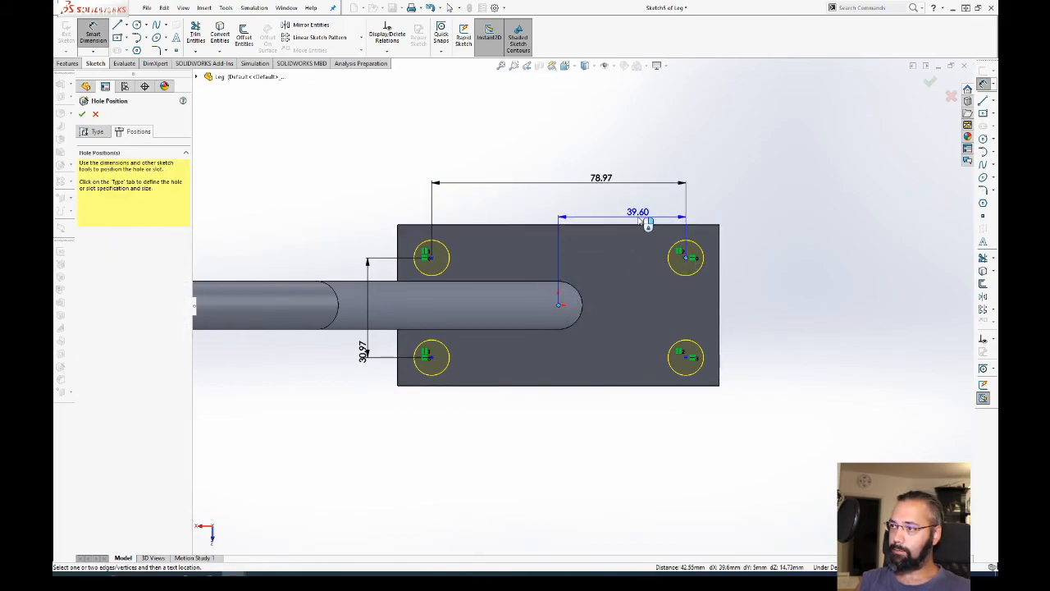
pyautogui.click(647, 220)
pyautogui.press('Return')
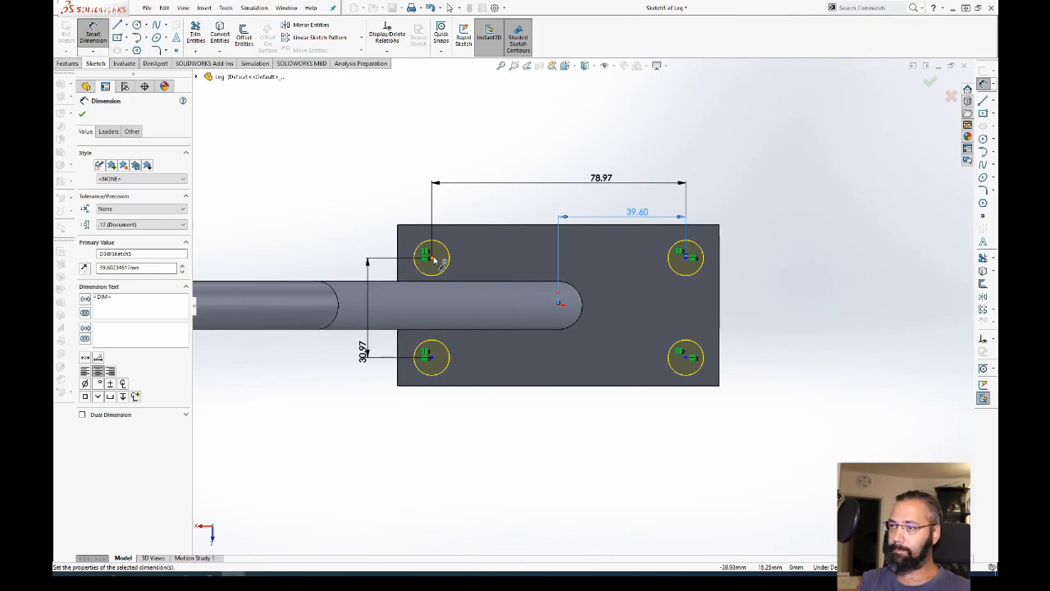
pyautogui.press('Escape')
pyautogui.moveTo(687, 258)
pyautogui.mouseDown()
pyautogui.moveTo(691, 295)
pyautogui.moveTo(686, 260)
pyautogui.mouseUp()
pyautogui.press('Return')
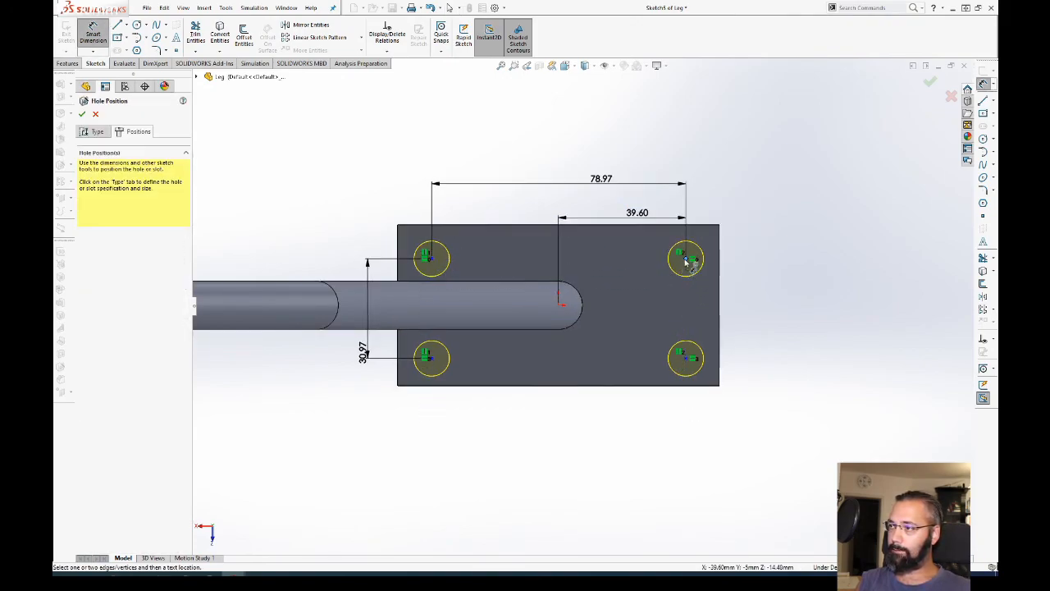
# Step: Dimension the vertical distance from the origin to the upper-right hole's center and finish the clearance holes
pyautogui.click(686, 259)
pyautogui.click(558, 304)
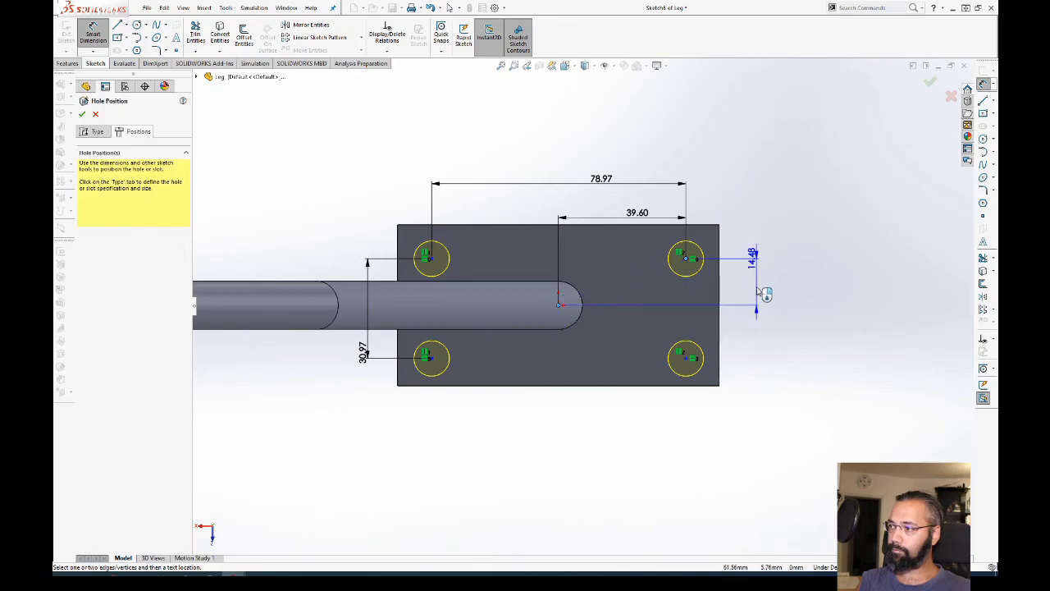
pyautogui.click(758, 283)
pyautogui.press('Return')
pyautogui.press('Escape')
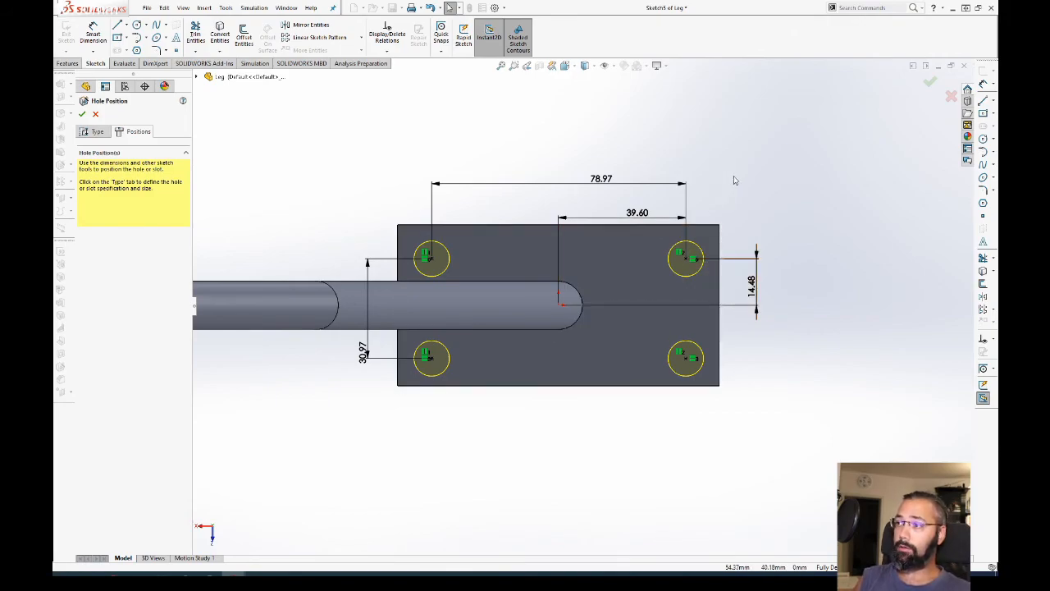
pyautogui.click(931, 84)
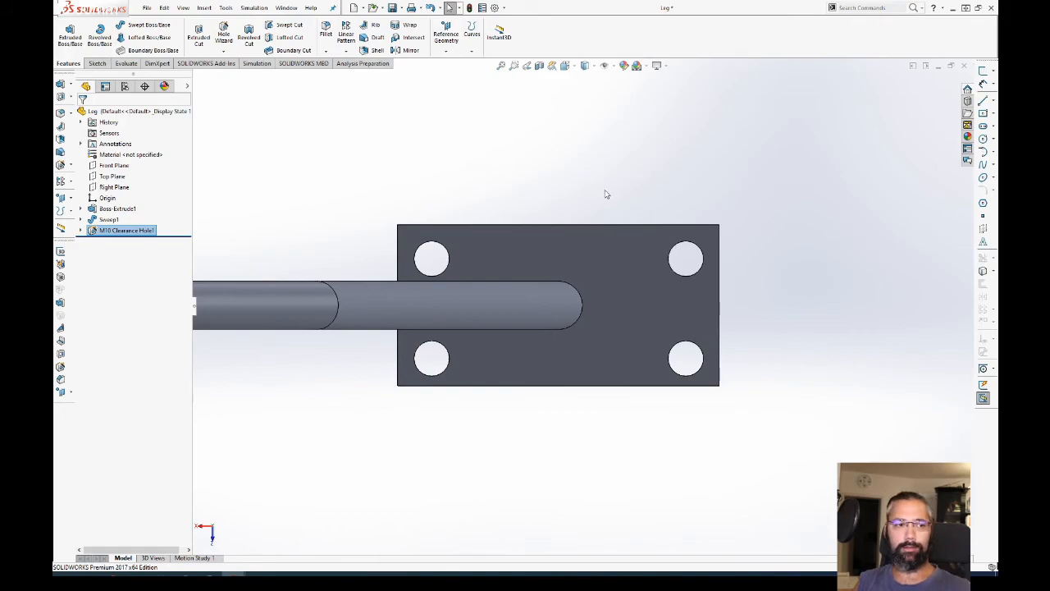
# Step: Edit the clearance holes' position sketch and set the hole spacing to 30 mm across and 80 mm along the plate
pyautogui.moveTo(575, 265); pyautogui.dragTo(612, 362, button='middle')
pyautogui.scroll(-3, 604, 284)
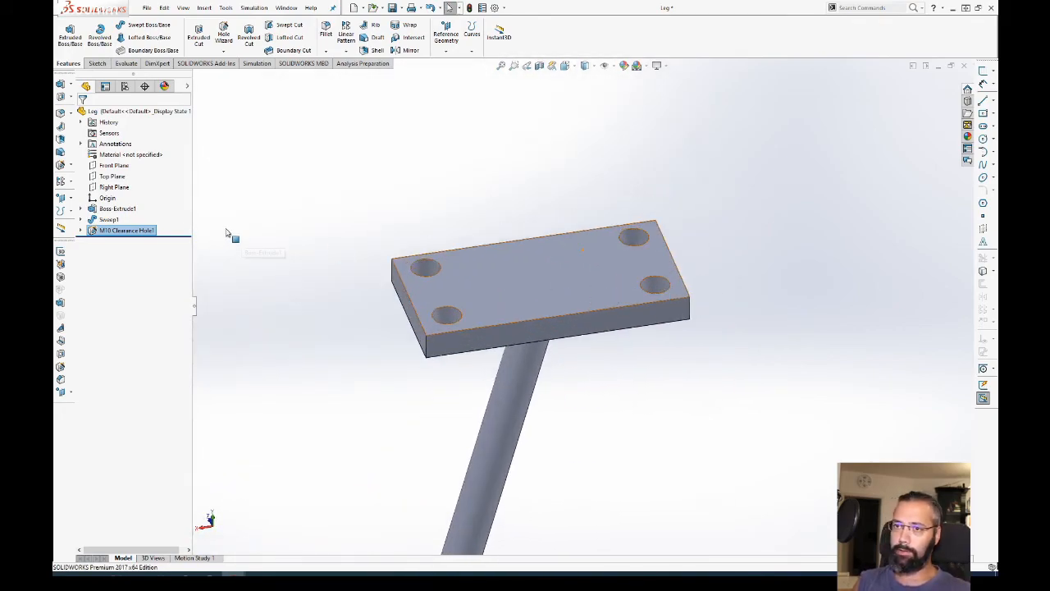
pyautogui.moveTo(492, 311)
pyautogui.mouseDown(button='middle')
pyautogui.moveTo(544, 304)
pyautogui.moveTo(623, 238)
pyautogui.moveTo(623, 7)
pyautogui.moveTo(569, 67)
pyautogui.mouseUp(button='middle')
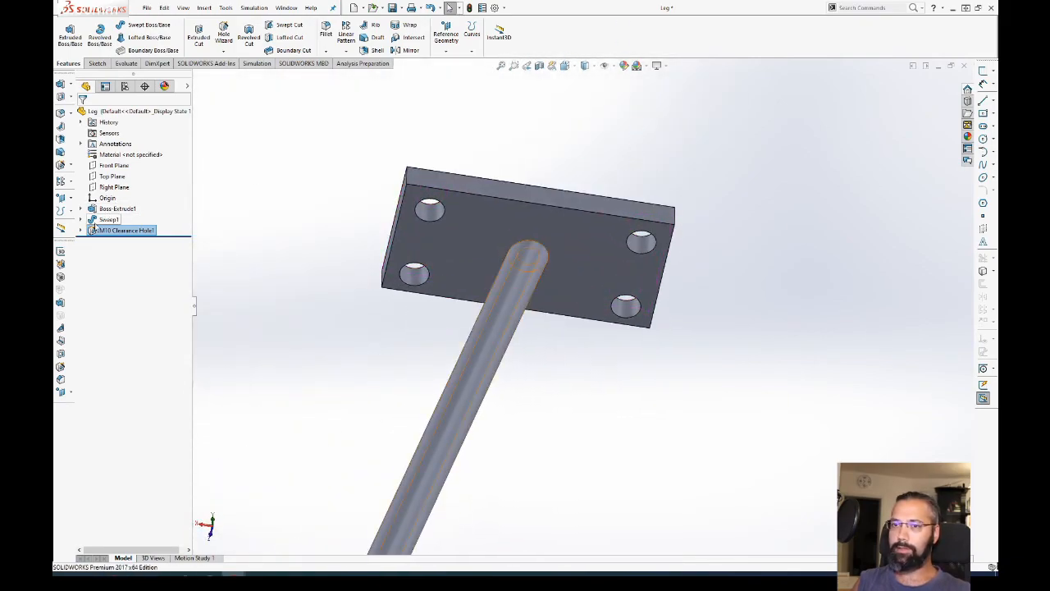
pyautogui.click(80, 231)
pyautogui.click(108, 242)
pyautogui.click(104, 213)
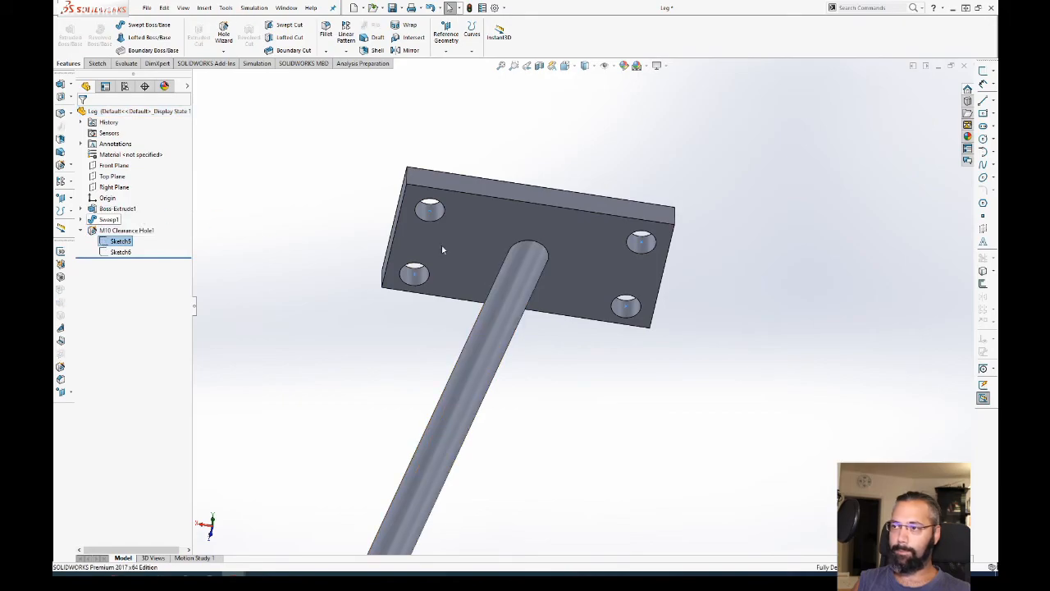
pyautogui.click(370, 291)
pyautogui.write('30')
pyautogui.press('Return')
pyautogui.click(564, 142)
pyautogui.write('80')
pyautogui.press('Return')
# Step: Set the corner hole's offsets from the origin to 40 mm and 15 mm, and exit the sketch
pyautogui.click(593, 169)
pyautogui.write('40')
pyautogui.press('Return')
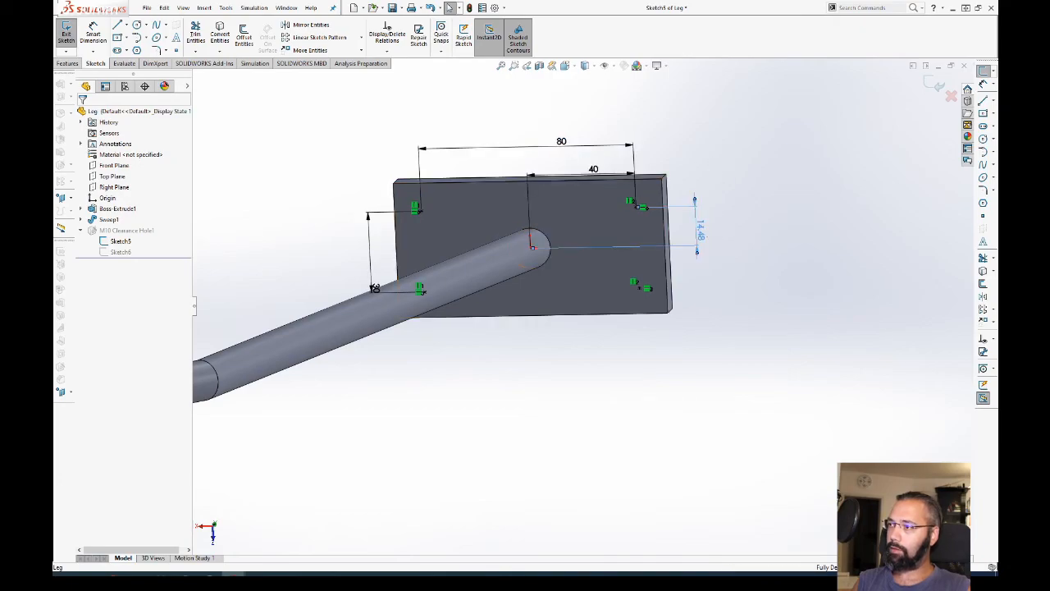
pyautogui.write('15')
pyautogui.press('Return')
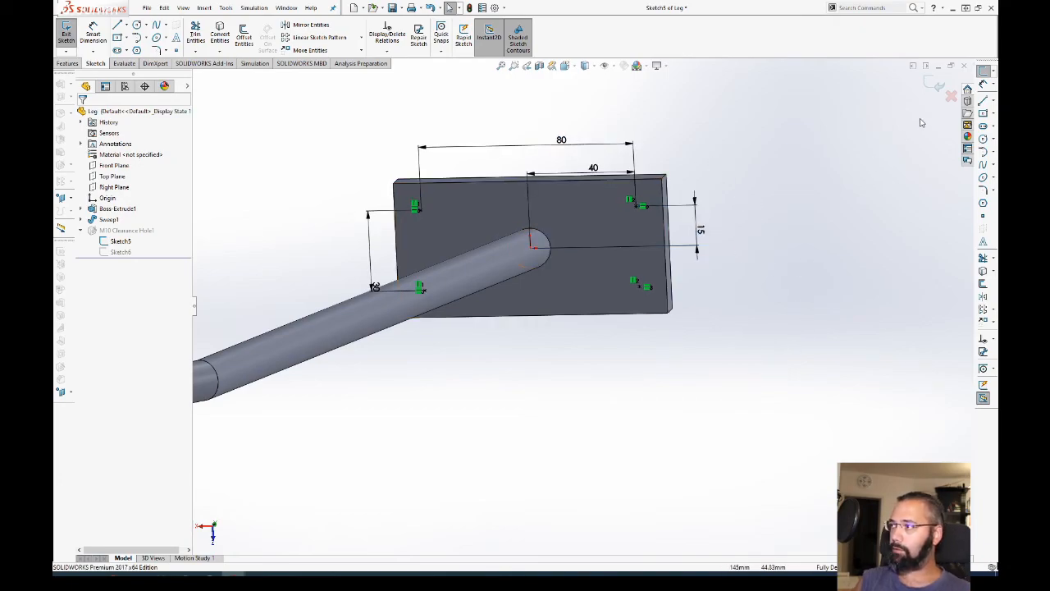
pyautogui.click(938, 87)
# Step: Edit the mounting plate's base sketch and set the rectangle to 120 mm long and 60 mm wide
pyautogui.moveTo(668, 162)
pyautogui.mouseDown(button='middle')
pyautogui.moveTo(718, 345)
pyautogui.moveTo(357, 271)
pyautogui.mouseUp(button='middle')
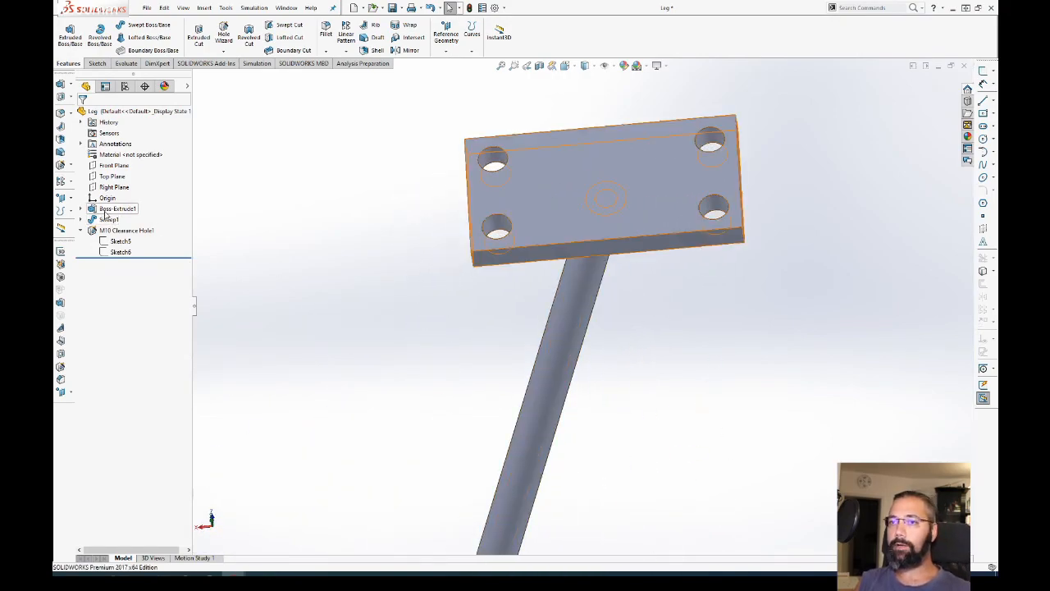
pyautogui.click(111, 209)
pyautogui.click(83, 210)
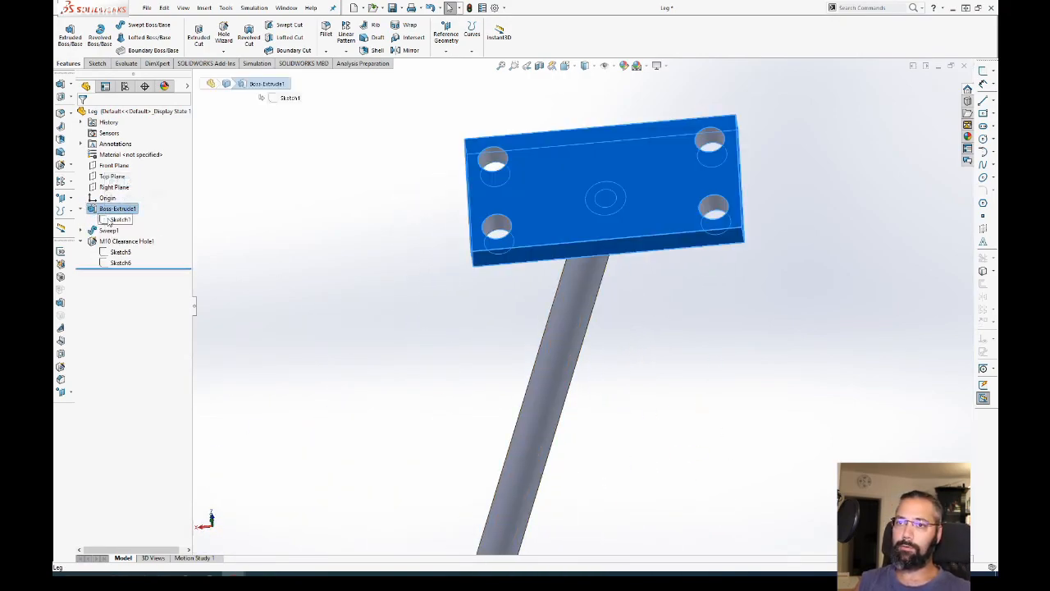
pyautogui.click(121, 219)
pyautogui.click(115, 189)
pyautogui.doubleClick(500, 381)
pyautogui.write('120')
pyautogui.press('Return')
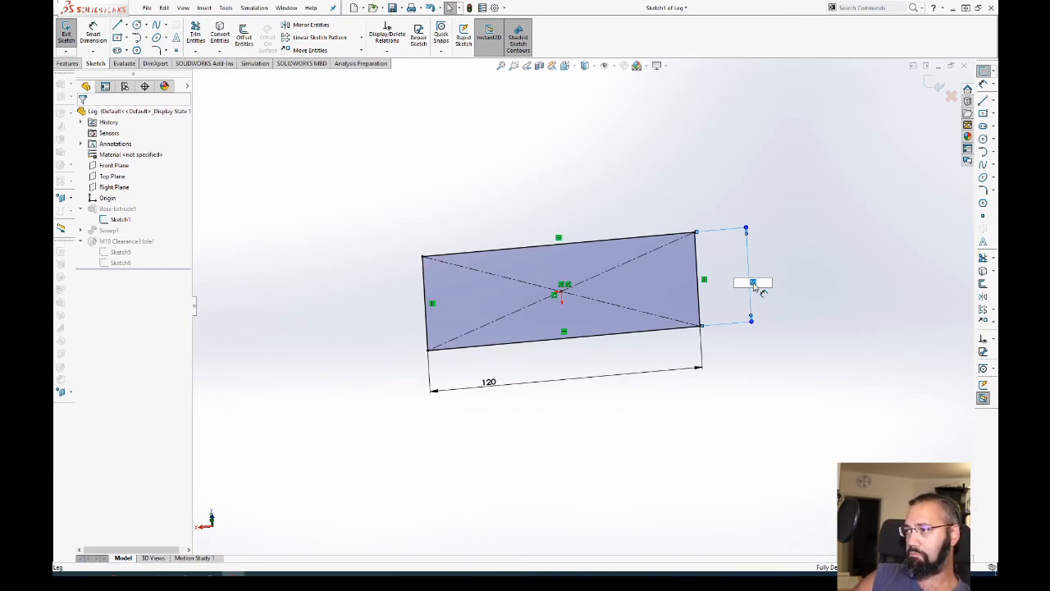
pyautogui.write('80')
pyautogui.press('Return')
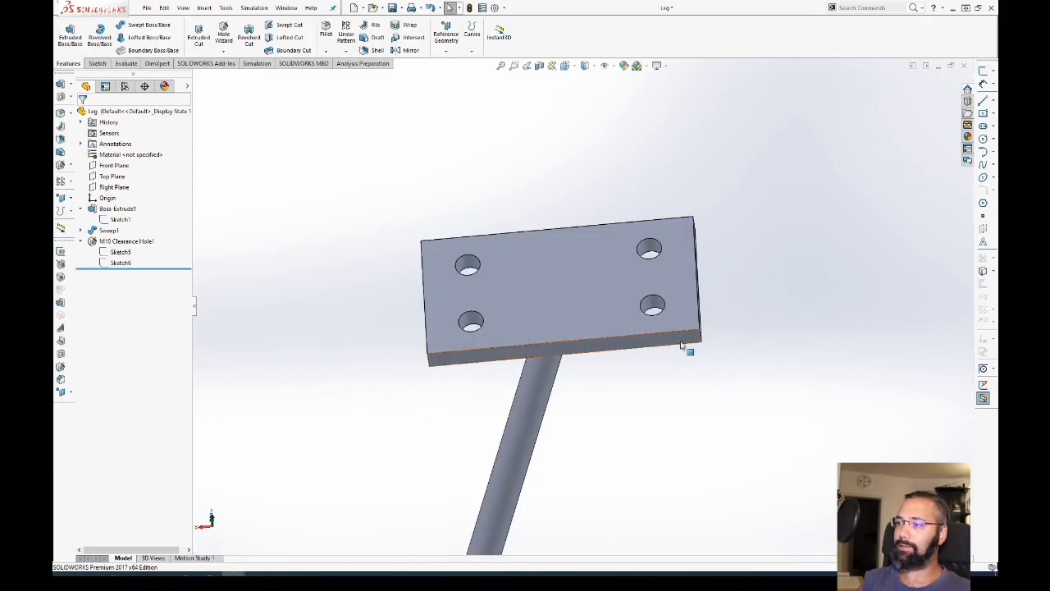
# Step: Inspect the enlarged plate from its underside and select the cylindrical faces of all four clearance holes
pyautogui.moveTo(603, 189)
pyautogui.mouseDown(button='middle')
pyautogui.moveTo(615, 204)
pyautogui.moveTo(601, 240)
pyautogui.moveTo(605, 283)
pyautogui.moveTo(499, 293)
pyautogui.moveTo(581, 359)
pyautogui.mouseUp(button='middle')
pyautogui.scroll(-5, 609, 247)
pyautogui.click(596, 291)
pyautogui.scroll(2, 601, 276)
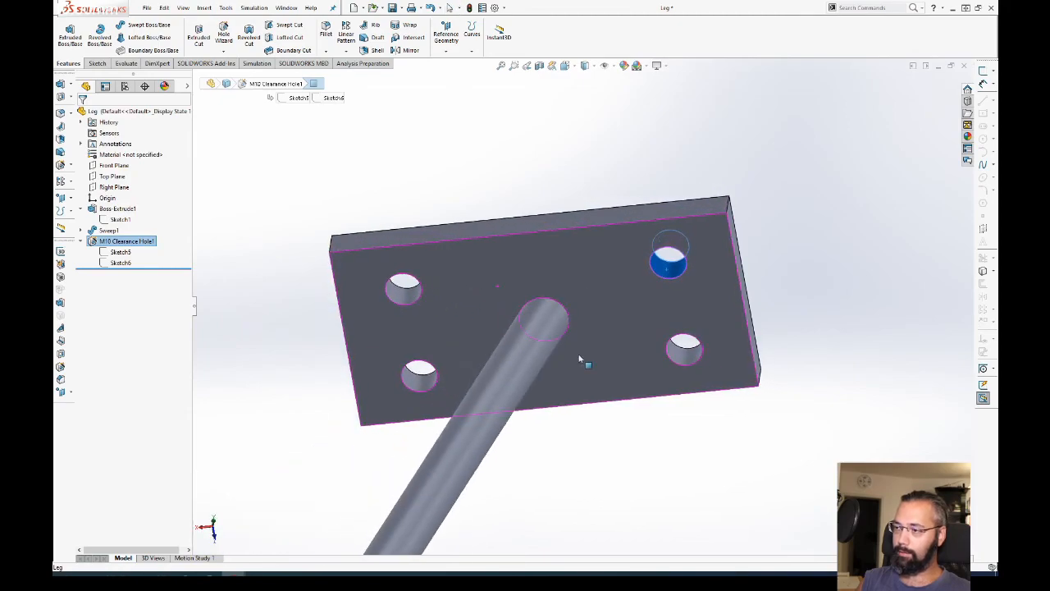
pyautogui.keyDown('ctrl'); pyautogui.click(684, 349); pyautogui.keyUp('ctrl')
pyautogui.keyDown('ctrl'); pyautogui.click(427, 377); pyautogui.keyUp('ctrl')
pyautogui.keyDown('ctrl'); pyautogui.click(401, 300); pyautogui.keyUp('ctrl')
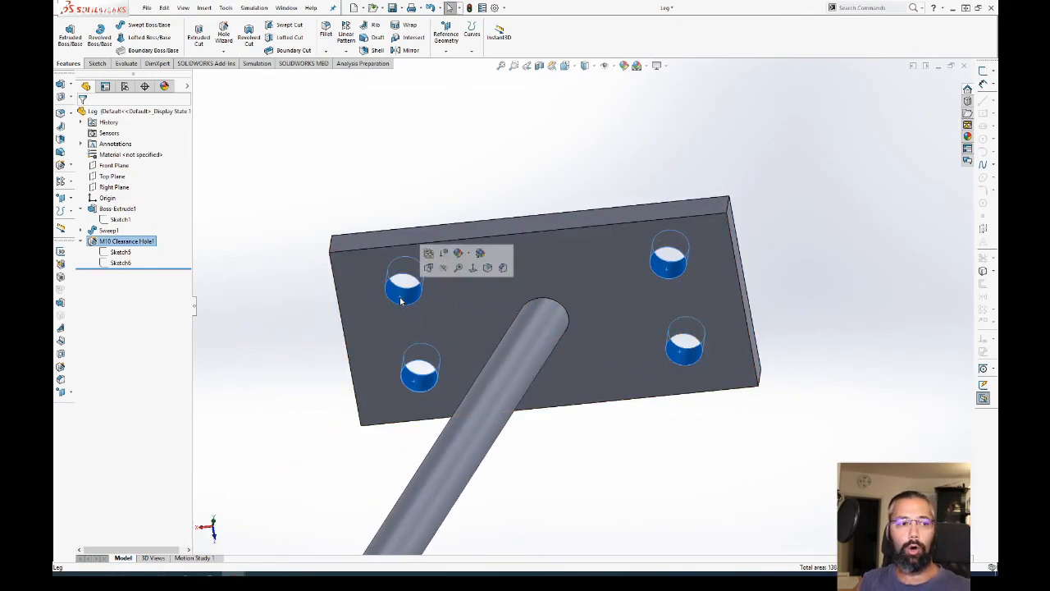
# Step: View the mounting plate's top face straight on and open the M10 clearance holes' position sketch for editing
pyautogui.moveTo(535, 297); pyautogui.dragTo(558, 284, button='middle')
pyautogui.click(555, 230)
pyautogui.hotkey('ctrl', '8')
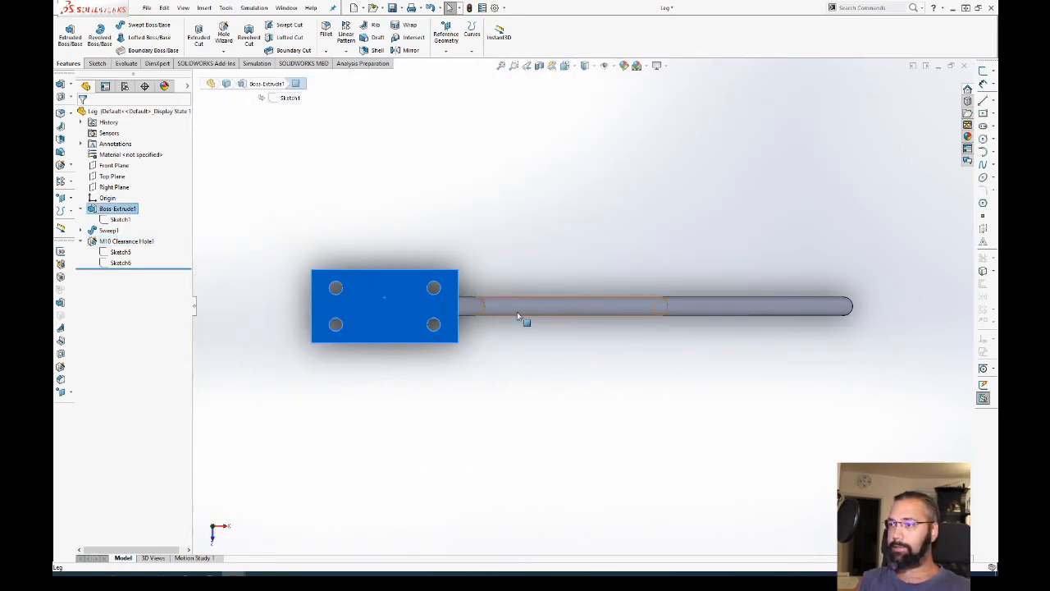
pyautogui.click(105, 220)
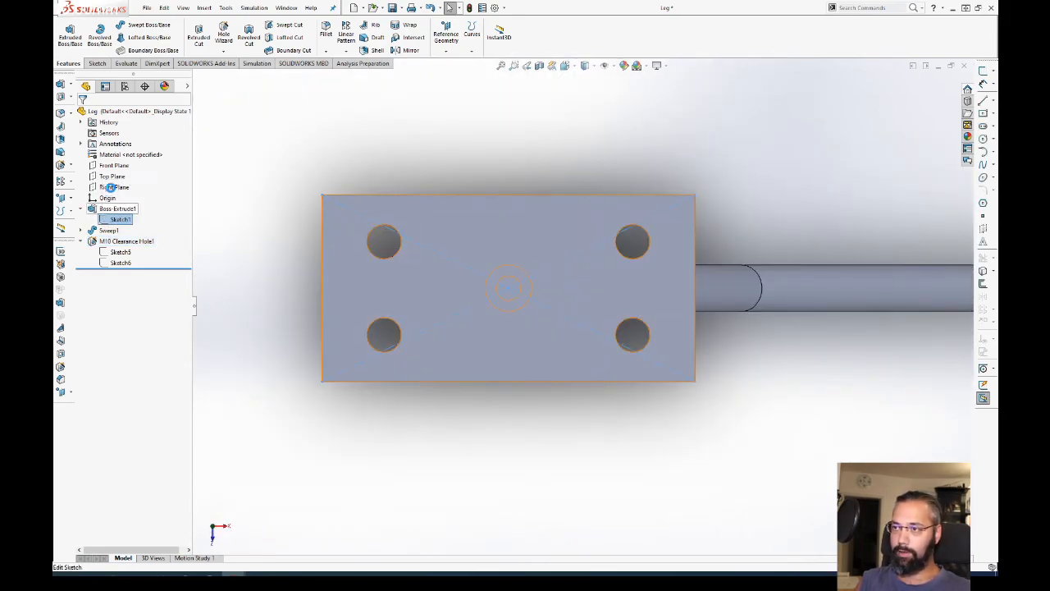
pyautogui.click(110, 188)
pyautogui.click(113, 251)
pyautogui.click(122, 223)
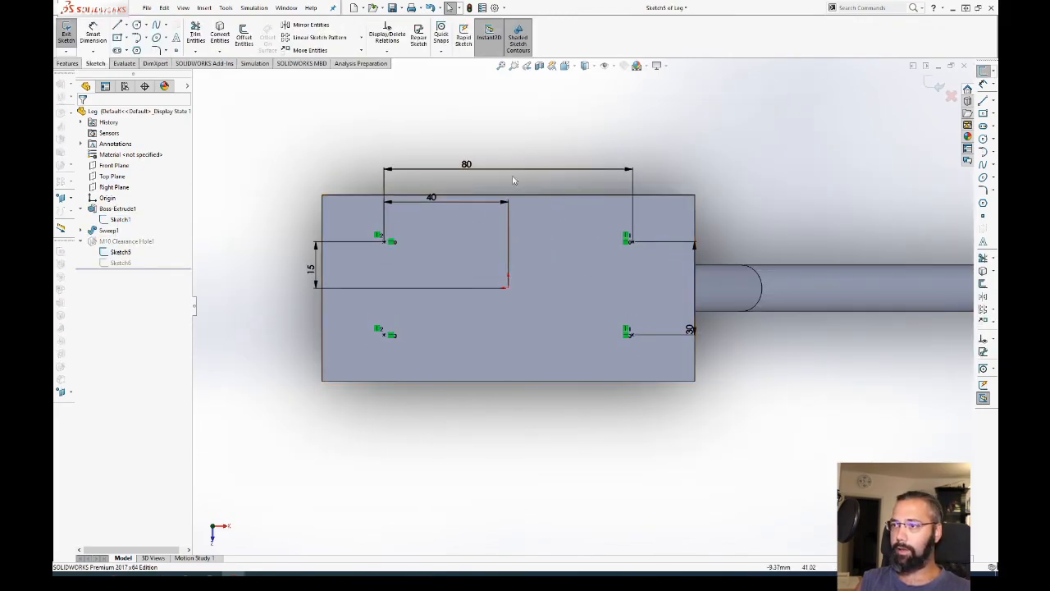
# Step: Move the 40, 80 and 15 mm dimensions clear of the plate outline and select all four hole position dimensions
pyautogui.click(431, 198)
pyautogui.moveTo(430, 199); pyautogui.dragTo(460, 171)
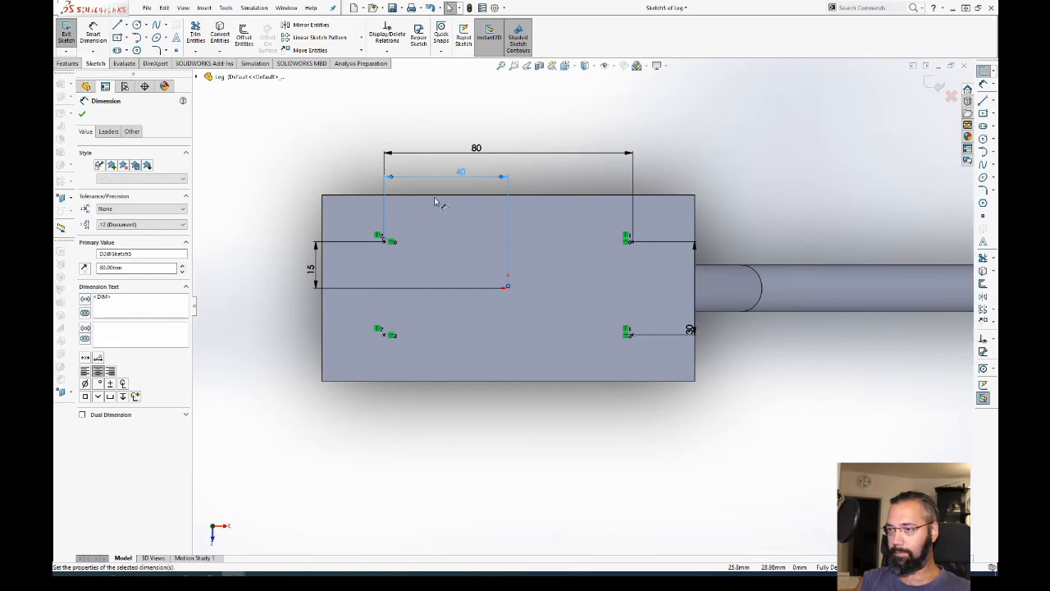
pyautogui.moveTo(310, 270); pyautogui.dragTo(296, 264)
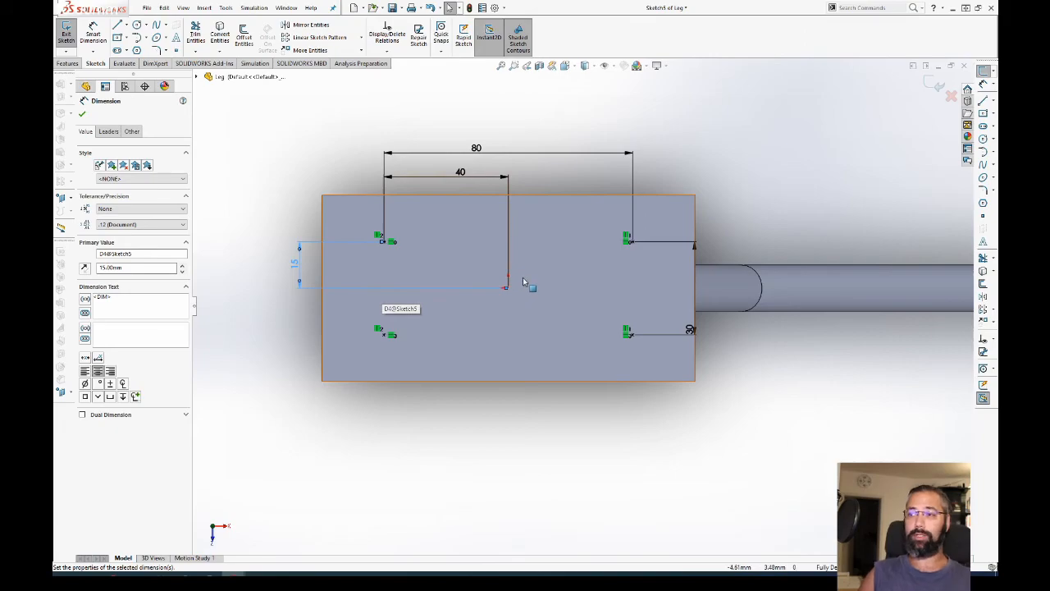
pyautogui.click(460, 172)
pyautogui.press('Tab')
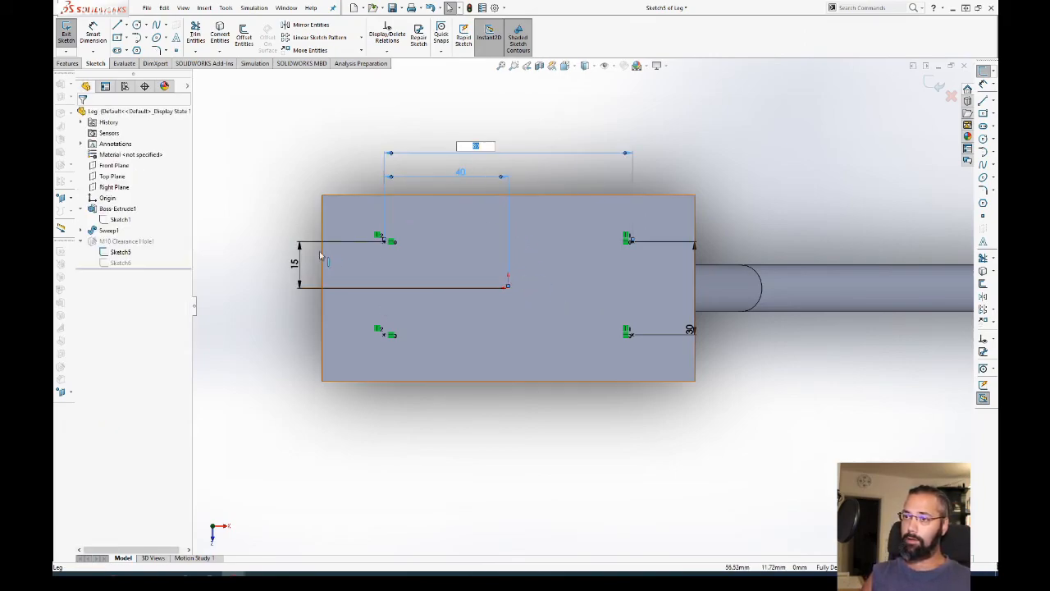
pyautogui.press('Tab')
pyautogui.click(692, 335)
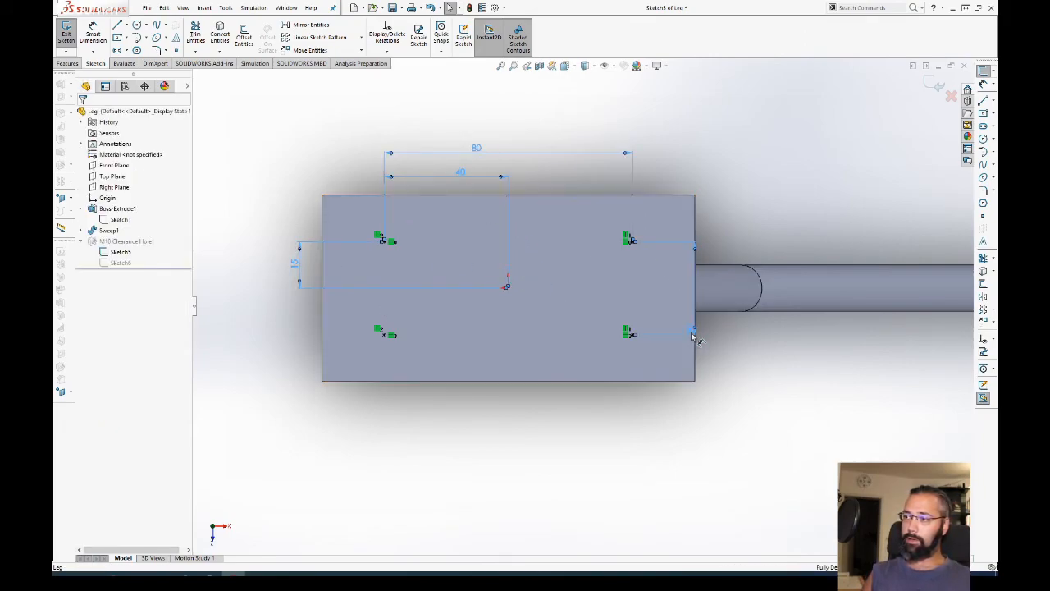
# Step: Delete all the position dimensions from the clearance holes' sketch
pyautogui.moveTo(724, 102)
pyautogui.mouseDown()
pyautogui.moveTo(462, 223)
pyautogui.moveTo(228, 386)
pyautogui.mouseUp()
pyautogui.moveTo(601, 92); pyautogui.dragTo(383, 195)
pyautogui.press('Delete')
pyautogui.moveTo(778, 182); pyautogui.dragTo(681, 393)
pyautogui.press('Delete')
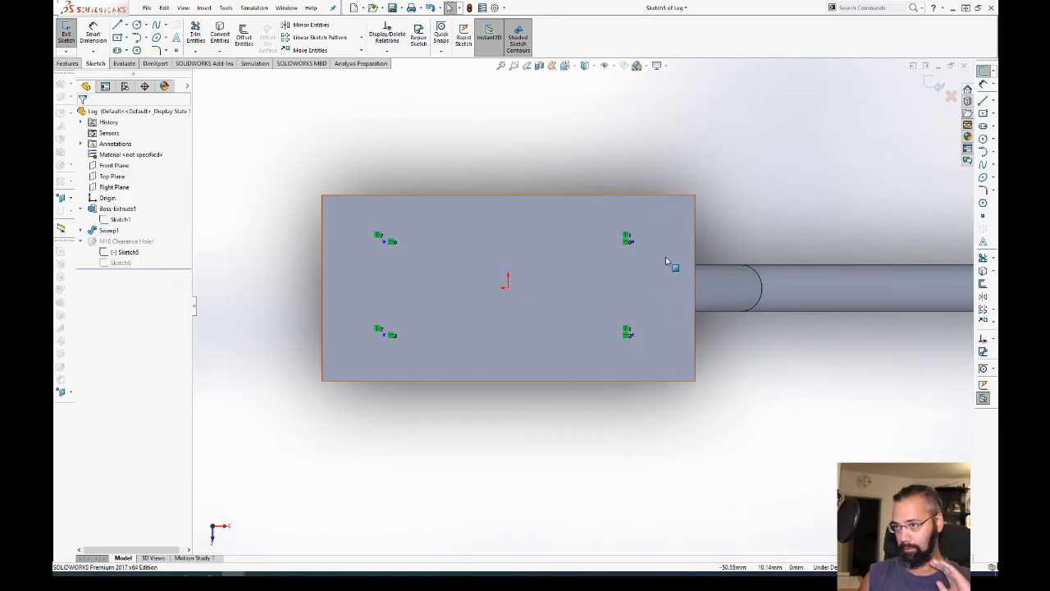
# Step: Dimension the two left hole points 15 mm from the plate's upper and lower long edges
pyautogui.press('d')
pyautogui.click(384, 241)
pyautogui.click(289, 217)
pyautogui.press('Return')
pyautogui.click(387, 337)
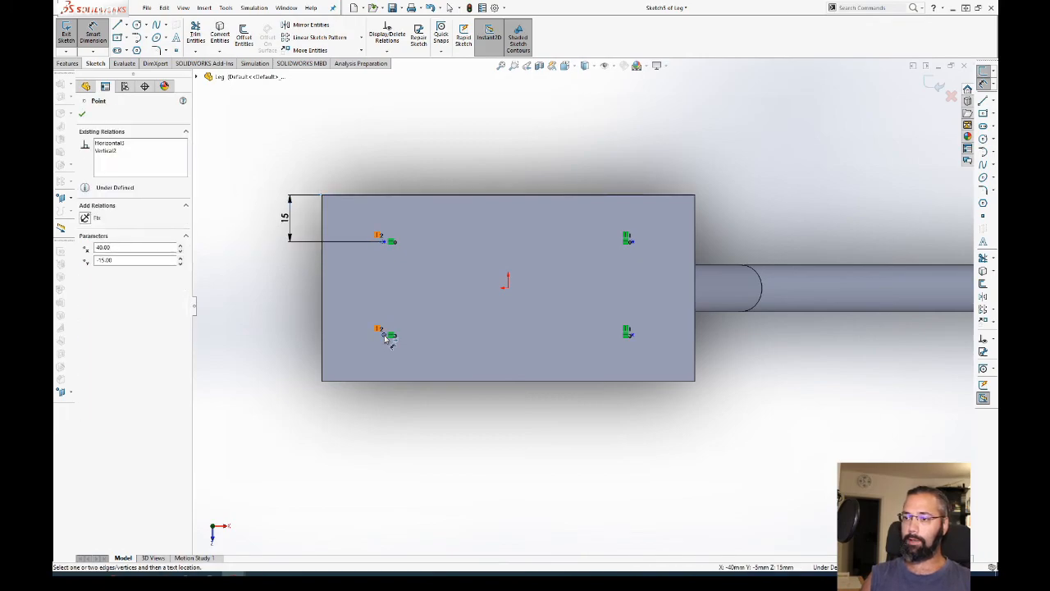
pyautogui.click(394, 382)
pyautogui.click(278, 363)
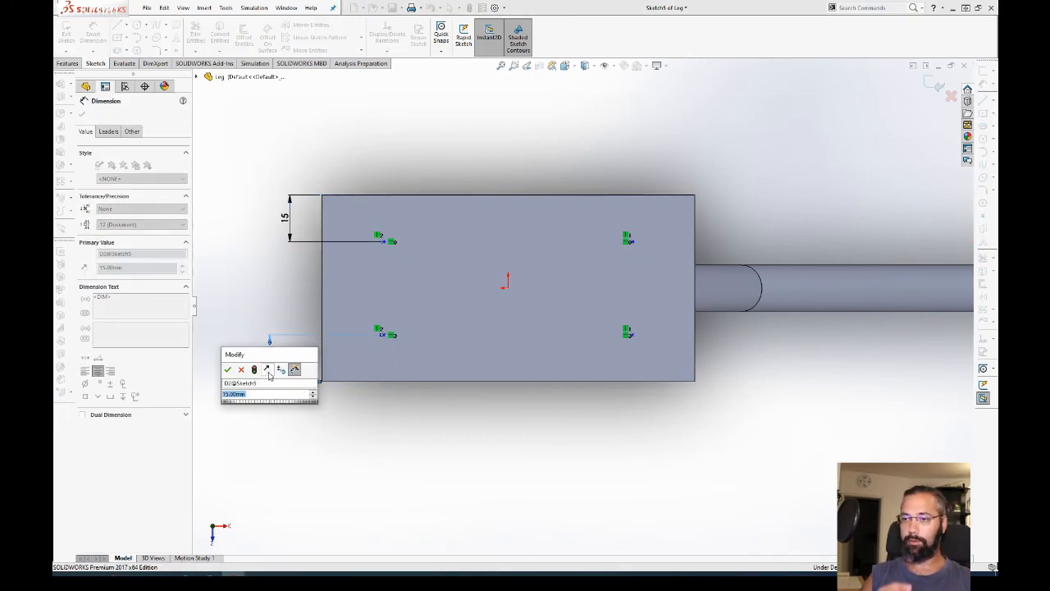
pyautogui.press('Return')
pyautogui.press('Escape')
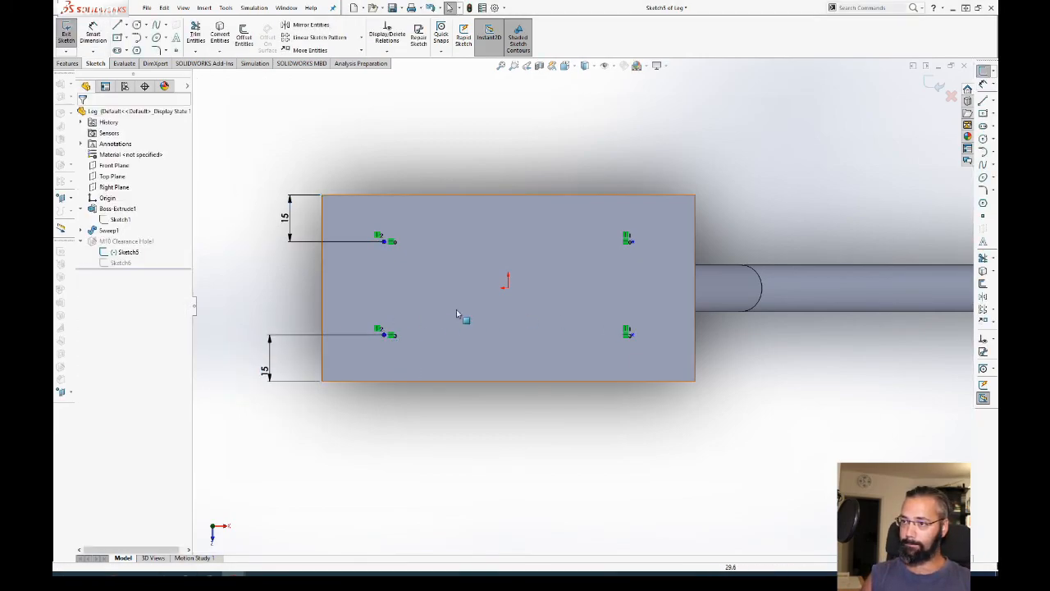
# Step: Delete both 15 mm edge dimensions and shift the upper-left hole point closer to the plate's corner
pyautogui.click(384, 240)
pyautogui.moveTo(376, 299)
pyautogui.mouseDown()
pyautogui.moveTo(443, 271)
pyautogui.moveTo(369, 270)
pyautogui.mouseUp()
pyautogui.moveTo(318, 140); pyautogui.dragTo(233, 401)
pyautogui.press('Delete')
pyautogui.click(371, 244)
pyautogui.click(370, 241)
pyautogui.moveTo(371, 236)
pyautogui.mouseDown()
pyautogui.moveTo(350, 239)
pyautogui.moveTo(335, 261)
pyautogui.moveTo(370, 241)
pyautogui.mouseUp()
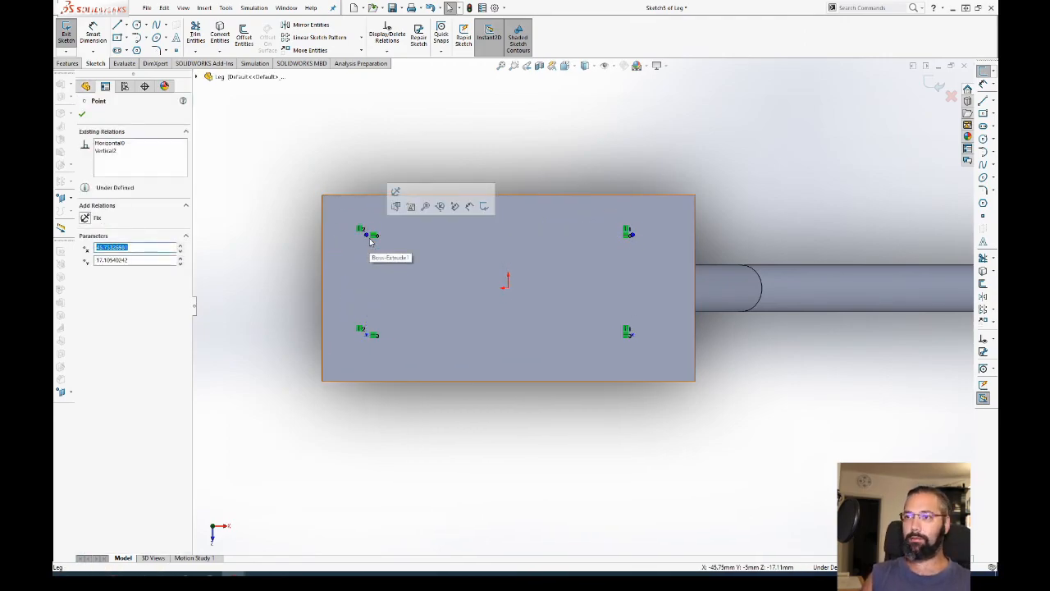
# Step: Dimension the left and right hole points 15 mm from the plate's nearest short edges
pyautogui.moveTo(370, 242); pyautogui.dragTo(337, 243, button='right')
pyautogui.click(367, 235)
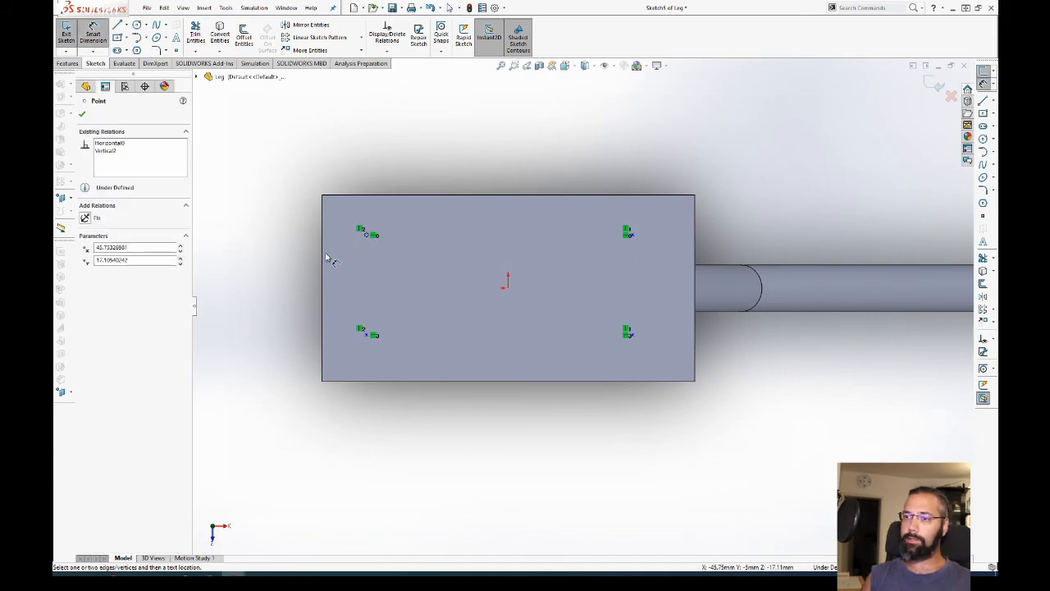
pyautogui.click(325, 257)
pyautogui.click(348, 160)
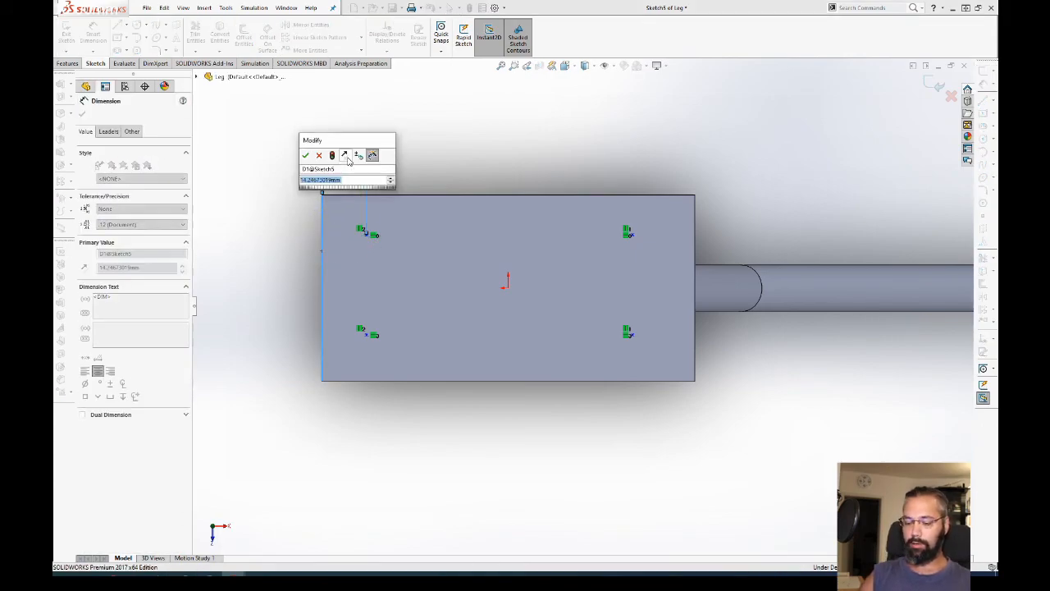
pyautogui.press('Return')
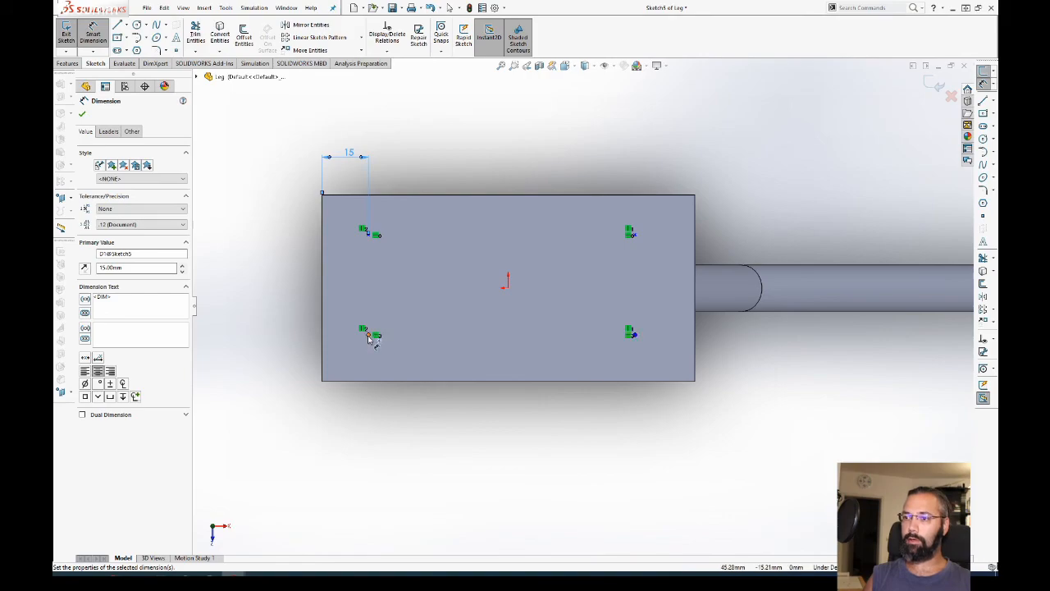
pyautogui.click(633, 235)
pyautogui.click(680, 168)
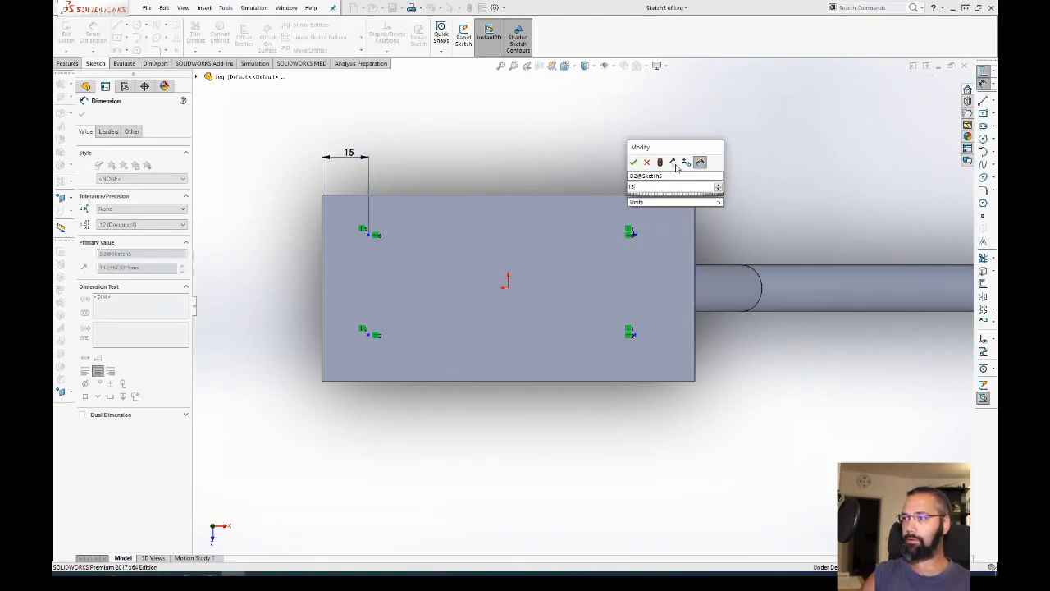
pyautogui.write('15')
pyautogui.press('Return')
# Step: Dimension the upper and lower hole points 15 mm from the plate's nearest long edges, and exit the sketch
pyautogui.click(372, 236)
pyautogui.click(399, 197)
pyautogui.click(271, 218)
pyautogui.write('15')
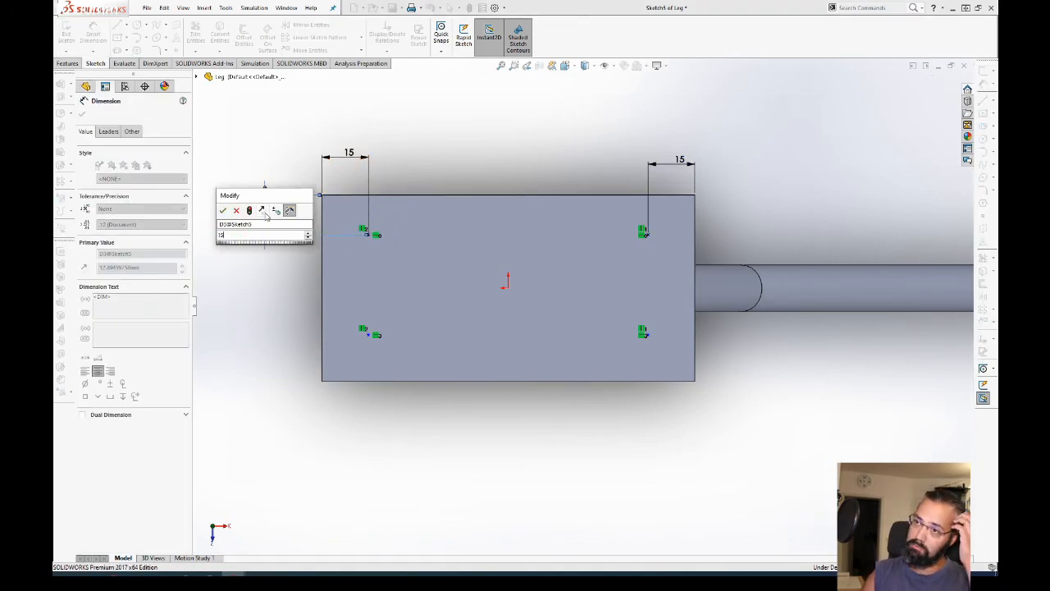
pyautogui.press('Return')
pyautogui.click(369, 351)
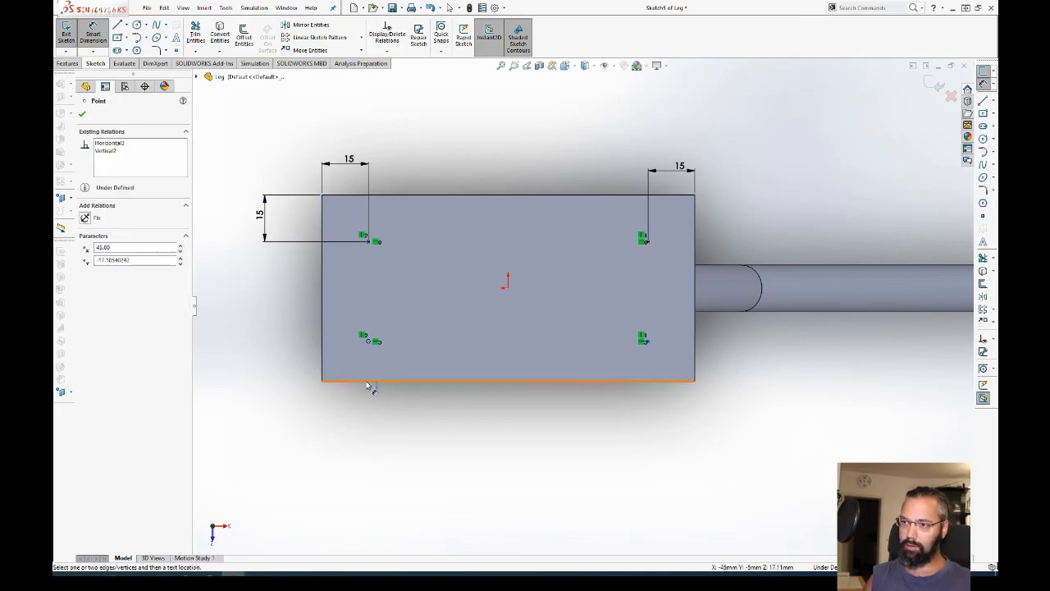
pyautogui.click(368, 382)
pyautogui.click(258, 362)
pyautogui.write('15')
pyautogui.press('Return')
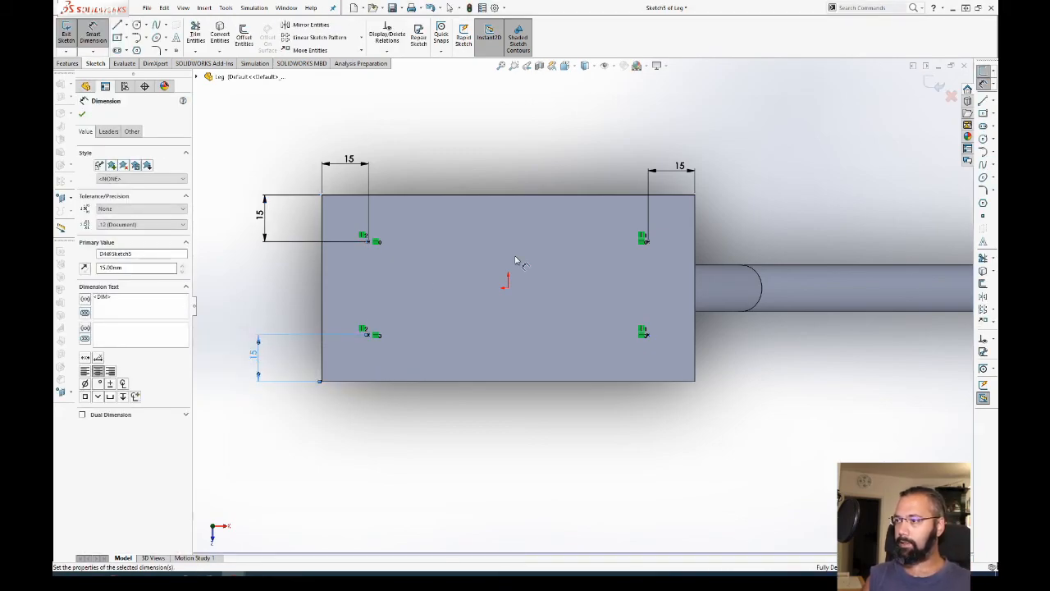
pyautogui.press('Escape')
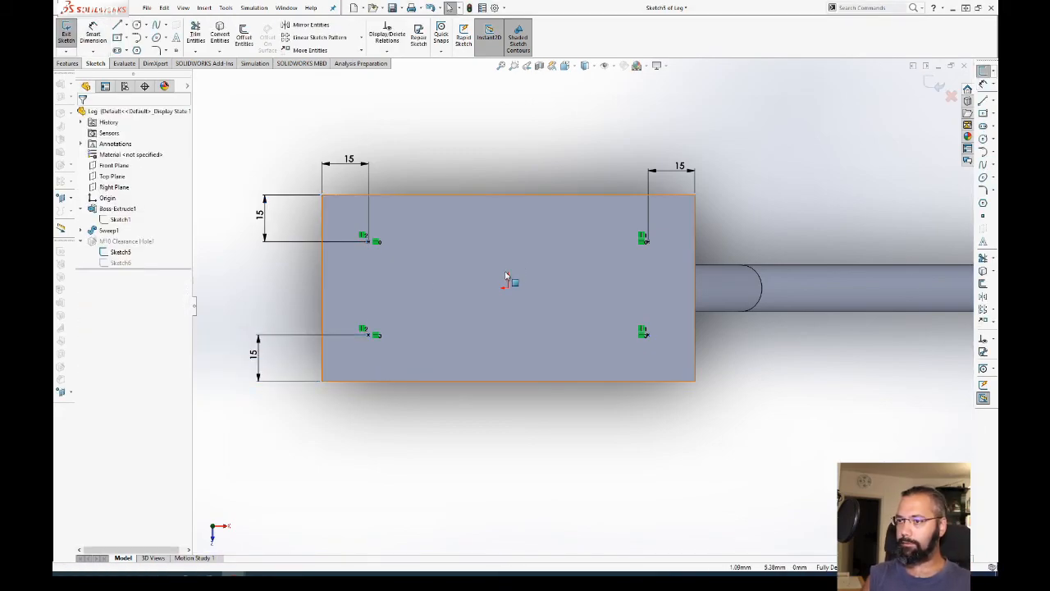
pyautogui.click(935, 86)
# Step: Edit the mounting plate's base sketch, set the rectangle's length to 150 mm, increase its width, and rebuild the part
pyautogui.click(120, 219)
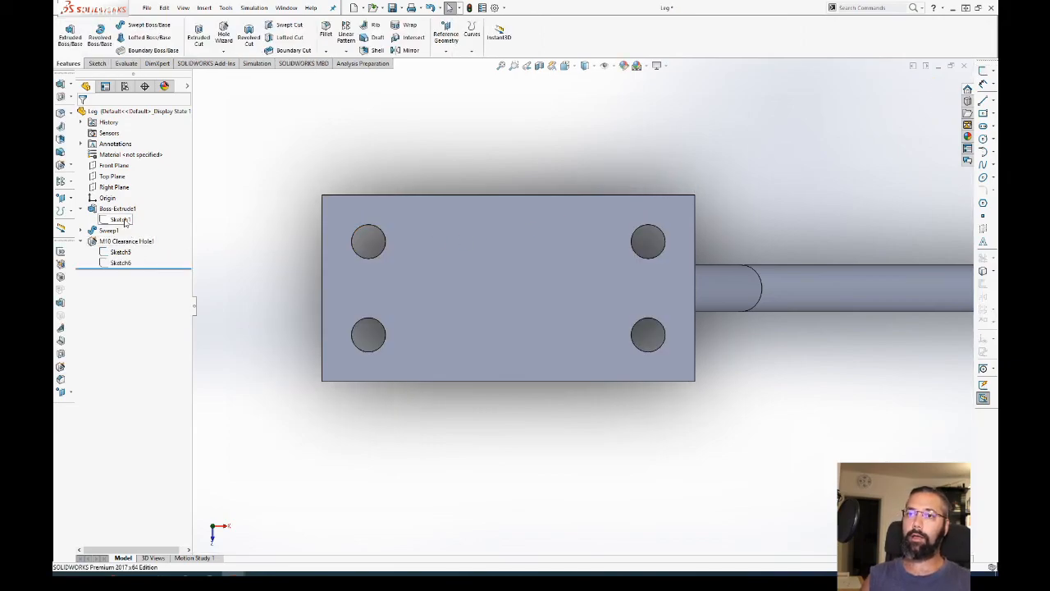
pyautogui.click(134, 190)
pyautogui.doubleClick(618, 125)
pyautogui.write('150')
pyautogui.press('Return')
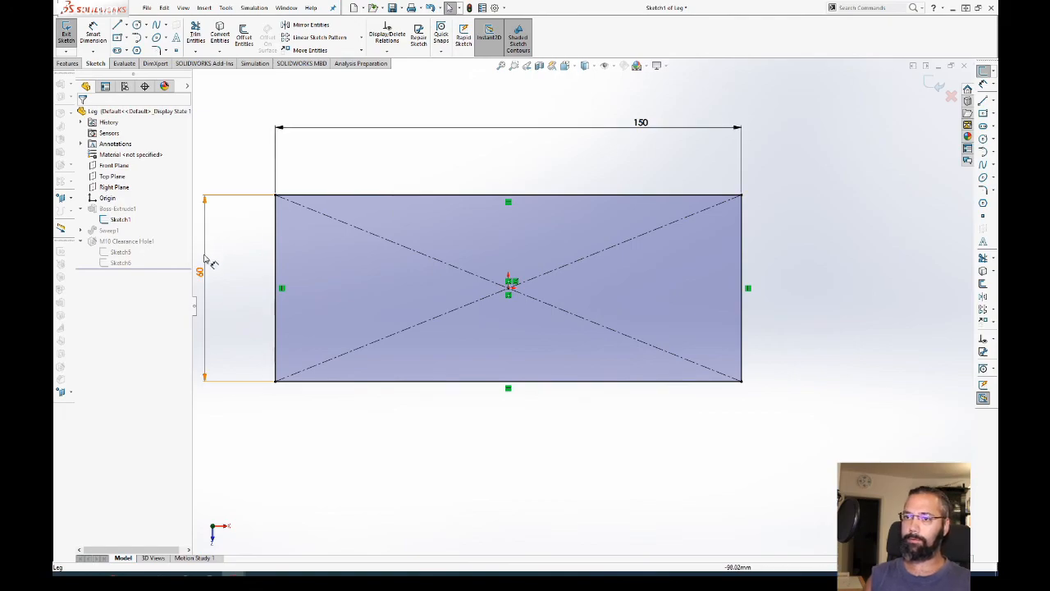
pyautogui.press('Return')
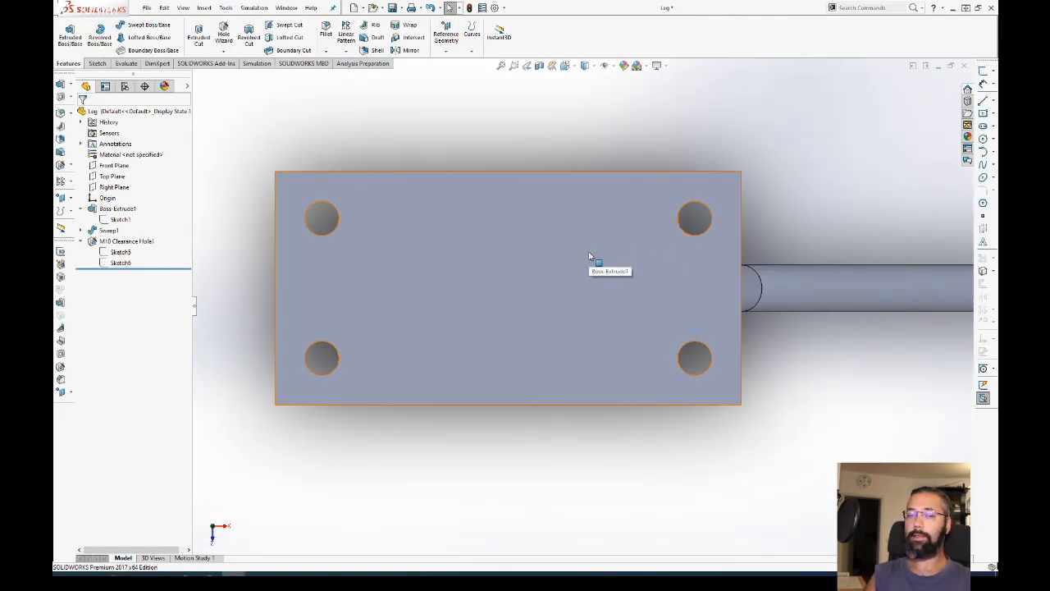
# Step: Inspect the enlarged plate and its edge-referenced holes from several angles, and return to the isometric view
pyautogui.moveTo(525, 300); pyautogui.dragTo(361, 385, button='middle')
pyautogui.click(438, 334)
pyautogui.hotkey('ctrl', '8')
pyautogui.click(633, 226)
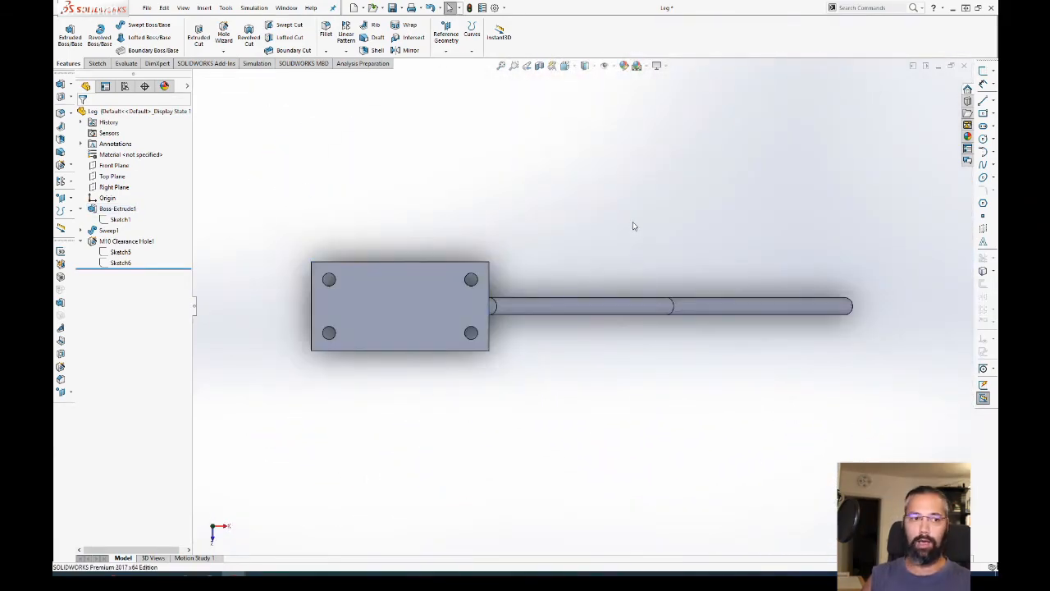
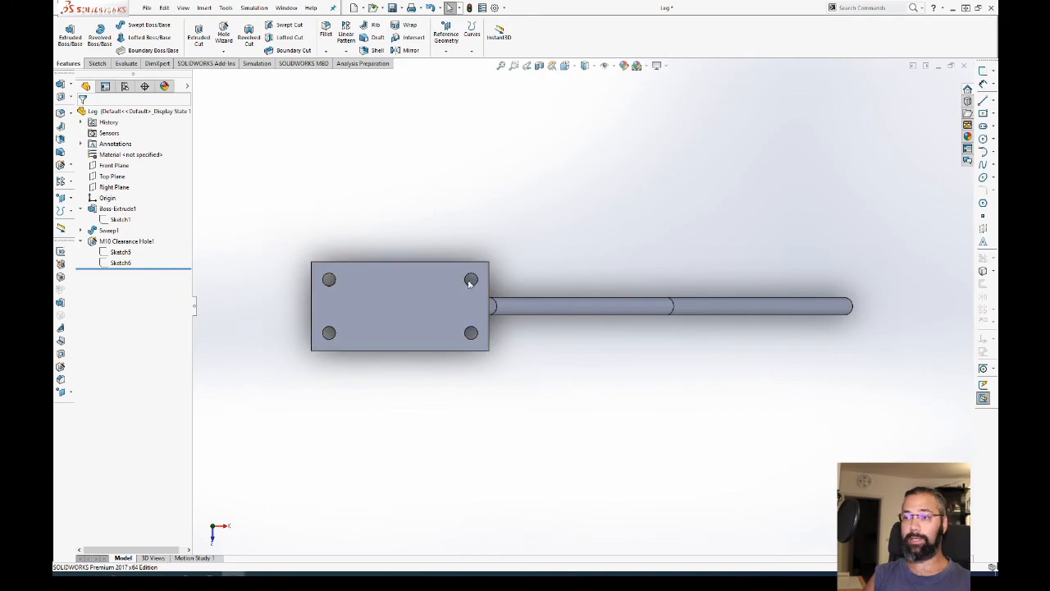
pyautogui.scroll(-5, 464, 291)
pyautogui.moveTo(459, 300); pyautogui.dragTo(549, 344, button='middle')
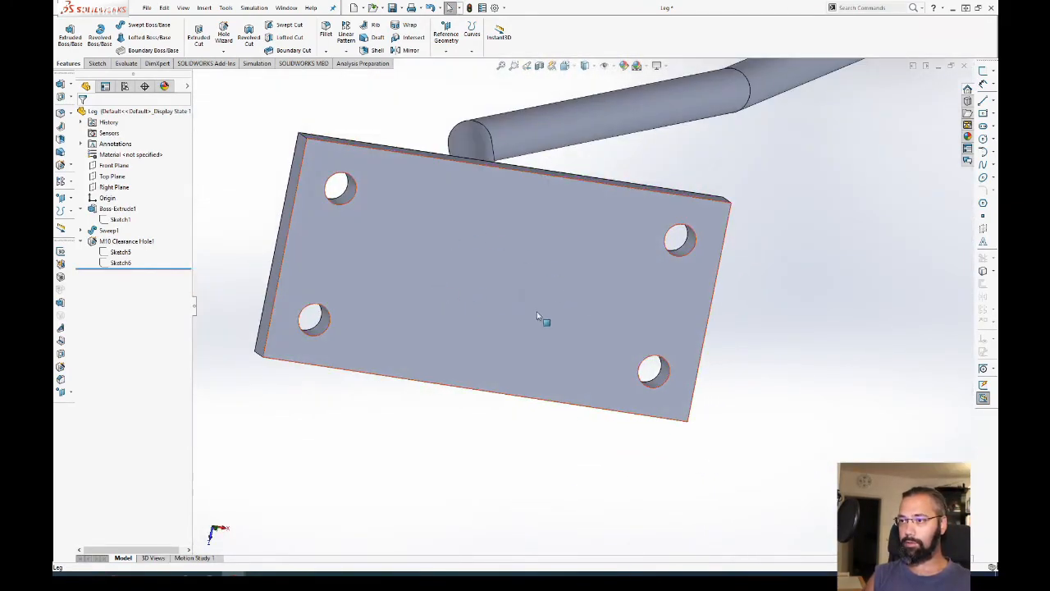
pyautogui.moveTo(460, 271); pyautogui.dragTo(532, 275, button='middle')
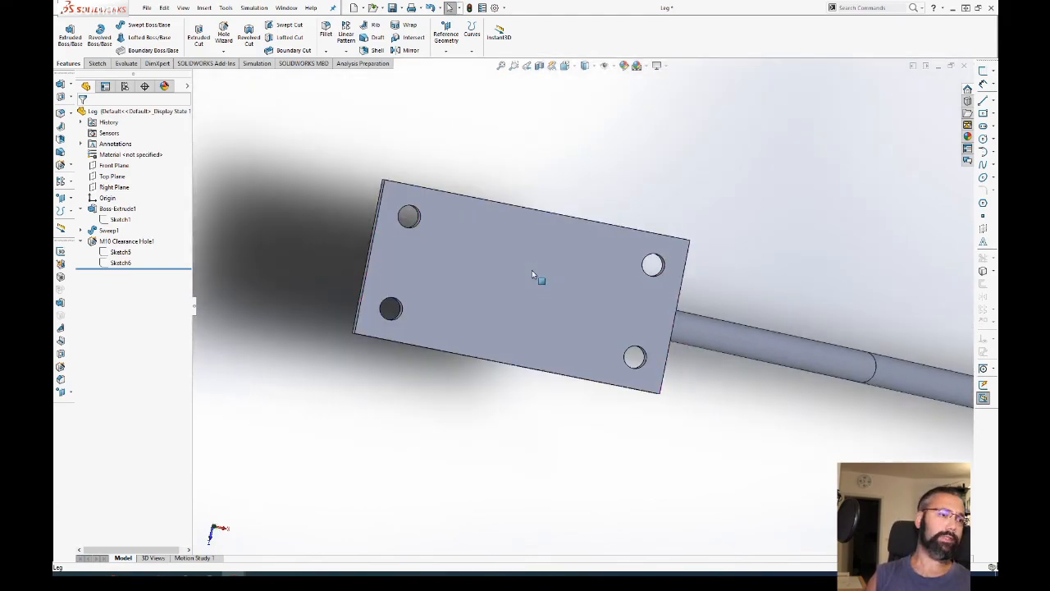
pyautogui.hotkey('ctrl', '7')
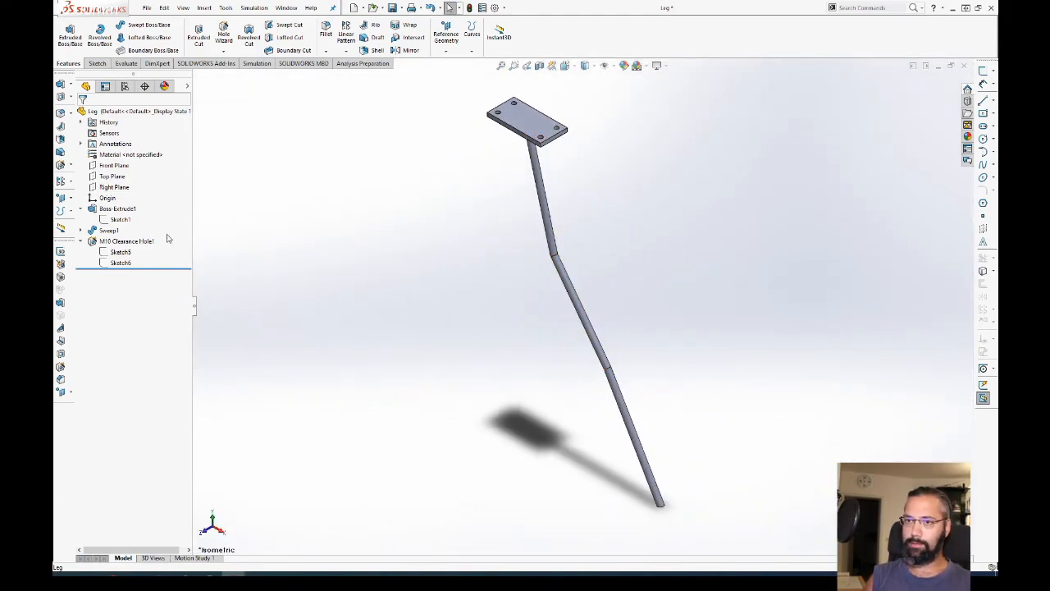
# Step: Open the path sketch of the leg's sweep (Sketch3) for editing
pyautogui.click(81, 231)
pyautogui.click(104, 231)
pyautogui.click(115, 243)
pyautogui.moveTo(394, 291)
pyautogui.mouseDown(button='middle')
pyautogui.moveTo(405, 278)
pyautogui.moveTo(394, 250)
pyautogui.mouseUp(button='middle')
pyautogui.click(121, 251)
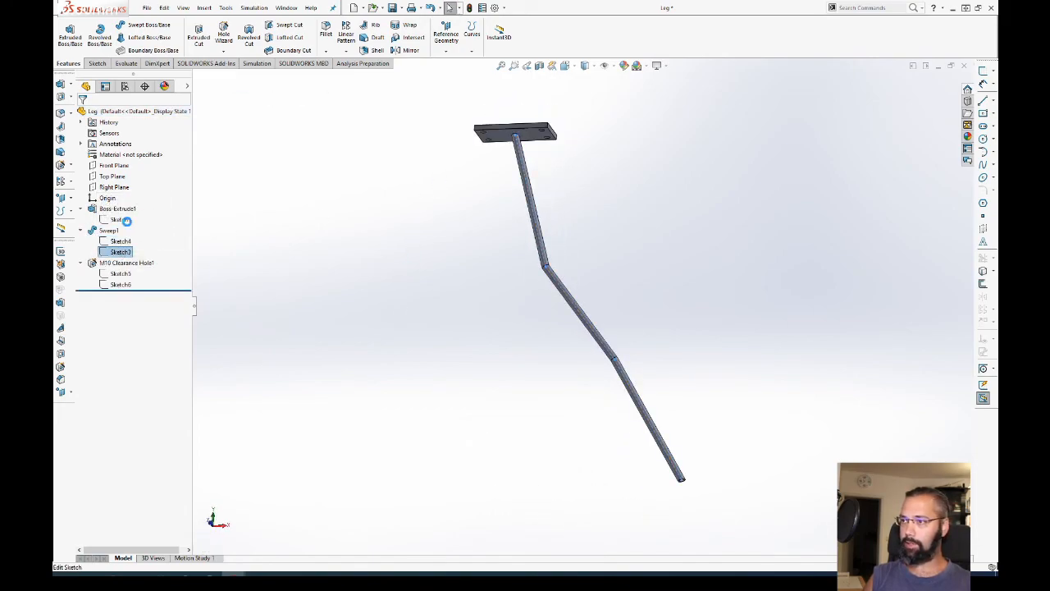
pyautogui.click(128, 223)
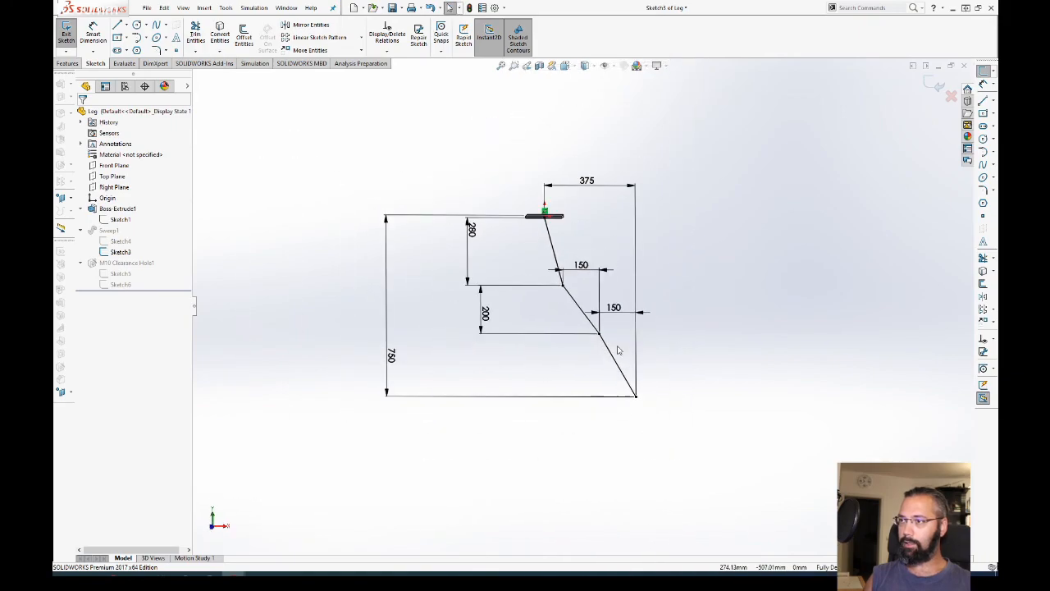
# Step: Delete all the lines and dimensions of the leg's sweep path, including the segment attached to the plate
pyautogui.press('f')
pyautogui.moveTo(710, 374)
pyautogui.keyDown('ctrl'); pyautogui.mouseDown(button='middle')
pyautogui.moveTo(536, 333)
pyautogui.moveTo(598, 356)
pyautogui.mouseUp(button='middle'); pyautogui.keyUp('ctrl')
pyautogui.scroll(1, 537, 333)
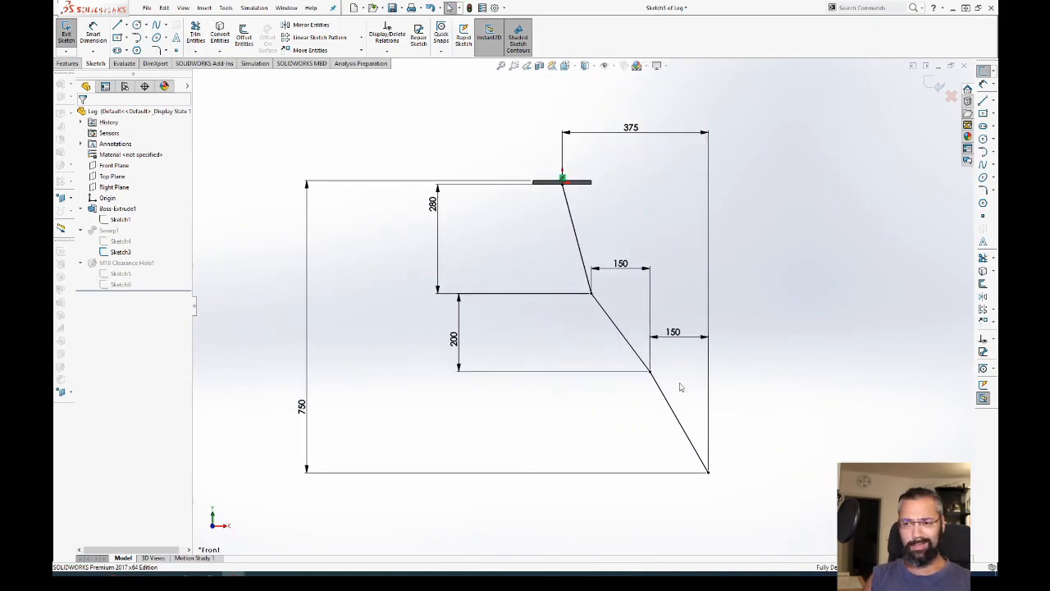
pyautogui.moveTo(777, 518); pyautogui.dragTo(509, 261)
pyautogui.press('Delete')
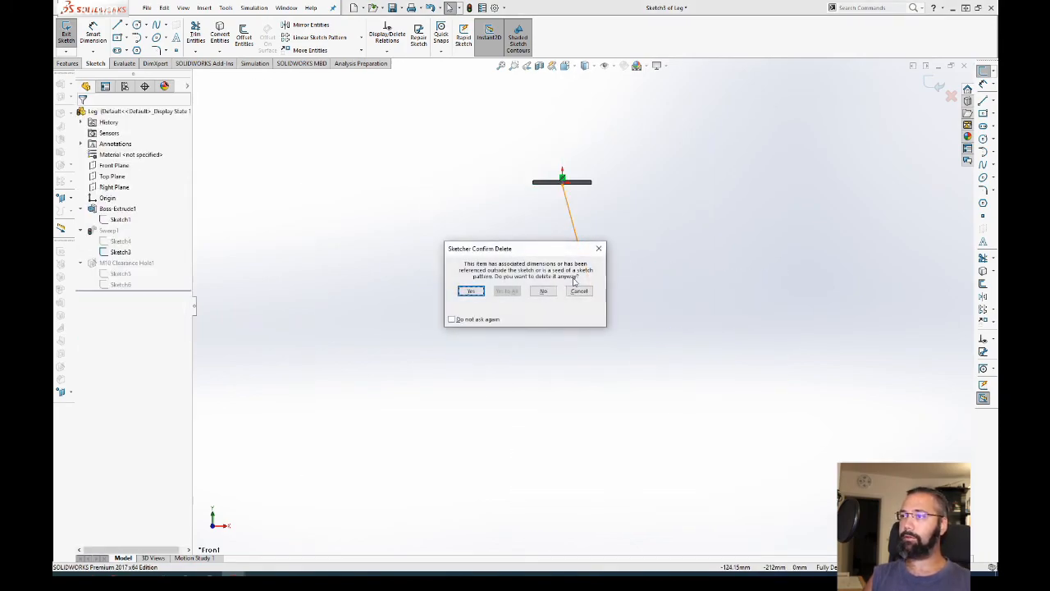
pyautogui.click(471, 291)
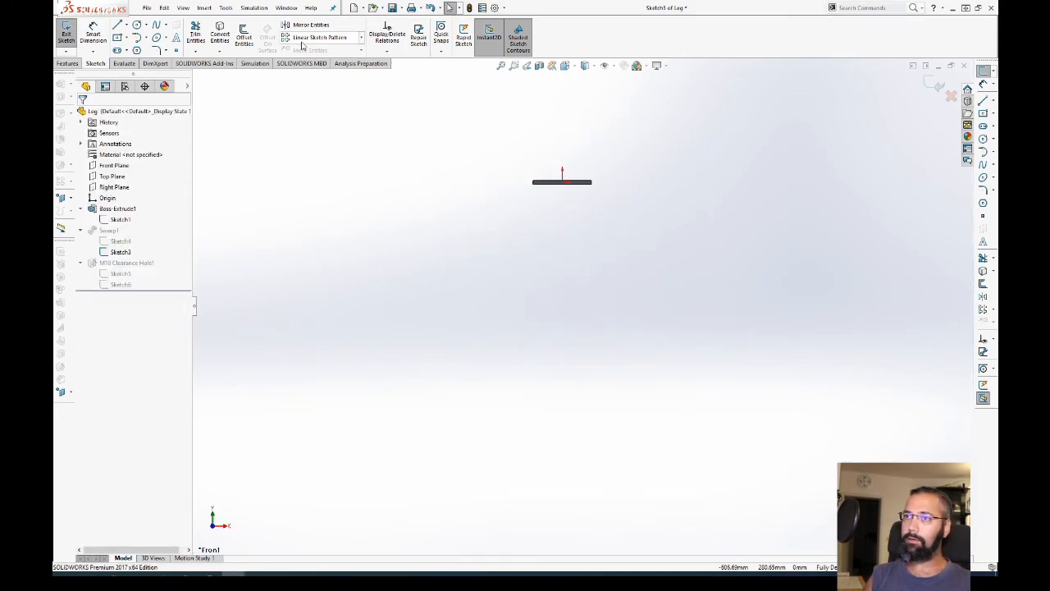
# Step: Sketch a six-point spline about 636 mm long from the midpoint of the plate's underside, curving down and outward to a flat foot end
pyautogui.click(157, 26)
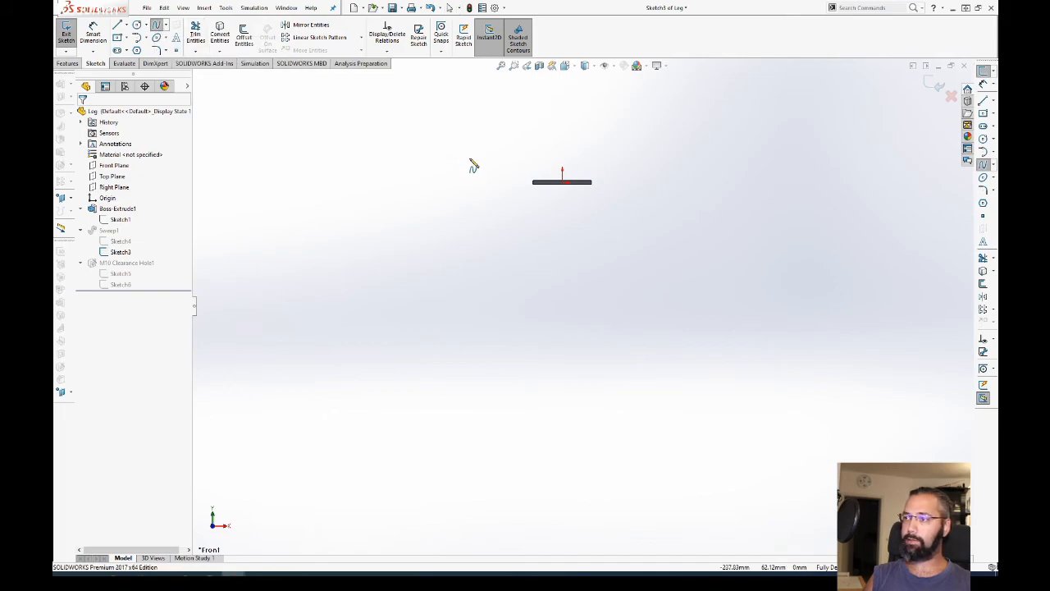
pyautogui.scroll(-5, 569, 194)
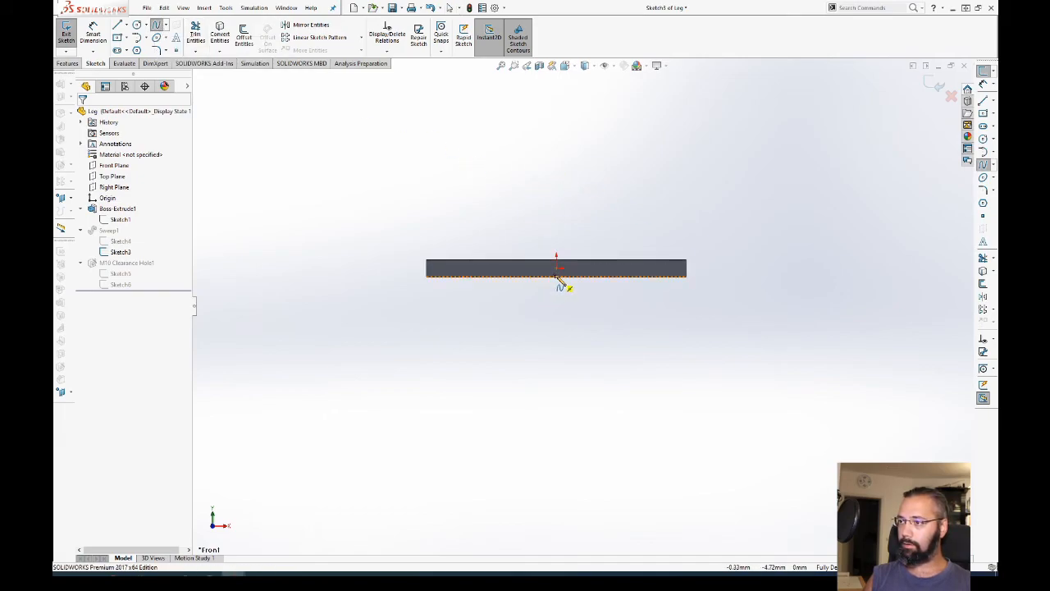
pyautogui.click(558, 277)
pyautogui.scroll(5, 567, 297)
pyautogui.click(591, 386)
pyautogui.click(655, 487)
pyautogui.keyDown('ctrl'); pyautogui.moveTo(655, 486); pyautogui.dragTo(552, 356, button='middle'); pyautogui.keyUp('ctrl')
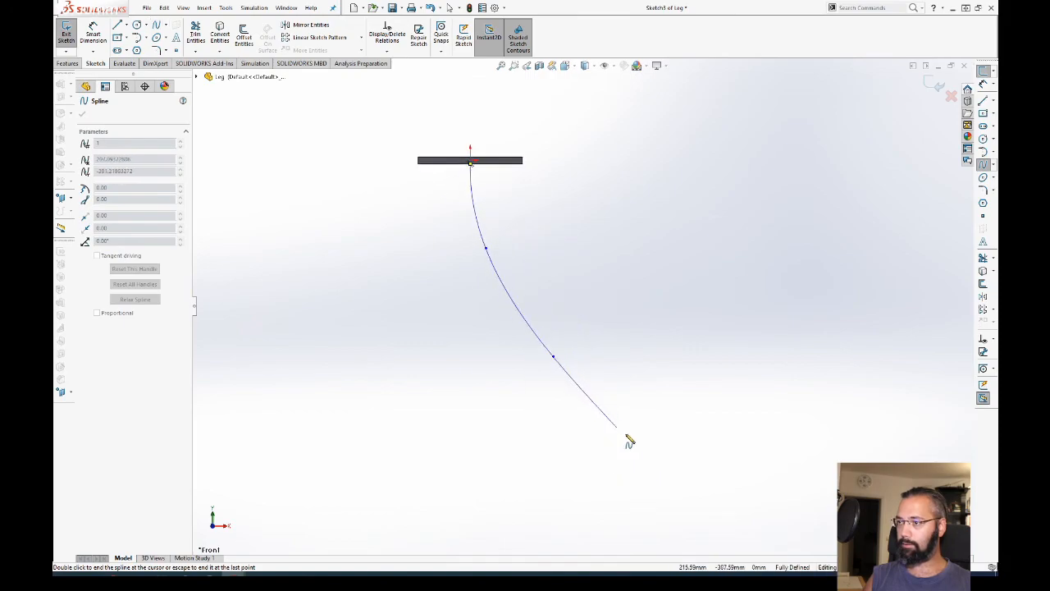
pyautogui.click(646, 457)
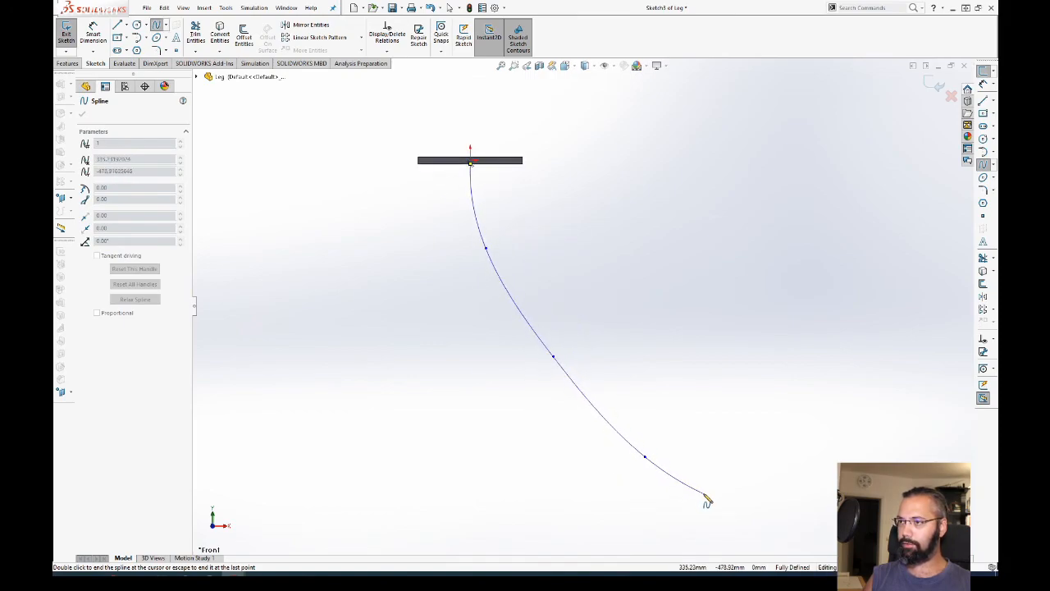
pyautogui.click(705, 495)
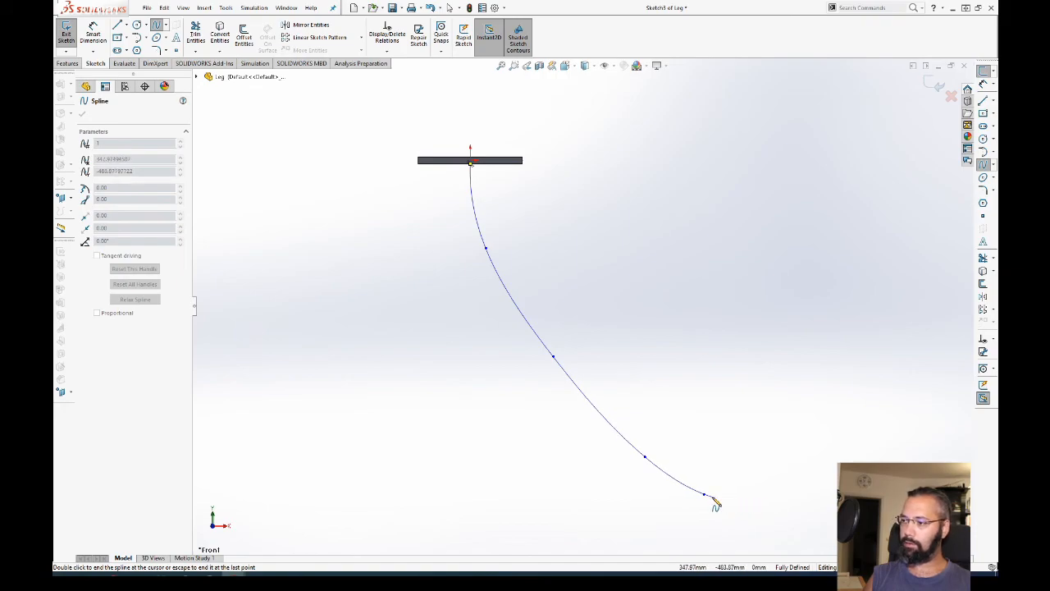
pyautogui.doubleClick(727, 493)
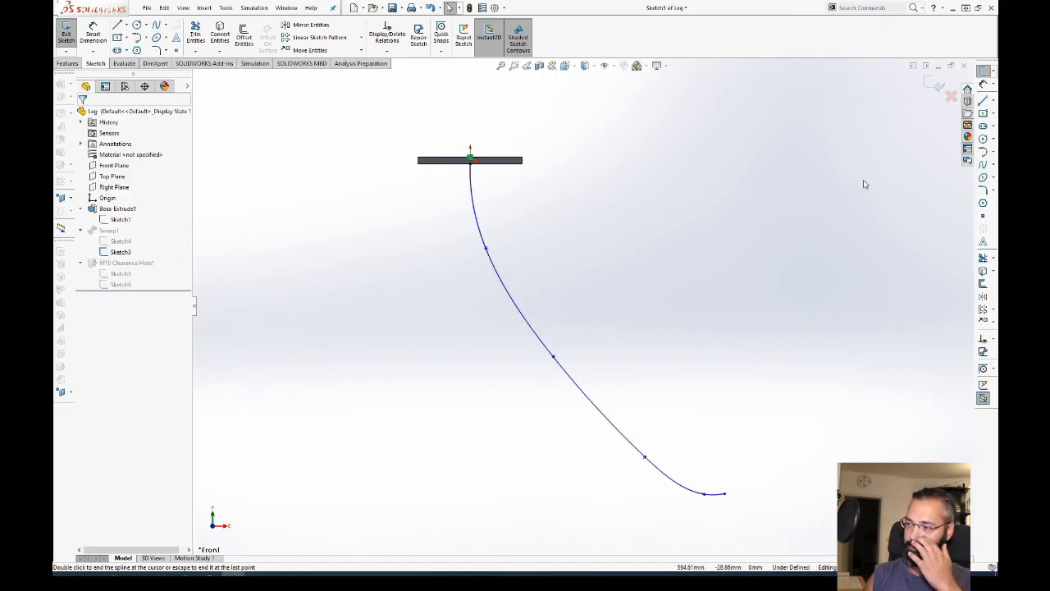
# Step: Fix the path spline, exit the sketch, and rebuild the leg while ignoring the error in Sketch4
pyautogui.click(476, 230)
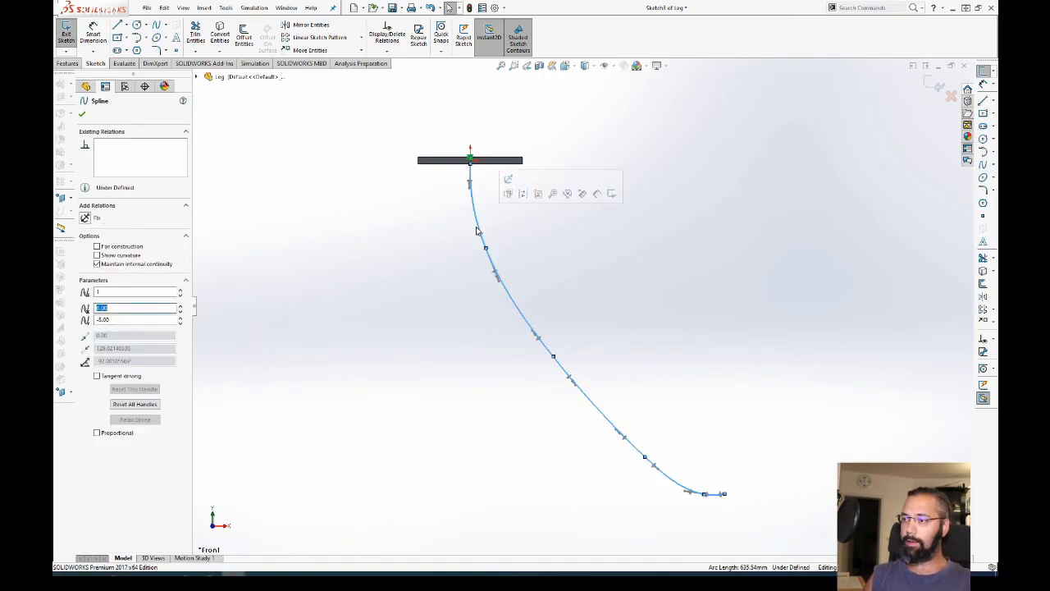
pyautogui.click(623, 231)
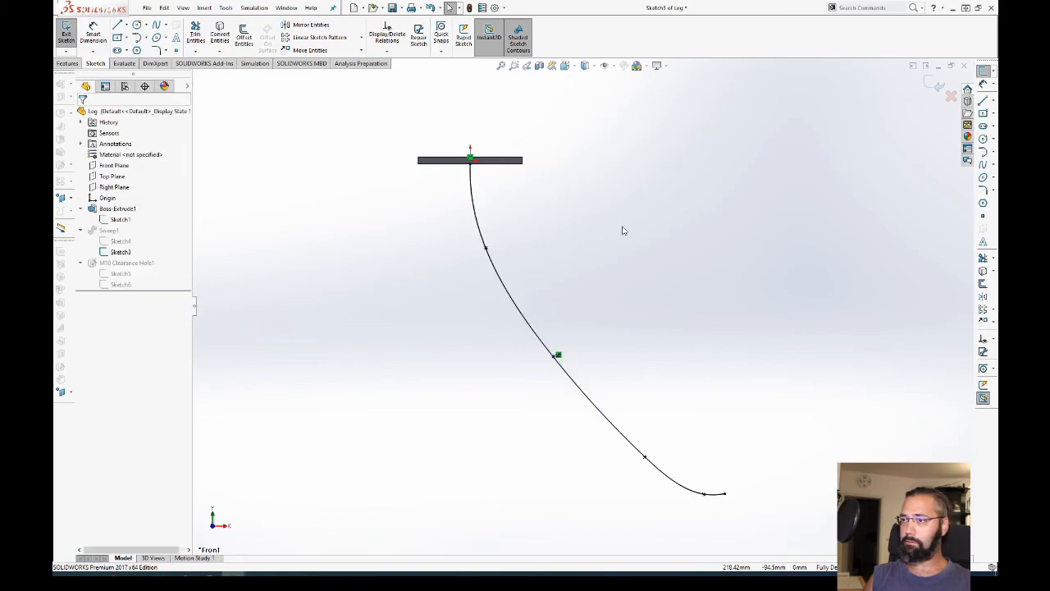
pyautogui.click(941, 96)
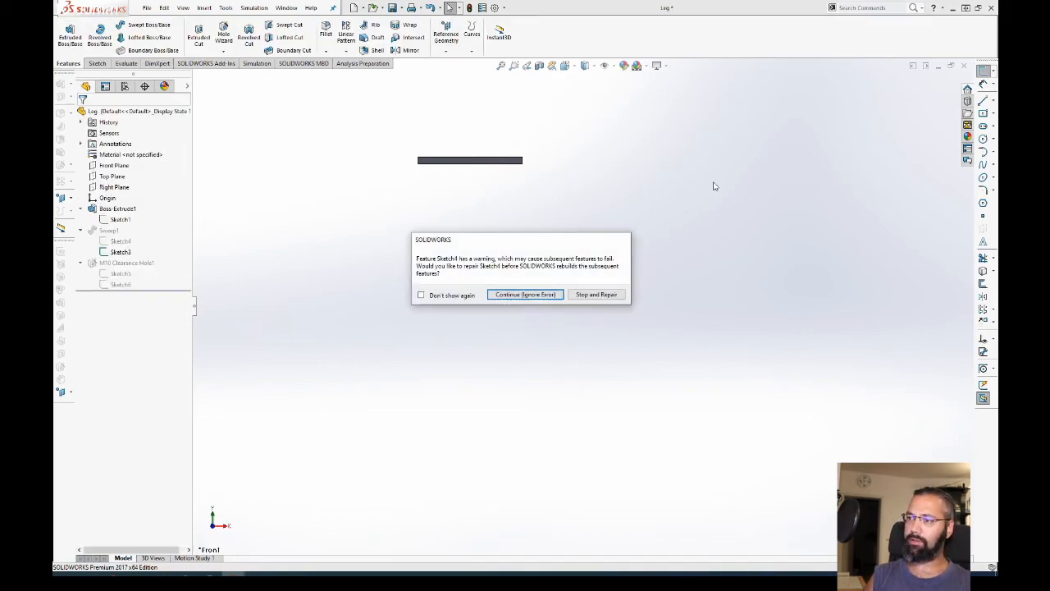
pyautogui.click(530, 294)
pyautogui.moveTo(506, 249); pyautogui.dragTo(562, 209, button='middle')
pyautogui.scroll(5, 700, 336)
pyautogui.scroll(-5, 665, 328)
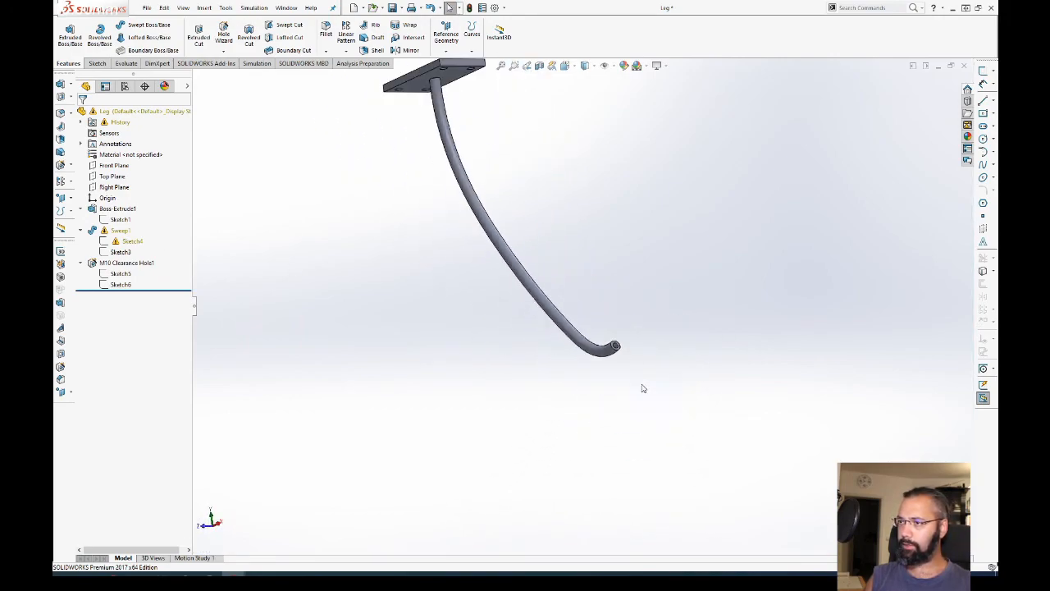
pyautogui.scroll(3, 645, 394)
# Step: Edit the sweep's profile sketch (Sketch4) and pull the shared centre of the two circles away from the start of the path
pyautogui.click(107, 243)
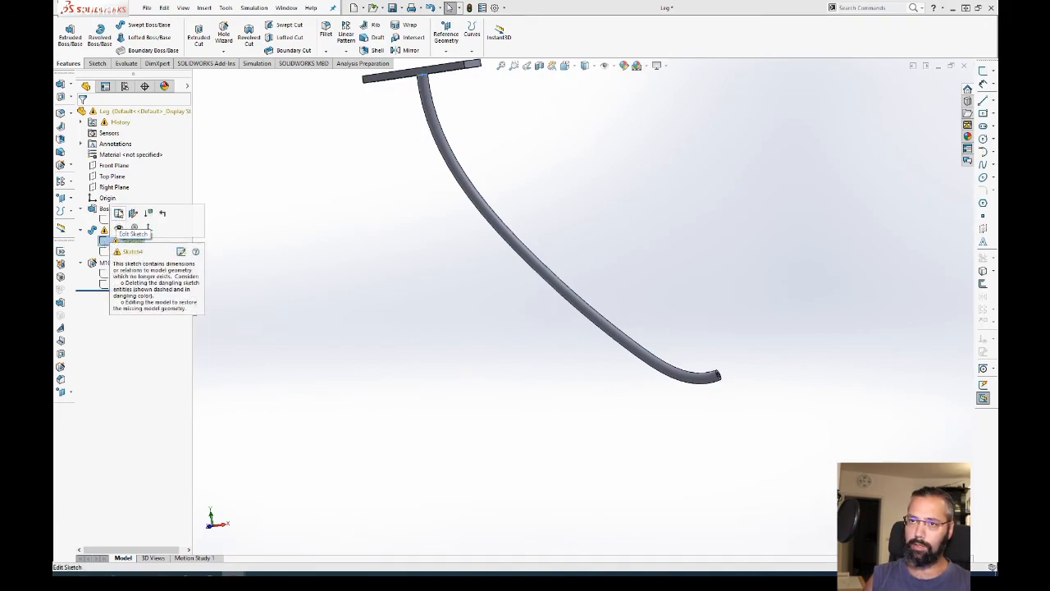
pyautogui.click(119, 212)
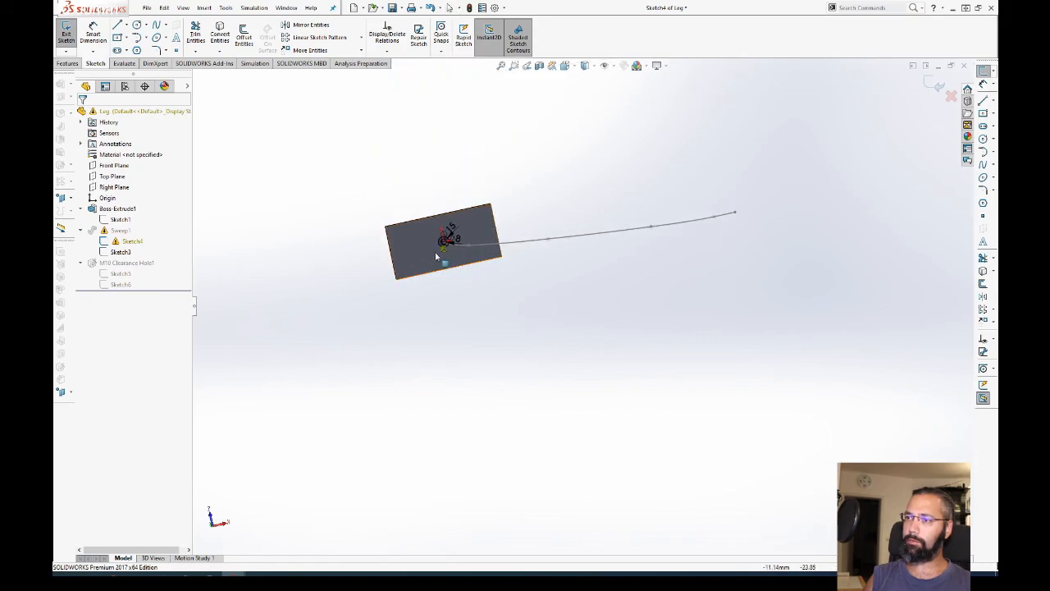
pyautogui.scroll(-10, 445, 265)
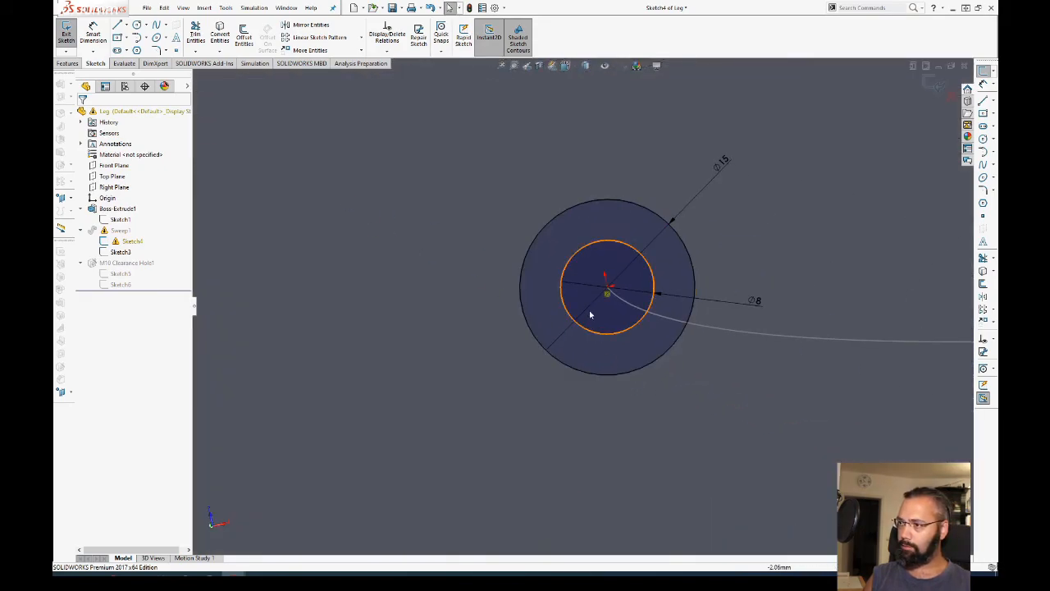
pyautogui.scroll(1, 601, 299)
pyautogui.moveTo(604, 290); pyautogui.dragTo(403, 224)
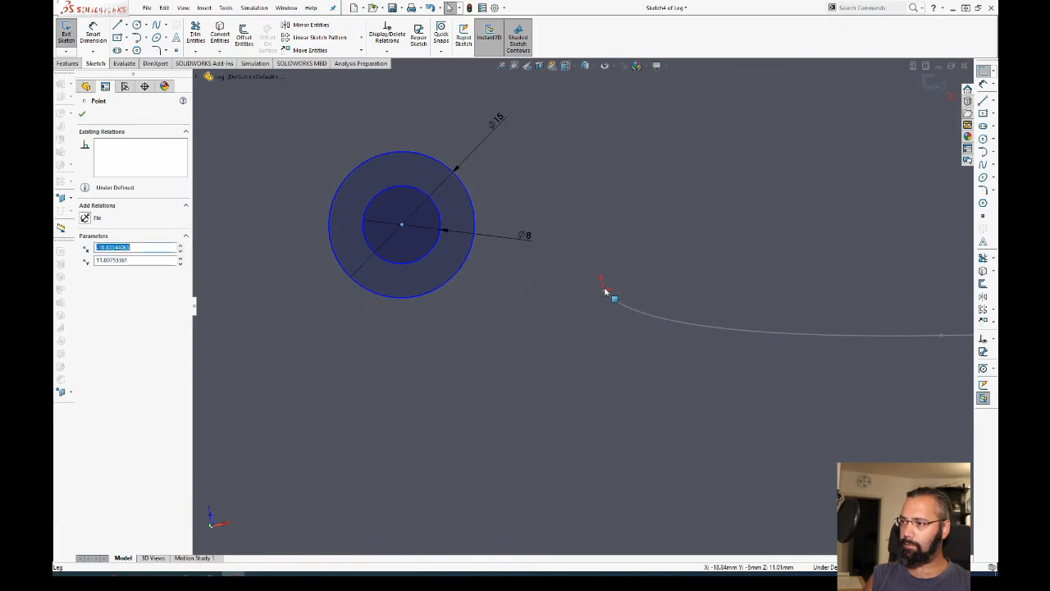
# Step: Make the circles' centre coincident with the part origin and exit the profile sketch
pyautogui.moveTo(604, 293); pyautogui.dragTo(603, 291, button='middle')
pyautogui.scroll(-6, 602, 290)
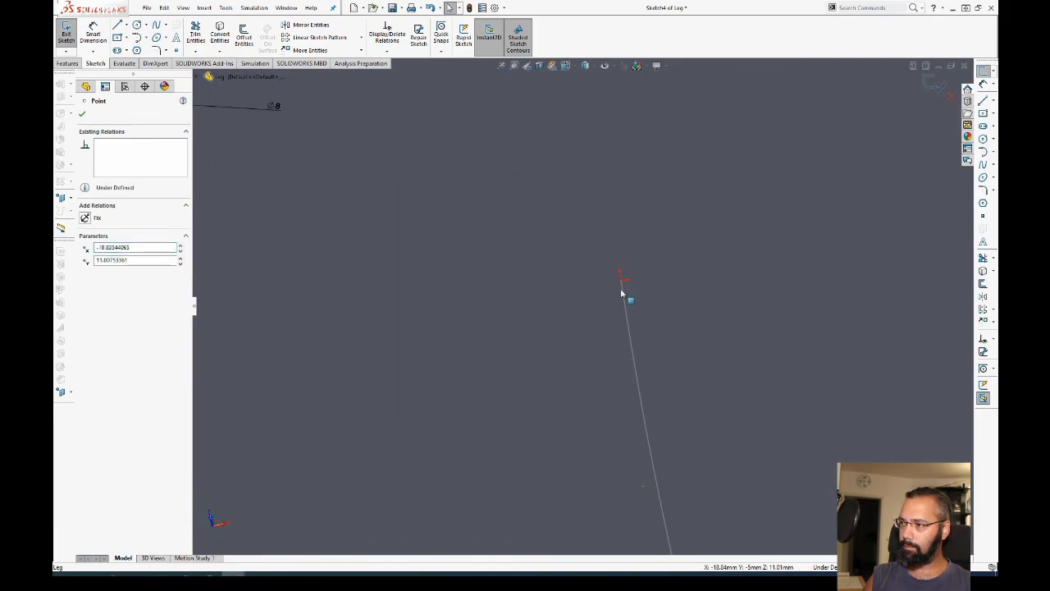
pyautogui.scroll(2, 503, 337)
pyautogui.click(201, 77)
pyautogui.keyDown('ctrl'); pyautogui.click(221, 164); pyautogui.keyUp('ctrl')
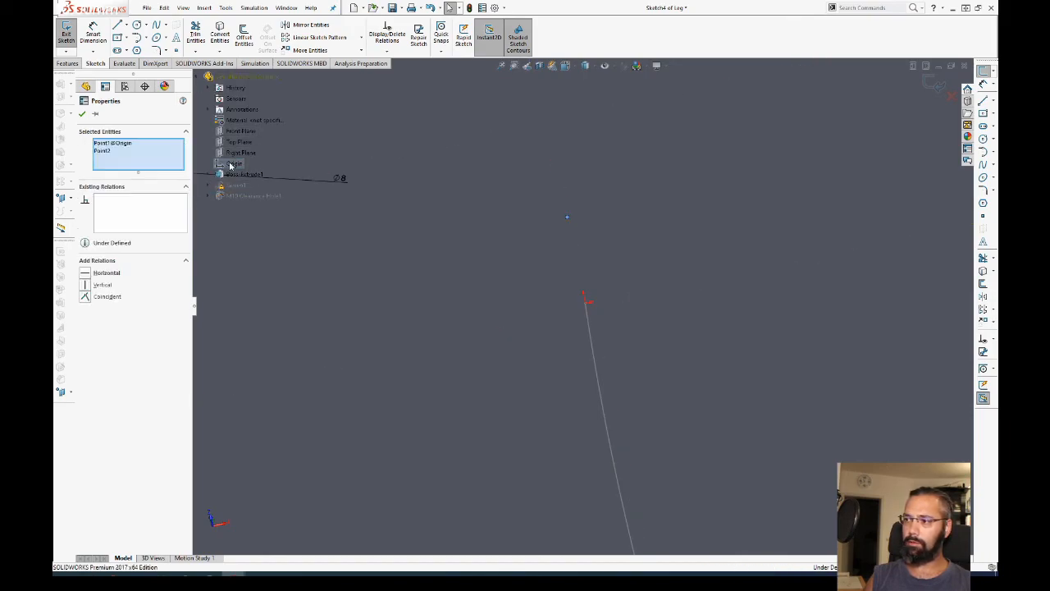
pyautogui.scroll(5, 498, 247)
pyautogui.click(102, 297)
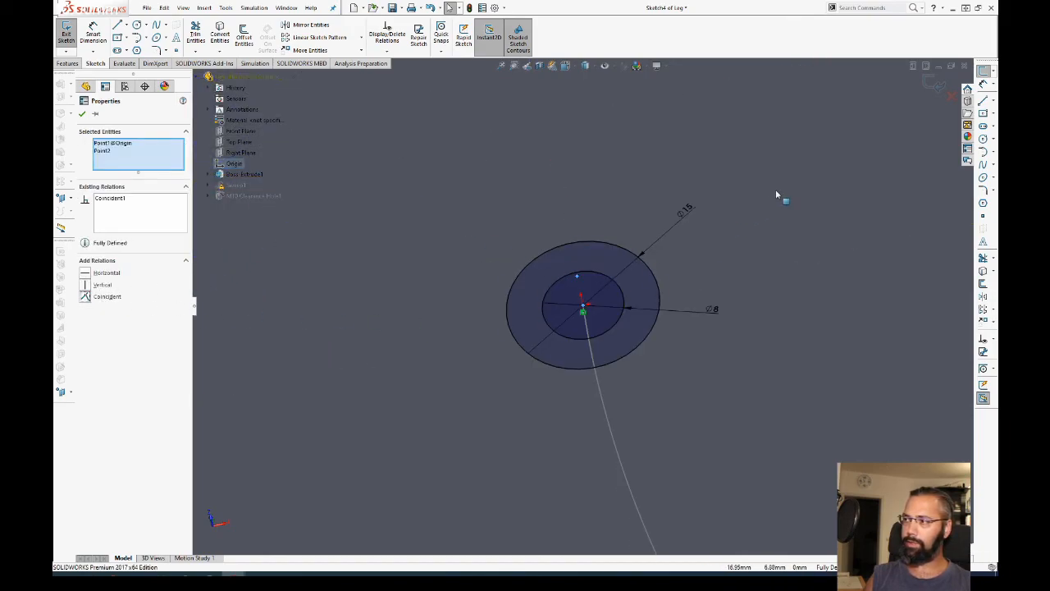
pyautogui.click(911, 87)
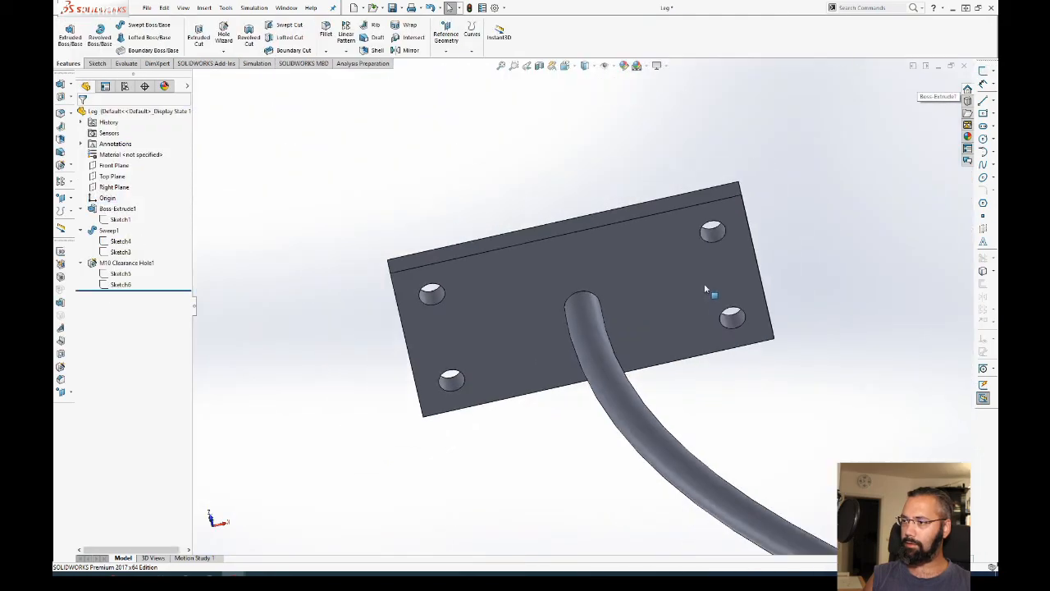
# Step: Edit the path sketch (Sketch3), extend the foot end with an inward-curling spiral spline, fix it, and rebuild the leg
pyautogui.moveTo(715, 288); pyautogui.dragTo(643, 445, button='middle')
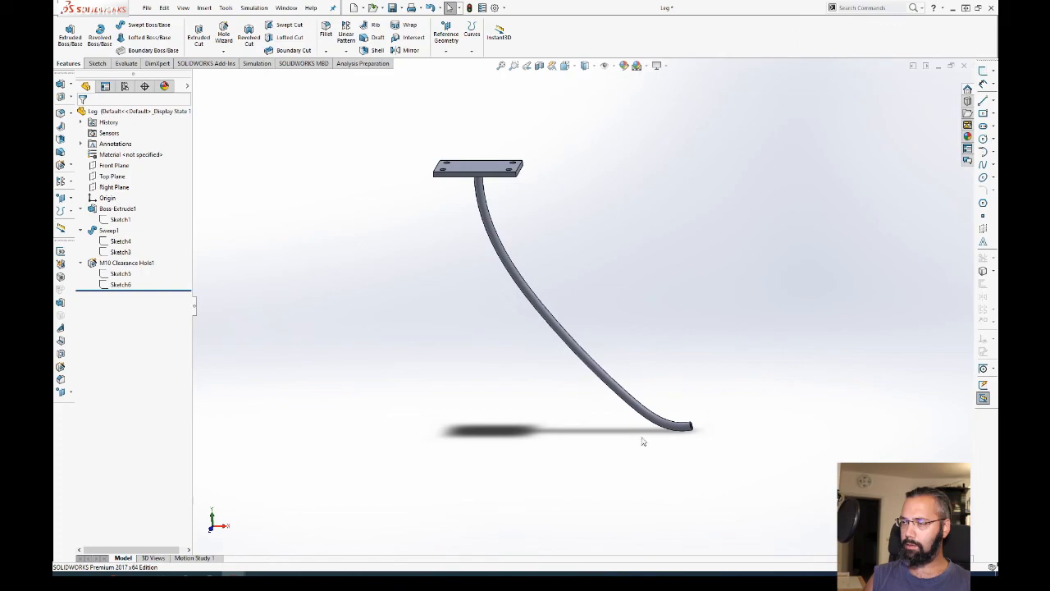
pyautogui.click(119, 252)
pyautogui.click(124, 222)
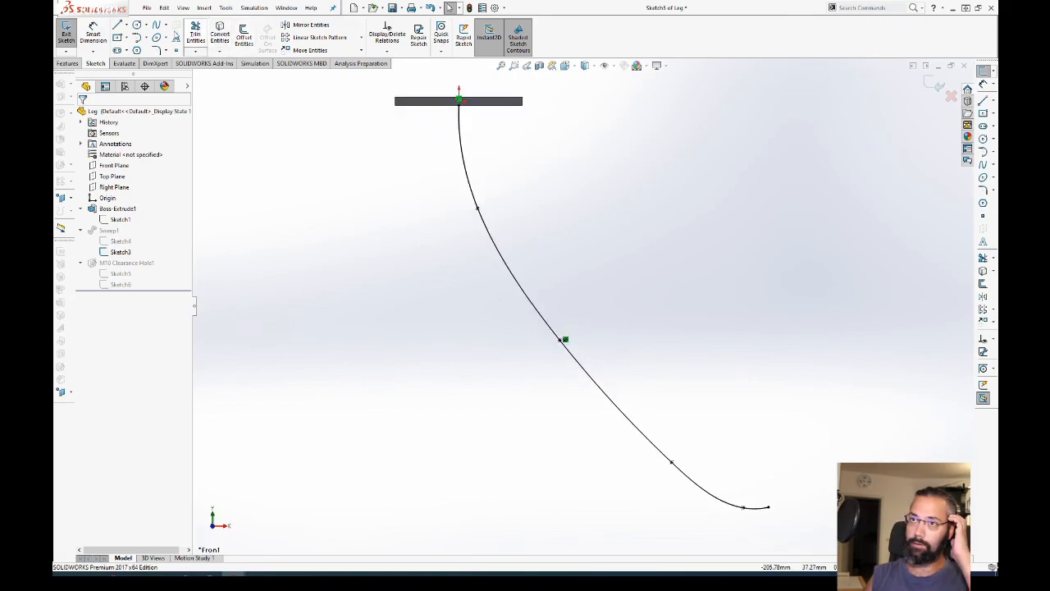
pyautogui.click(768, 507)
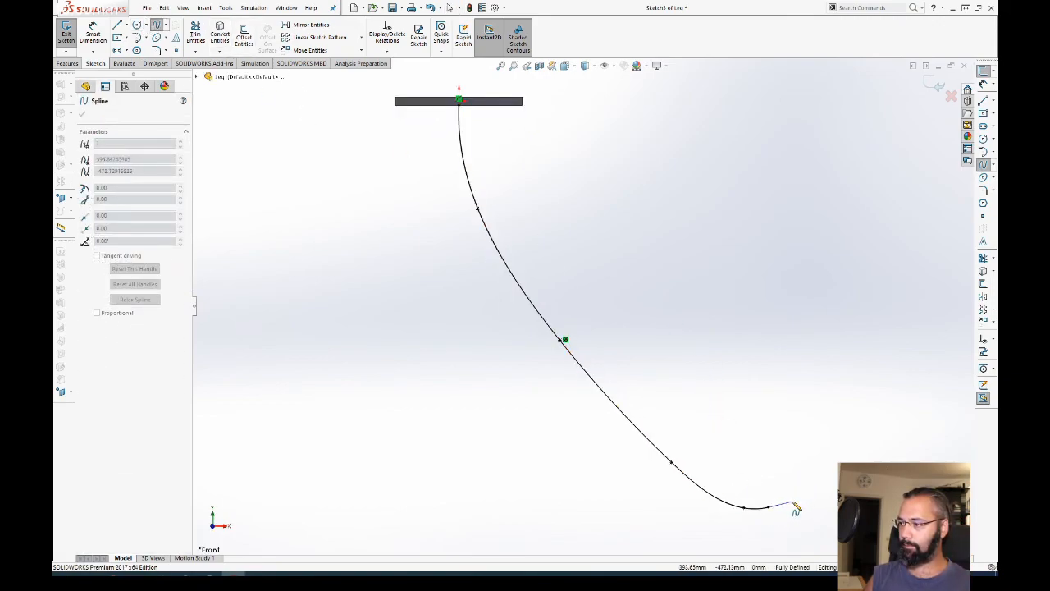
pyautogui.click(791, 501)
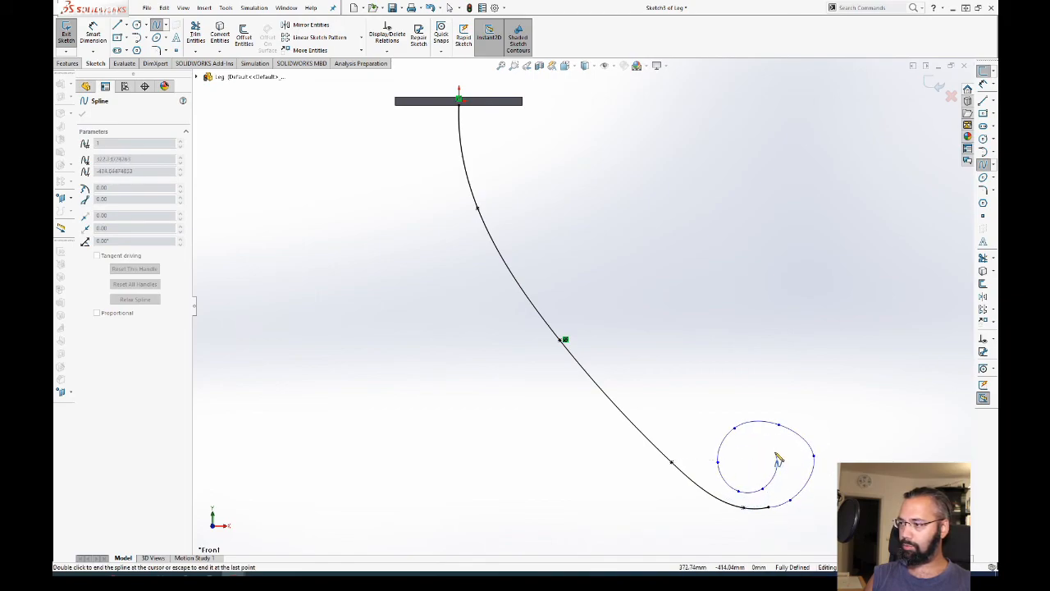
pyautogui.press('Escape')
pyautogui.moveTo(873, 369); pyautogui.dragTo(774, 476)
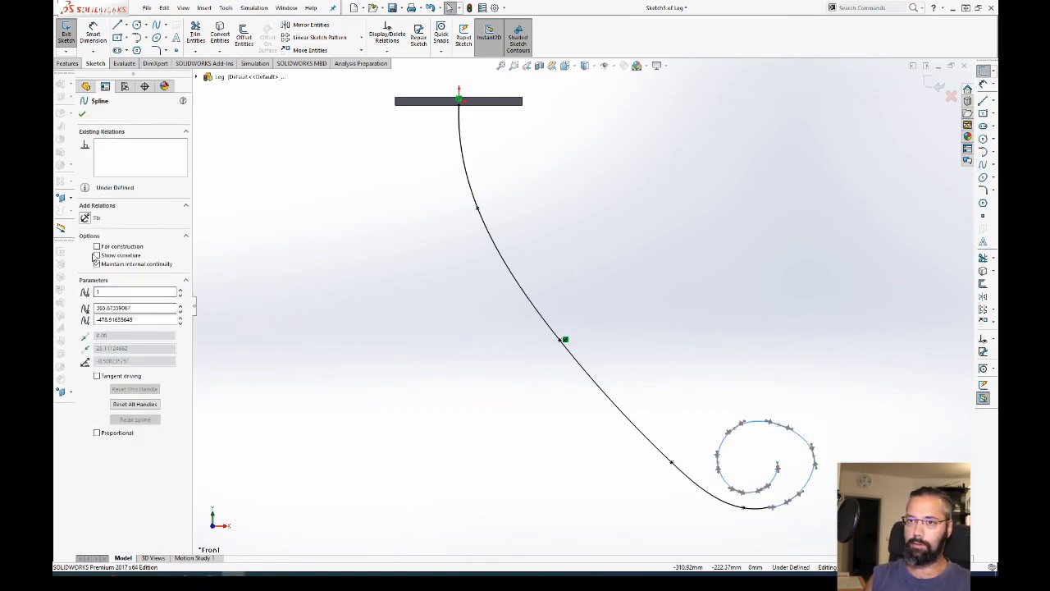
pyautogui.click(630, 253)
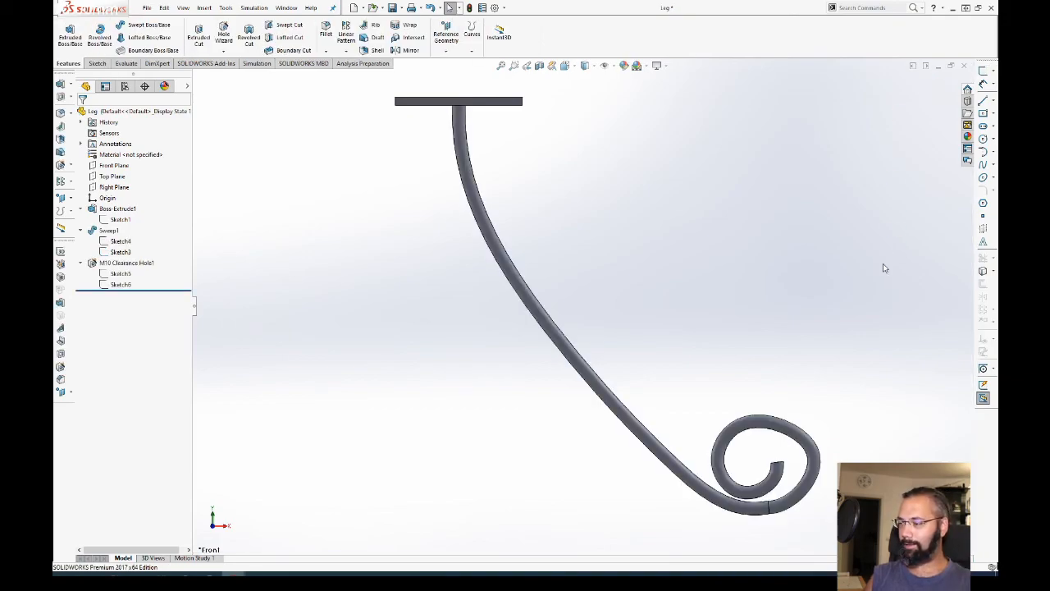
# Step: Reopen the leg's path sketch (Sketch3) and delete the spiral spline at the foot end
pyautogui.click(120, 220)
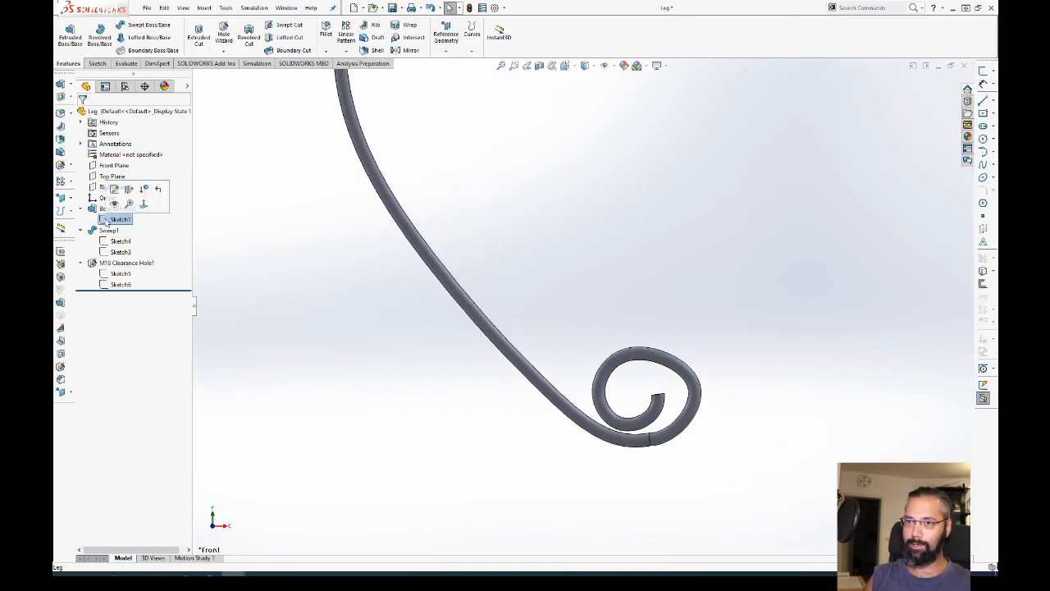
pyautogui.click(114, 190)
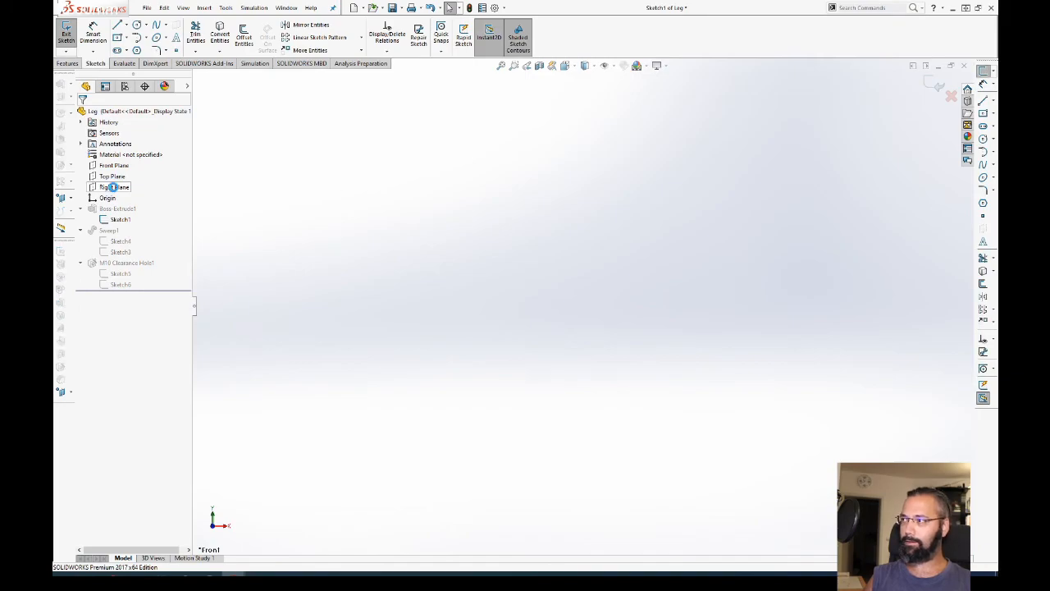
pyautogui.click(110, 242)
pyautogui.click(115, 252)
pyautogui.click(115, 223)
pyautogui.moveTo(763, 316); pyautogui.dragTo(640, 394)
pyautogui.press('Delete')
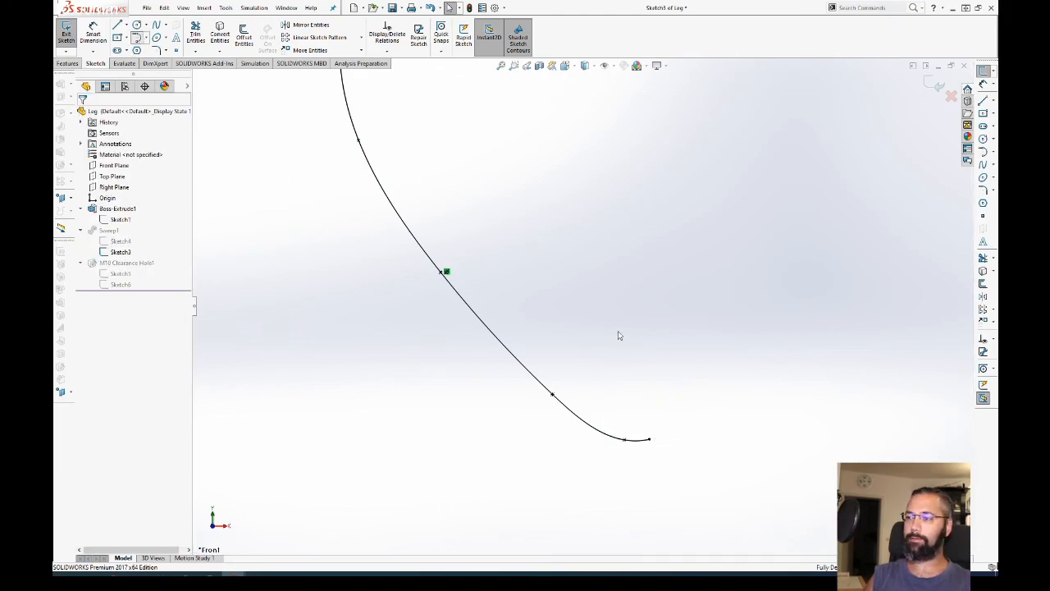
# Step: Draw a chain of four tangent arcs curling inward from the foot end of the path spline
pyautogui.click(649, 440)
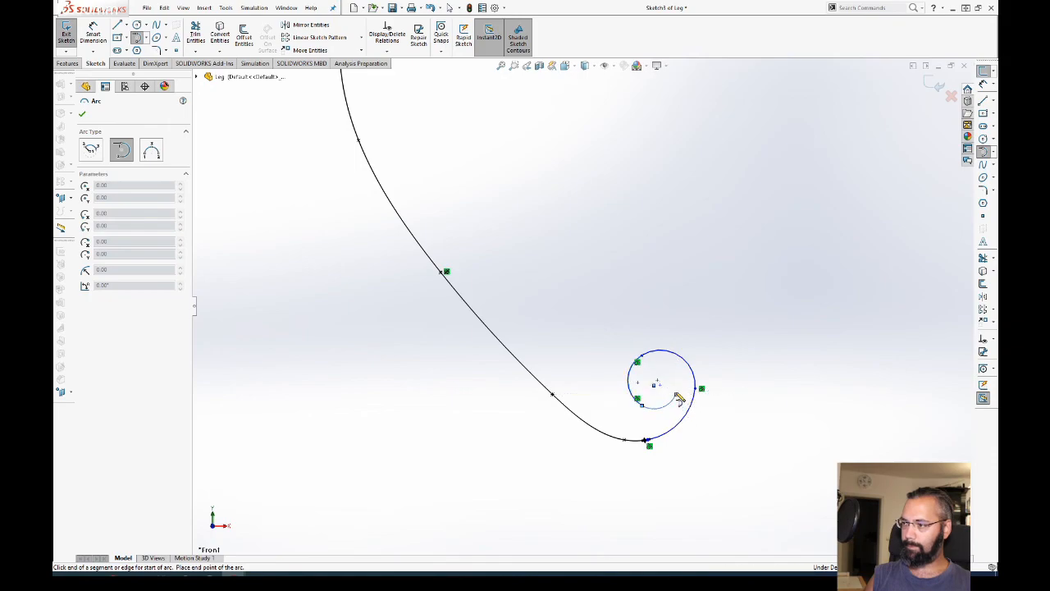
pyautogui.click(676, 394)
pyautogui.press('Escape')
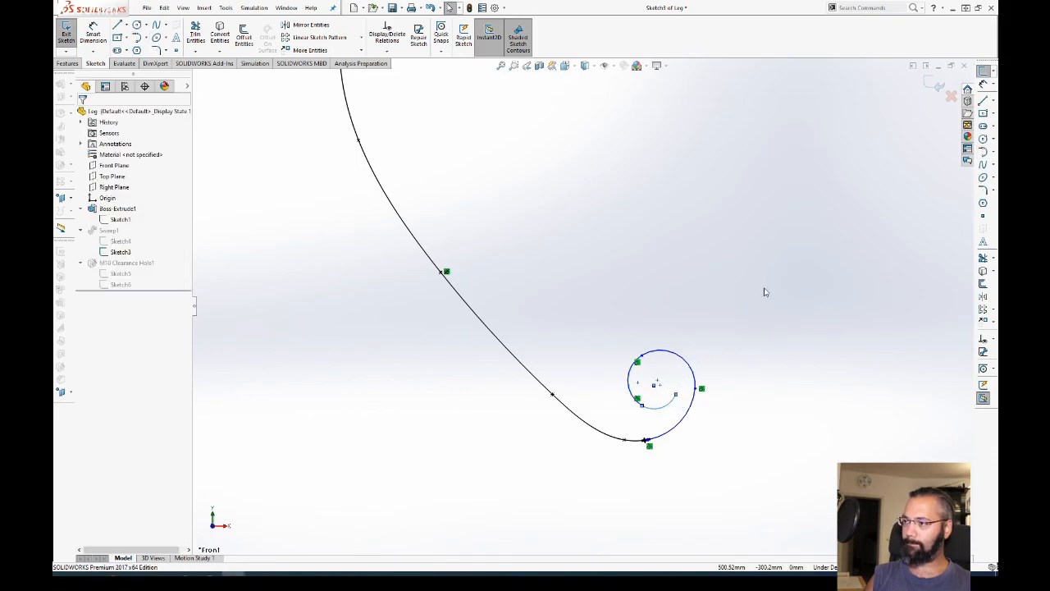
# Step: Fix the four spiral arcs, rebuild the leg out of the sketch, and show it in isometric view
pyautogui.click(685, 364)
pyautogui.moveTo(790, 291); pyautogui.dragTo(616, 442)
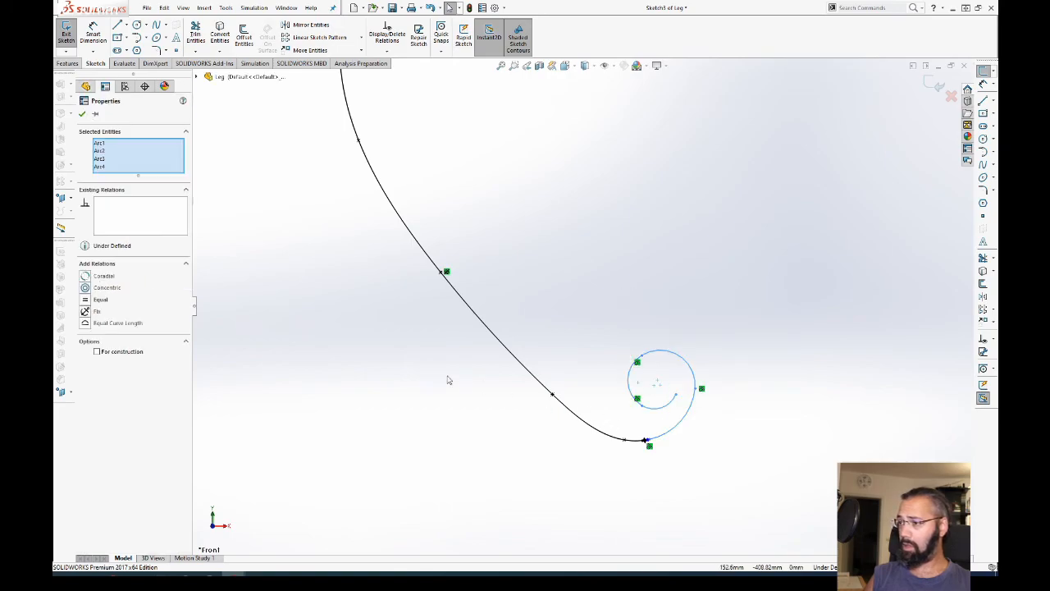
pyautogui.click(86, 312)
pyautogui.click(720, 250)
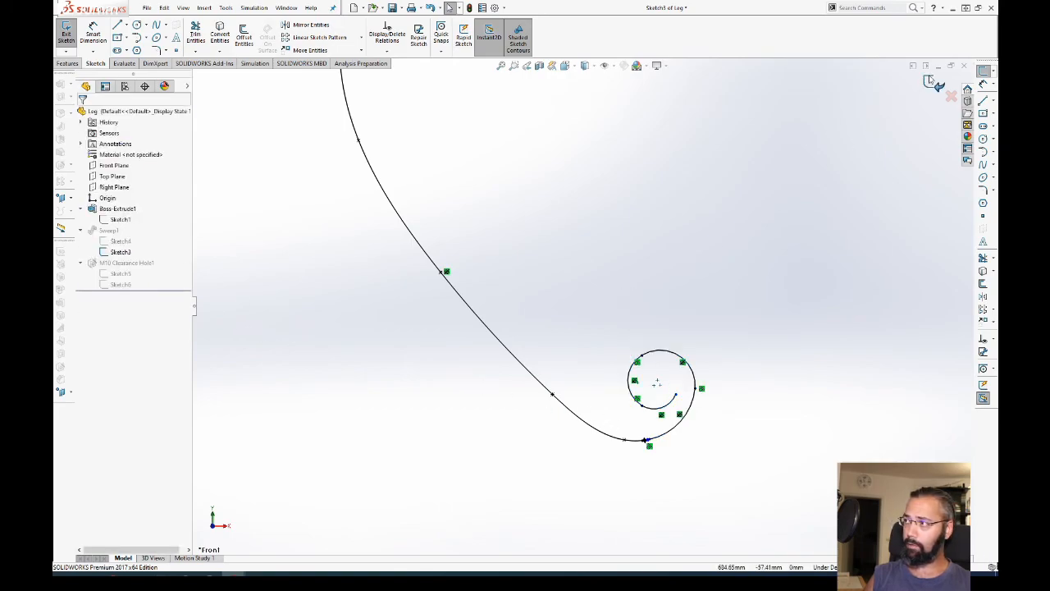
pyautogui.hotkey('ctrl', 'b')
pyautogui.scroll(4, 658, 303)
pyautogui.moveTo(658, 303)
pyautogui.keyDown('ctrl'); pyautogui.mouseDown(button='middle')
pyautogui.moveTo(569, 466)
pyautogui.moveTo(640, 368)
pyautogui.mouseUp(button='middle'); pyautogui.keyUp('ctrl')
pyautogui.hotkey('ctrl', '7')
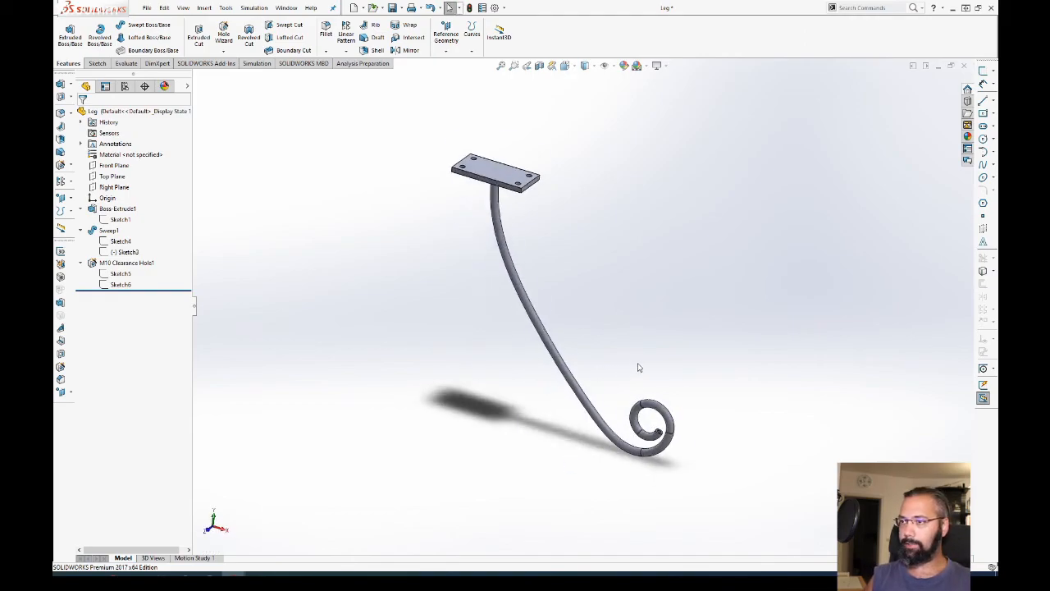
# Step: Save the leg part, switch to the table assembly, and rebuild it with the changed leg
pyautogui.hotkey('ctrl', 's')
pyautogui.hotkey('ctrl', 'Tab')
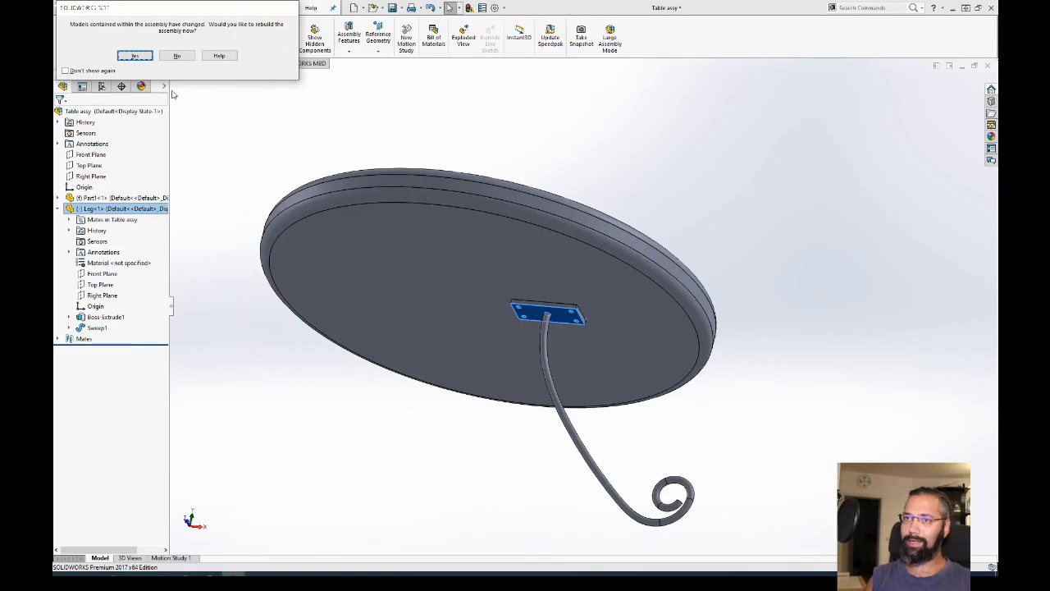
pyautogui.click(136, 58)
# Step: Rotate the leg by its mounting plate against the tabletop's underside and view the assembly from below
pyautogui.moveTo(502, 412); pyautogui.dragTo(595, 247, button='middle')
pyautogui.scroll(-3, 596, 250)
pyautogui.click(597, 270)
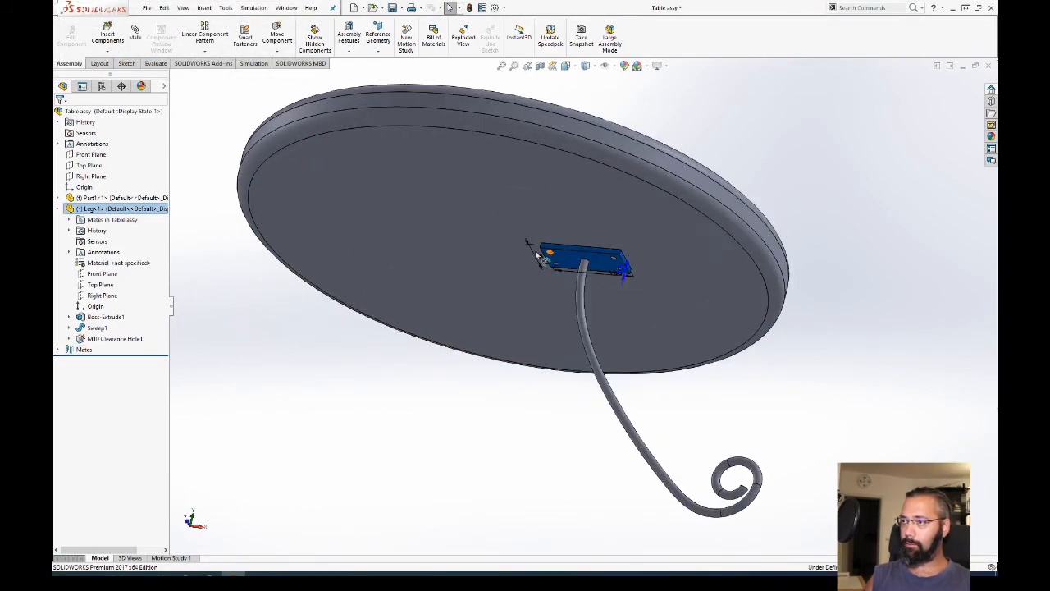
pyautogui.moveTo(598, 270)
pyautogui.mouseDown()
pyautogui.moveTo(617, 267)
pyautogui.moveTo(524, 247)
pyautogui.moveTo(550, 274)
pyautogui.moveTo(818, 268)
pyautogui.moveTo(577, 256)
pyautogui.moveTo(604, 258)
pyautogui.mouseUp()
pyautogui.moveTo(605, 258); pyautogui.dragTo(556, 244, button='middle')
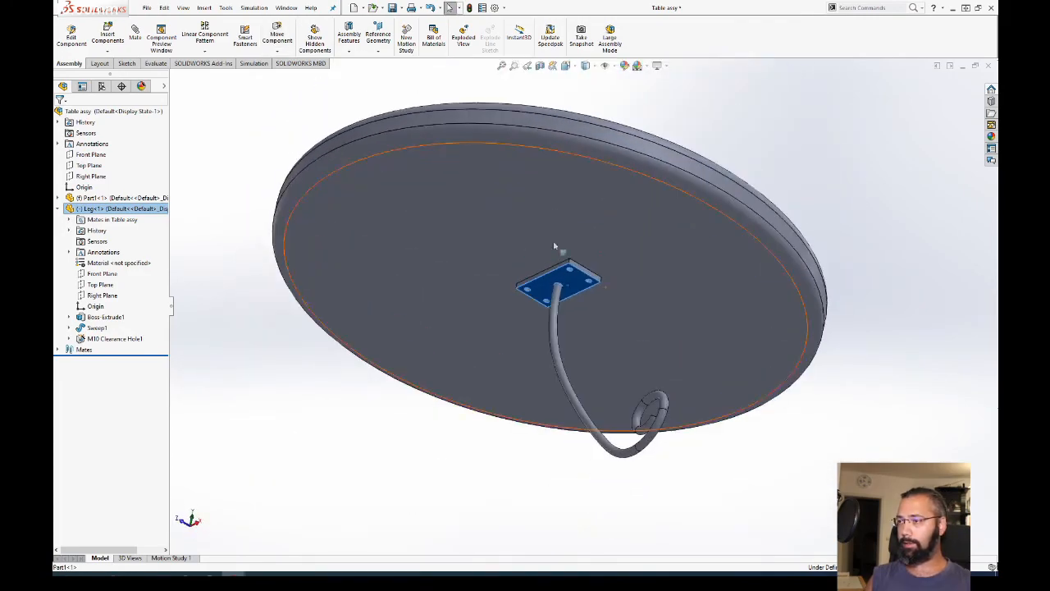
# Step: Slide the leg by its mounting plate across the tabletop's underside, away from the centre
pyautogui.click(589, 272)
pyautogui.scroll(3, 589, 268)
pyautogui.scroll(-8, 588, 268)
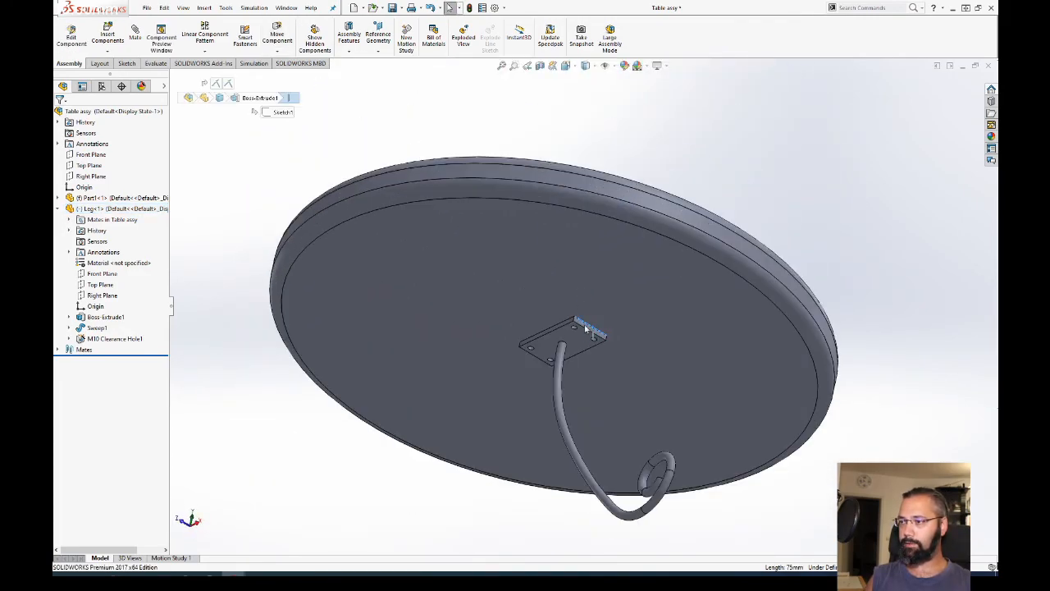
pyautogui.scroll(8, 602, 238)
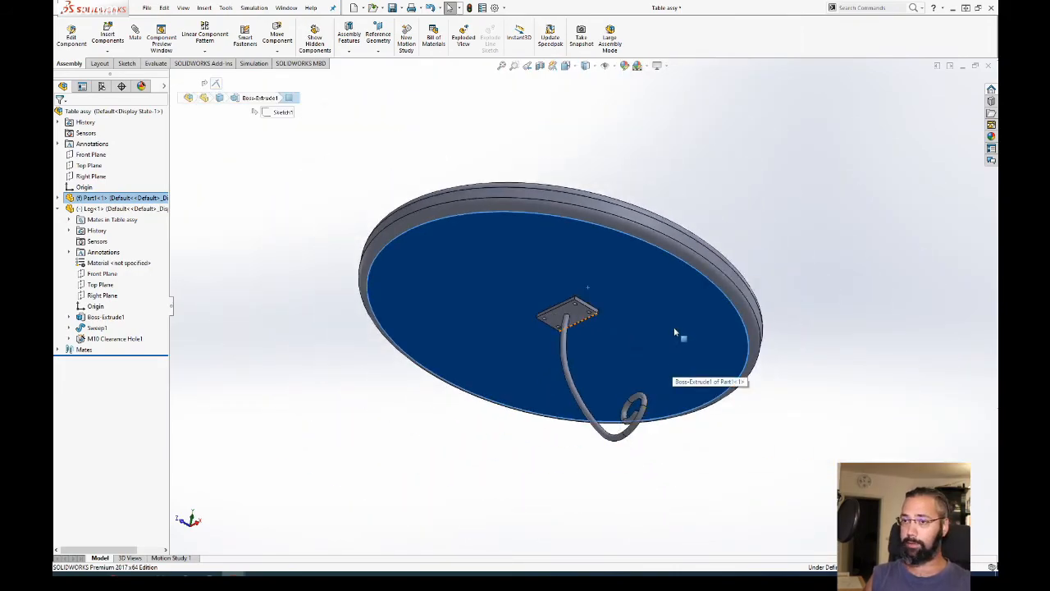
pyautogui.moveTo(558, 320); pyautogui.dragTo(631, 351)
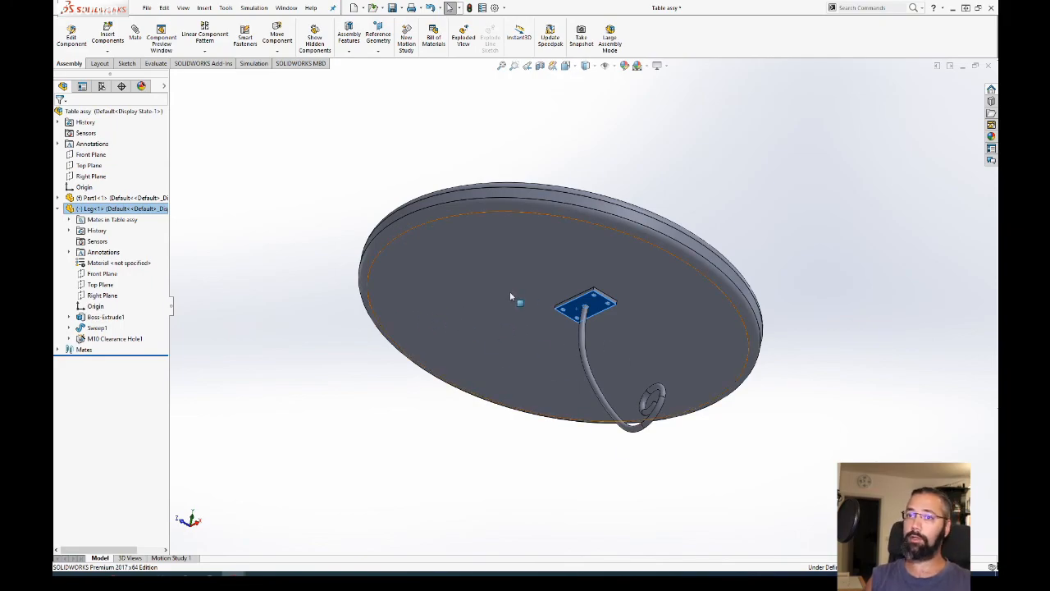
# Step: List the leg's mates in the table assembly and highlight its coincident mate with the Front Plane
pyautogui.moveTo(510, 288); pyautogui.dragTo(510, 320, button='middle')
pyautogui.click(70, 220)
pyautogui.click(131, 241)
pyautogui.moveTo(443, 345); pyautogui.dragTo(431, 386, button='middle')
# Step: Test the leg's remaining freedom by moving its mounting plate along the tabletop's underside, and clear the selection
pyautogui.moveTo(546, 358); pyautogui.dragTo(568, 293, button='middle')
pyautogui.moveTo(571, 291); pyautogui.dragTo(588, 323)
pyautogui.press('Escape')
pyautogui.moveTo(588, 322)
pyautogui.mouseDown(button='middle')
pyautogui.moveTo(596, 247)
pyautogui.moveTo(635, 155)
pyautogui.moveTo(631, 320)
pyautogui.moveTo(597, 334)
pyautogui.mouseUp(button='middle')
pyautogui.moveTo(598, 334)
pyautogui.mouseDown()
pyautogui.moveTo(739, 322)
pyautogui.moveTo(521, 332)
pyautogui.moveTo(739, 324)
pyautogui.moveTo(580, 331)
pyautogui.moveTo(626, 331)
pyautogui.moveTo(590, 331)
pyautogui.mouseUp()
pyautogui.press('Escape')
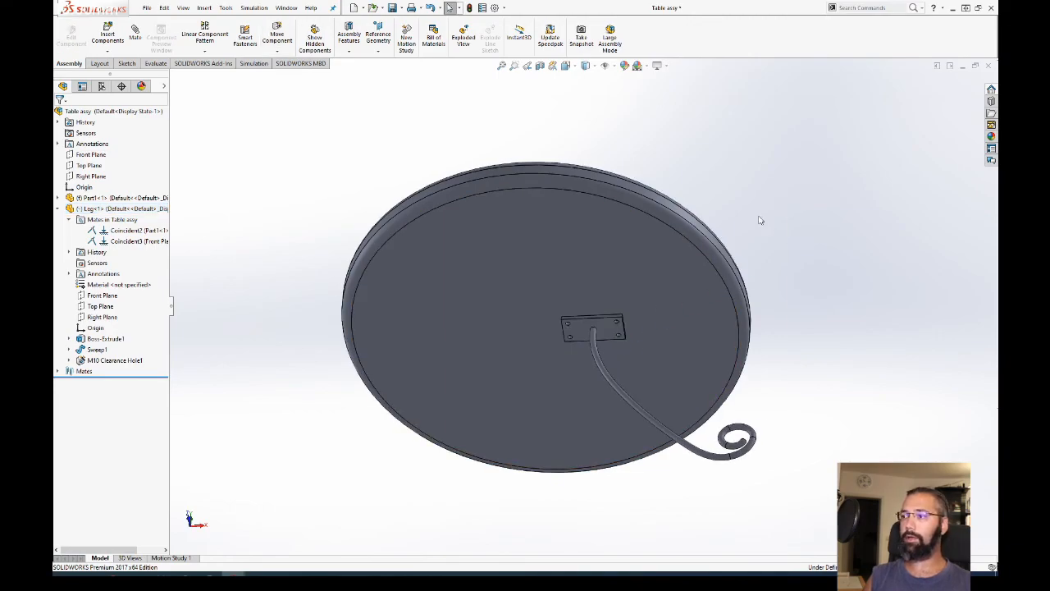
# Step: Open the tabletop part from the assembly in its own window
pyautogui.click(593, 285)
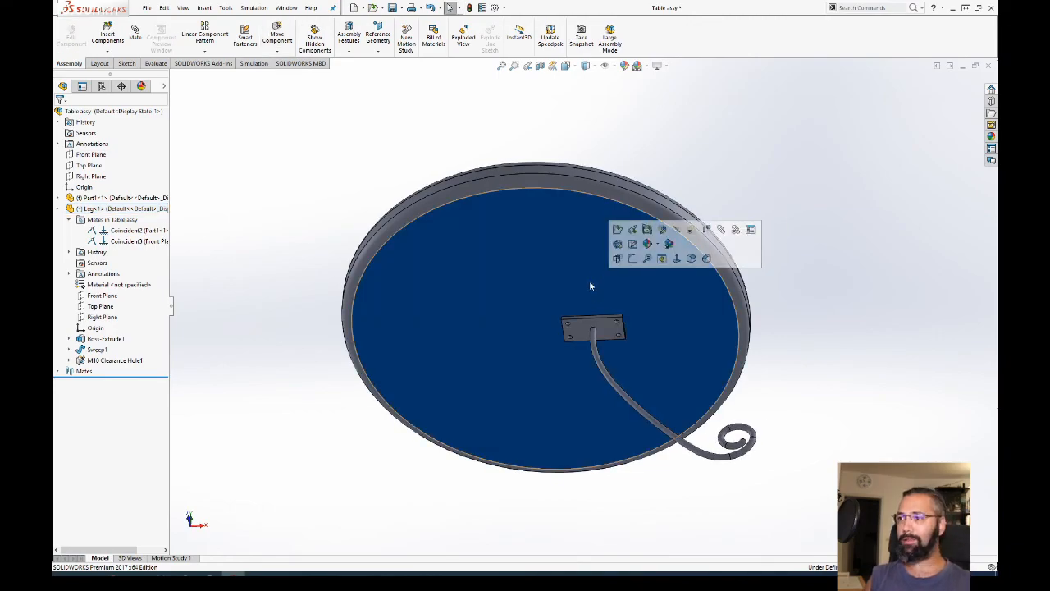
pyautogui.click(617, 228)
pyautogui.moveTo(605, 336); pyautogui.dragTo(640, 238, button='middle')
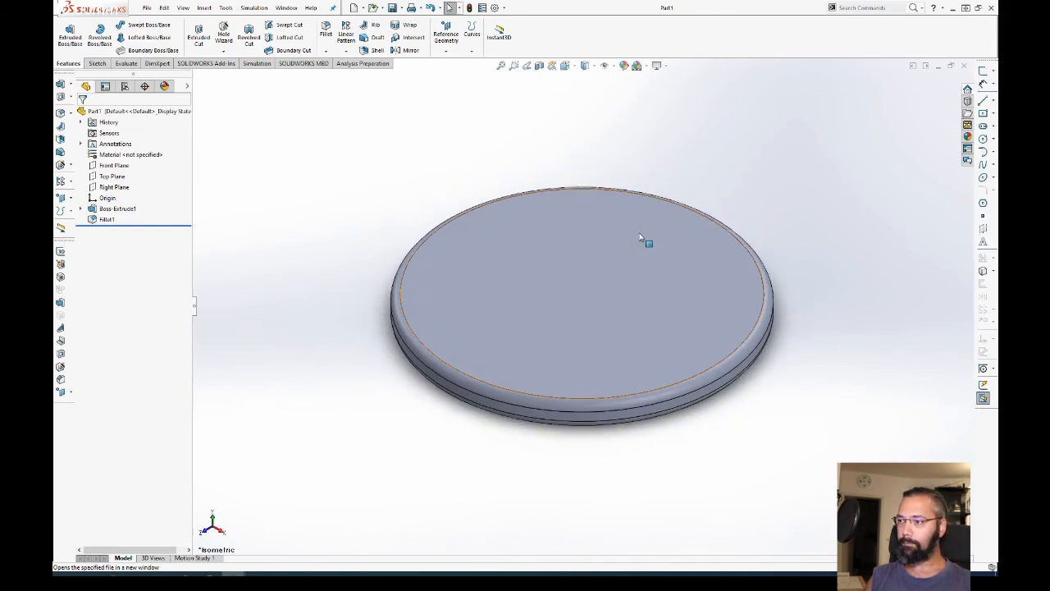
pyautogui.moveTo(608, 392); pyautogui.dragTo(608, 271, button='middle')
pyautogui.click(608, 269)
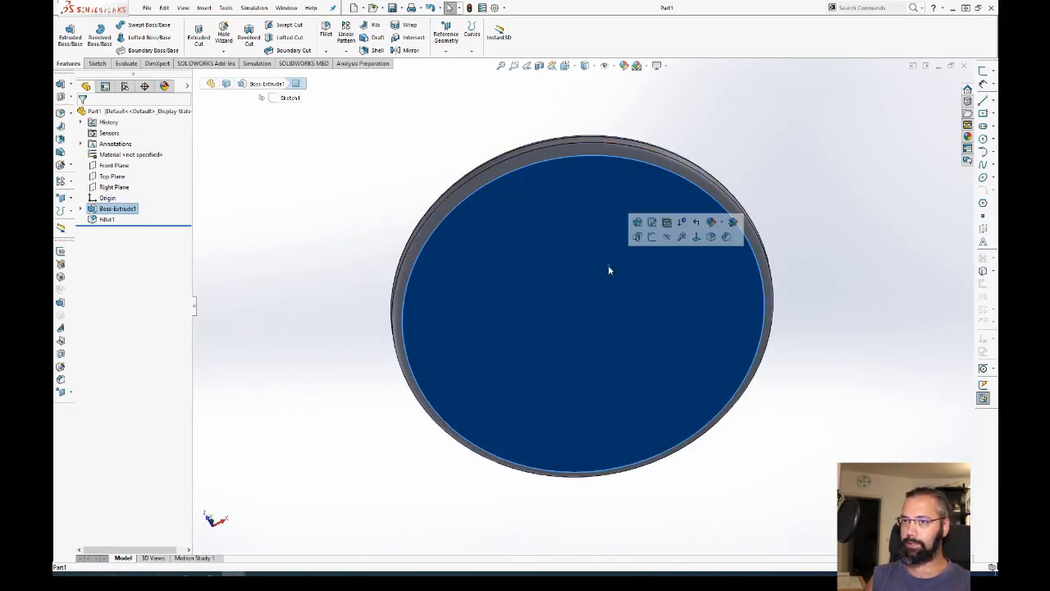
pyautogui.click(210, 32)
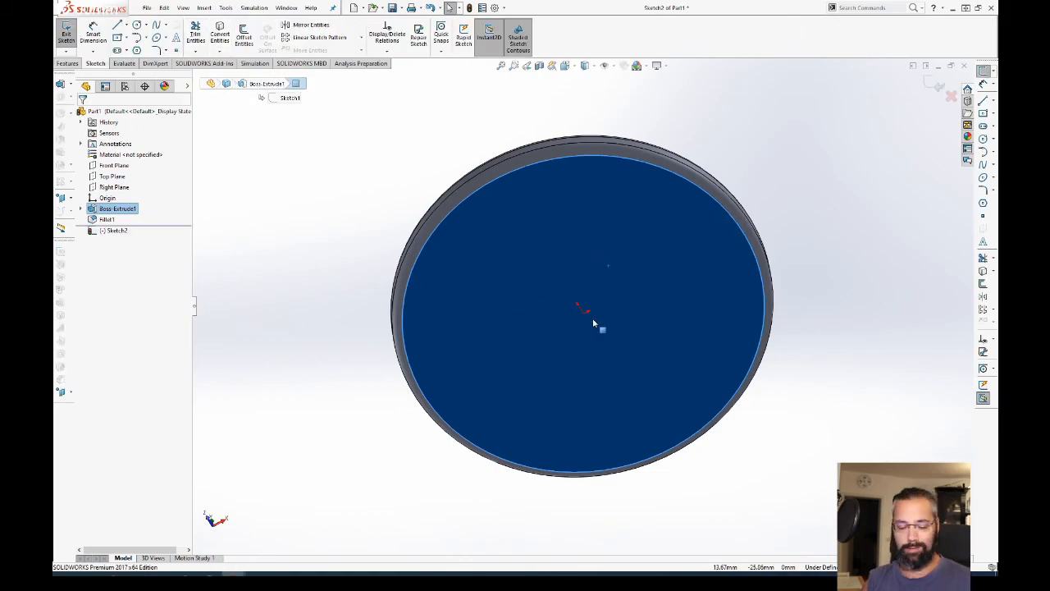
pyautogui.hotkey('ctrl', '8')
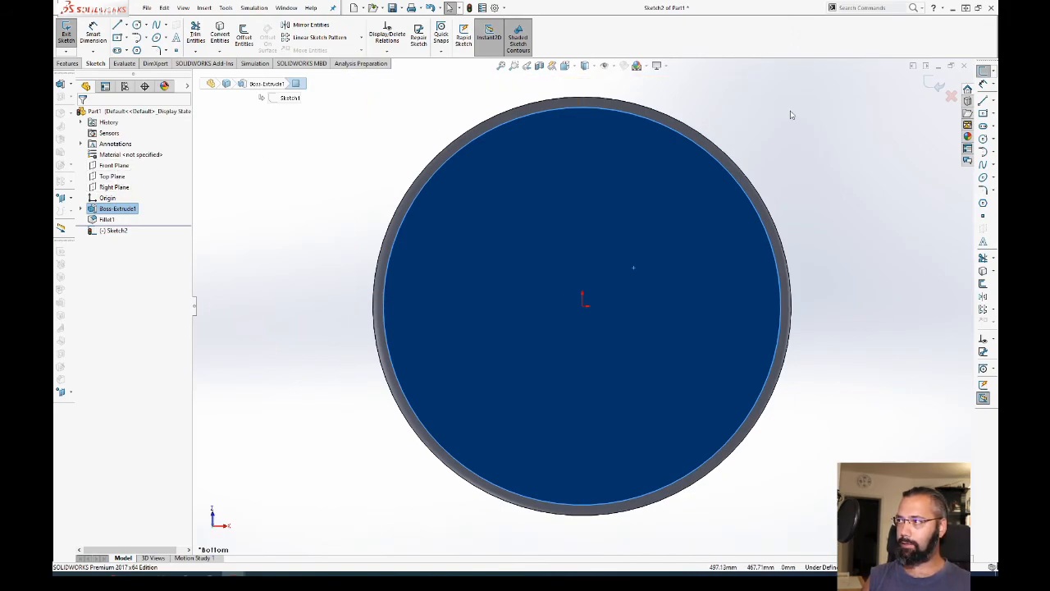
pyautogui.click(951, 97)
pyautogui.click(567, 297)
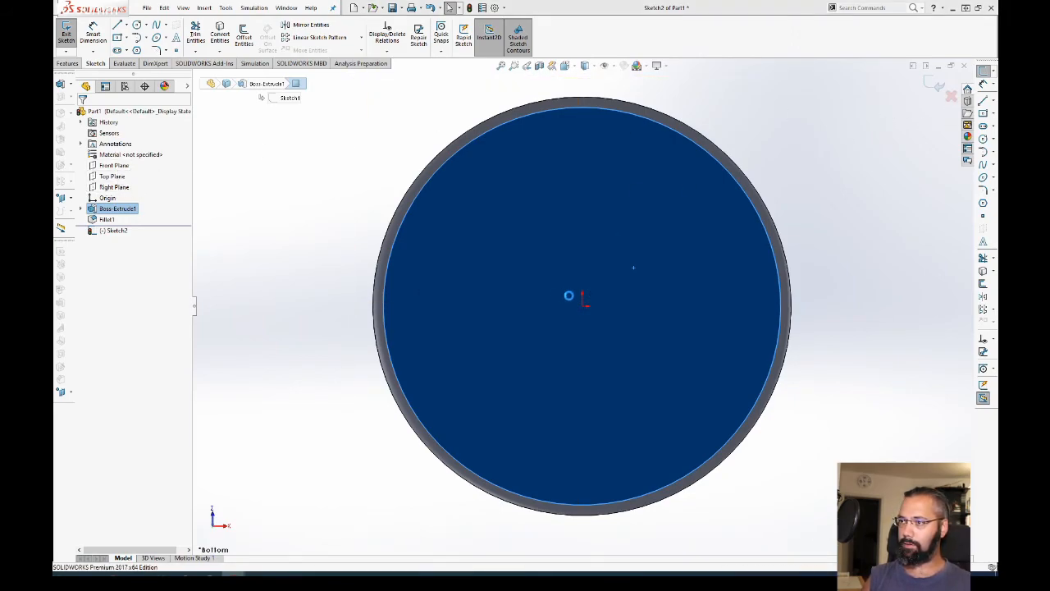
# Step: Return to the table assembly, rebuild it with the changed models, and show it in isometric view
pyautogui.hotkey('ctrl', '7')
pyautogui.hotkey('ctrl', 'Tab')
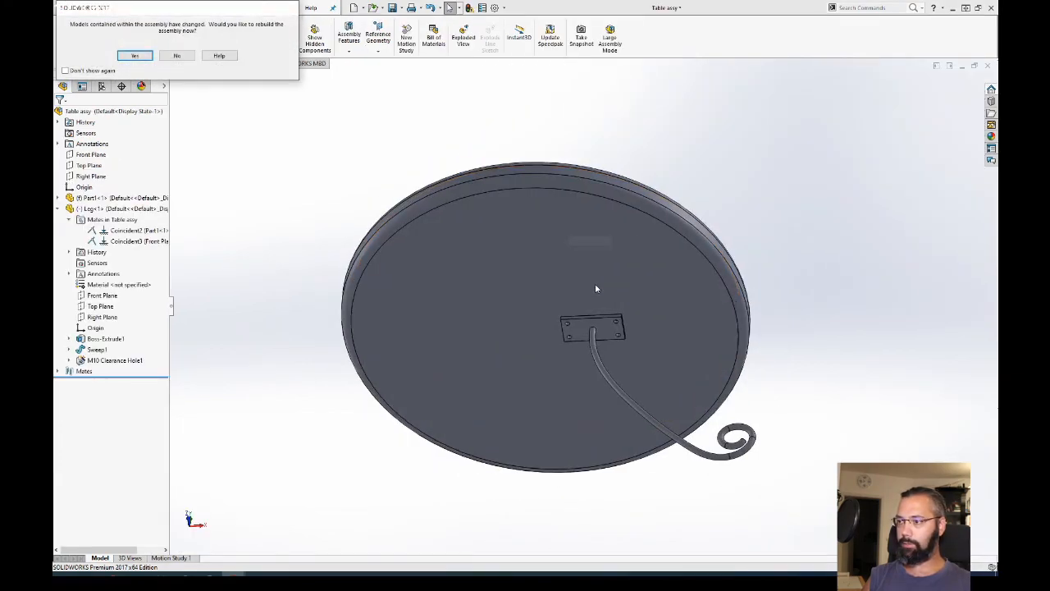
pyautogui.click(144, 57)
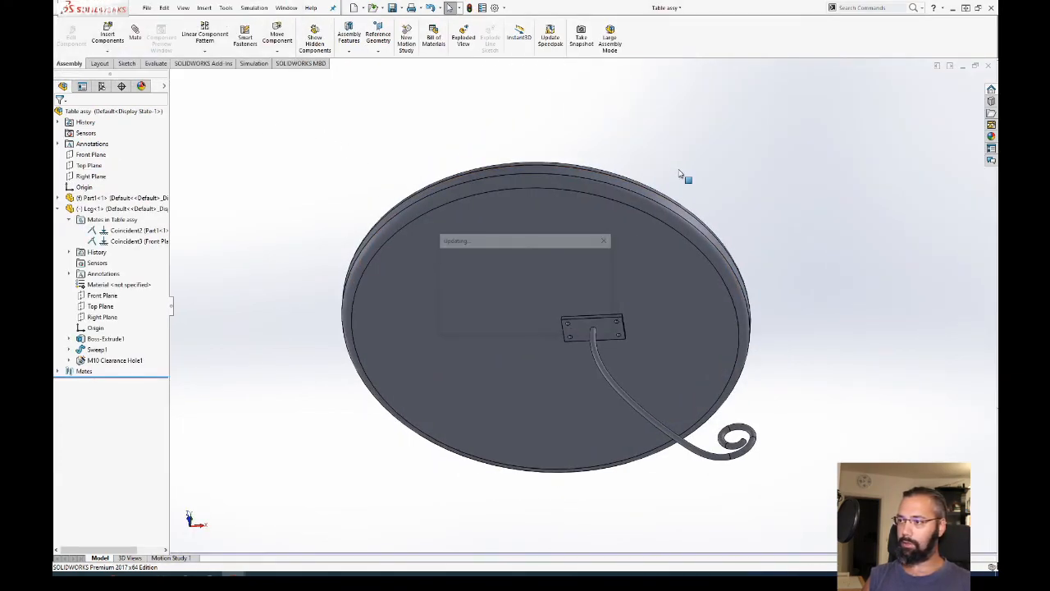
pyautogui.hotkey('ctrl', '7')
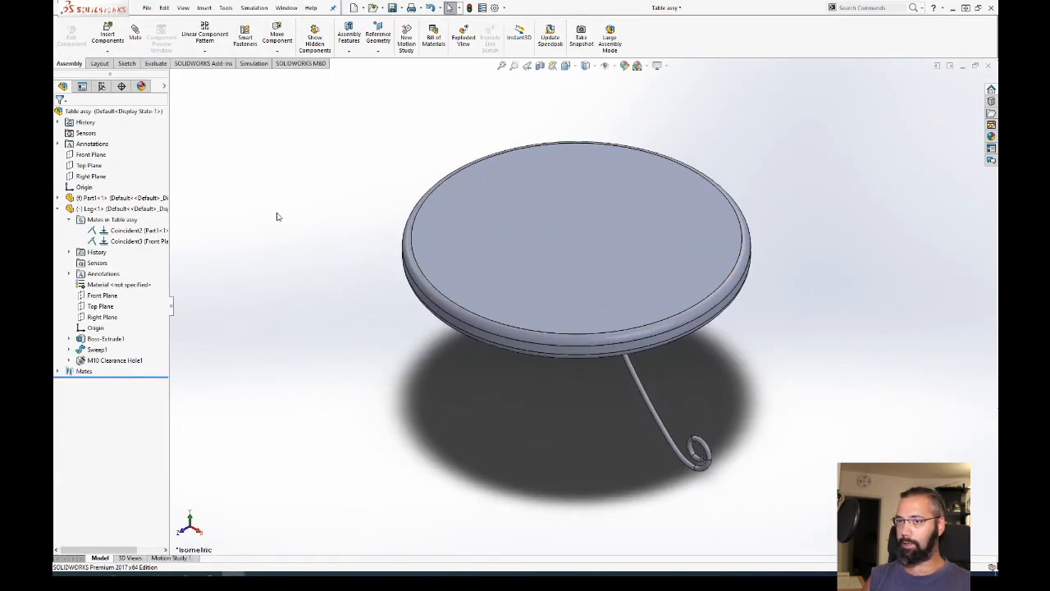
# Step: Switch to the tabletop part and start a sketch on its flat underside face
pyautogui.click(90, 154)
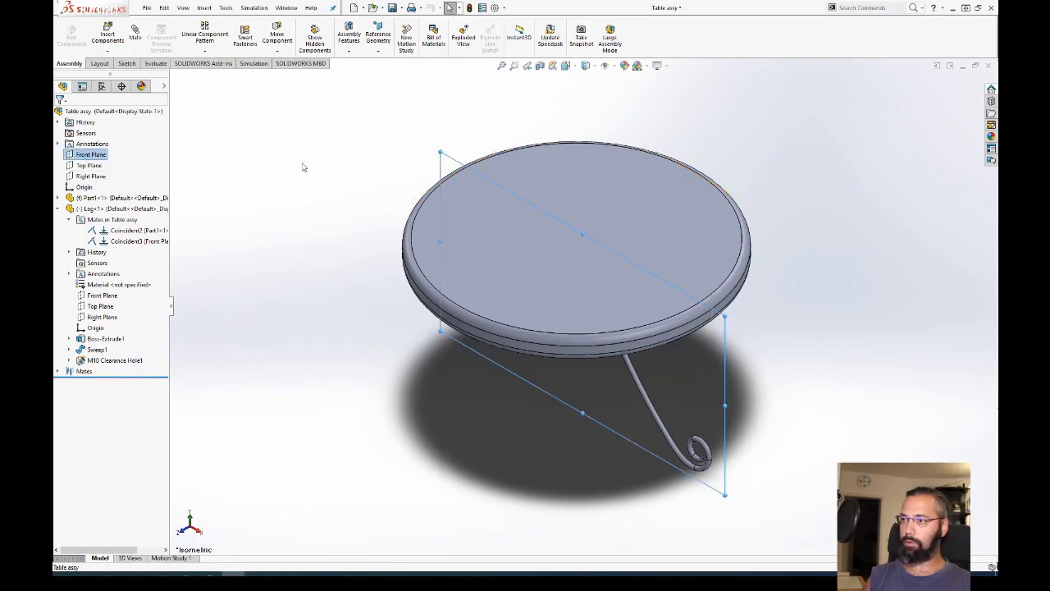
pyautogui.click(792, 148)
pyautogui.hotkey('ctrl', 'Tab')
pyautogui.moveTo(586, 314); pyautogui.dragTo(660, 132, button='middle')
pyautogui.click(117, 167)
pyautogui.hotkey('ctrl', '8')
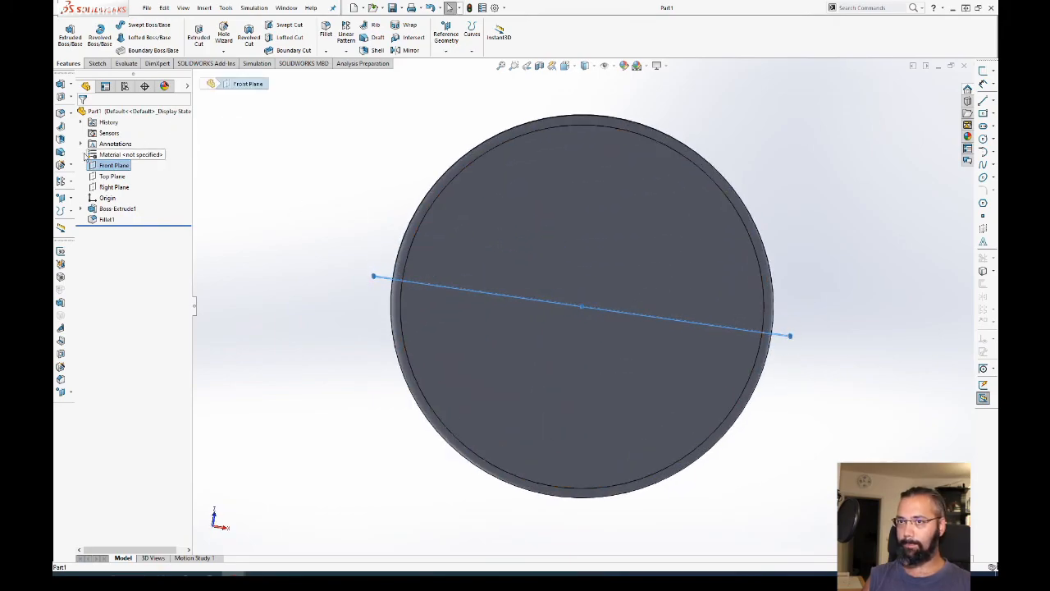
pyautogui.click(587, 239)
pyautogui.click(200, 41)
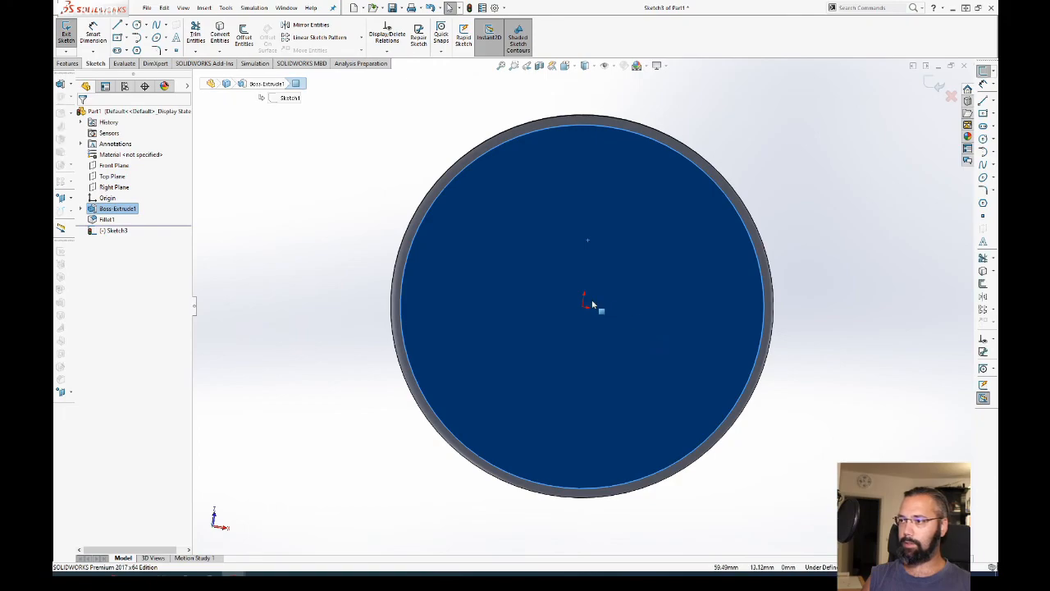
# Step: Sketch a centre rectangle about 141 by 90 mm on the tabletop's underside, centred off the origin
pyautogui.click(117, 38)
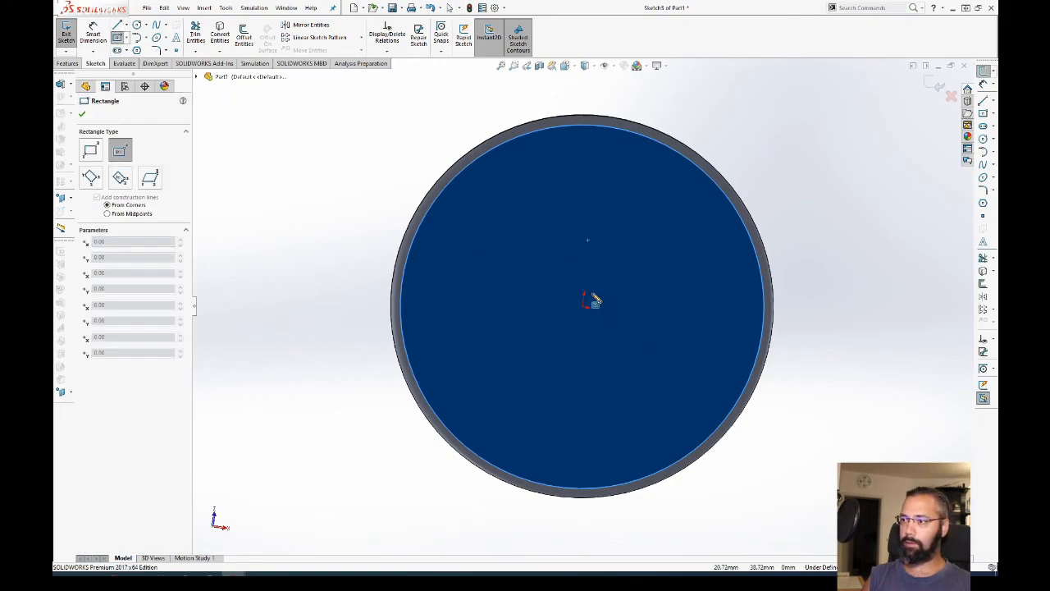
pyautogui.click(616, 312)
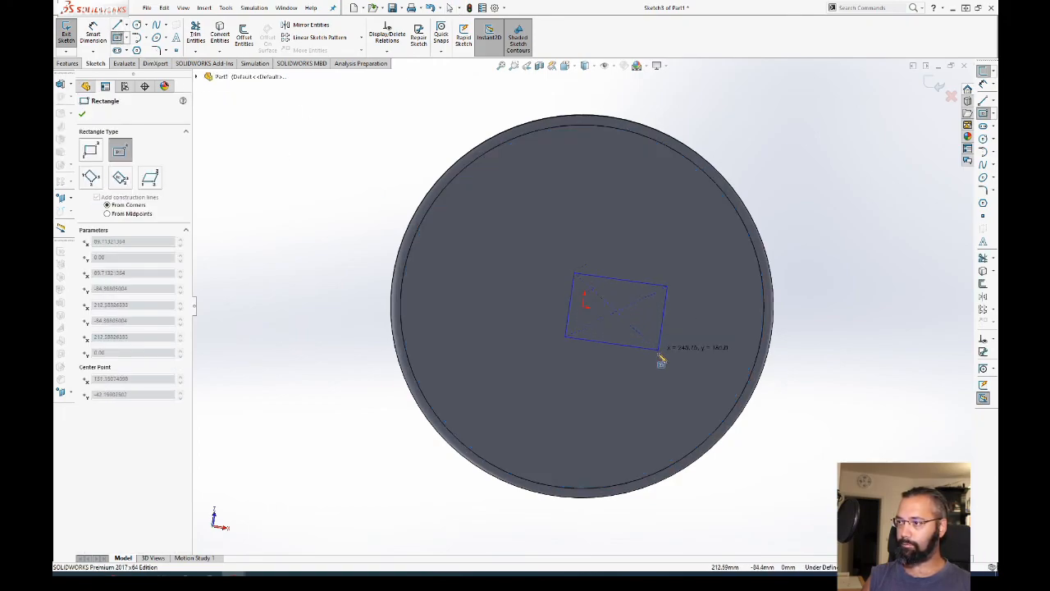
pyautogui.click(644, 331)
pyautogui.scroll(-6, 644, 328)
# Step: Try a 150 mm dimension on the rectangle's short side and delete it
pyautogui.press('d')
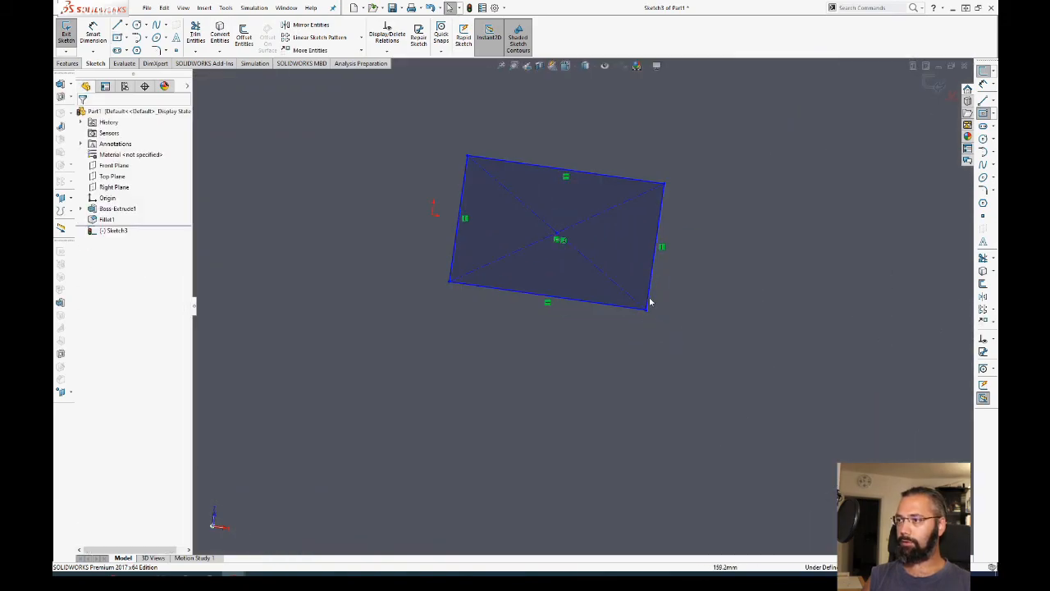
pyautogui.click(688, 297)
pyautogui.click(738, 298)
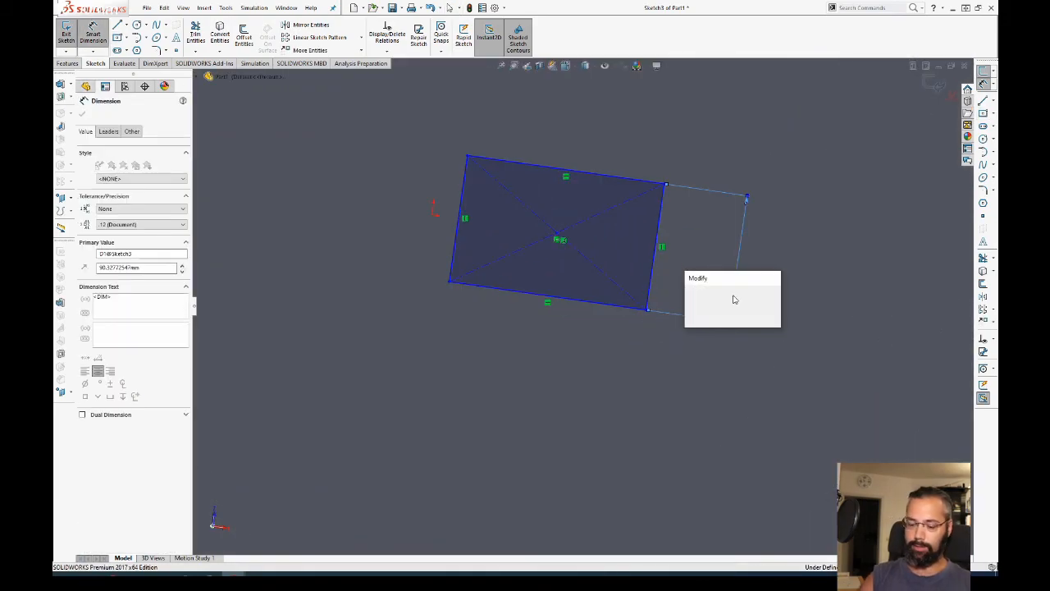
pyautogui.write('150')
pyautogui.press('Return')
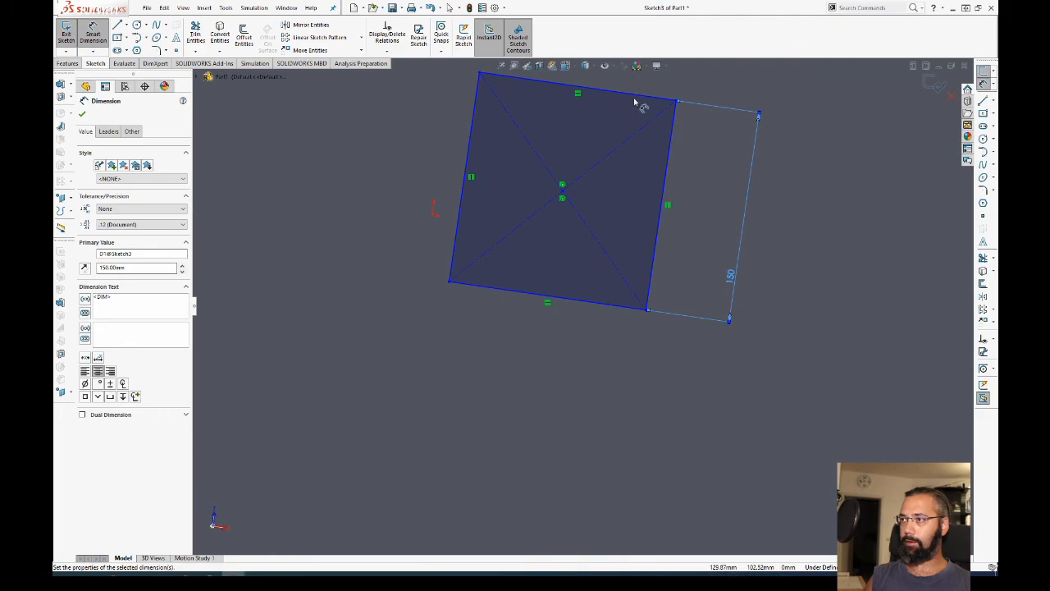
pyautogui.press('Escape')
pyautogui.click(730, 277)
pyautogui.press('Delete')
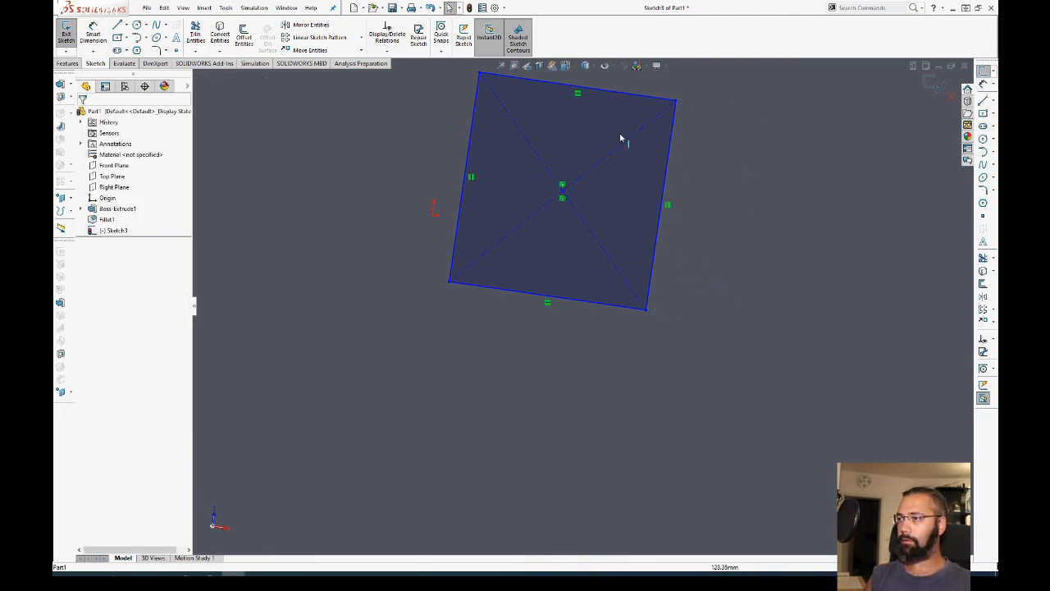
# Step: Dimension the rectangle 150 mm long and 75 mm wide
pyautogui.press('d')
pyautogui.click(628, 93)
pyautogui.click(629, 87)
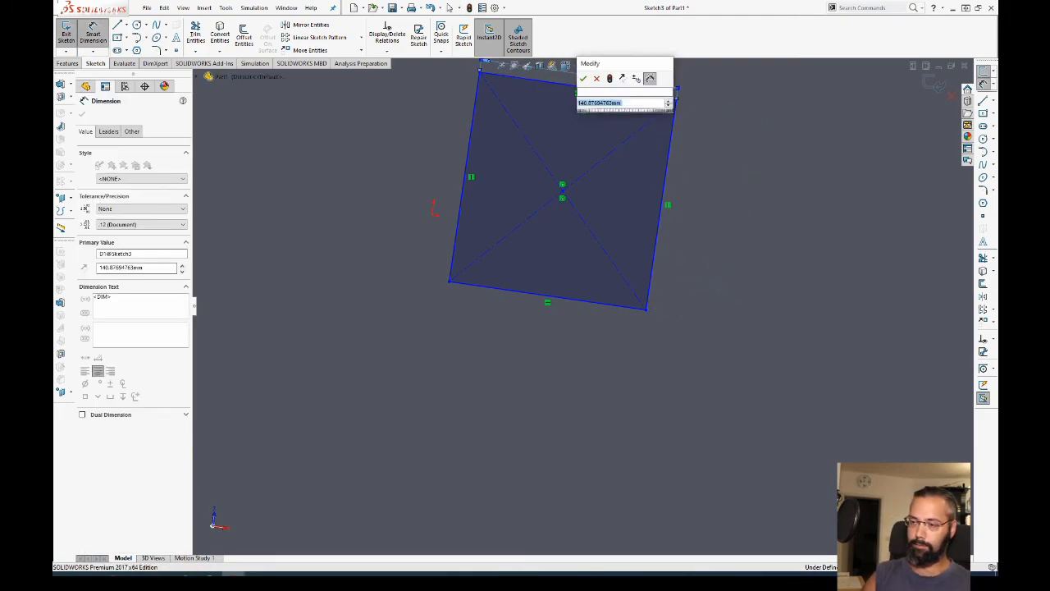
pyautogui.write('150')
pyautogui.press('Return')
pyautogui.click(680, 171)
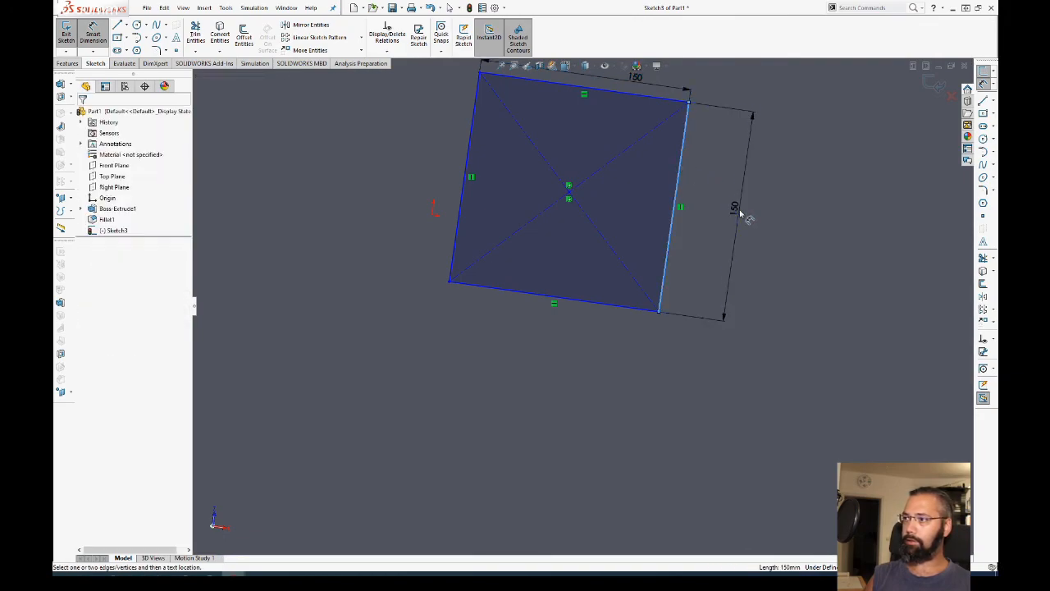
pyautogui.click(740, 214)
pyautogui.write('75')
pyautogui.press('Return')
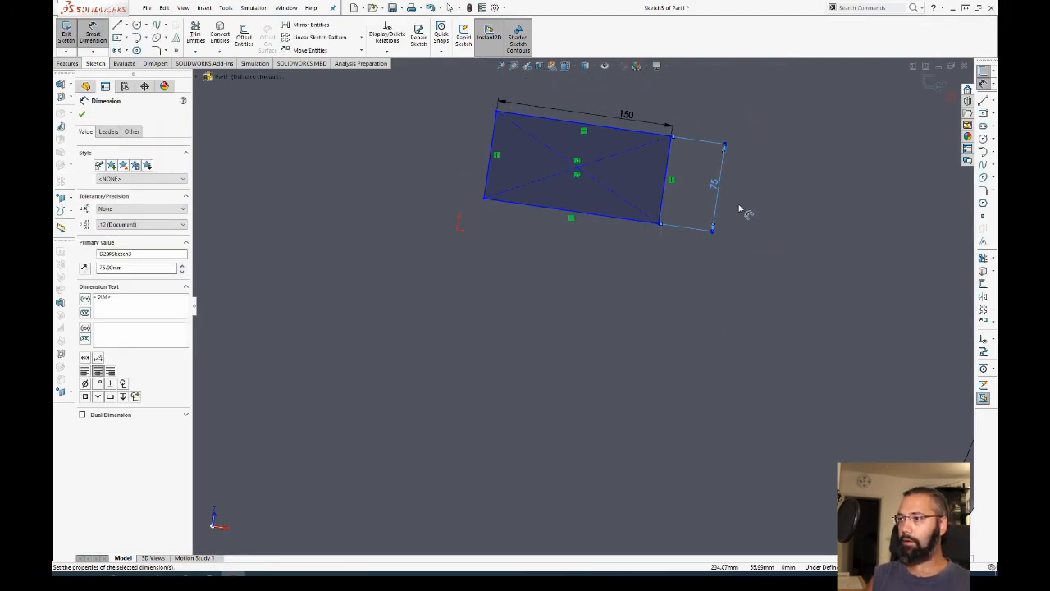
# Step: Reposition the rectangle and add a Horizontal relation between its centre point and the sketch origin
pyautogui.press('Escape')
pyautogui.moveTo(566, 206); pyautogui.dragTo(586, 296)
pyautogui.keyDown('ctrl'); pyautogui.click(446, 266); pyautogui.keyUp('ctrl')
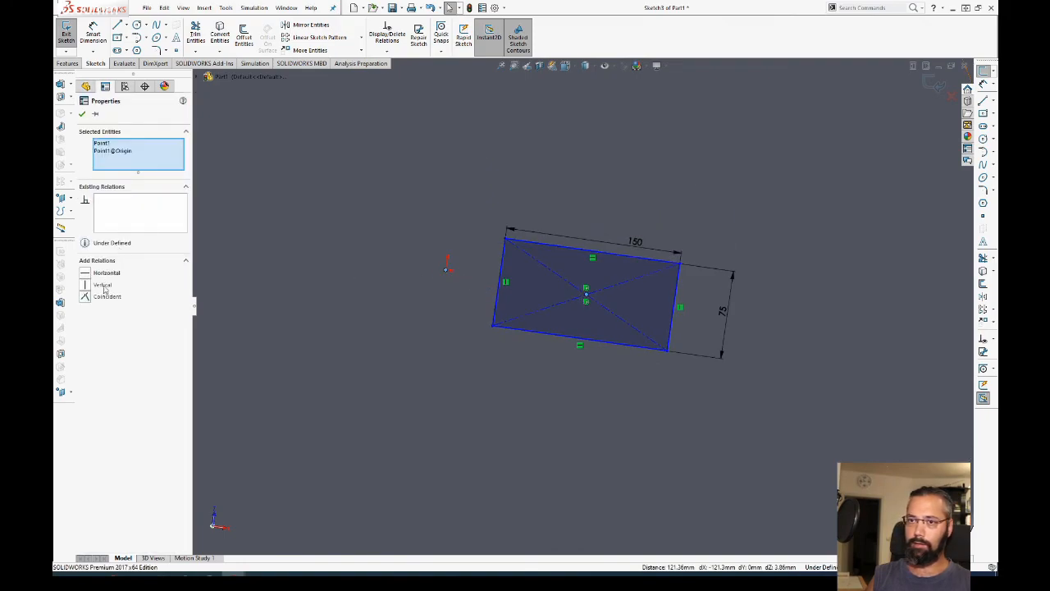
pyautogui.click(105, 274)
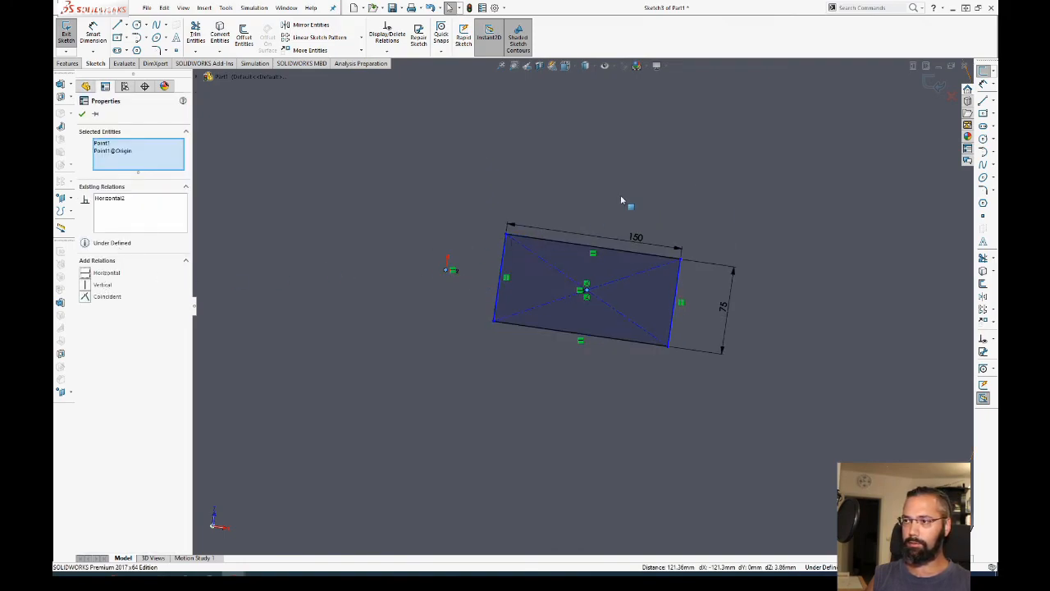
pyautogui.press('Escape')
pyautogui.press('d')
pyautogui.click(586, 289)
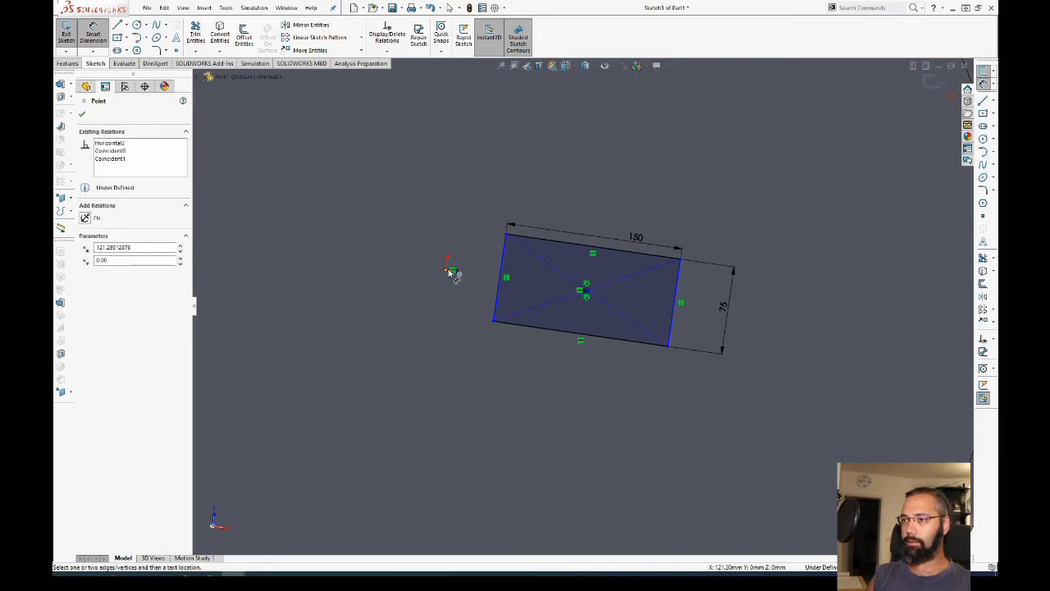
pyautogui.click(447, 272)
pyautogui.press('Escape')
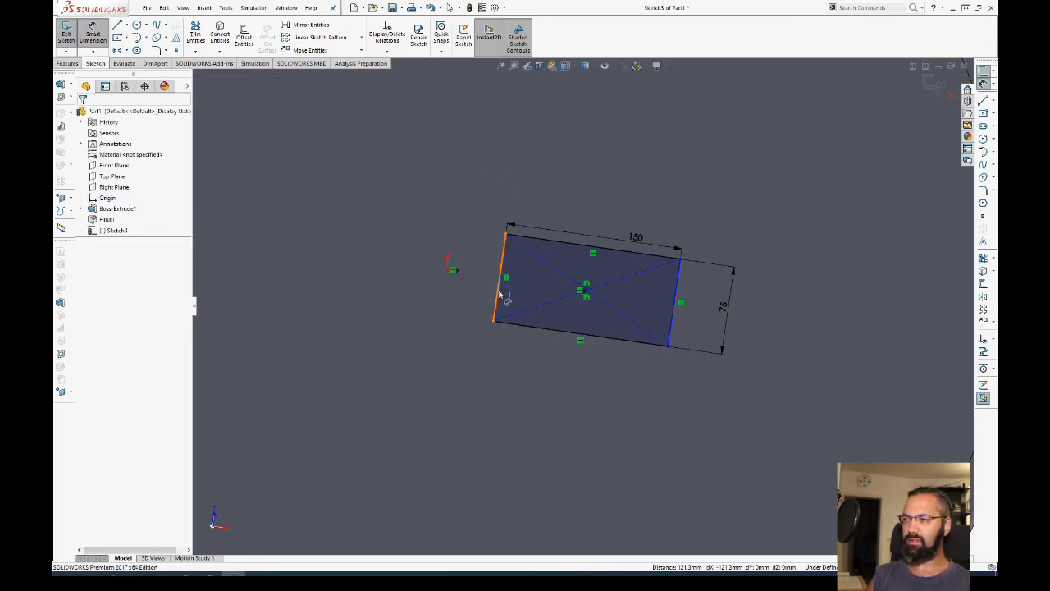
pyautogui.press('Escape')
# Step: Set the distance between the origin and the rectangle's nearest short side to 50 mm
pyautogui.click(499, 301)
pyautogui.press('d')
pyautogui.click(447, 270)
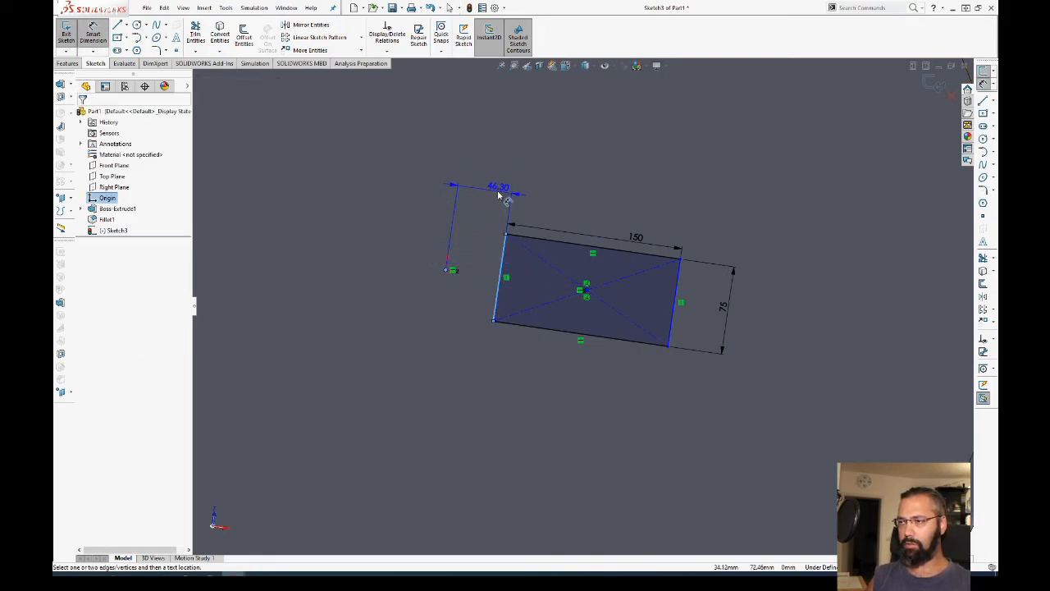
pyautogui.click(490, 197)
pyautogui.write('50')
pyautogui.press('Return')
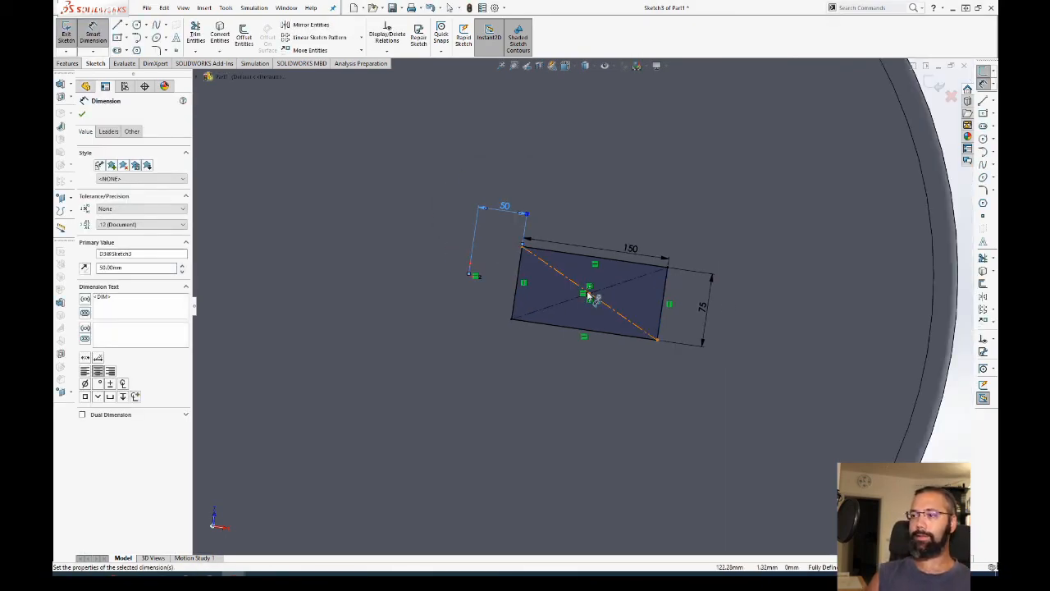
# Step: Add a driven reference dimension from the origin to the rectangle's centre point
pyautogui.click(589, 294)
pyautogui.click(471, 279)
pyautogui.click(552, 184)
pyautogui.press('Return')
pyautogui.press('Escape')
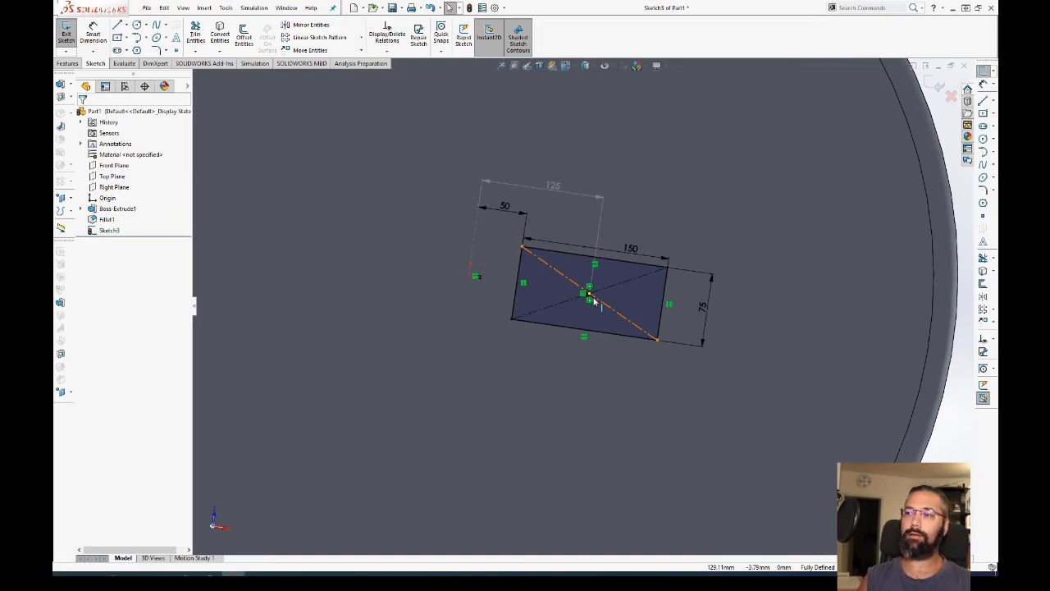
pyautogui.doubleClick(554, 192)
pyautogui.press('Escape')
pyautogui.click(457, 371)
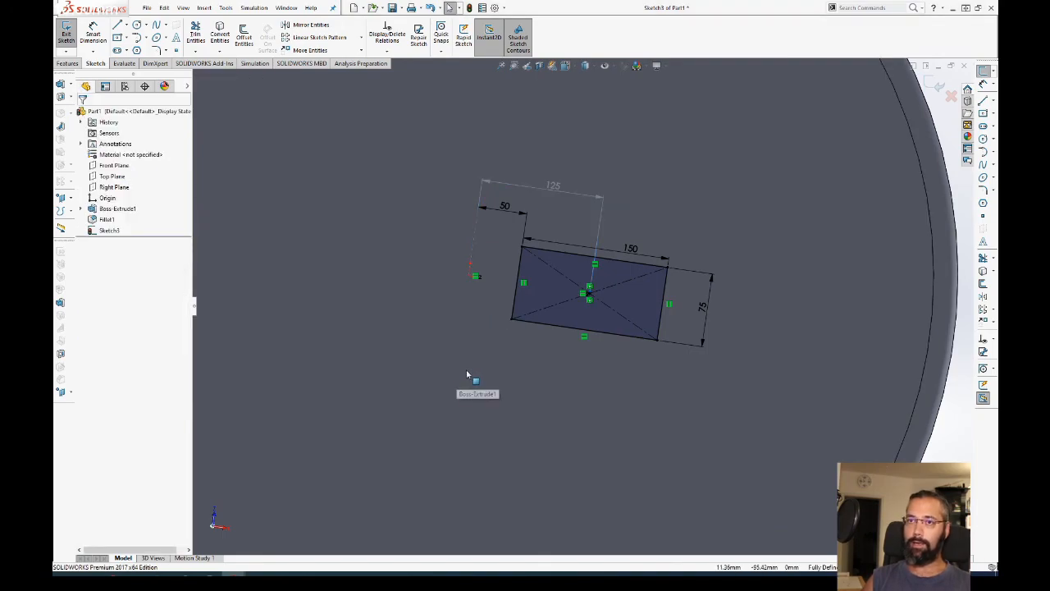
# Step: Add a driven dimension from the origin to the rectangle's far short side and move it closer to the sketch
pyautogui.moveTo(466, 372); pyautogui.dragTo(477, 280, button='right')
pyautogui.click(471, 278)
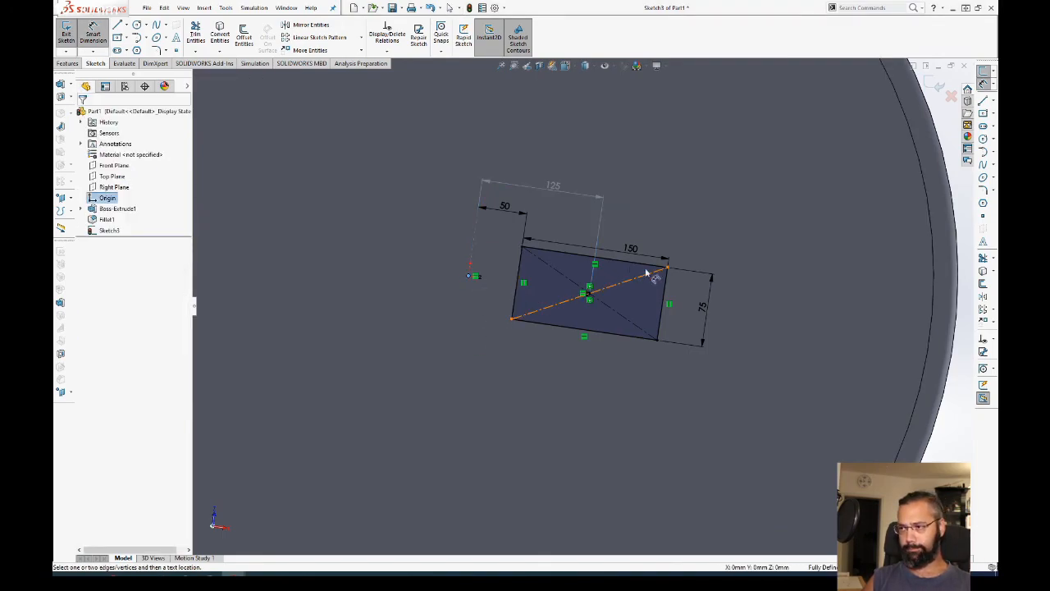
pyautogui.click(668, 281)
pyautogui.click(591, 155)
pyautogui.press('Return')
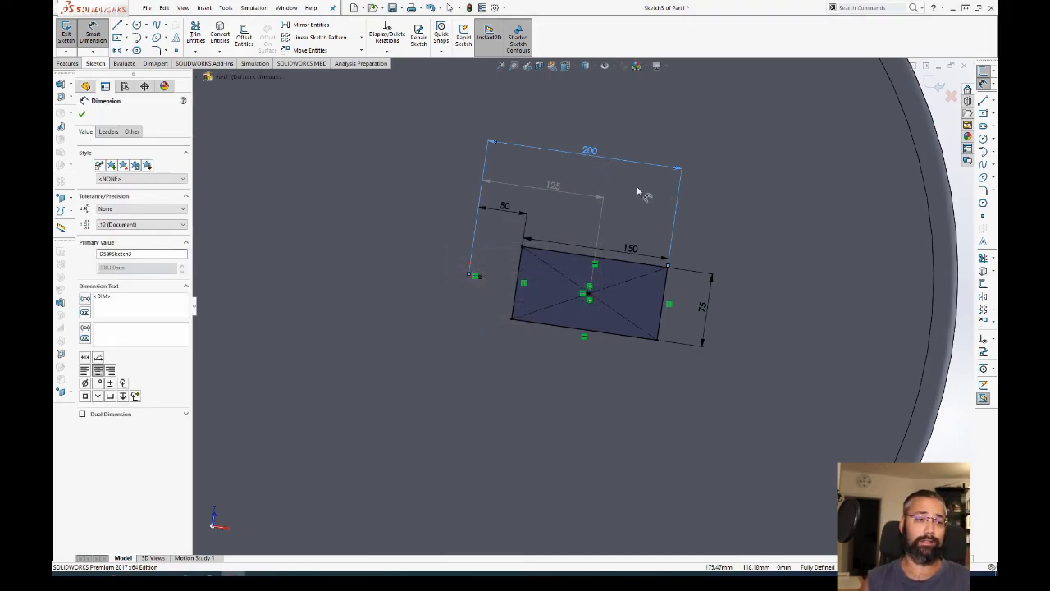
pyautogui.press('Escape')
pyautogui.moveTo(597, 156); pyautogui.dragTo(595, 165)
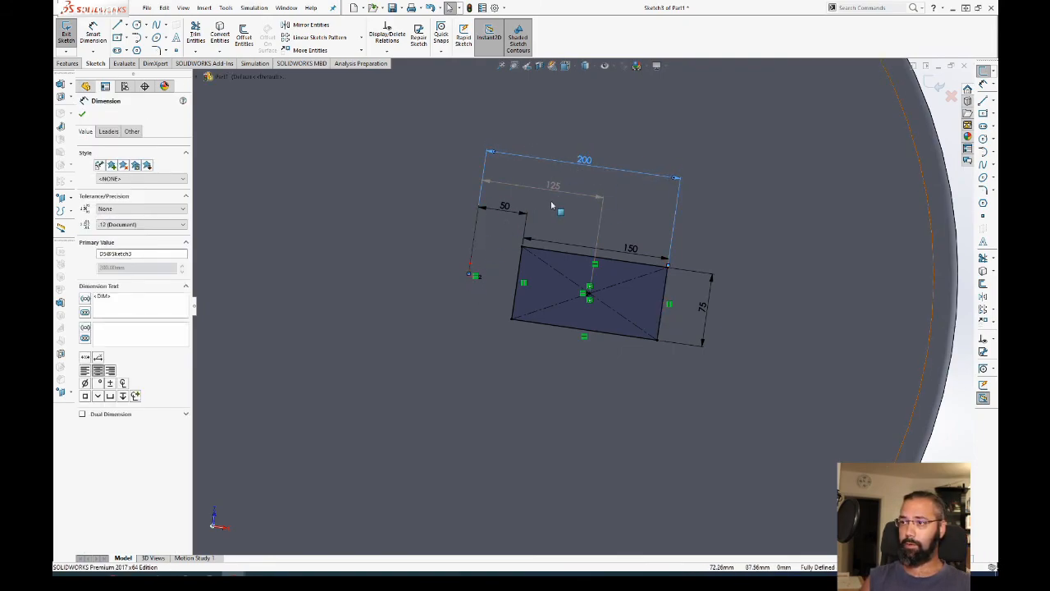
# Step: Cut-extrude the rectangle as a blind pocket 10 mm deep into the tabletop's underside
pyautogui.click(582, 288)
pyautogui.click(483, 205)
pyautogui.scroll(1, 542, 382)
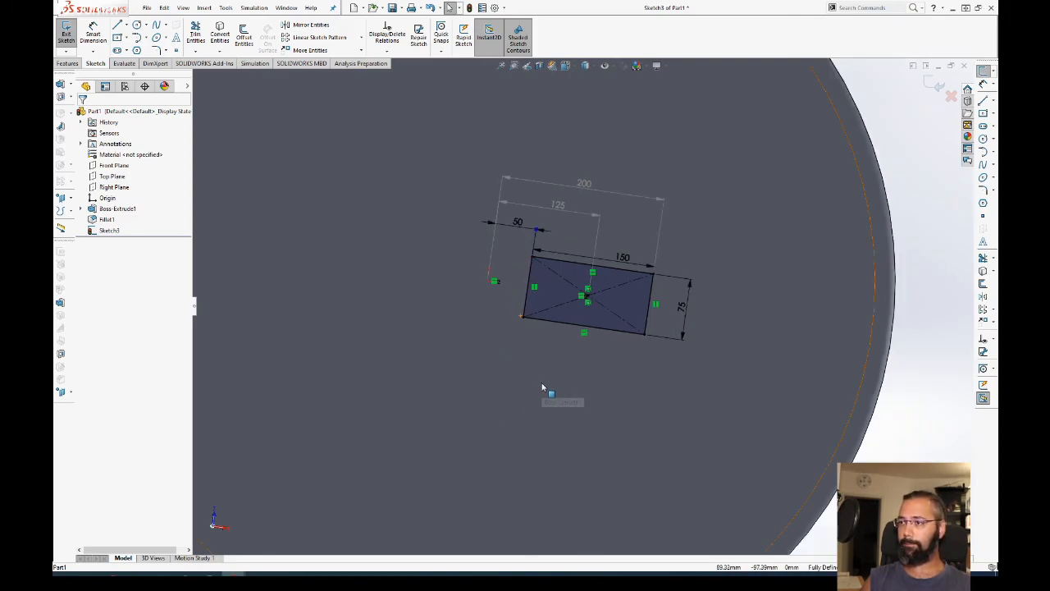
pyautogui.keyDown('ctrl'); pyautogui.moveTo(556, 318); pyautogui.dragTo(535, 366, button='middle'); pyautogui.keyUp('ctrl')
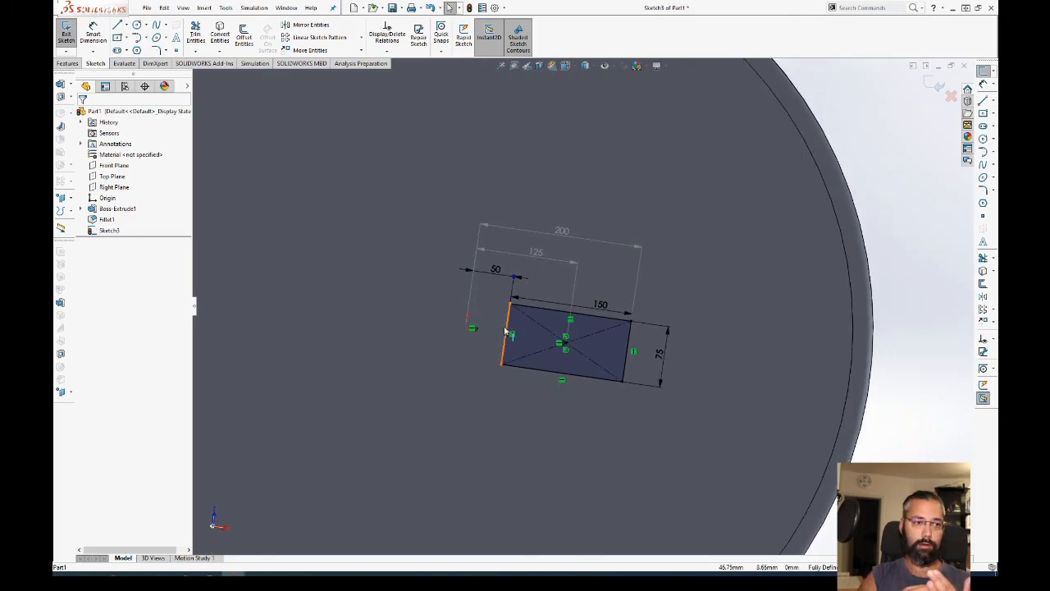
pyautogui.click(734, 259)
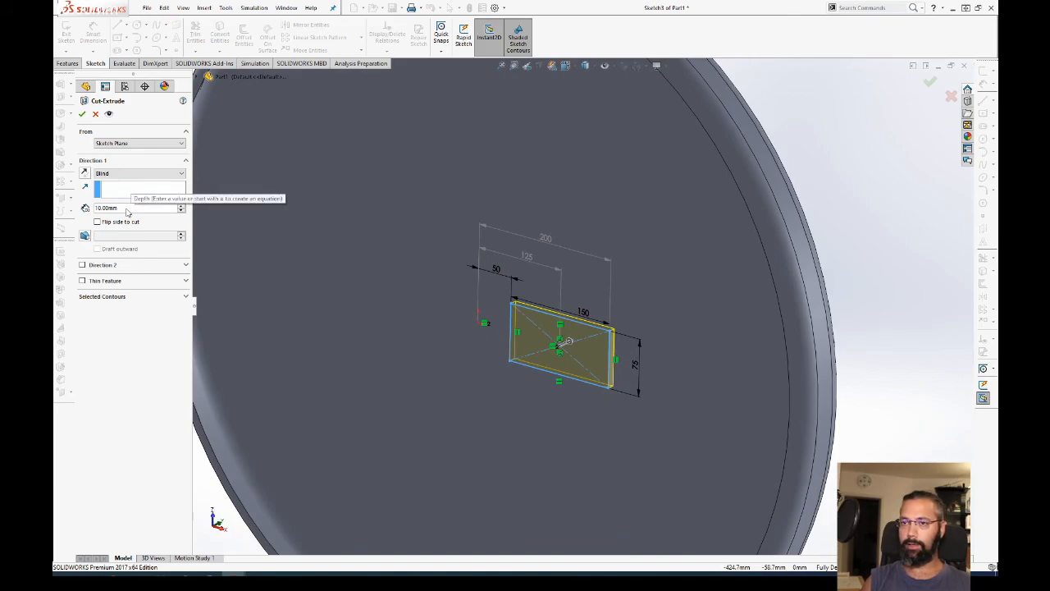
pyautogui.click(83, 113)
# Step: Return to the table assembly, update it with the part changes, and measure the thickness edge of the leg's mounting plate
pyautogui.hotkey('ctrl', 'Tab')
pyautogui.press('Return')
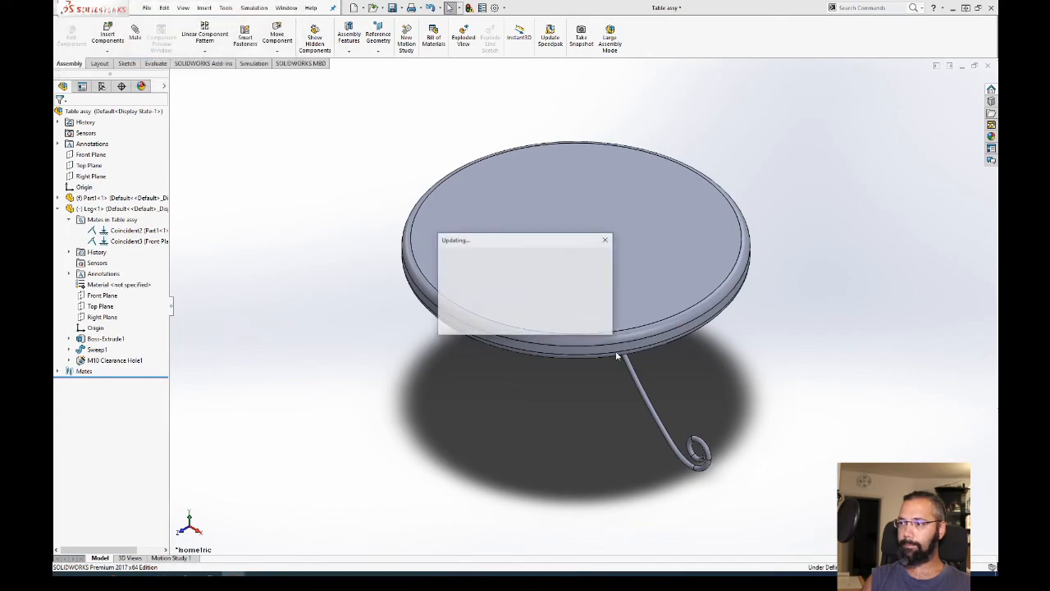
pyautogui.moveTo(575, 320); pyautogui.dragTo(643, 282, button='middle')
pyautogui.scroll(-10, 642, 282)
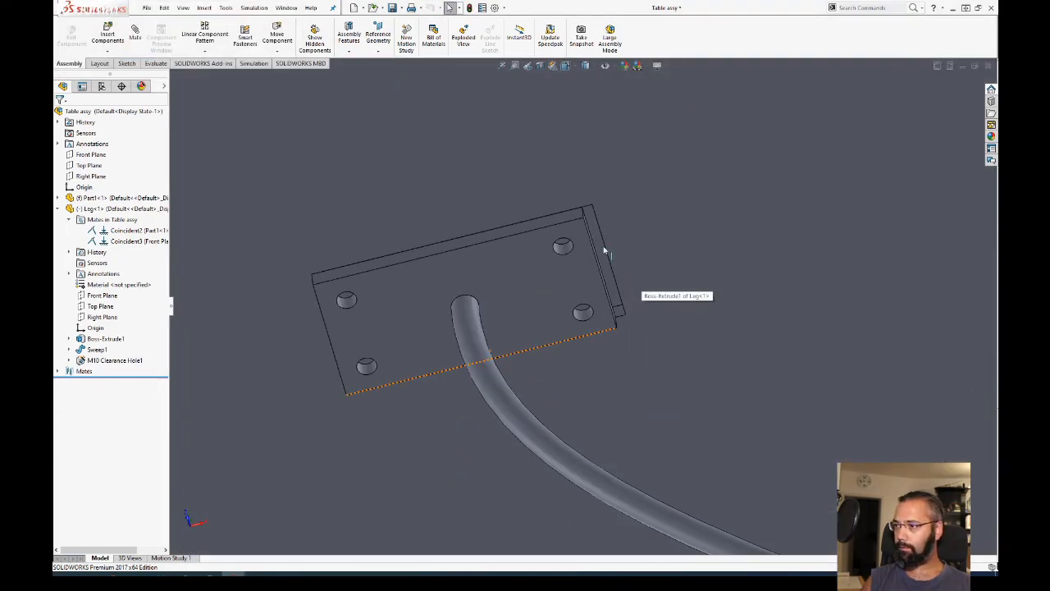
pyautogui.click(604, 256)
pyautogui.press('m')
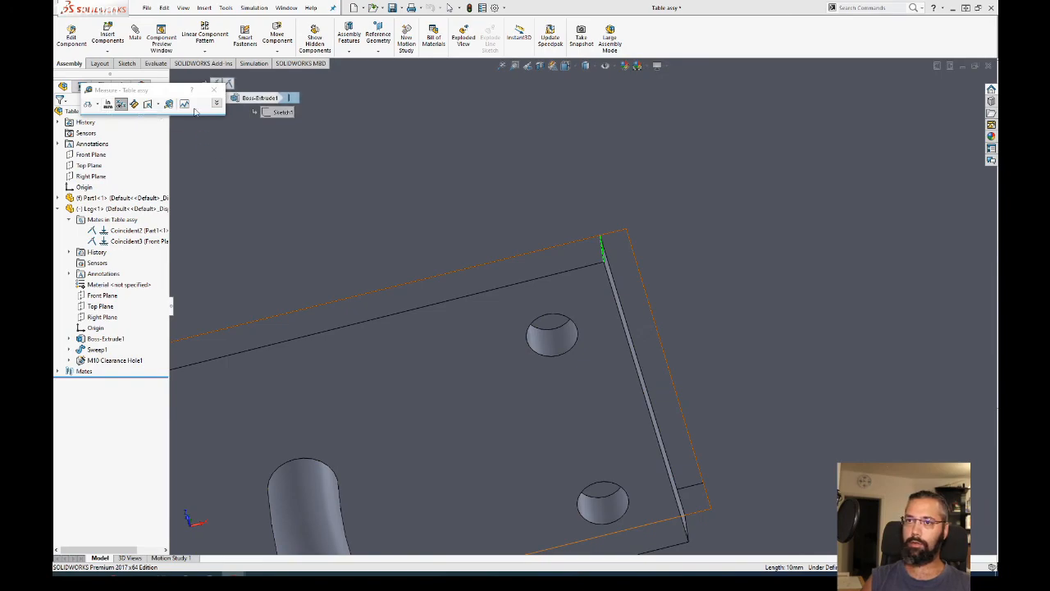
pyautogui.click(216, 103)
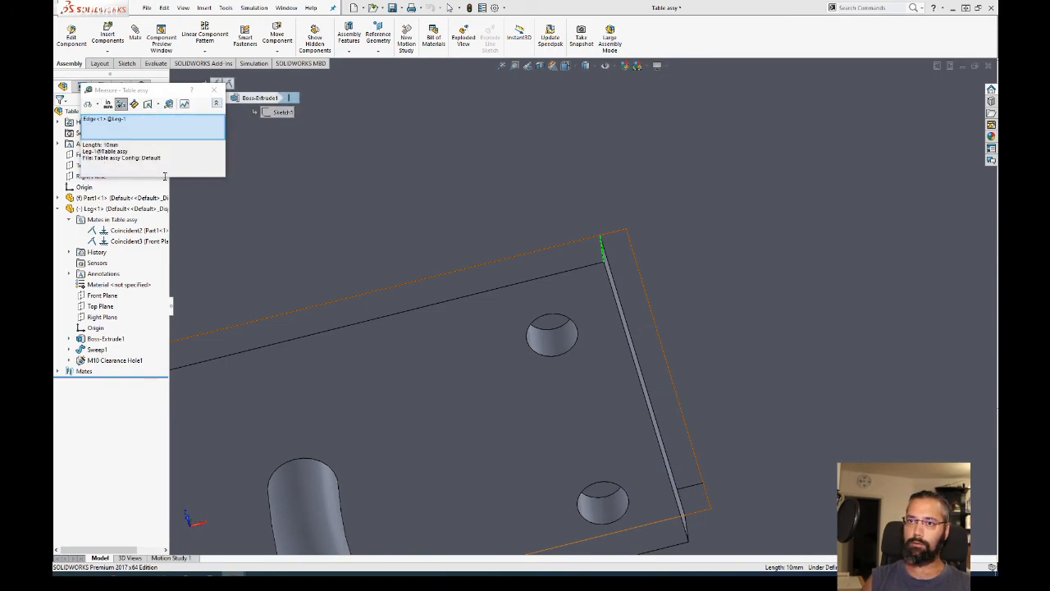
pyautogui.press('Escape')
# Step: Delete both coincident mates of the leg, the one to the tabletop's underside and the front plane one
pyautogui.scroll(8, 591, 295)
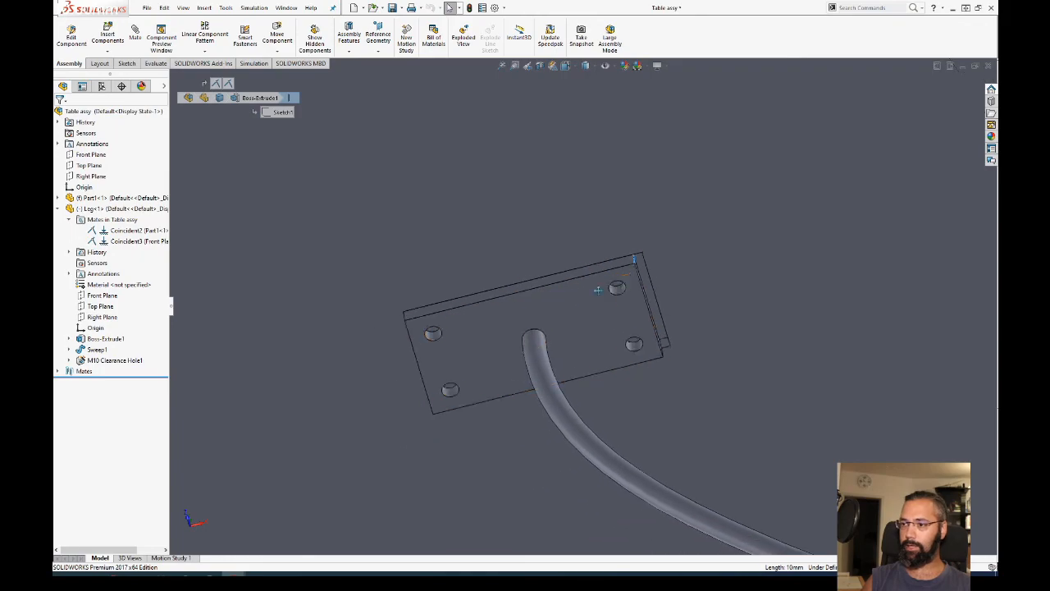
pyautogui.scroll(3, 595, 289)
pyautogui.click(621, 316)
pyautogui.moveTo(645, 276); pyautogui.dragTo(614, 305, button='middle')
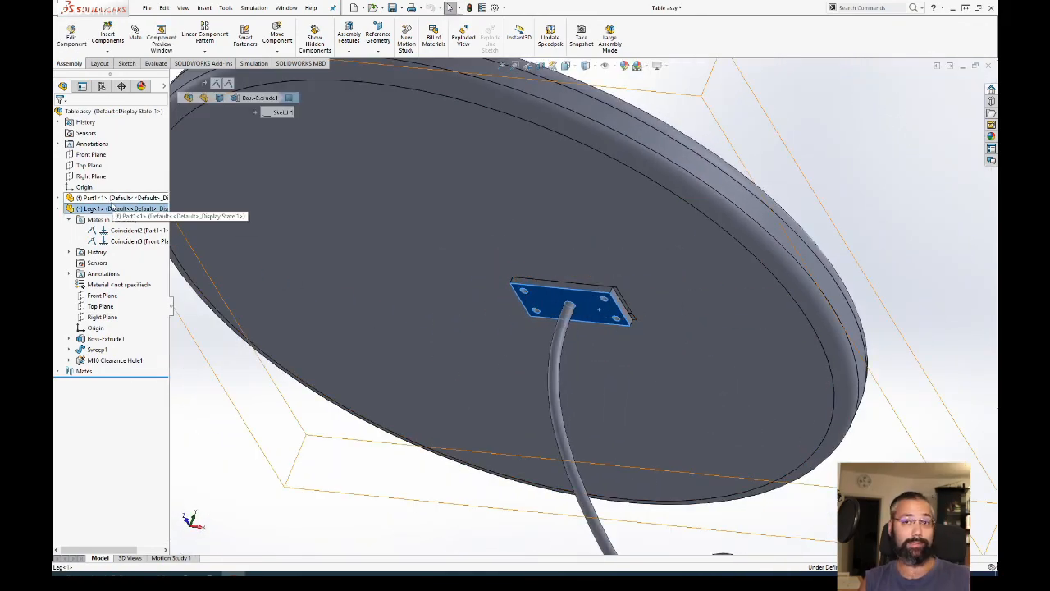
pyautogui.click(96, 233)
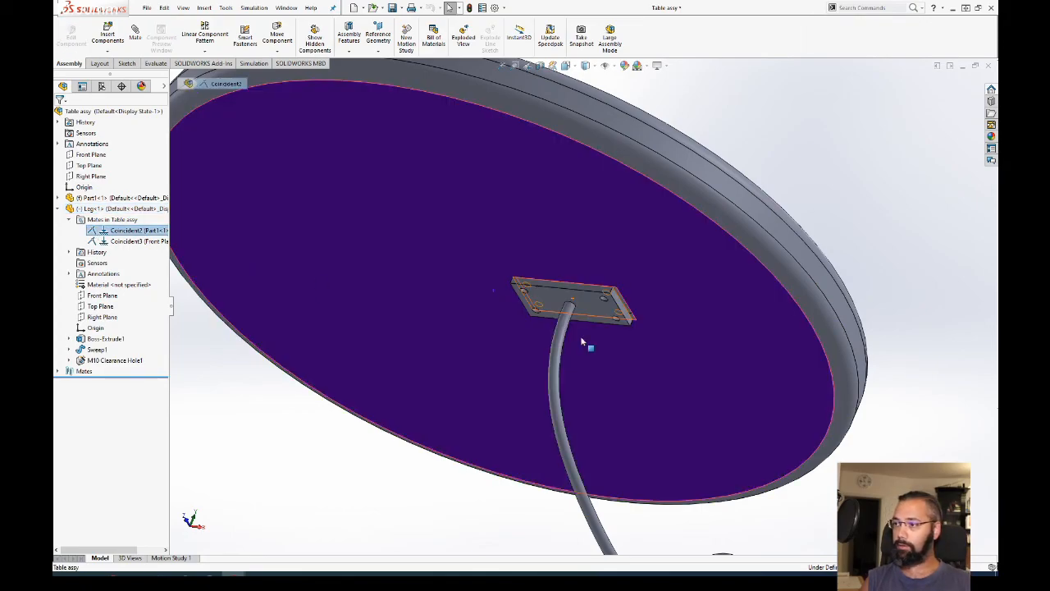
pyautogui.press('Delete')
pyautogui.press('Return')
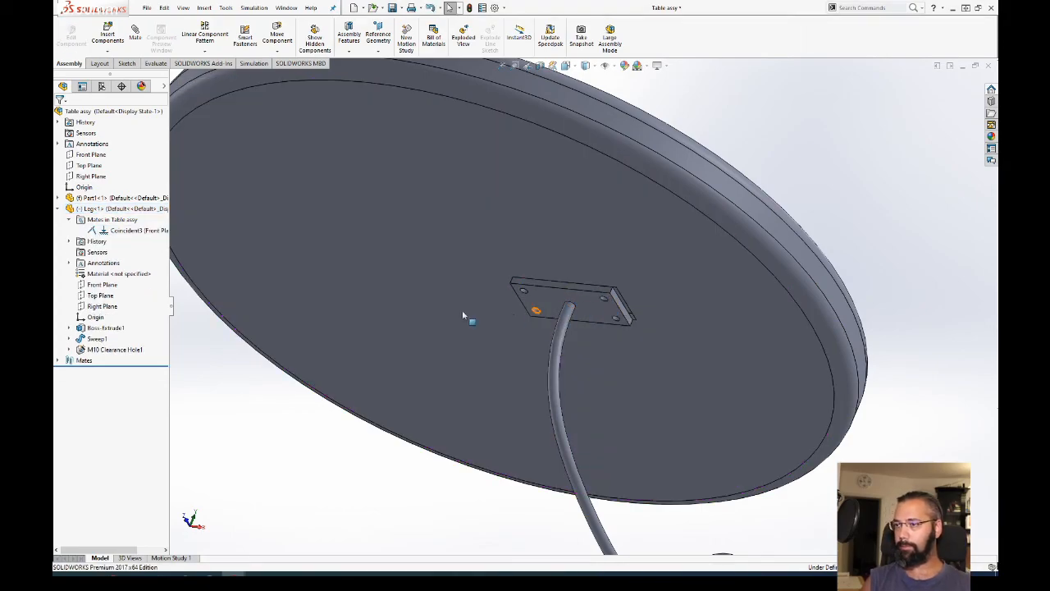
pyautogui.click(150, 232)
pyautogui.press('Delete')
pyautogui.press('Return')
# Step: Move the unconstrained leg away from the tabletop so its mounting plate is clear of the underside
pyautogui.moveTo(624, 310); pyautogui.dragTo(556, 492)
pyautogui.keyDown('ctrl'); pyautogui.moveTo(568, 368); pyautogui.dragTo(574, 414, button='middle'); pyautogui.keyUp('ctrl')
pyautogui.click(520, 436)
pyautogui.scroll(-6, 520, 436)
pyautogui.scroll(5, 506, 243)
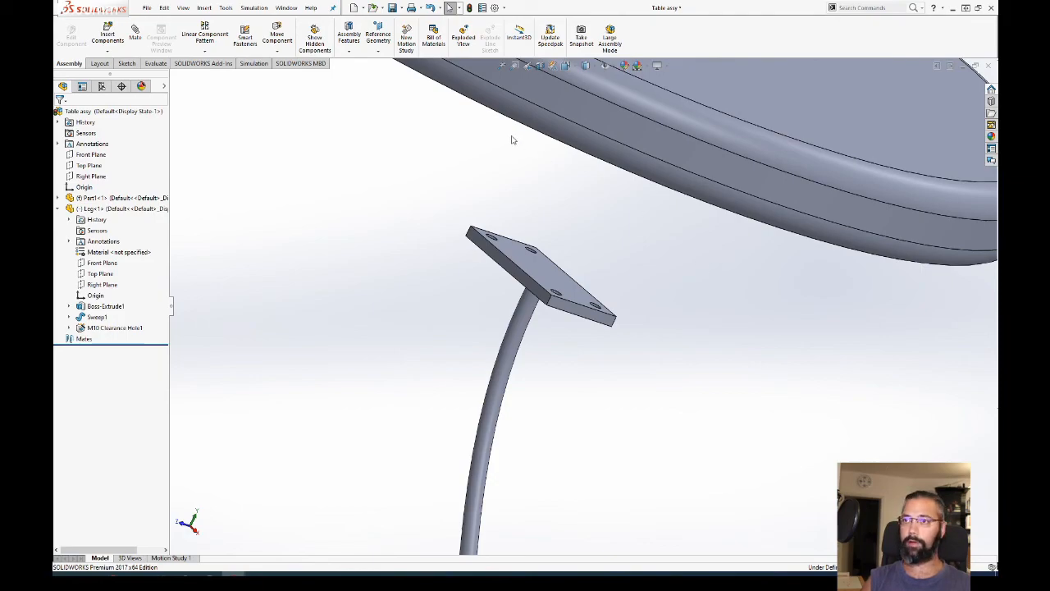
# Step: Mate the top face of the leg's mounting plate coincident with the pocket floor in the tabletop's underside
pyautogui.click(137, 40)
pyautogui.click(554, 275)
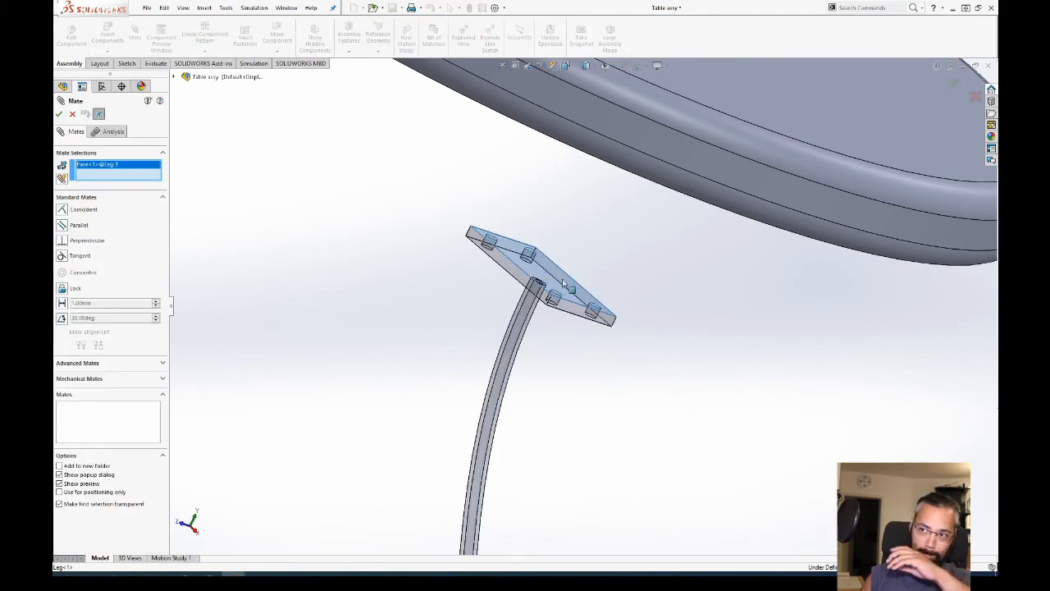
pyautogui.scroll(7, 574, 291)
pyautogui.moveTo(577, 281); pyautogui.dragTo(609, 219, button='middle')
pyautogui.scroll(-5, 609, 222)
pyautogui.click(525, 365)
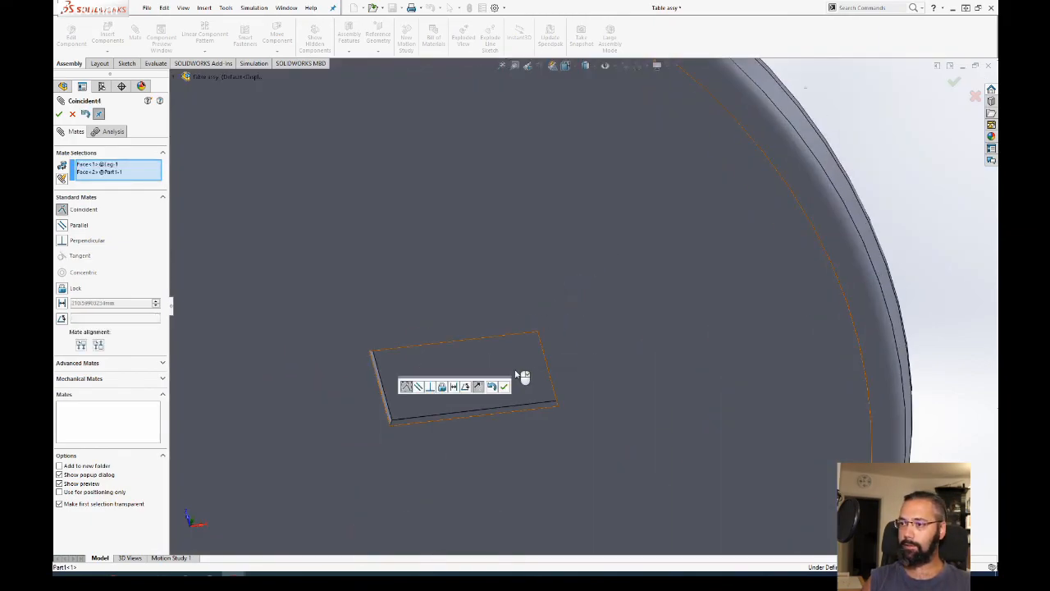
pyautogui.scroll(5, 517, 373)
pyautogui.rightClick(513, 374)
# Step: Mate the short side face of the leg's mounting plate coincident with the pocket's matching short wall
pyautogui.scroll(-7, 556, 338)
pyautogui.moveTo(504, 297); pyautogui.dragTo(422, 302, button='middle')
pyautogui.scroll(-3, 515, 304)
pyautogui.click(501, 279)
pyautogui.click(423, 302)
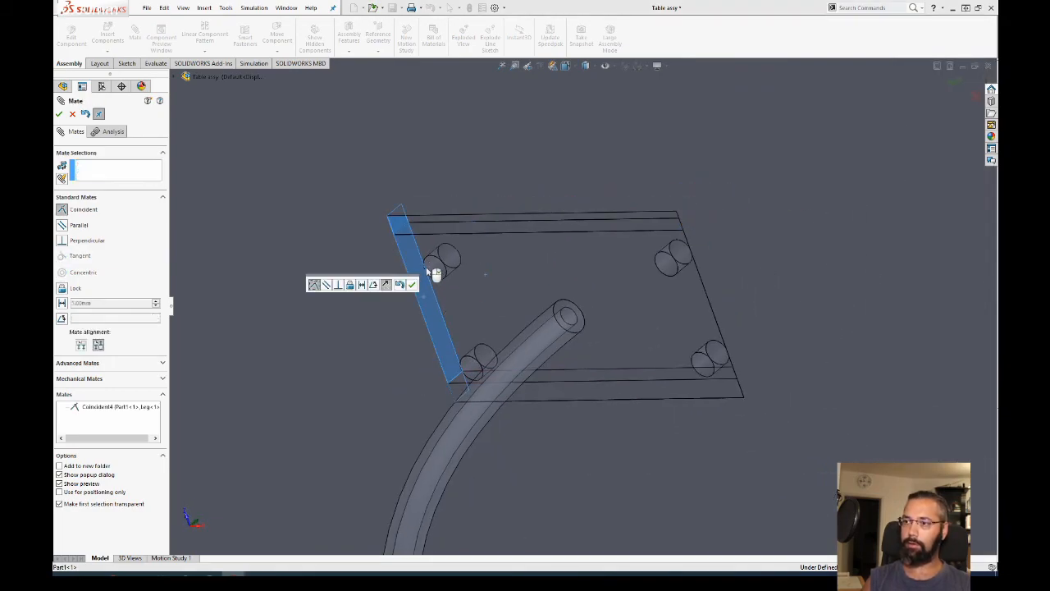
pyautogui.rightClick(428, 279)
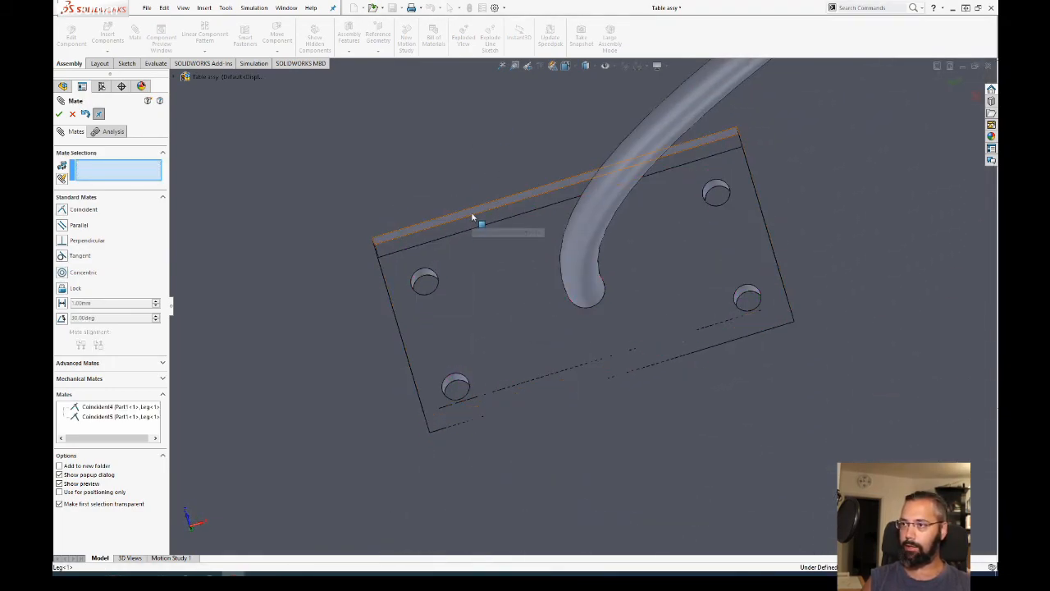
# Step: Mate the long side face of the mounting plate coincident with the pocket's long wall and finish mating
pyautogui.click(476, 220)
pyautogui.scroll(-5, 487, 265)
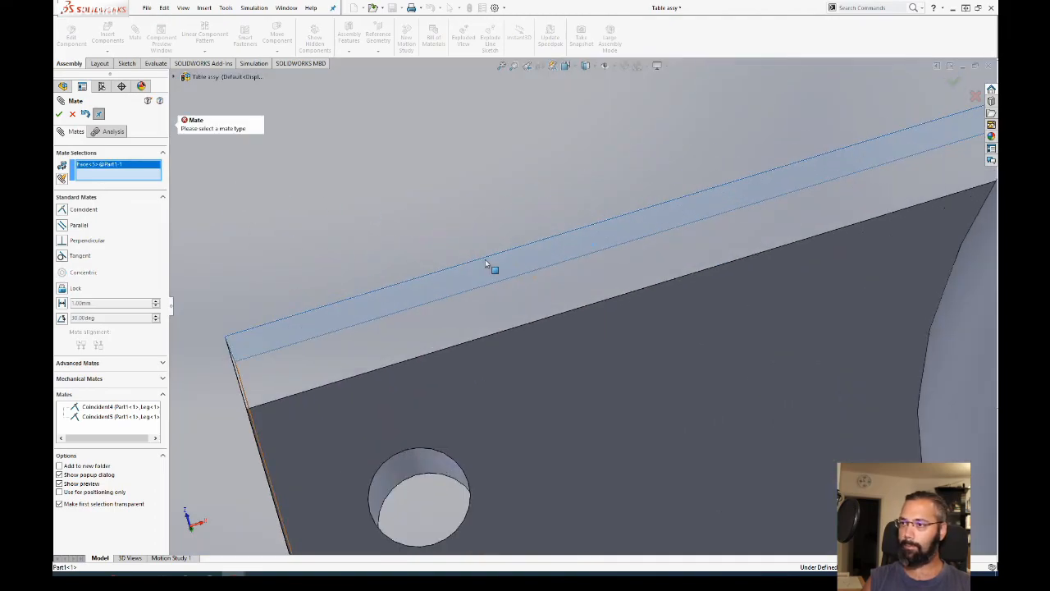
pyautogui.click(539, 307)
pyautogui.rightClick(535, 308)
pyautogui.scroll(7, 535, 305)
pyautogui.rightClick(593, 319)
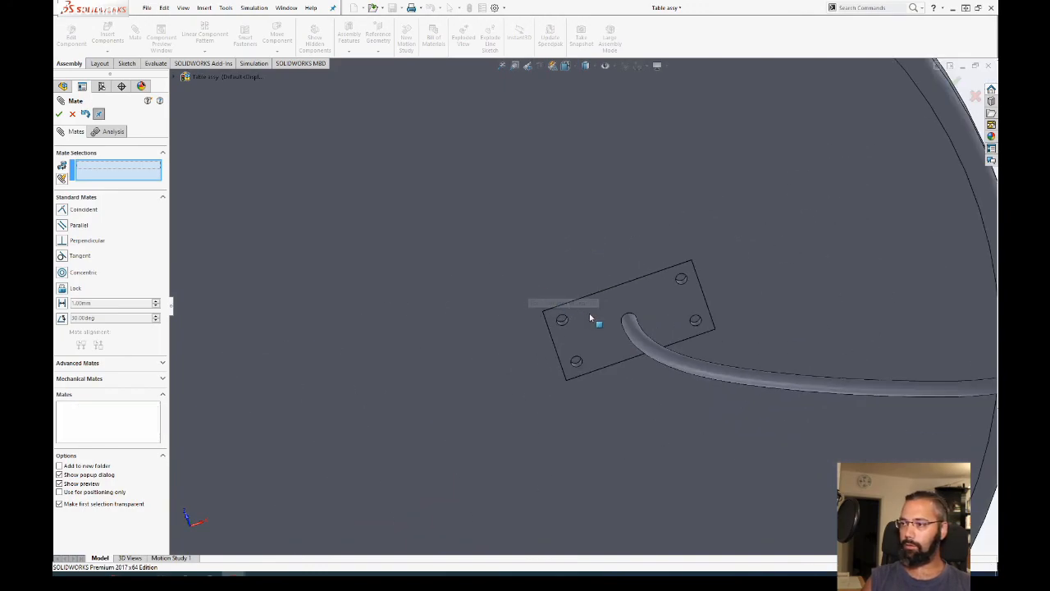
pyautogui.moveTo(594, 319); pyautogui.dragTo(617, 265, button='middle')
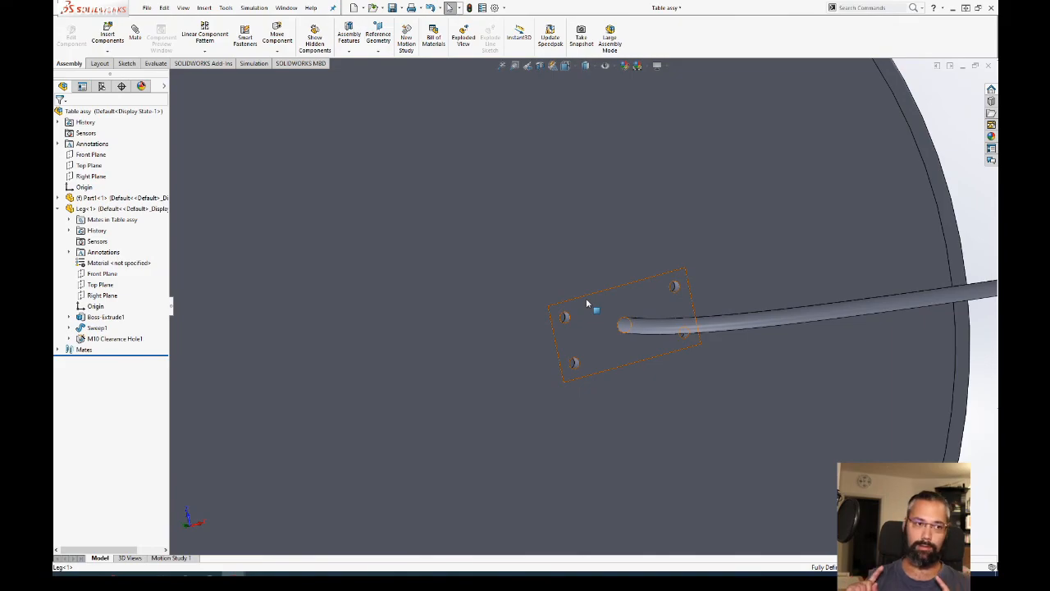
pyautogui.moveTo(587, 304); pyautogui.dragTo(563, 369, button='middle')
pyautogui.scroll(5, 688, 259)
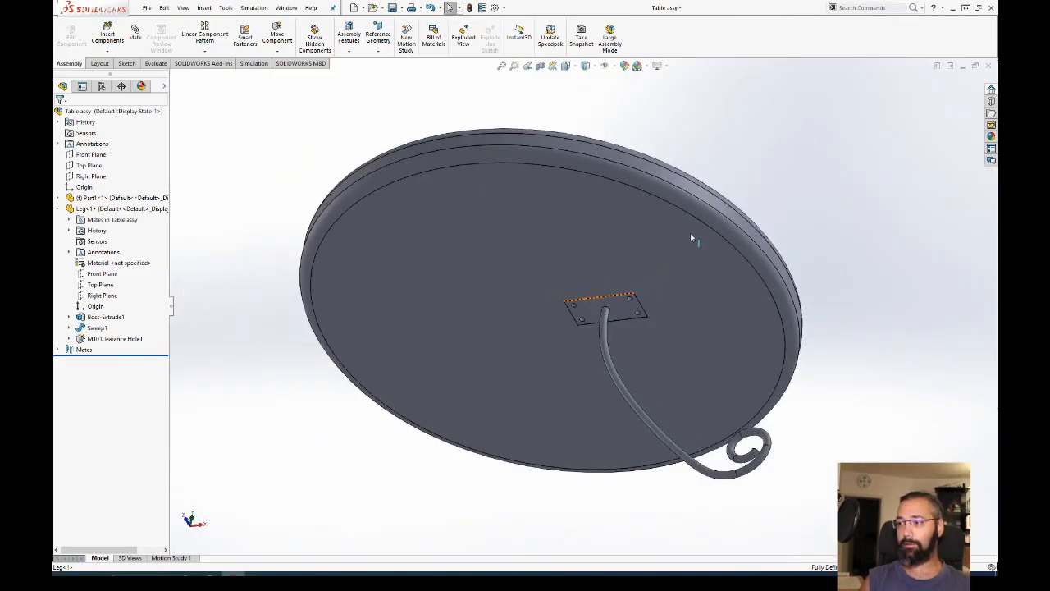
# Step: Switch to the tabletop part and move Fillet1 below Cut-Extrude1 in the feature history
pyautogui.hotkey('ctrl', 'Tab')
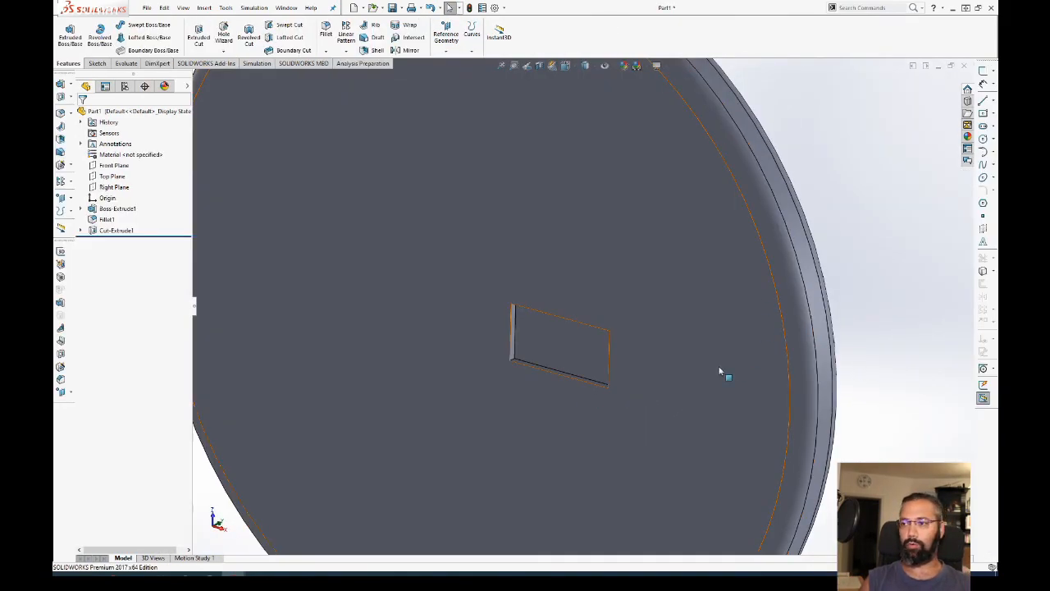
pyautogui.scroll(4, 578, 319)
pyautogui.moveTo(280, 288); pyautogui.dragTo(460, 257, button='middle')
pyautogui.rightClick(762, 134)
pyautogui.moveTo(680, 172); pyautogui.dragTo(583, 430, button='middle')
pyautogui.moveTo(106, 219); pyautogui.dragTo(123, 238)
pyautogui.scroll(2, 537, 267)
pyautogui.moveTo(537, 267); pyautogui.dragTo(588, 325, button='middle')
pyautogui.scroll(-5, 587, 325)
pyautogui.moveTo(591, 270); pyautogui.dragTo(533, 226, button='middle')
pyautogui.scroll(-3, 533, 226)
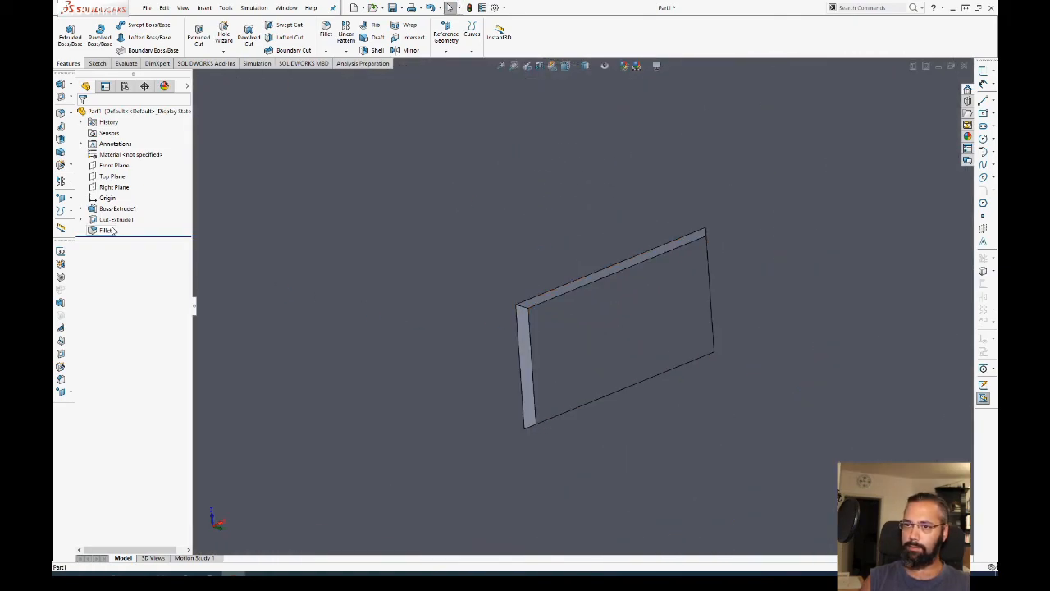
# Step: Start a fillet on one vertical corner edge of the pocket and set the radius to 15 mm
pyautogui.click(325, 31)
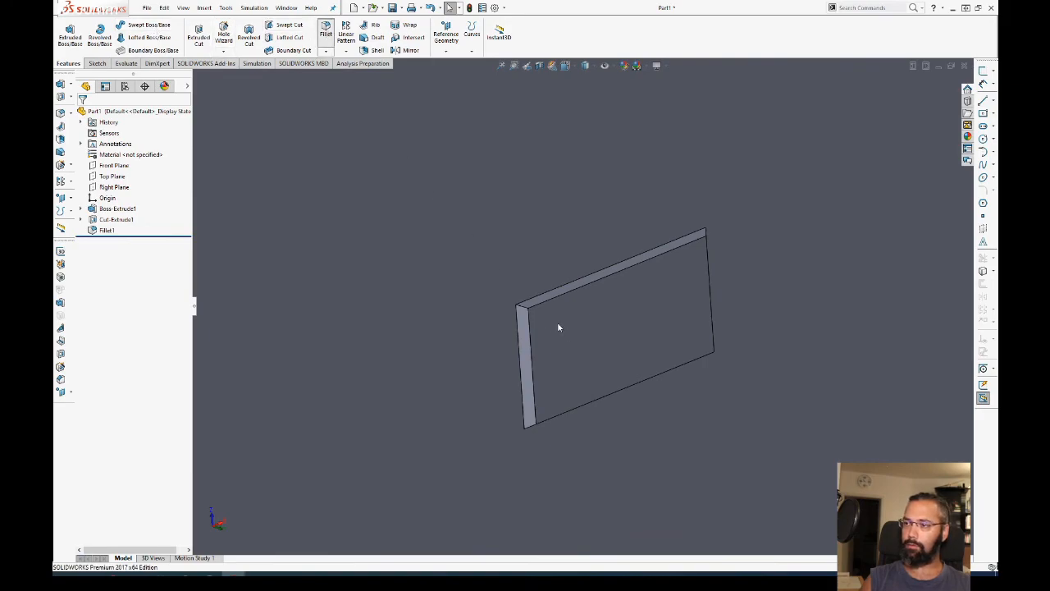
pyautogui.scroll(-1, 520, 311)
pyautogui.click(522, 309)
pyautogui.moveTo(534, 304); pyautogui.dragTo(631, 251, button='middle')
pyautogui.write('10')
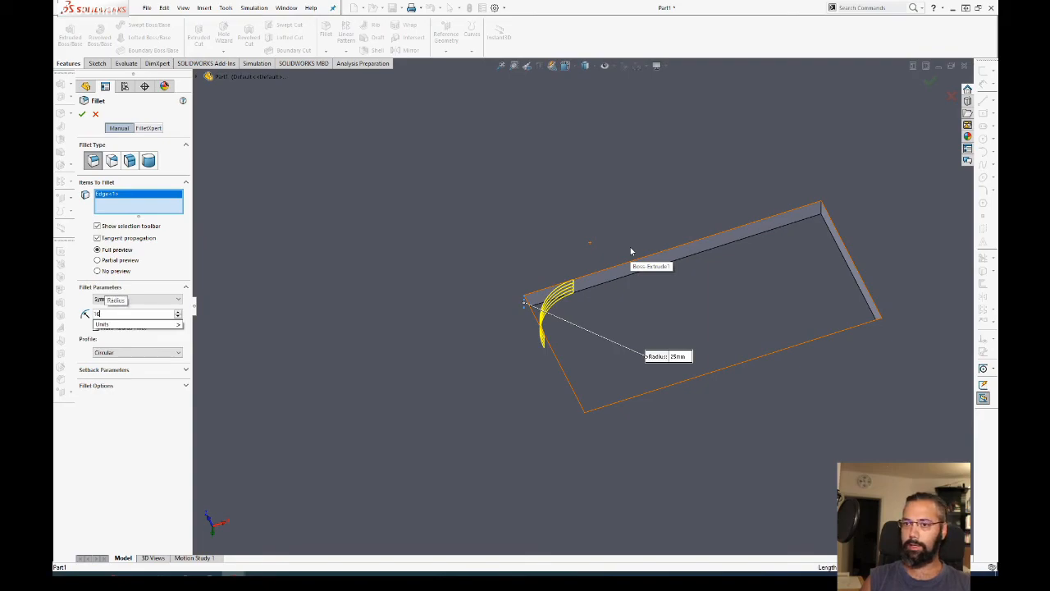
pyautogui.press('Return')
# Step: Add the pocket's other three vertical corner edges to the fillet and apply it
pyautogui.moveTo(635, 249); pyautogui.dragTo(863, 302, button='middle')
pyautogui.click(823, 209)
pyautogui.click(914, 348)
pyautogui.moveTo(914, 348); pyautogui.dragTo(703, 445, button='middle')
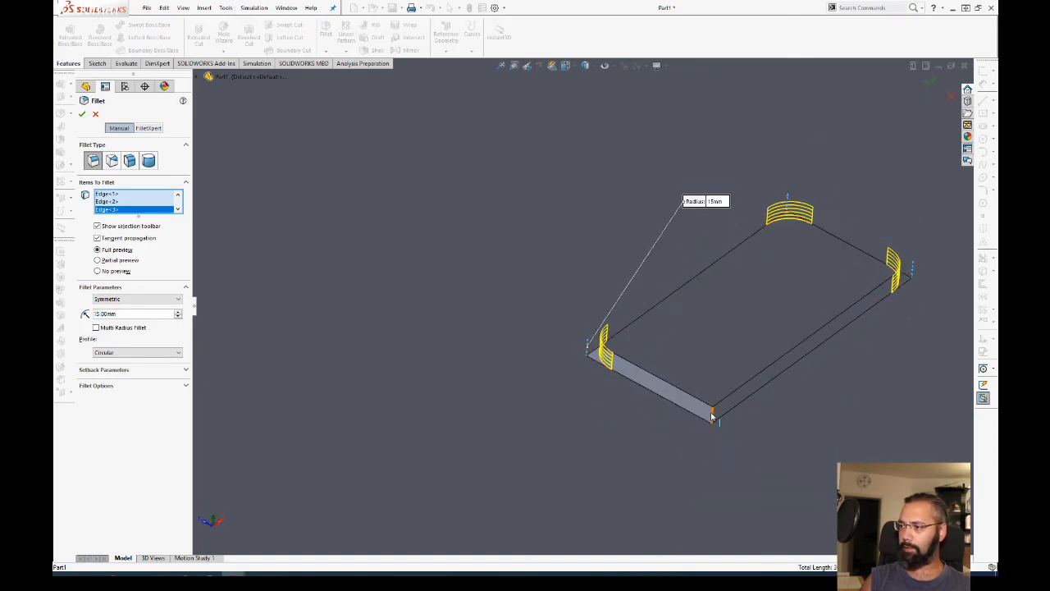
pyautogui.click(708, 415)
pyautogui.click(82, 115)
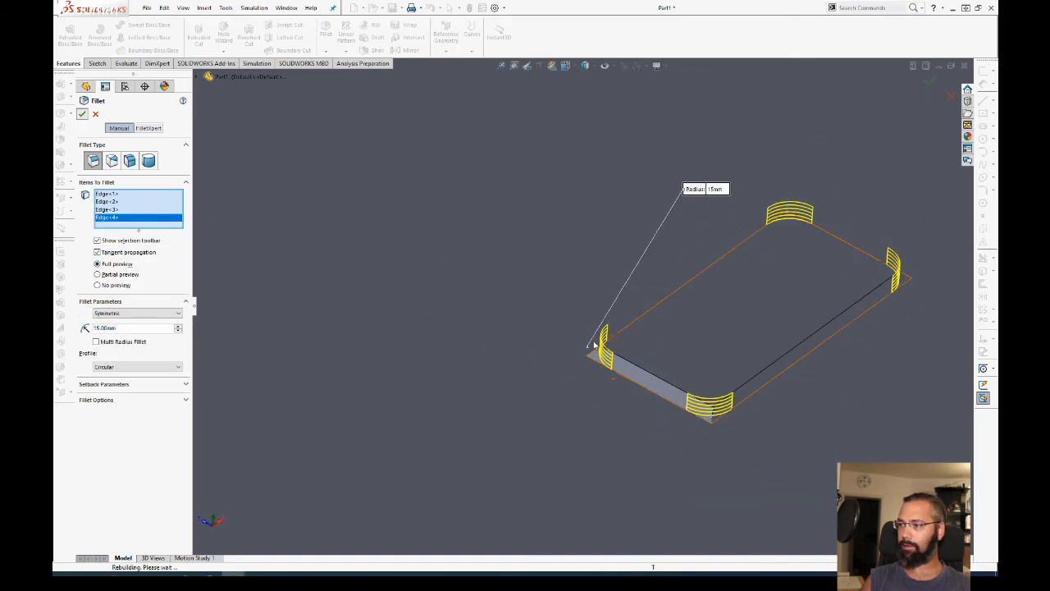
pyautogui.moveTo(533, 340); pyautogui.dragTo(518, 229, button='middle')
pyautogui.scroll(2, 519, 230)
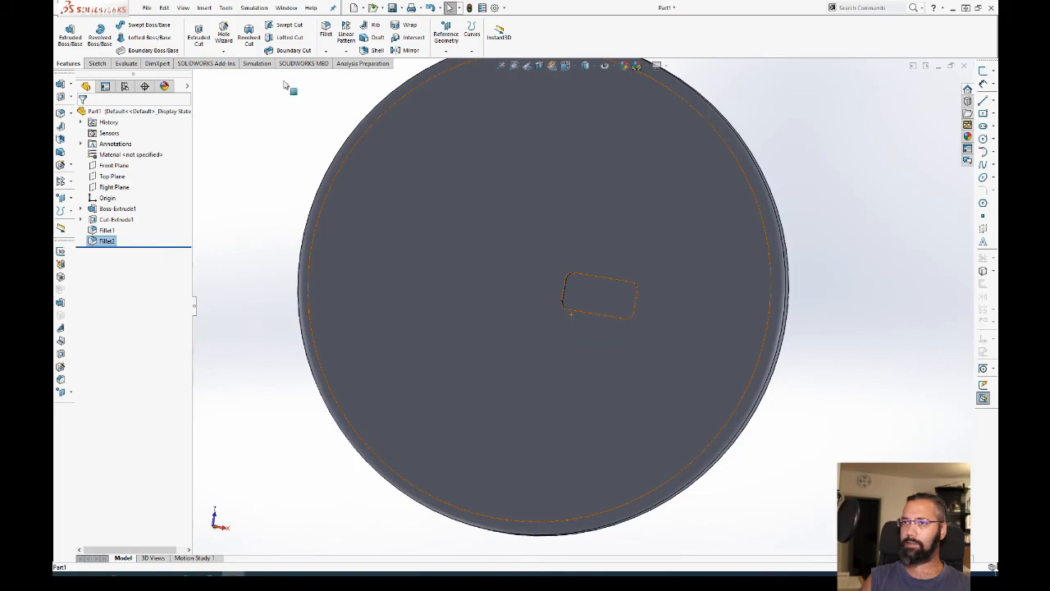
# Step: Start a circular pattern of the pocket's corner fillet, using the tabletop's outer cylindrical face as the rotation reference
pyautogui.click(345, 50)
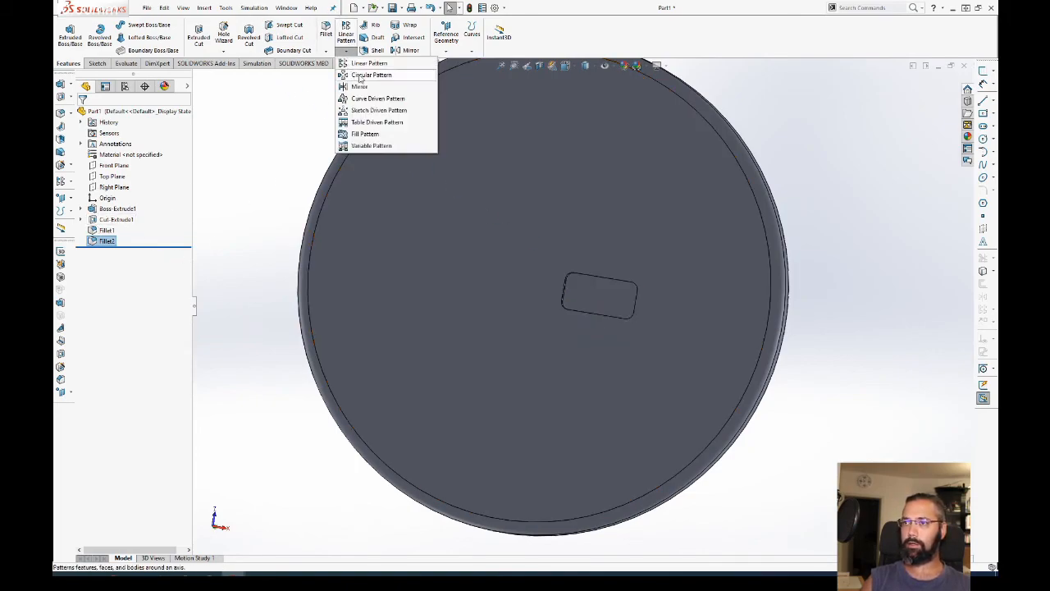
pyautogui.click(366, 75)
pyautogui.keyDown('ctrl'); pyautogui.moveTo(493, 206); pyautogui.dragTo(441, 349, button='middle'); pyautogui.keyUp('ctrl')
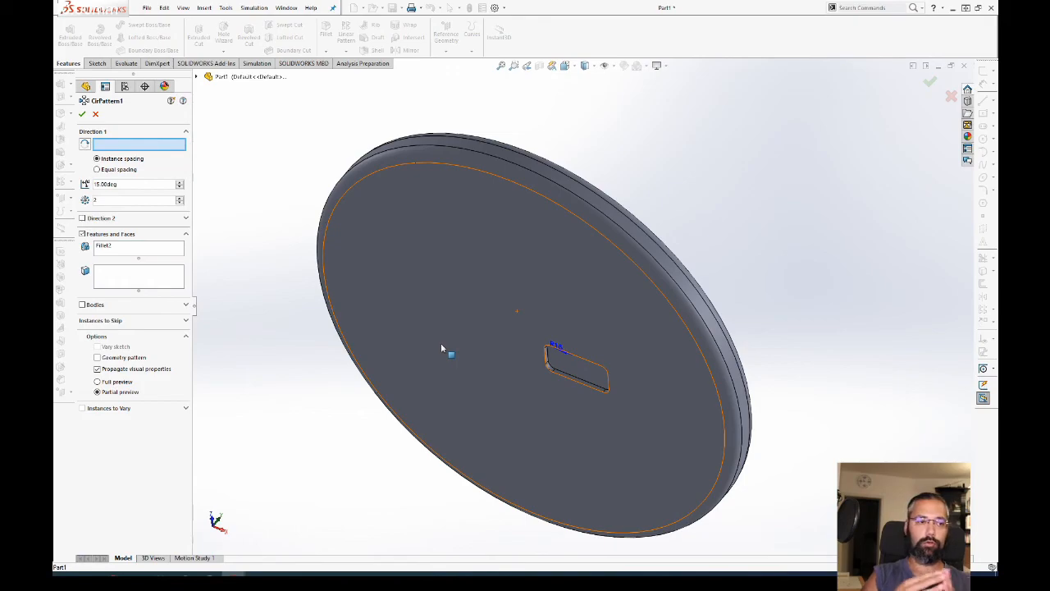
pyautogui.click(671, 307)
pyautogui.moveTo(668, 371); pyautogui.dragTo(647, 327, button='middle')
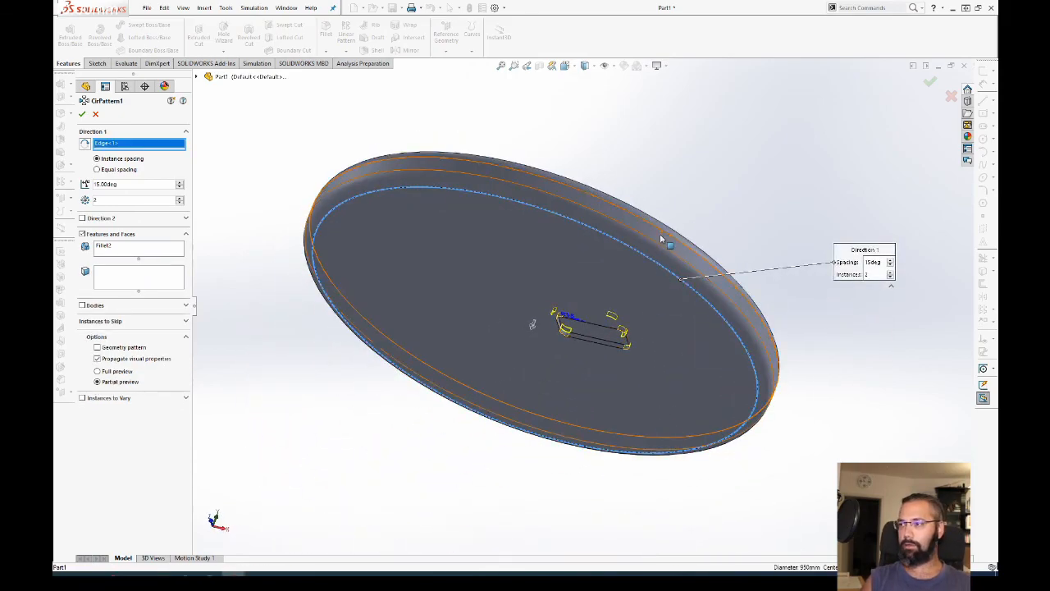
pyautogui.press('Delete')
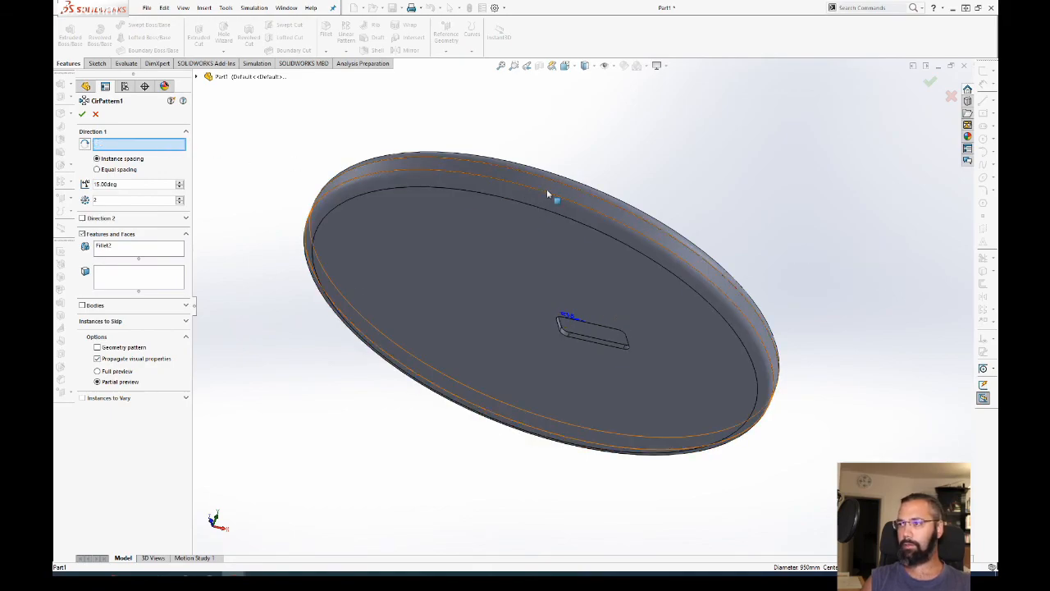
pyautogui.click(547, 189)
pyautogui.moveTo(546, 188); pyautogui.dragTo(599, 144, button='middle')
pyautogui.moveTo(546, 292); pyautogui.dragTo(528, 335, button='middle')
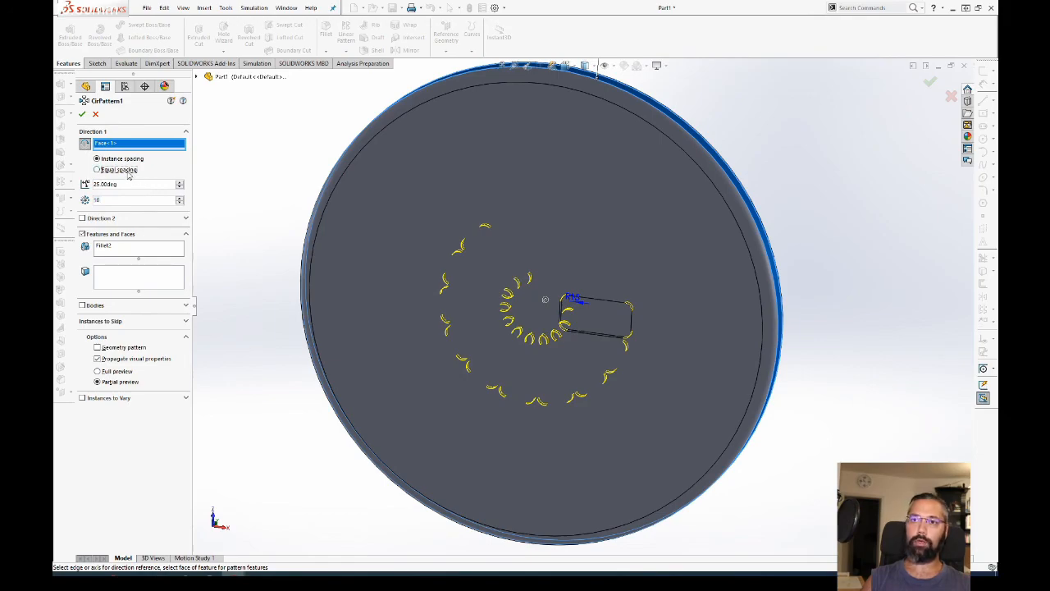
# Step: Set the circular pattern to 3 equally spaced instances over 360 degrees and try to apply it
pyautogui.click(99, 169)
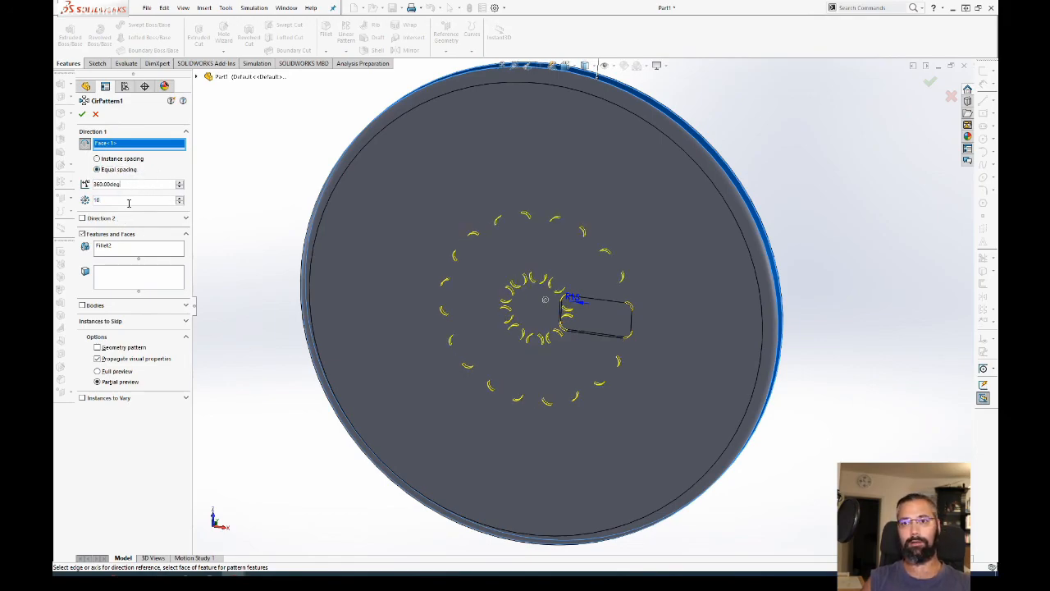
pyautogui.write('4')
pyautogui.hotkey('ctrl', '8')
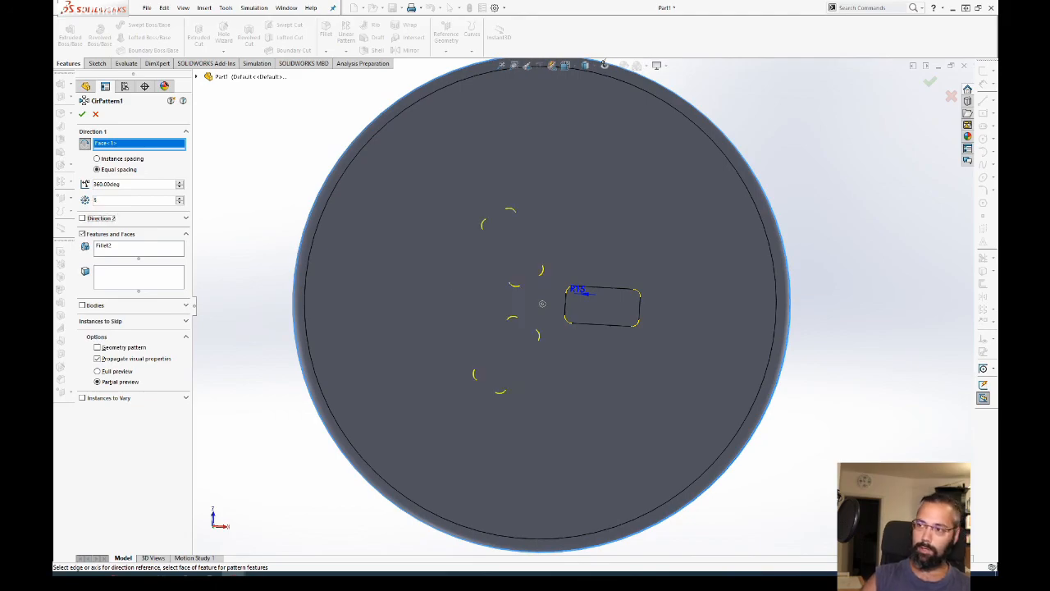
pyautogui.click(82, 115)
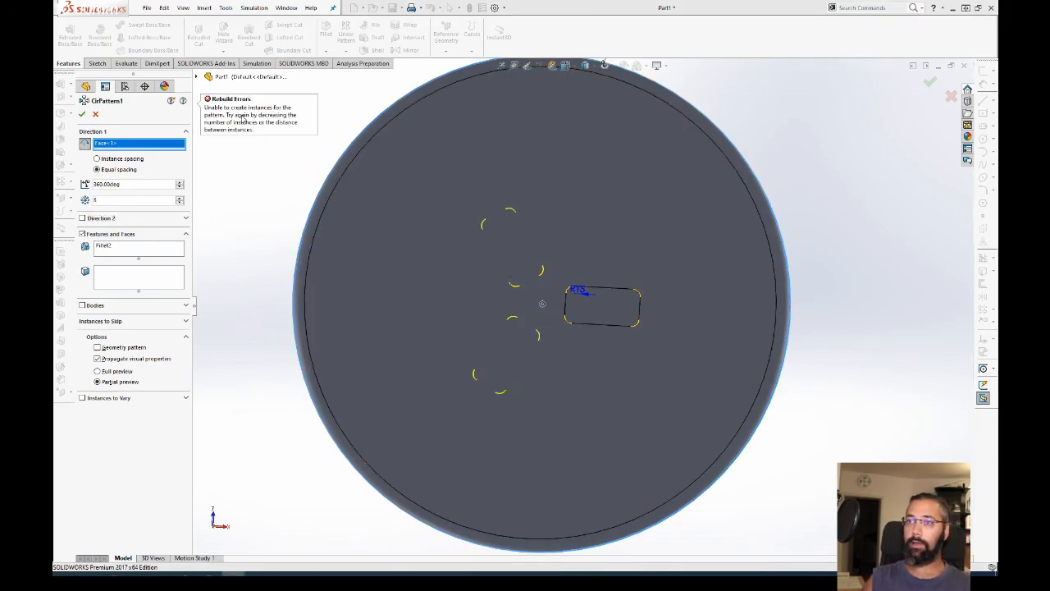
# Step: Add Cut-Extrude1 to the patterned features alongside the corner fillet and create the circular pattern
pyautogui.moveTo(460, 246); pyautogui.dragTo(443, 304, button='middle')
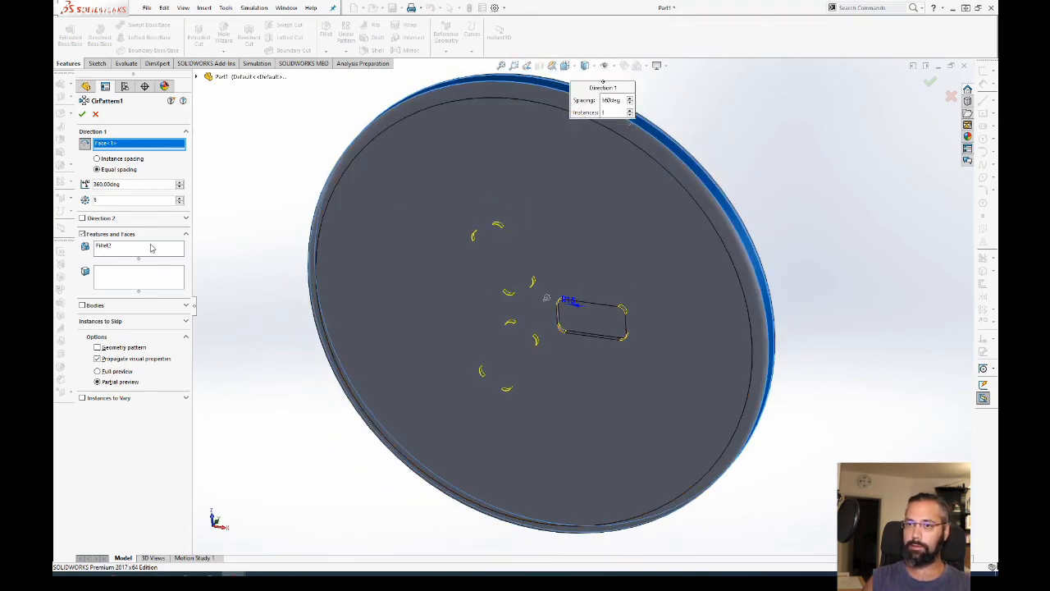
pyautogui.click(114, 246)
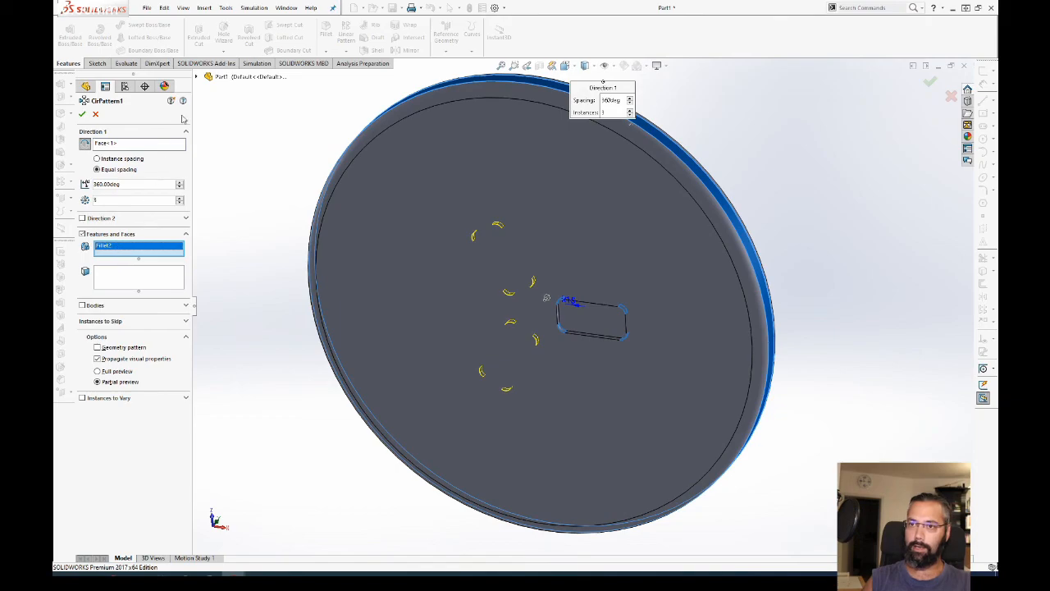
pyautogui.click(197, 76)
pyautogui.click(243, 185)
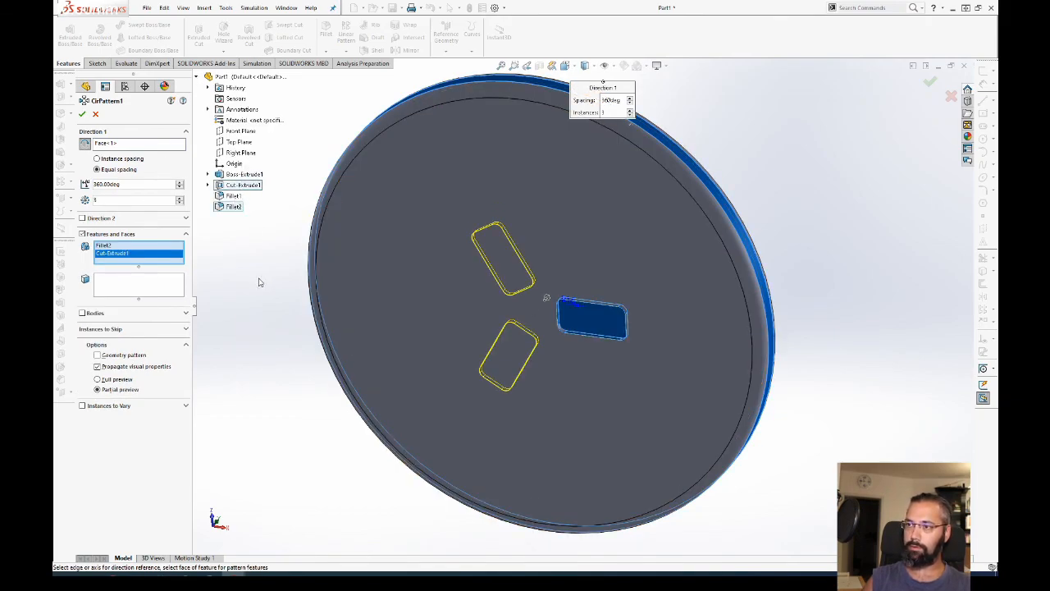
pyautogui.click(84, 115)
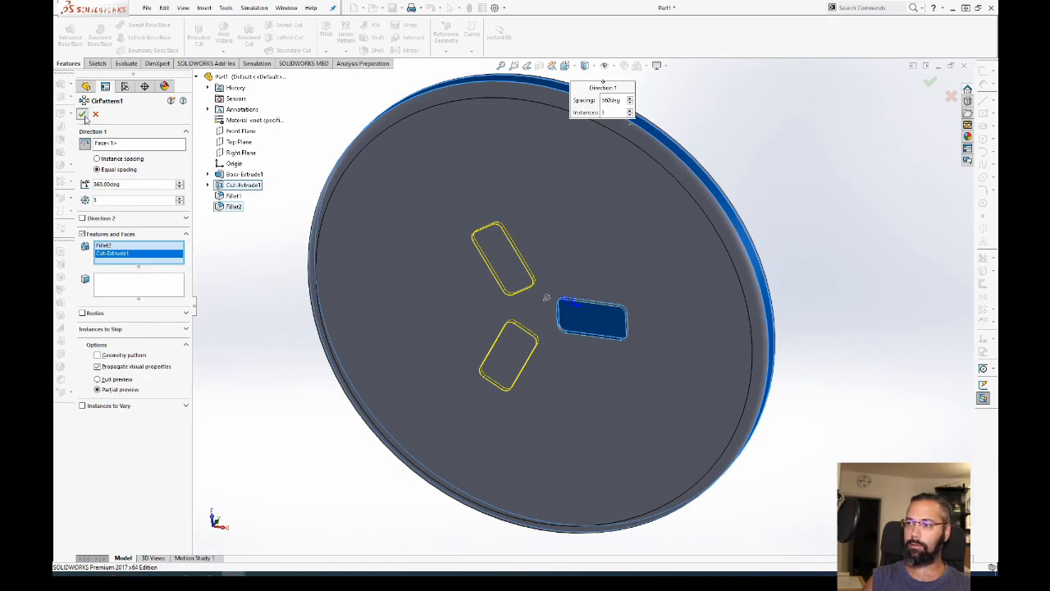
pyautogui.moveTo(448, 316); pyautogui.dragTo(298, 326, button='middle')
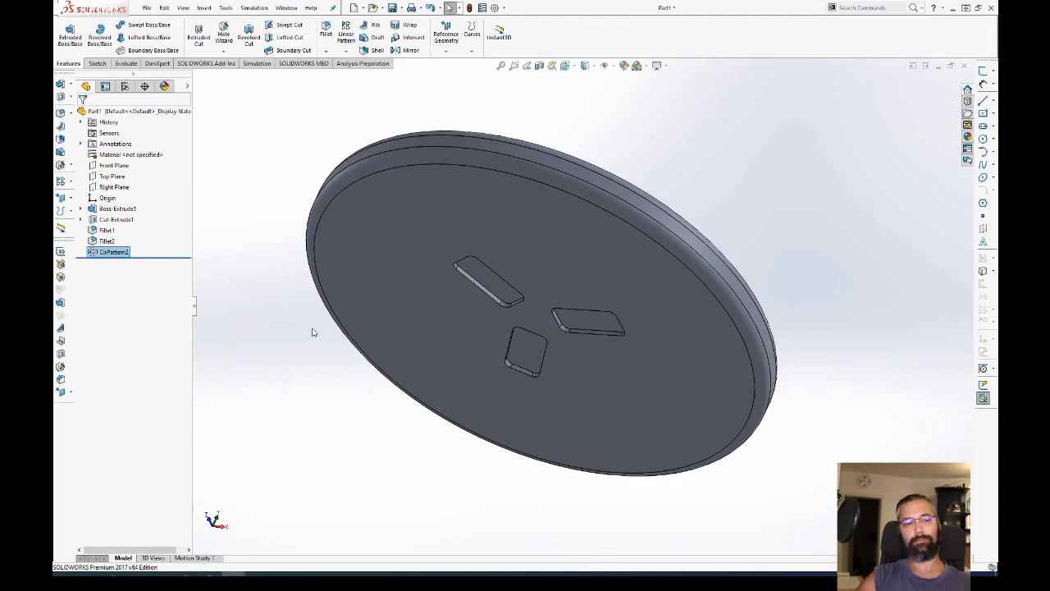
# Step: Try to reorder the pocket's corner fillet above Cut-Extrude1 in the feature history and inspect the edge fillet
pyautogui.rightClick(758, 219)
pyautogui.click(733, 197)
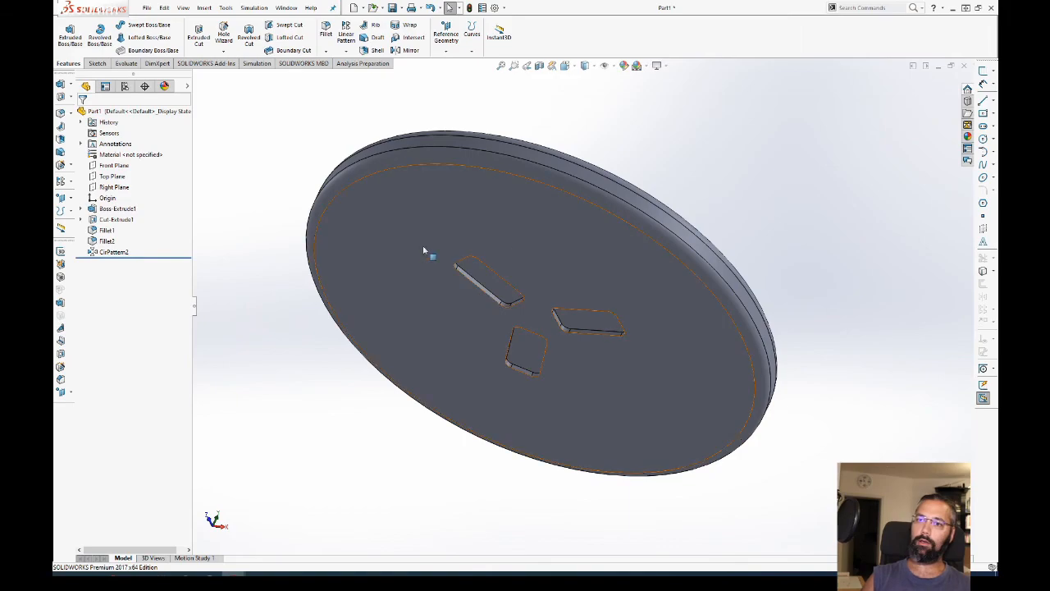
pyautogui.click(106, 230)
pyautogui.keyDown('shift'); pyautogui.click(111, 252); pyautogui.keyUp('shift')
pyautogui.click(298, 352)
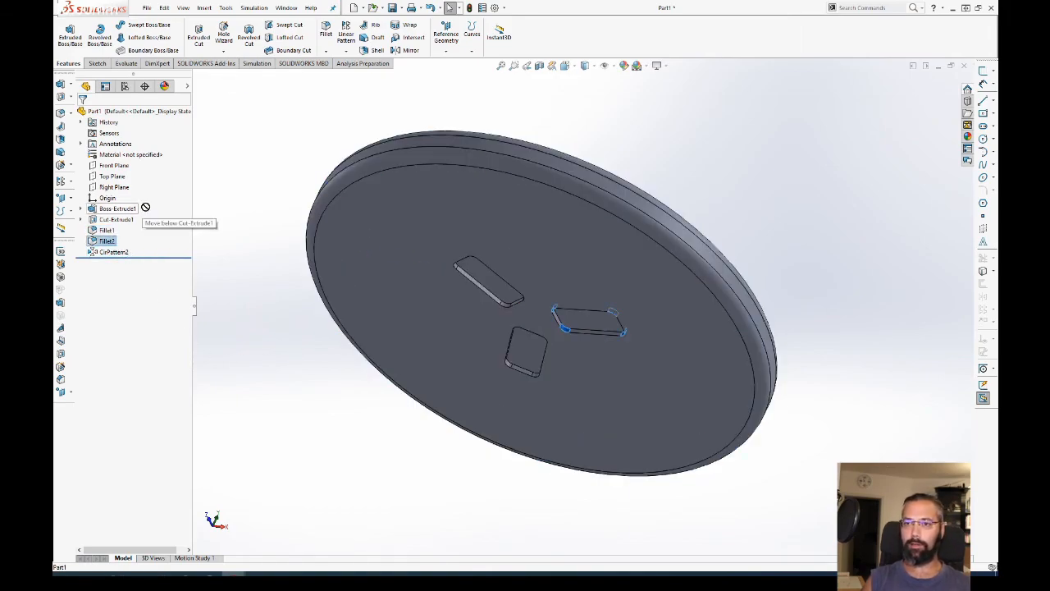
pyautogui.moveTo(106, 231)
pyautogui.mouseDown()
pyautogui.moveTo(139, 207)
pyautogui.moveTo(116, 221)
pyautogui.moveTo(115, 240)
pyautogui.mouseUp()
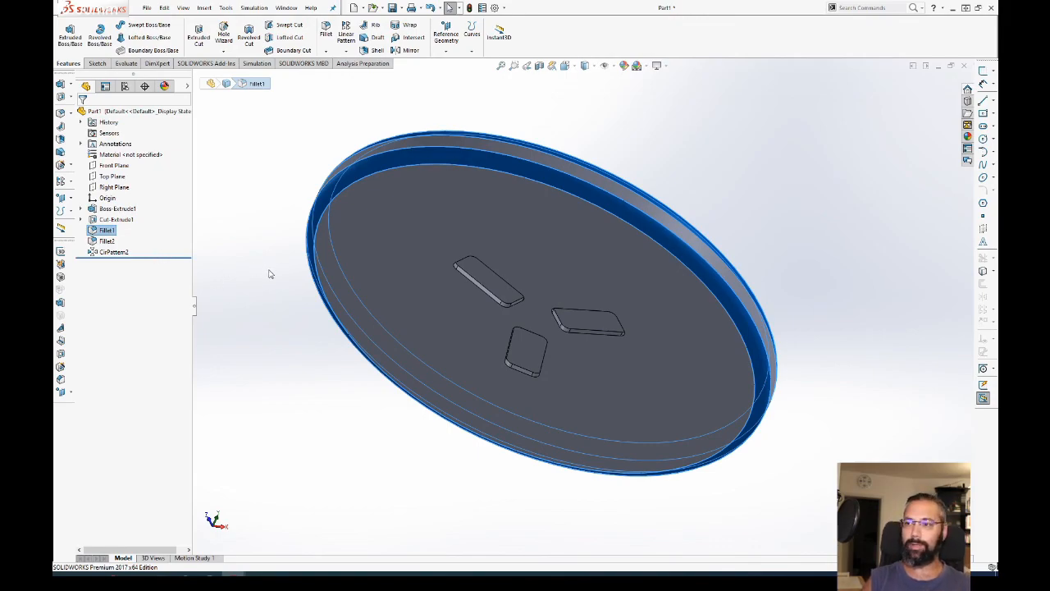
pyautogui.moveTo(268, 271); pyautogui.dragTo(260, 409, button='middle')
pyautogui.click(260, 410)
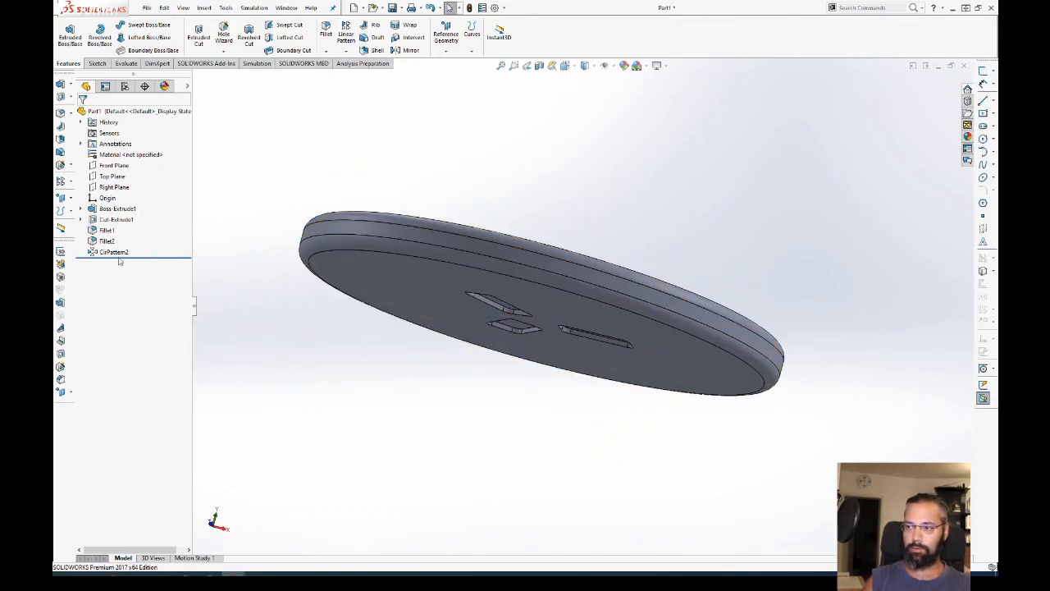
# Step: Set the tabletop to the isometric view, save the part and switch back to the table assembly
pyautogui.moveTo(368, 388); pyautogui.dragTo(369, 300, button='middle')
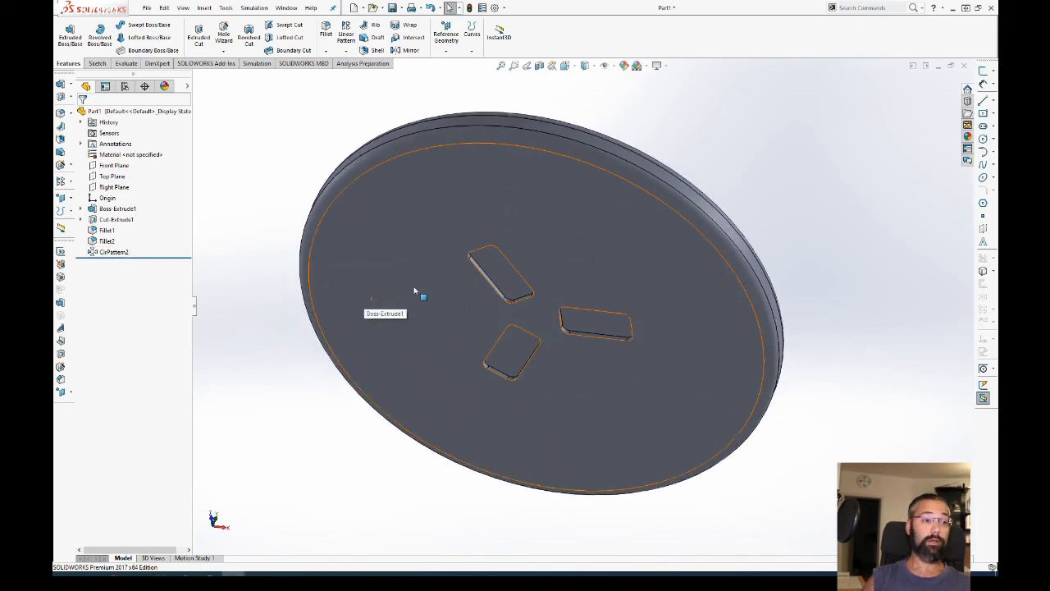
pyautogui.hotkey('ctrl', '7')
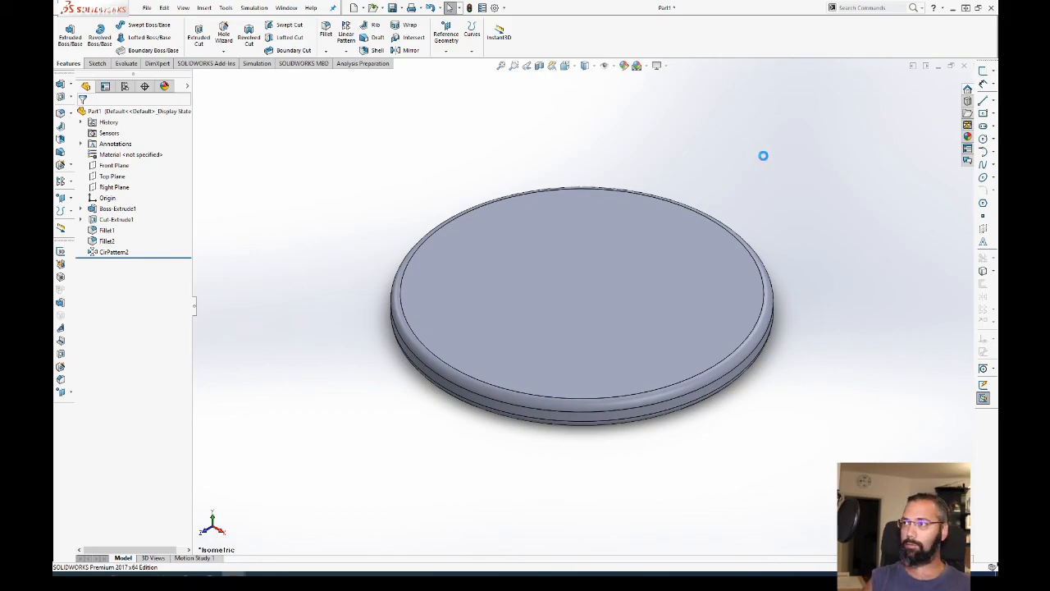
pyautogui.hotkey('ctrl', 'Tab')
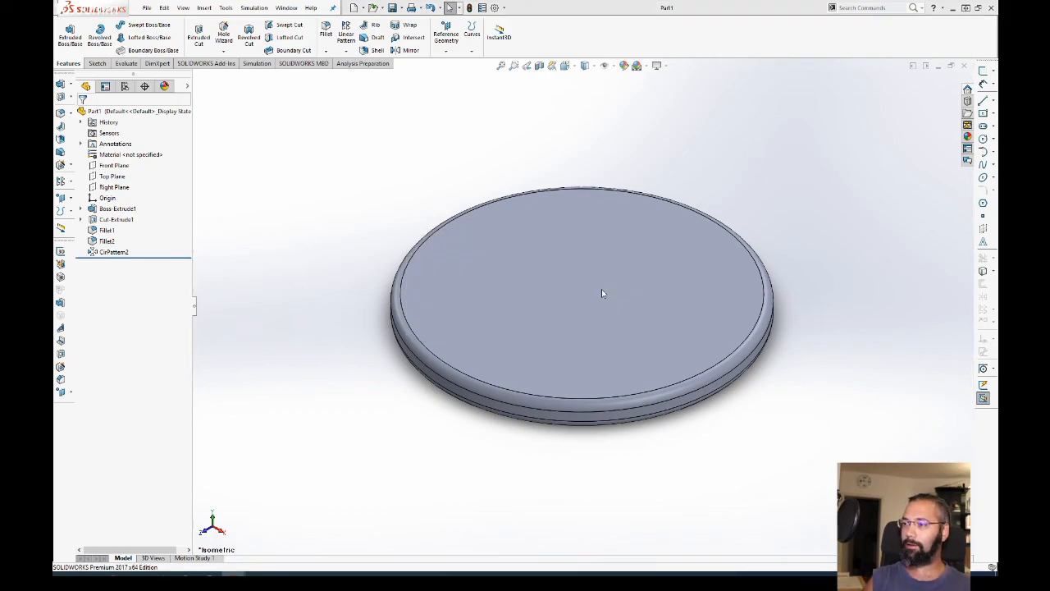
# Step: Fillet the four vertical corner edges of the leg's mounting plate with a 15 mm radius and show the leg in isometric view
pyautogui.scroll(-5, 553, 235)
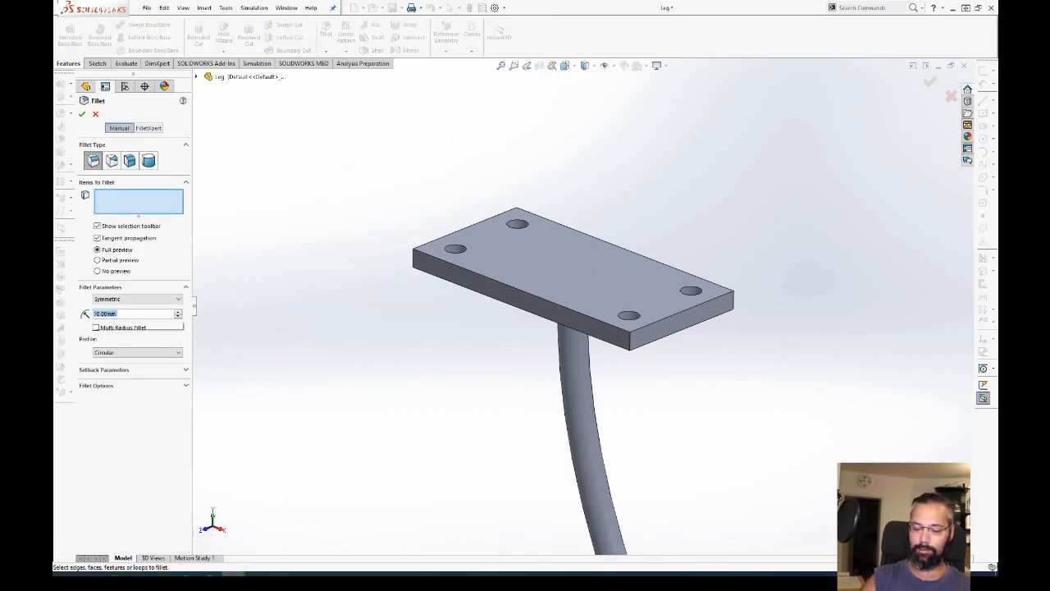
pyautogui.click(631, 343)
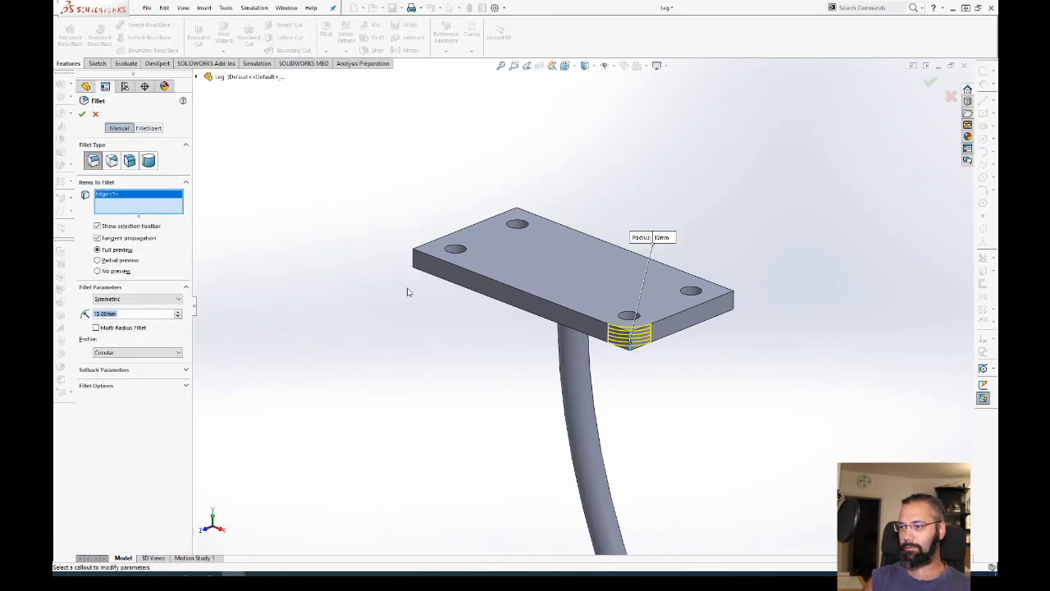
pyautogui.click(414, 261)
pyautogui.click(732, 302)
pyautogui.click(627, 289)
pyautogui.moveTo(627, 289); pyautogui.dragTo(575, 370, button='middle')
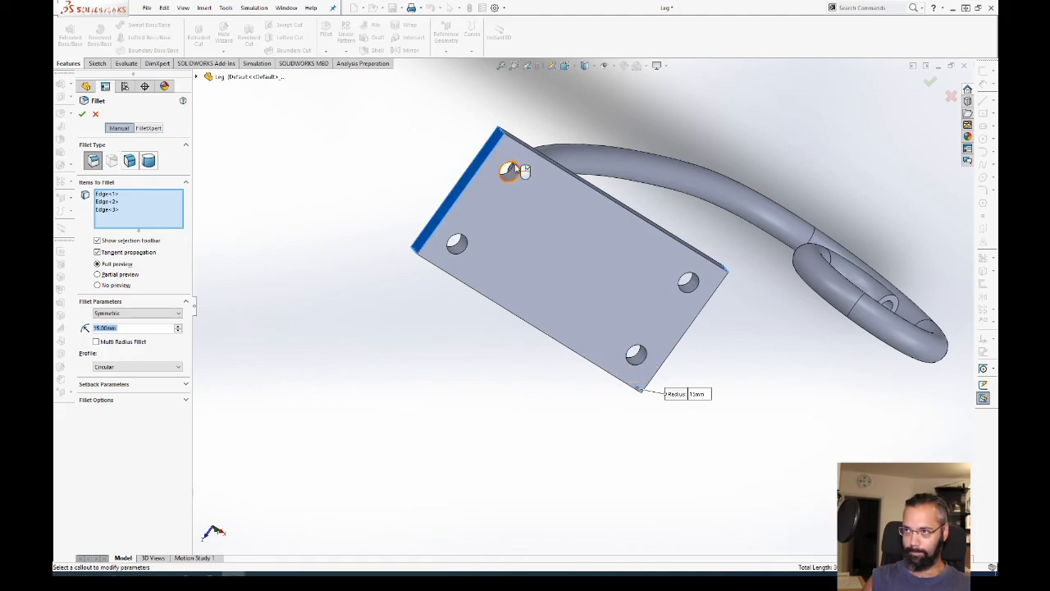
pyautogui.click(492, 141)
pyautogui.scroll(-5, 493, 140)
pyautogui.click(548, 203)
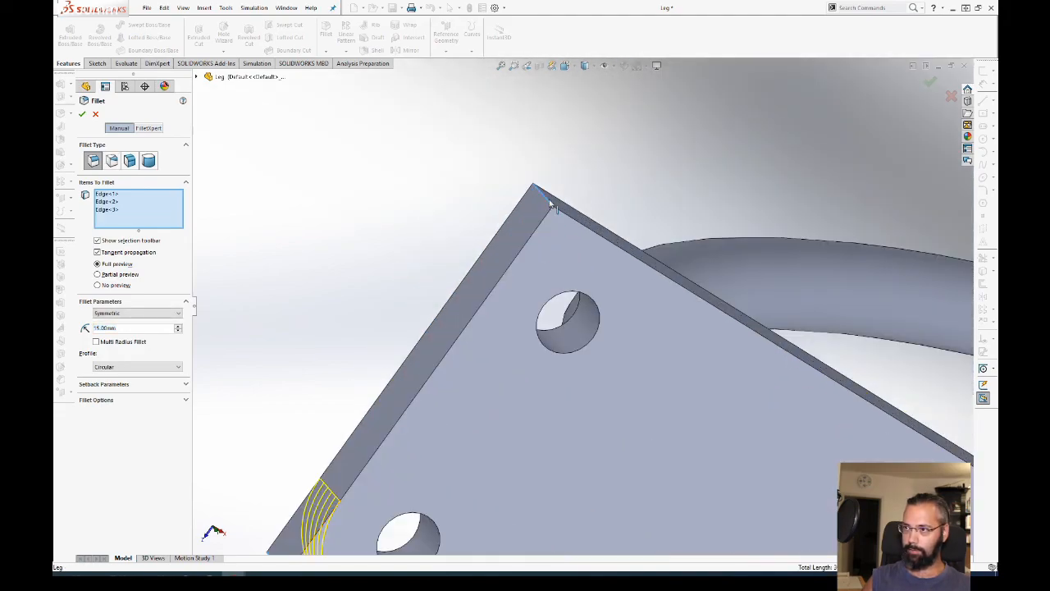
pyautogui.scroll(7, 582, 308)
pyautogui.moveTo(646, 391); pyautogui.dragTo(596, 207, button='middle')
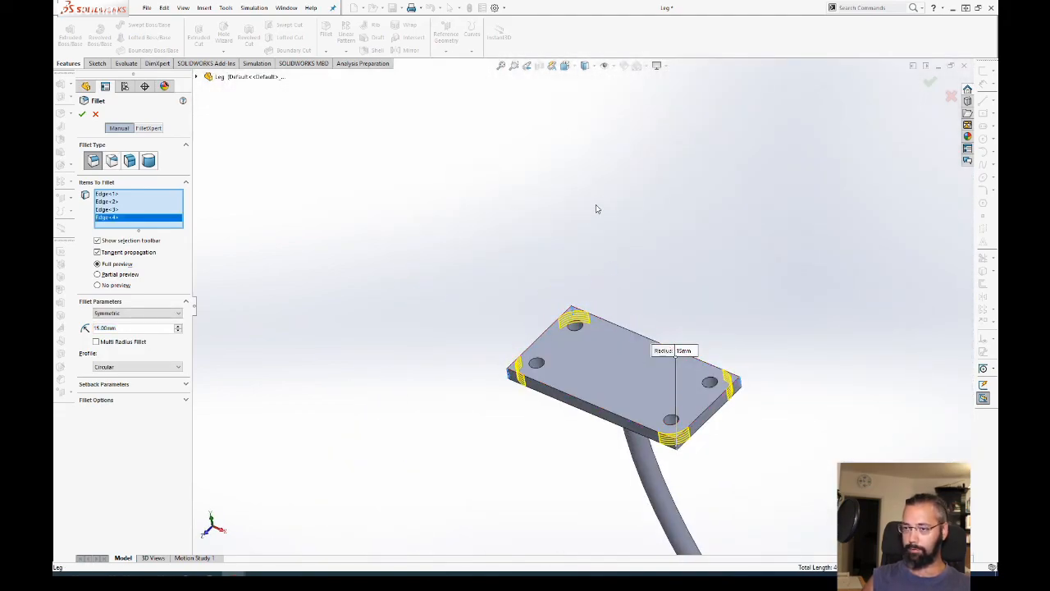
pyautogui.click(82, 114)
pyautogui.moveTo(417, 241); pyautogui.dragTo(553, 143, button='middle')
pyautogui.hotkey('ctrl', '7')
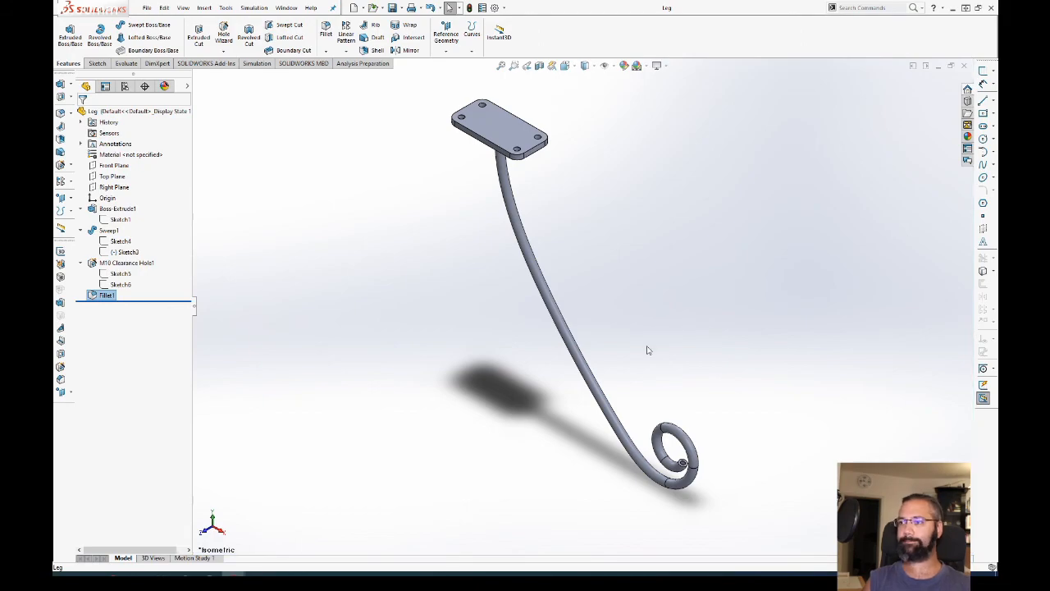
# Step: Check the pockets under the tabletop part and switch to the table assembly
pyautogui.hotkey('ctrl', 'Tab')
pyautogui.moveTo(614, 358); pyautogui.dragTo(637, 256, button='middle')
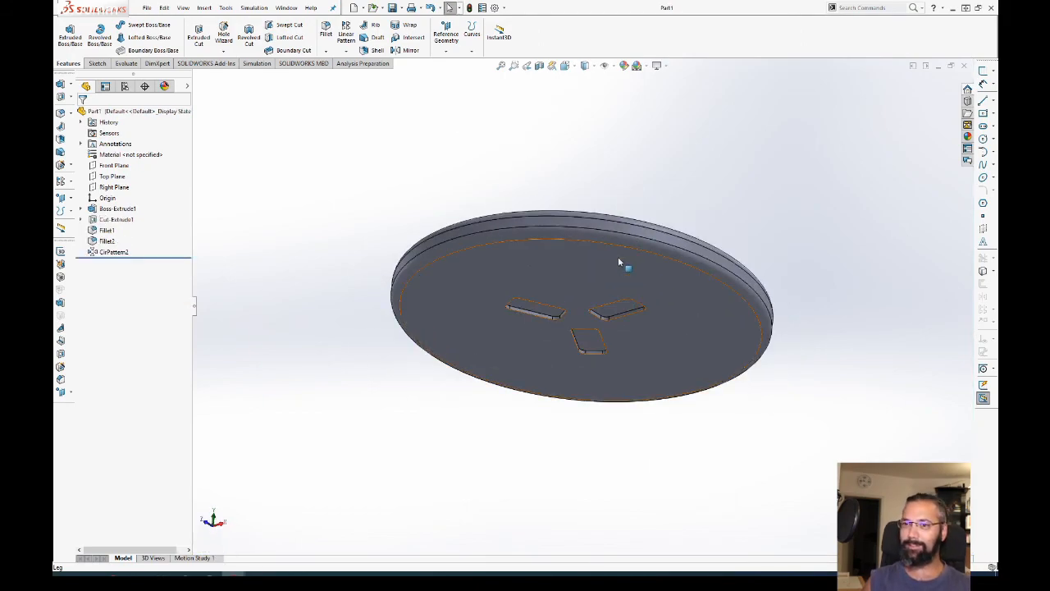
pyautogui.hotkey('ctrl', '7')
pyautogui.hotkey('ctrl', 'Tab')
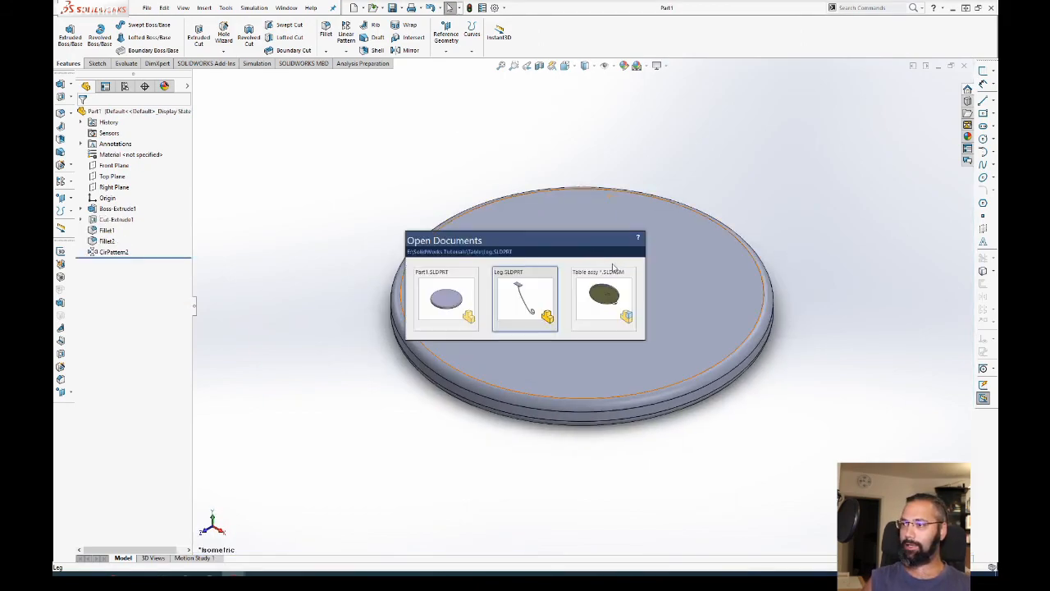
pyautogui.click(604, 297)
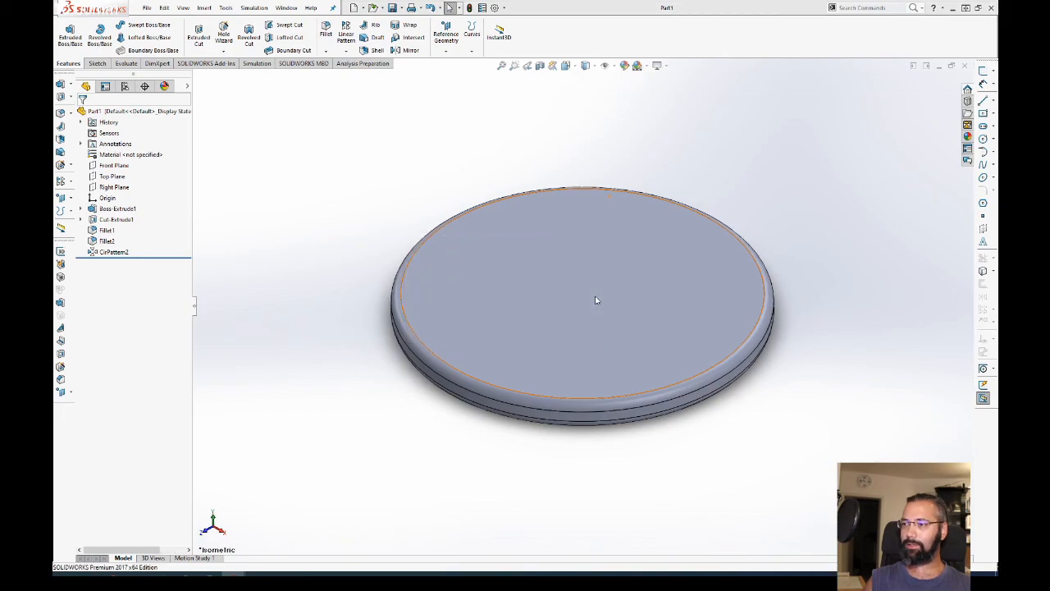
# Step: Examine the leg plate's fit in its pocket under the tabletop and the tabletop's circular pattern feature in the assembly
pyautogui.moveTo(637, 266); pyautogui.dragTo(622, 335, button='middle')
pyautogui.scroll(1, 631, 490)
pyautogui.scroll(-2, 622, 335)
pyautogui.moveTo(626, 237); pyautogui.dragTo(566, 218, button='middle')
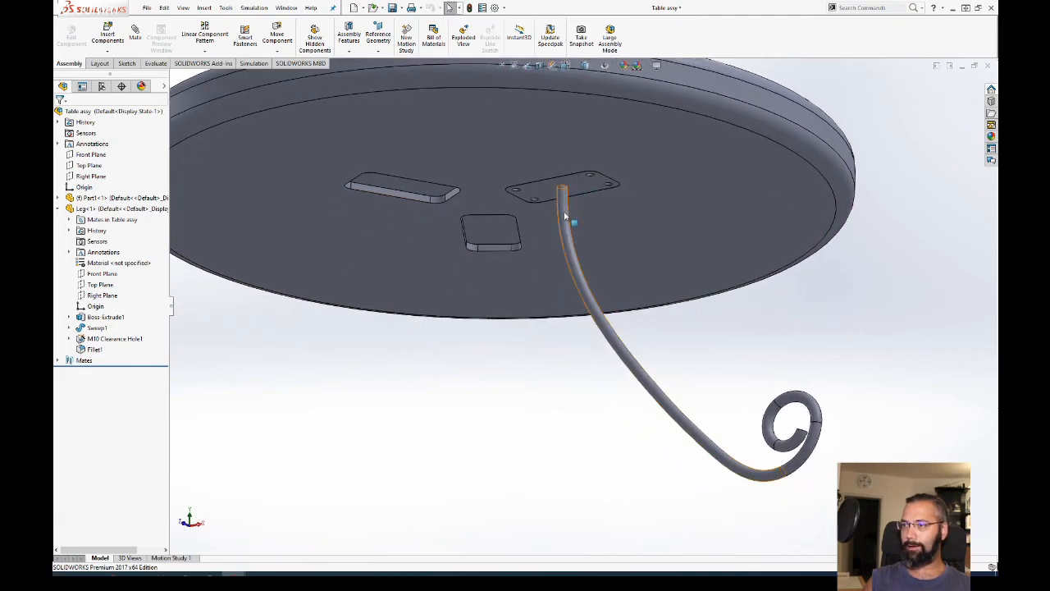
pyautogui.click(67, 198)
pyautogui.click(59, 198)
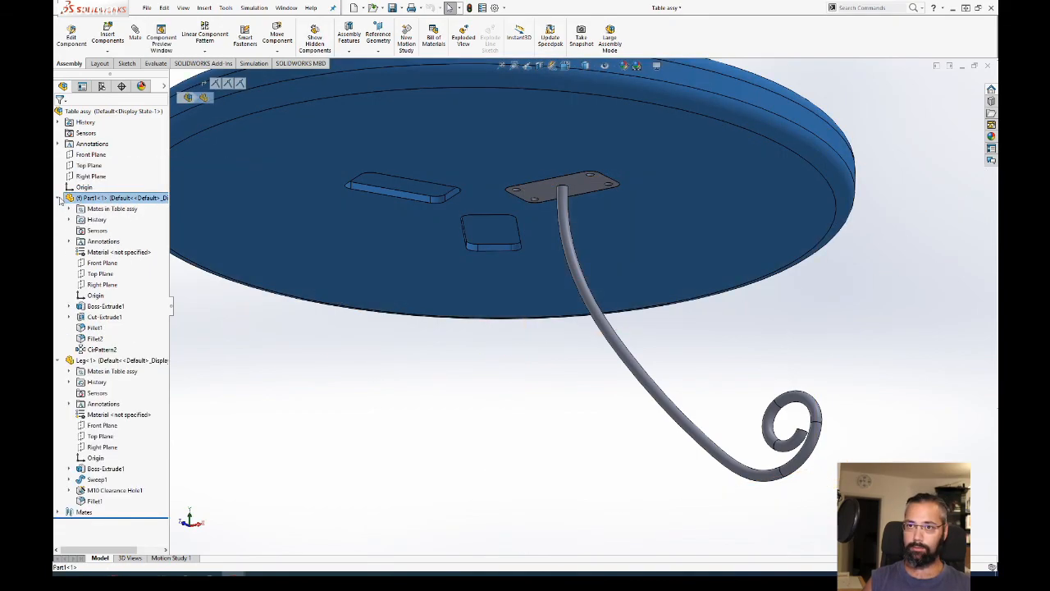
pyautogui.click(102, 350)
pyautogui.press('f')
pyautogui.click(537, 445)
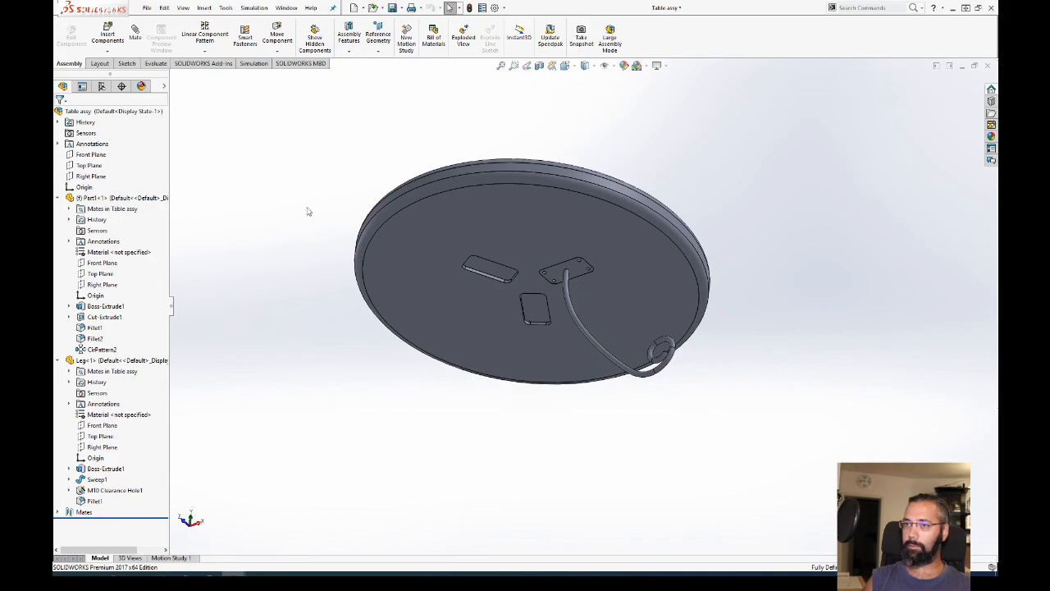
# Step: Start a circular component pattern around the tabletop's outer rim face with equal spacing over 360 degrees
pyautogui.click(209, 53)
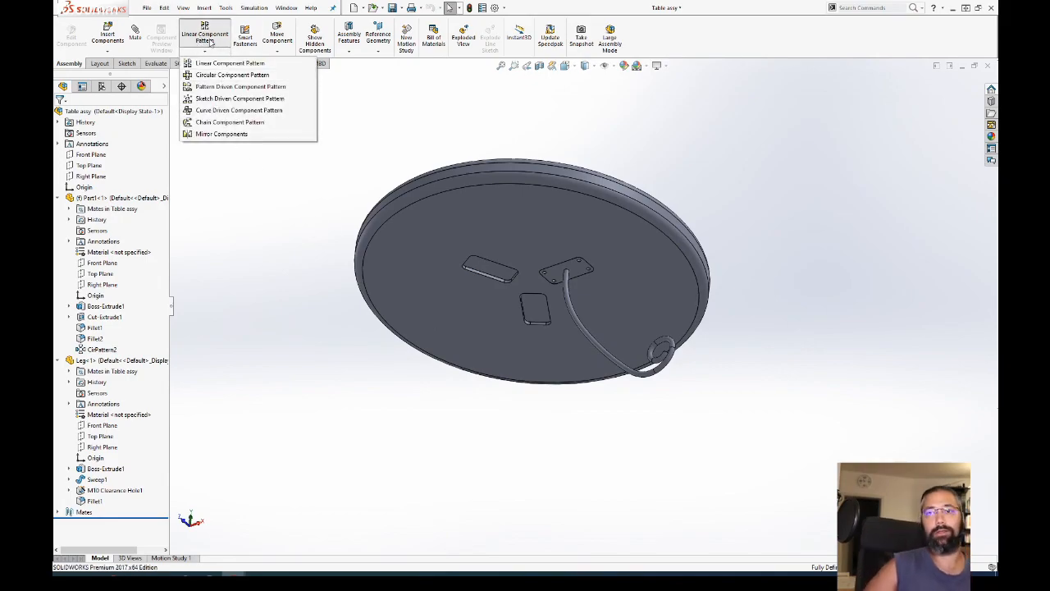
pyautogui.click(231, 75)
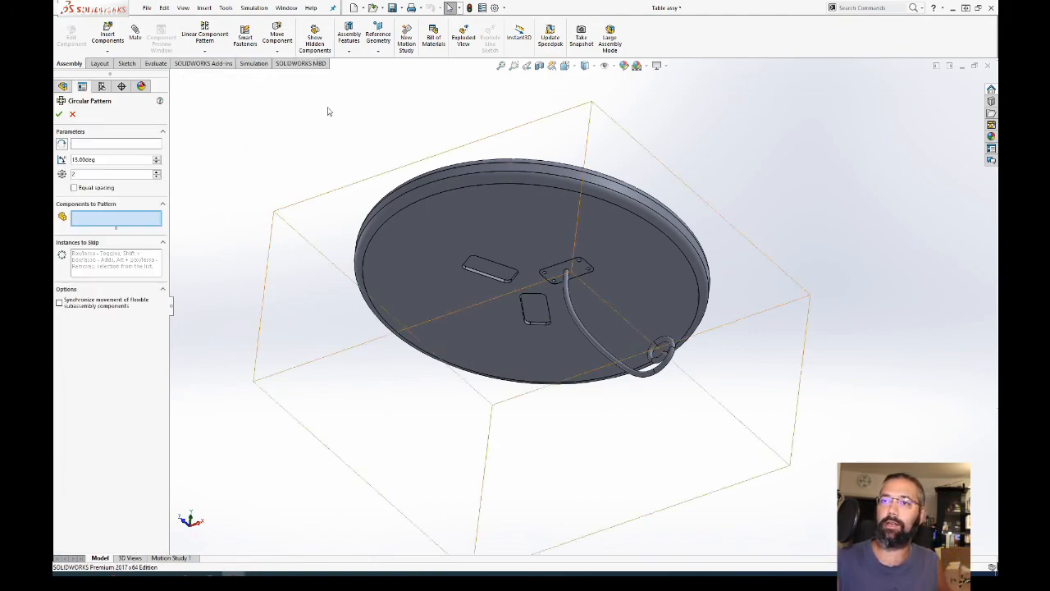
pyautogui.click(139, 145)
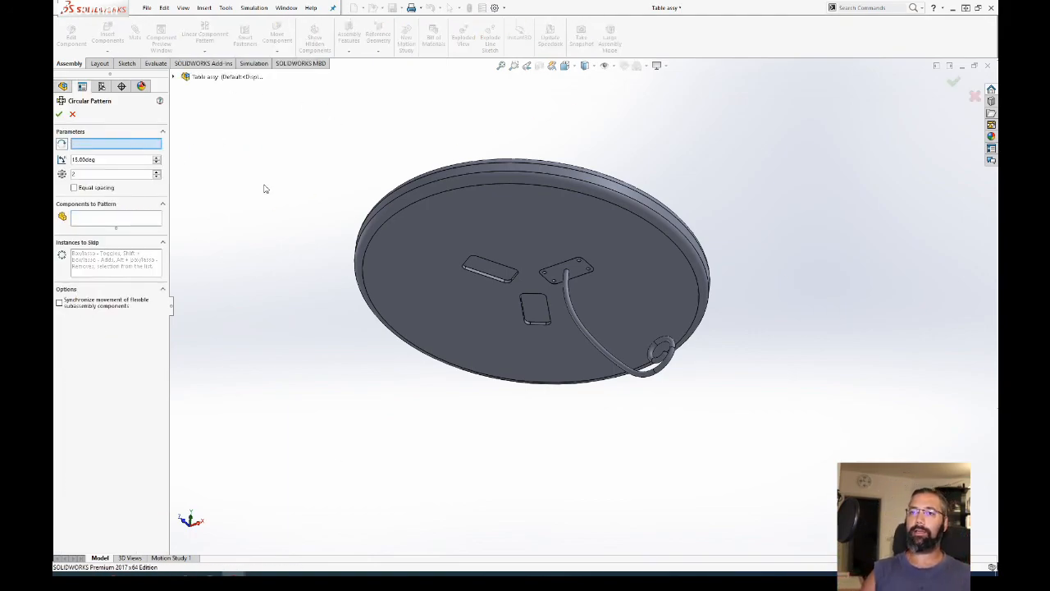
pyautogui.moveTo(510, 220); pyautogui.dragTo(523, 232, button='middle')
pyautogui.click(594, 188)
pyautogui.moveTo(595, 189); pyautogui.dragTo(567, 203, button='middle')
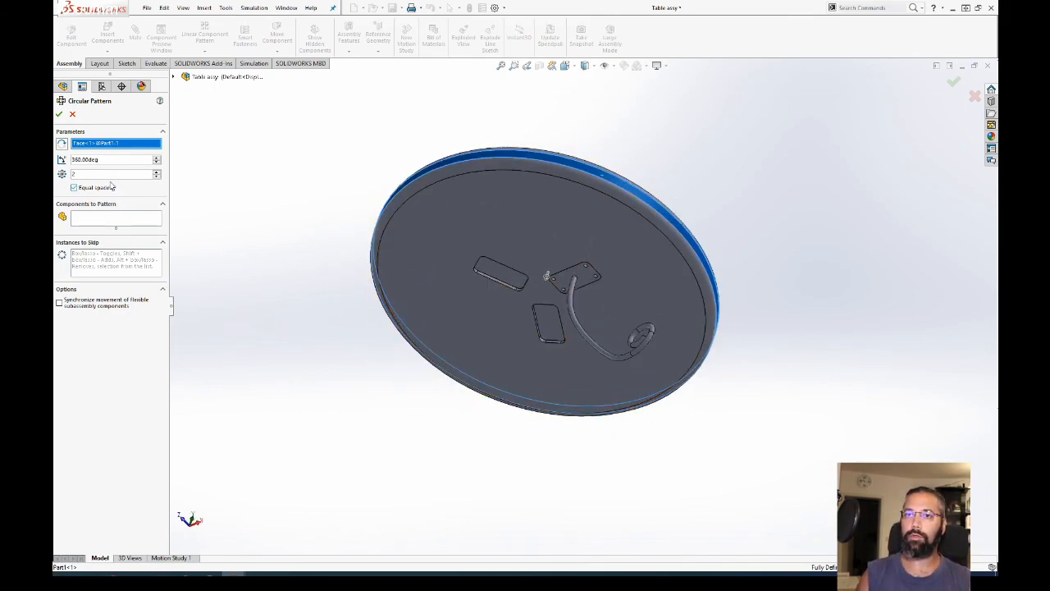
# Step: Set the circular pattern to 3 instances of the leg, create it and inspect the table on its legs
pyautogui.click(146, 214)
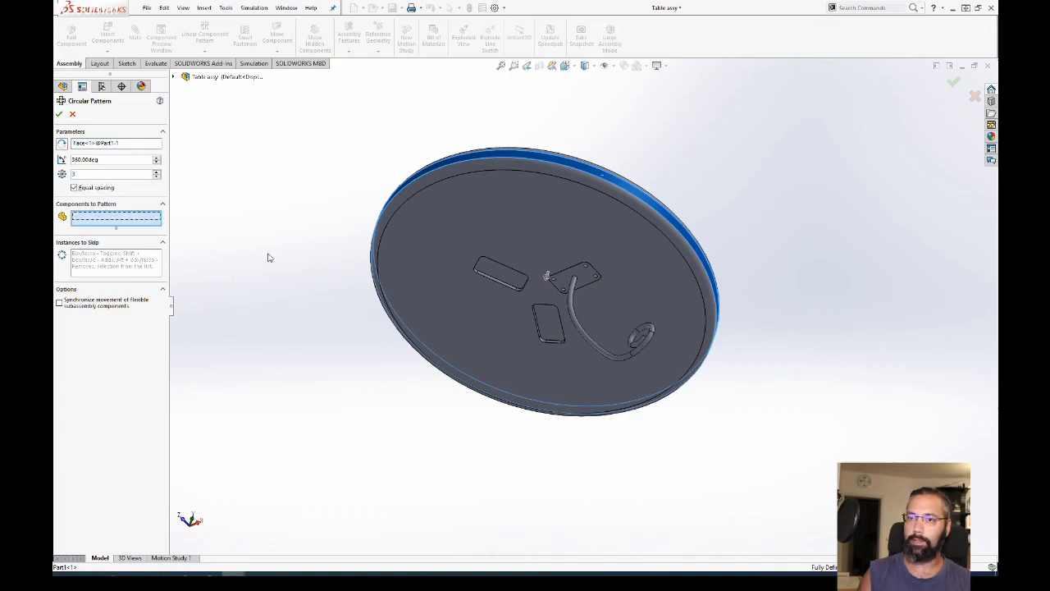
pyautogui.click(582, 281)
pyautogui.moveTo(591, 284); pyautogui.dragTo(420, 318, button='middle')
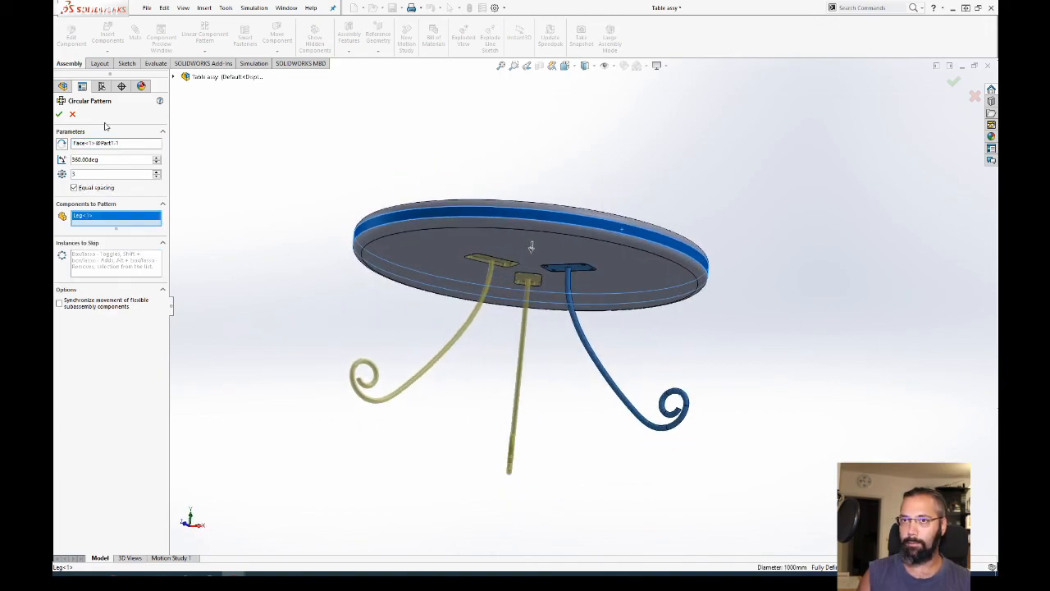
pyautogui.click(59, 114)
pyautogui.moveTo(587, 386); pyautogui.dragTo(757, 403, button='middle')
pyautogui.moveTo(699, 464); pyautogui.dragTo(713, 351, button='middle')
# Step: Switch to the leg part and open the sweep's path sketch, Sketch3, for editing
pyautogui.hotkey('ctrl', 'Tab')
pyautogui.hotkey('ctrl', 'Tab')
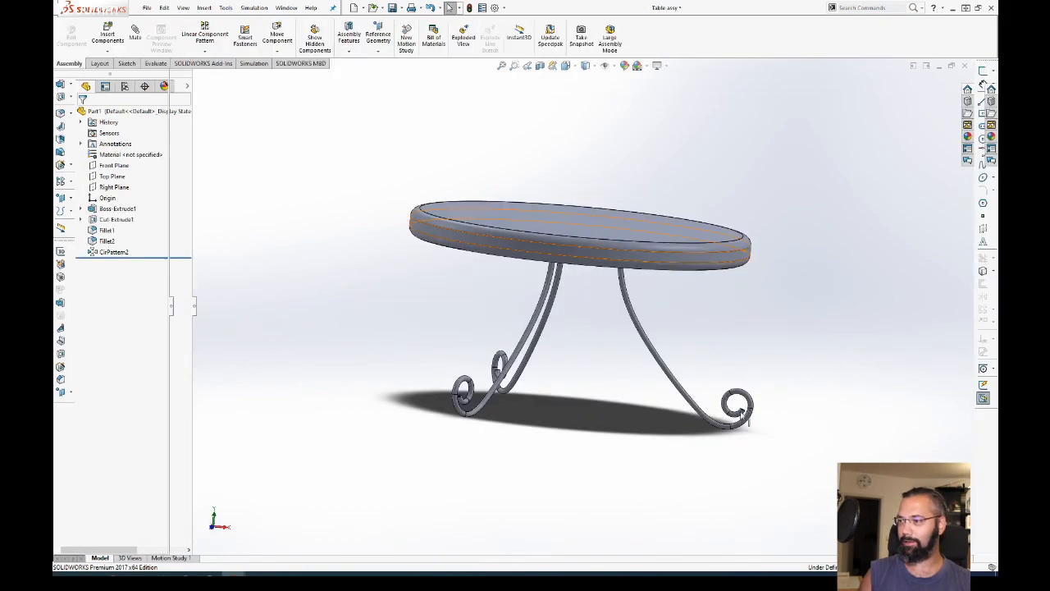
pyautogui.hotkey('ctrl', 'Tab')
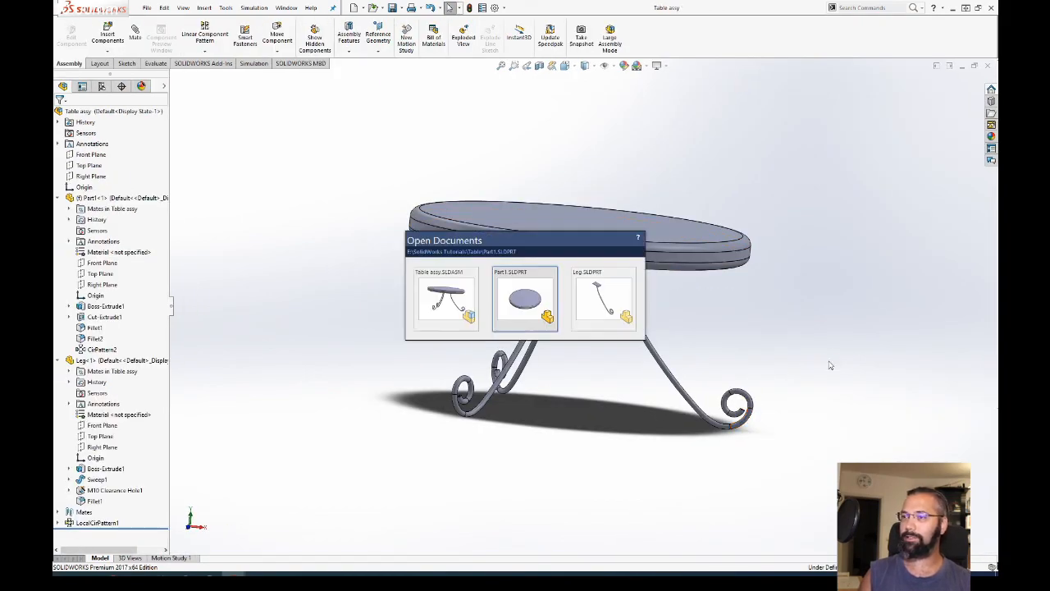
pyautogui.hotkey('ctrl', 'Tab')
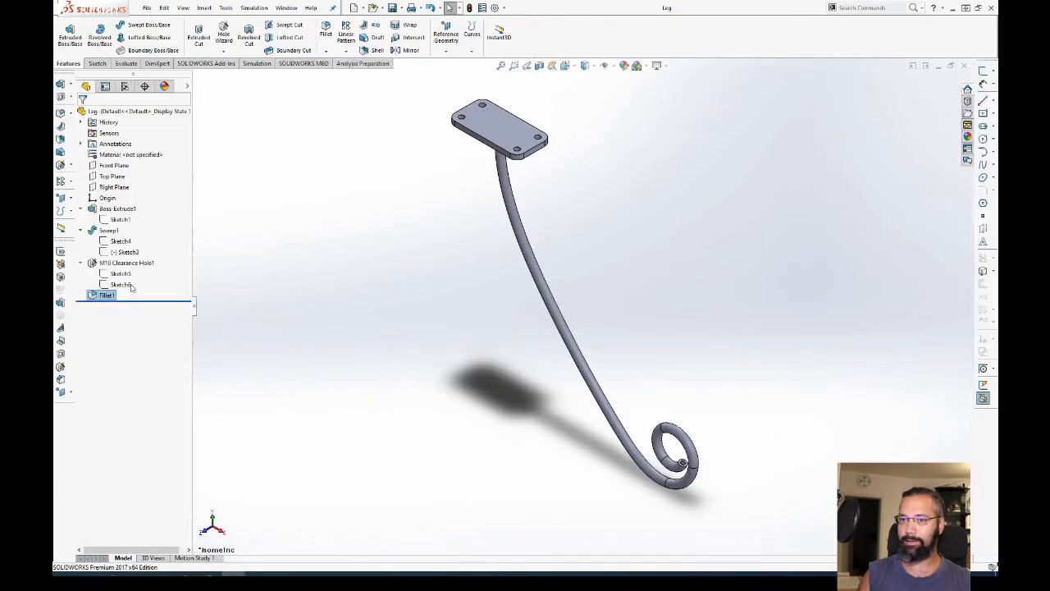
pyautogui.click(115, 253)
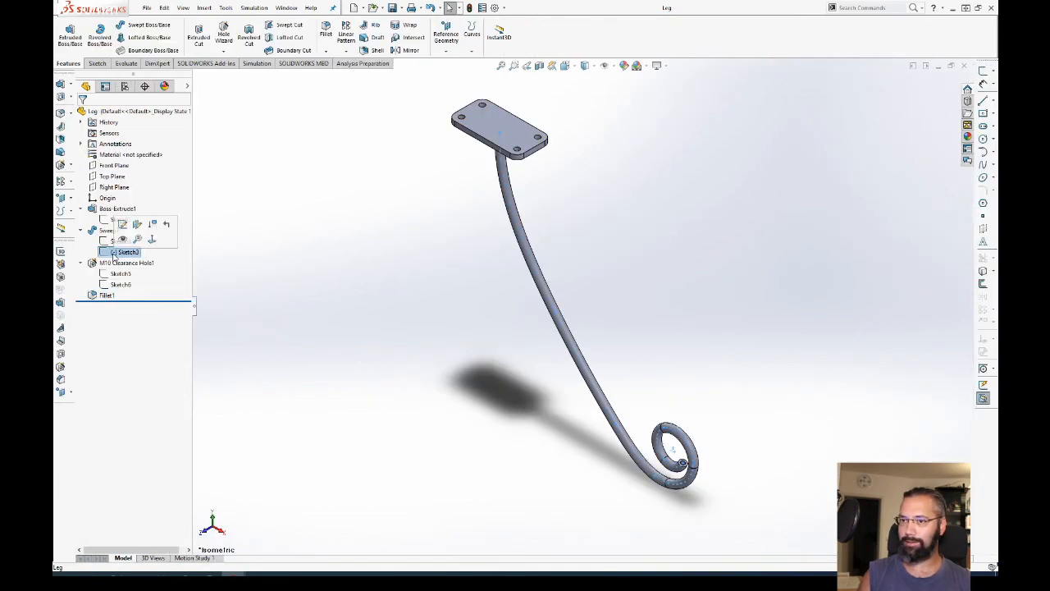
pyautogui.click(122, 224)
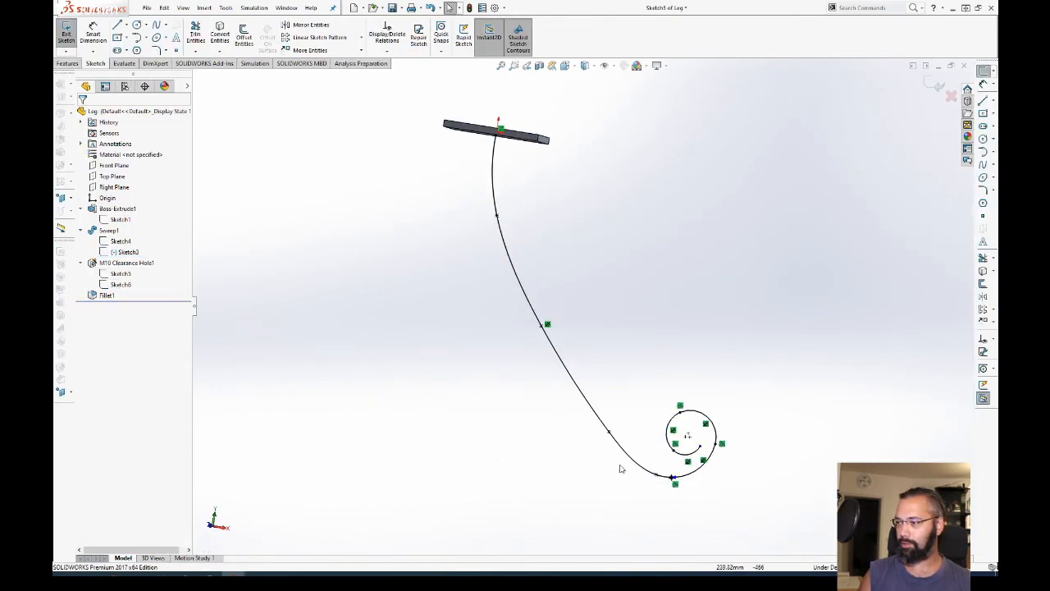
# Step: Remove the Fixed relation from the leg's path spline
pyautogui.click(666, 476)
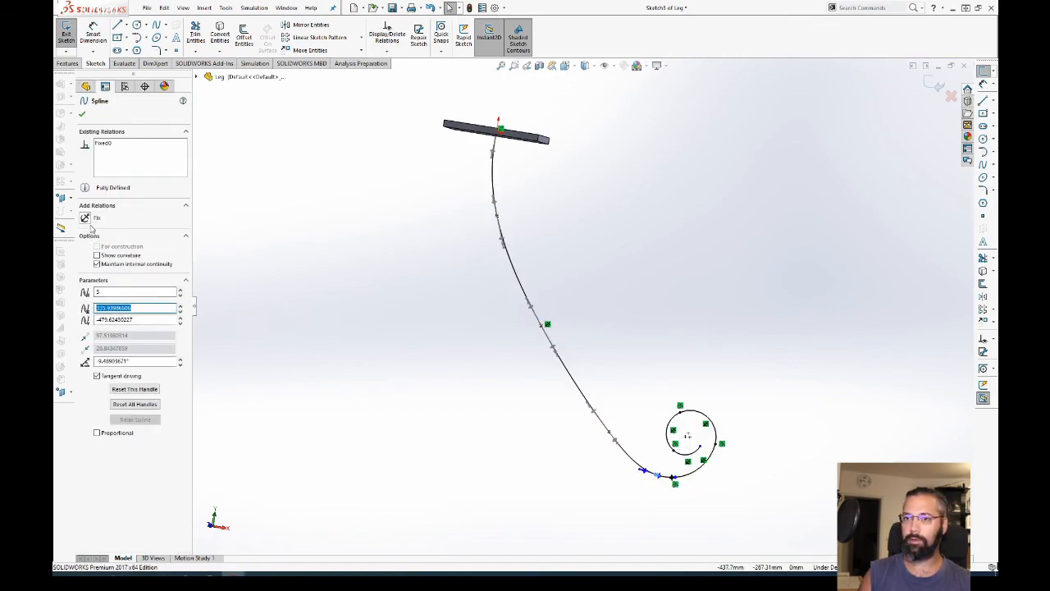
pyautogui.click(103, 144)
pyautogui.press('Delete')
pyautogui.click(492, 364)
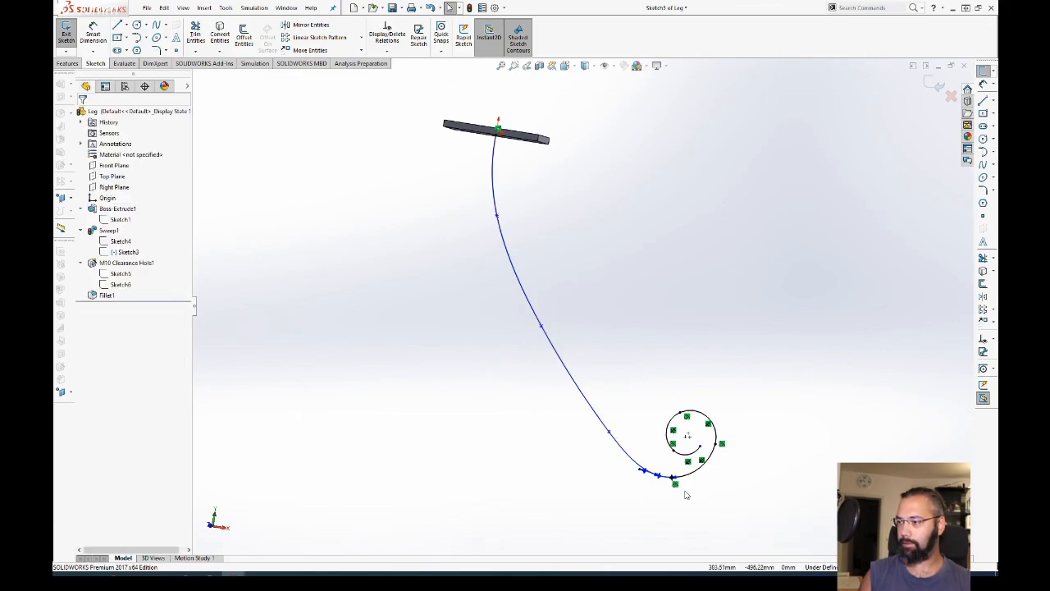
# Step: Reshape the leg's path by moving the spline's intermediate points and lower end into a fuller curve
pyautogui.moveTo(677, 482)
pyautogui.mouseDown()
pyautogui.moveTo(637, 468)
pyautogui.moveTo(666, 483)
pyautogui.mouseUp()
pyautogui.moveTo(535, 330); pyautogui.dragTo(512, 332)
pyautogui.moveTo(491, 218); pyautogui.dragTo(487, 212)
pyautogui.moveTo(609, 433); pyautogui.dragTo(550, 412)
pyautogui.moveTo(657, 476); pyautogui.dragTo(612, 461)
pyautogui.moveTo(666, 480)
pyautogui.mouseDown()
pyautogui.moveTo(621, 474)
pyautogui.moveTo(687, 476)
pyautogui.moveTo(652, 474)
pyautogui.mouseUp()
# Step: Delete the spiral arcs at the spline's foot, face the sketch plane and try to adjust the spline's lower end
pyautogui.moveTo(750, 377); pyautogui.dragTo(688, 506)
pyautogui.press('Delete')
pyautogui.hotkey('ctrl', '8')
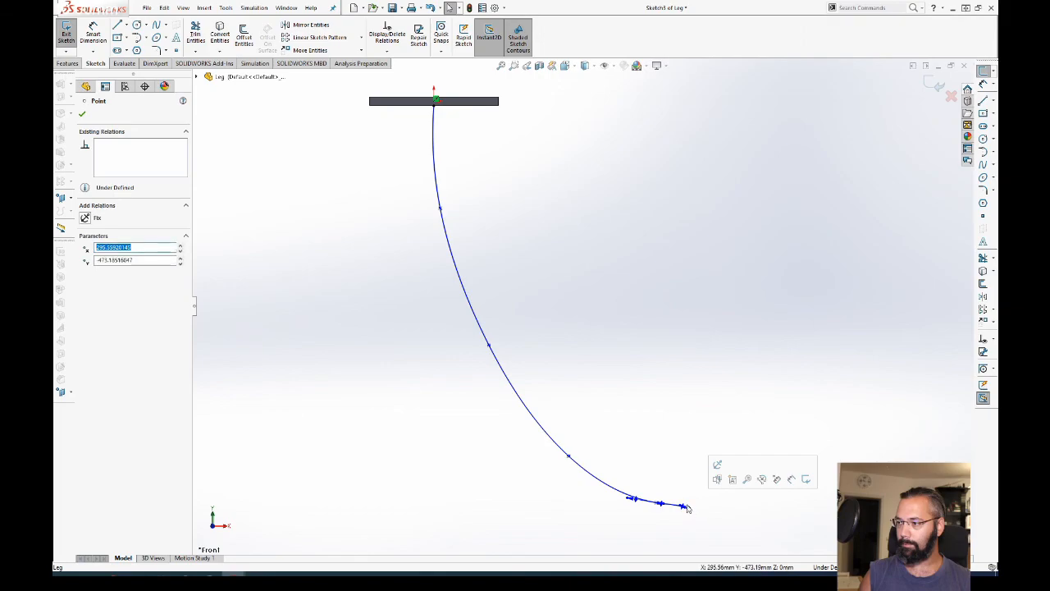
pyautogui.press('Escape')
pyautogui.click(662, 504)
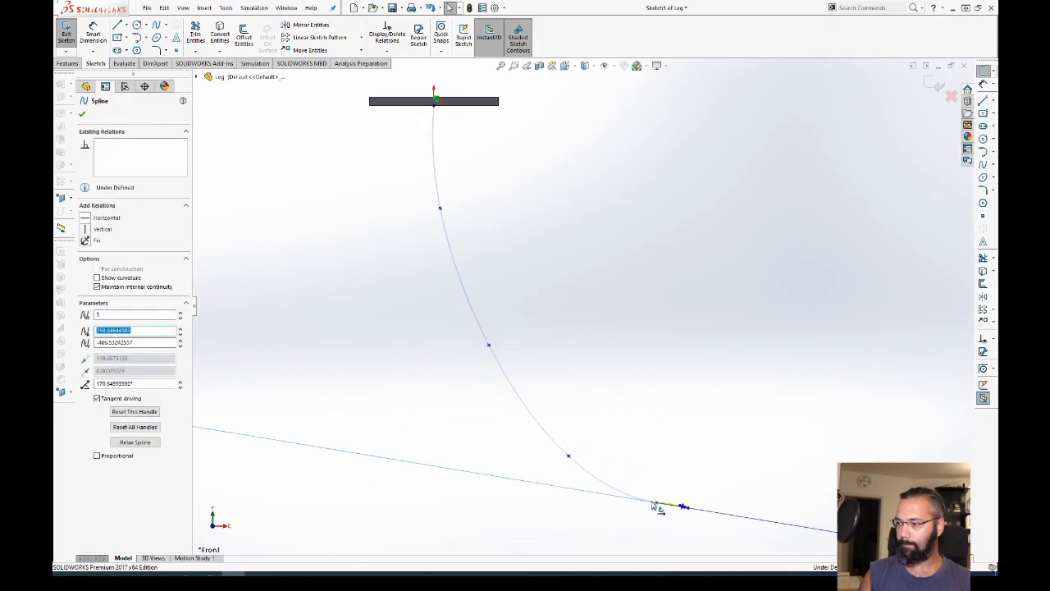
pyautogui.moveTo(665, 506); pyautogui.dragTo(722, 433)
pyautogui.keyDown('ctrl'); pyautogui.moveTo(694, 473); pyautogui.dragTo(662, 467, button='middle'); pyautogui.keyUp('ctrl')
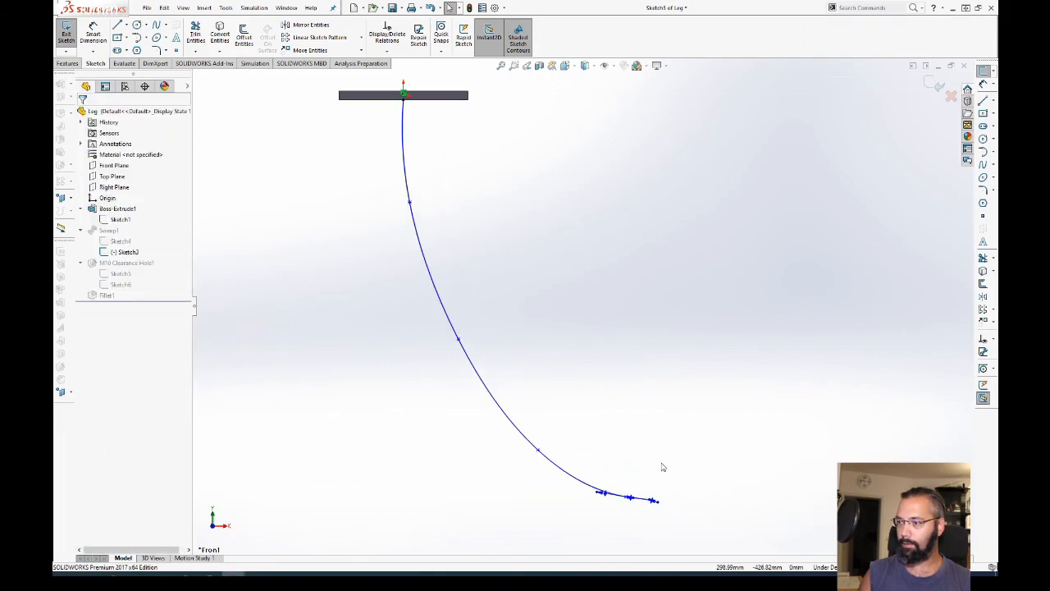
# Step: Draw a spiral of five tangent arcs curling inward from the spline's lower end and exit the sketch
pyautogui.click(136, 39)
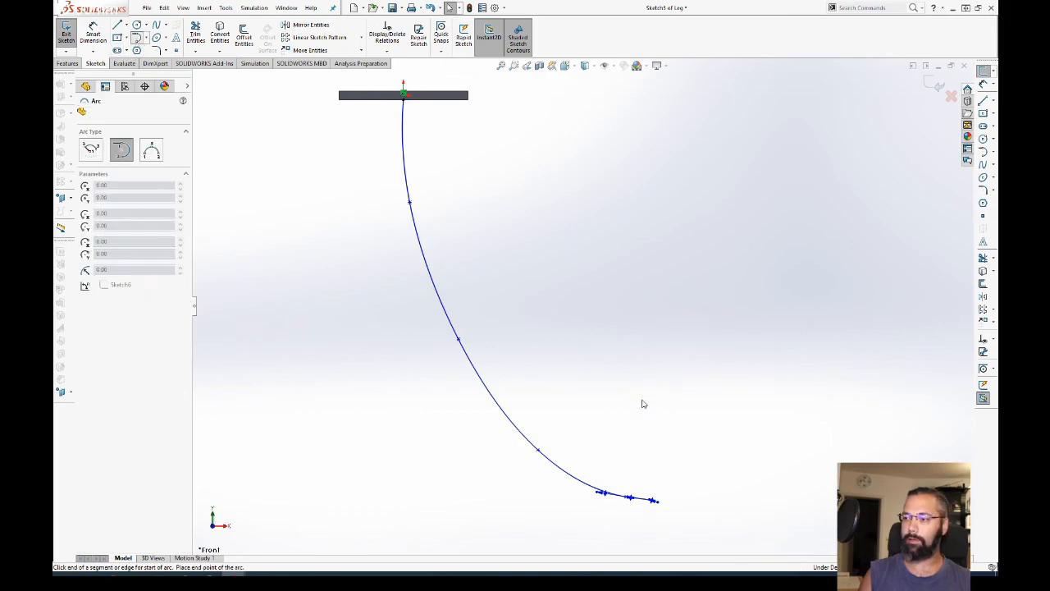
pyautogui.click(659, 504)
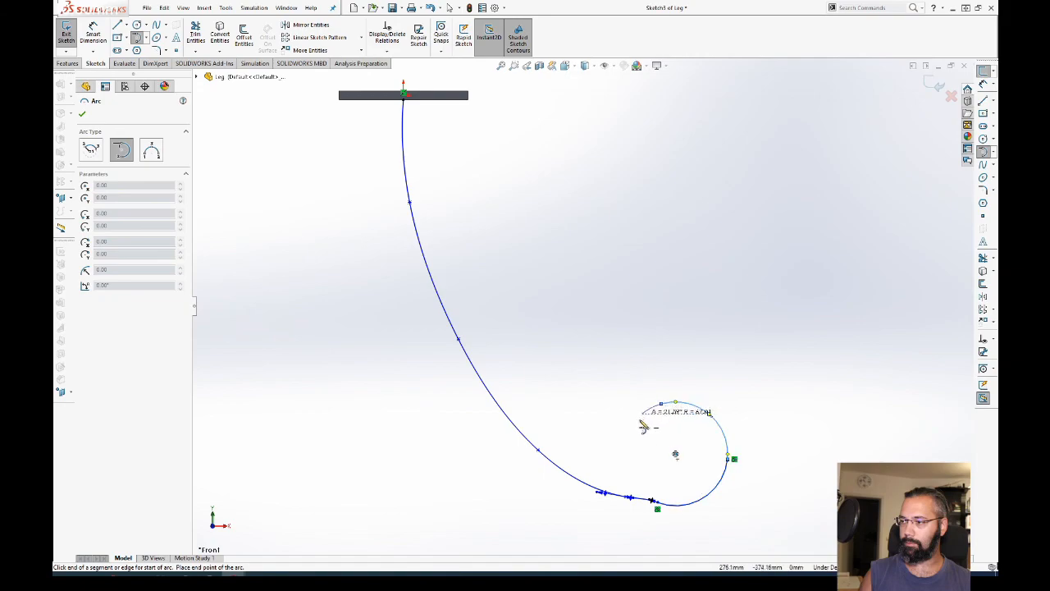
pyautogui.click(659, 469)
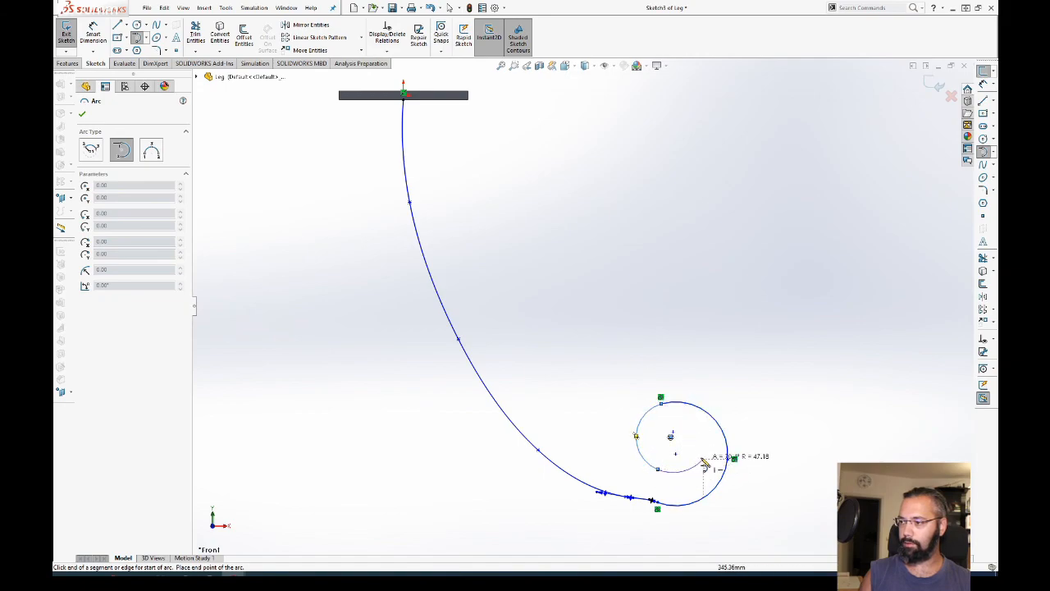
pyautogui.click(673, 423)
pyautogui.click(935, 85)
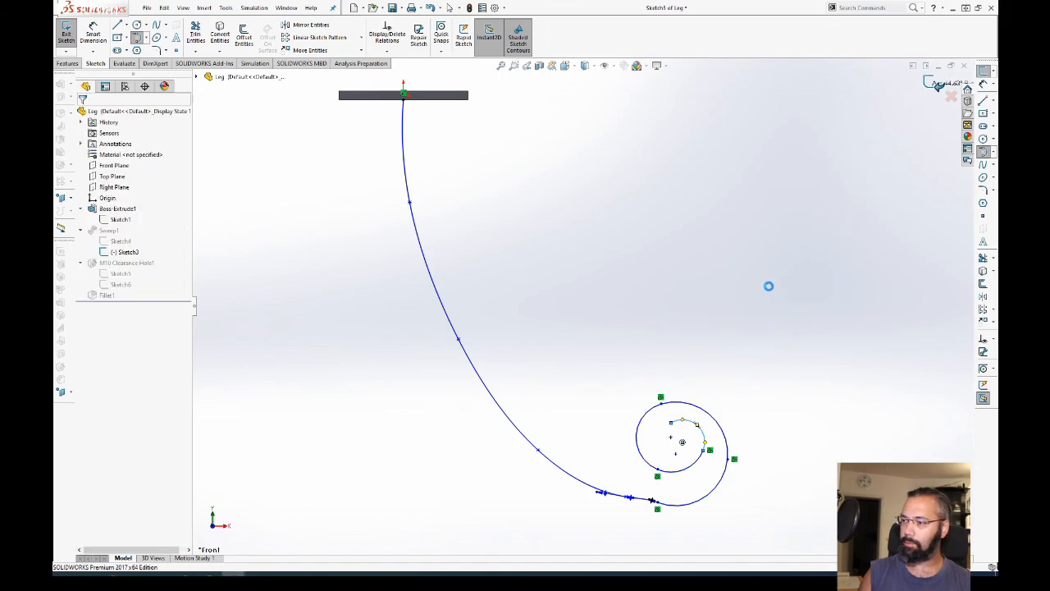
# Step: Reopen the leg's path sketch and delete its spline and all the spiral arcs
pyautogui.click(124, 252)
pyautogui.click(109, 223)
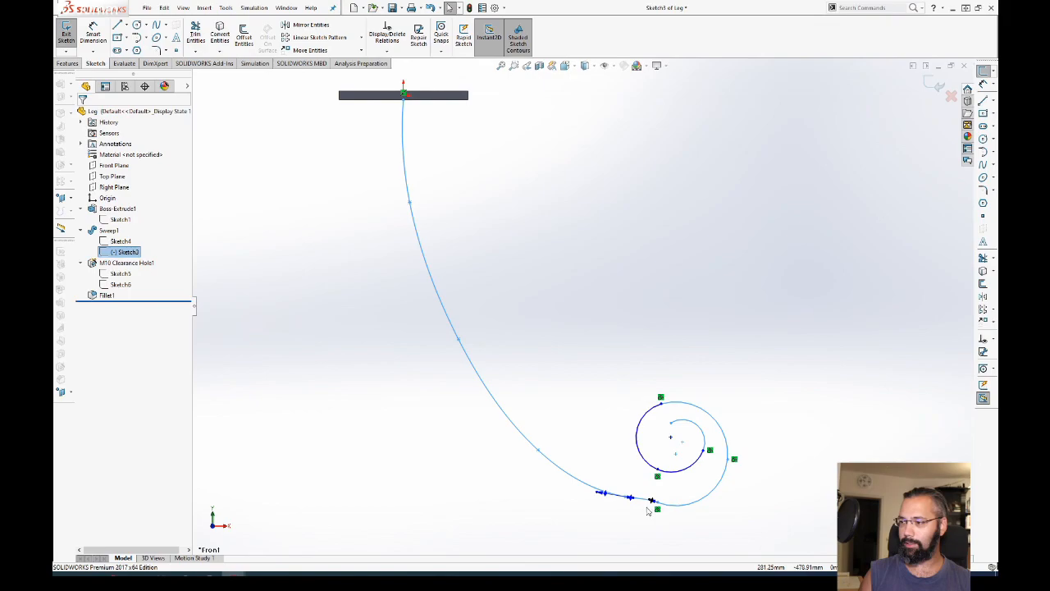
pyautogui.moveTo(822, 320); pyautogui.dragTo(640, 561)
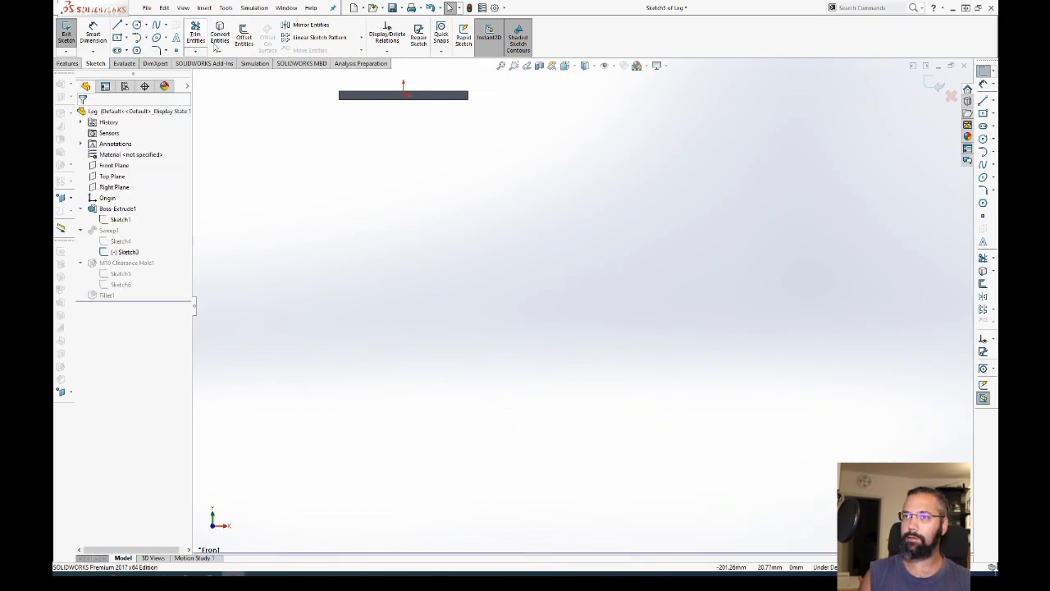
# Step: Draw a seven-point spline from the midpoint of the plate's lower edge, curving down and outward to a nearly horizontal foot
pyautogui.click(156, 26)
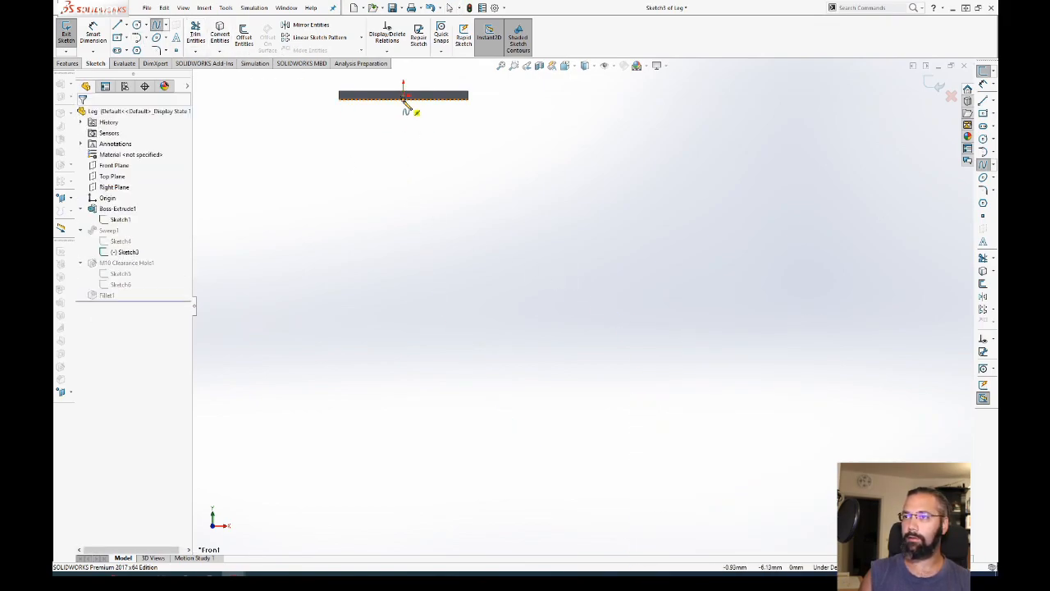
pyautogui.click(403, 98)
pyautogui.click(407, 168)
pyautogui.click(424, 230)
pyautogui.click(456, 326)
pyautogui.click(501, 396)
pyautogui.click(559, 443)
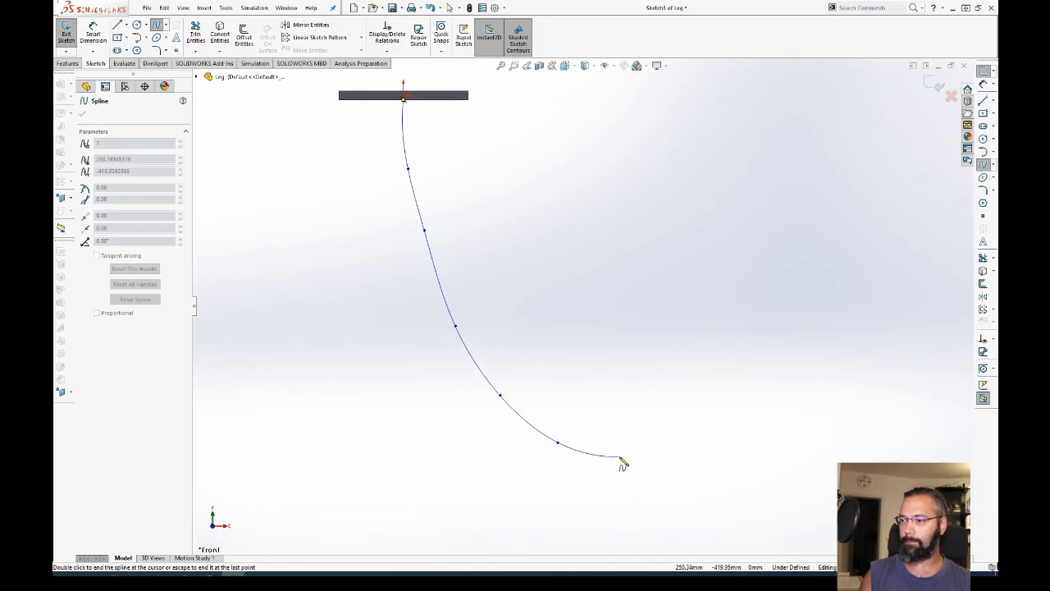
pyautogui.doubleClick(623, 457)
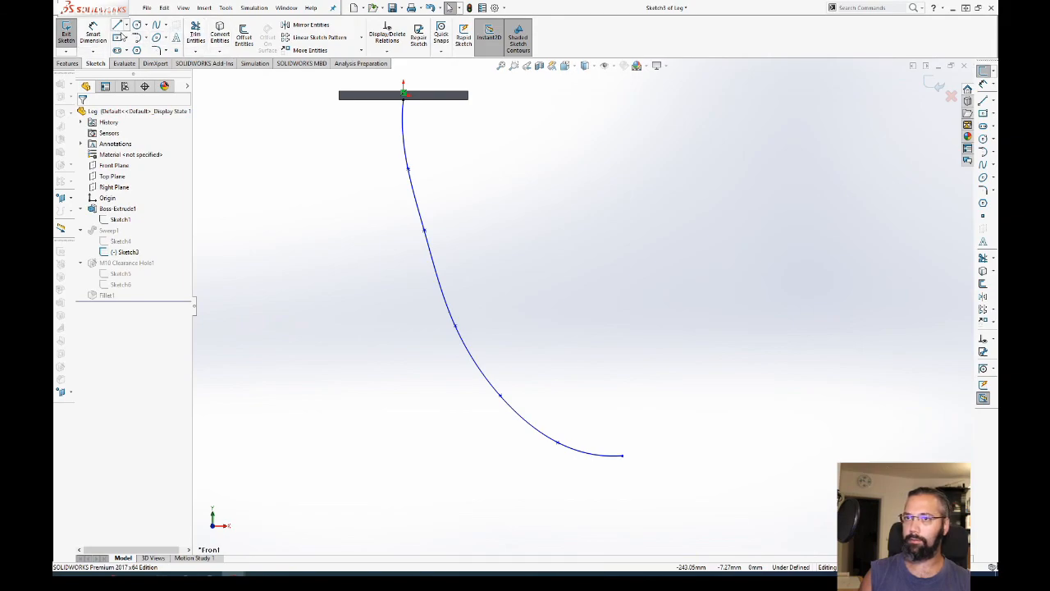
# Step: Dimension the horizontal distance between the spline's two ends as 250 mm
pyautogui.click(623, 456)
pyautogui.click(403, 98)
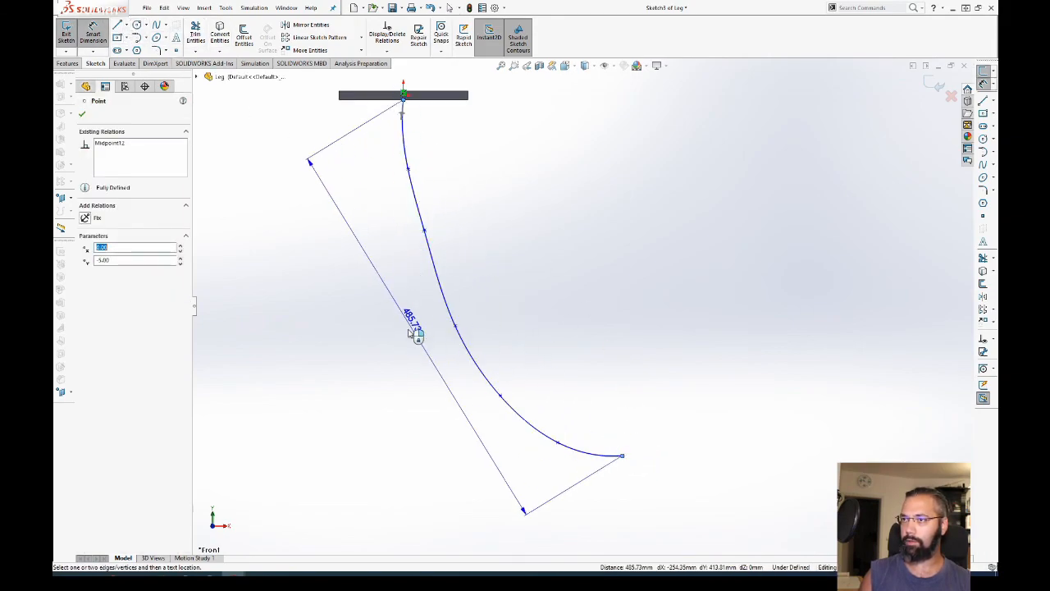
pyautogui.click(487, 514)
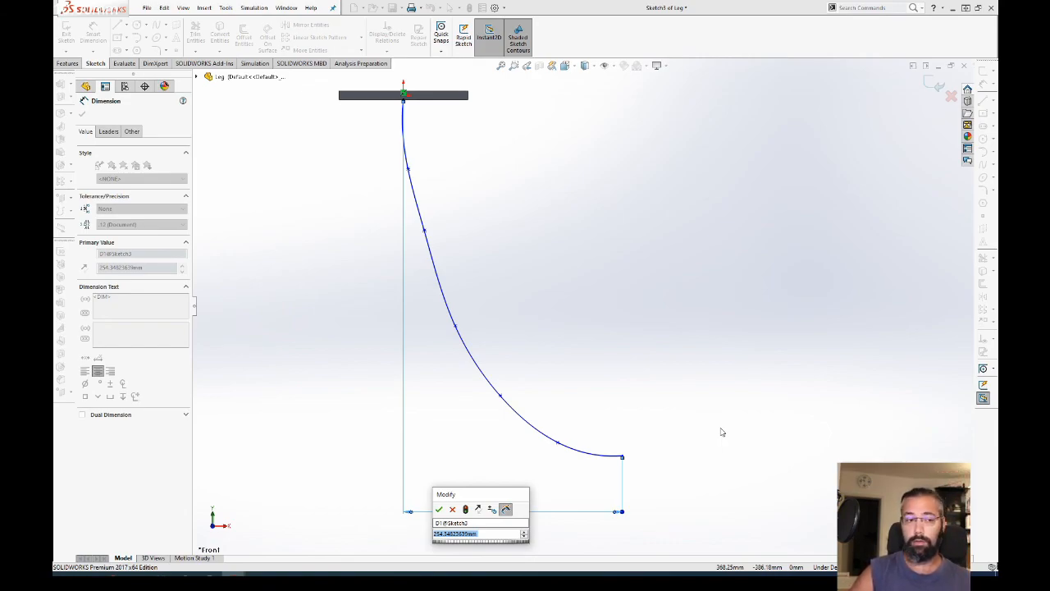
pyautogui.write('250')
pyautogui.press('Return')
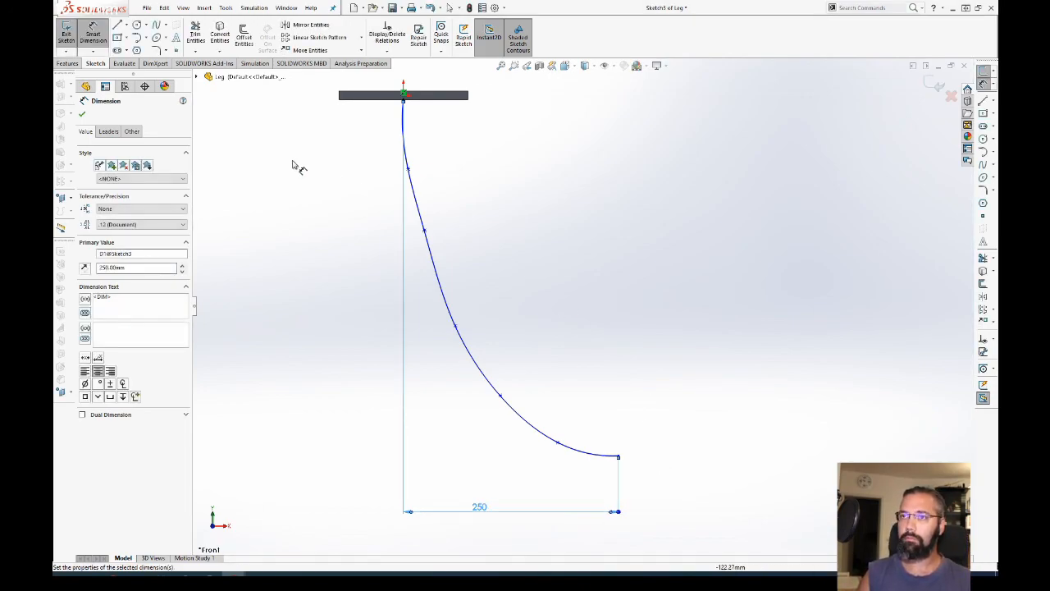
pyautogui.press('Escape')
pyautogui.click(551, 440)
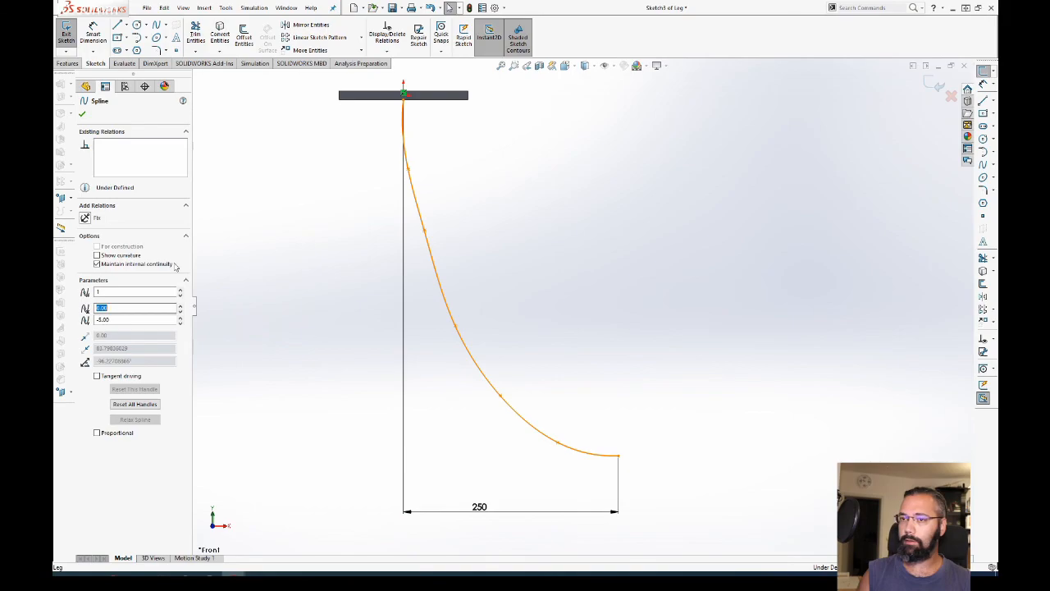
pyautogui.click(85, 218)
pyautogui.click(126, 145)
pyautogui.press('Delete')
pyautogui.click(608, 276)
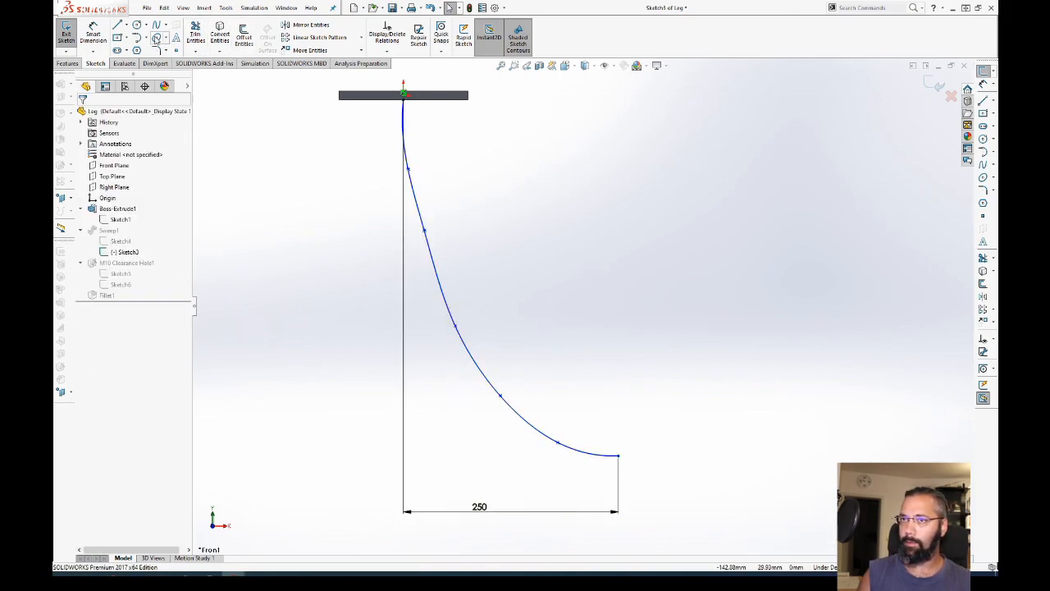
# Step: Draw a scroll of three tangent arcs curling inward from the spline's lower end
pyautogui.click(138, 37)
pyautogui.click(618, 458)
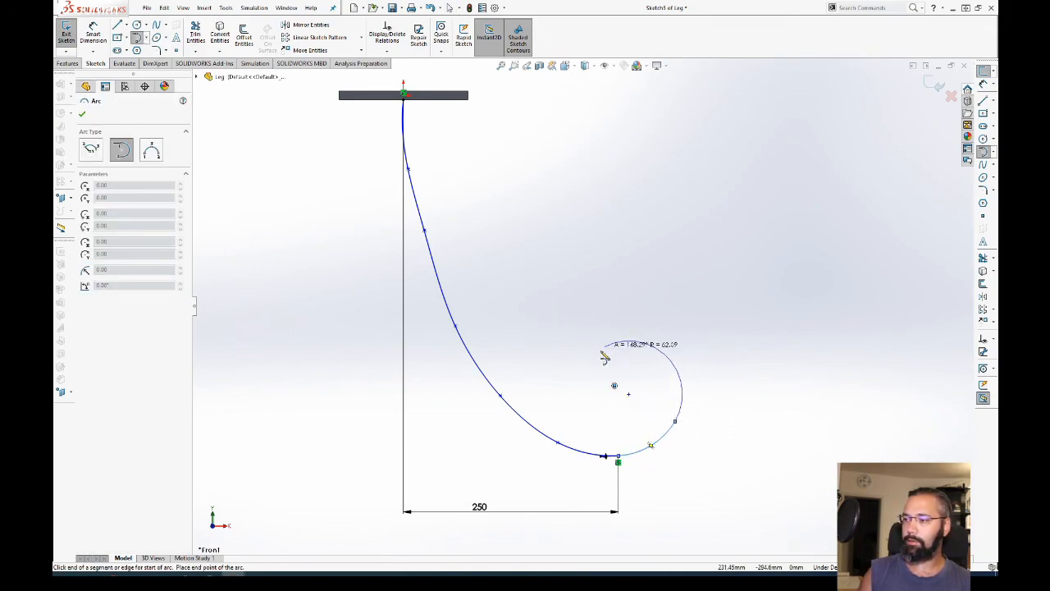
pyautogui.click(604, 396)
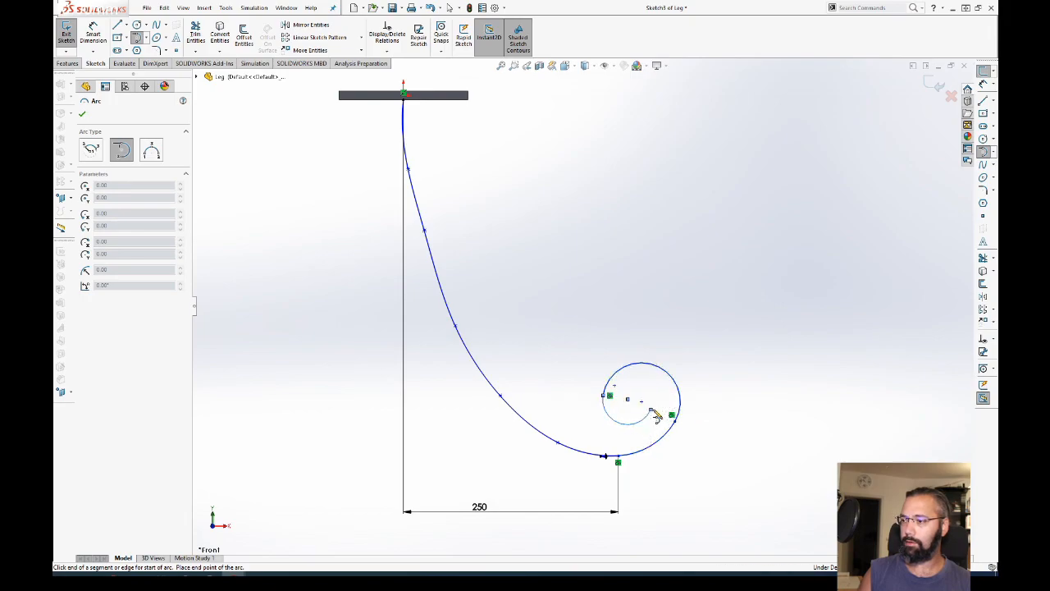
pyautogui.click(653, 410)
pyautogui.press('Escape')
# Step: Delete the 250 mm horizontal dimension from the path sketch
pyautogui.moveTo(837, 223); pyautogui.dragTo(461, 475)
pyautogui.click(515, 515)
pyautogui.press('Delete')
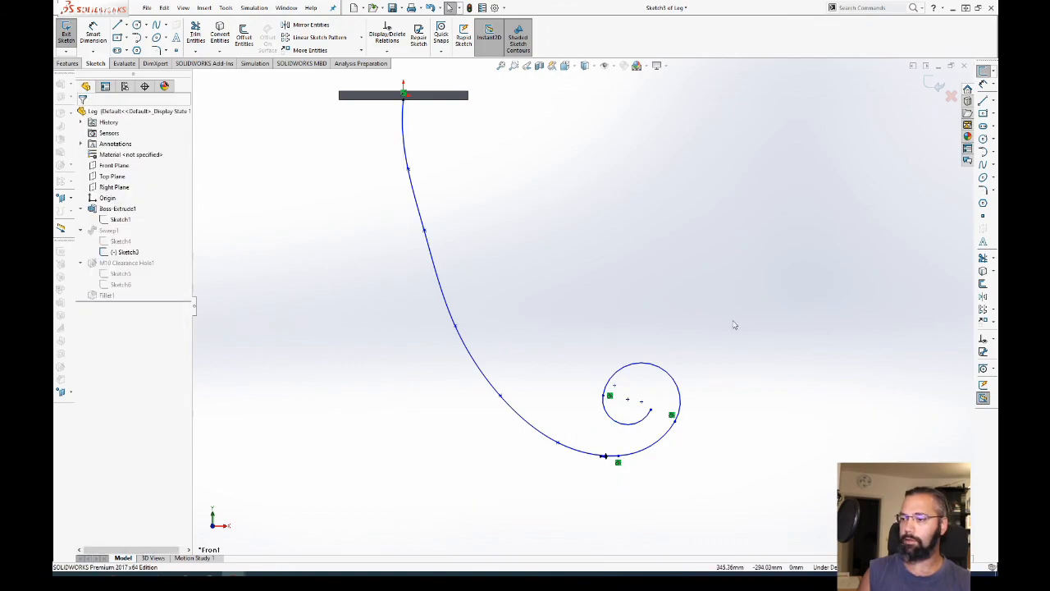
# Step: Apply a Fix relation to the spline, the arcs and the scroll's inner end point, and exit the sketch into an isometric view
pyautogui.moveTo(805, 199); pyautogui.dragTo(362, 450)
pyautogui.click(85, 276)
pyautogui.click(687, 246)
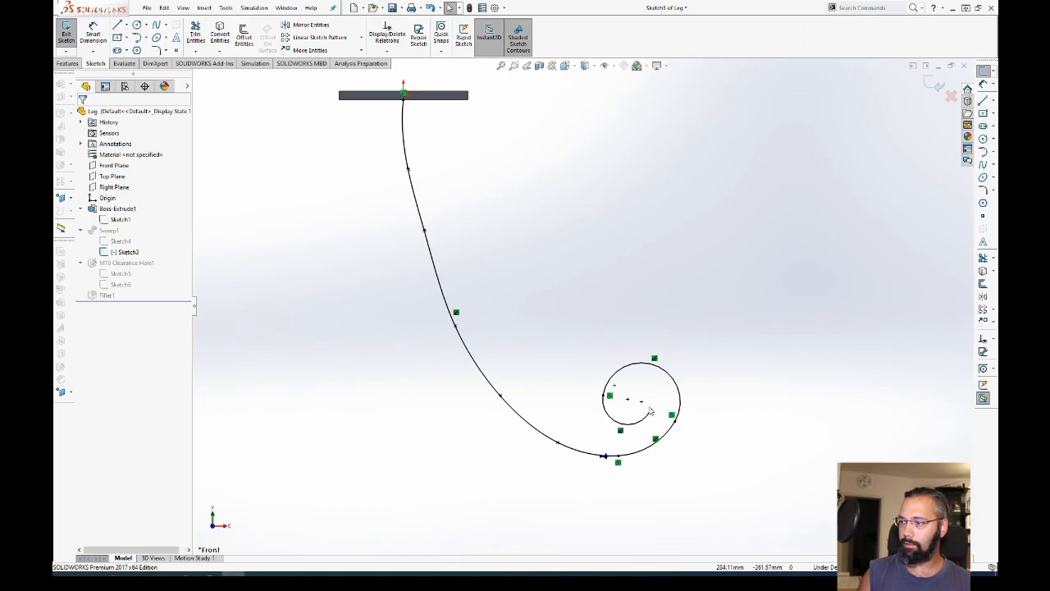
pyautogui.click(649, 410)
pyautogui.click(86, 220)
pyautogui.click(725, 267)
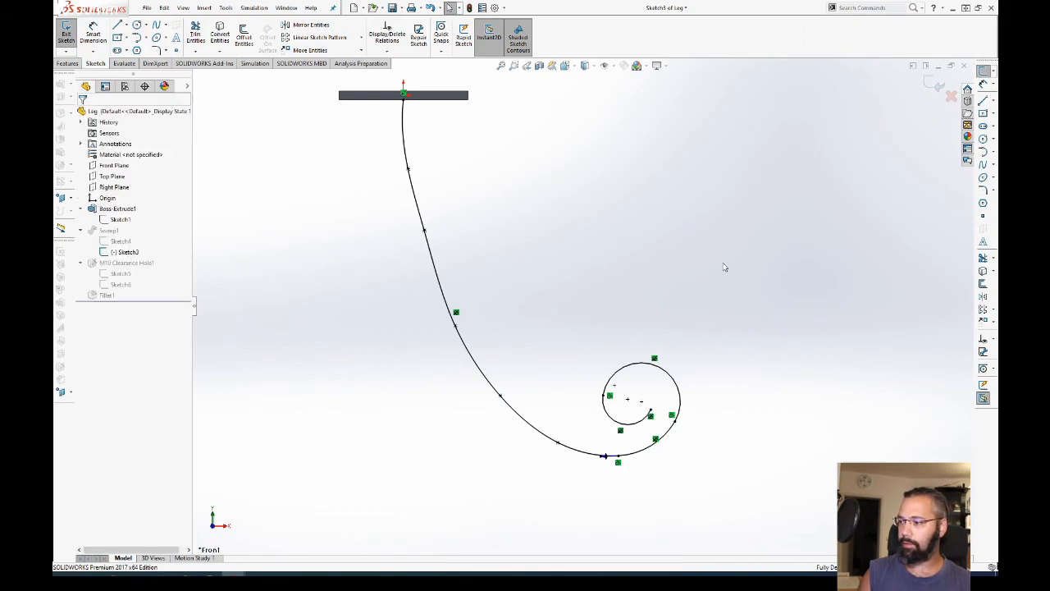
pyautogui.click(937, 84)
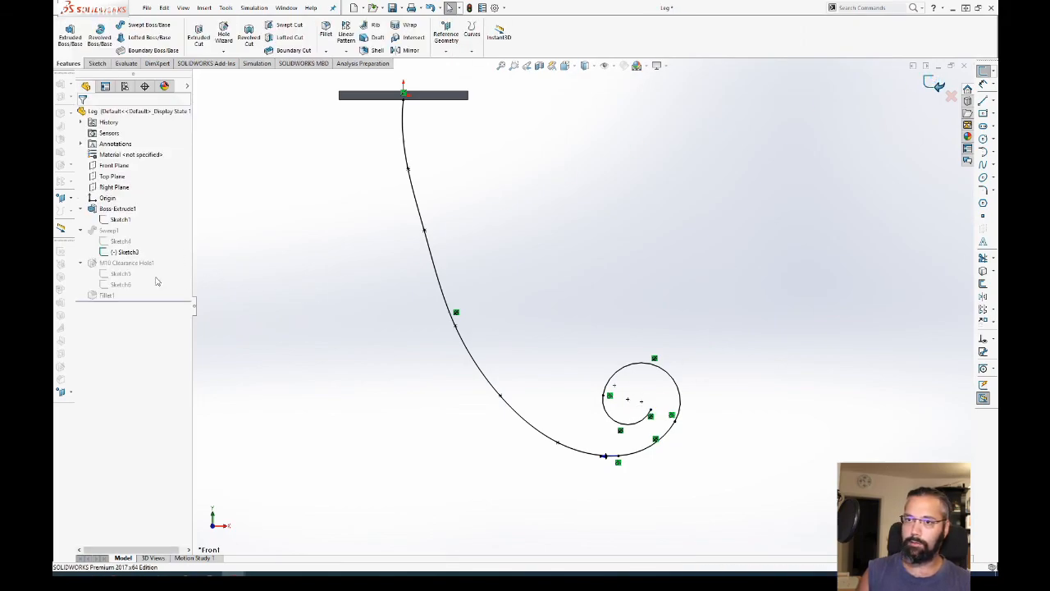
pyautogui.hotkey('ctrl', '7')
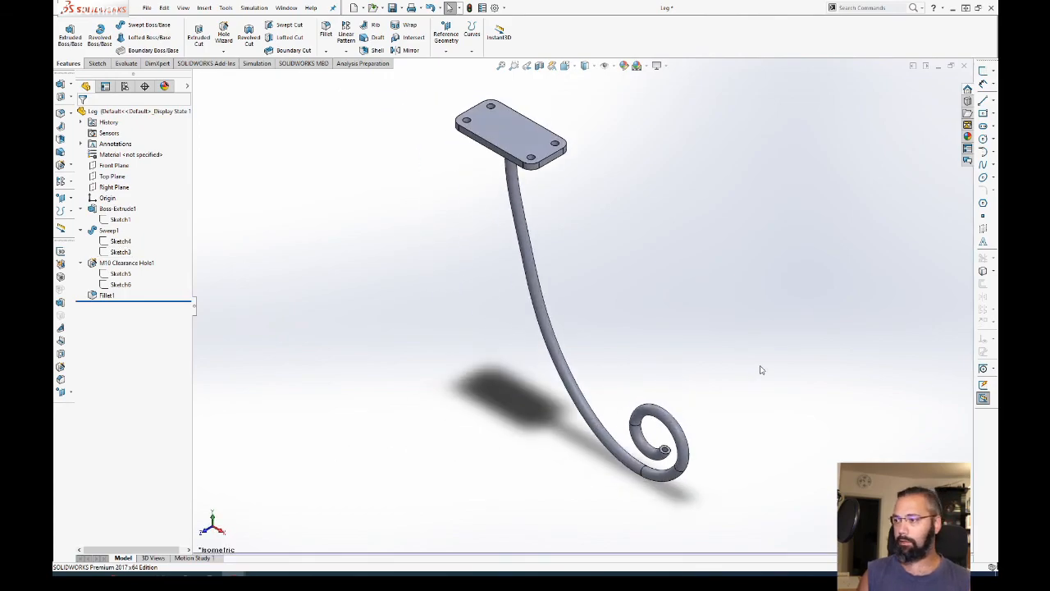
# Step: Switch to the table assembly, rebuild it with the changed leg and inspect a leg's scroll up close
pyautogui.hotkey('ctrl', 'Tab')
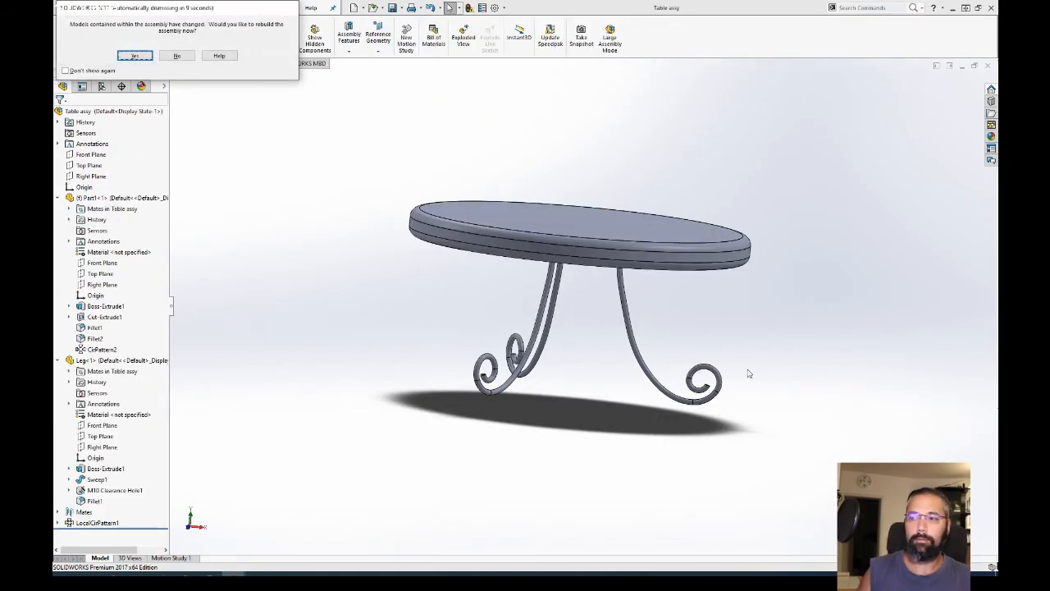
pyautogui.click(139, 57)
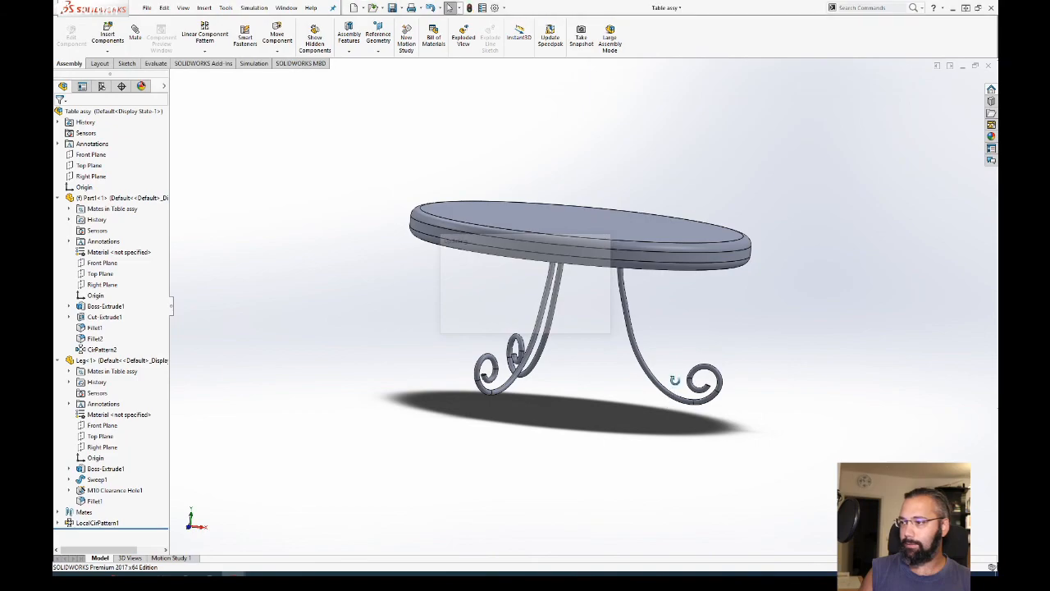
pyautogui.moveTo(647, 397)
pyautogui.mouseDown(button='middle')
pyautogui.moveTo(581, 460)
pyautogui.moveTo(642, 391)
pyautogui.mouseUp(button='middle')
pyautogui.scroll(-5, 708, 378)
# Step: Switch back to the leg part and start a fillet on the tube's end face inside the scroll with a 1 mm radius
pyautogui.hotkey('ctrl', 'Tab')
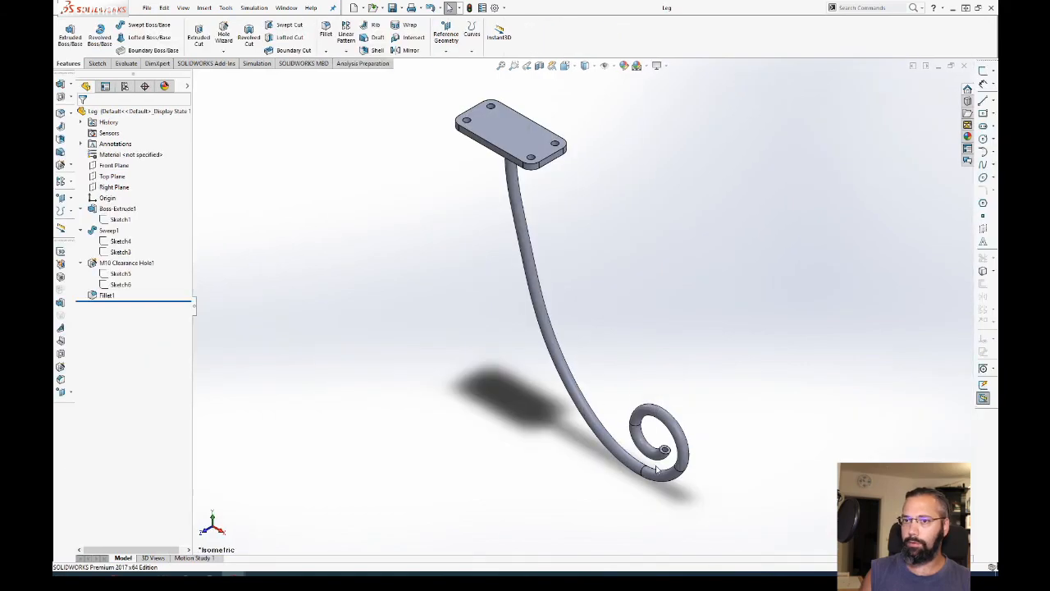
pyautogui.scroll(-4, 661, 412)
pyautogui.scroll(6, 762, 432)
pyautogui.keyDown('ctrl'); pyautogui.moveTo(593, 292); pyautogui.dragTo(537, 334, button='middle'); pyautogui.keyUp('ctrl')
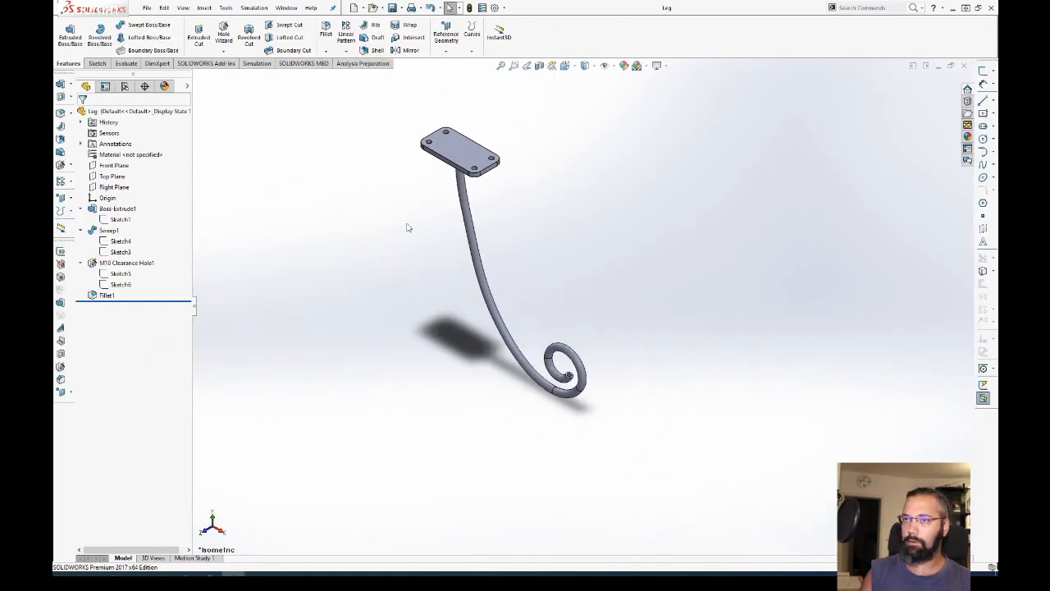
pyautogui.click(328, 33)
pyautogui.scroll(-10, 566, 371)
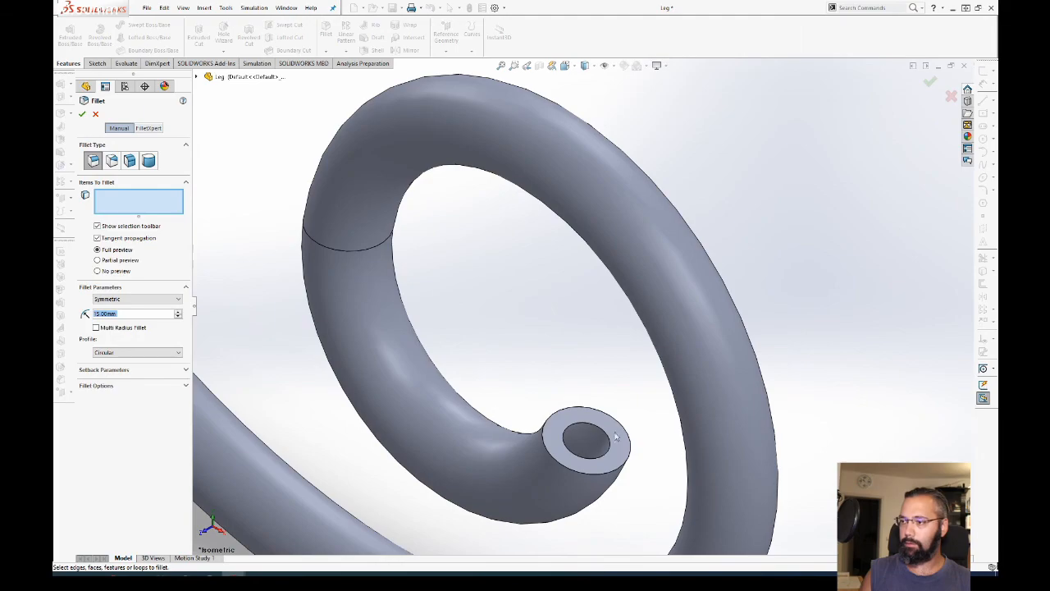
pyautogui.click(619, 450)
pyautogui.write('1')
pyautogui.press('Return')
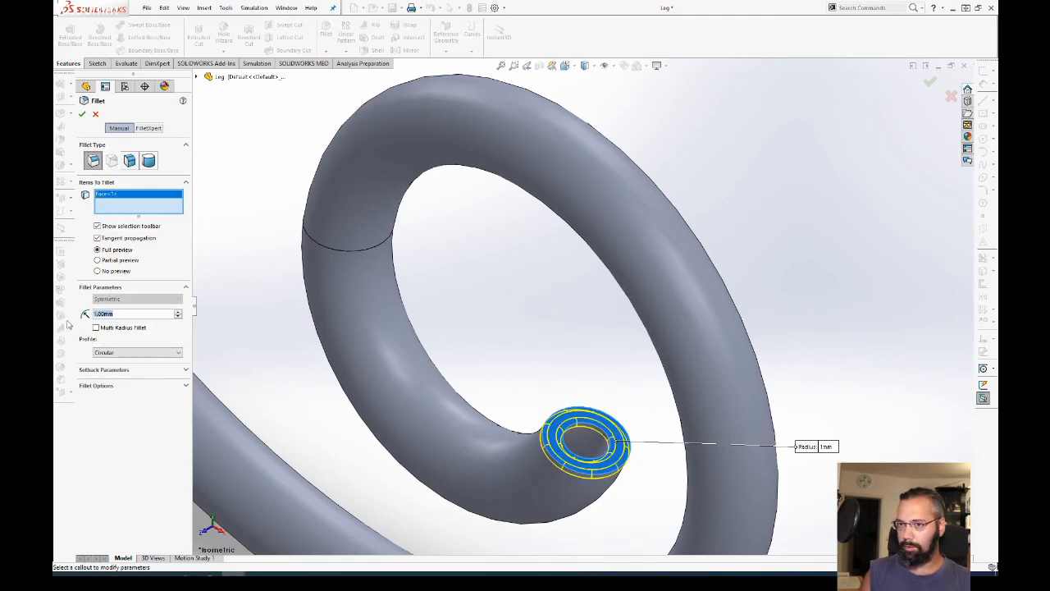
# Step: Try fillet radii of 2 mm, 1.5 mm and 1.75 mm on the tube's end face
pyautogui.write('2')
pyautogui.press('Return')
pyautogui.write('1.5')
pyautogui.press('Return')
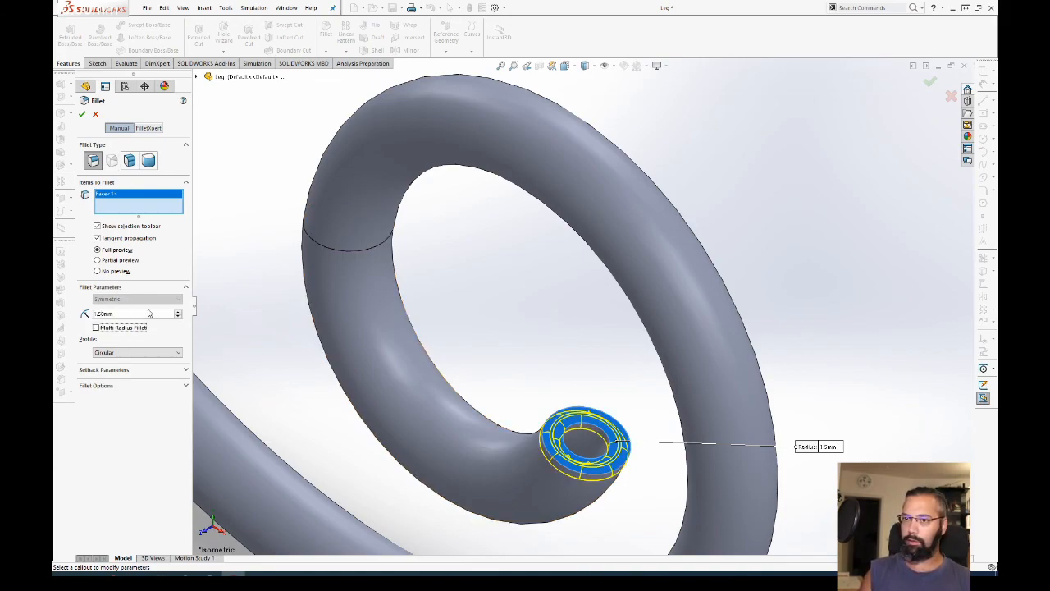
pyautogui.write('1.75')
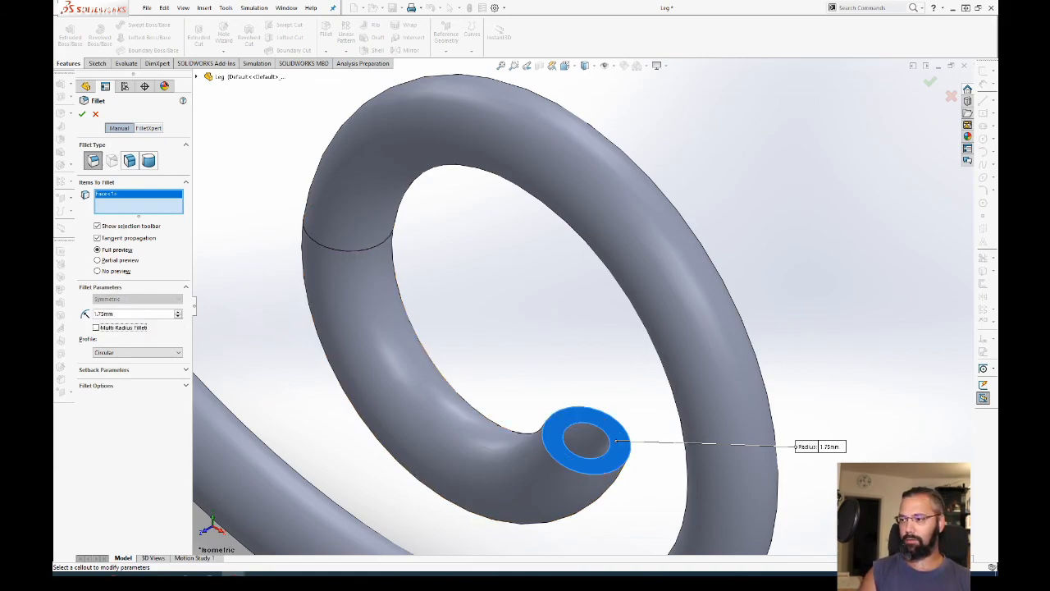
# Step: Set the end-face fillet radius to 1.6 mm, apply it and return to the isometric view
pyautogui.write('1.6')
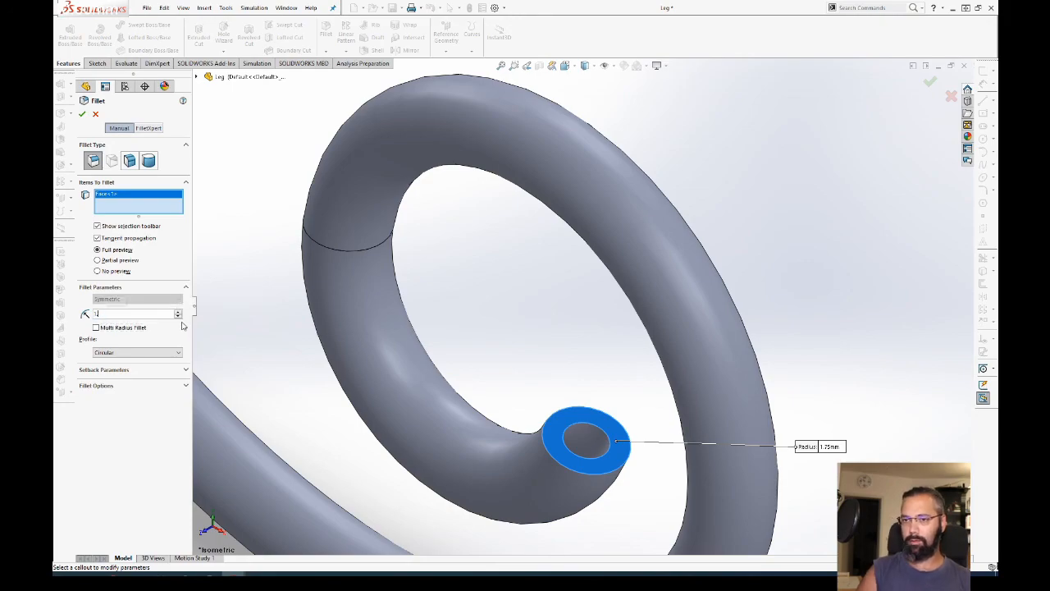
pyautogui.press('Return')
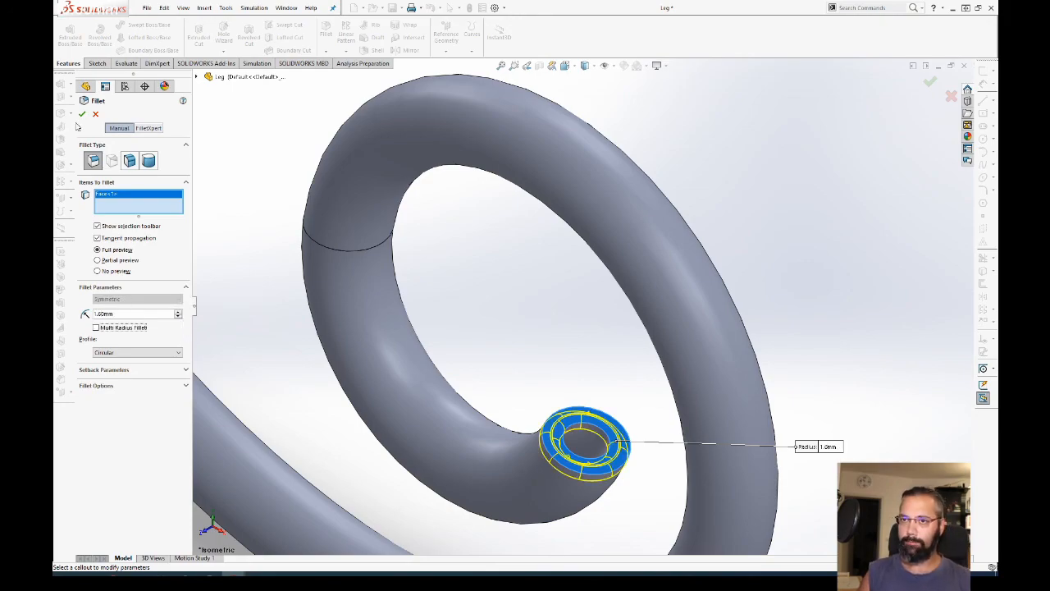
pyautogui.click(81, 114)
pyautogui.scroll(5, 577, 355)
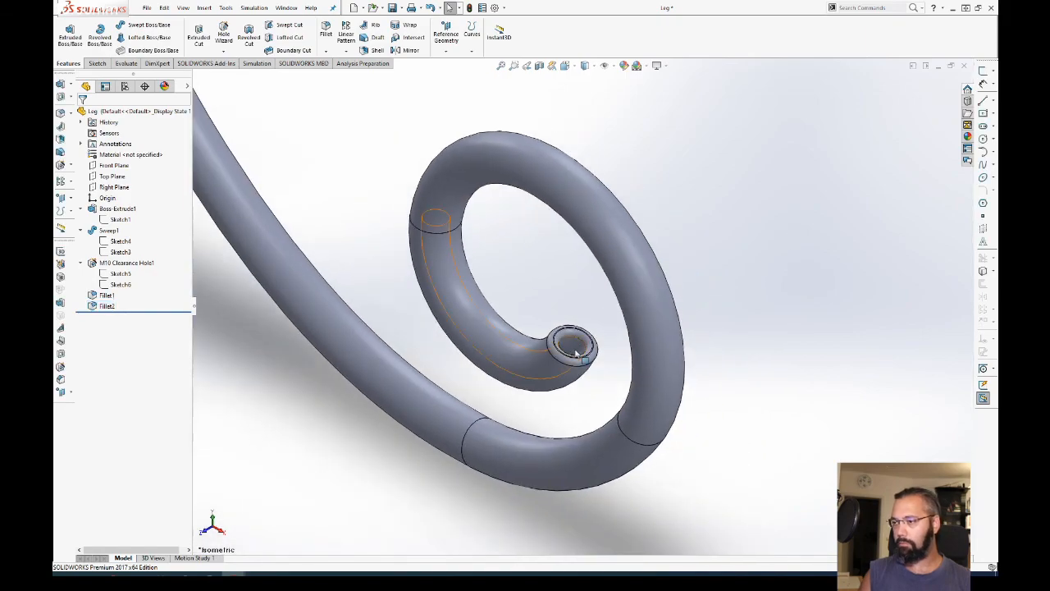
pyautogui.scroll(8, 577, 355)
pyautogui.moveTo(554, 351); pyautogui.dragTo(621, 227, button='middle')
pyautogui.hotkey('ctrl', '7')
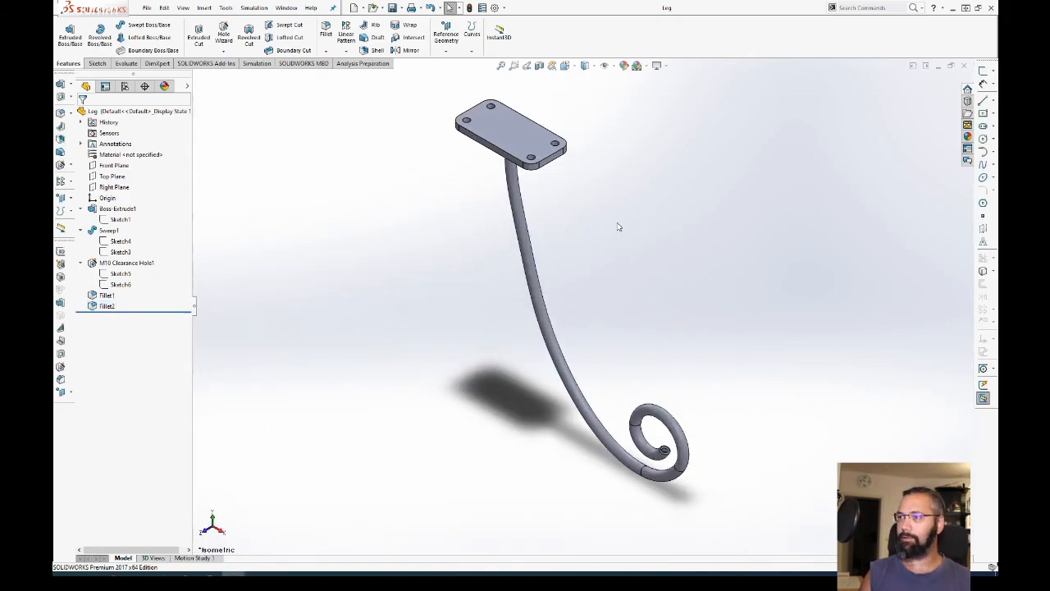
# Step: Switch to the table assembly, rebuild it with the filleted leg and view the whole table from below
pyautogui.hotkey('ctrl', 'Tab')
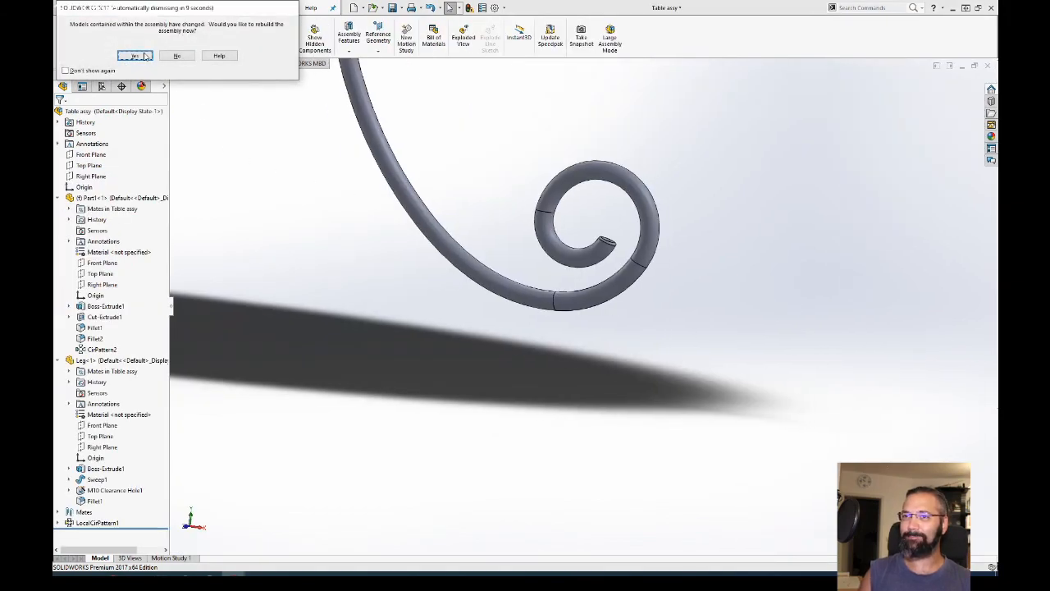
pyautogui.click(146, 56)
pyautogui.keyDown('ctrl'); pyautogui.moveTo(471, 162); pyautogui.dragTo(542, 299, button='middle'); pyautogui.keyUp('ctrl')
pyautogui.scroll(5, 566, 261)
pyautogui.moveTo(542, 300); pyautogui.dragTo(580, 272, button='middle')
# Step: Measure between the tabletop's underside and the lower curve of a leg, and close the measurement
pyautogui.press('m')
pyautogui.click(580, 273)
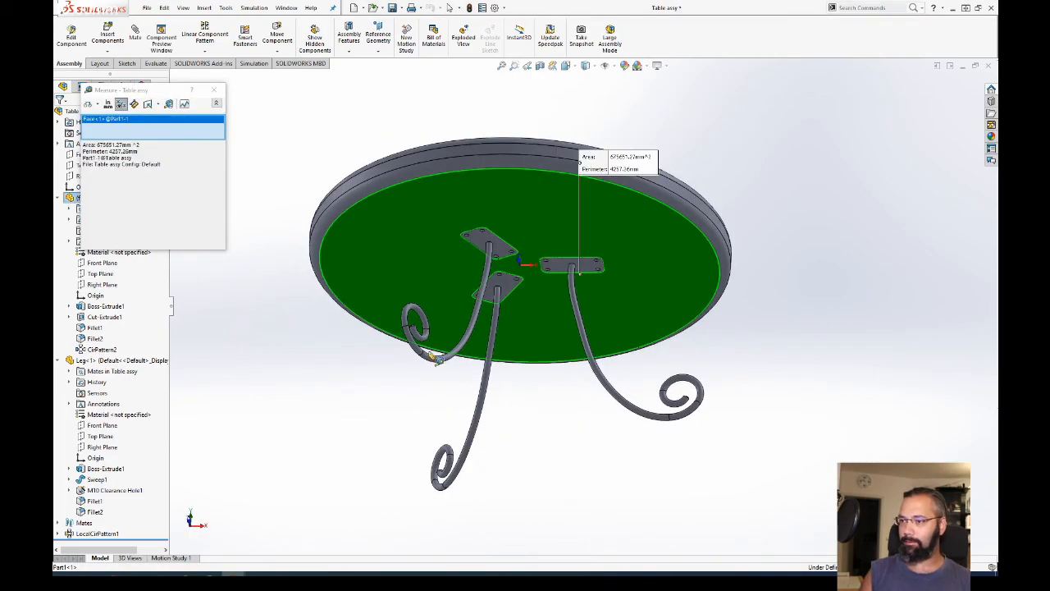
pyautogui.click(423, 356)
pyautogui.moveTo(544, 368); pyautogui.dragTo(518, 460, button='middle')
pyautogui.press('Escape')
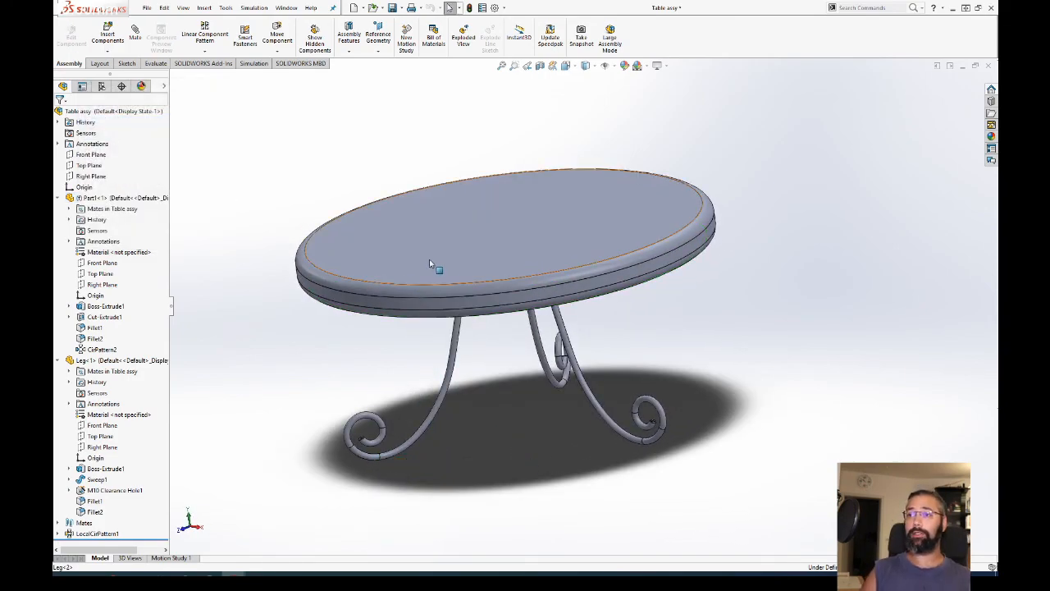
# Step: Check which appearances are assigned in the assembly and return to the feature tree
pyautogui.click(142, 87)
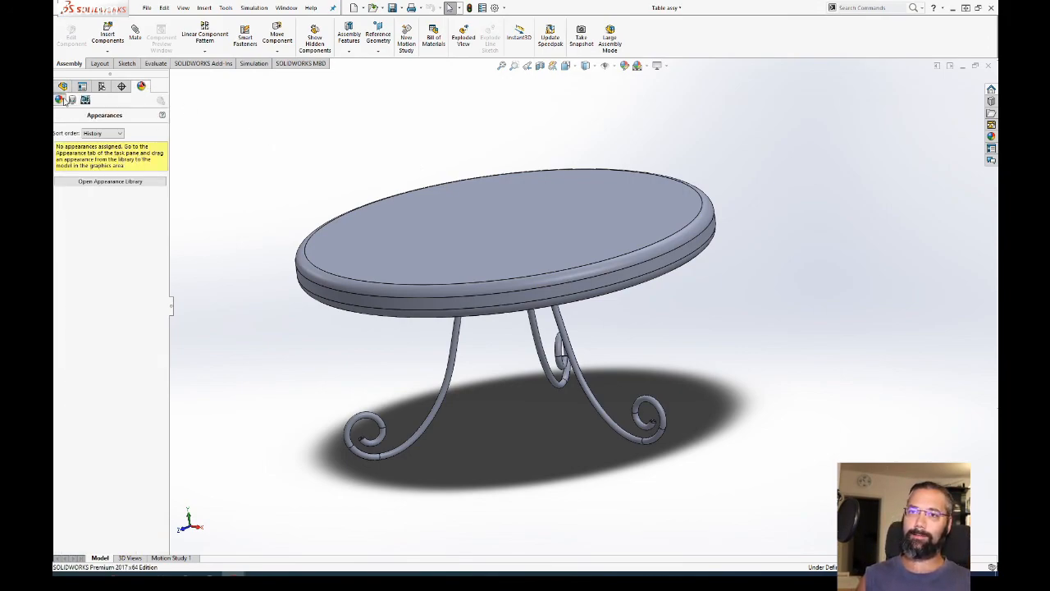
pyautogui.click(464, 205)
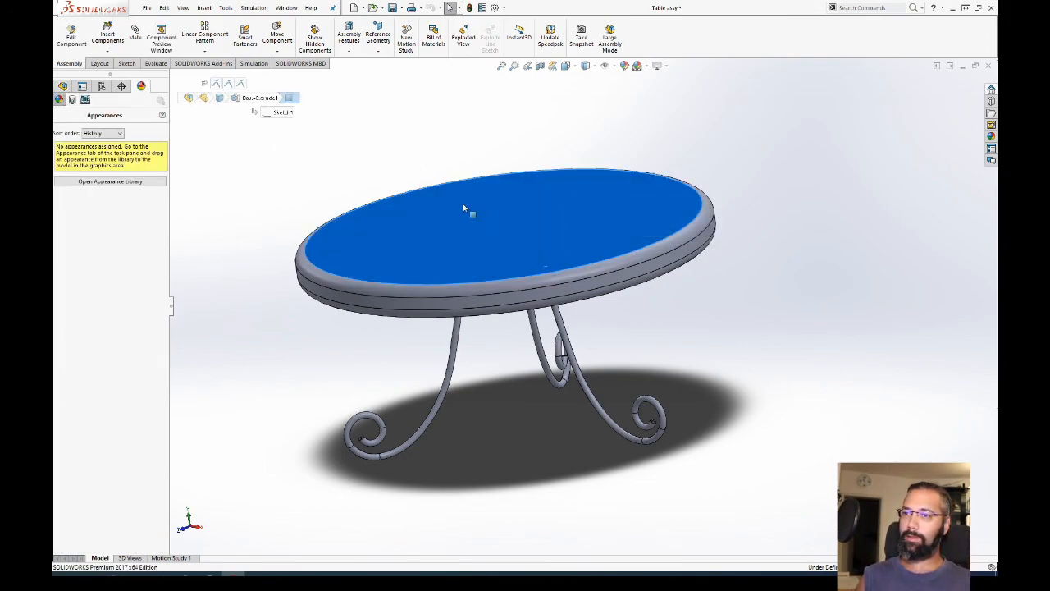
pyautogui.click(217, 194)
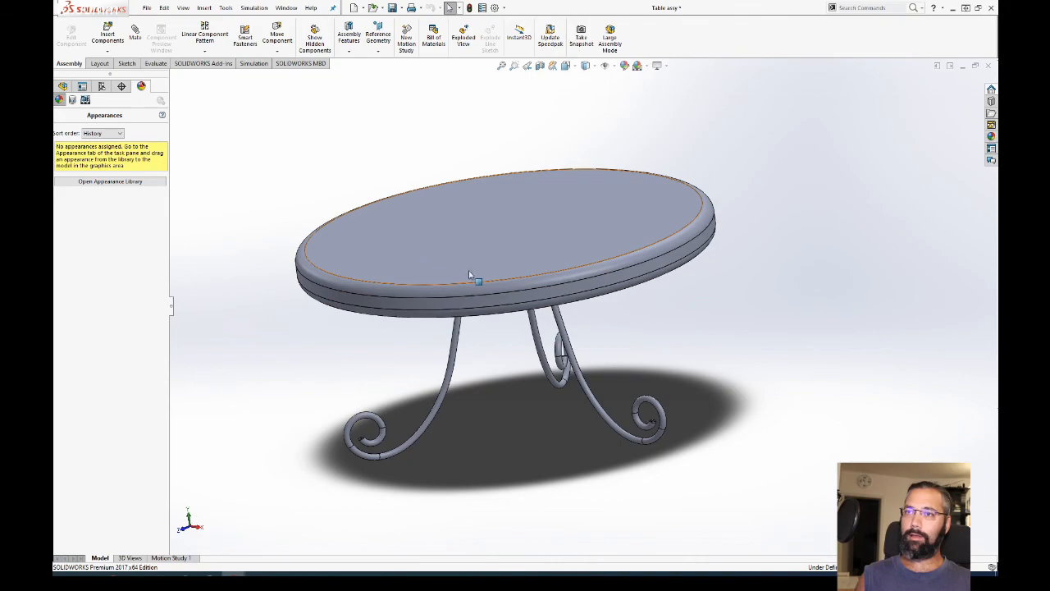
pyautogui.click(64, 86)
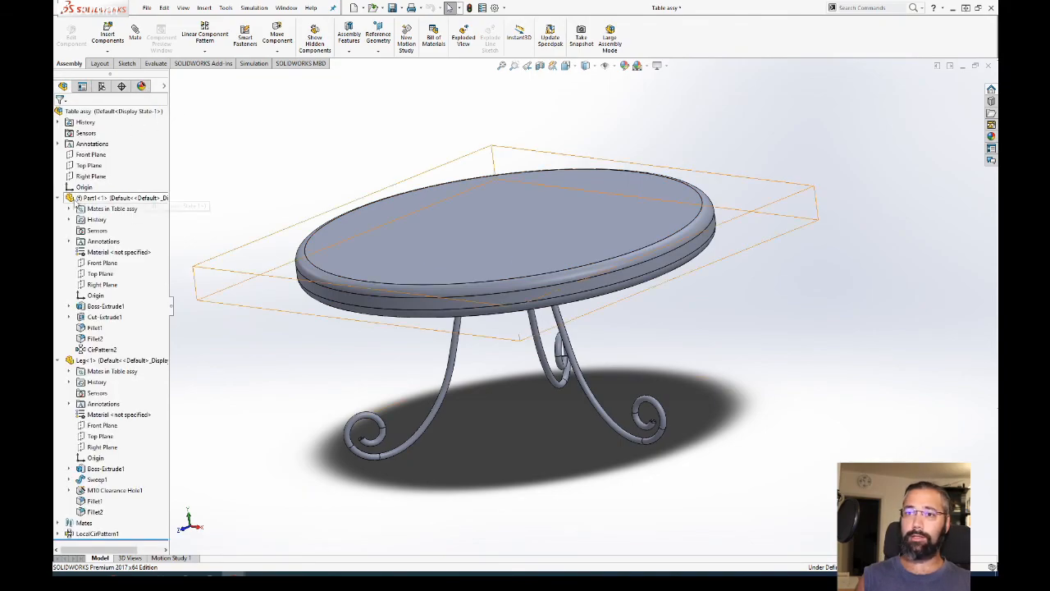
# Step: Select the tabletop component in the assembly and open the appearance library
pyautogui.click(123, 199)
pyautogui.moveTo(311, 205); pyautogui.dragTo(371, 181, button='middle')
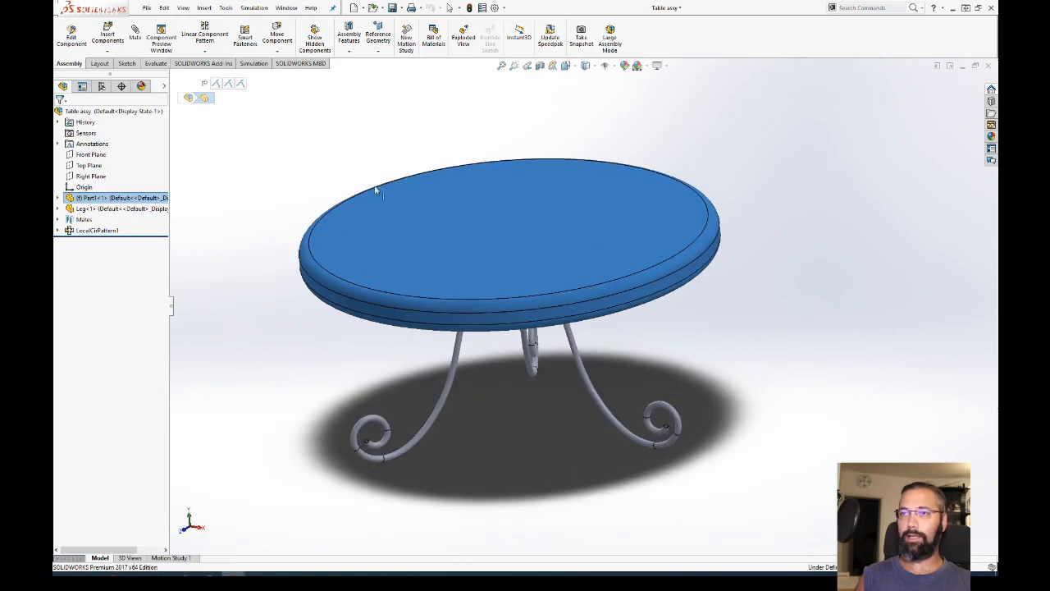
pyautogui.click(143, 87)
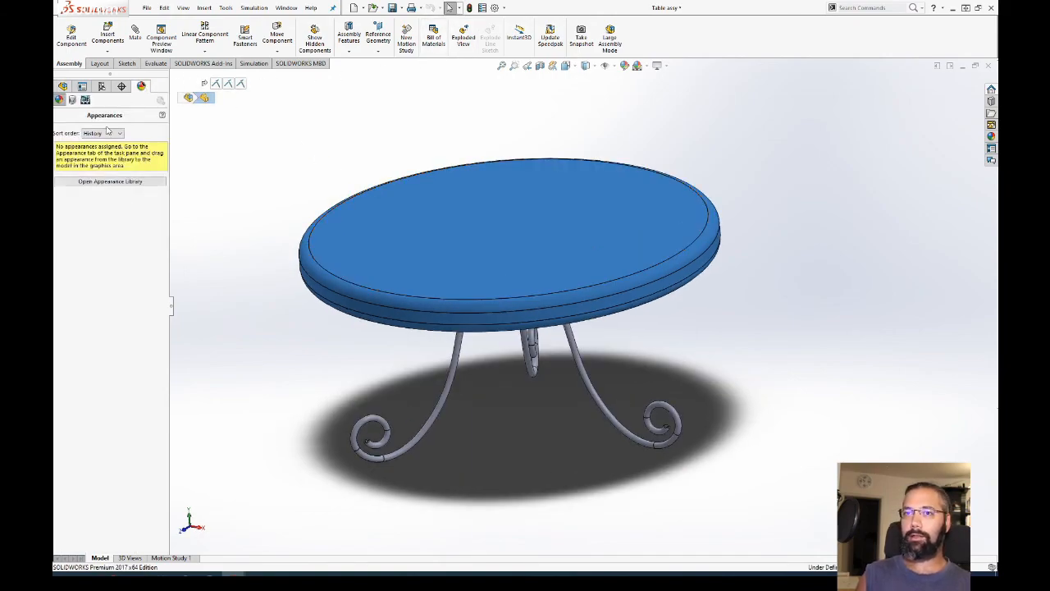
pyautogui.click(98, 181)
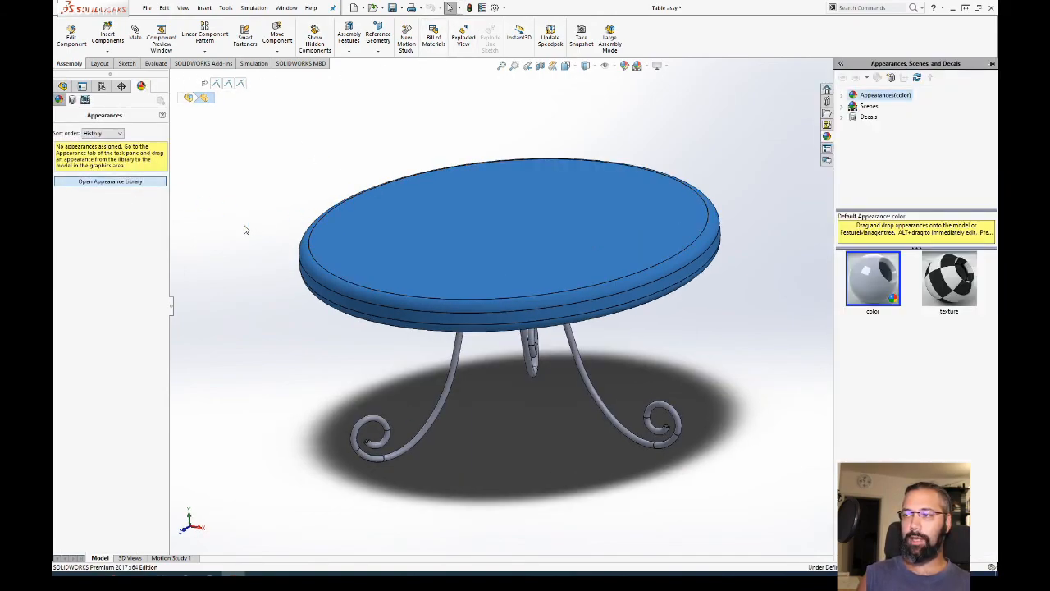
# Step: Browse the stone appearances for the tabletop, including the brick, stoneware and paving groups
pyautogui.click(842, 95)
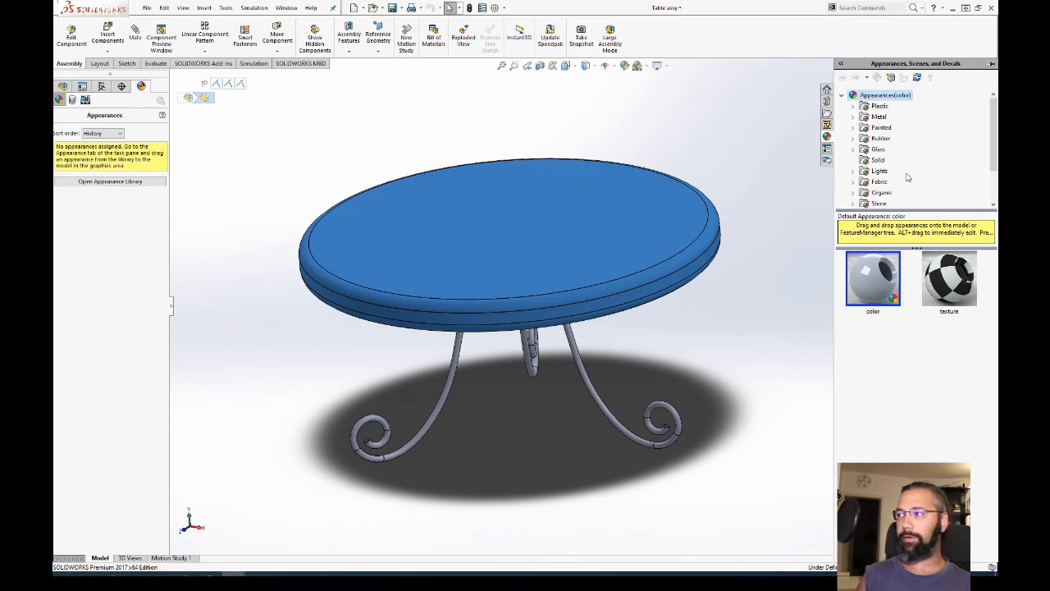
pyautogui.scroll(-2, 908, 177)
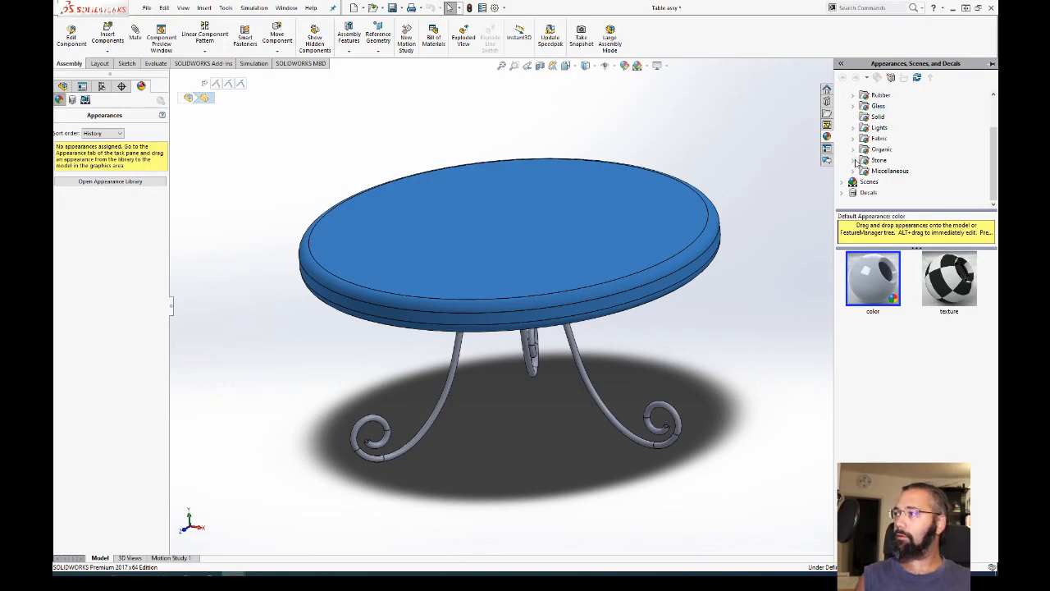
pyautogui.scroll(1, 855, 152)
pyautogui.scroll(1, 858, 119)
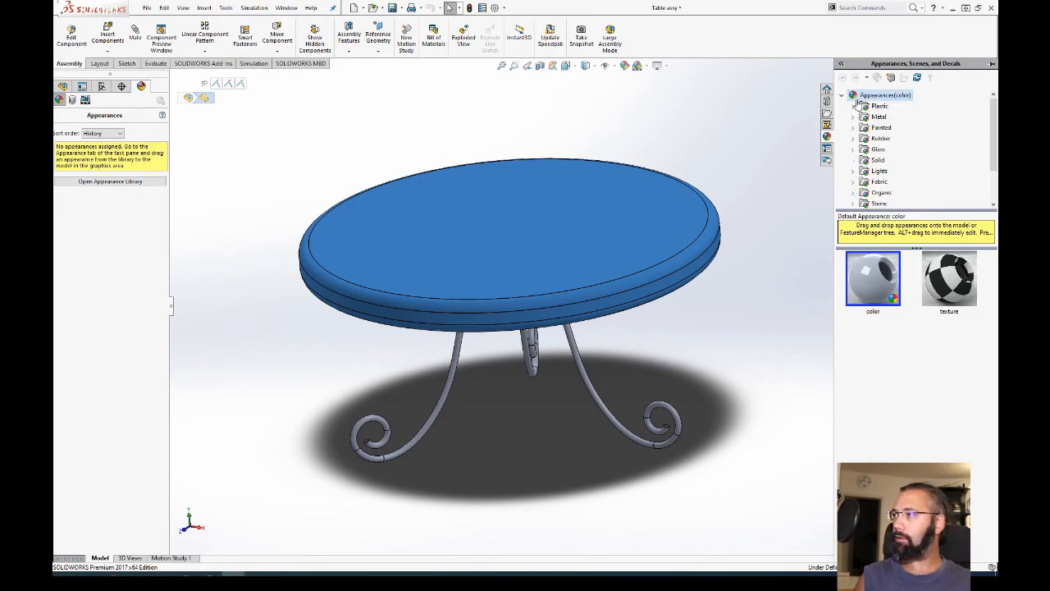
pyautogui.scroll(-1, 863, 173)
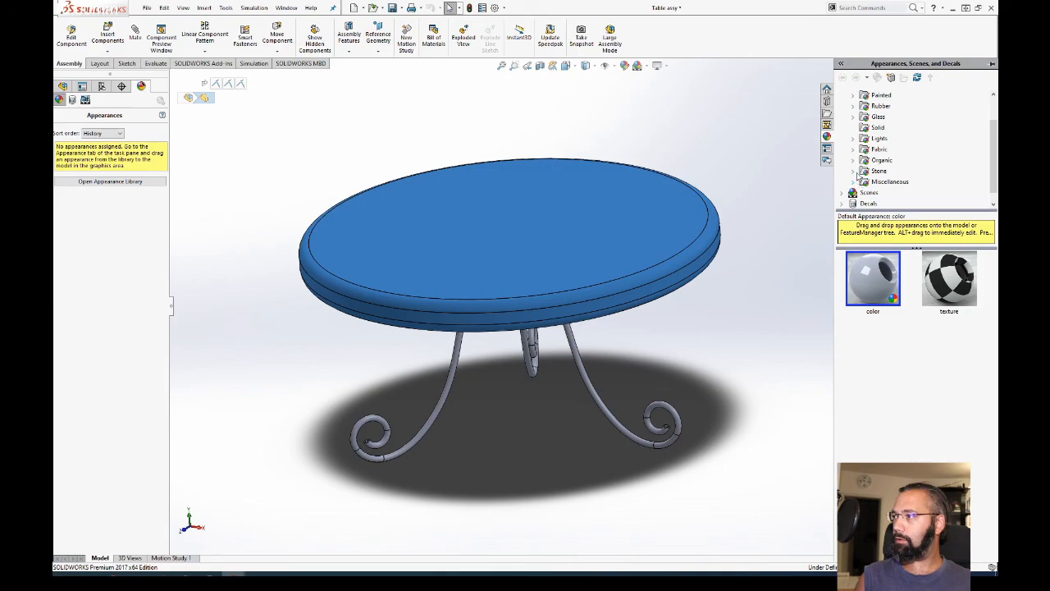
pyautogui.click(855, 172)
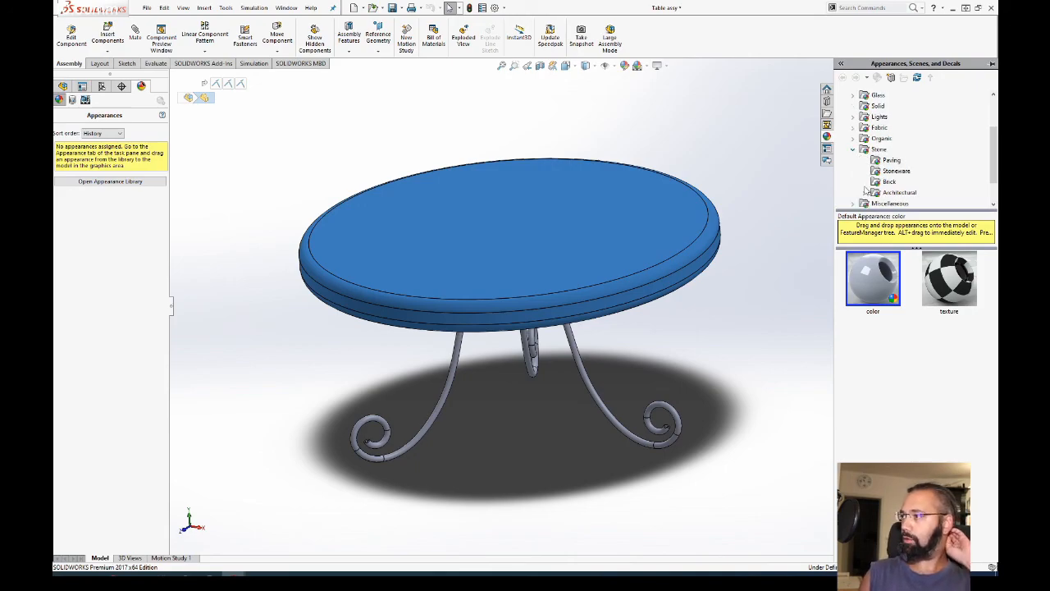
pyautogui.click(888, 181)
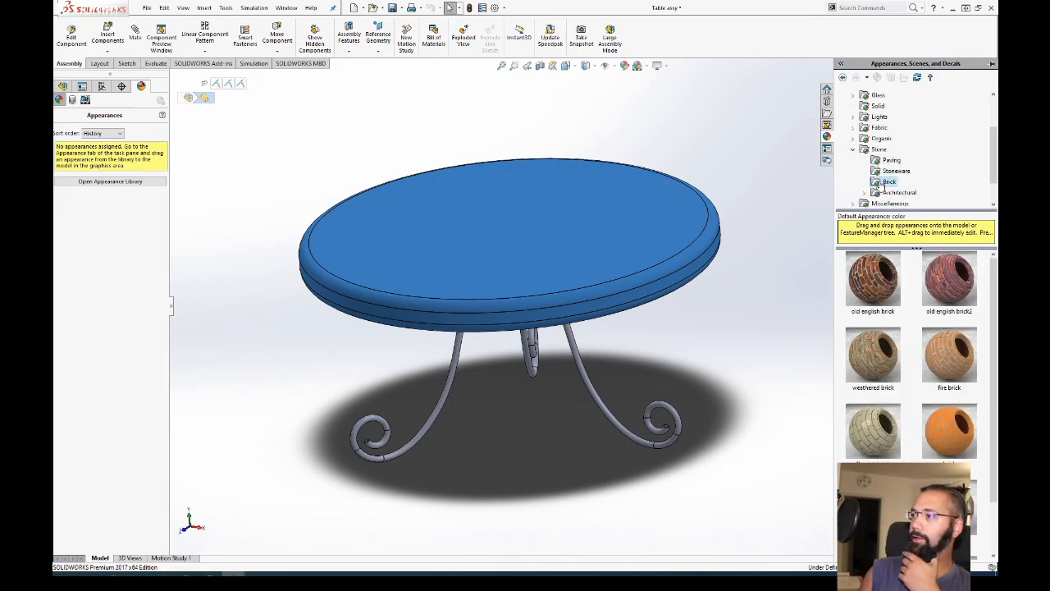
pyautogui.click(884, 171)
pyautogui.click(886, 160)
pyautogui.scroll(1, 882, 191)
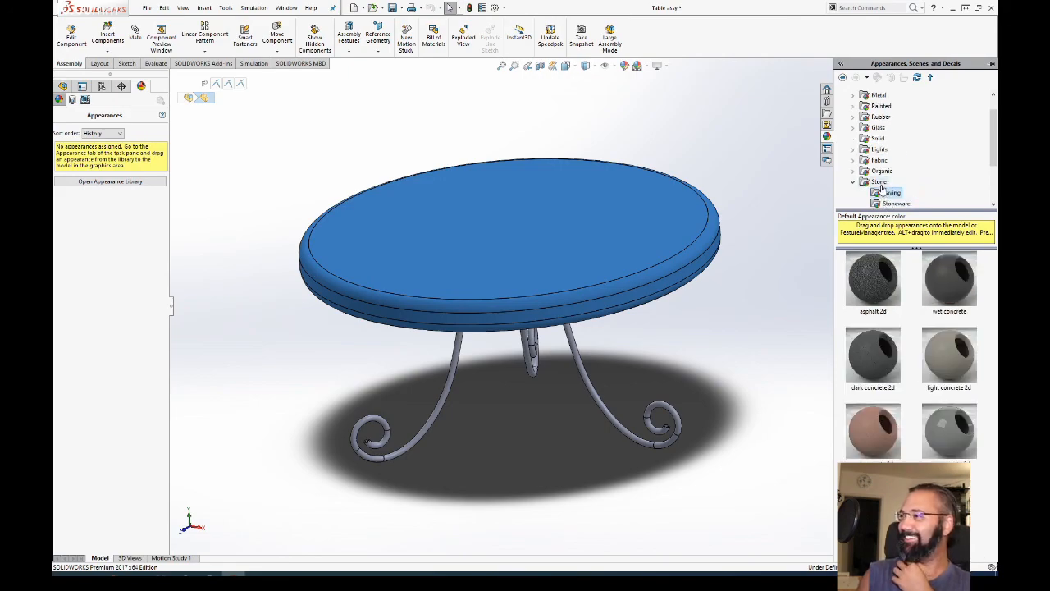
pyautogui.click(877, 151)
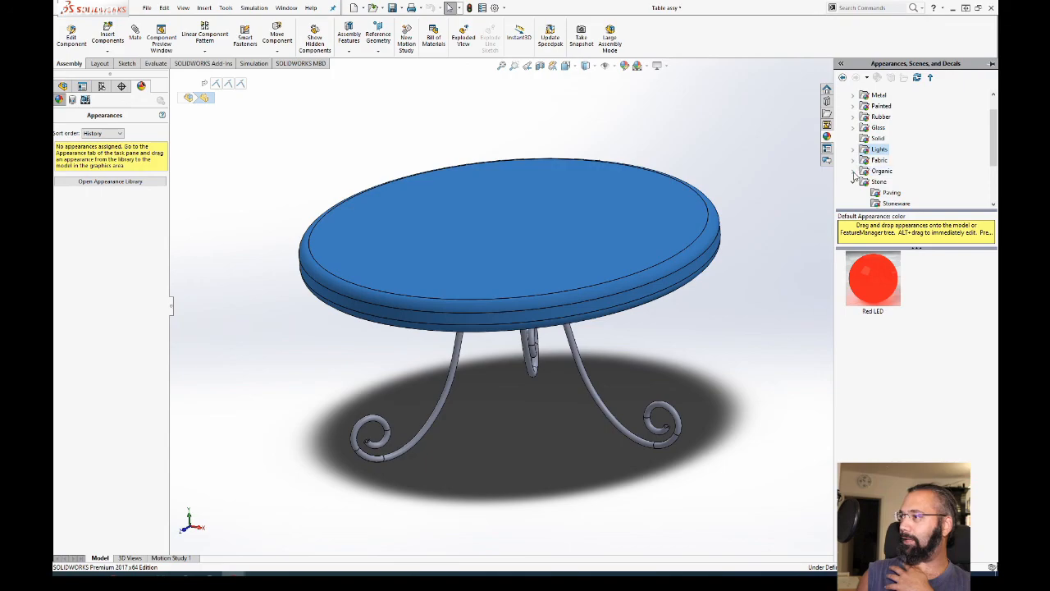
# Step: Apply the polished mahogany 2d appearance from the organic wood group to the tabletop
pyautogui.click(853, 171)
pyautogui.click(890, 139)
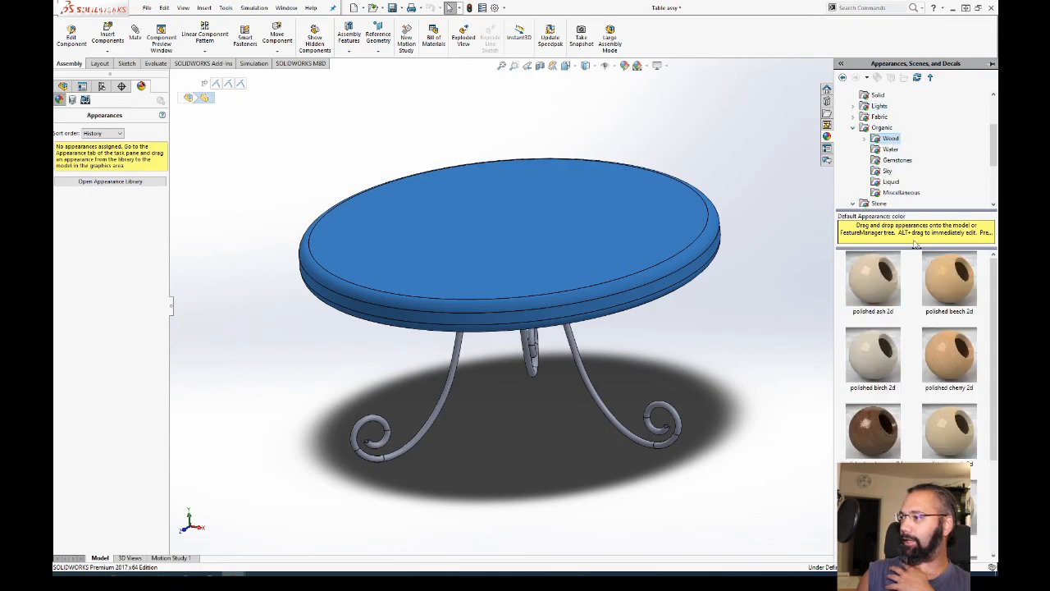
pyautogui.scroll(-1, 945, 359)
pyautogui.moveTo(876, 334); pyautogui.dragTo(607, 246)
# Step: Select the swept rod faces of all three legs together, including the faces of their scroll ends
pyautogui.moveTo(607, 246); pyautogui.dragTo(607, 112, button='middle')
pyautogui.moveTo(589, 265); pyautogui.dragTo(612, 381, button='middle')
pyautogui.click(611, 381)
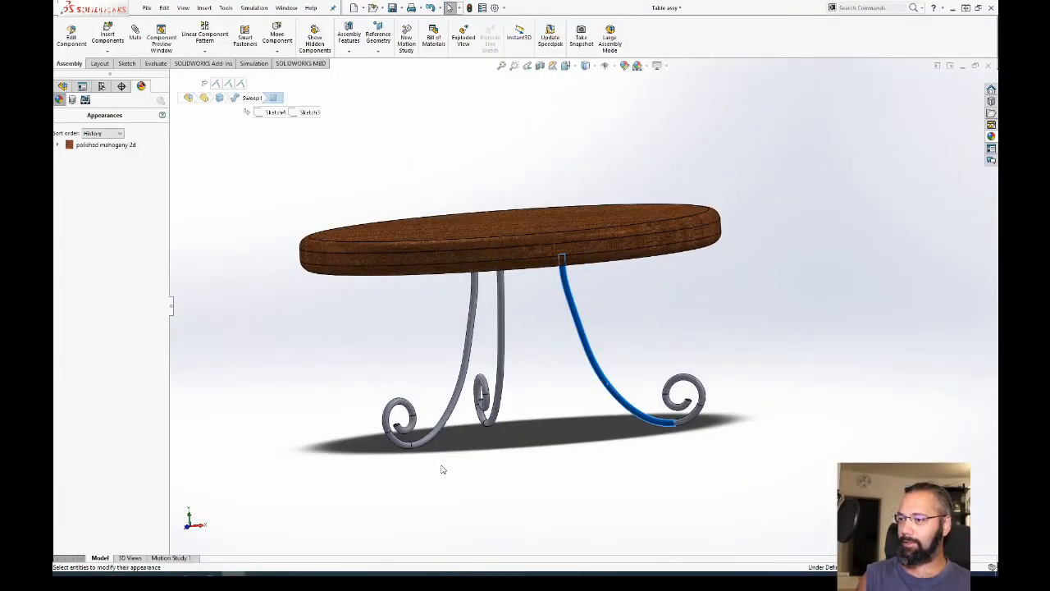
pyautogui.click(344, 481)
pyautogui.moveTo(784, 326); pyautogui.dragTo(710, 304, button='middle')
pyautogui.click(669, 369)
pyautogui.click(649, 400)
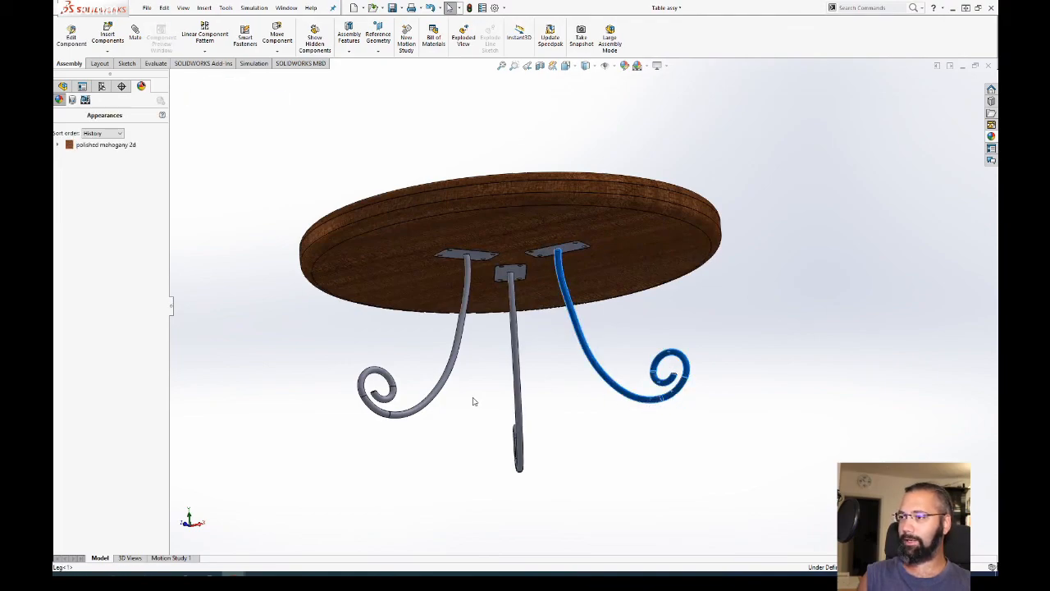
pyautogui.keyDown('ctrl'); pyautogui.click(517, 387); pyautogui.keyUp('ctrl')
pyautogui.keyDown('ctrl'); pyautogui.click(462, 335); pyautogui.keyUp('ctrl')
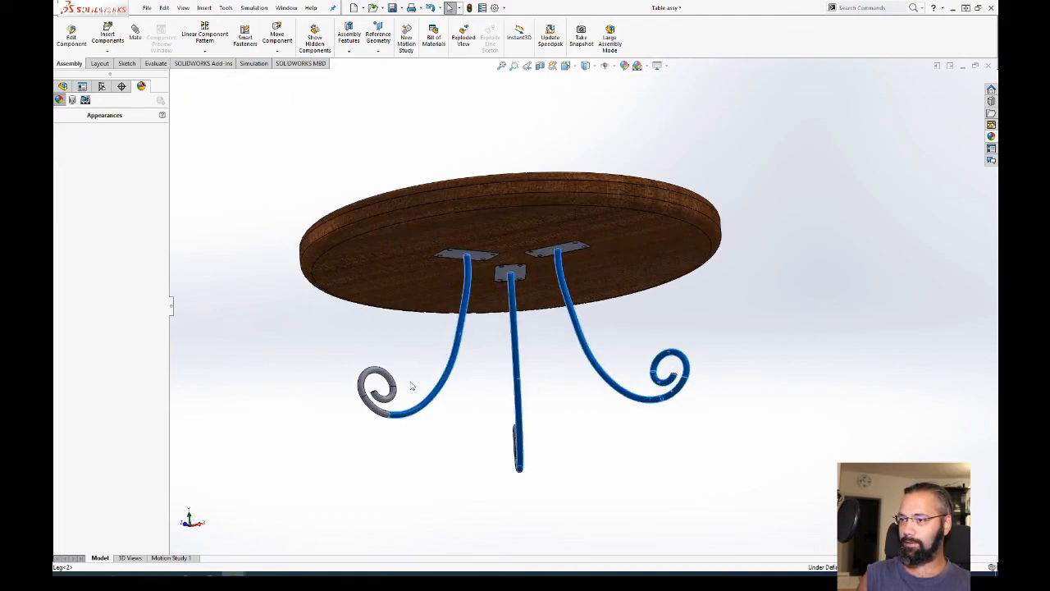
pyautogui.keyDown('ctrl'); pyautogui.click(390, 398); pyautogui.keyUp('ctrl')
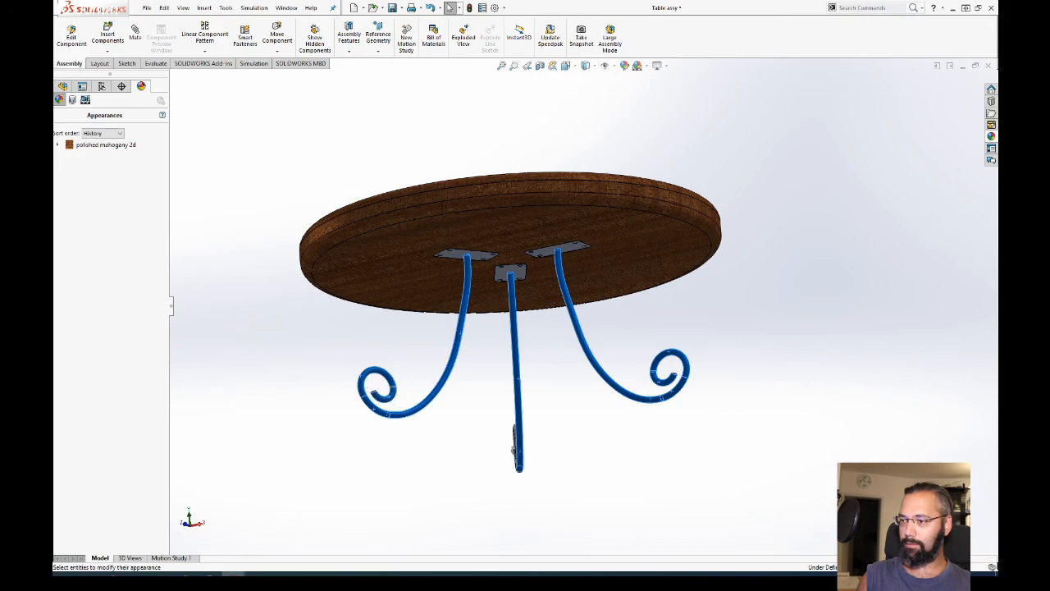
pyautogui.moveTo(445, 427); pyautogui.dragTo(482, 455, button='middle')
pyautogui.scroll(-5, 394, 492)
pyautogui.keyDown('ctrl'); pyautogui.click(413, 398); pyautogui.keyUp('ctrl')
pyautogui.keyDown('ctrl'); pyautogui.click(386, 361); pyautogui.keyUp('ctrl')
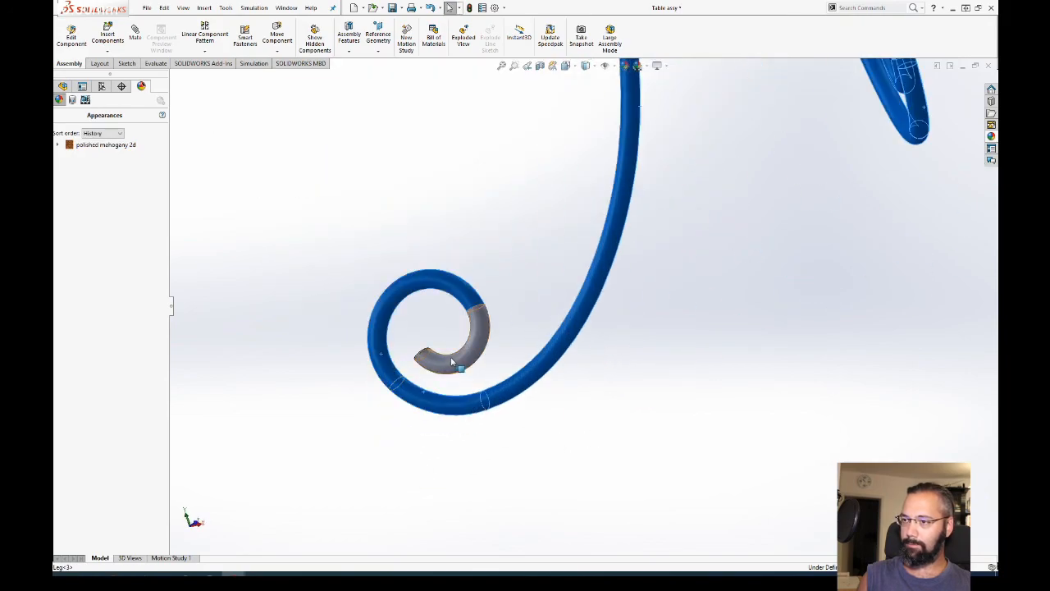
pyautogui.keyDown('ctrl'); pyautogui.click(450, 358); pyautogui.keyUp('ctrl')
pyautogui.scroll(7, 517, 379)
pyautogui.moveTo(517, 379); pyautogui.dragTo(531, 340, button='middle')
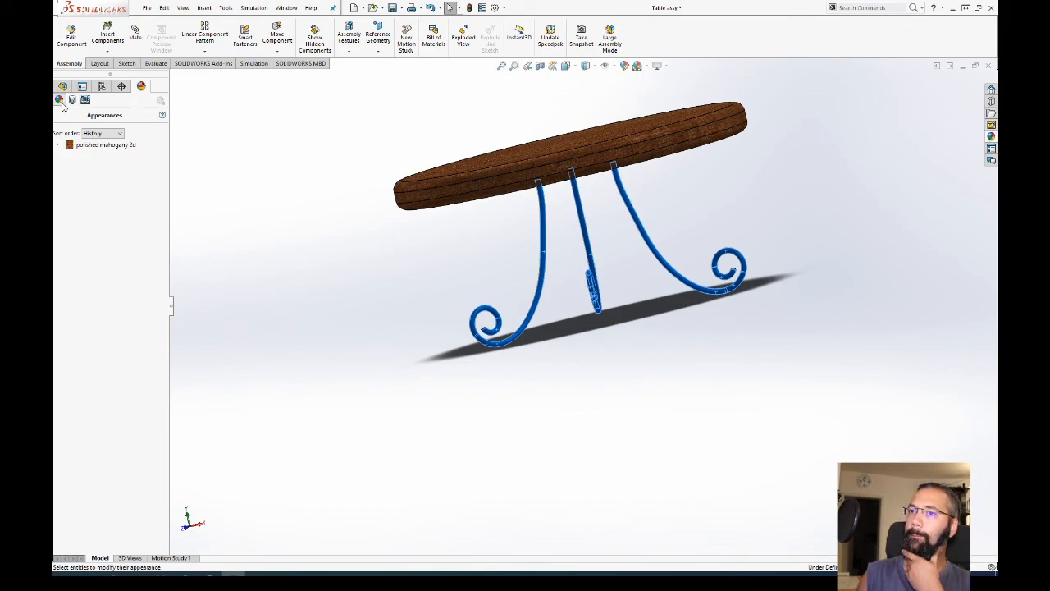
# Step: Try the cast carbon steel appearance from the steel metals on the selected leg faces
pyautogui.click(992, 136)
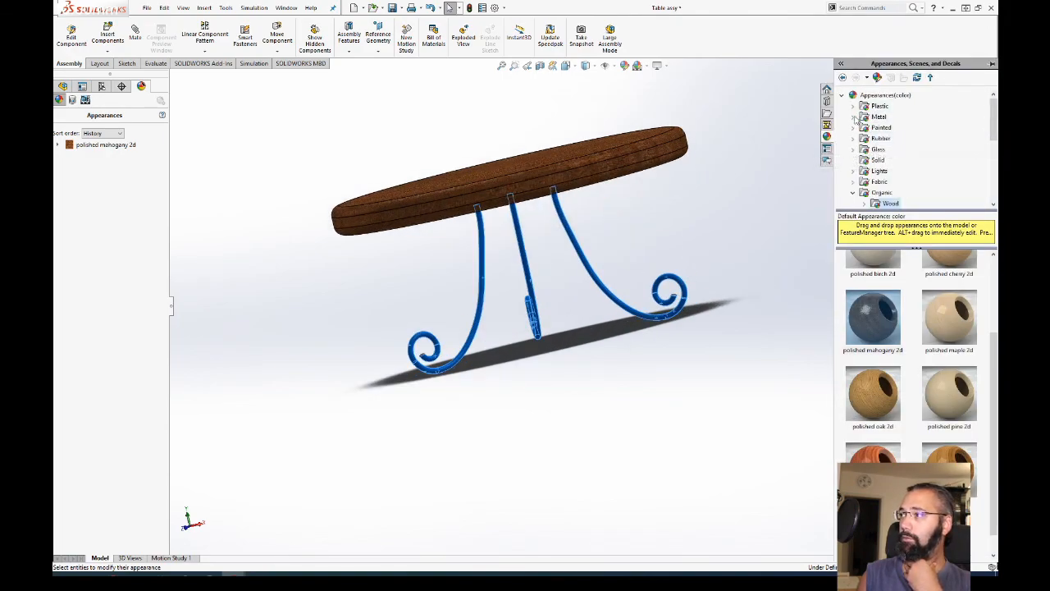
pyautogui.click(853, 117)
pyautogui.click(889, 106)
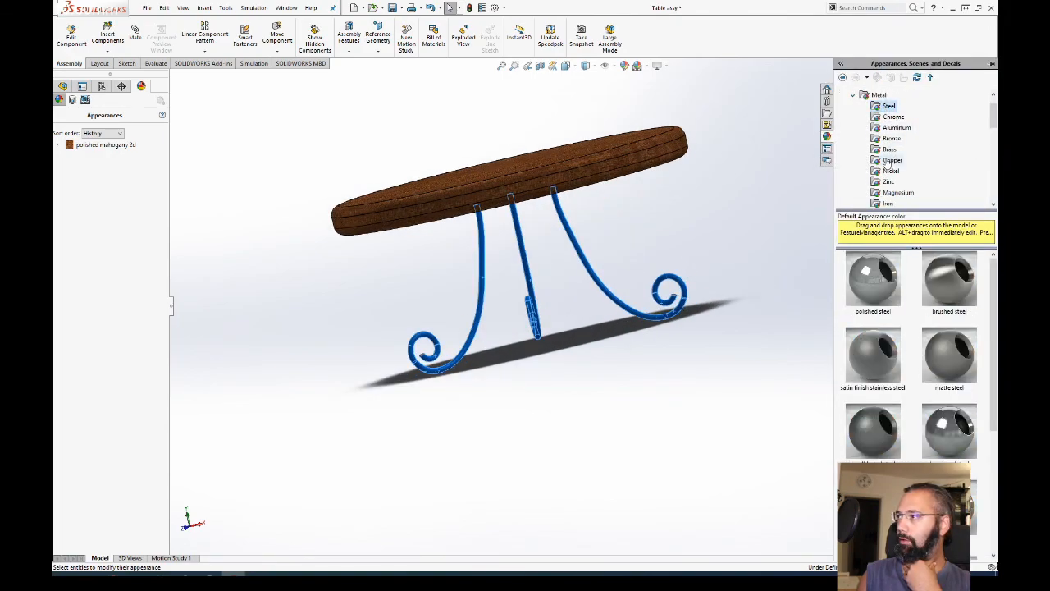
pyautogui.scroll(-2, 899, 148)
pyautogui.scroll(-2, 929, 396)
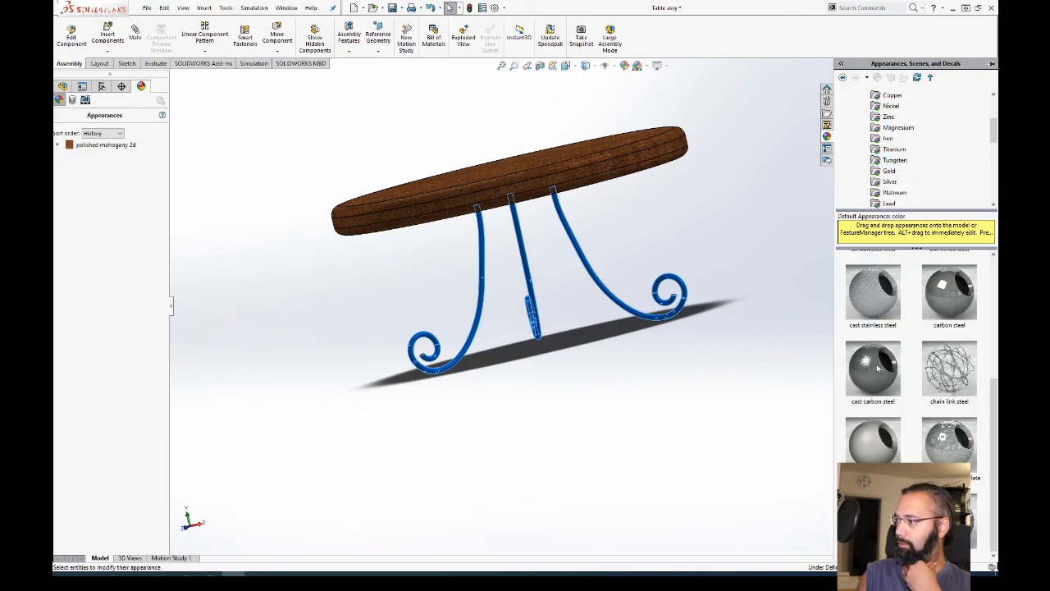
pyautogui.scroll(3, 891, 377)
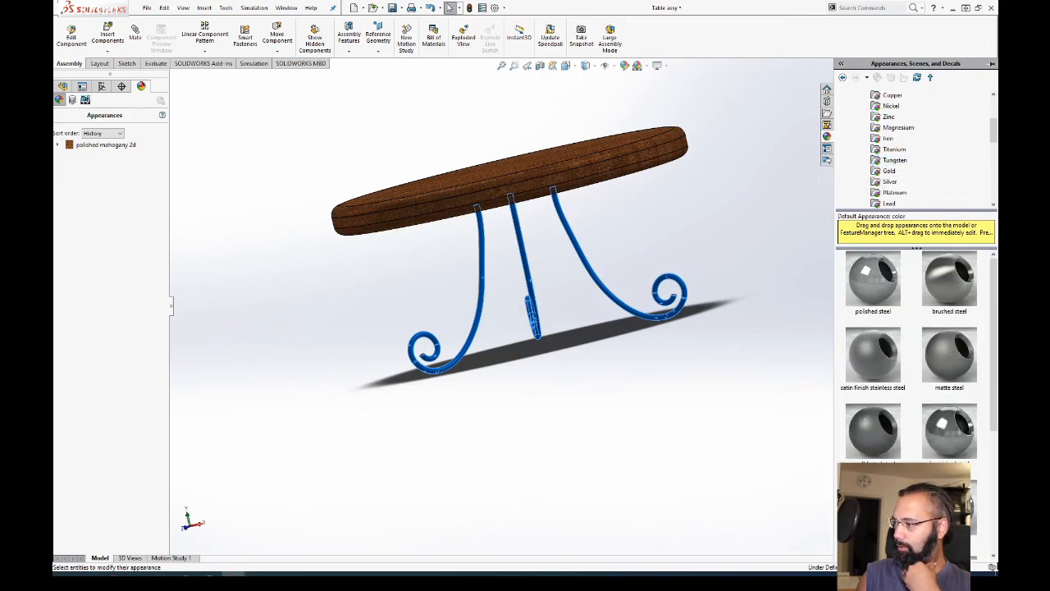
pyautogui.scroll(-3, 874, 435)
pyautogui.click(874, 391)
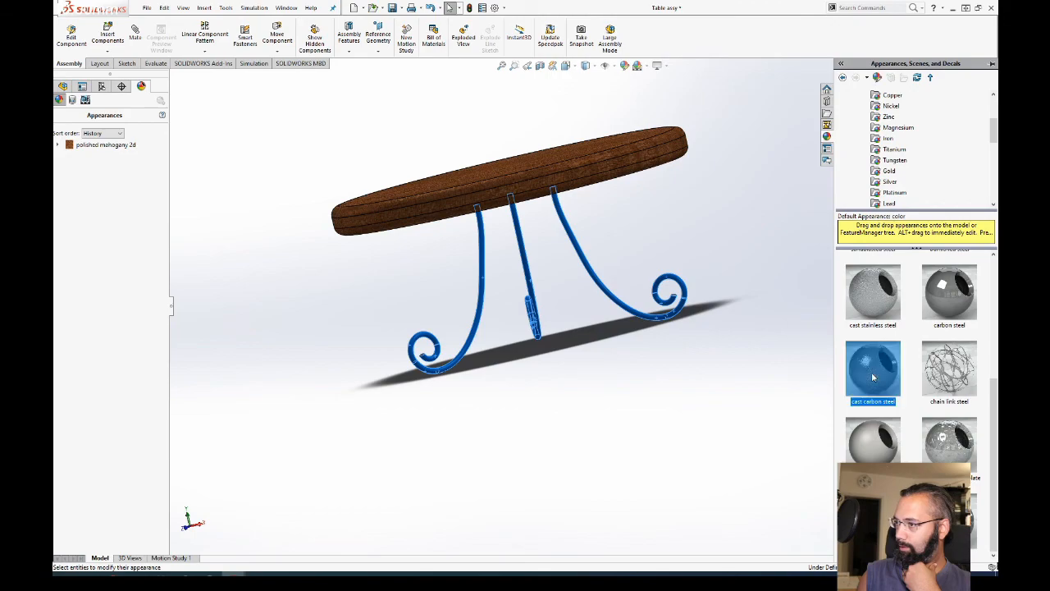
# Step: Examine how far the steel appearance covers the end of a leg's scroll
pyautogui.moveTo(664, 333); pyautogui.dragTo(589, 378, button='middle')
pyautogui.scroll(-5, 598, 374)
pyautogui.scroll(2, 624, 345)
pyautogui.scroll(-2, 633, 334)
pyautogui.scroll(-4, 581, 301)
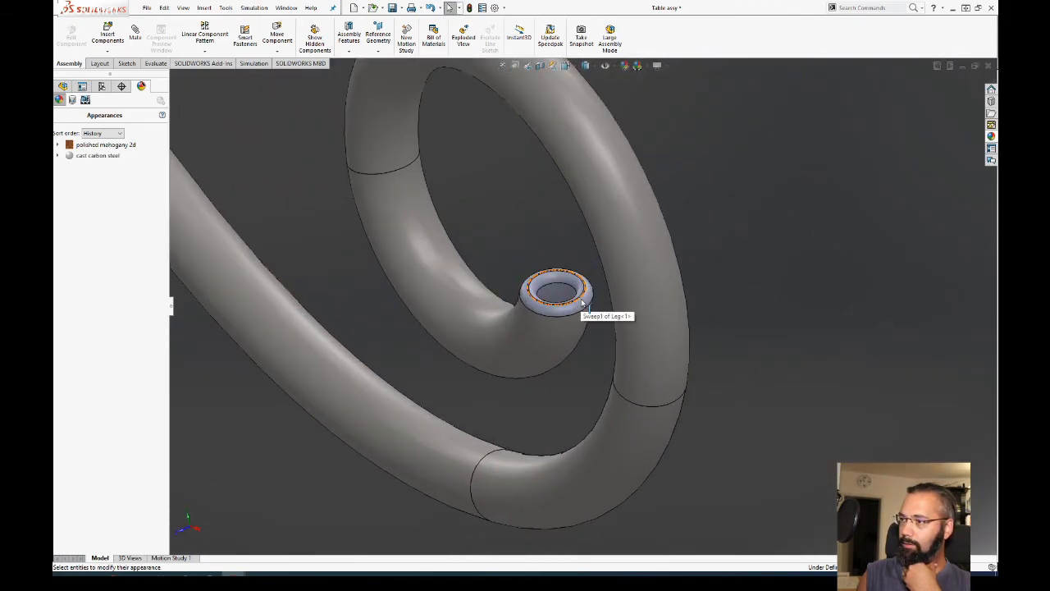
pyautogui.scroll(10, 584, 324)
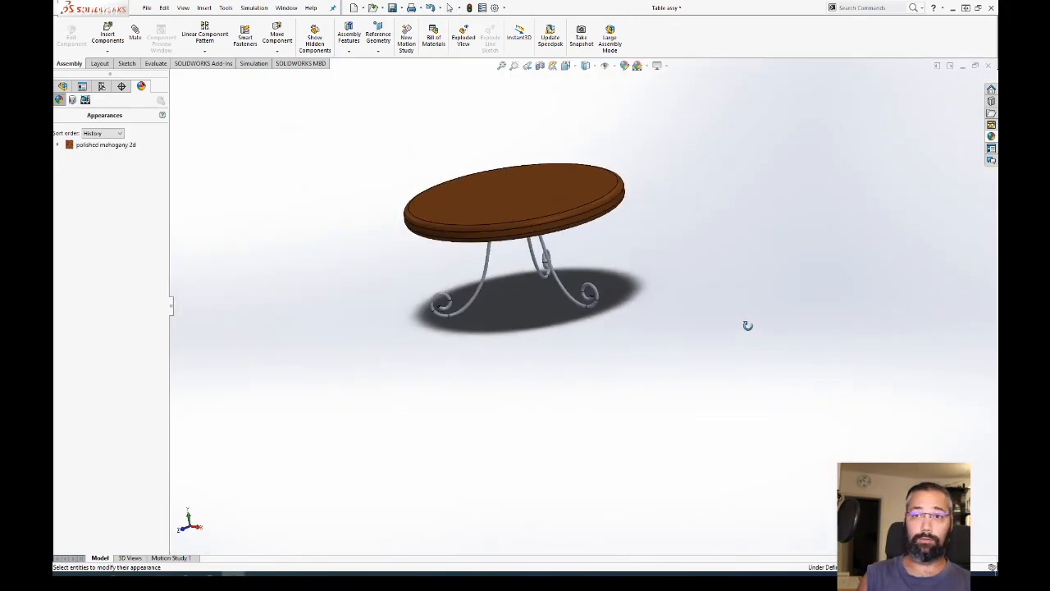
# Step: Select all three complete legs with their mounting plates and apply the matte rubber appearance to them
pyautogui.moveTo(747, 326); pyautogui.dragTo(749, 281, button='middle')
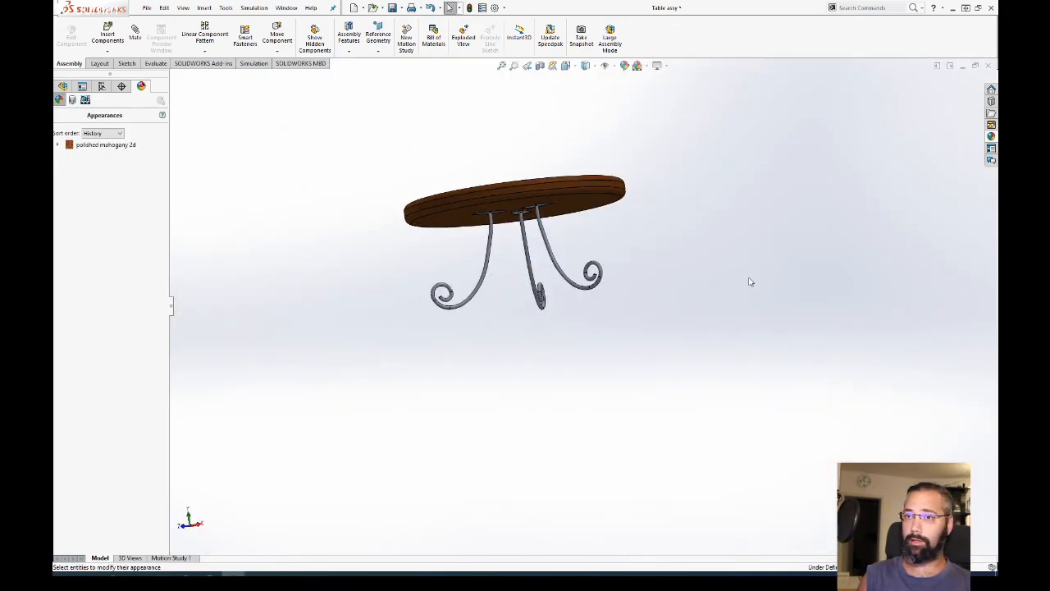
pyautogui.scroll(-2, 535, 254)
pyautogui.moveTo(773, 249); pyautogui.dragTo(566, 357)
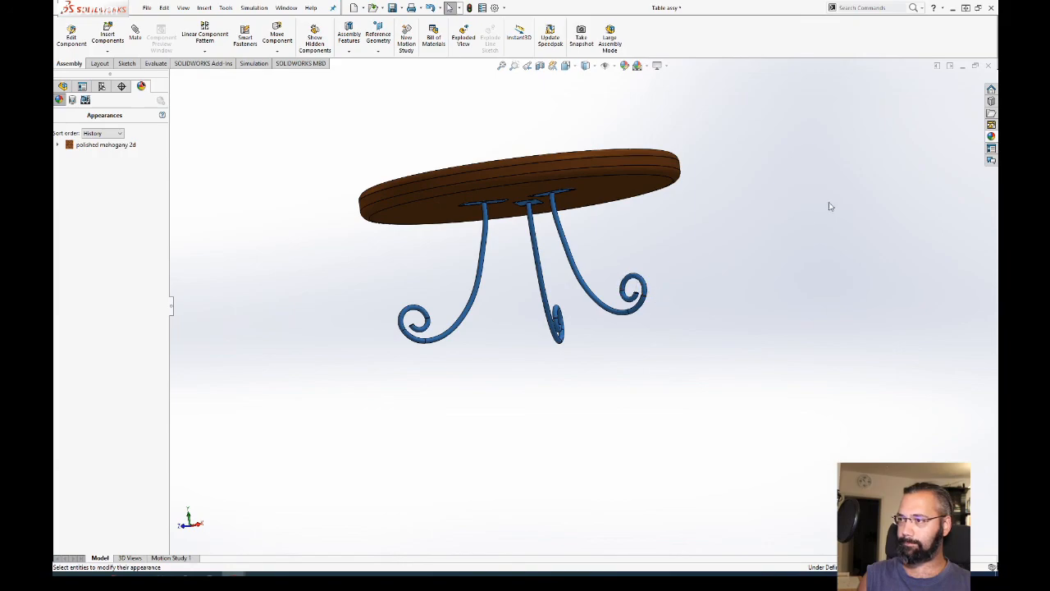
pyautogui.click(991, 136)
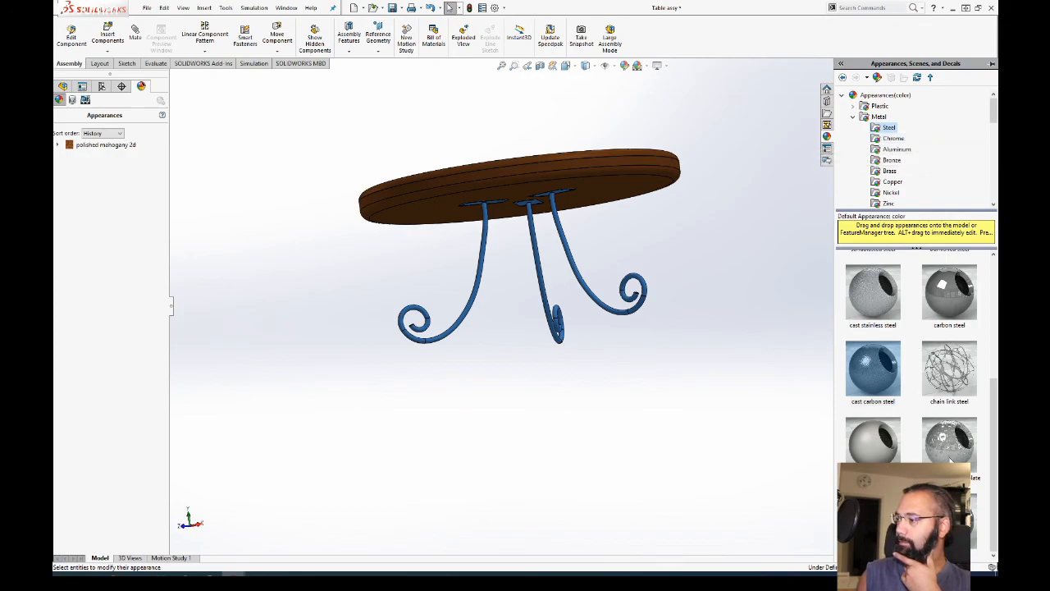
pyautogui.scroll(5, 950, 427)
pyautogui.scroll(-2, 916, 191)
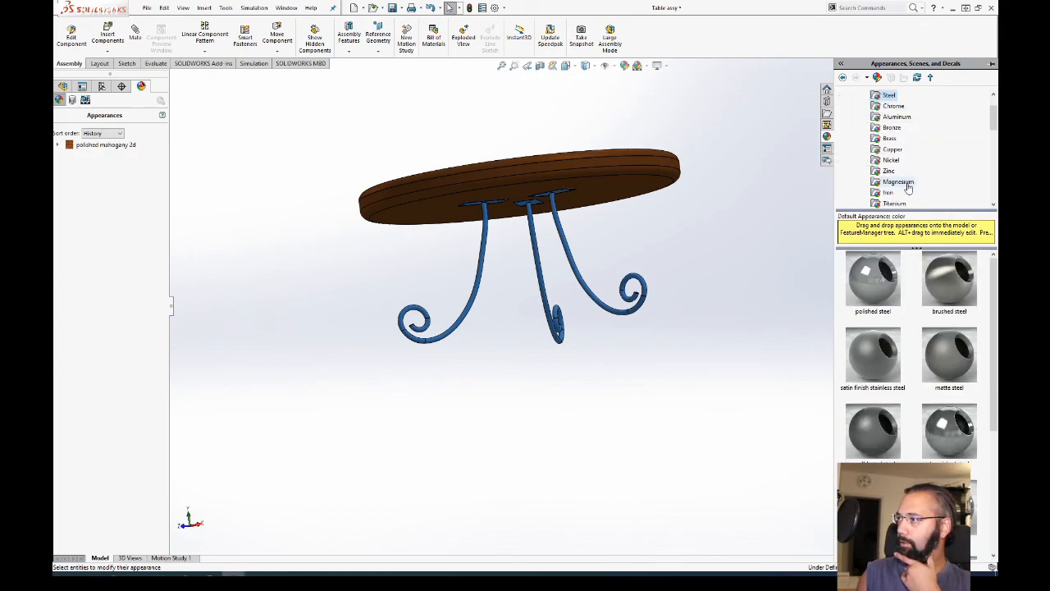
pyautogui.scroll(1, 878, 164)
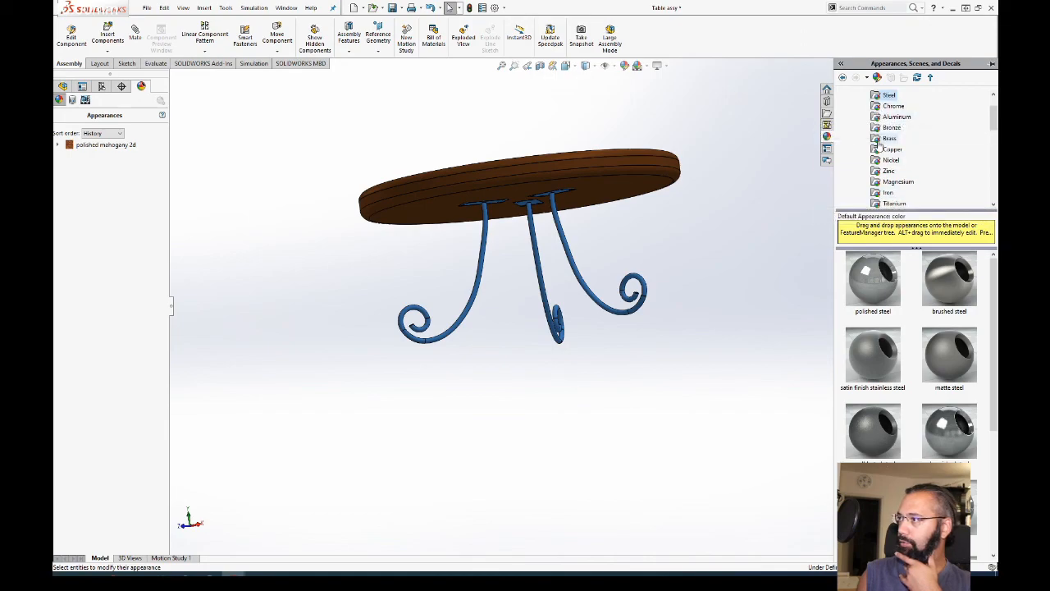
pyautogui.scroll(-1, 875, 177)
pyautogui.scroll(-4, 875, 176)
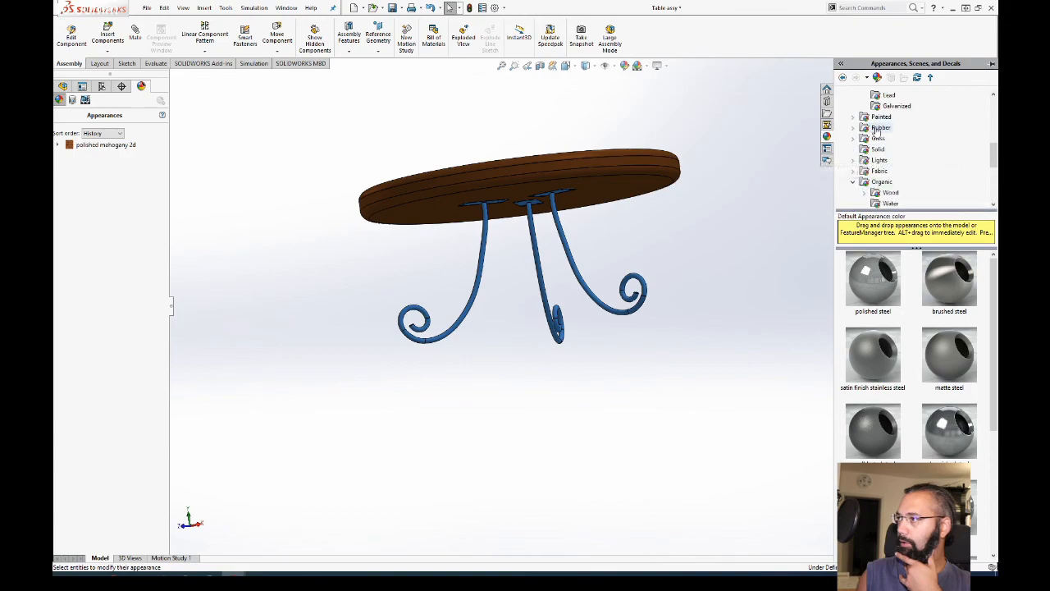
pyautogui.click(879, 128)
pyautogui.moveTo(884, 302); pyautogui.dragTo(628, 304)
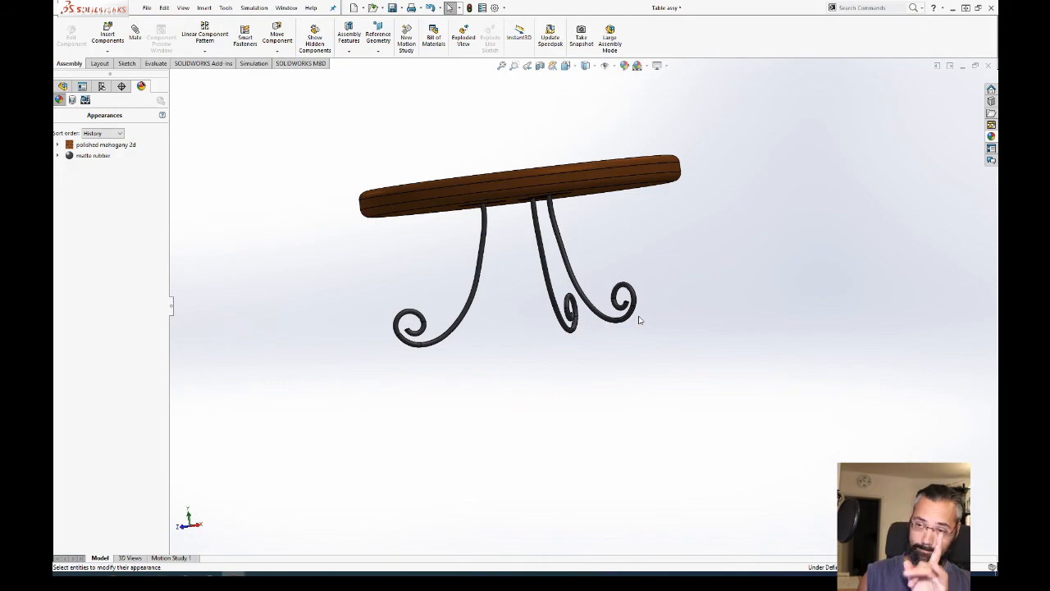
# Step: Inspect the appearance on a leg's scroll end and the mounting plates under the tabletop, and return to the feature tree
pyautogui.scroll(-7, 731, 254)
pyautogui.scroll(5, 385, 380)
pyautogui.scroll(-4, 345, 418)
pyautogui.moveTo(480, 382); pyautogui.dragTo(531, 350, button='middle')
pyautogui.scroll(5, 558, 345)
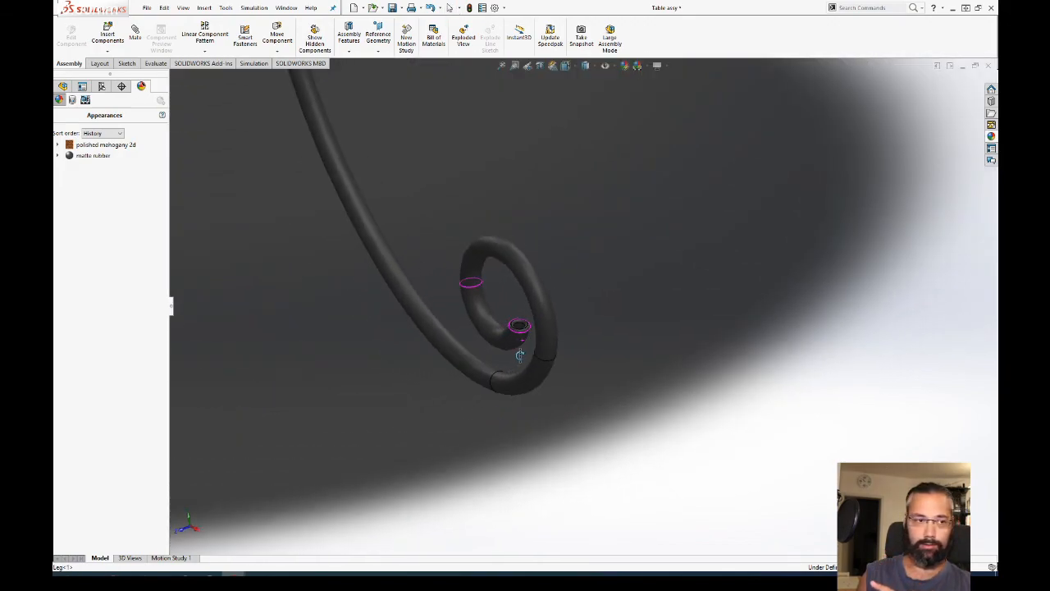
pyautogui.scroll(5, 685, 322)
pyautogui.moveTo(725, 279); pyautogui.dragTo(754, 122, button='middle')
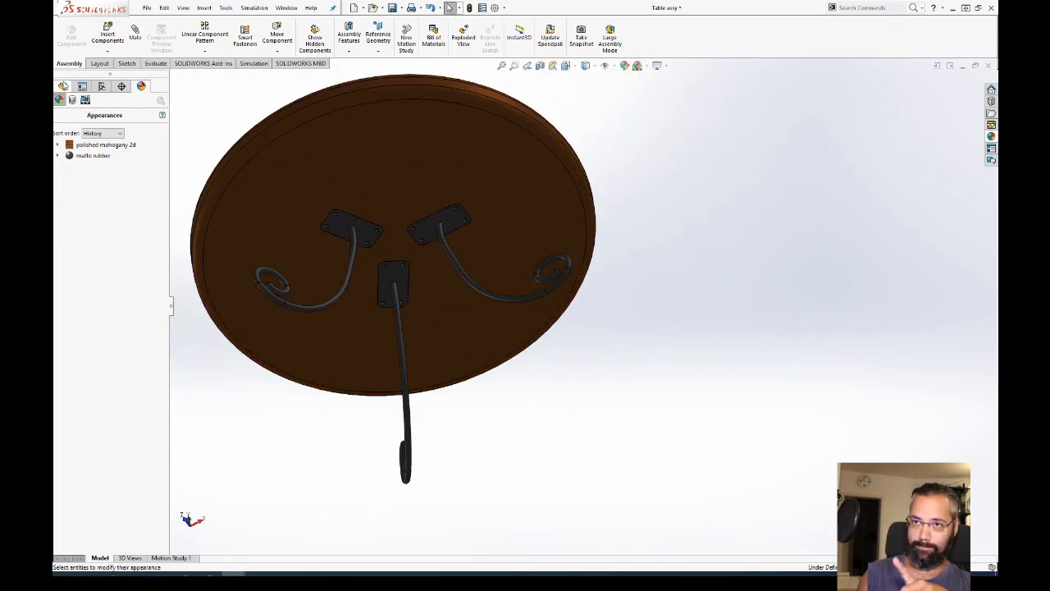
pyautogui.click(63, 85)
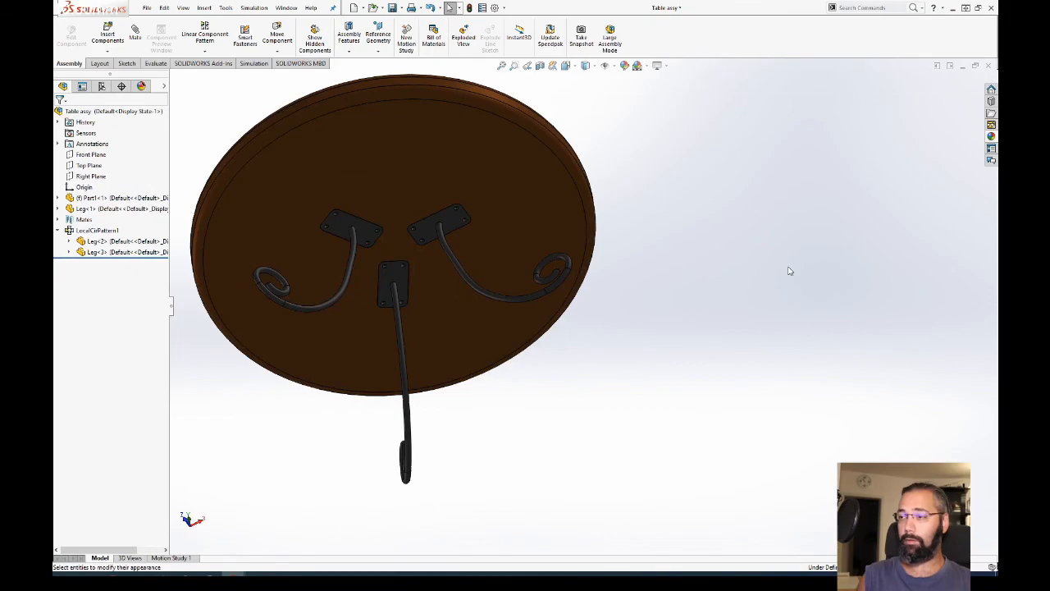
pyautogui.hotkey('ctrl', 'Tab')
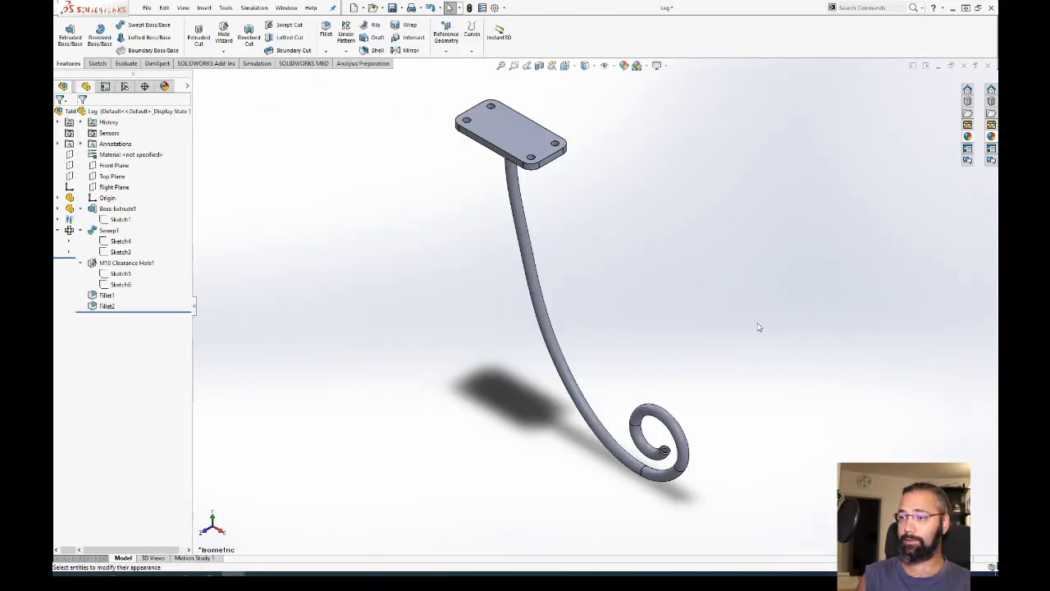
pyautogui.click(100, 155)
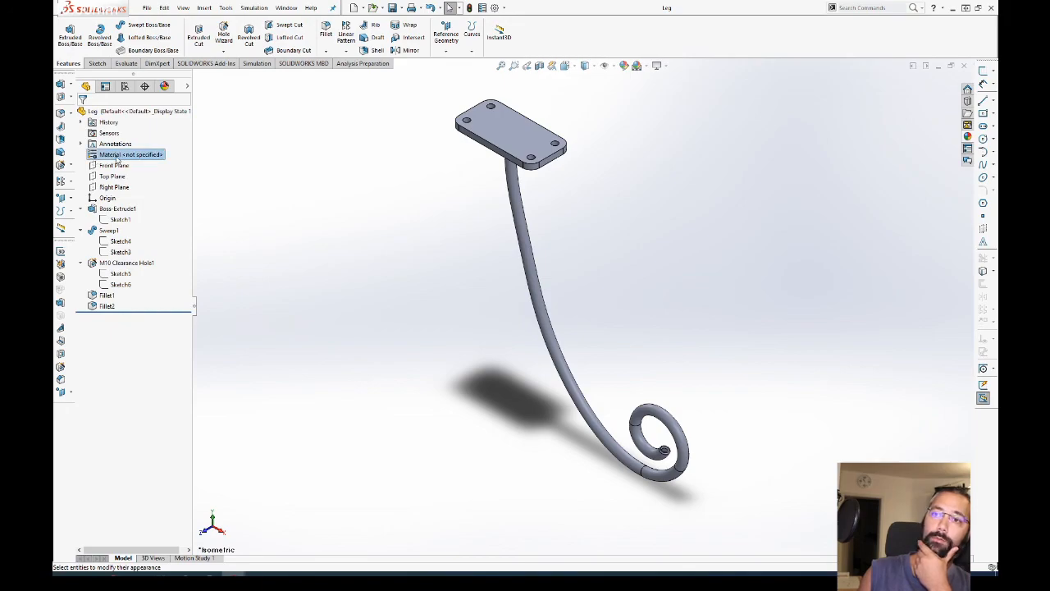
pyautogui.rightClick(118, 158)
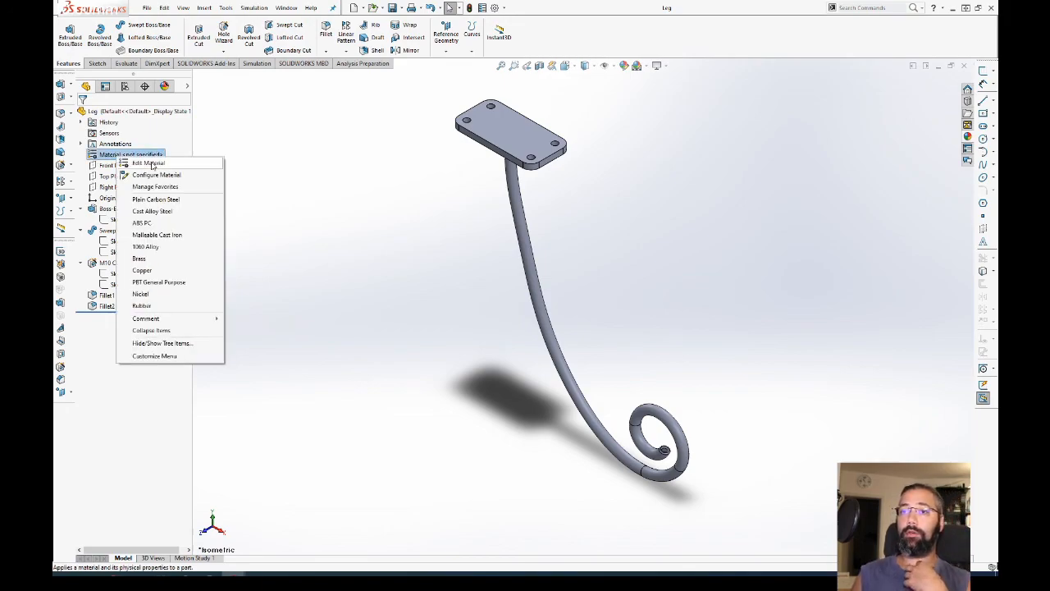
pyautogui.click(390, 322)
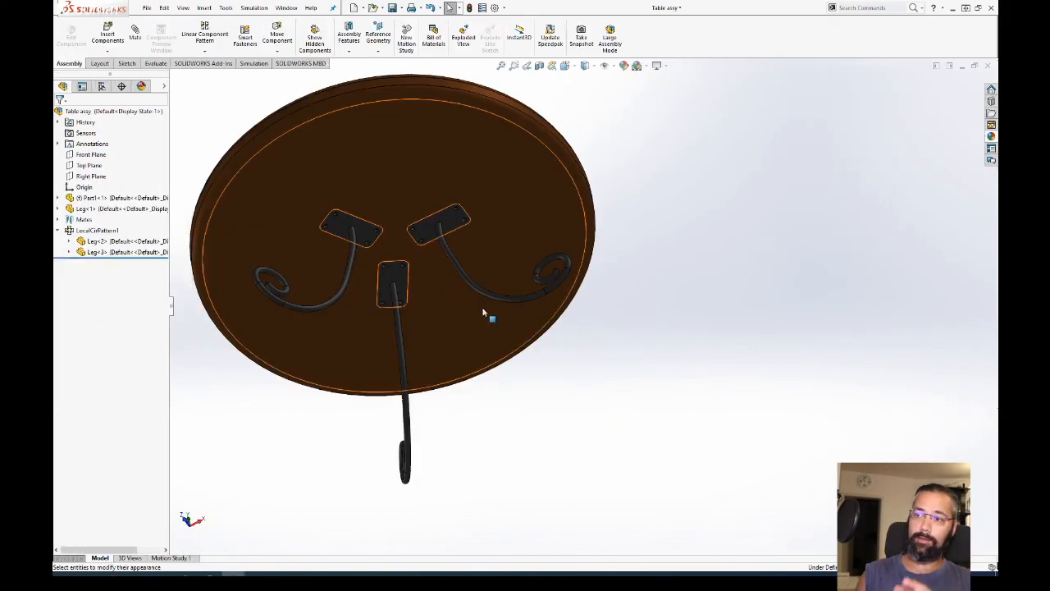
# Step: Return the table assembly to isometric view, save it and collapse its feature tree
pyautogui.moveTo(485, 311); pyautogui.dragTo(632, 381, button='middle')
pyautogui.hotkey('ctrl', '7')
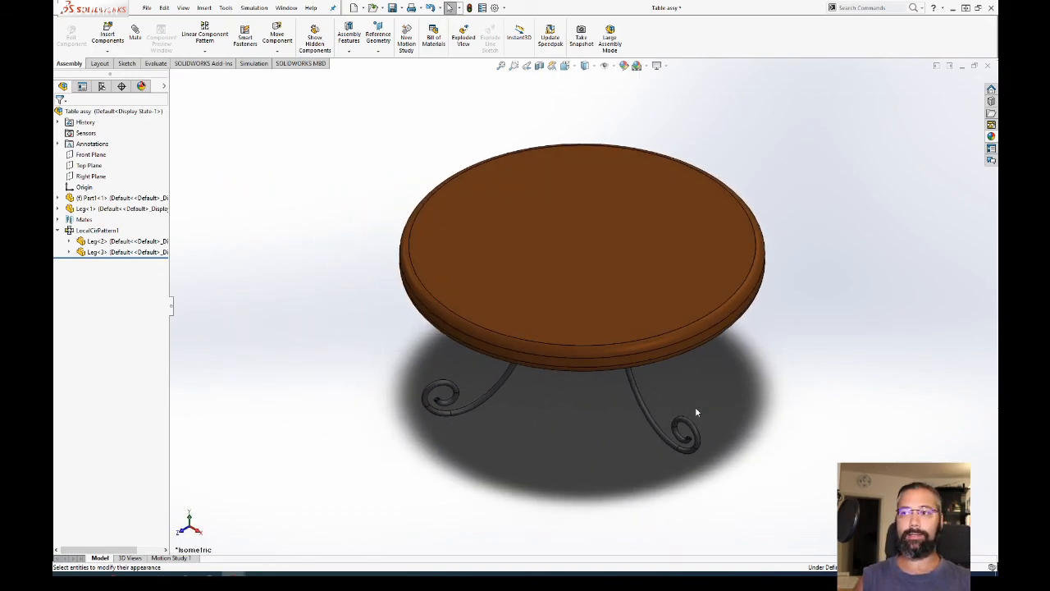
pyautogui.hotkey('ctrl', 's')
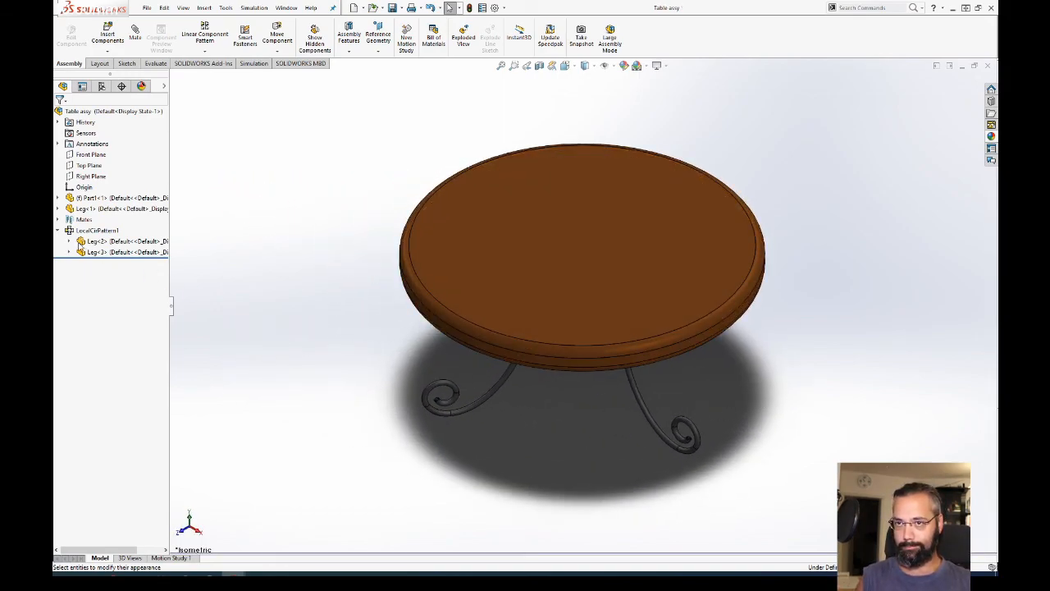
pyautogui.hotkey('shift', 'c')
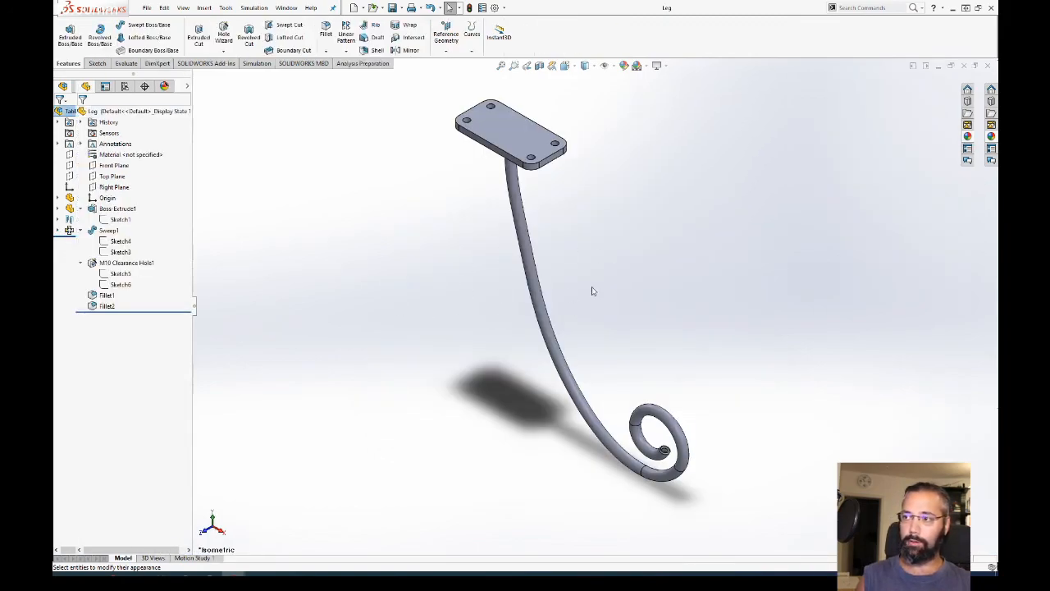
# Step: Show the leg part in isometric view and collapse its feature tree
pyautogui.moveTo(594, 290); pyautogui.dragTo(596, 338, button='middle')
pyautogui.hotkey('ctrl', '7')
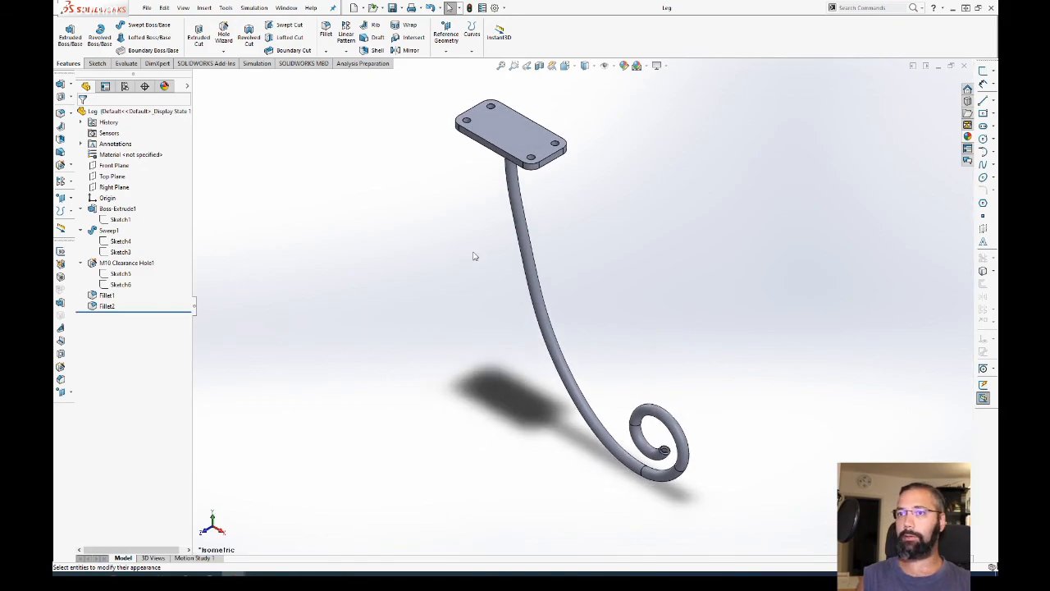
pyautogui.hotkey('shift', 'c')
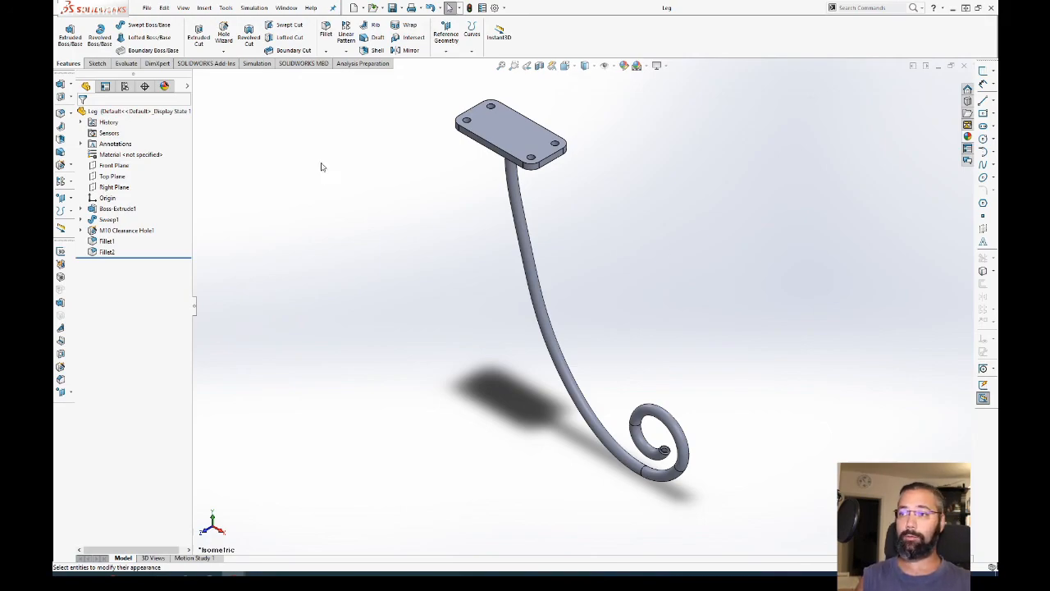
# Step: Open the tabletop part and assign it the Mahogany material from the Woods category of SOLIDWORKS Materials
pyautogui.hotkey('ctrl', 'Tab')
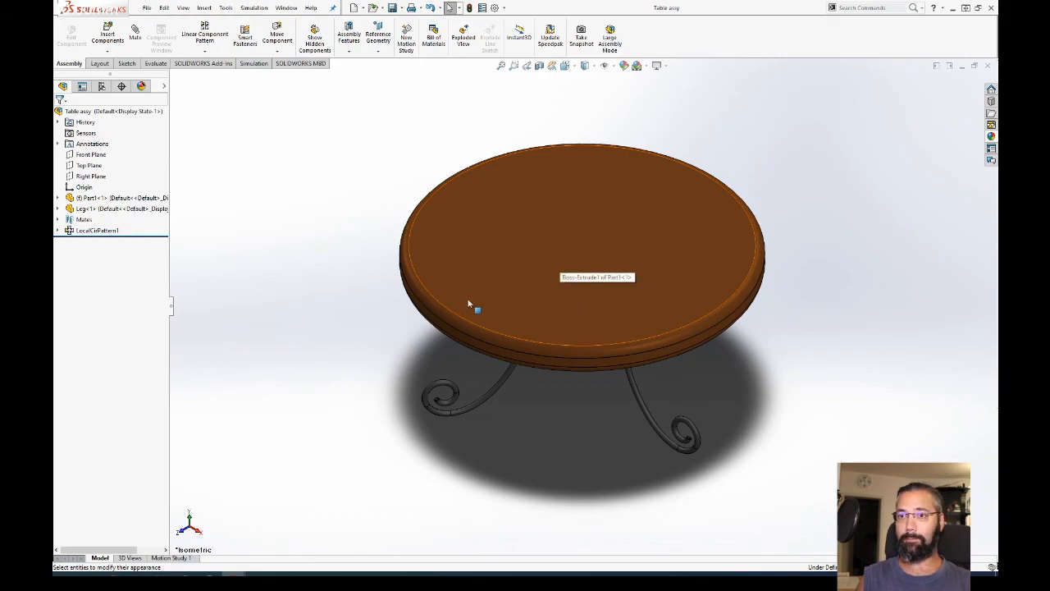
pyautogui.hotkey('ctrl', 'Tab')
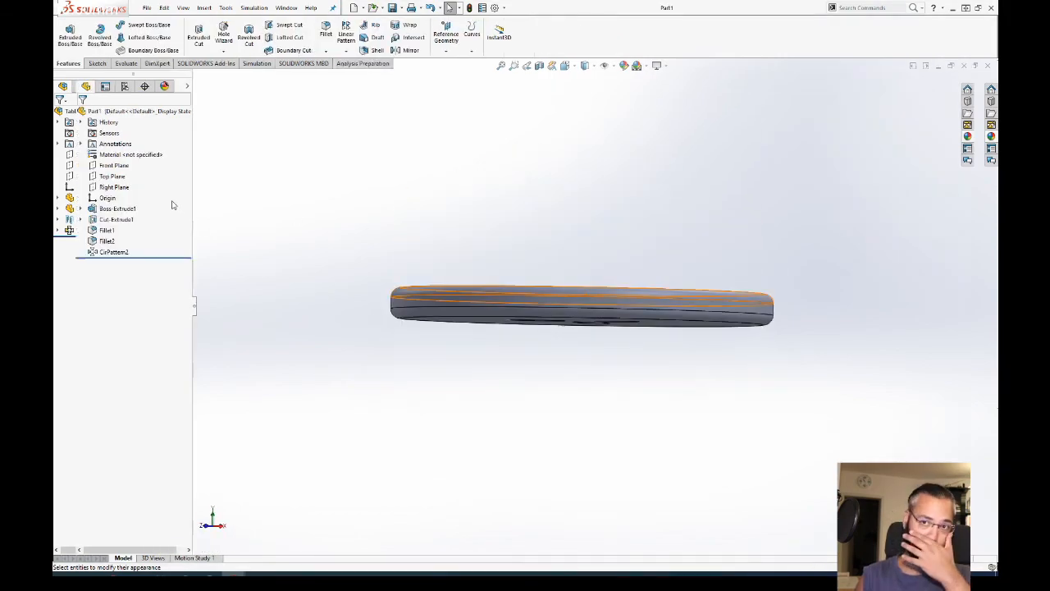
pyautogui.hotkey('ctrl', '7')
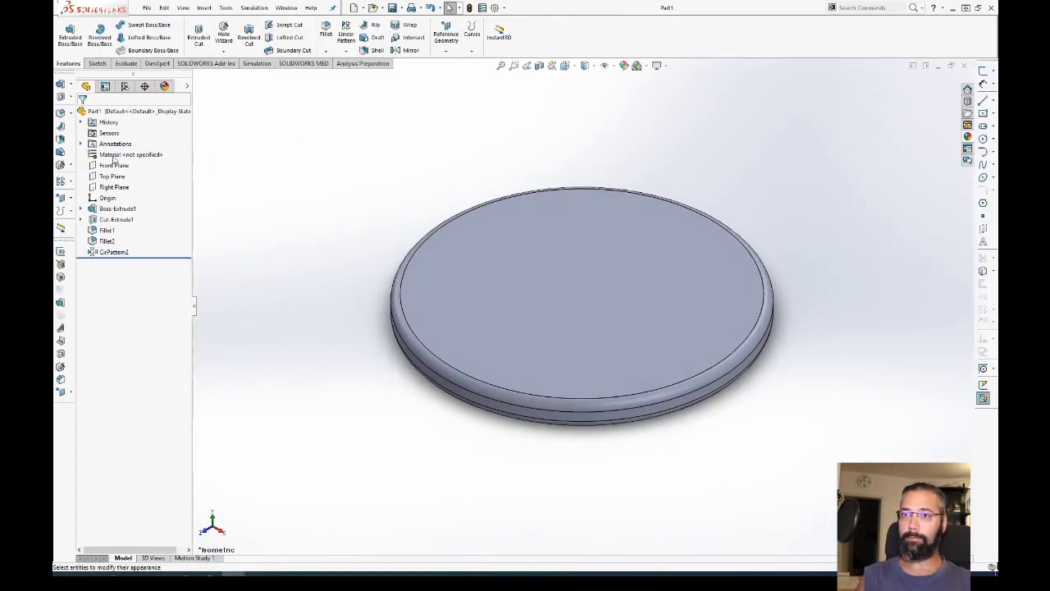
pyautogui.rightClick(119, 155)
pyautogui.click(474, 257)
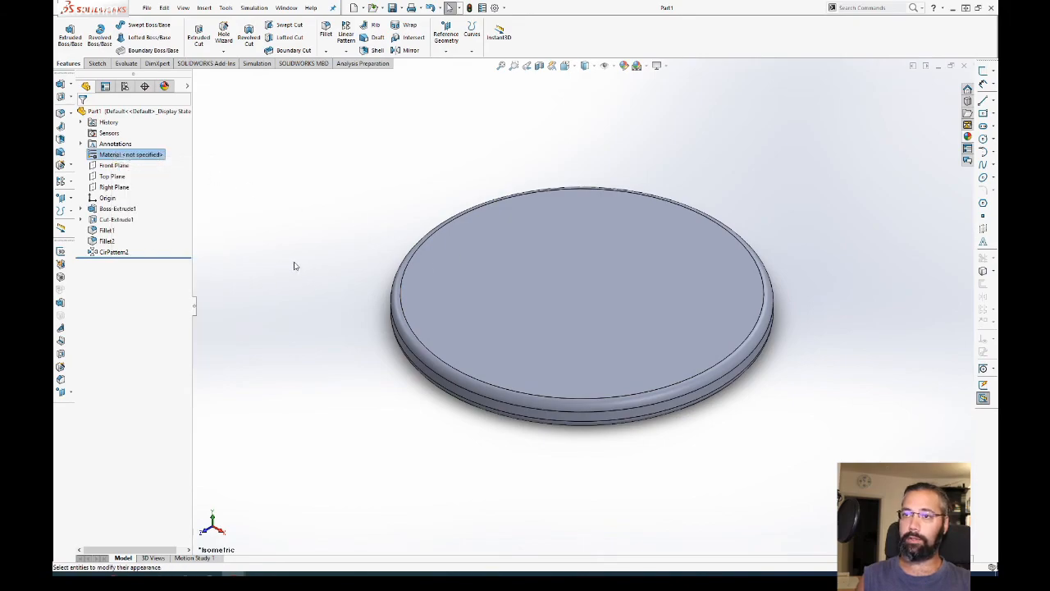
pyautogui.click(352, 173)
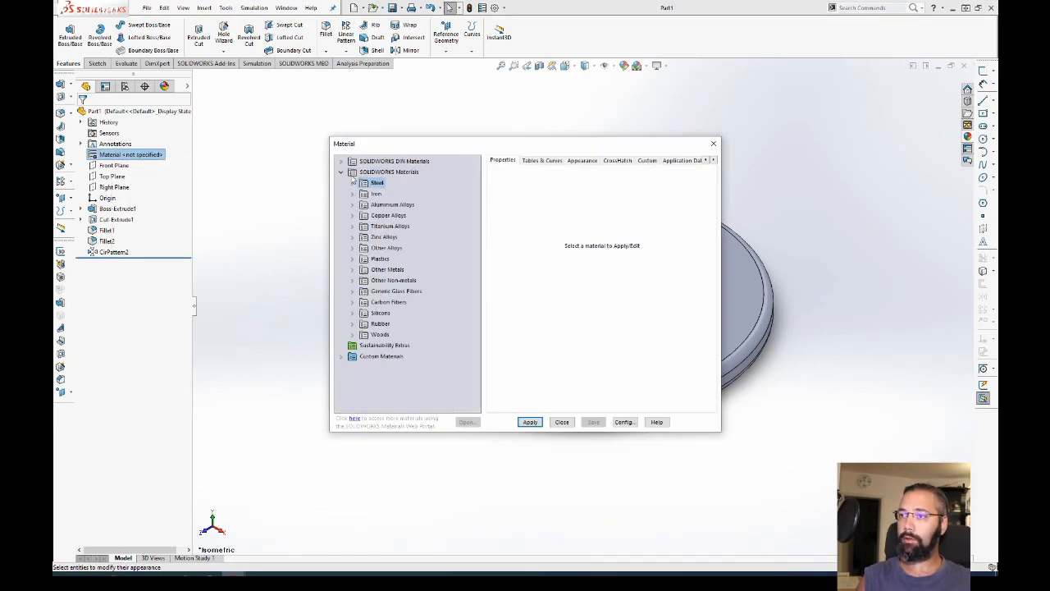
pyautogui.doubleClick(369, 336)
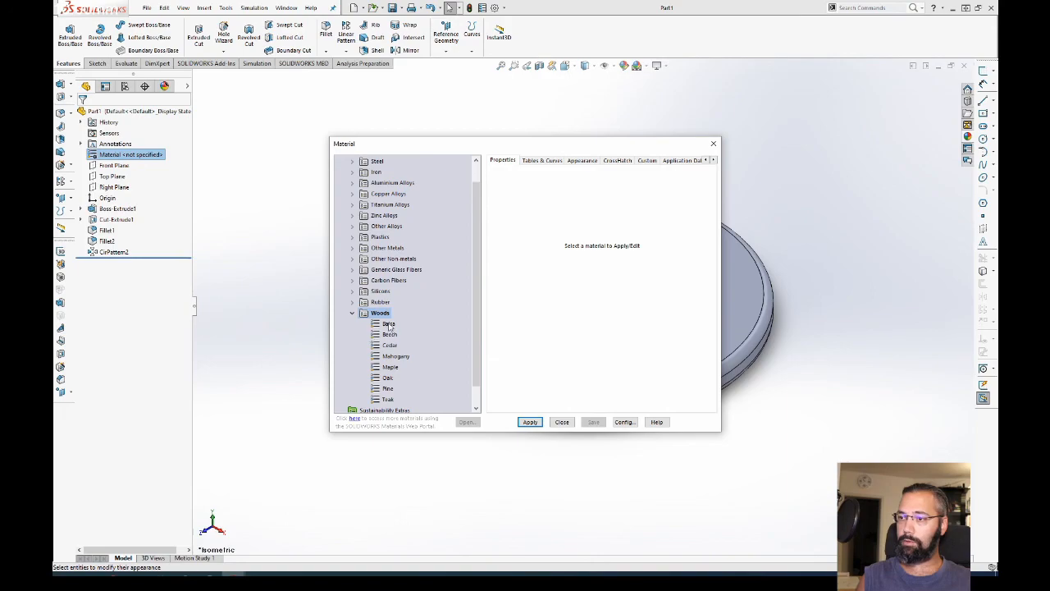
pyautogui.click(395, 356)
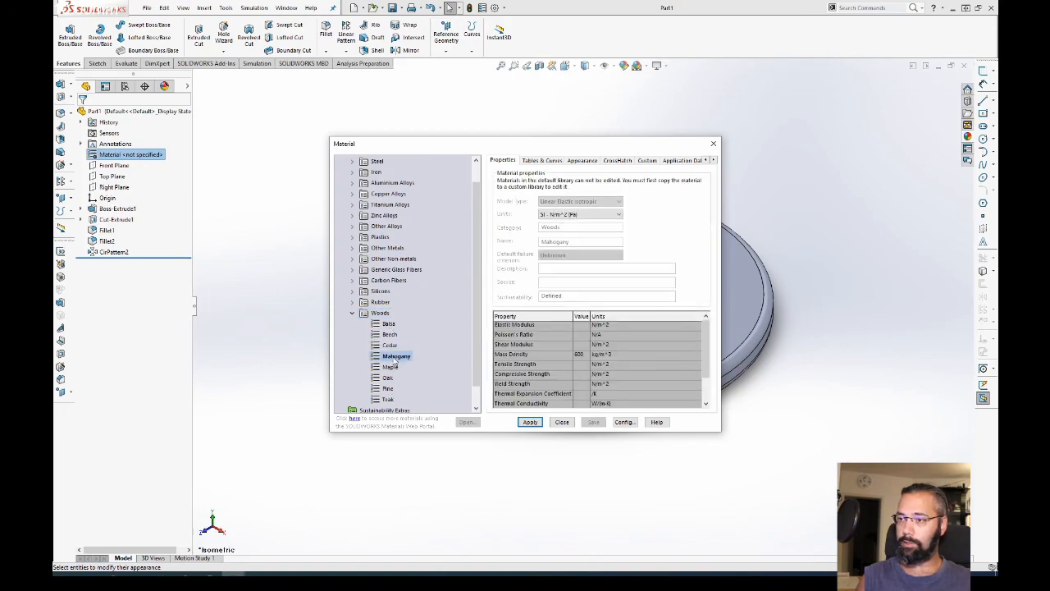
pyautogui.click(531, 422)
pyautogui.click(562, 422)
# Step: Return to the table assembly and rebuild it with the changed tabletop part
pyautogui.moveTo(569, 453); pyautogui.dragTo(726, 374, button='middle')
pyautogui.hotkey('ctrl', 'Tab')
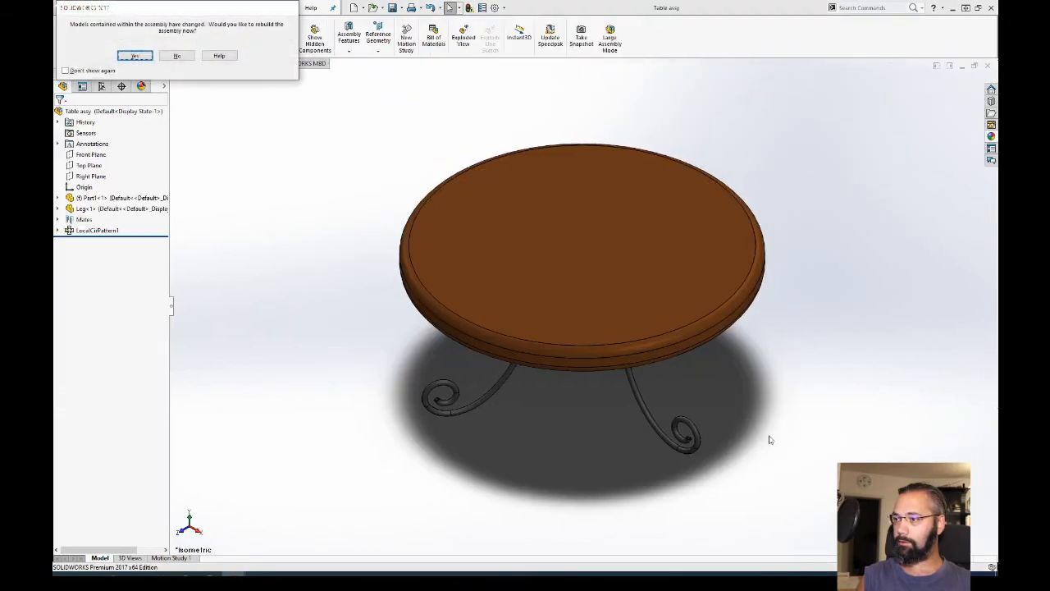
pyautogui.click(135, 55)
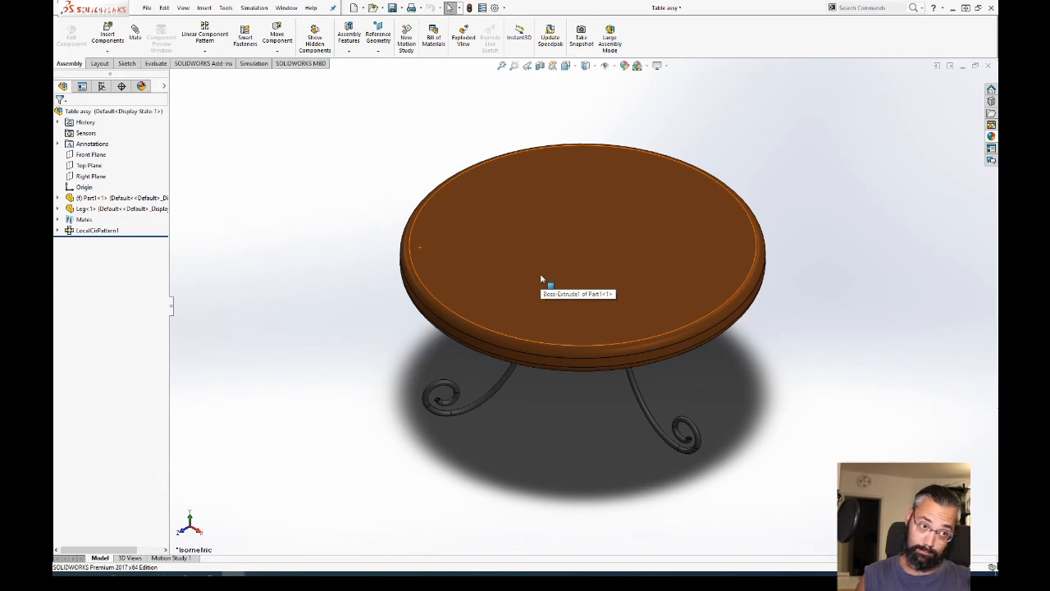
# Step: Inspect the mahogany wood grain on the tabletop, both in its own part and in the assembly
pyautogui.hotkey('ctrl', 'Tab')
pyautogui.click(635, 343)
pyautogui.press('Escape')
pyautogui.scroll(-10, 678, 337)
pyautogui.hotkey('ctrl', 'Tab')
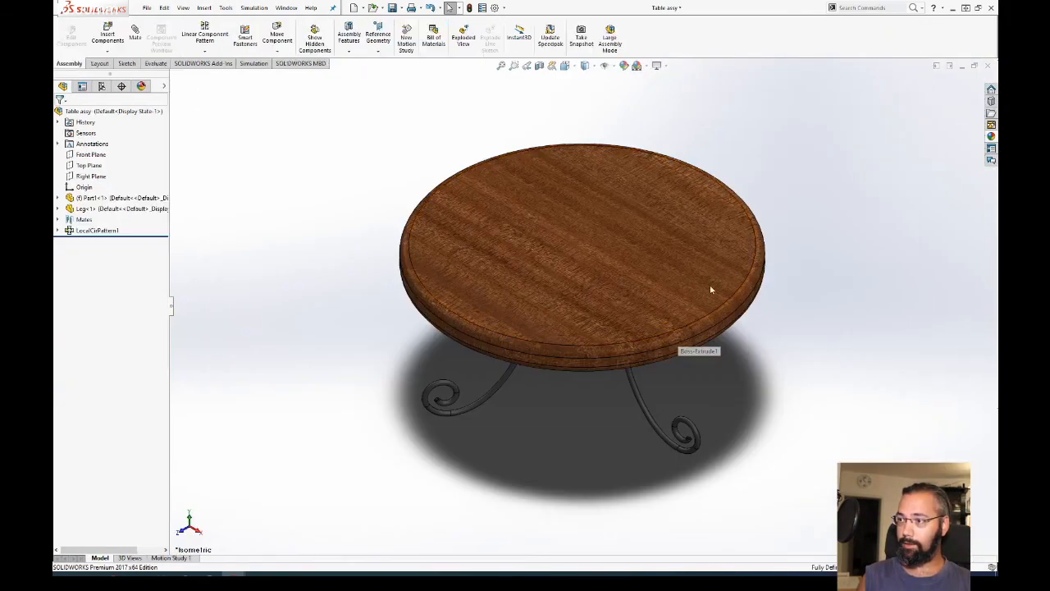
pyautogui.click(594, 297)
pyautogui.scroll(5, 590, 353)
pyautogui.scroll(-5, 590, 353)
pyautogui.press('Escape')
pyautogui.moveTo(632, 336); pyautogui.dragTo(534, 268, button='middle')
# Step: Check the list of appearances used in the table assembly, return to the feature tree and save the assembly
pyautogui.click(141, 87)
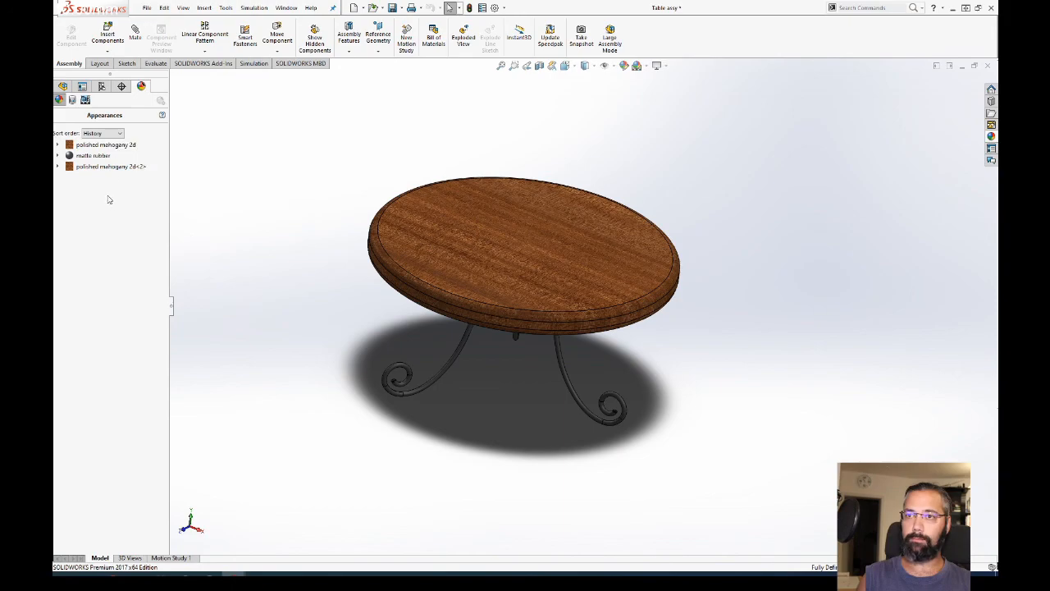
pyautogui.click(62, 86)
pyautogui.hotkey('ctrl', 's')
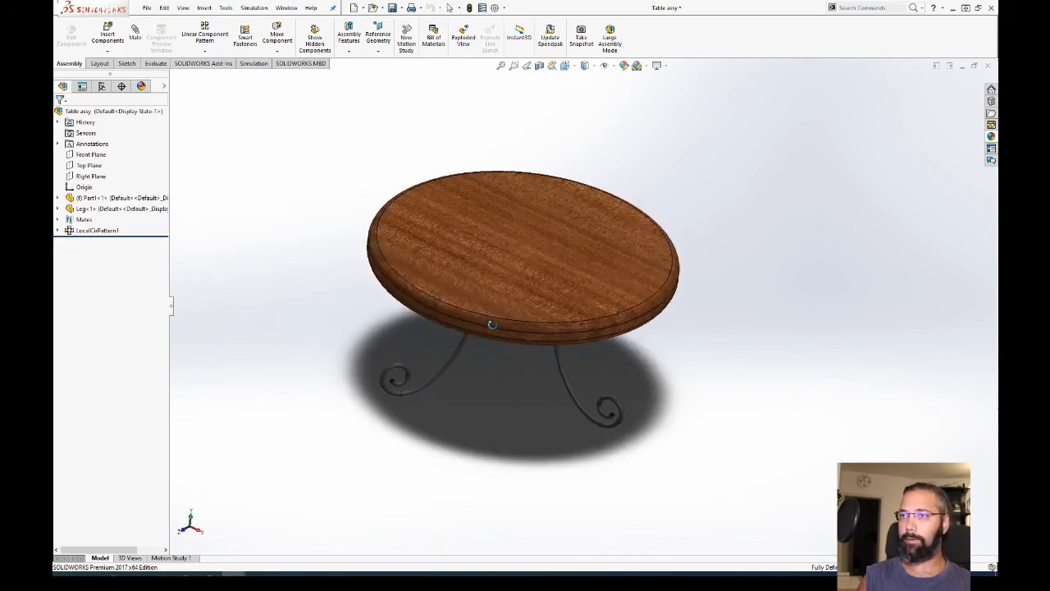
# Step: Evaluate the mass properties of the whole table assembly
pyautogui.click(155, 63)
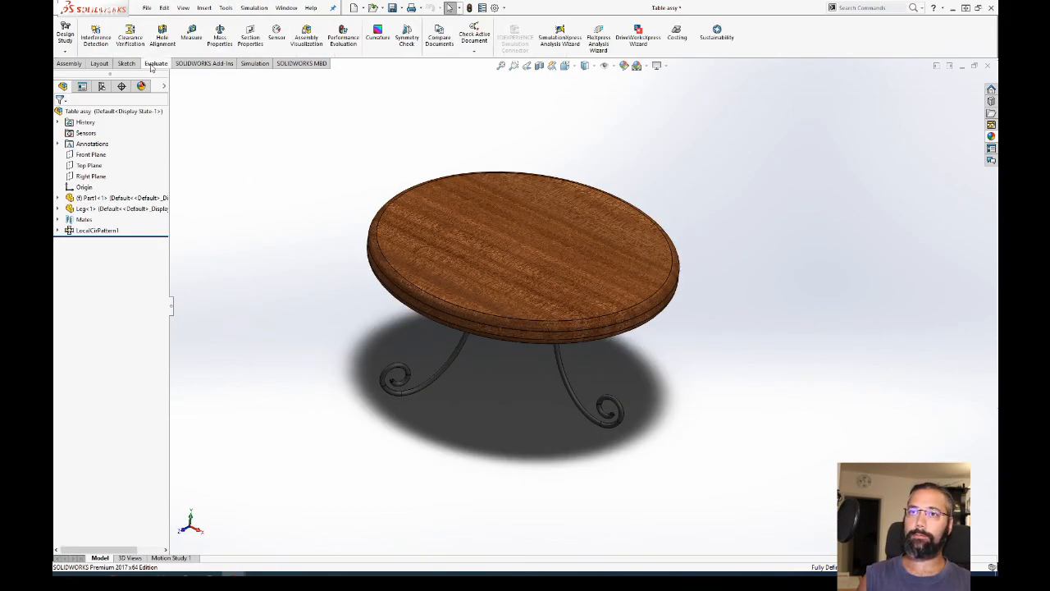
pyautogui.click(220, 33)
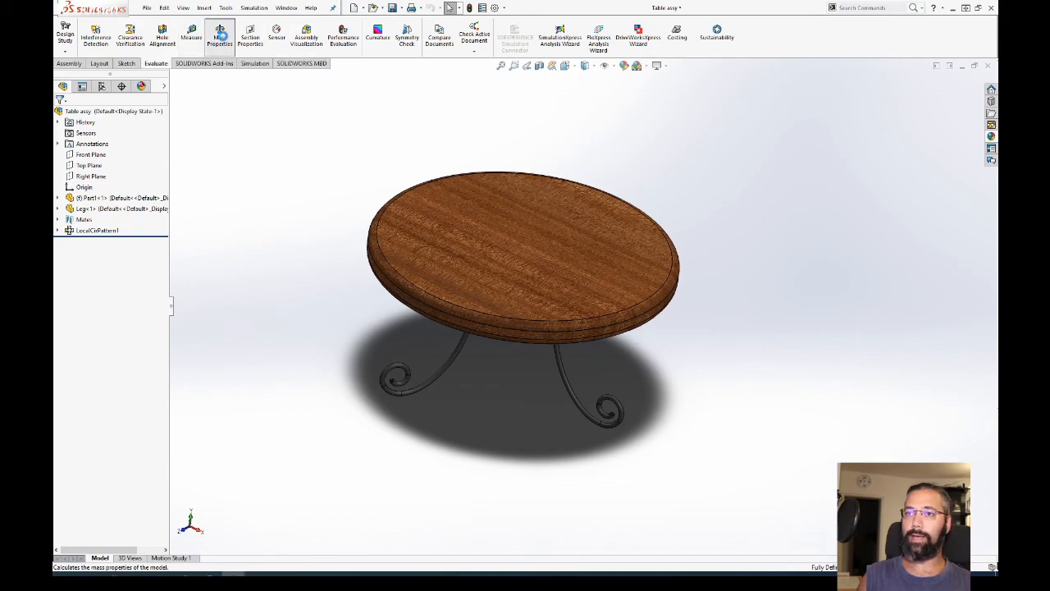
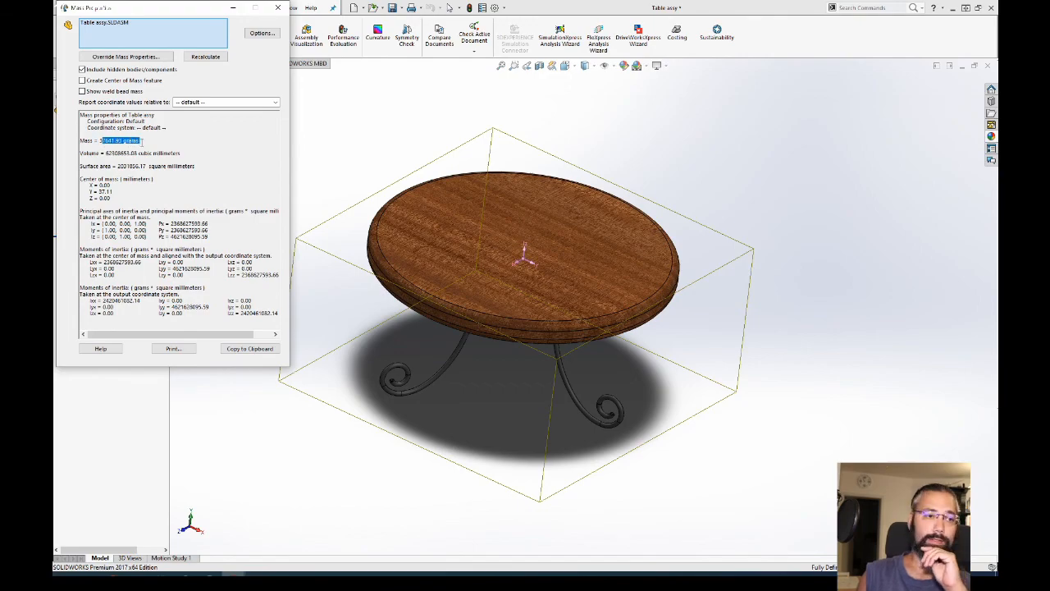
pyautogui.click(278, 7)
# Step: Select all three legs in the feature tree and evaluate their combined mass properties
pyautogui.moveTo(290, 169); pyautogui.dragTo(352, 192, button='middle')
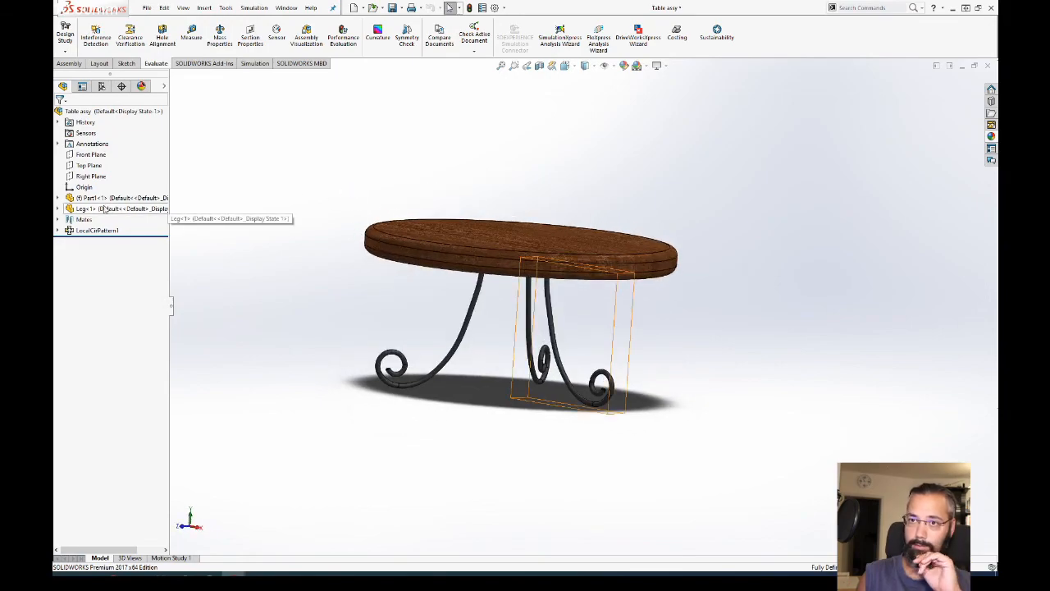
pyautogui.click(104, 209)
pyautogui.moveTo(238, 229); pyautogui.dragTo(246, 186, button='middle')
pyautogui.click(59, 231)
pyautogui.keyDown('ctrl'); pyautogui.click(115, 241); pyautogui.keyUp('ctrl')
pyautogui.keyDown('ctrl'); pyautogui.click(115, 252); pyautogui.keyUp('ctrl')
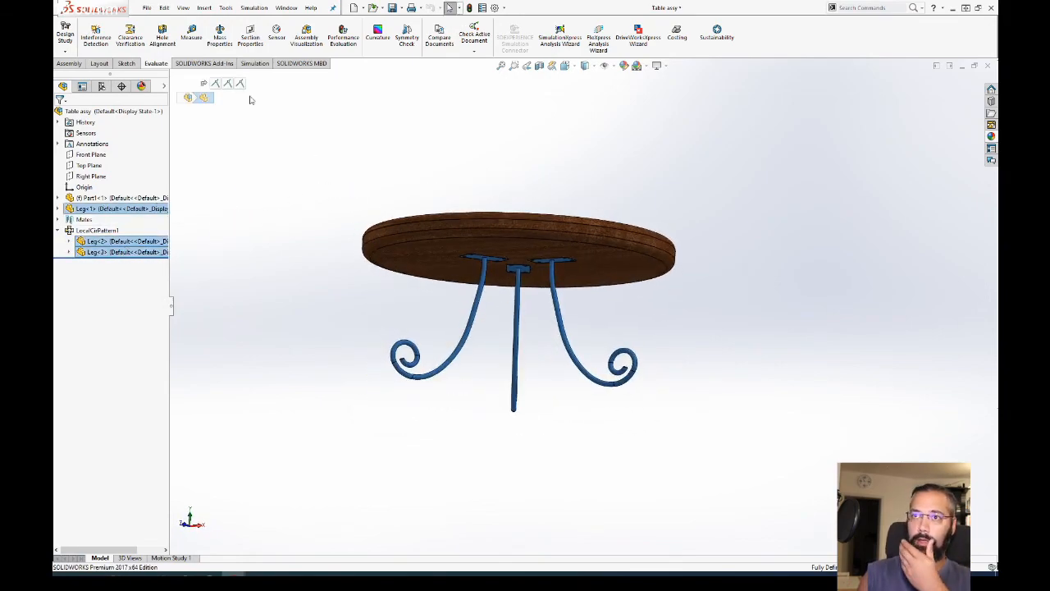
pyautogui.click(220, 36)
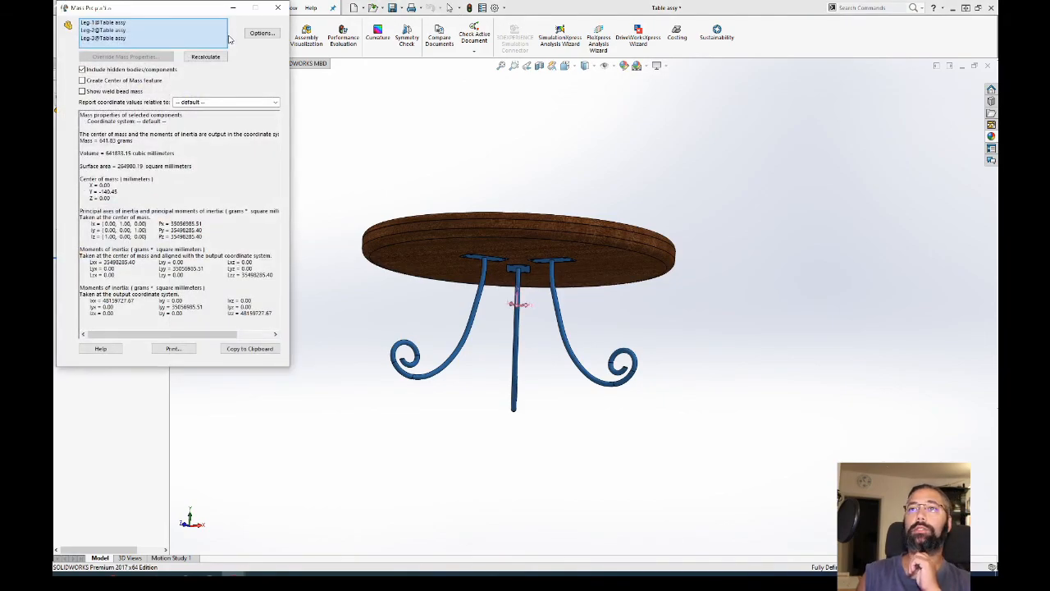
pyautogui.moveTo(247, 52); pyautogui.dragTo(257, 96)
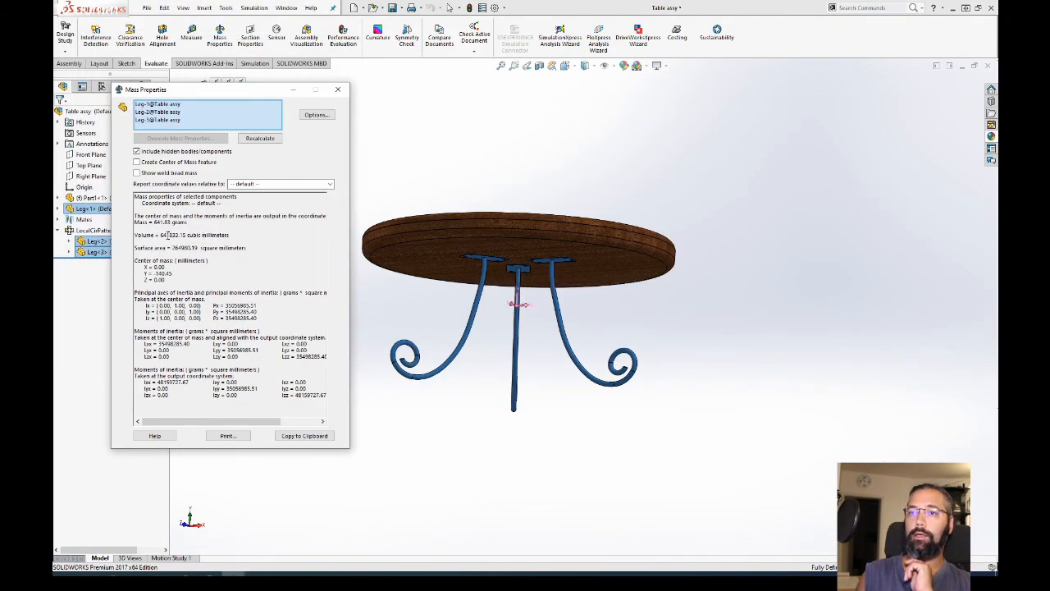
pyautogui.click(193, 222)
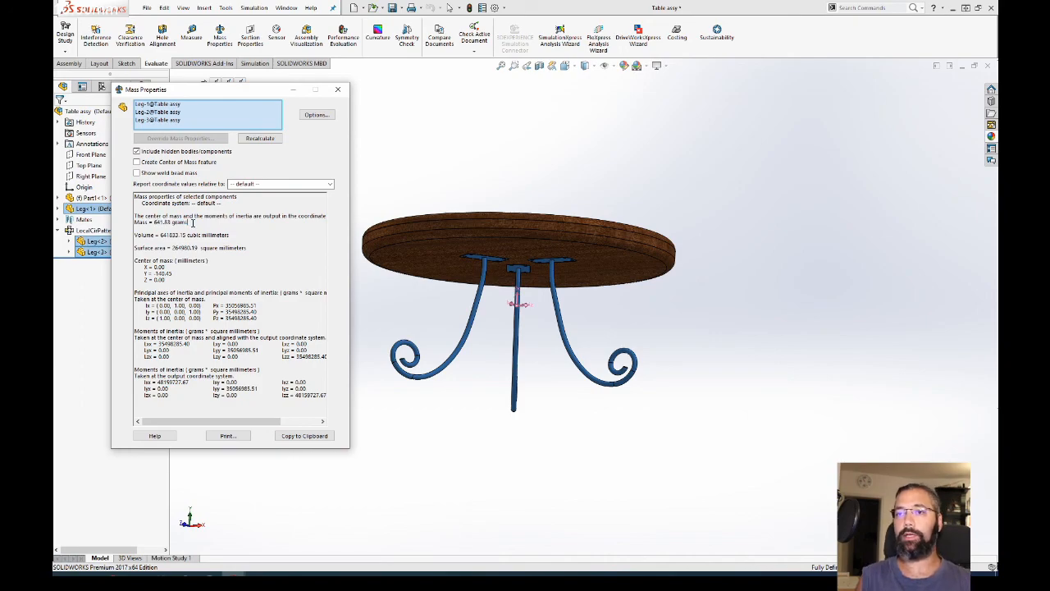
pyautogui.press('Escape')
pyautogui.press('Escape')
# Step: Switch to the leg part and evaluate the mass properties of the single leg
pyautogui.hotkey('ctrl', 'Tab')
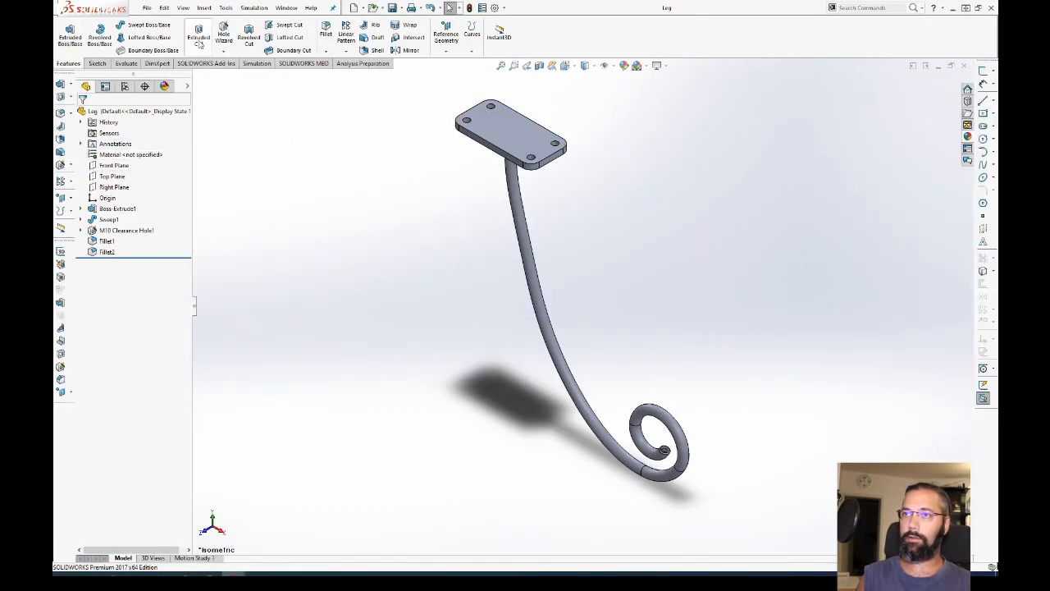
pyautogui.click(134, 65)
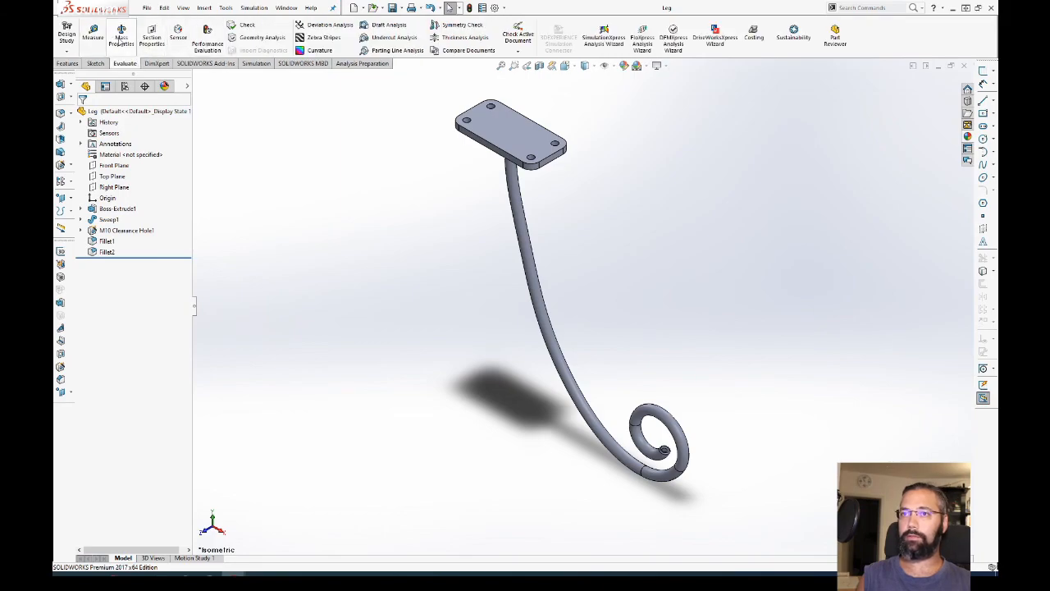
pyautogui.click(120, 34)
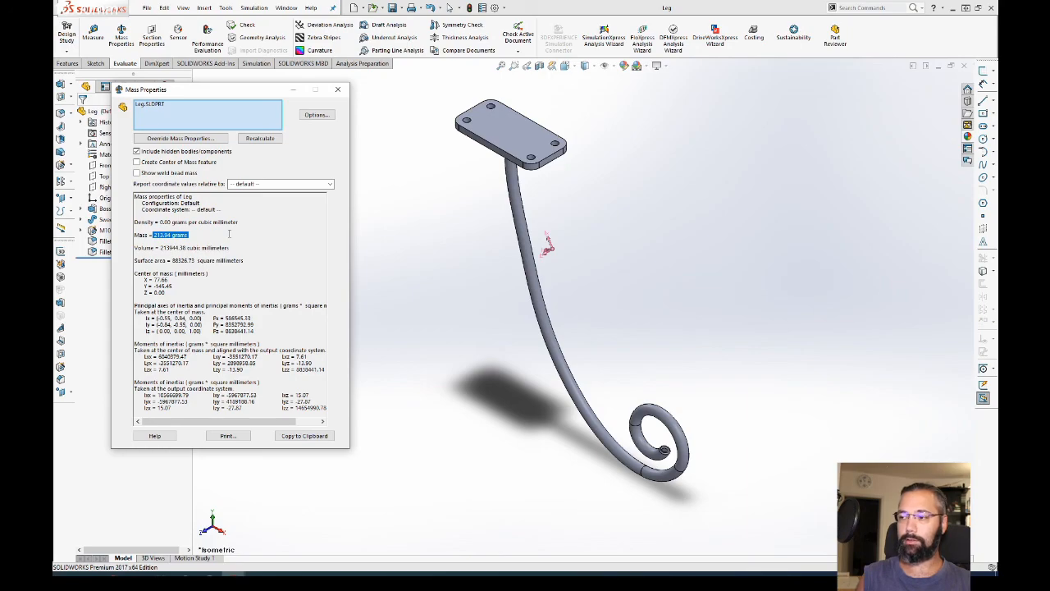
pyautogui.press('Escape')
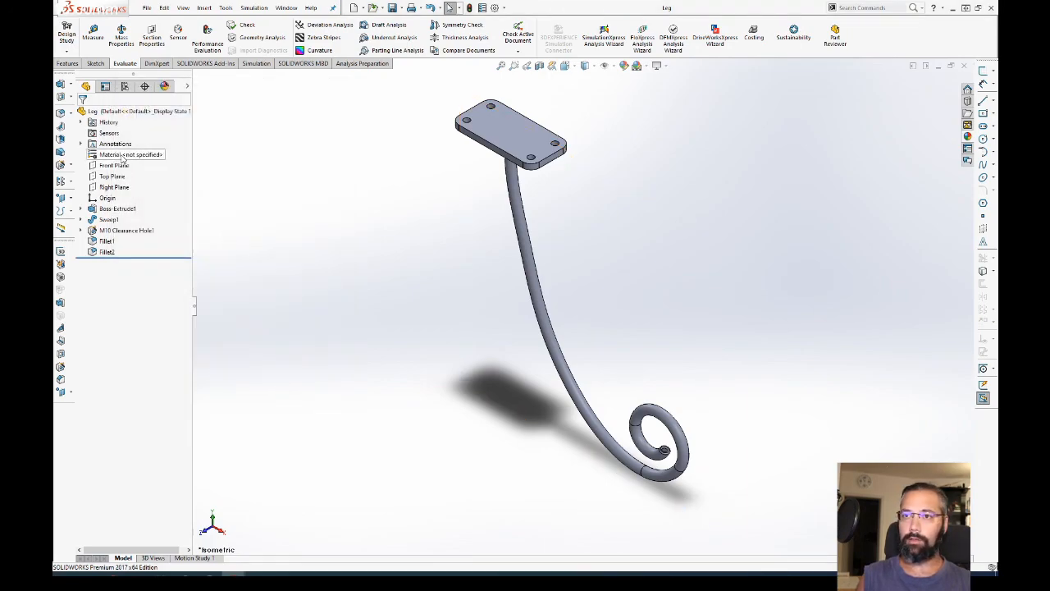
# Step: Assign the Plain Carbon Steel material to the leg part
pyautogui.rightClick(123, 154)
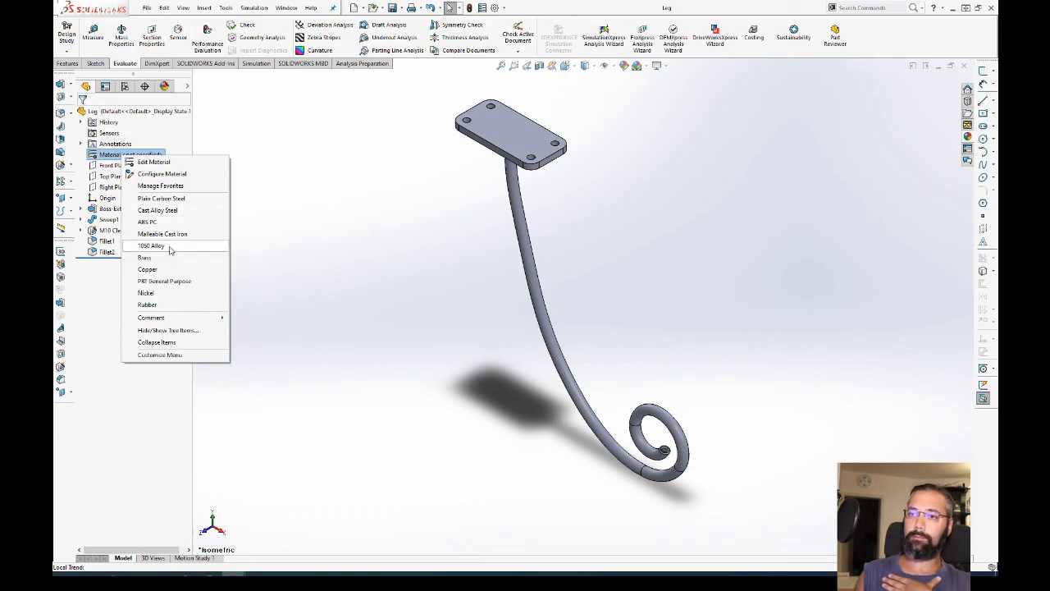
pyautogui.click(174, 197)
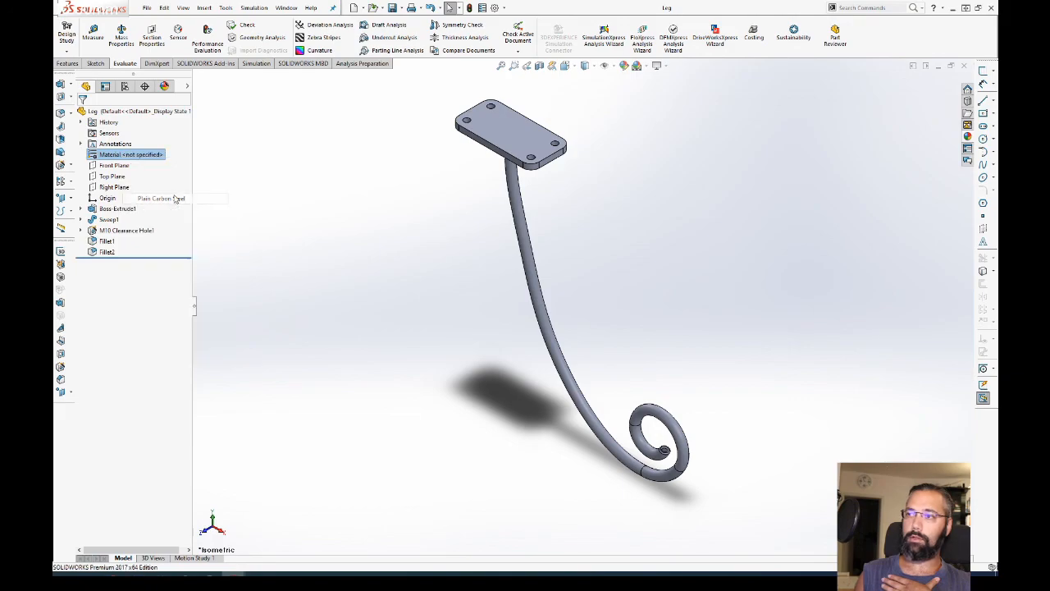
# Step: Evaluate the leg's mass properties with its new material, close the report and save the leg part
pyautogui.click(121, 34)
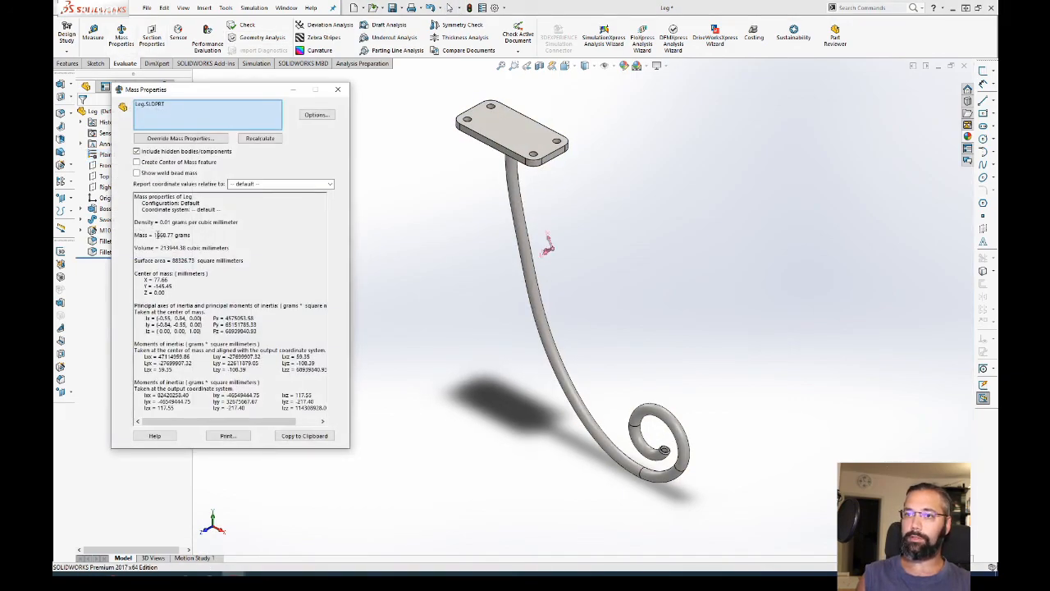
pyautogui.press('Escape')
pyautogui.hotkey('ctrl', '7')
pyautogui.hotkey('ctrl', 's')
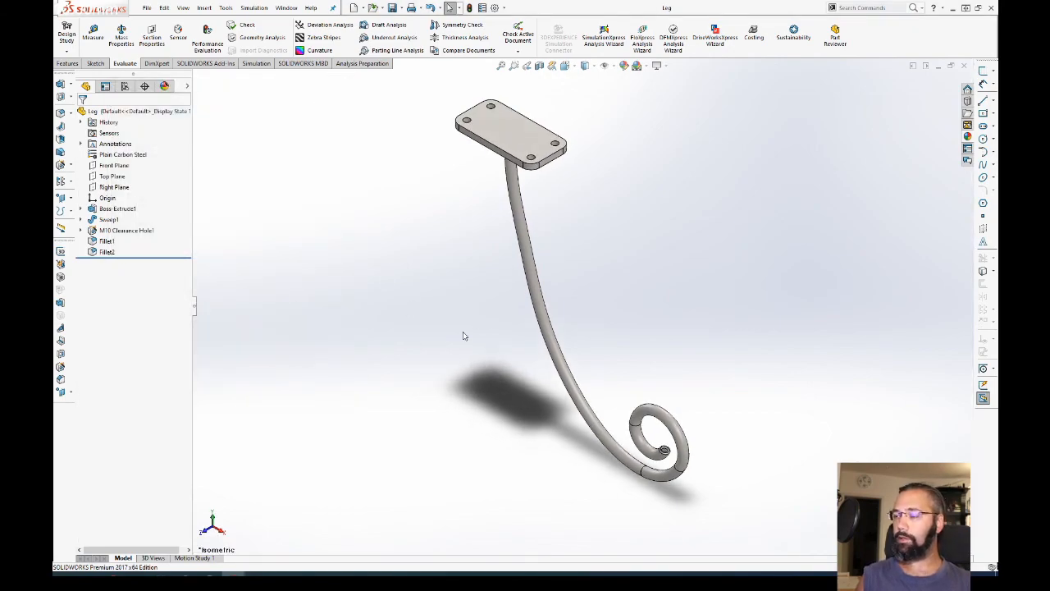
# Step: Return to the table assembly and rebuild it with the changed leg part
pyautogui.hotkey('ctrl', 'Tab')
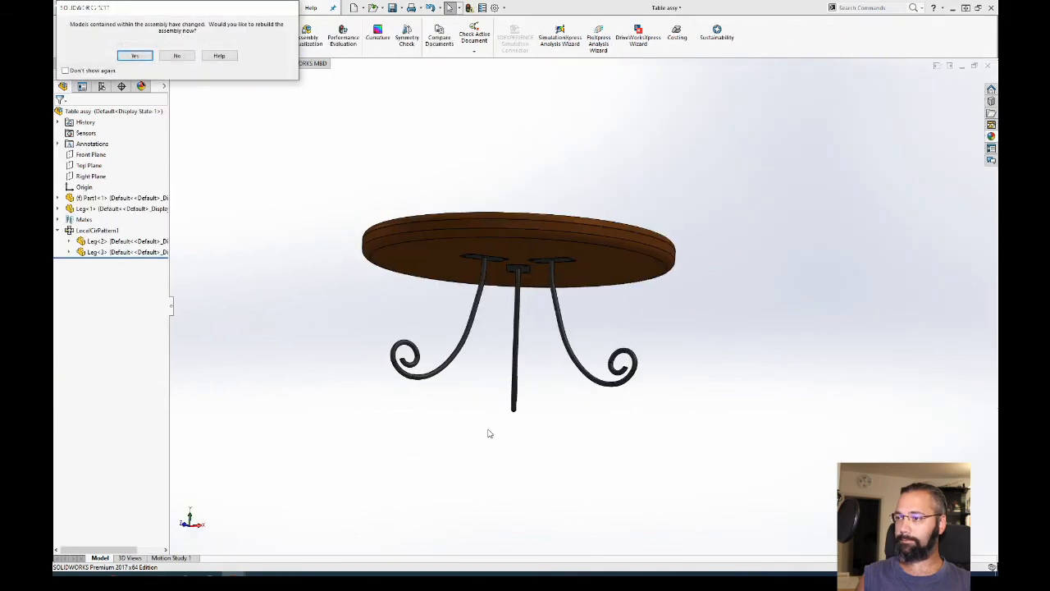
pyautogui.click(136, 56)
pyautogui.moveTo(309, 271); pyautogui.dragTo(401, 401, button='middle')
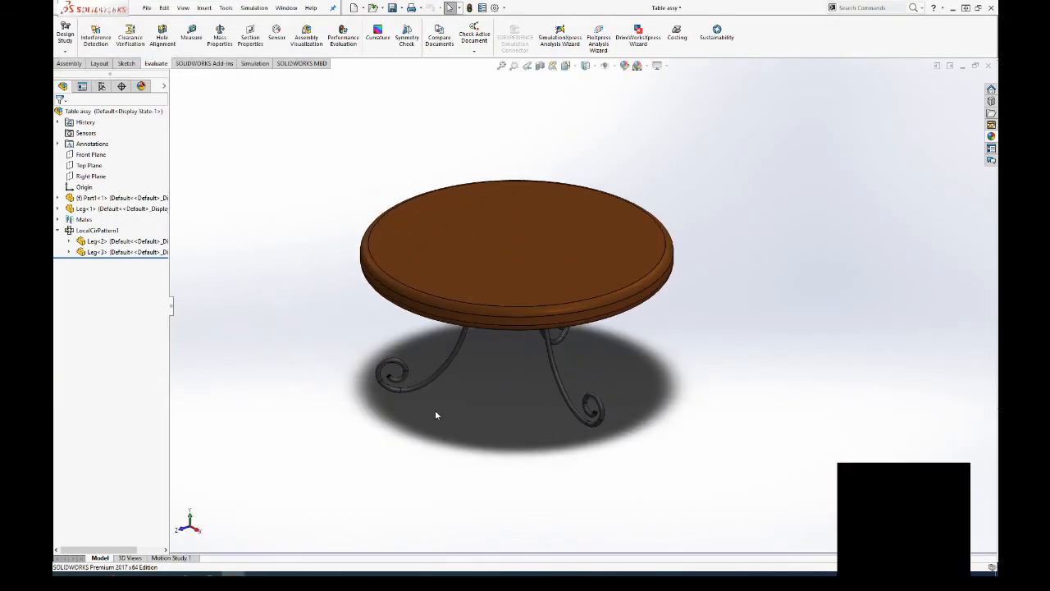
pyautogui.moveTo(436, 416); pyautogui.dragTo(534, 295, button='middle')
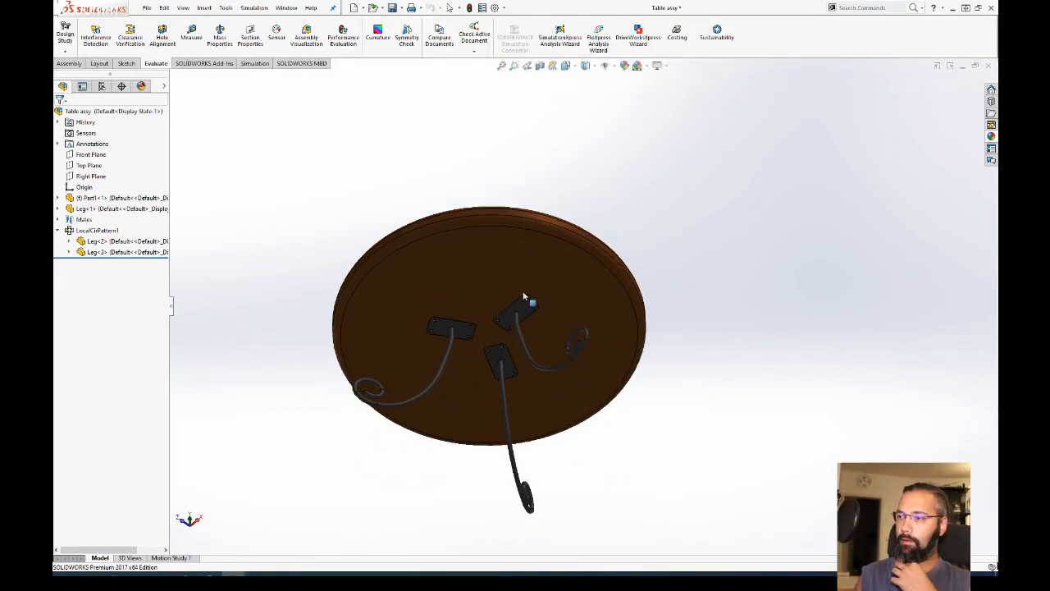
# Step: Evaluate the mass properties of the rebuilt table assembly and close the report
pyautogui.scroll(-5, 534, 295)
pyautogui.scroll(5, 534, 296)
pyautogui.click(219, 36)
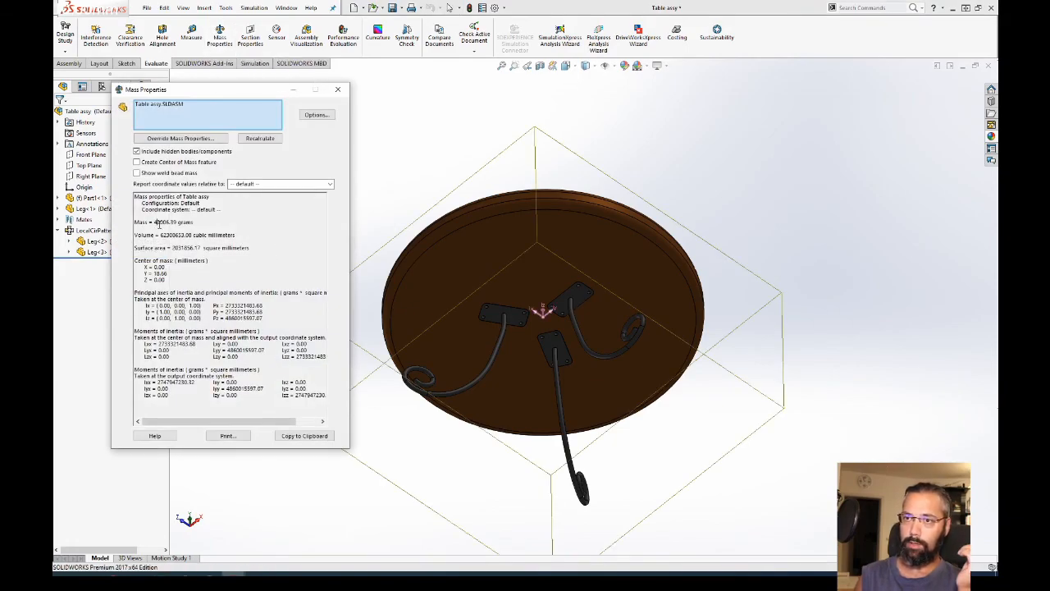
pyautogui.press('Escape')
pyautogui.moveTo(645, 148); pyautogui.dragTo(598, 265, button='middle')
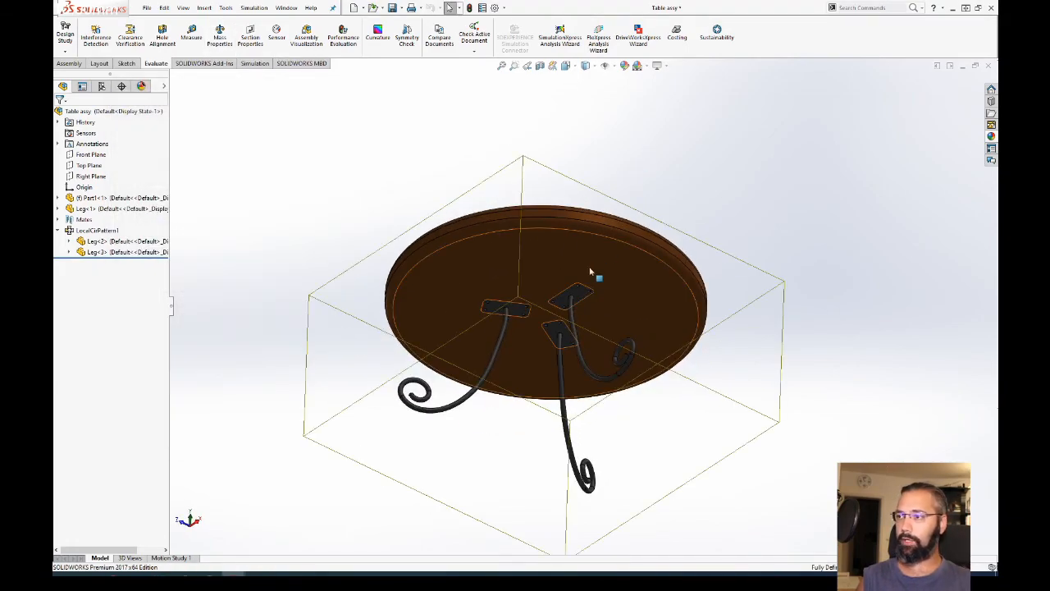
pyautogui.scroll(-6, 600, 339)
pyautogui.scroll(-6, 595, 345)
pyautogui.moveTo(530, 249)
pyautogui.mouseDown(button='middle')
pyautogui.moveTo(561, 139)
pyautogui.moveTo(544, 122)
pyautogui.moveTo(531, 267)
pyautogui.mouseUp(button='middle')
pyautogui.scroll(6, 531, 266)
pyautogui.scroll(8, 531, 267)
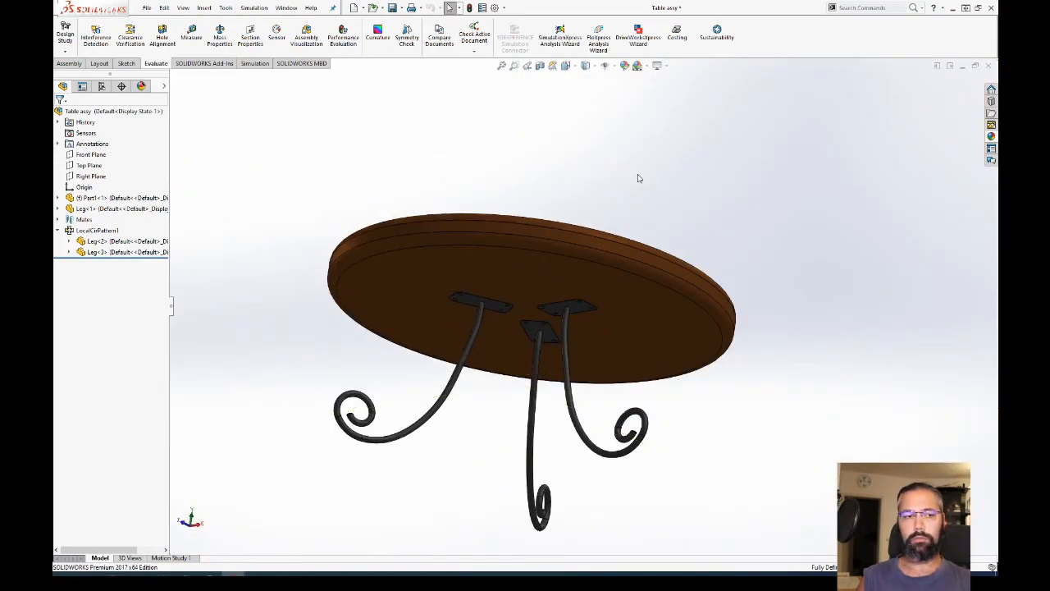
# Step: Switch to File Explorer and browse the SolidWorks Tutorials subfolders for the existing screw part, ending in the First video folder
pyautogui.hotkey('alt', 'Tab')
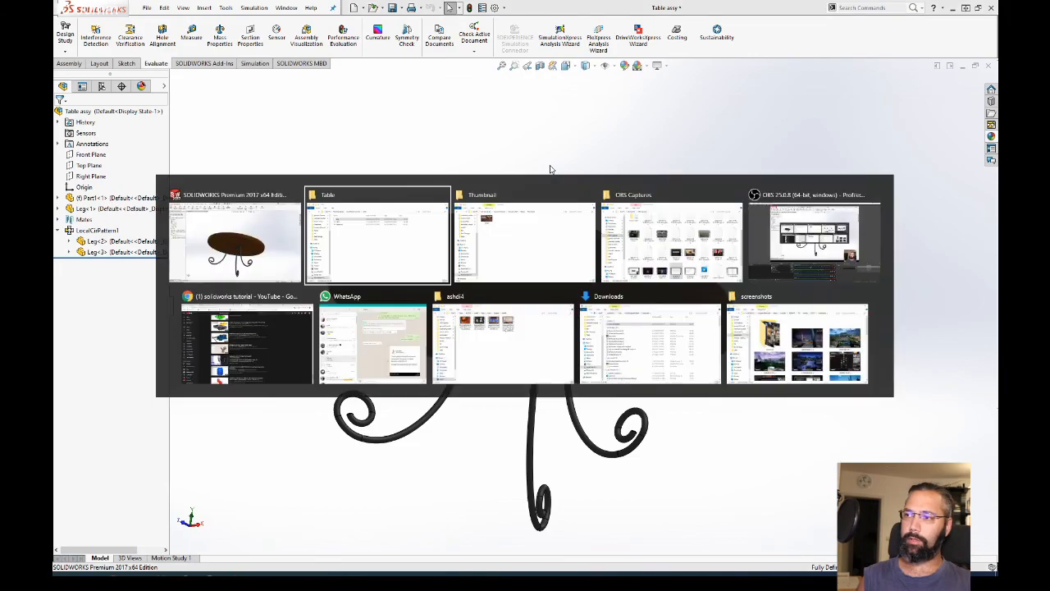
pyautogui.click(366, 246)
pyautogui.hotkey('alt', 'Up')
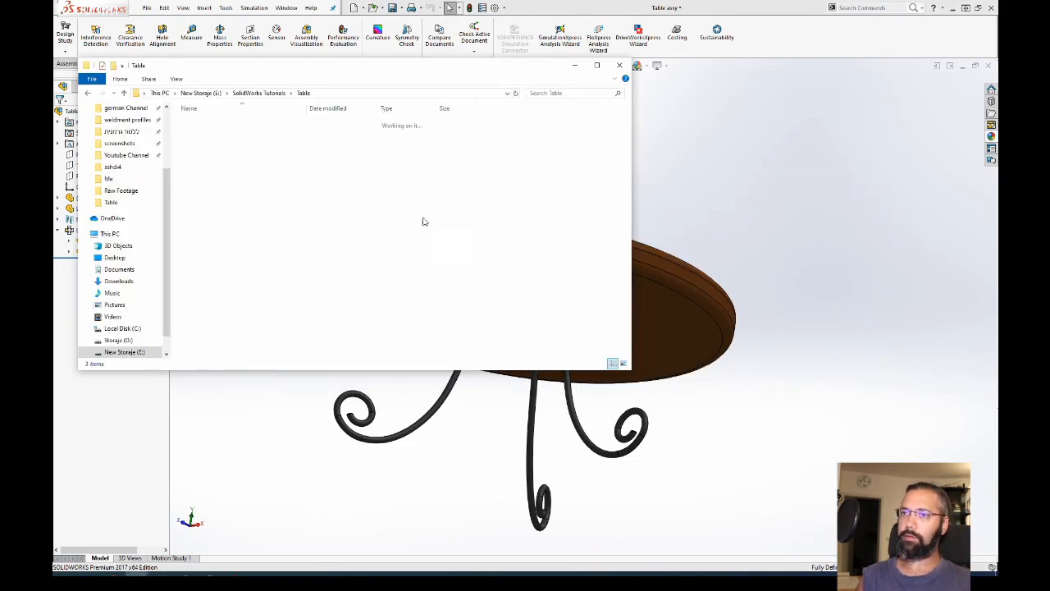
pyautogui.doubleClick(239, 122)
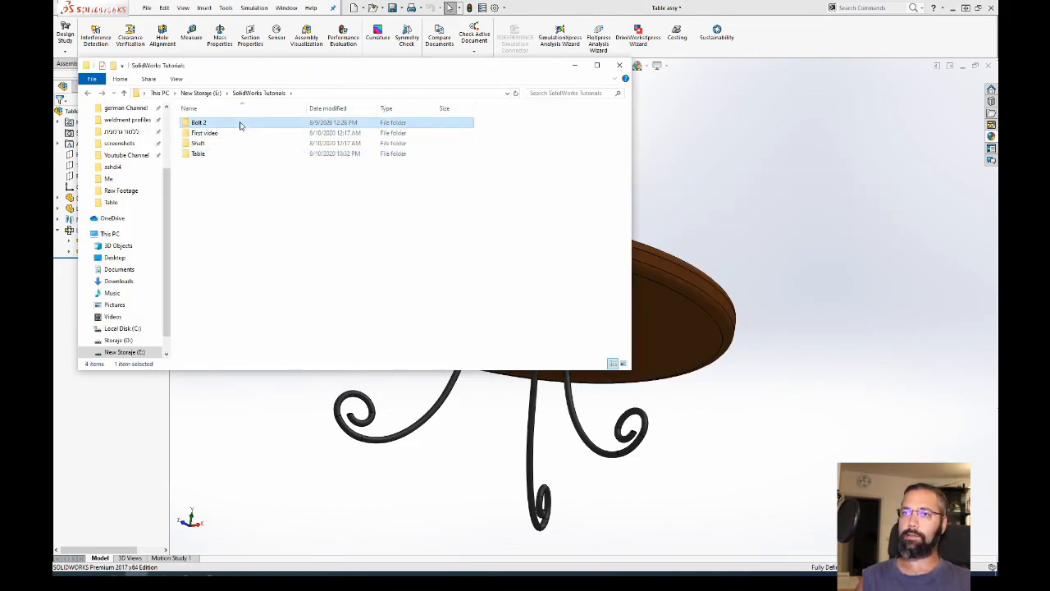
pyautogui.click(209, 124)
pyautogui.hotkey('alt', 'Up')
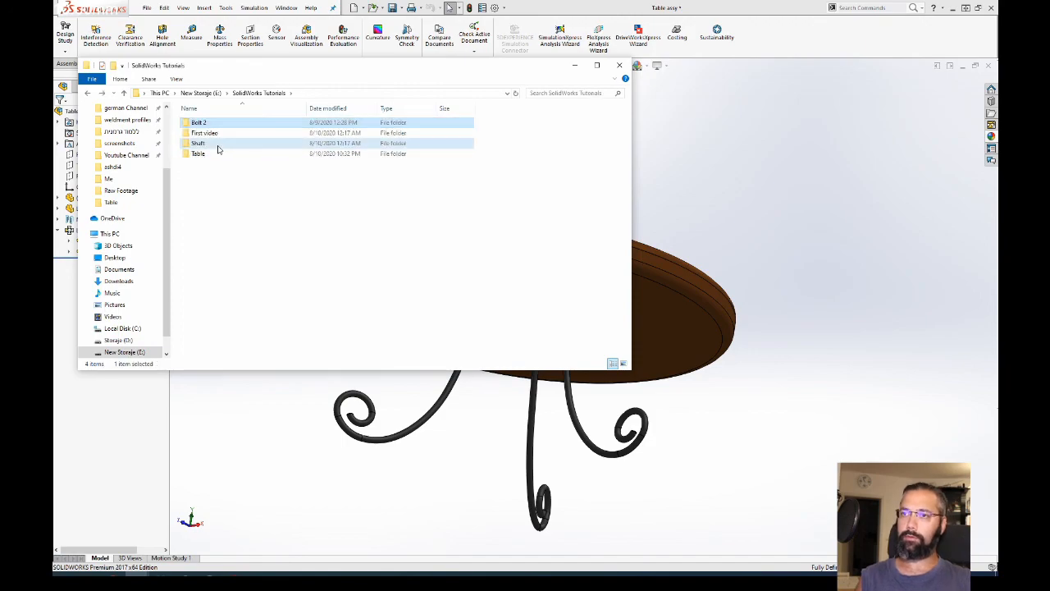
pyautogui.doubleClick(219, 137)
pyautogui.doubleClick(197, 122)
pyautogui.click(549, 291)
pyautogui.click(584, 290)
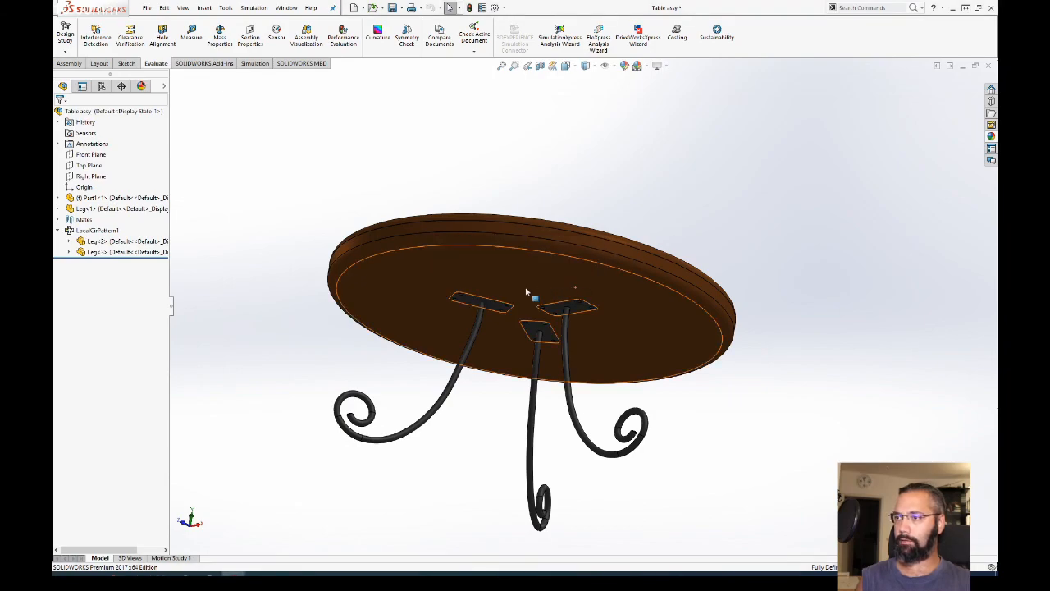
# Step: Rename the screw part file in the First video folder as First Screw
pyautogui.hotkey('alt', 'Tab')
pyautogui.press('F2')
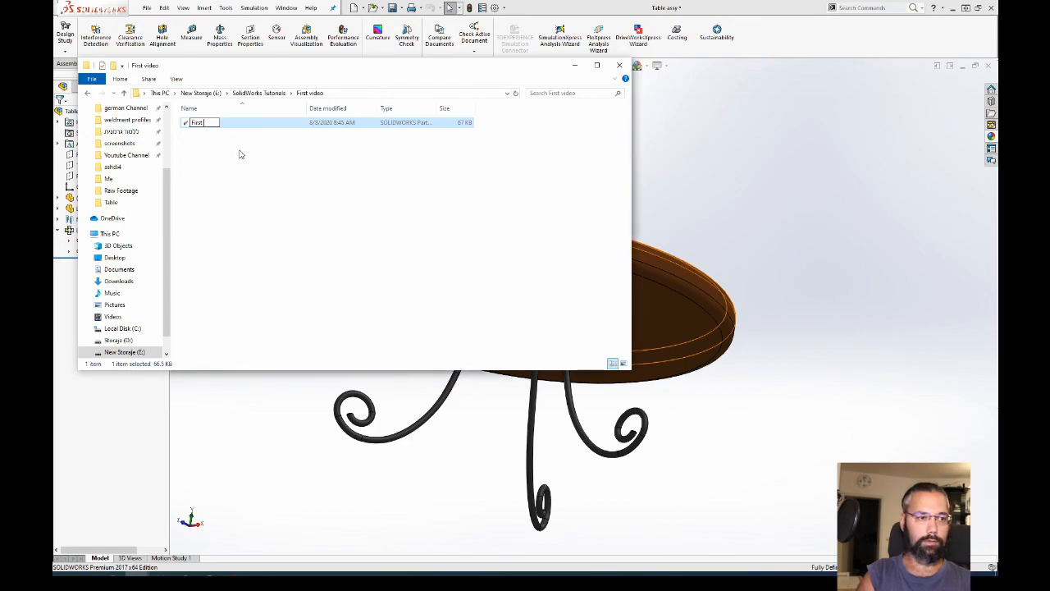
pyautogui.write('First Screw')
pyautogui.press('Return')
# Step: Insert the First Screw part into the table assembly in the free space above the tabletop and probe its shank
pyautogui.moveTo(205, 124); pyautogui.dragTo(685, 180)
pyautogui.scroll(5, 690, 191)
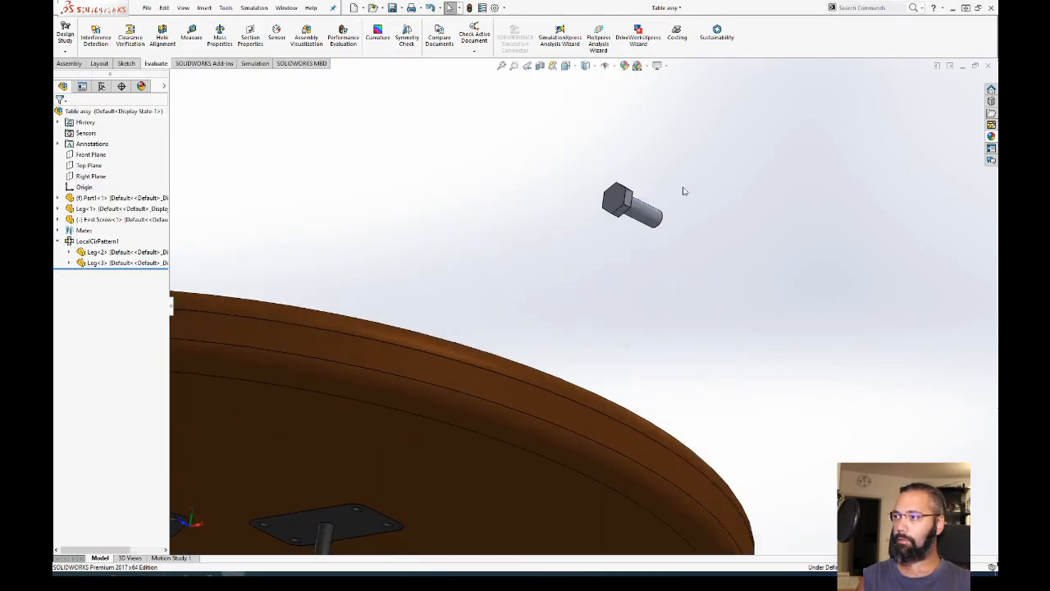
pyautogui.press('m')
pyautogui.click(645, 206)
pyautogui.press('Escape')
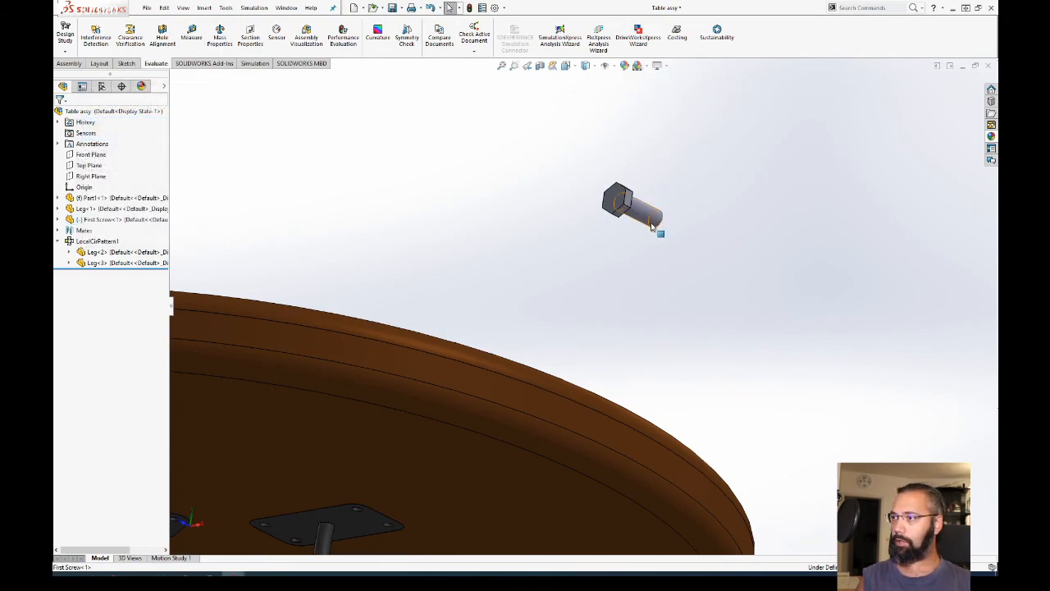
# Step: Check the inserted screw's shank diameter and open the First Screw part in its own window
pyautogui.click(657, 220)
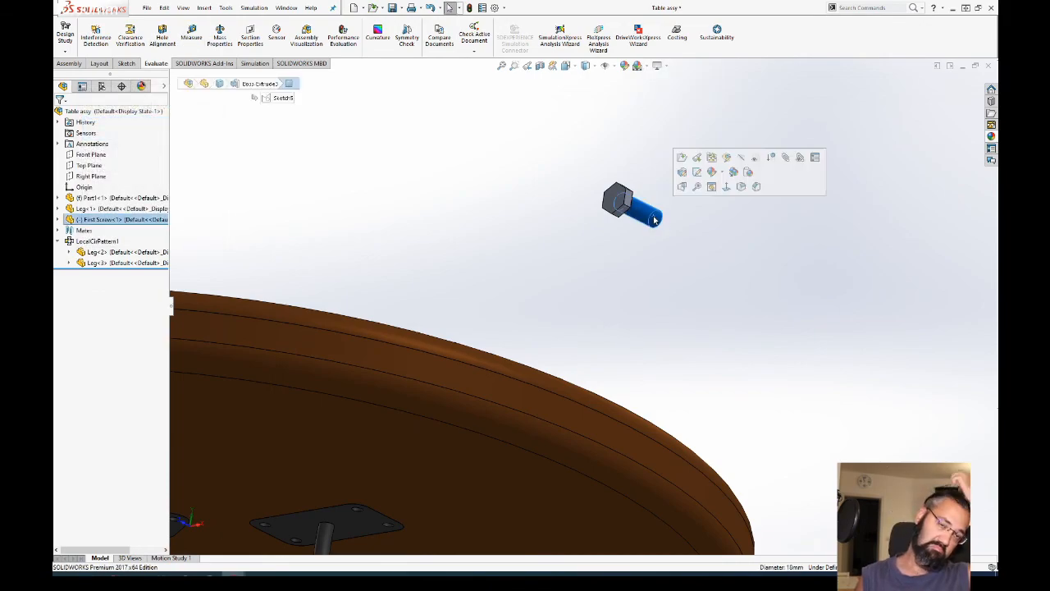
pyautogui.rightClick(655, 220)
pyautogui.press('Escape')
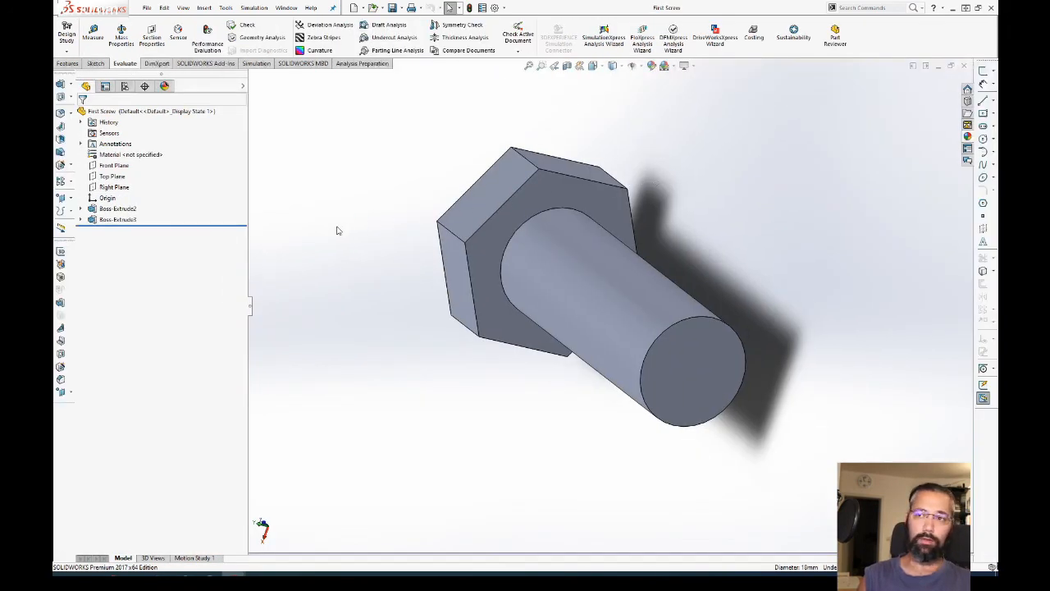
pyautogui.moveTo(484, 267); pyautogui.dragTo(533, 281, button='middle')
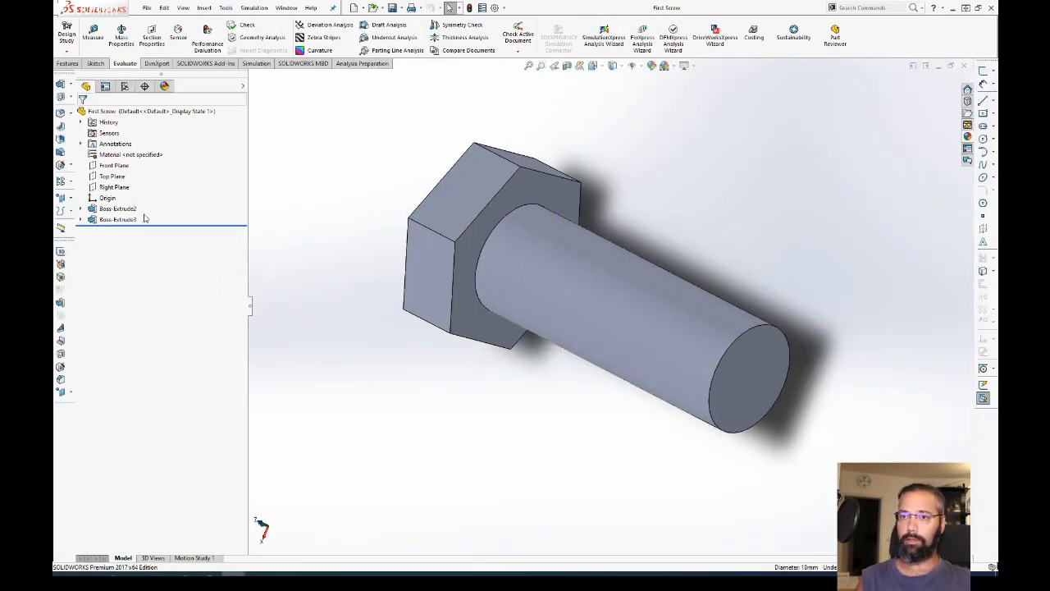
# Step: Edit the sketch of the screw's shank, set the circle's diameter to 10 mm and exit the sketch
pyautogui.click(119, 209)
pyautogui.click(93, 220)
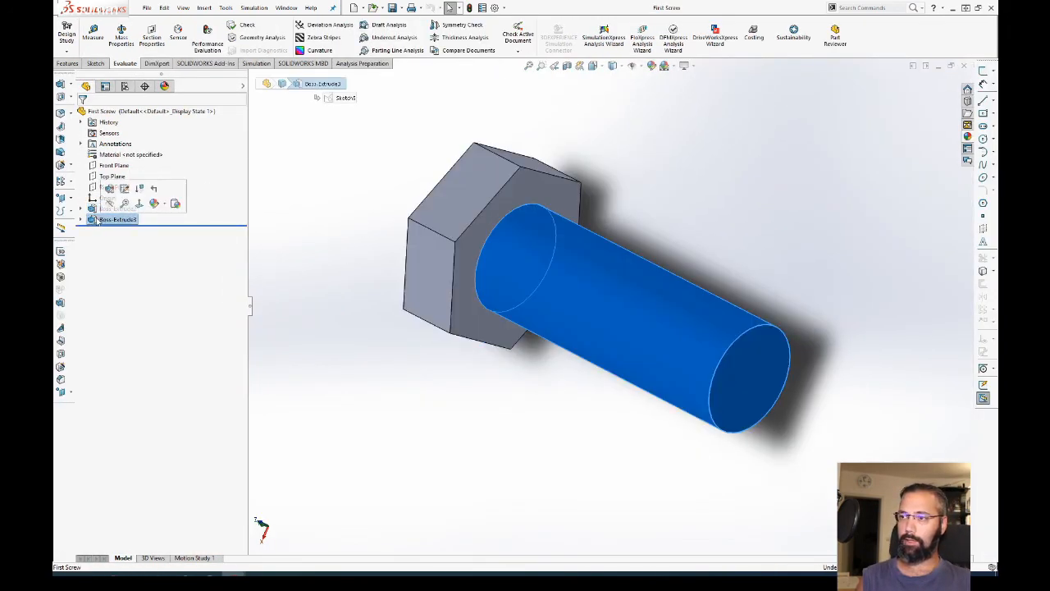
pyautogui.click(81, 220)
pyautogui.click(116, 201)
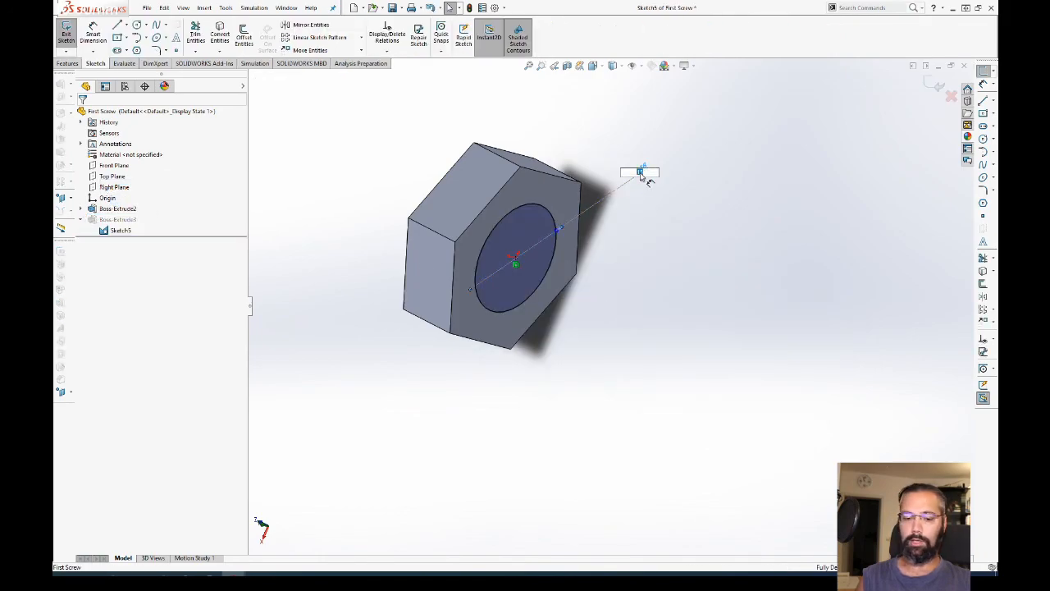
pyautogui.write('10')
pyautogui.press('Return')
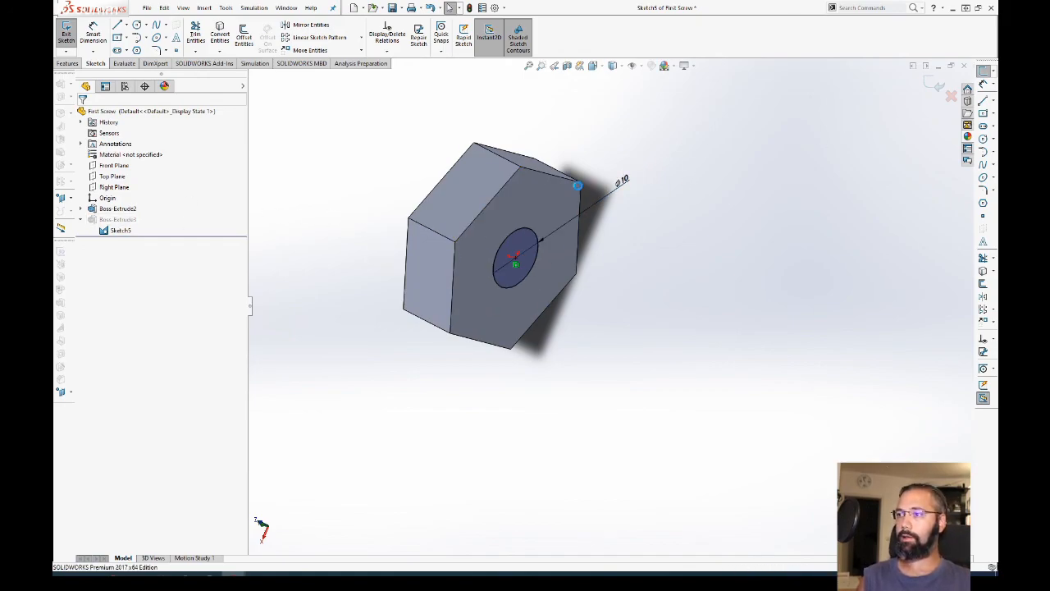
pyautogui.click(65, 33)
# Step: Edit the hexagonal head sketch, set its centre-to-side dimension to 8 mm and exit the sketch
pyautogui.click(117, 209)
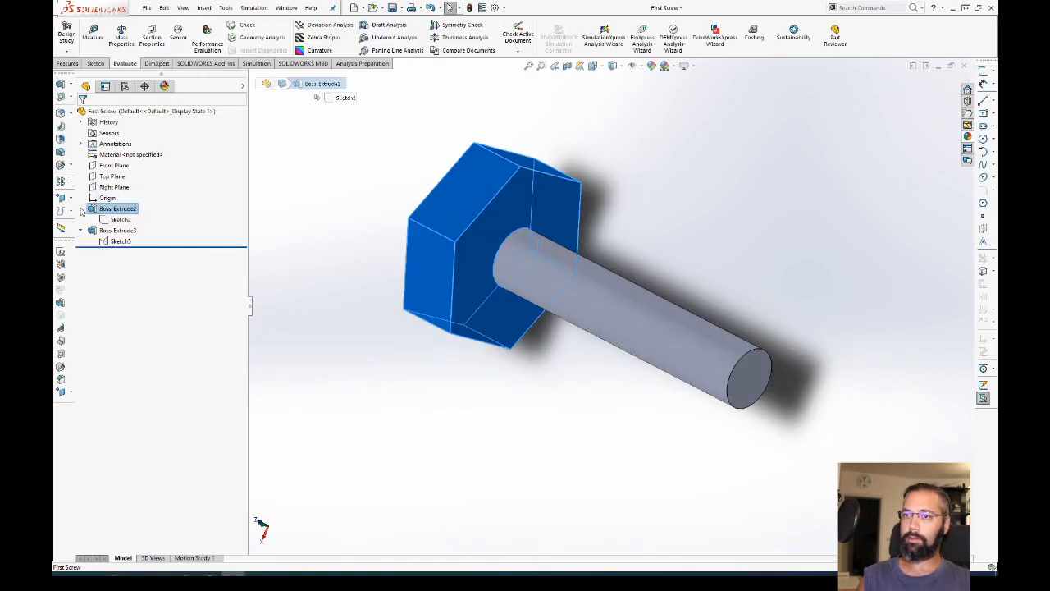
pyautogui.click(120, 219)
pyautogui.click(110, 188)
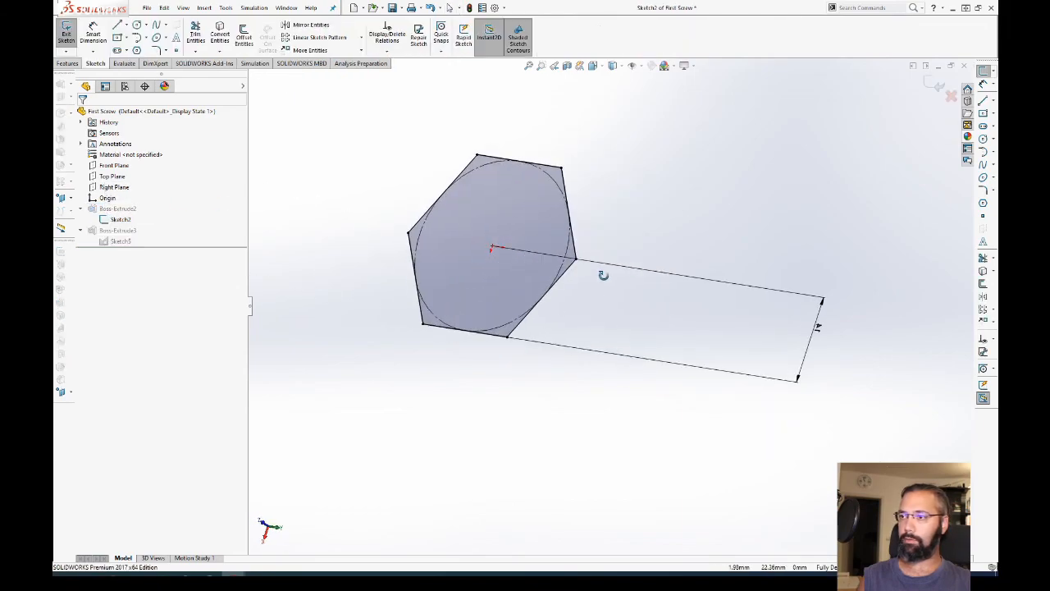
pyautogui.click(820, 333)
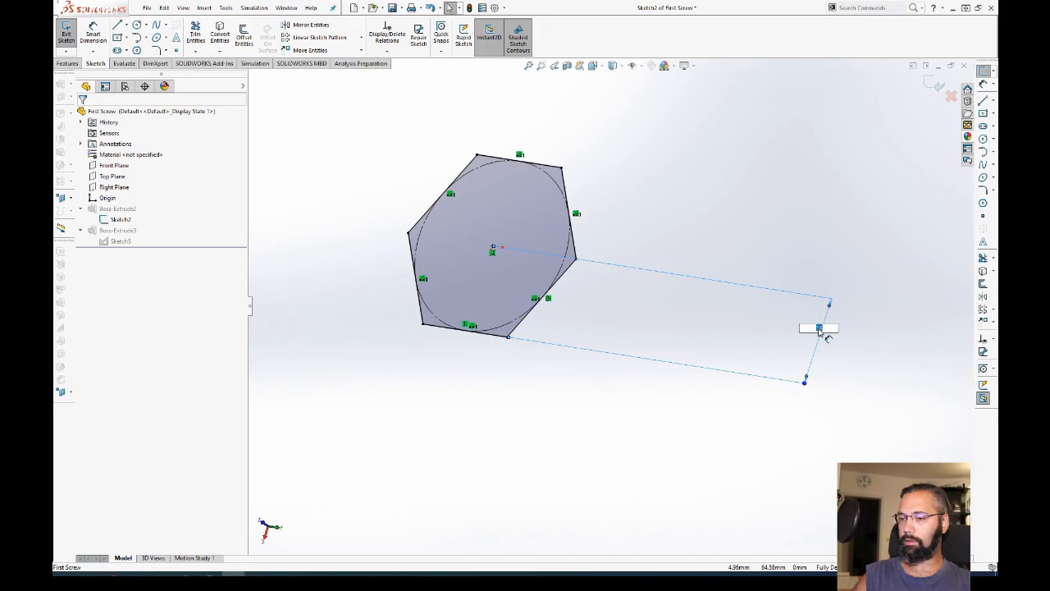
pyautogui.write('8')
pyautogui.press('Return')
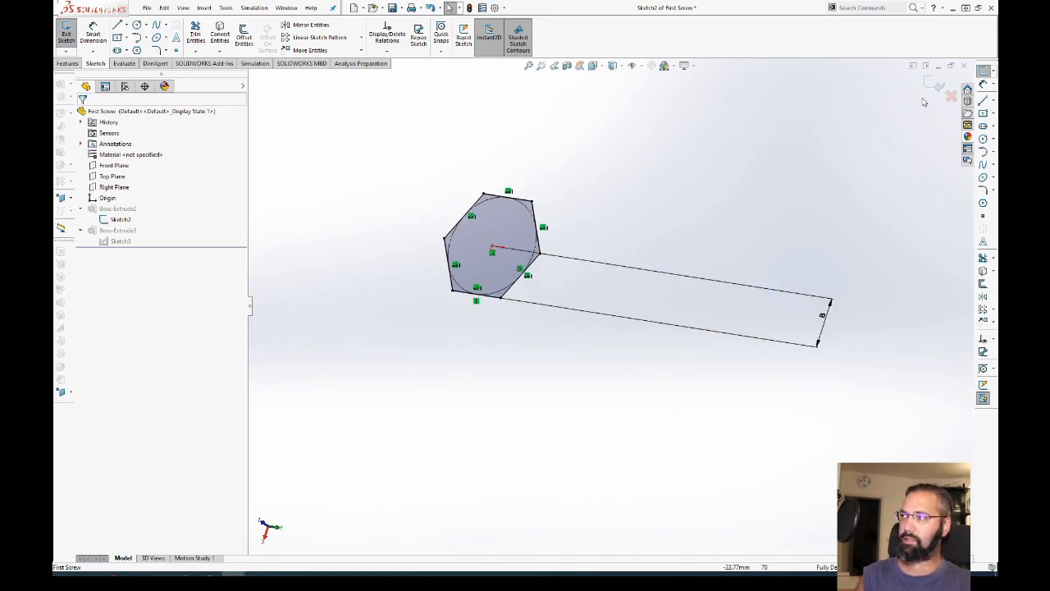
pyautogui.click(931, 88)
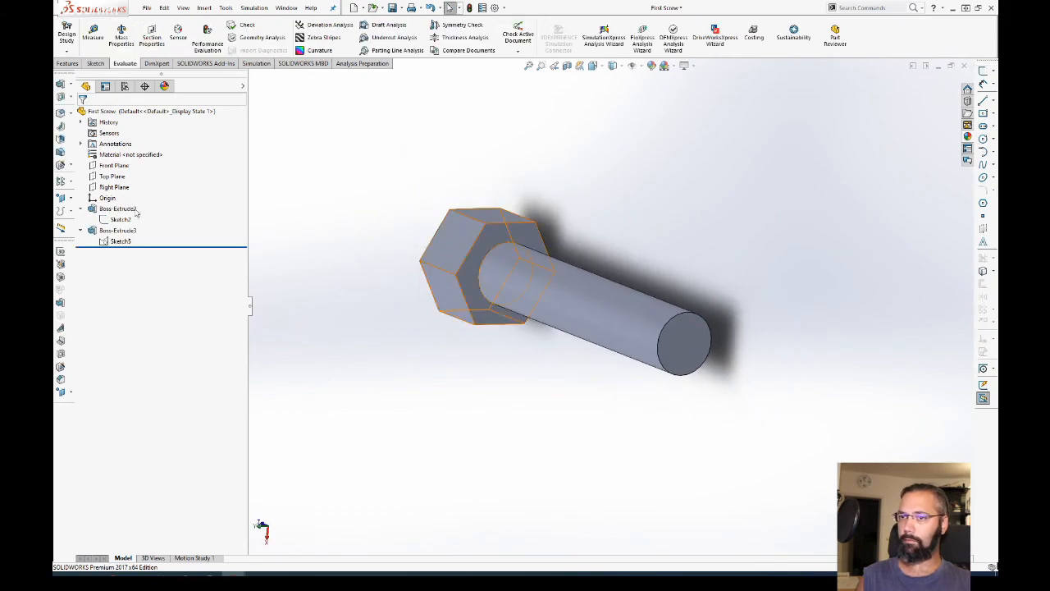
# Step: Reopen the hexagonal head sketch, set its centre-to-side dimension to 10 mm and rebuild the screw
pyautogui.click(122, 219)
pyautogui.click(129, 183)
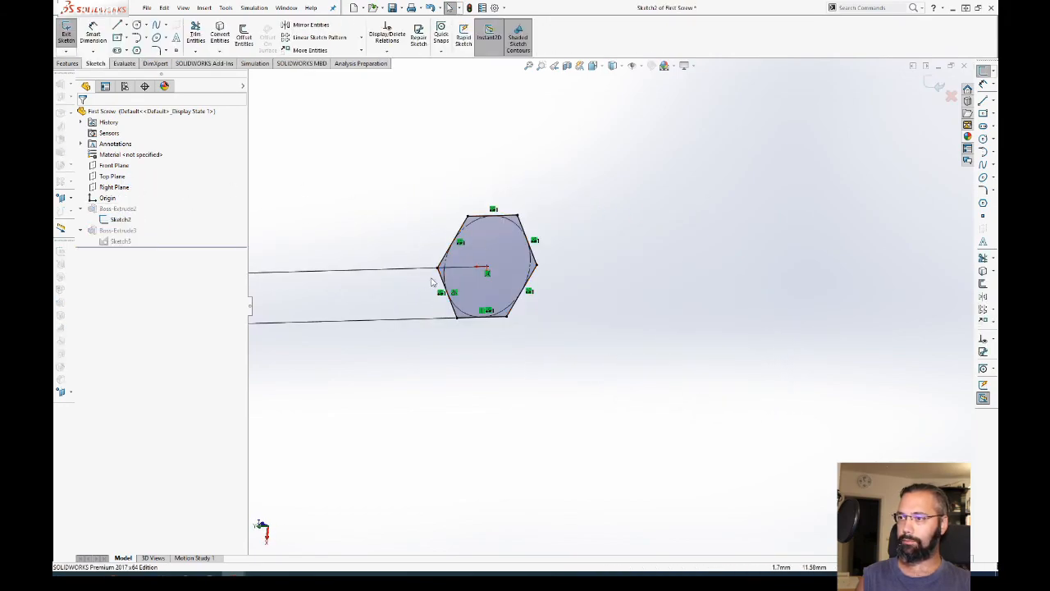
pyautogui.write('10')
pyautogui.press('Return')
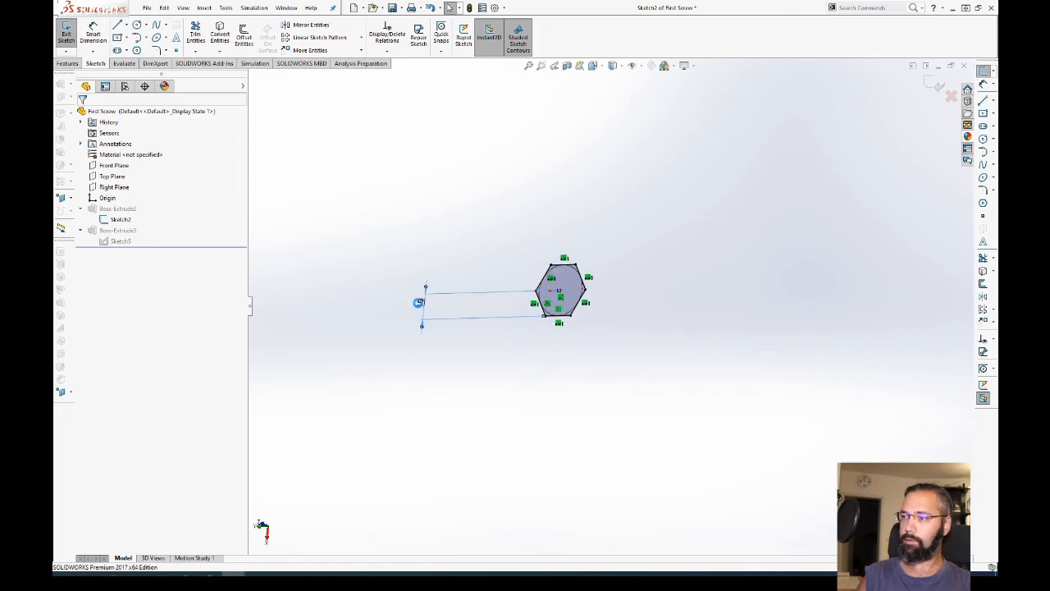
pyautogui.hotkey('ctrl', 'b')
# Step: Open the screw head's extrusion settings, check the depth and accept them
pyautogui.moveTo(656, 272)
pyautogui.mouseDown(button='middle')
pyautogui.moveTo(560, 361)
pyautogui.moveTo(584, 537)
pyautogui.mouseUp(button='middle')
pyautogui.hotkey('ctrl', '7')
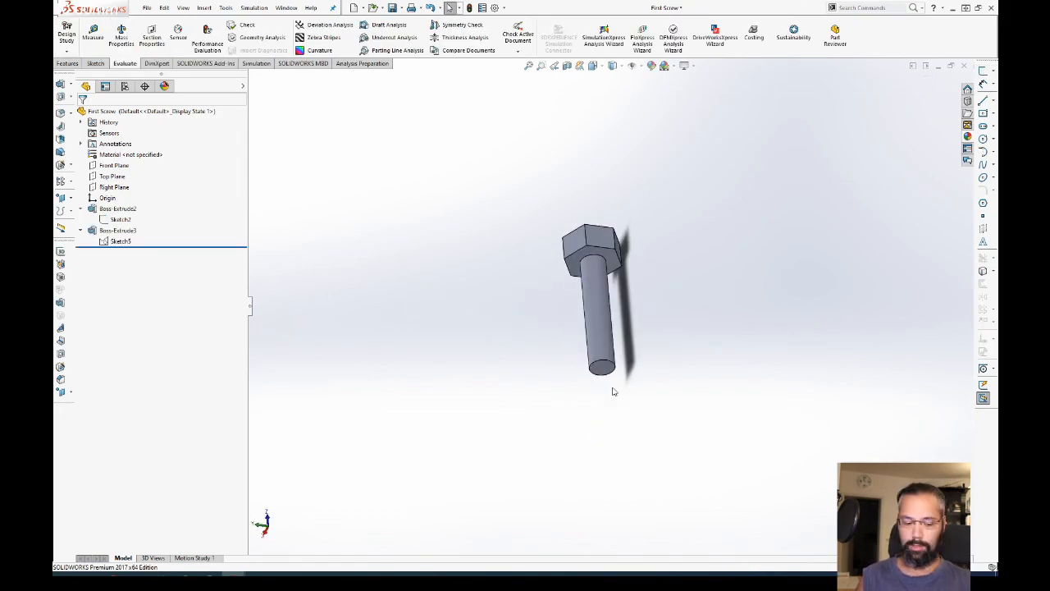
pyautogui.click(101, 212)
pyautogui.click(107, 187)
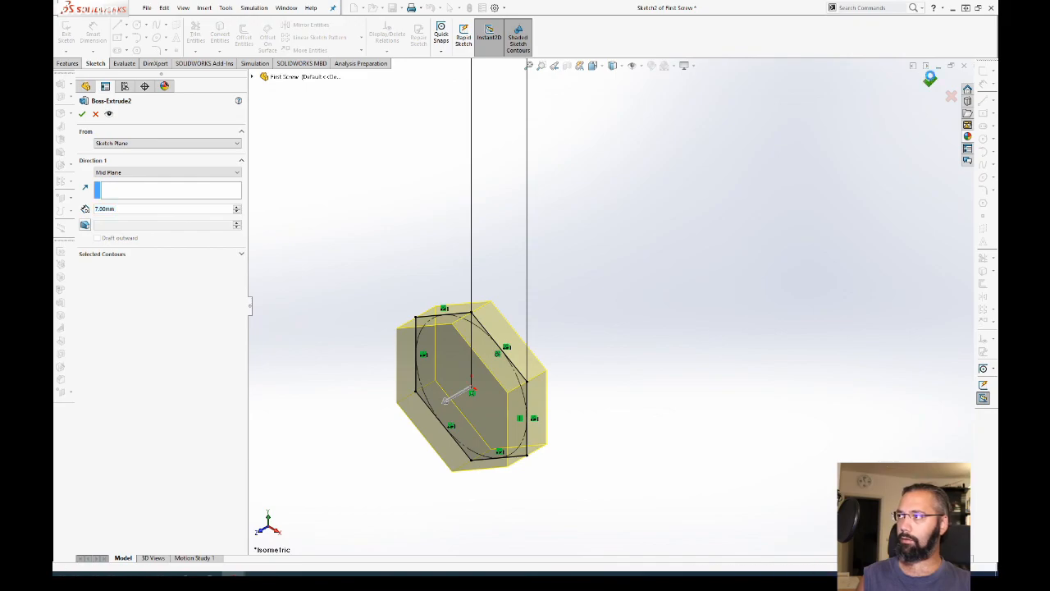
pyautogui.click(929, 81)
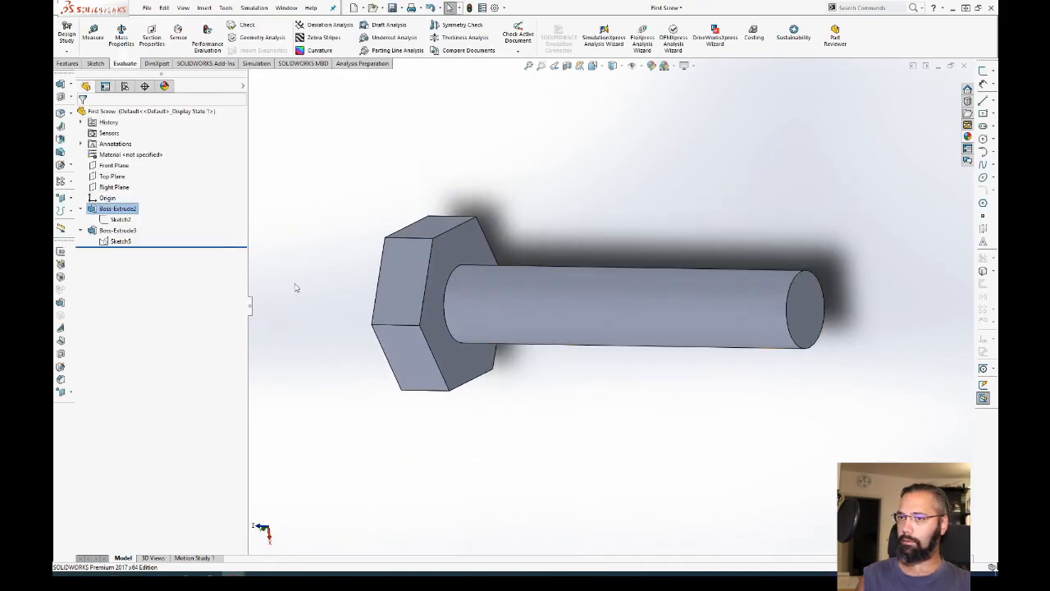
# Step: Edit the screw shank's extrusion, trying depths of 10 mm and 20 mm before accepting 25 mm
pyautogui.click(96, 230)
pyautogui.click(105, 202)
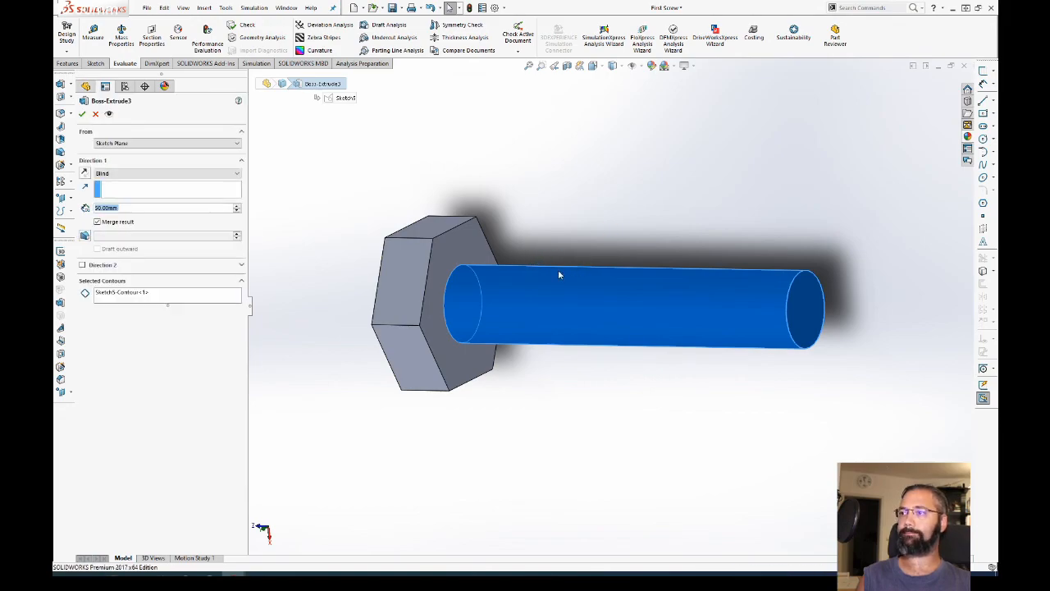
pyautogui.write('10')
pyautogui.press('Return')
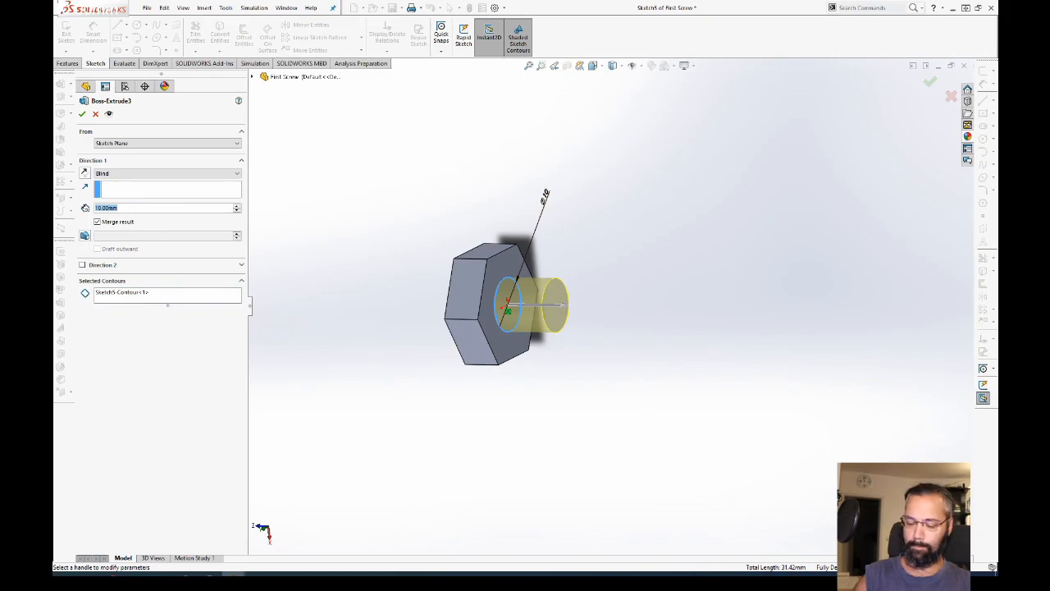
pyautogui.write('20')
pyautogui.press('Return')
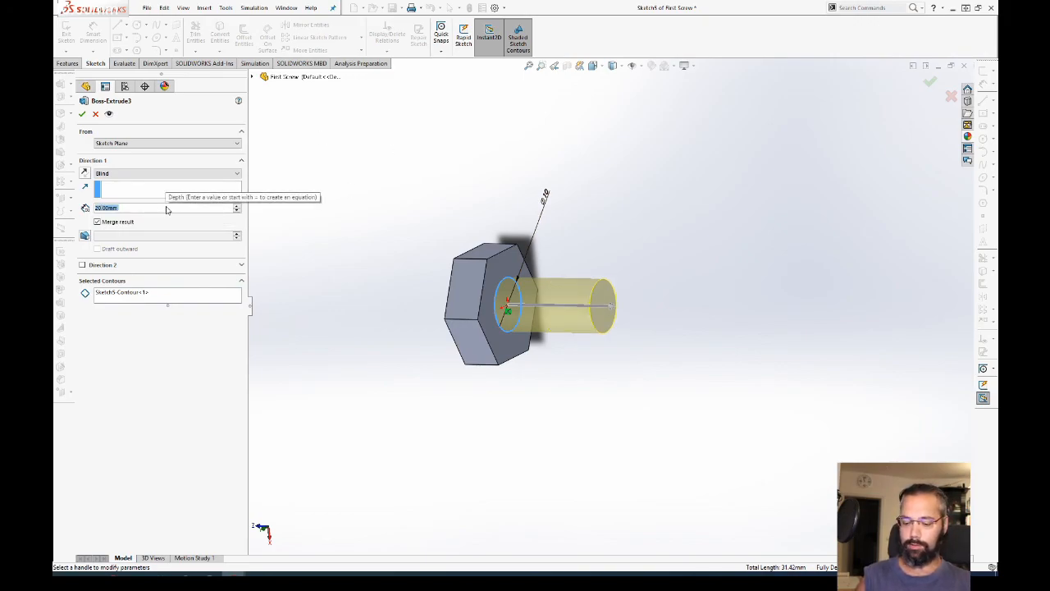
pyautogui.write('25')
pyautogui.press('Return')
pyautogui.click(930, 81)
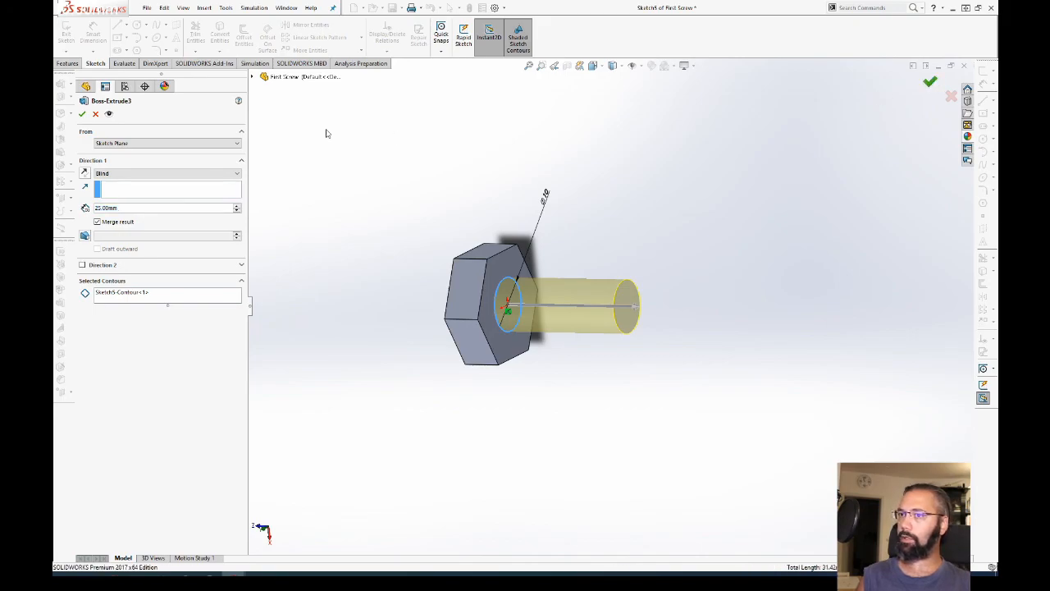
# Step: Return to the table assembly, rebuild it with the changed screw and collapse the leg pattern in the tree
pyautogui.hotkey('ctrl', '7')
pyautogui.hotkey('ctrl', 'Tab')
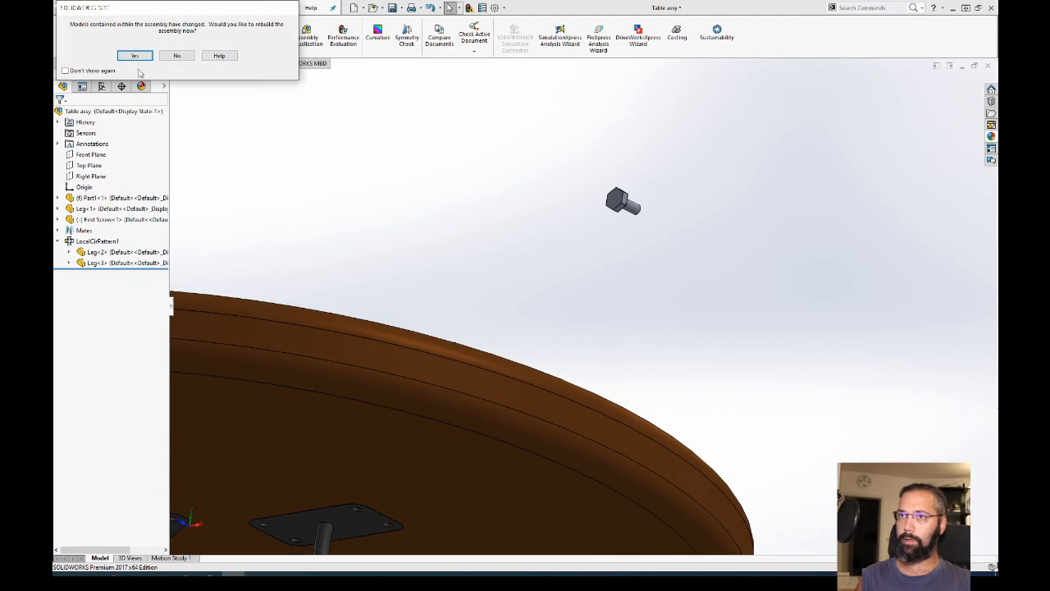
pyautogui.click(135, 55)
pyautogui.moveTo(656, 219); pyautogui.dragTo(626, 242, button='middle')
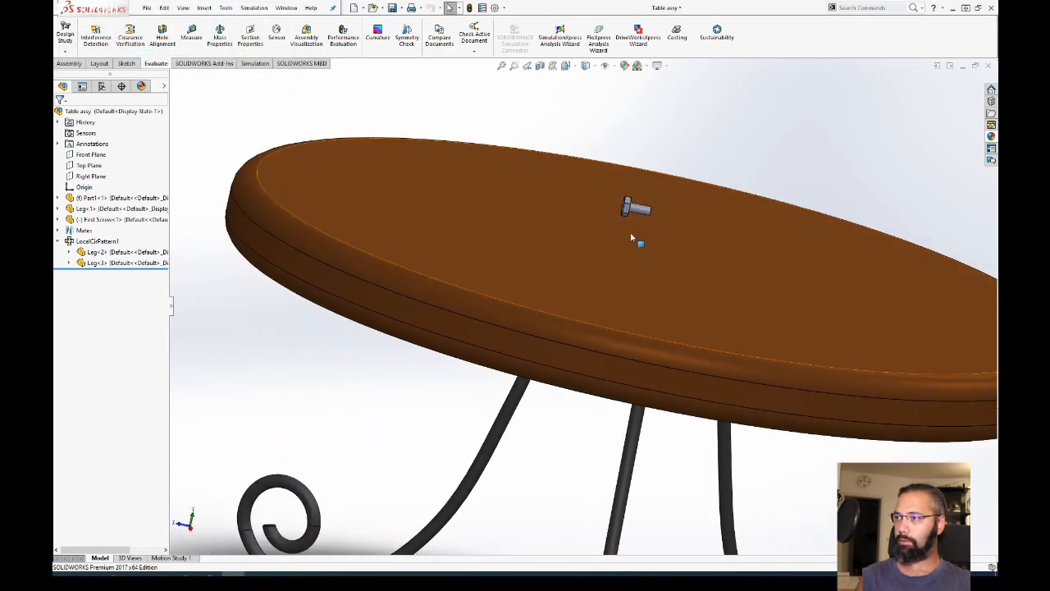
pyautogui.click(627, 243)
pyautogui.click(699, 101)
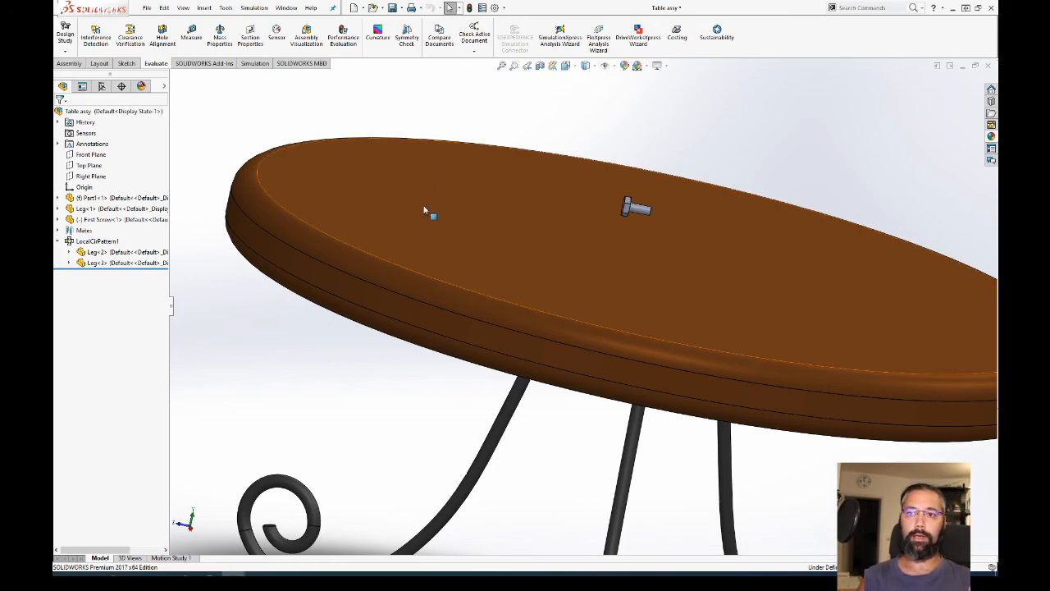
pyautogui.click(59, 242)
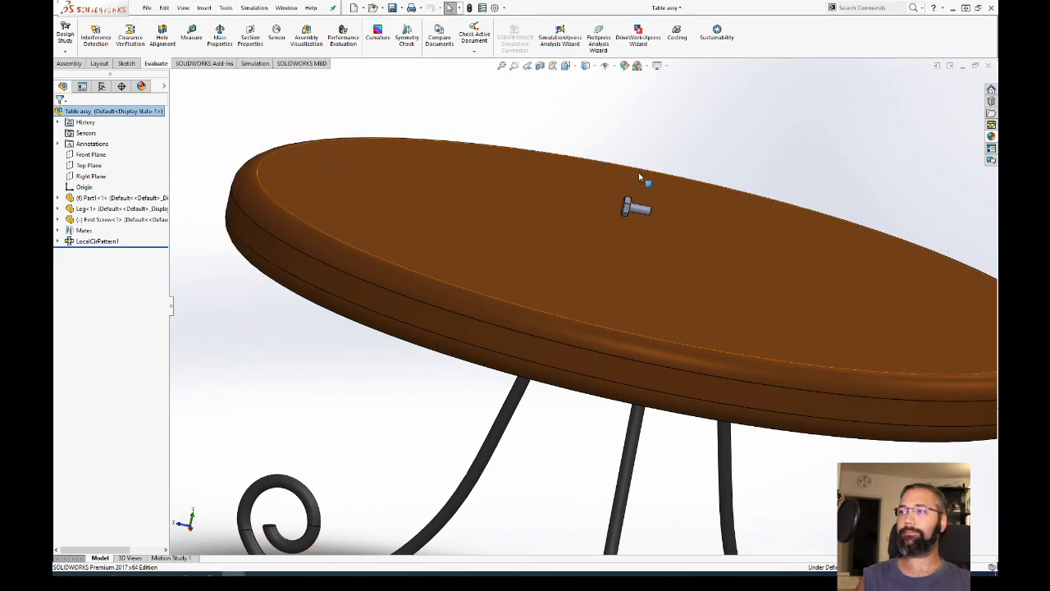
# Step: Add a coincident mate between the underside of the screw's hexagonal head and the face of the leg's mounting plate
pyautogui.scroll(-3, 678, 147)
pyautogui.scroll(3, 182, 48)
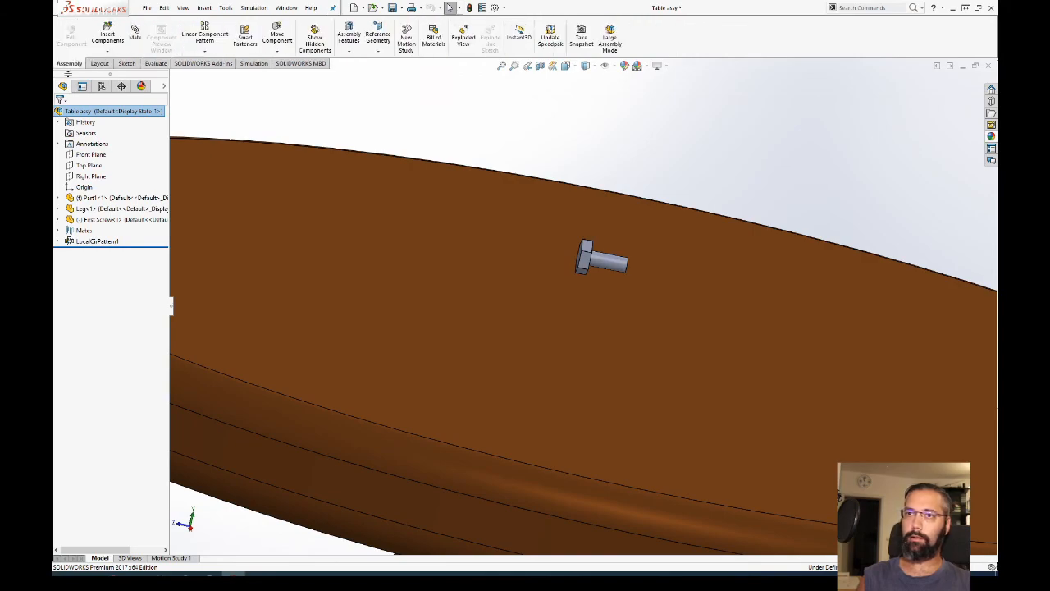
pyautogui.click(604, 265)
pyautogui.moveTo(604, 256); pyautogui.dragTo(187, 162, button='middle')
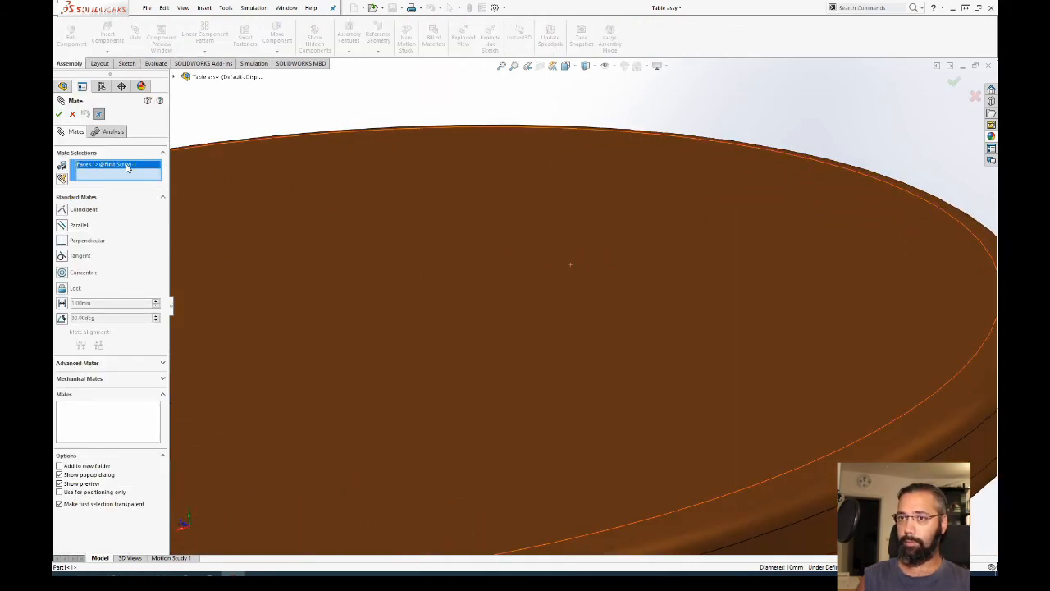
pyautogui.press('Delete')
pyautogui.scroll(5, 509, 185)
pyautogui.scroll(-6, 264, 316)
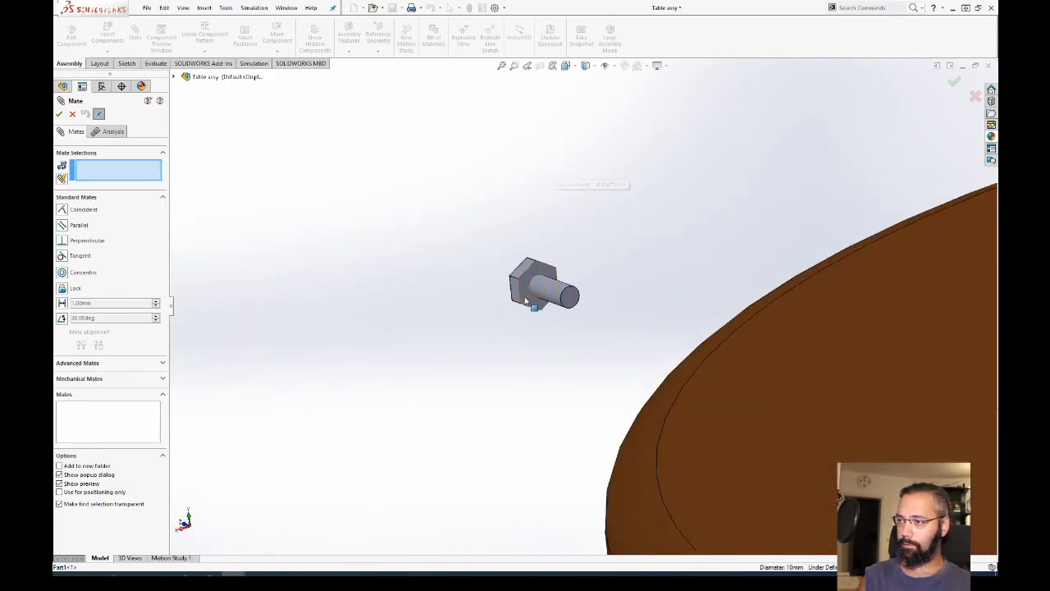
pyautogui.click(527, 297)
pyautogui.scroll(5, 682, 361)
pyautogui.moveTo(682, 362); pyautogui.dragTo(758, 227, button='middle')
pyautogui.scroll(5, 674, 387)
pyautogui.scroll(-8, 673, 391)
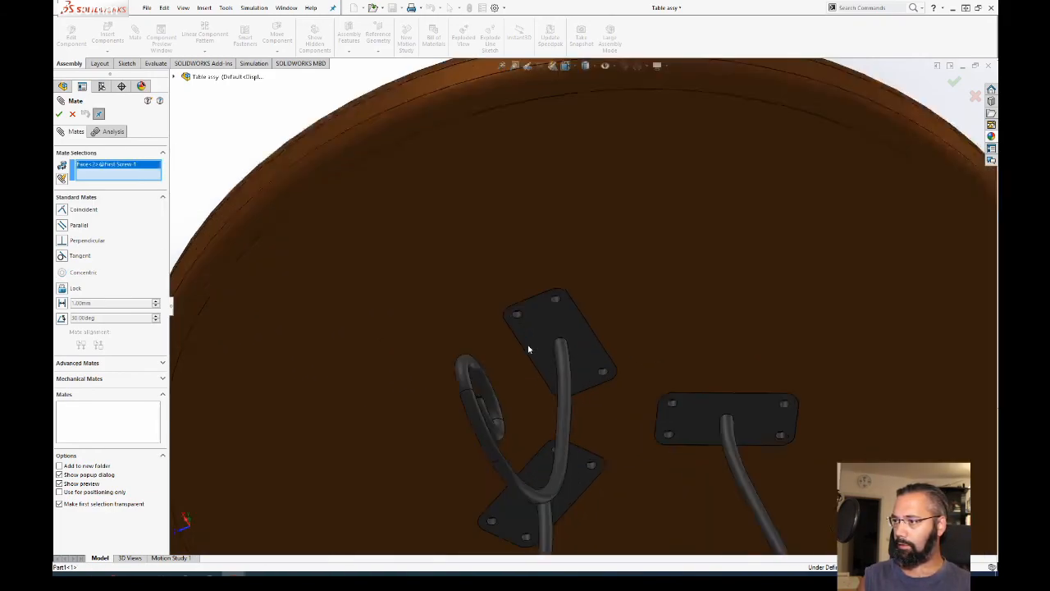
pyautogui.click(580, 289)
pyautogui.scroll(-8, 580, 283)
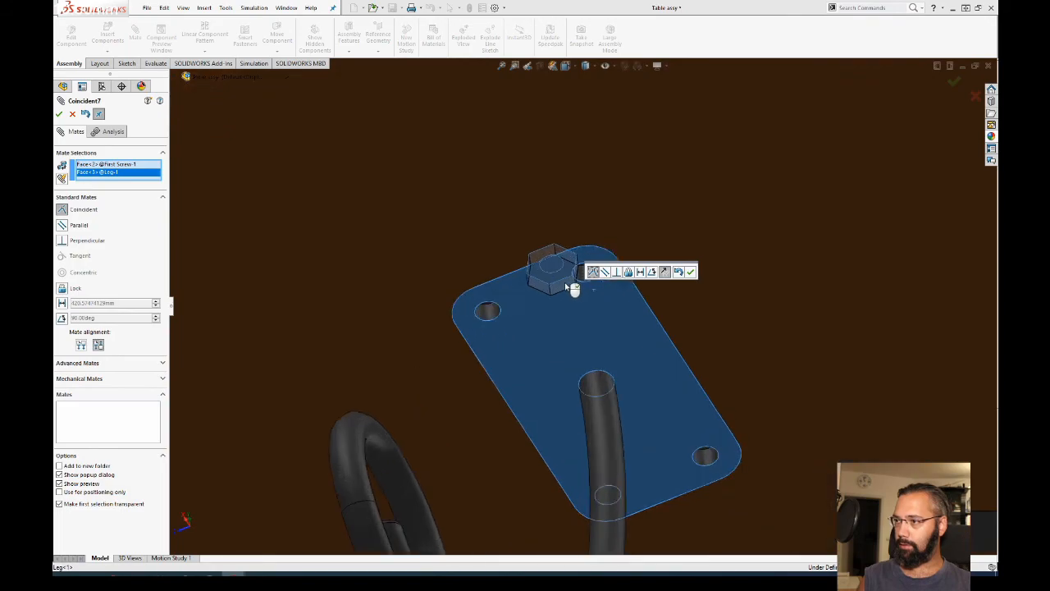
pyautogui.click(691, 271)
pyautogui.moveTo(559, 273); pyautogui.dragTo(533, 242, button='middle')
pyautogui.press('Escape')
# Step: Mate the screw's shank concentric with the nearby corner hole of the leg plate, with rotation locked
pyautogui.moveTo(579, 231); pyautogui.dragTo(657, 299)
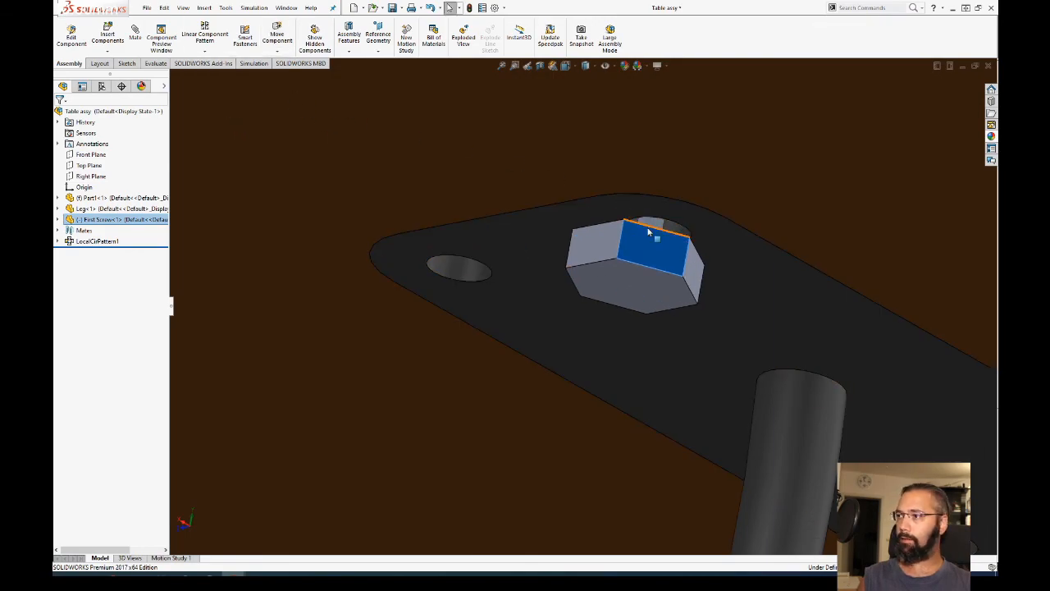
pyautogui.scroll(-6, 647, 232)
pyautogui.click(646, 251)
pyautogui.click(135, 34)
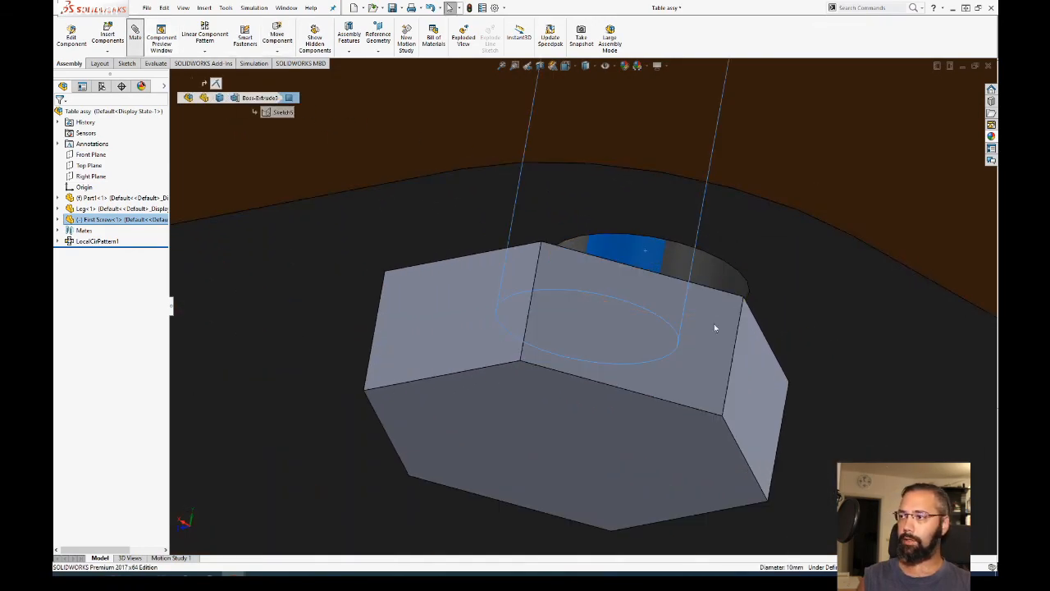
pyautogui.click(701, 280)
pyautogui.scroll(3, 399, 271)
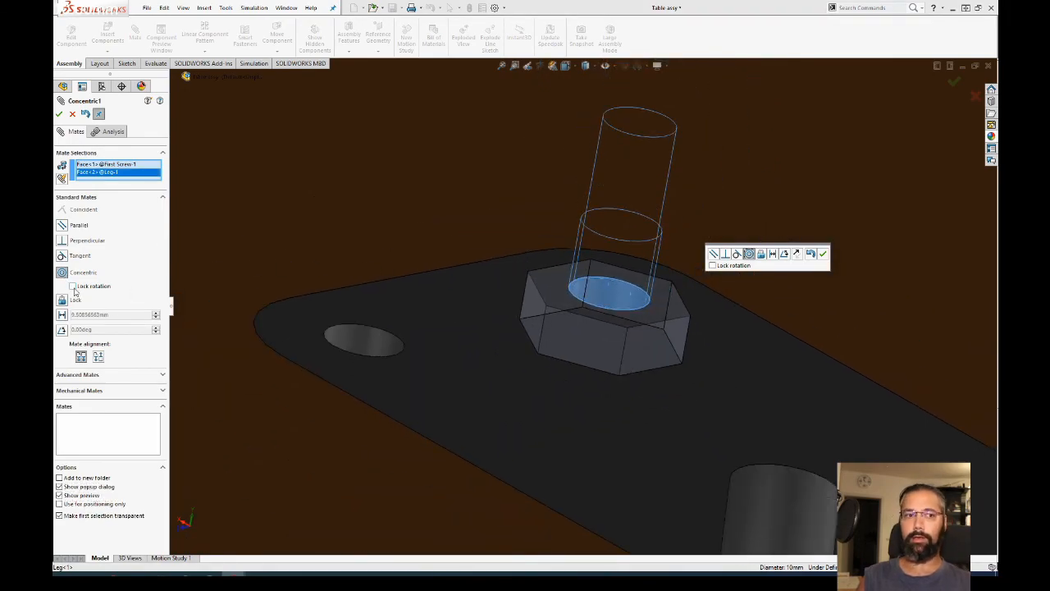
pyautogui.click(73, 286)
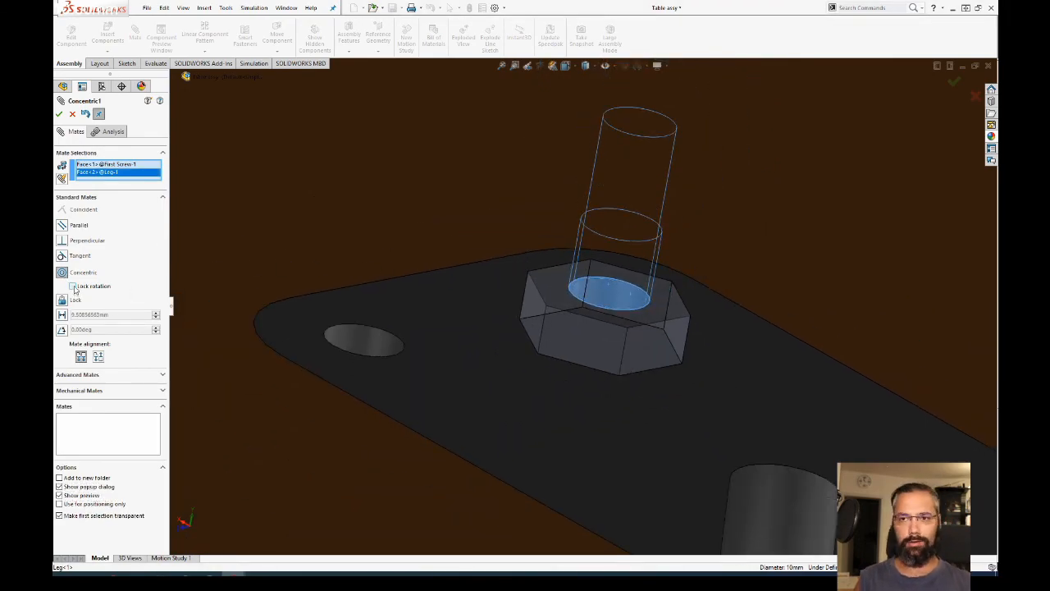
pyautogui.click(59, 114)
pyautogui.moveTo(539, 192); pyautogui.dragTo(553, 291, button='middle')
pyautogui.click(59, 114)
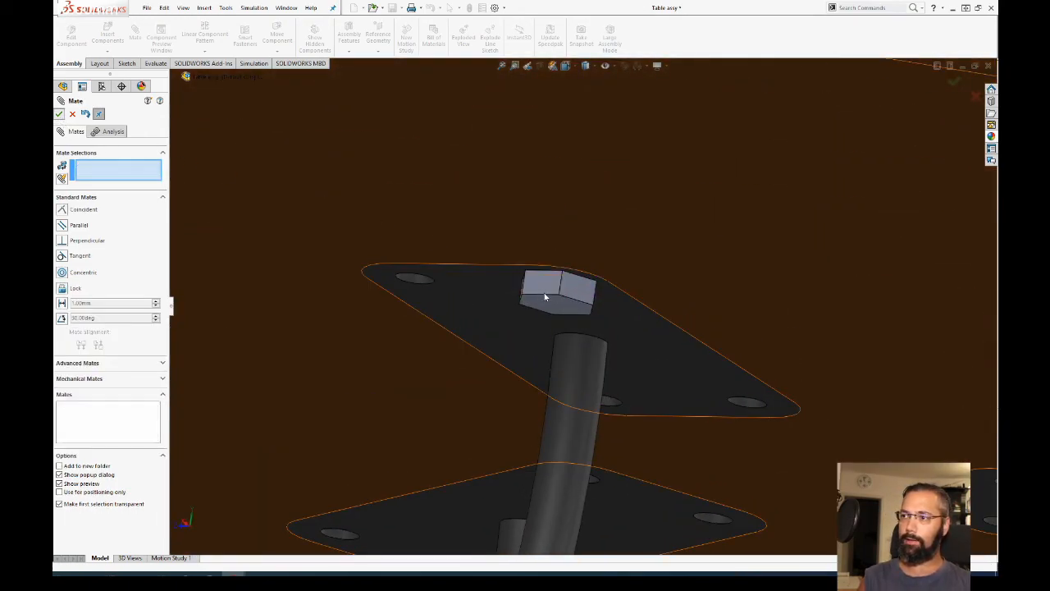
pyautogui.click(575, 294)
pyautogui.scroll(2, 562, 311)
pyautogui.moveTo(562, 310); pyautogui.dragTo(589, 162, button='middle')
pyautogui.press('Escape')
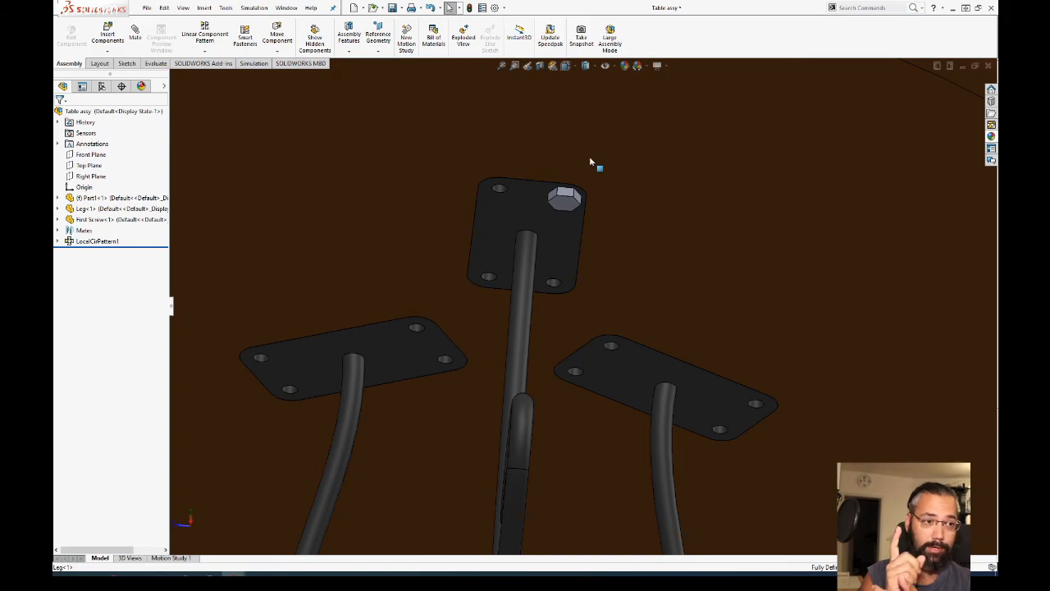
# Step: Try a pattern driven component pattern of the screw using the leg plate's M10 clearance holes as the driving feature
pyautogui.click(580, 183)
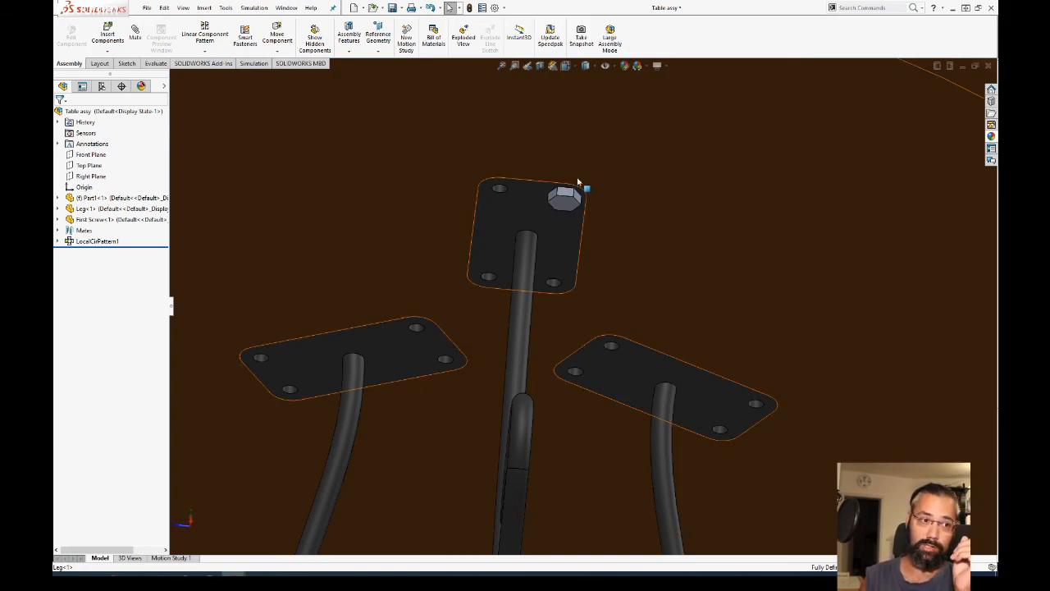
pyautogui.click(205, 51)
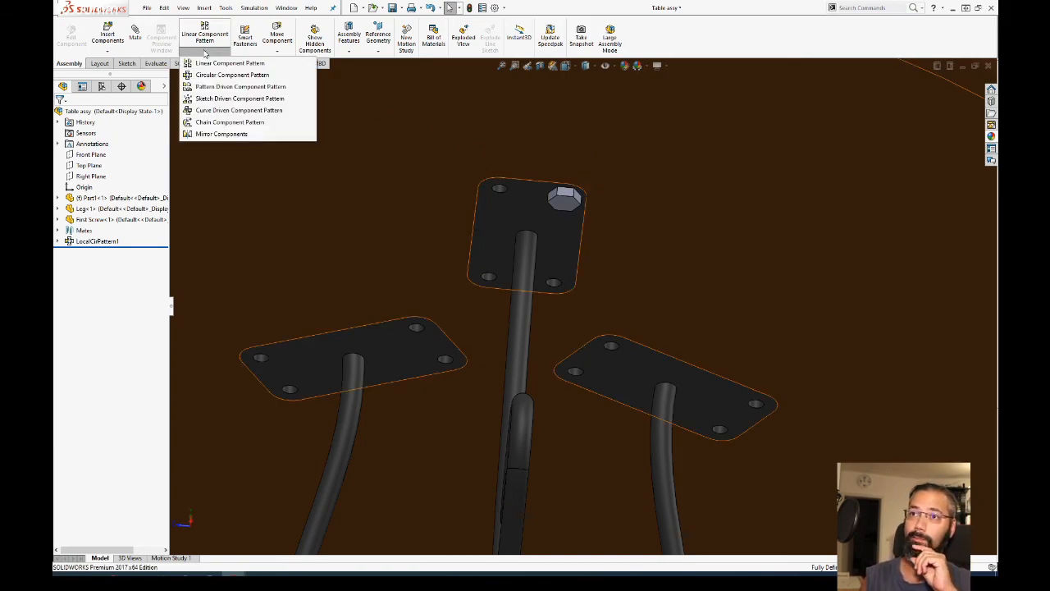
pyautogui.click(267, 87)
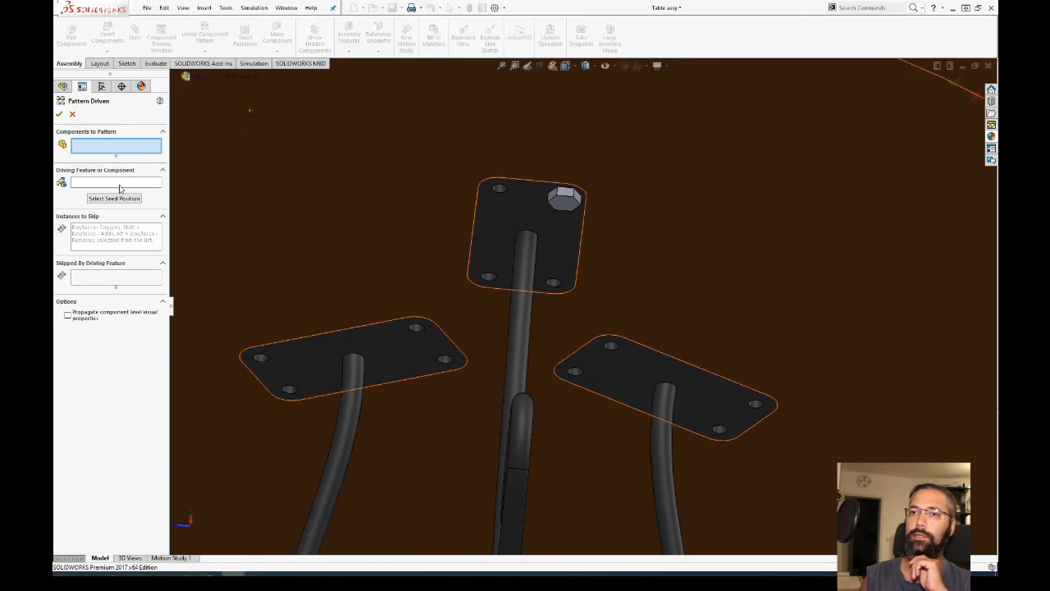
pyautogui.click(564, 200)
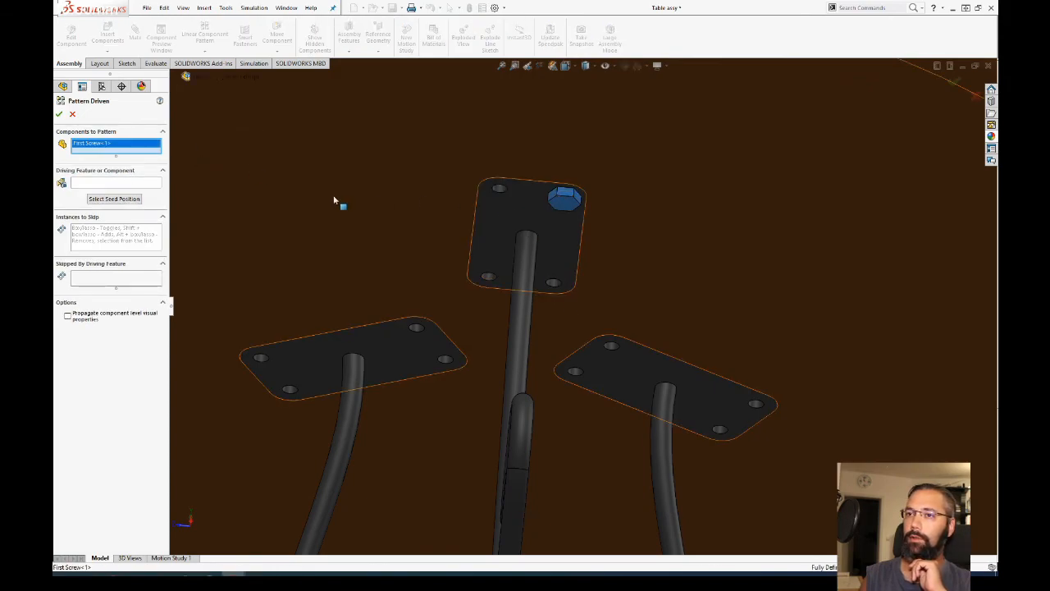
pyautogui.click(145, 185)
pyautogui.click(499, 182)
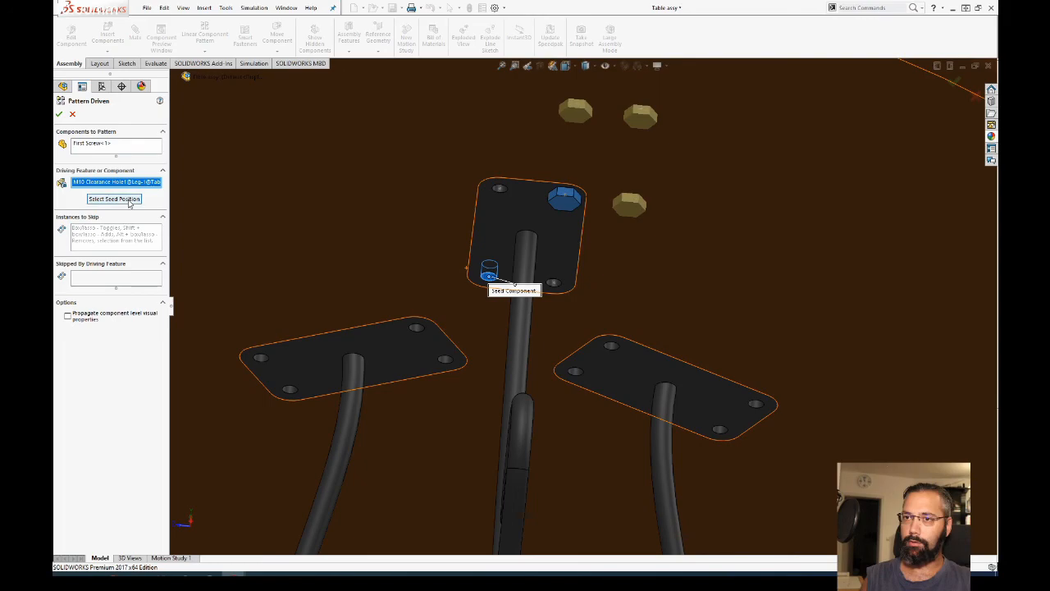
pyautogui.scroll(4, 579, 305)
pyautogui.moveTo(574, 300); pyautogui.dragTo(530, 213, button='middle')
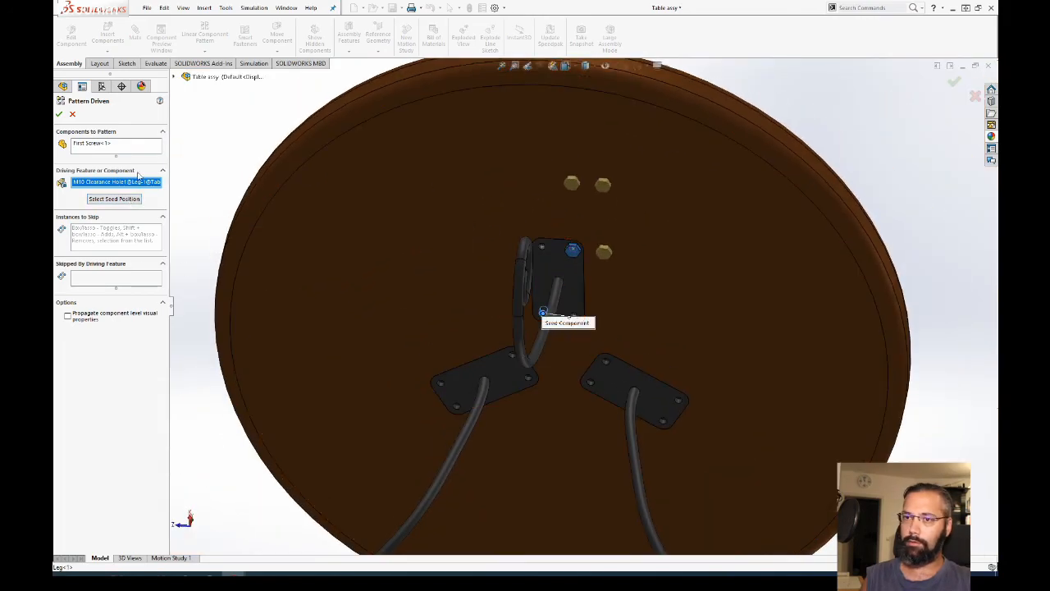
pyautogui.press('Return')
# Step: Edit the screw's concentric mate, replacing its hole face with the diagonally opposite corner hole, the seed of the leg plate's hole feature
pyautogui.moveTo(574, 262); pyautogui.dragTo(584, 279, button='middle')
pyautogui.scroll(-5, 589, 283)
pyautogui.click(58, 219)
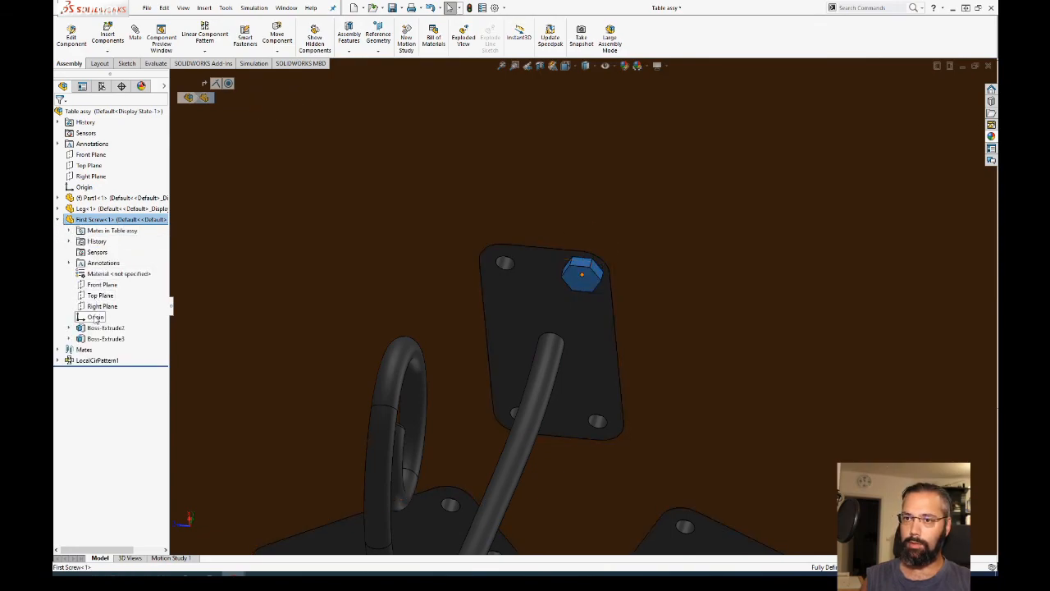
pyautogui.click(69, 230)
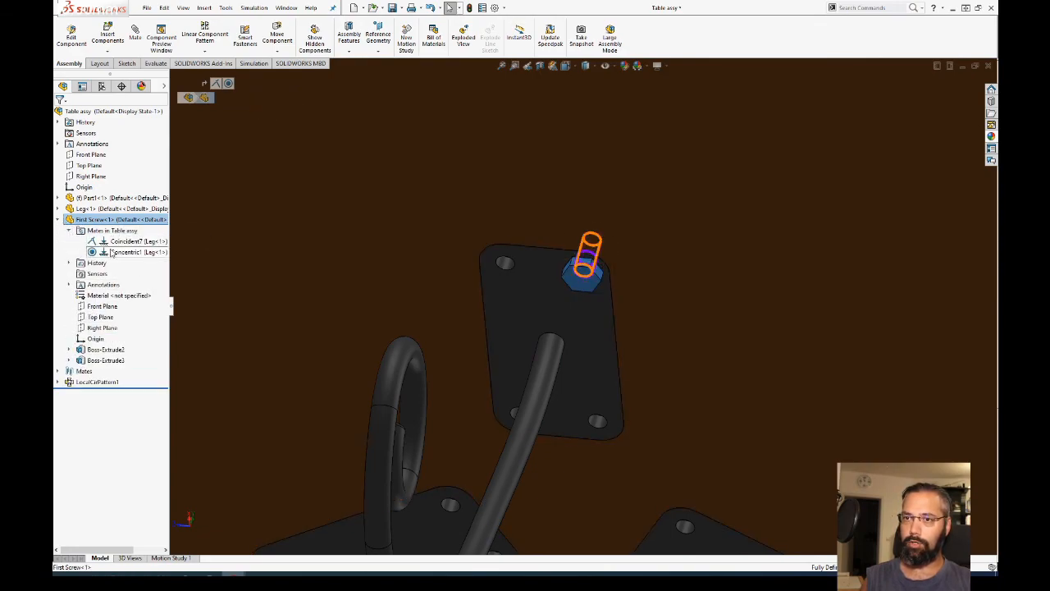
pyautogui.click(116, 253)
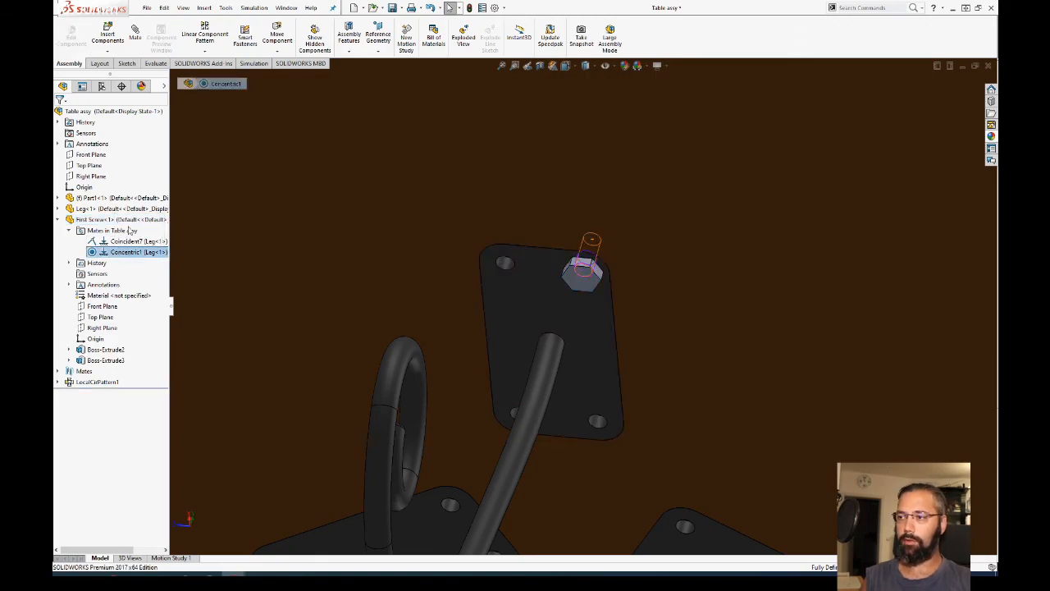
pyautogui.click(101, 174)
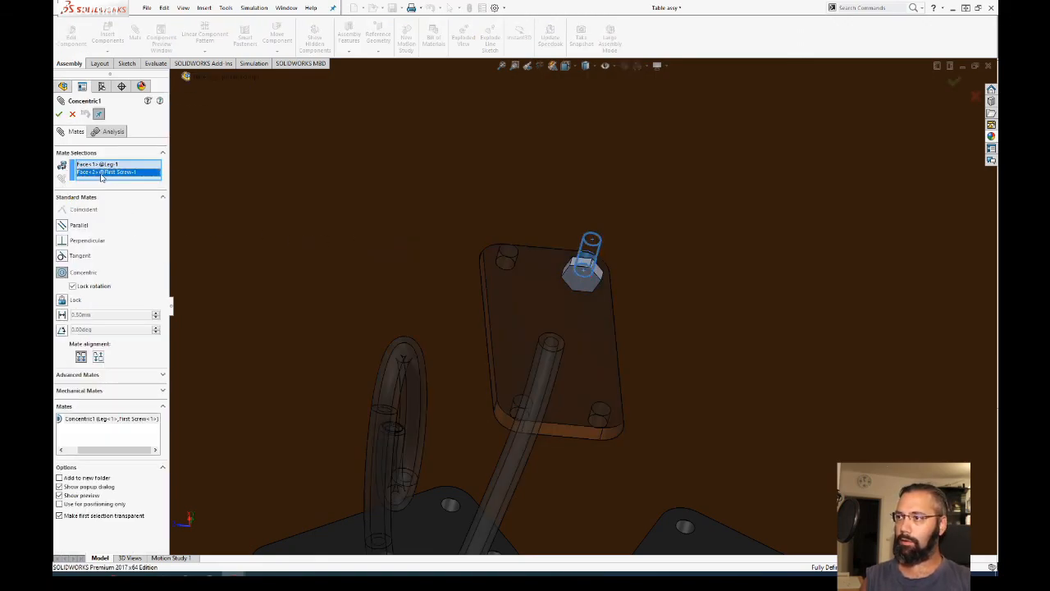
pyautogui.click(103, 165)
pyautogui.press('Delete')
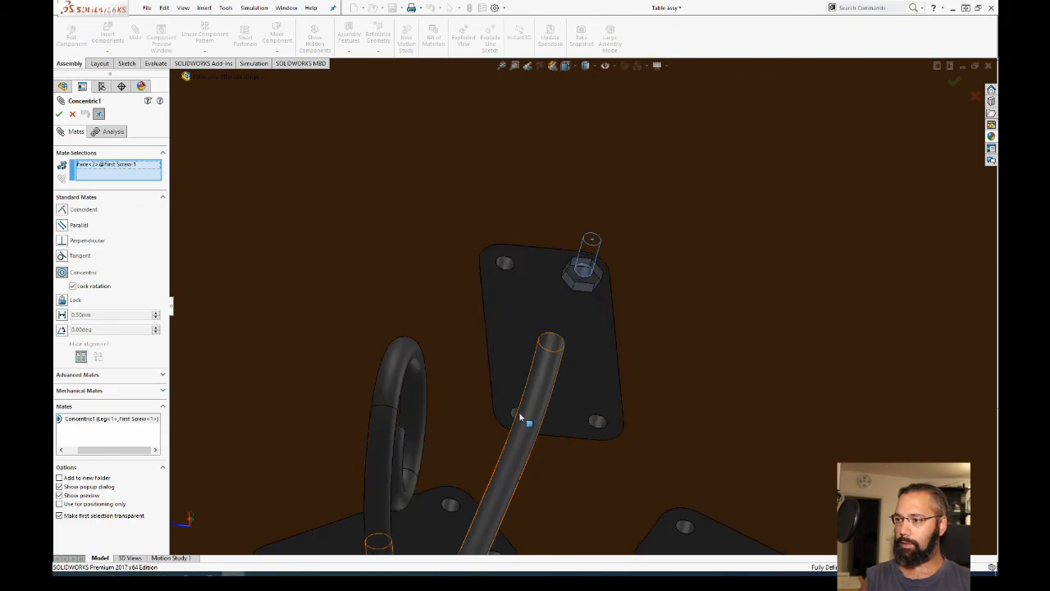
pyautogui.moveTo(520, 416); pyautogui.dragTo(497, 396, button='middle')
pyautogui.click(483, 385)
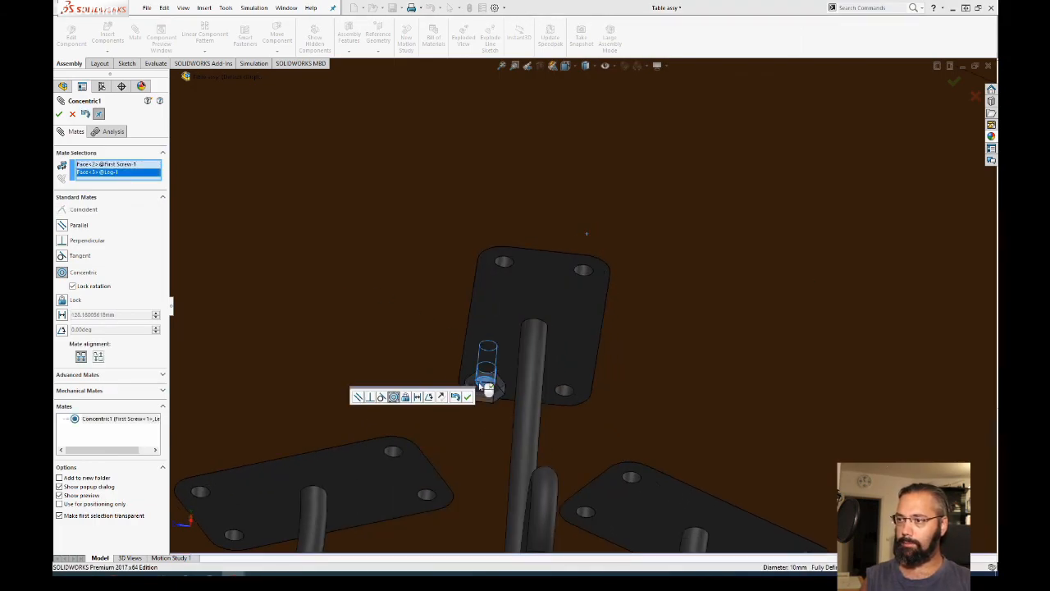
pyautogui.click(461, 397)
pyautogui.click(59, 114)
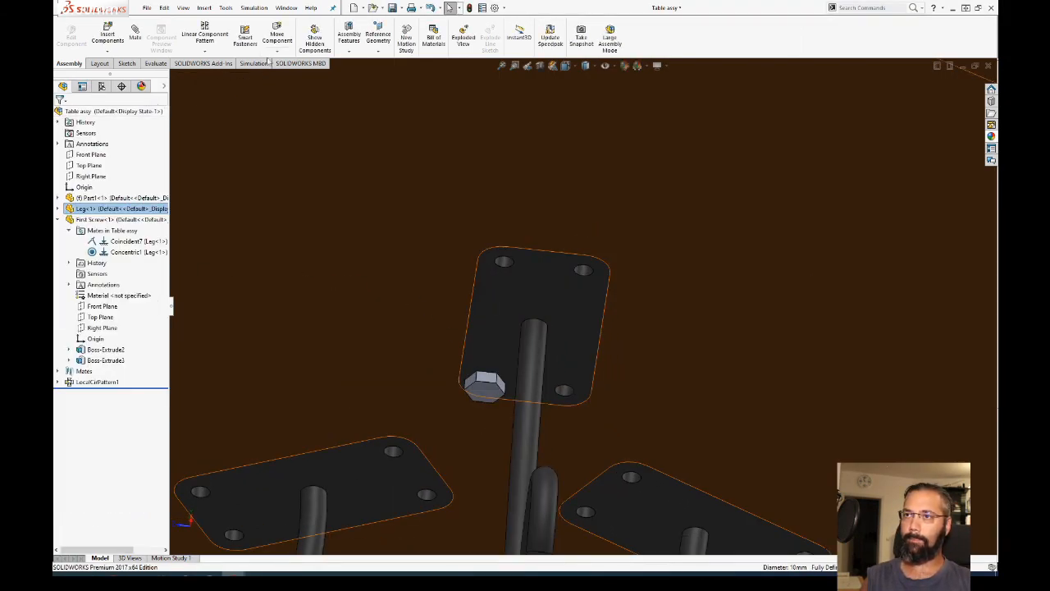
# Step: Create a pattern driven component pattern of the screw, using the leg plate's M10 clearance holes as the driving feature
pyautogui.click(204, 51)
pyautogui.click(220, 86)
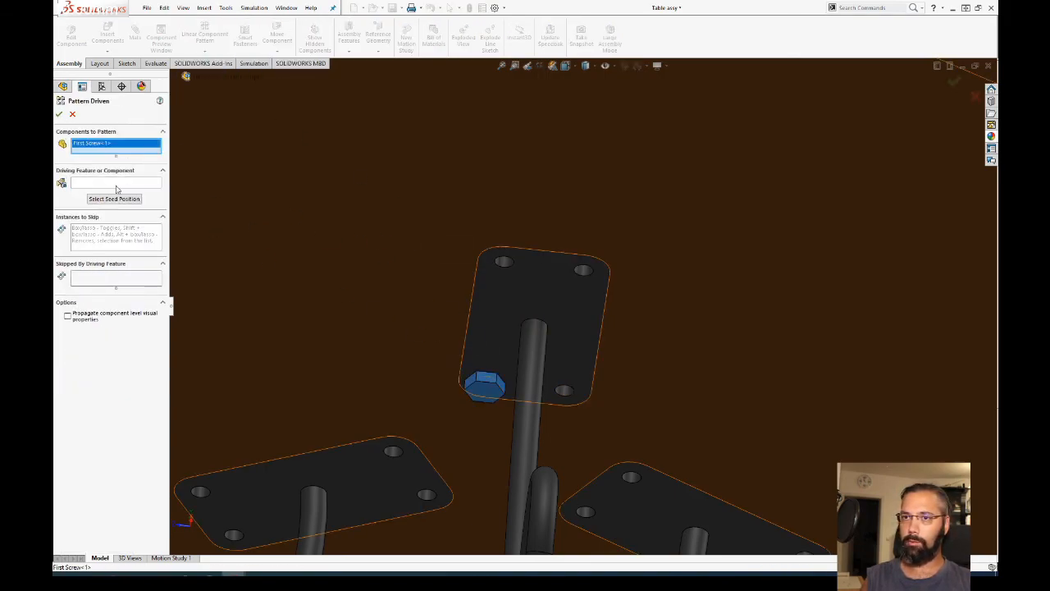
pyautogui.click(585, 272)
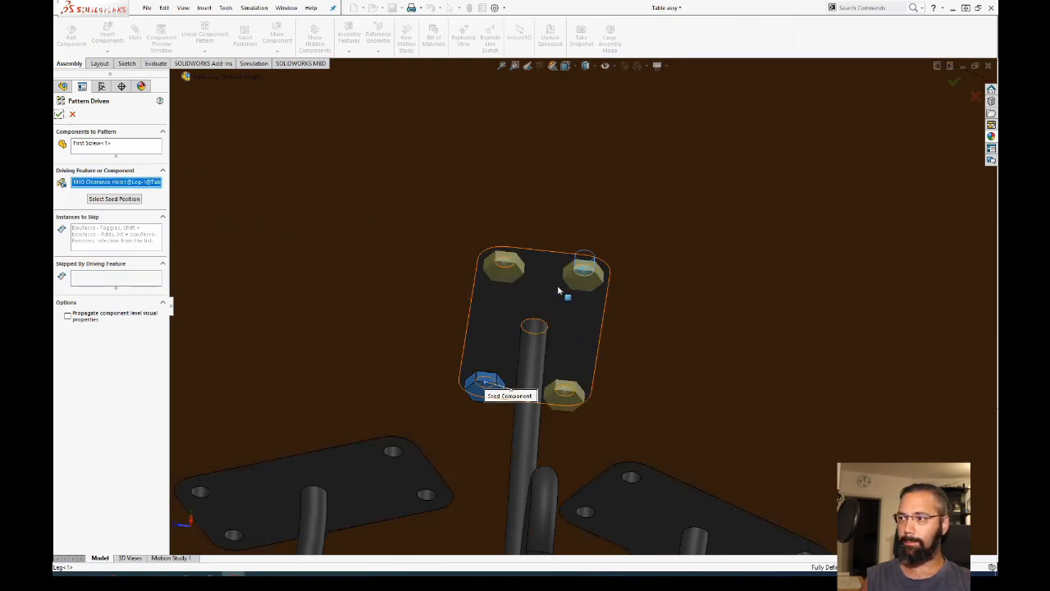
pyautogui.scroll(2, 557, 287)
pyautogui.scroll(2, 557, 297)
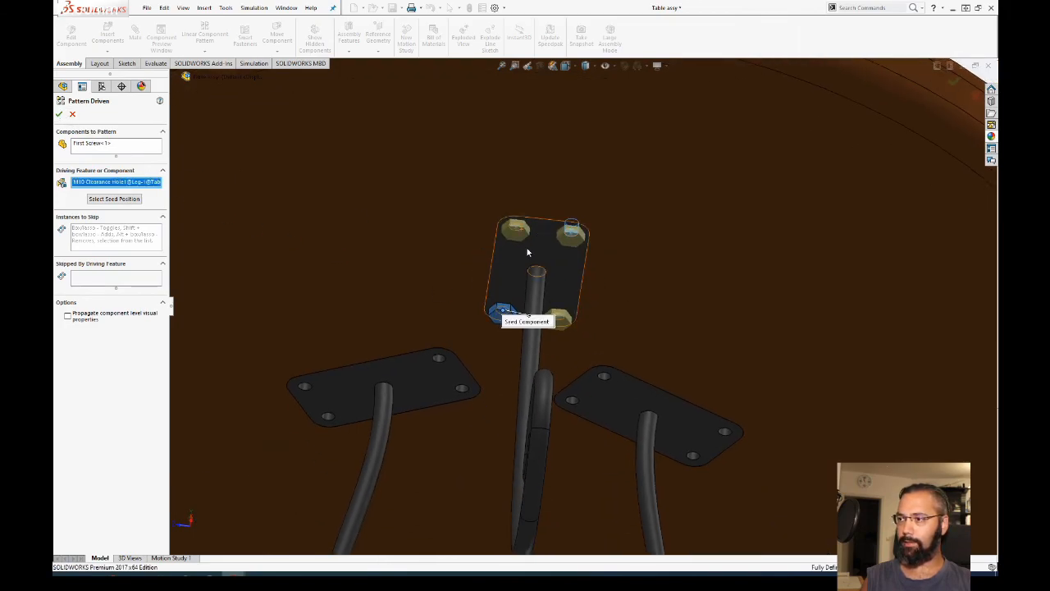
pyautogui.click(59, 114)
pyautogui.moveTo(604, 218); pyautogui.dragTo(593, 181, button='middle')
pyautogui.click(629, 239)
pyautogui.click(603, 293)
pyautogui.moveTo(603, 292); pyautogui.dragTo(591, 149, button='middle')
pyautogui.press('Escape')
# Step: Start a circular component pattern with the tabletop's round outer face as the pattern axis
pyautogui.moveTo(579, 213); pyautogui.dragTo(500, 292, button='middle')
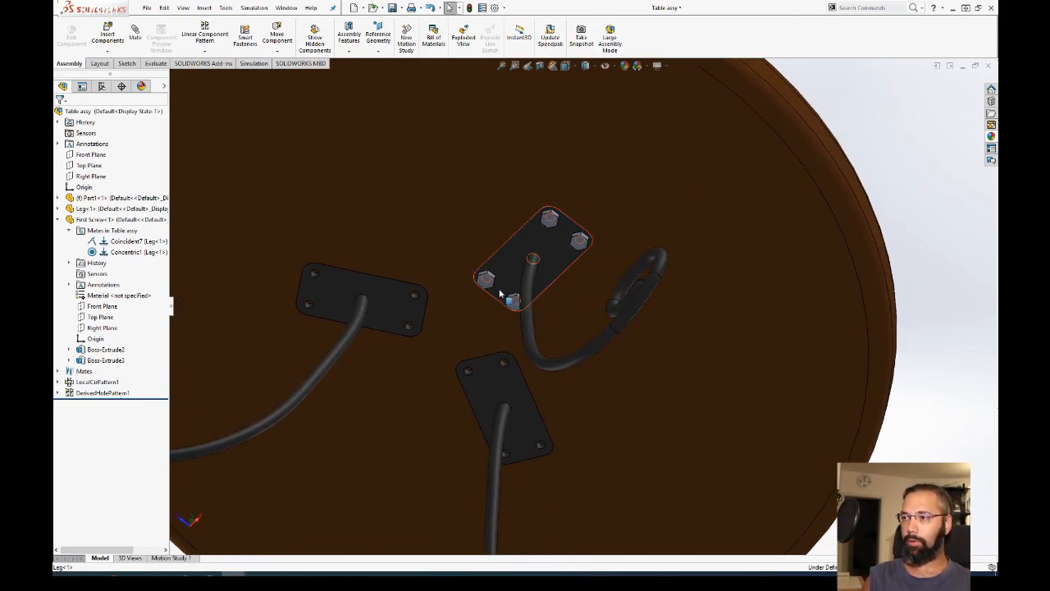
pyautogui.click(207, 51)
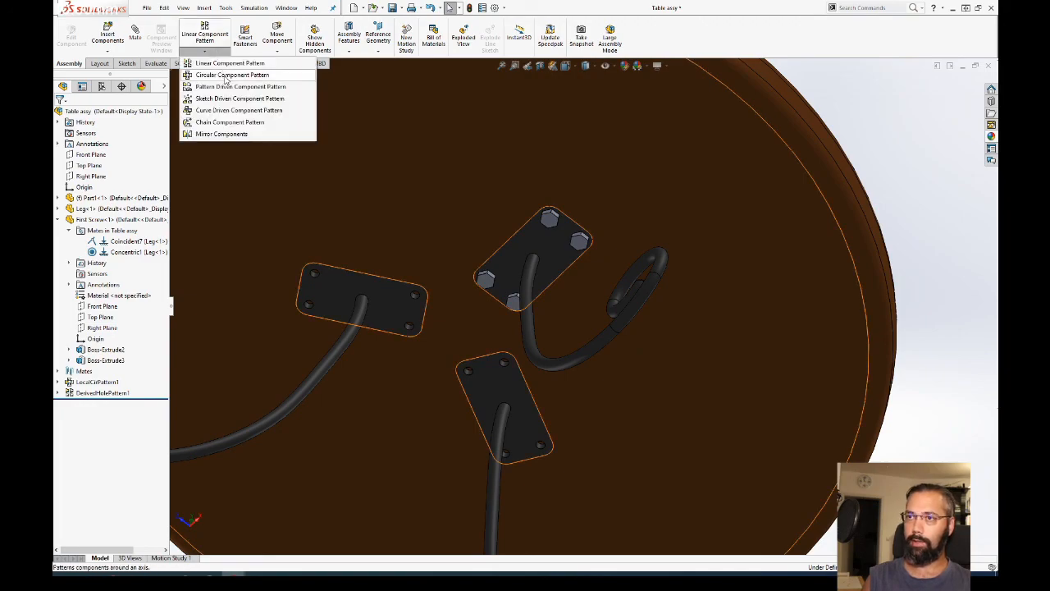
pyautogui.click(227, 76)
pyautogui.scroll(5, 597, 292)
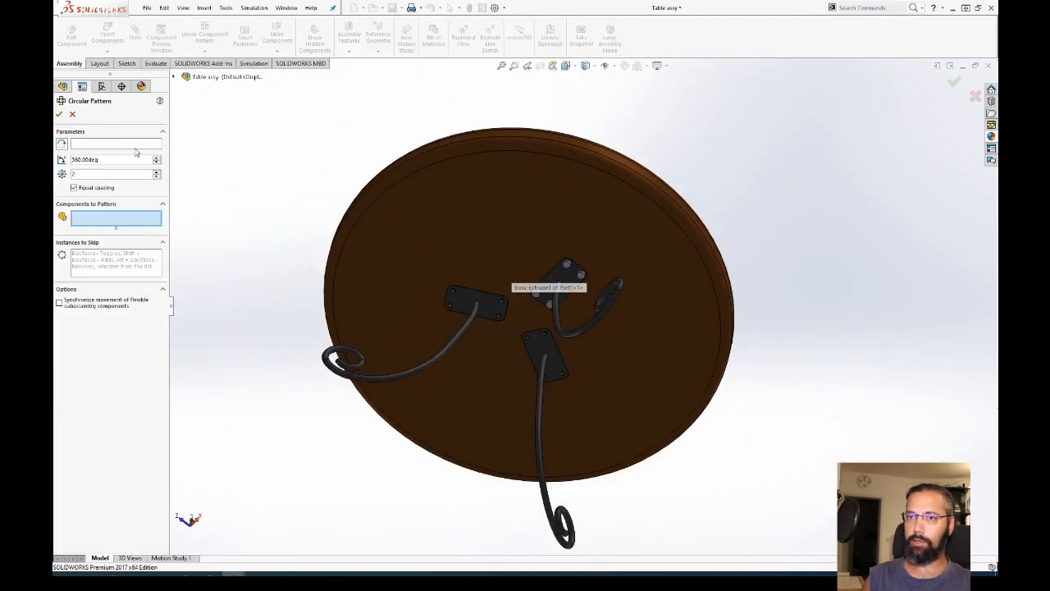
pyautogui.click(123, 143)
pyautogui.moveTo(358, 169); pyautogui.dragTo(581, 223, button='middle')
pyautogui.click(581, 222)
# Step: Set the circular pattern to 3 instances and apply it to the derived hole pattern of screws, covering all three leg plates
pyautogui.scroll(-6, 571, 309)
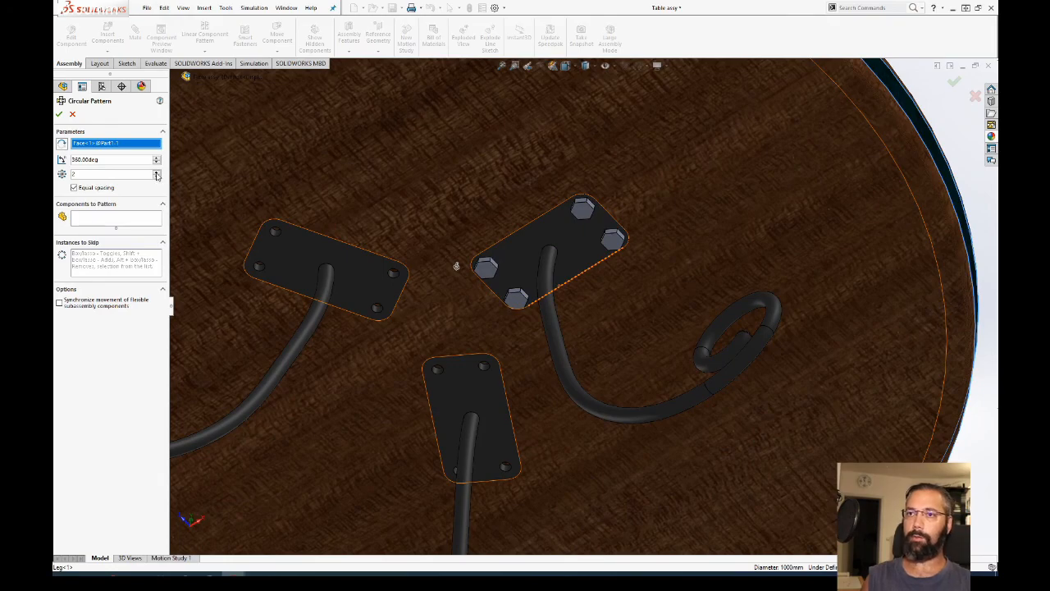
pyautogui.click(123, 219)
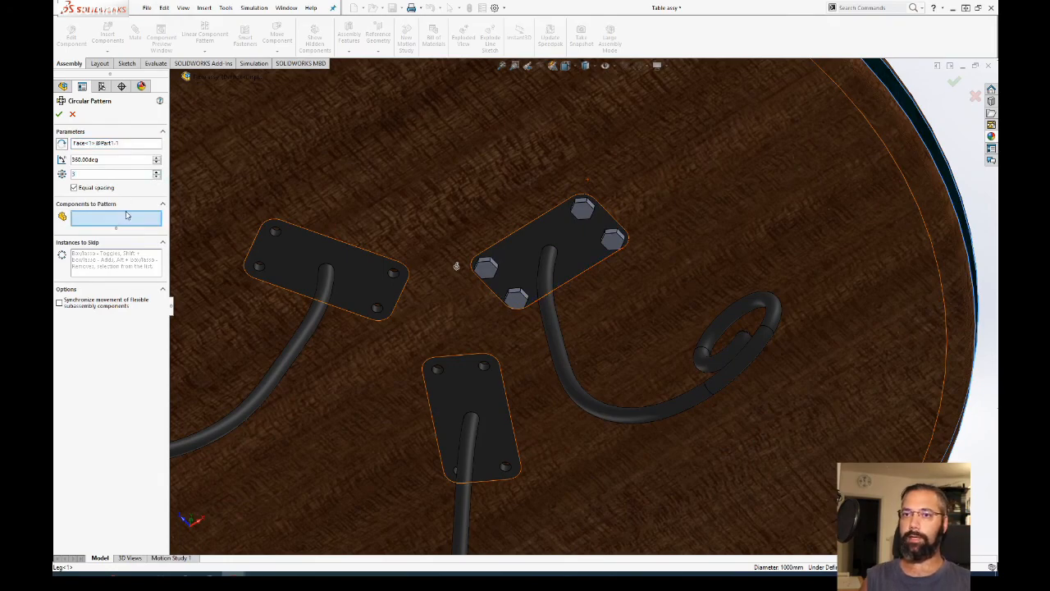
pyautogui.click(186, 76)
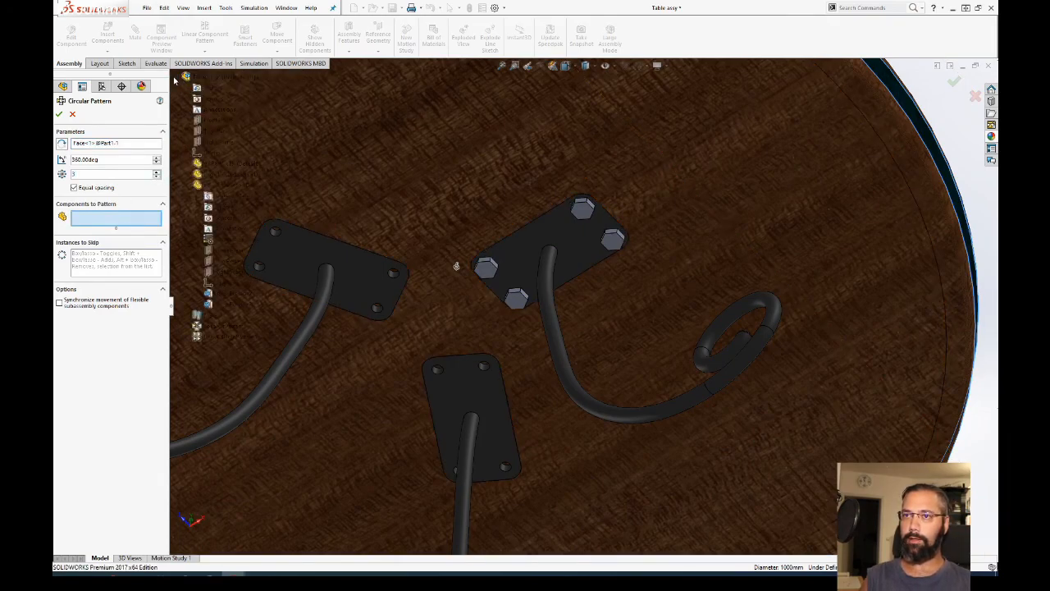
pyautogui.click(211, 336)
pyautogui.scroll(1, 515, 274)
pyautogui.moveTo(514, 273); pyautogui.dragTo(555, 113, button='middle')
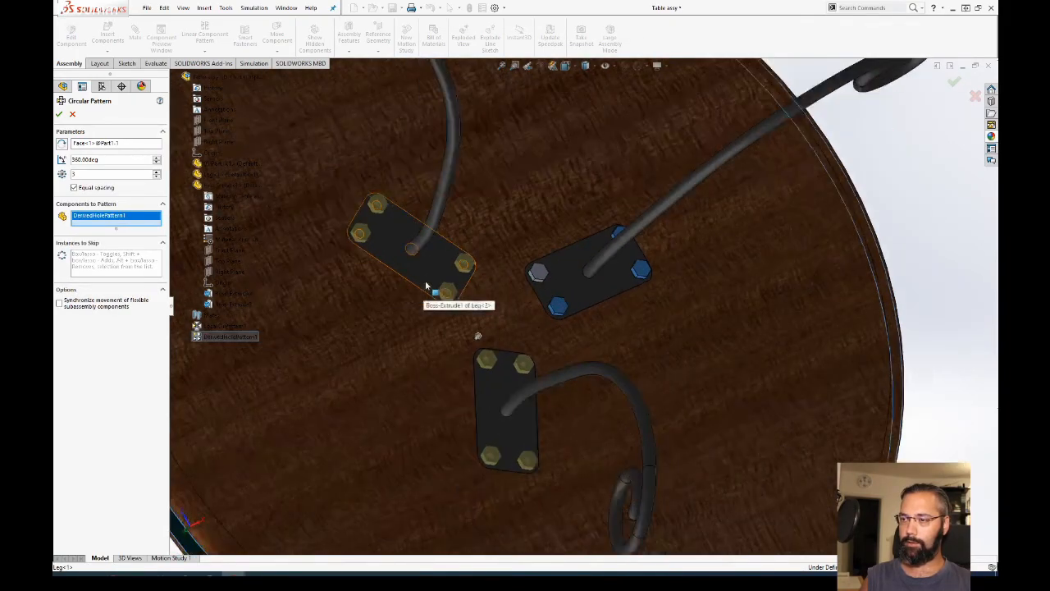
pyautogui.click(61, 115)
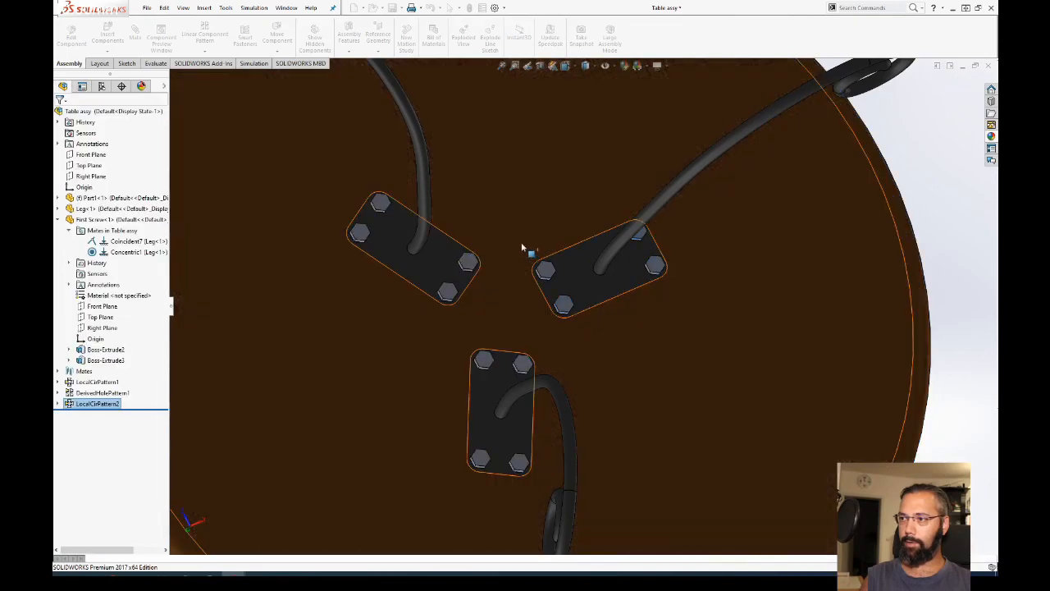
pyautogui.moveTo(511, 206); pyautogui.dragTo(476, 434, button='middle')
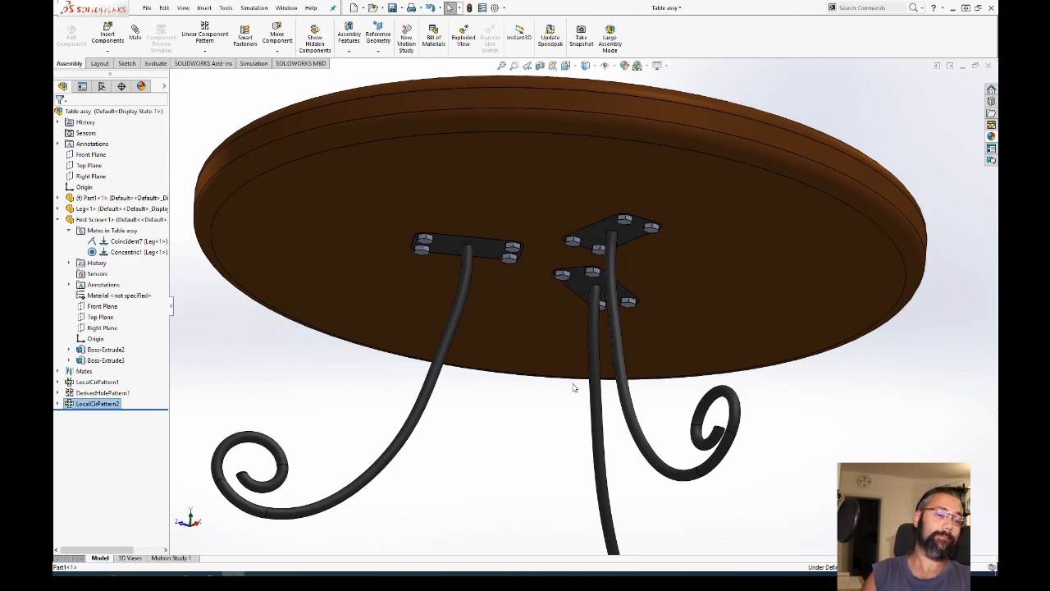
pyautogui.hotkey('ctrl', '7')
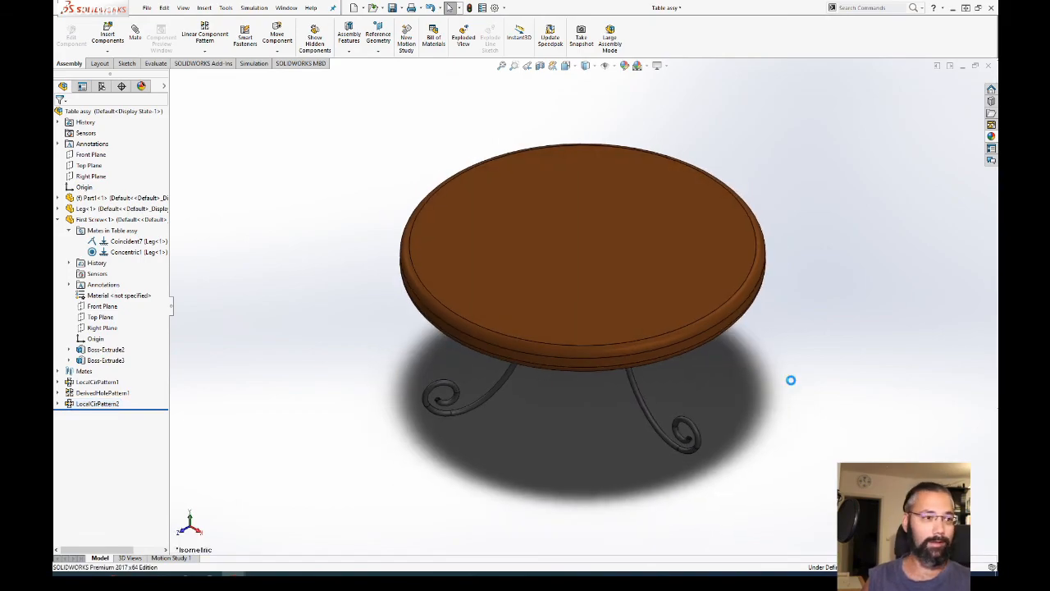